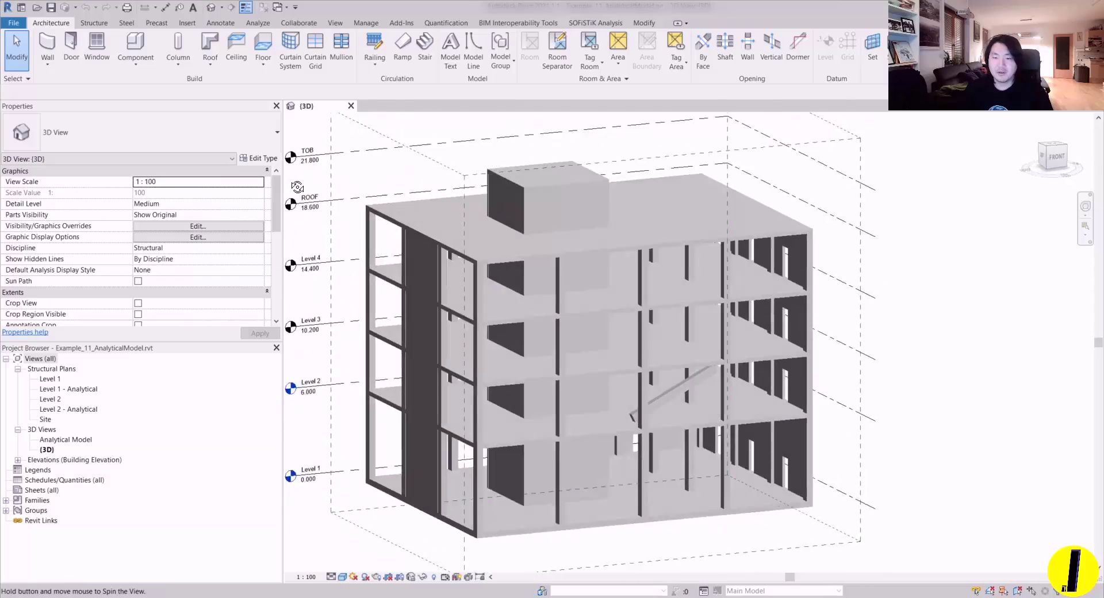
# - Load Rhino inside the Revit session that holds the four-storey structural building model
pyautogui.scroll(5, 691, 254)
pyautogui.moveTo(691, 254); pyautogui.dragTo(631, 281, button='middle')
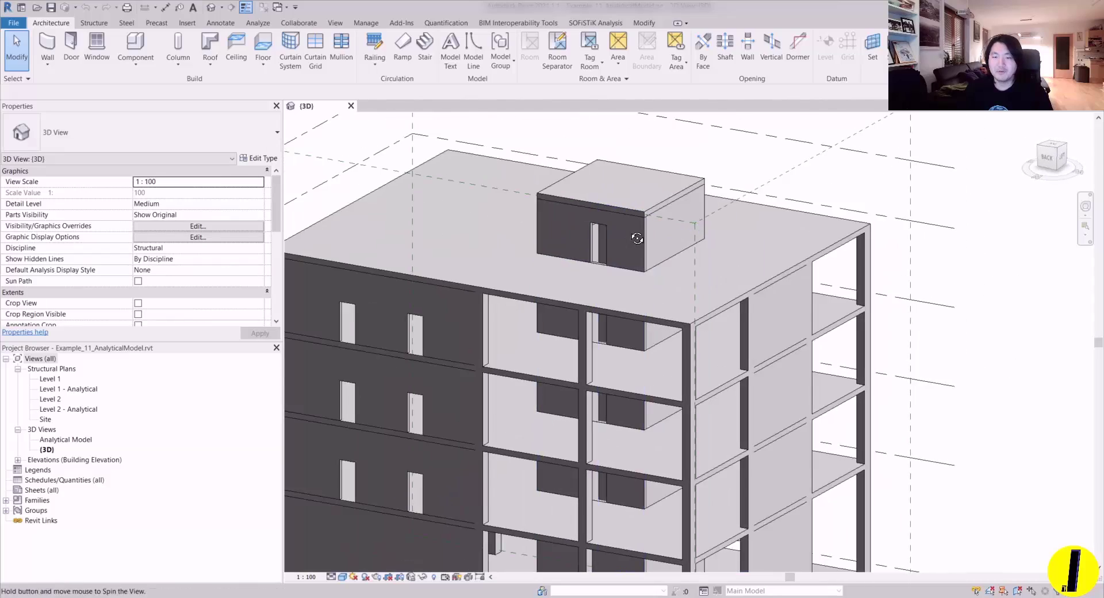
pyautogui.keyDown('shift'); pyautogui.moveTo(636, 237); pyautogui.dragTo(643, 164, button='middle'); pyautogui.keyUp('shift')
pyautogui.keyDown('shift'); pyautogui.moveTo(573, 179); pyautogui.dragTo(665, 278, button='middle'); pyautogui.keyUp('shift')
pyautogui.scroll(-2, 665, 279)
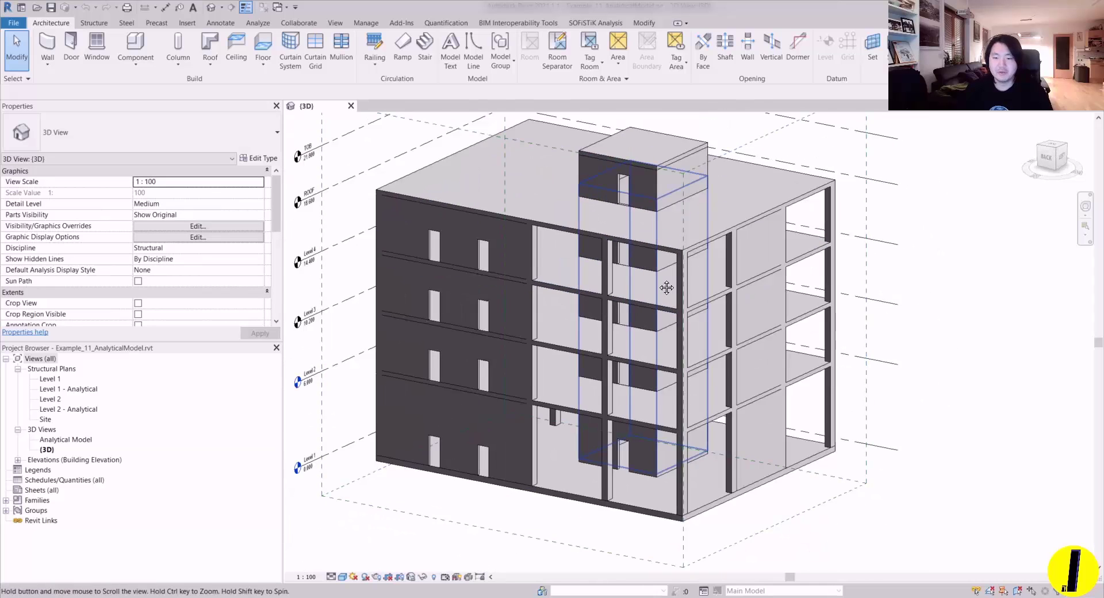
pyautogui.keyDown('shift'); pyautogui.moveTo(732, 284); pyautogui.dragTo(758, 290, button='middle'); pyautogui.keyUp('shift')
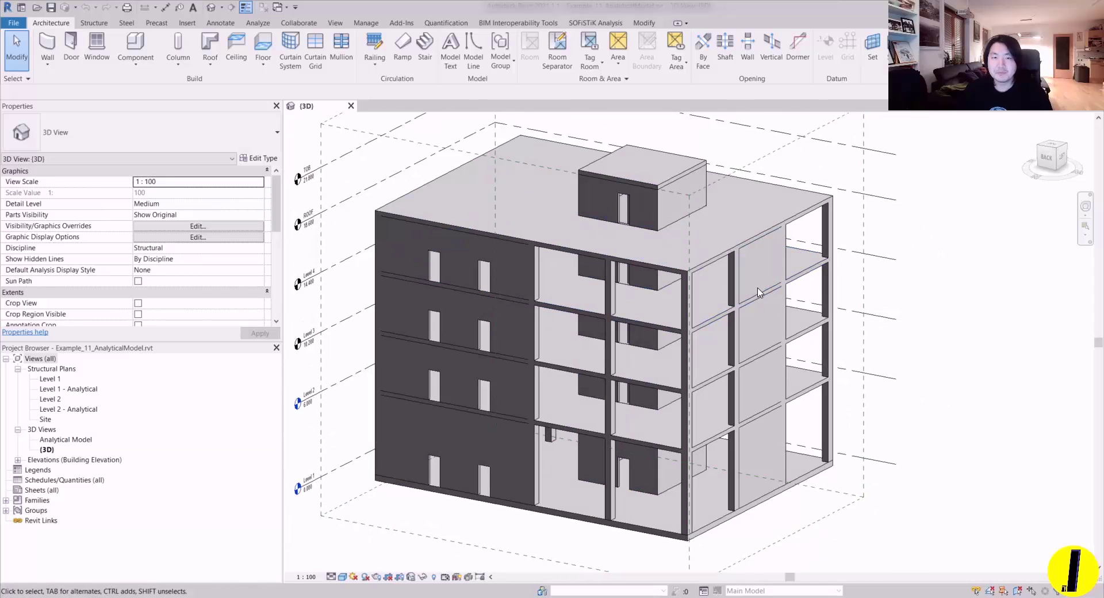
pyautogui.click(403, 23)
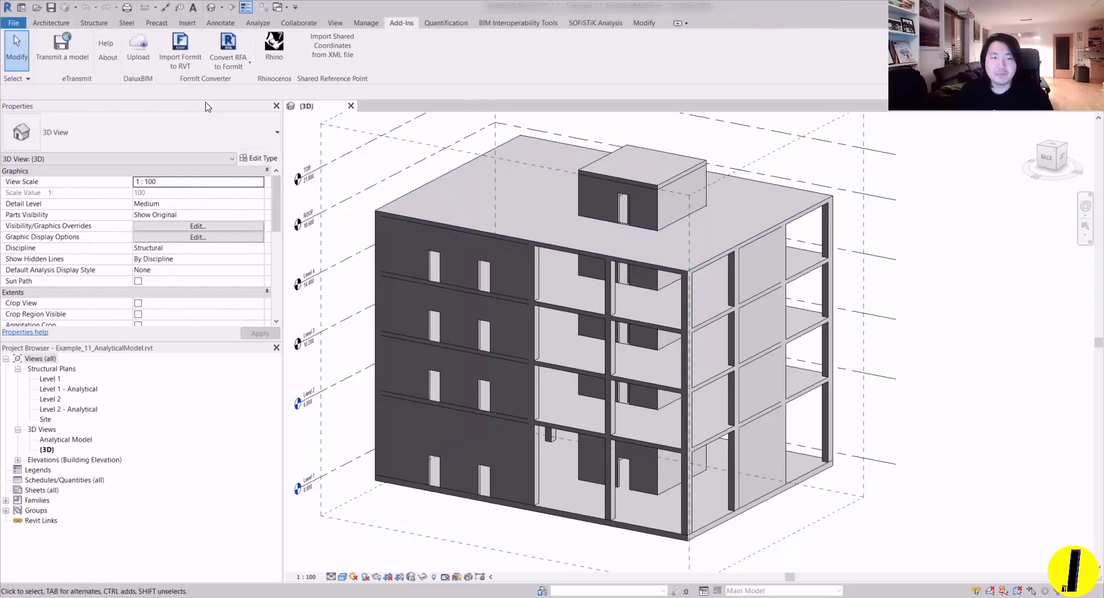
pyautogui.click(278, 58)
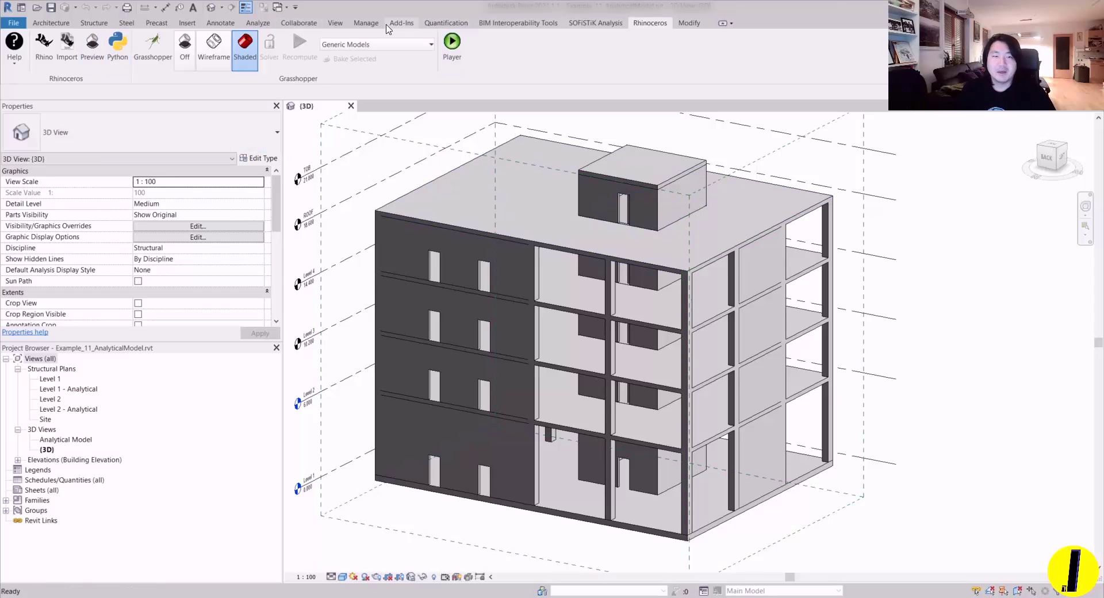
# - Review the Length format in the project units and accept the settings as they are
pyautogui.click(366, 23)
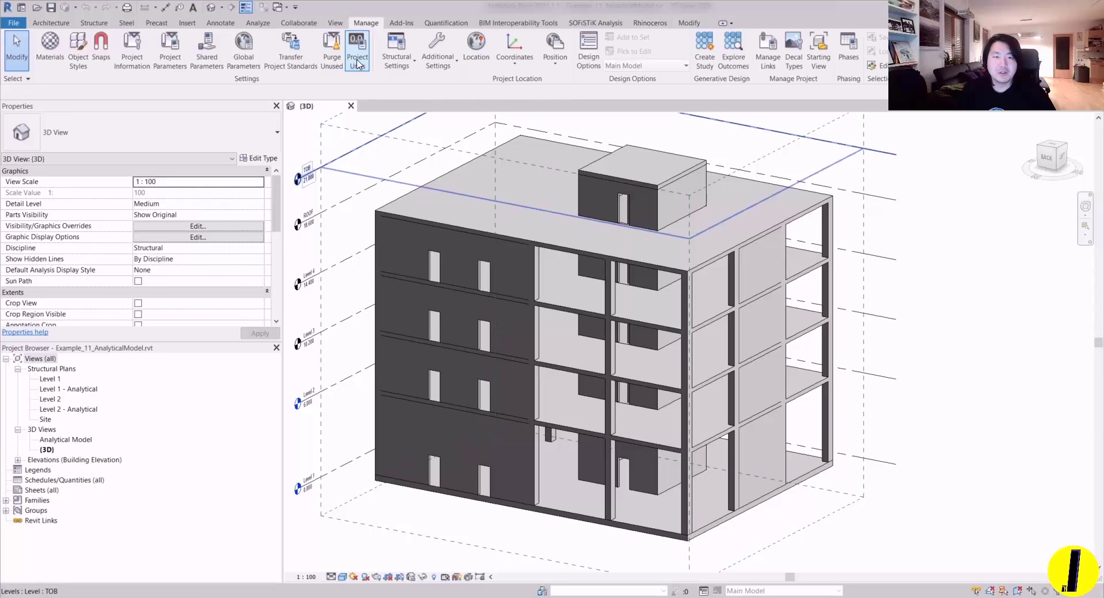
pyautogui.click(357, 49)
pyautogui.moveTo(709, 194); pyautogui.dragTo(583, 194)
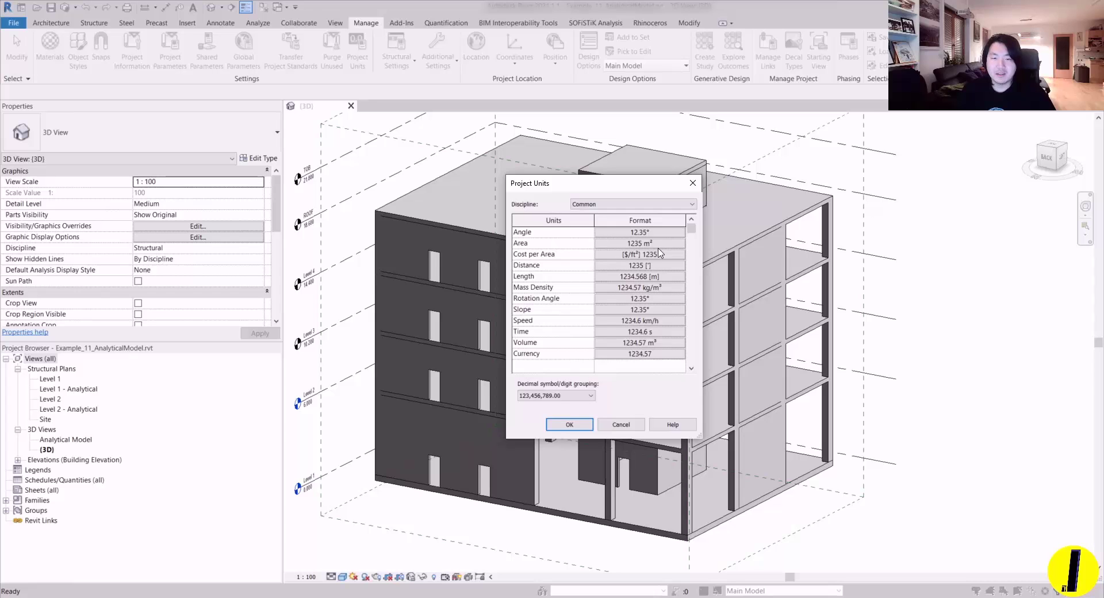
pyautogui.click(629, 277)
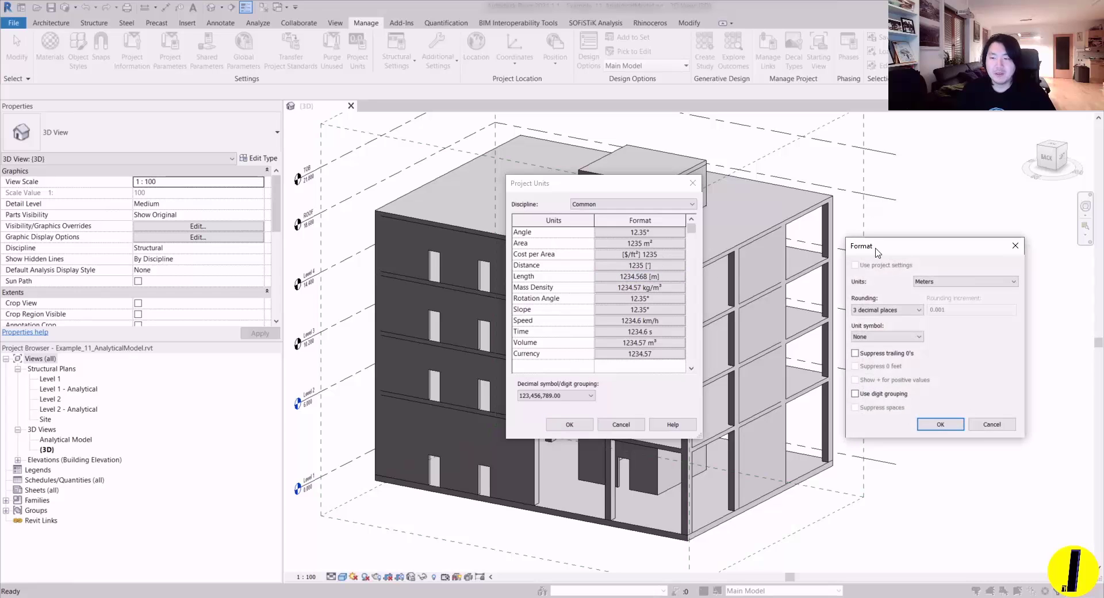
pyautogui.moveTo(876, 252); pyautogui.dragTo(733, 189)
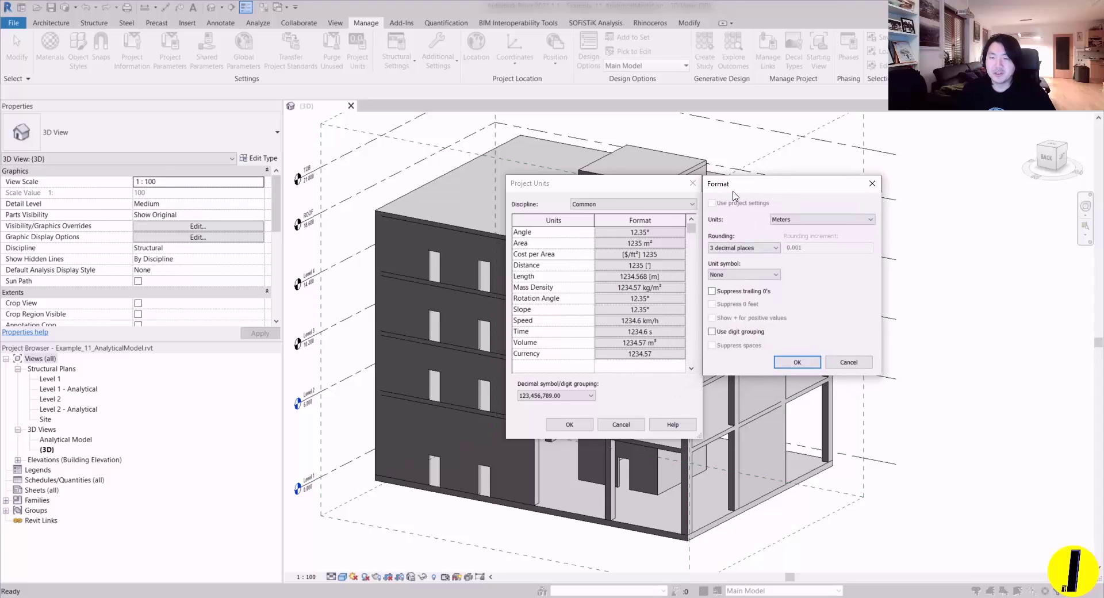
pyautogui.moveTo(733, 196); pyautogui.dragTo(735, 196)
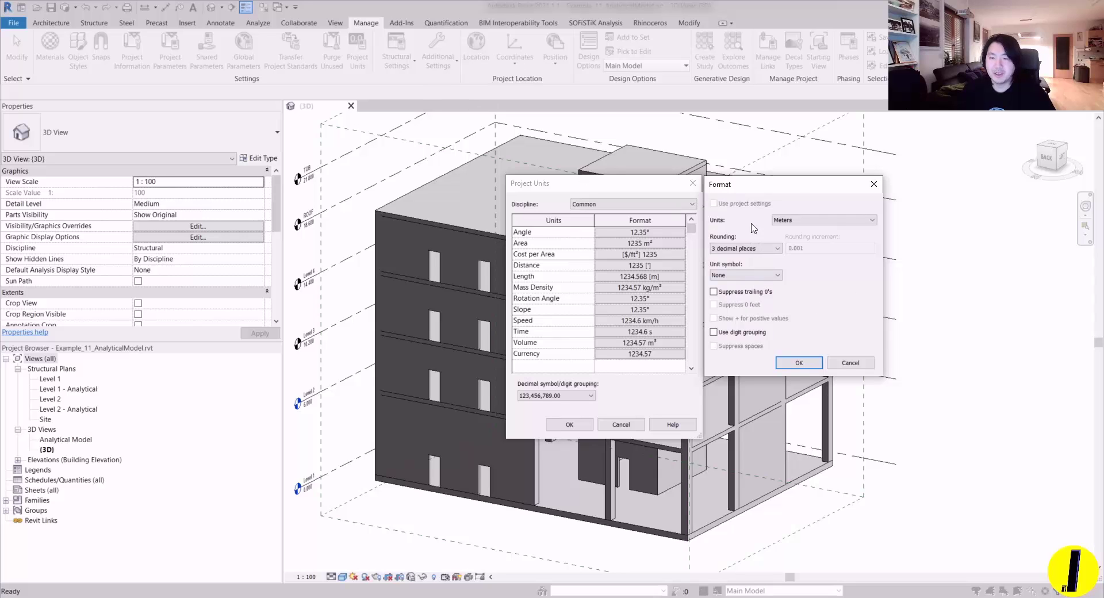
pyautogui.click(799, 362)
pyautogui.click(570, 424)
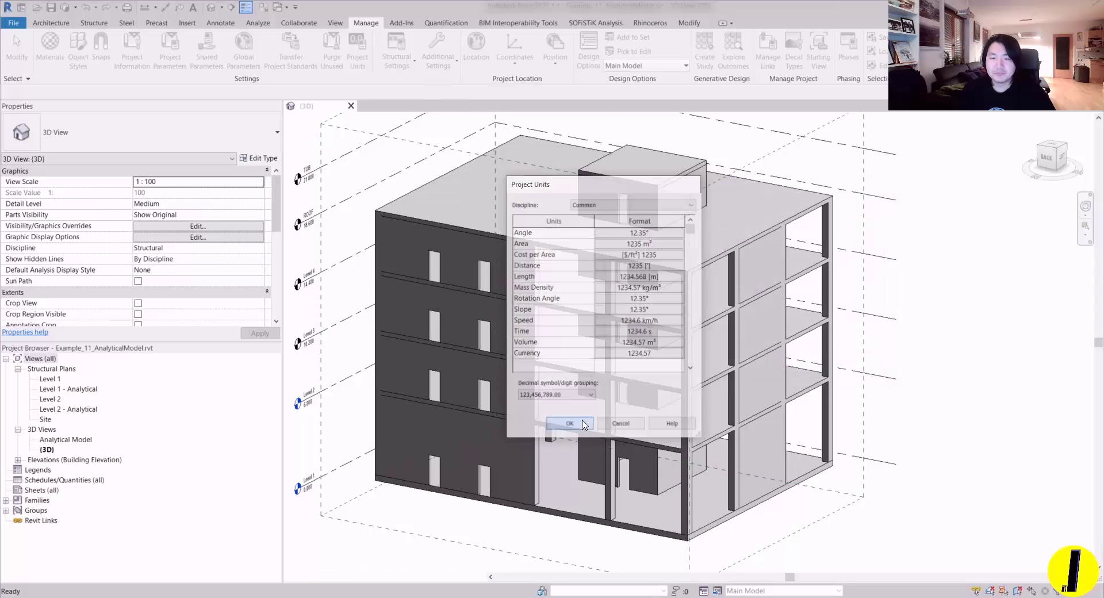
# - Launch Grasshopper, dismissing its getting-started browser, and fit its window over one half of the Revit view so part of the model stays visible
pyautogui.click(650, 23)
pyautogui.click(152, 49)
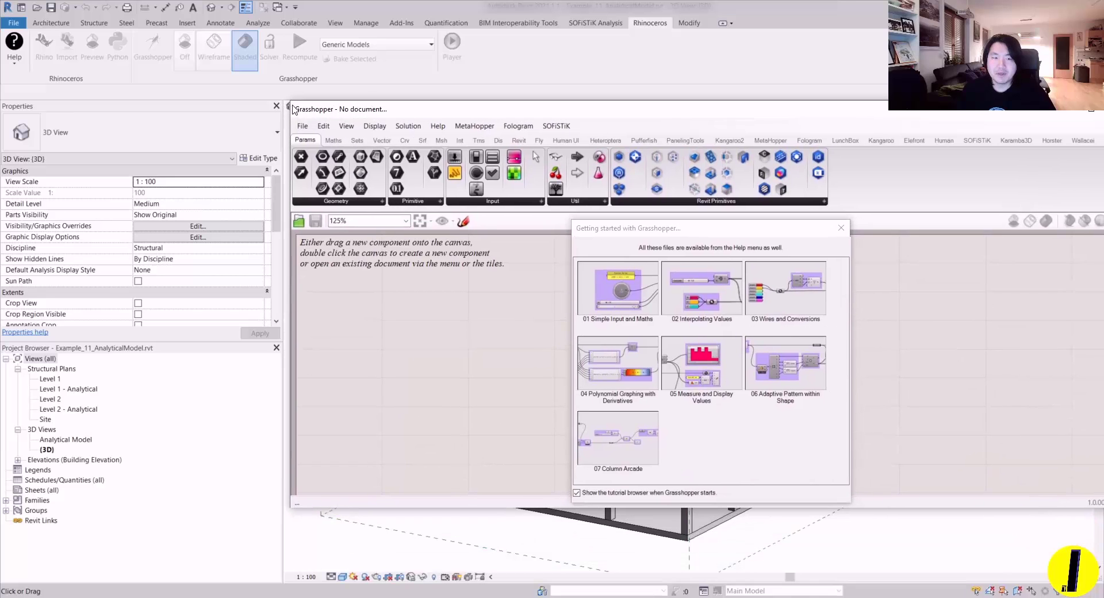
pyautogui.moveTo(358, 111); pyautogui.dragTo(536, 9)
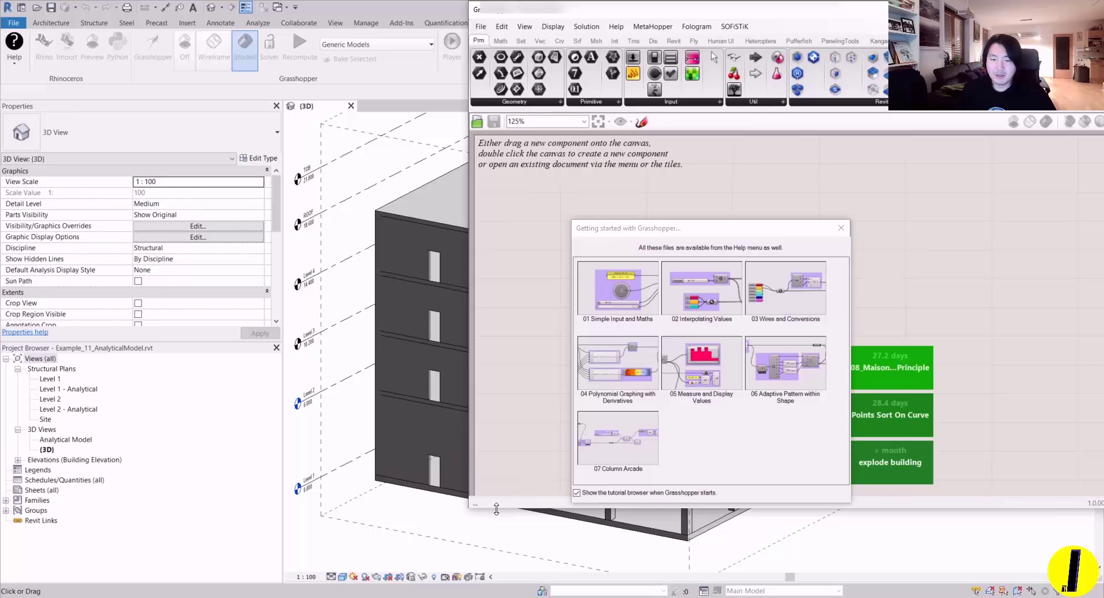
pyautogui.click(840, 228)
pyautogui.moveTo(707, 13); pyautogui.dragTo(683, 19)
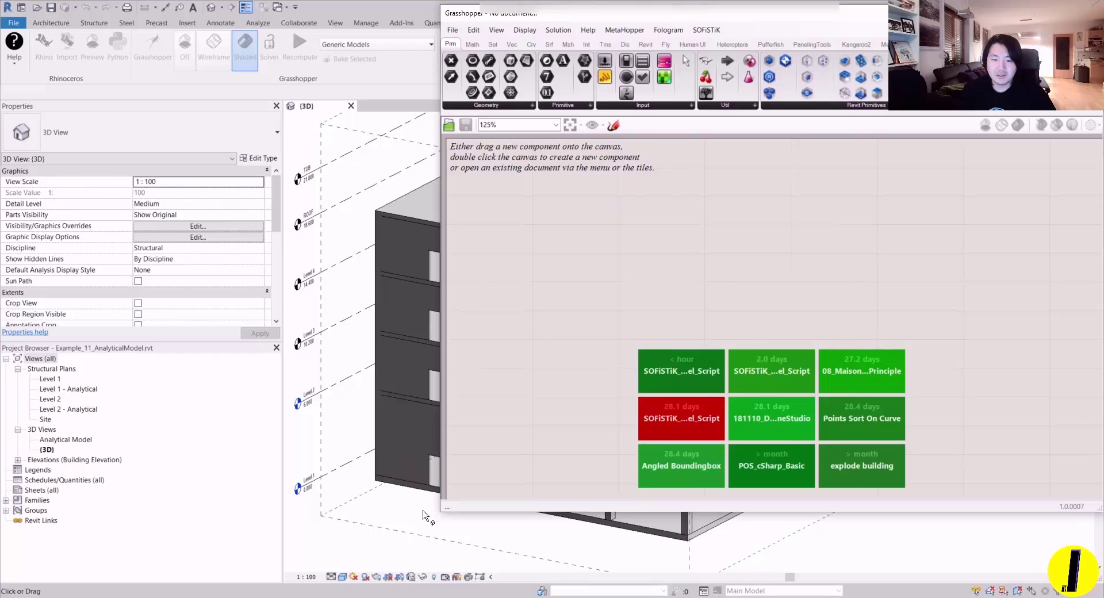
pyautogui.moveTo(442, 513); pyautogui.dragTo(541, 581)
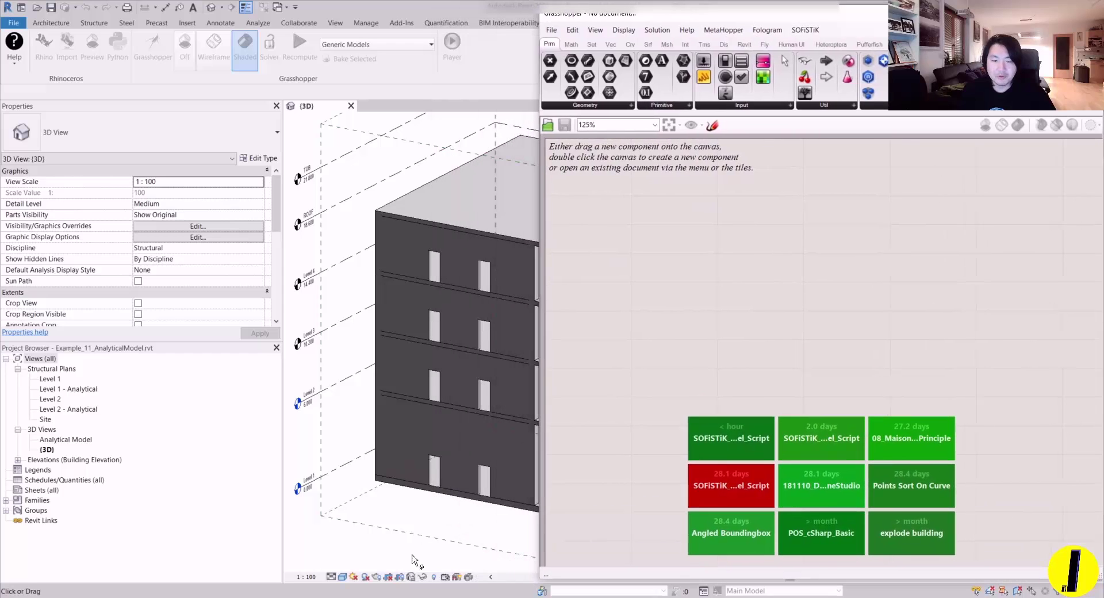
# - Switch to Task Manager and sort the running processes by memory usage
pyautogui.rightClick(429, 596)
pyautogui.click(458, 567)
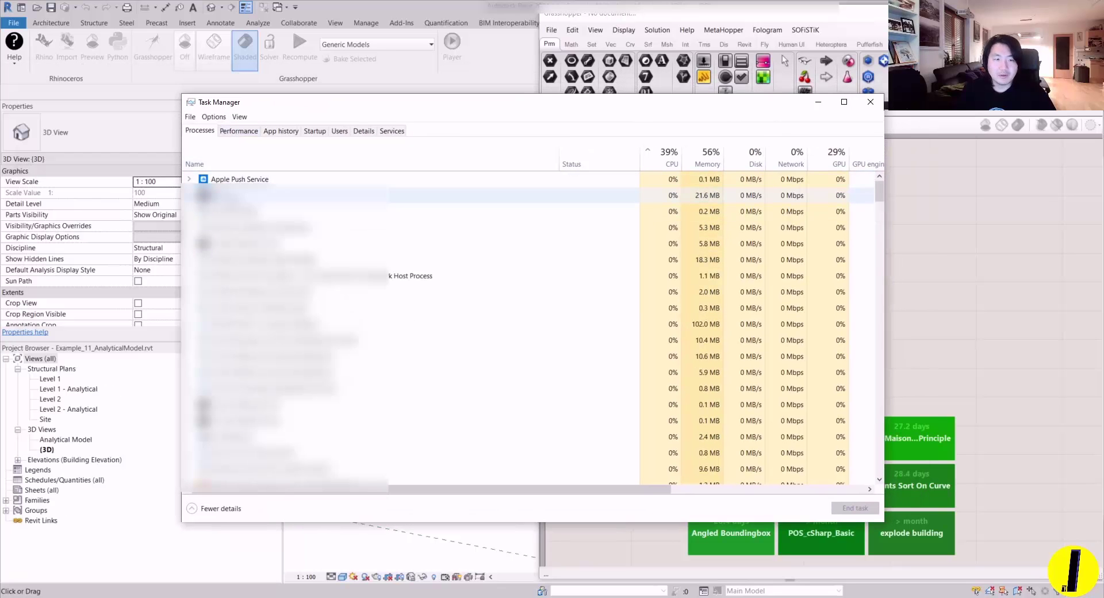
pyautogui.click(225, 134)
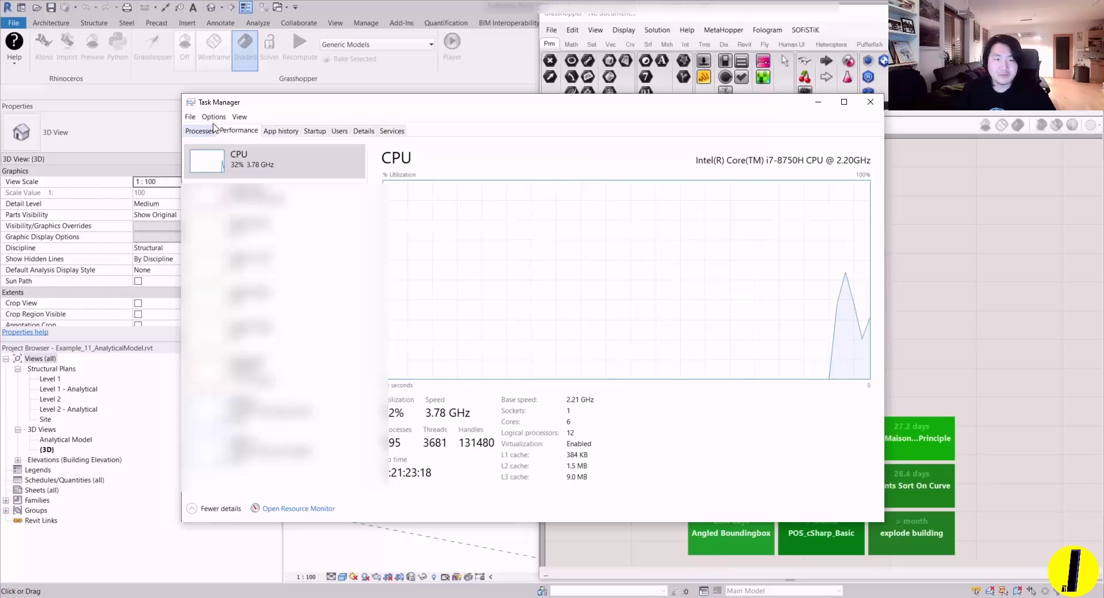
pyautogui.click(200, 132)
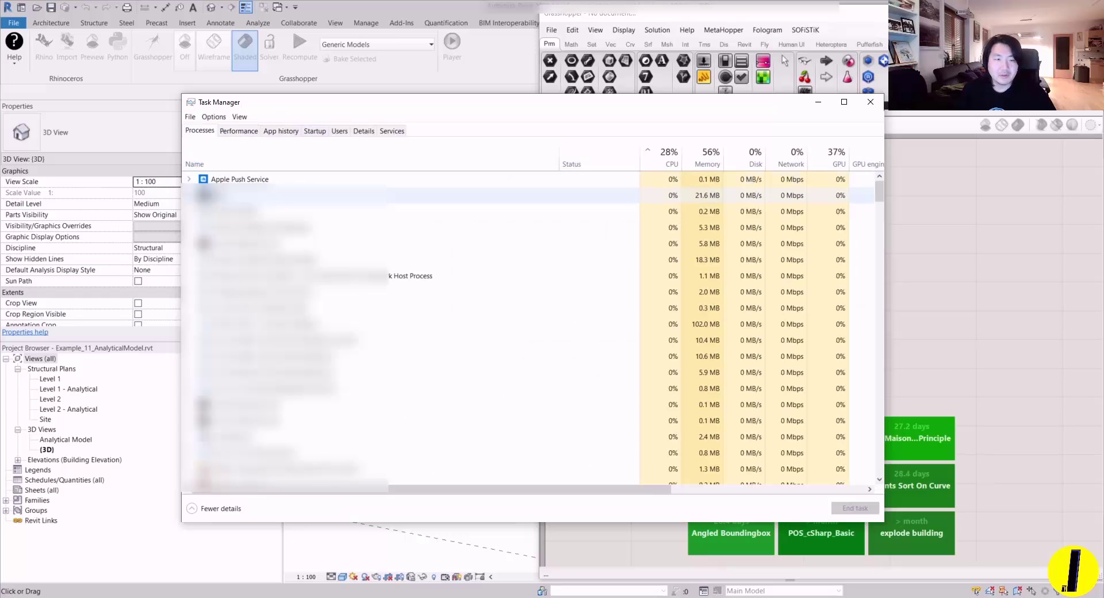
pyautogui.click(664, 161)
pyautogui.click(696, 164)
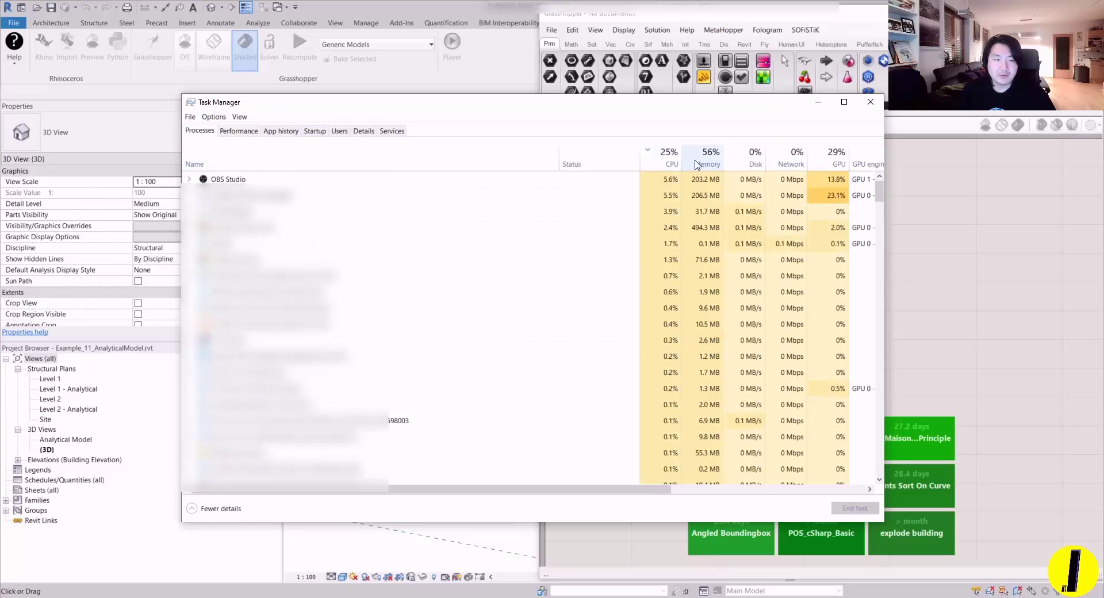
# - Examine the subprocesses grouped under Autodesk Revit, including their memory order, and close Task Manager
pyautogui.click(189, 180)
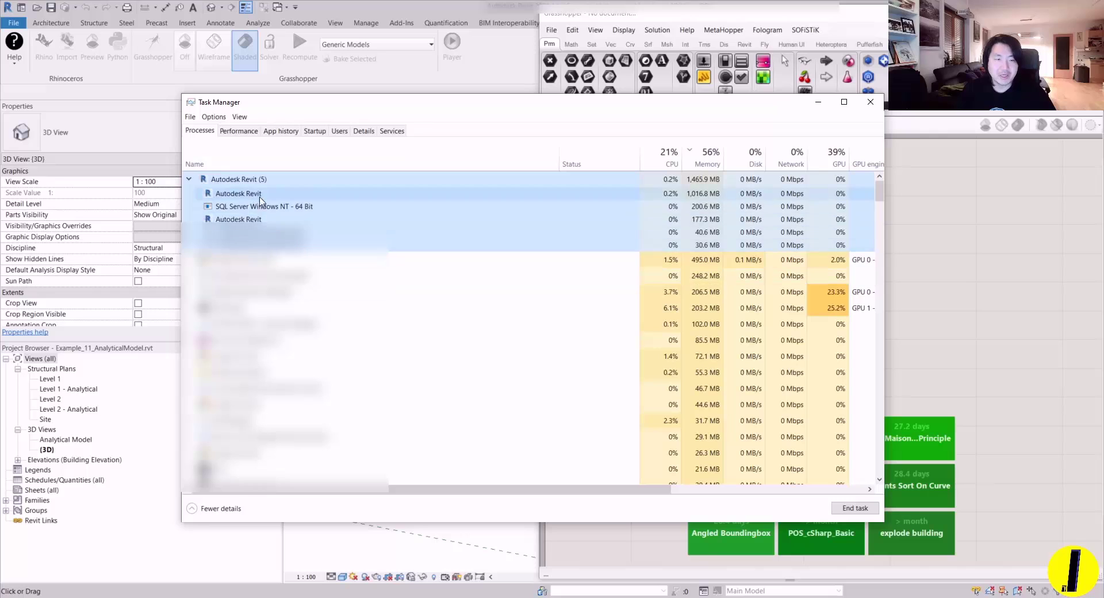
pyautogui.click(270, 219)
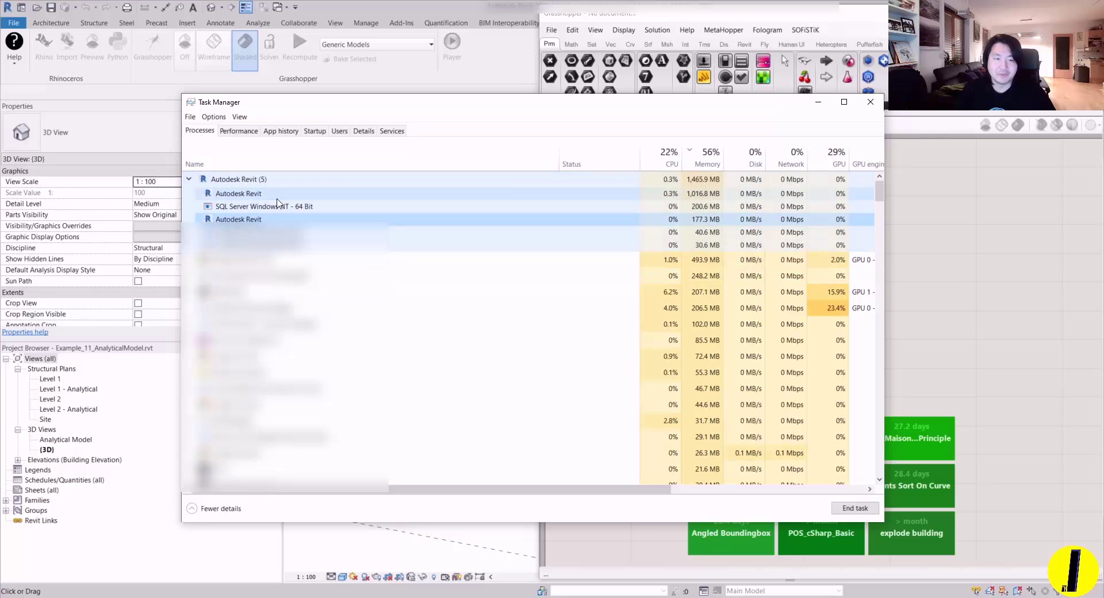
pyautogui.click(190, 180)
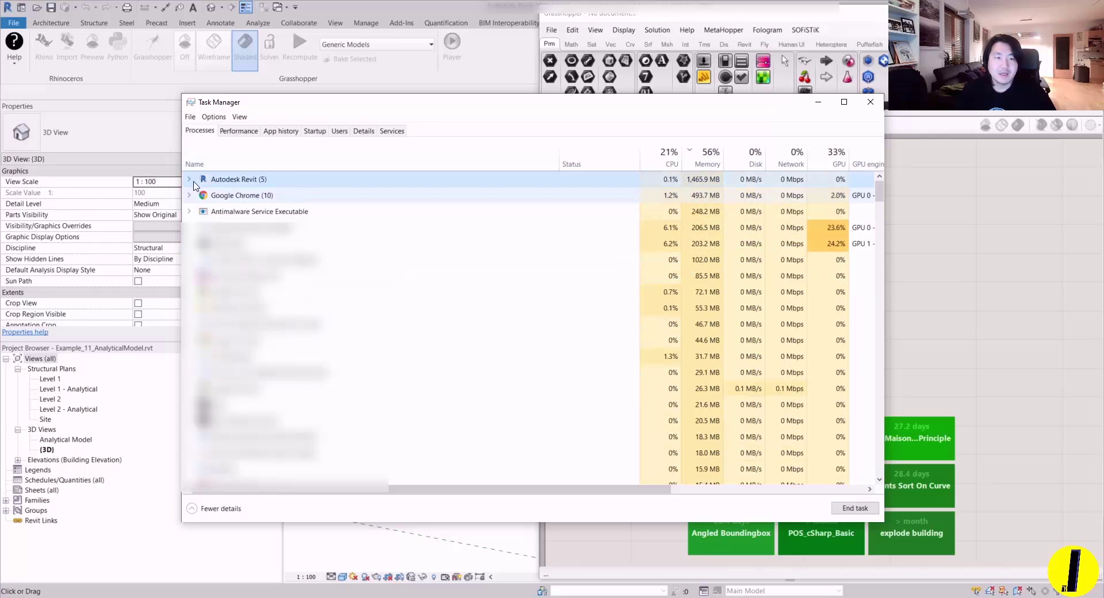
pyautogui.click(192, 181)
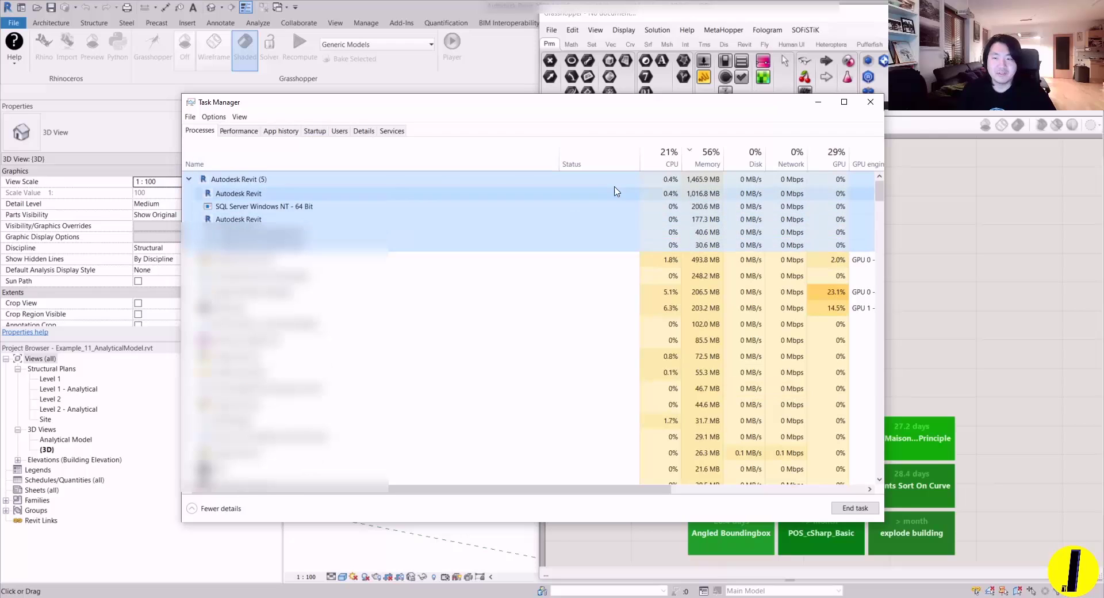
pyautogui.click(710, 158)
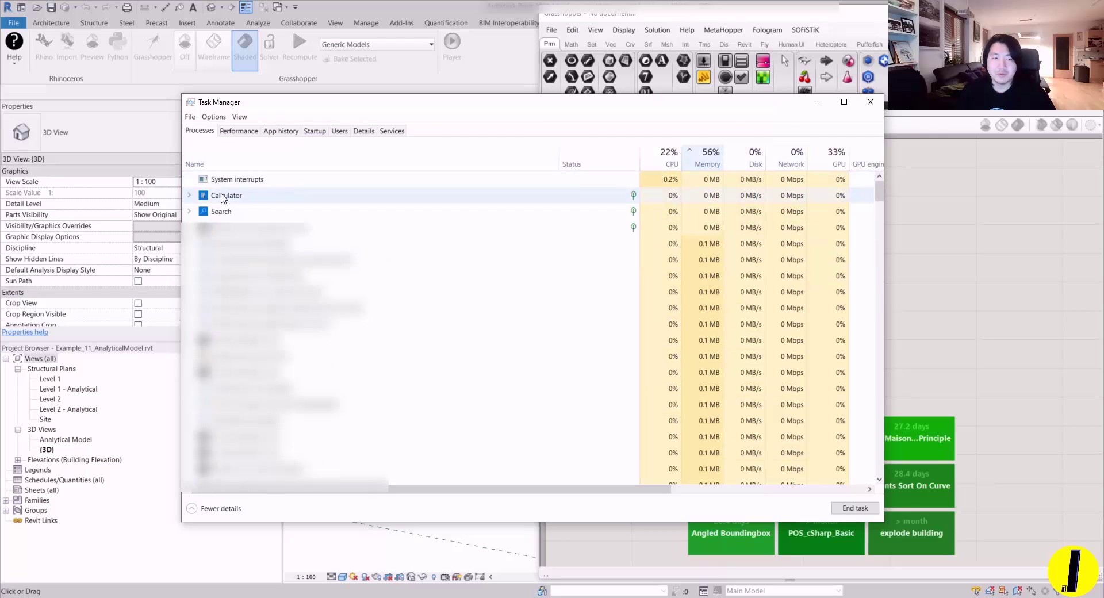
pyautogui.click(698, 157)
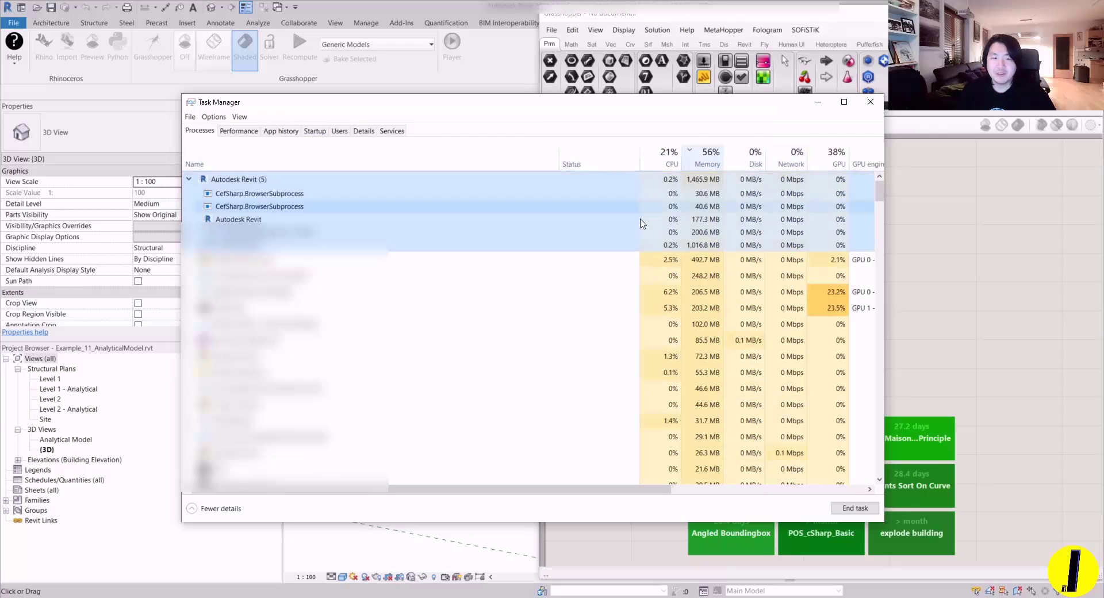
pyautogui.click(870, 102)
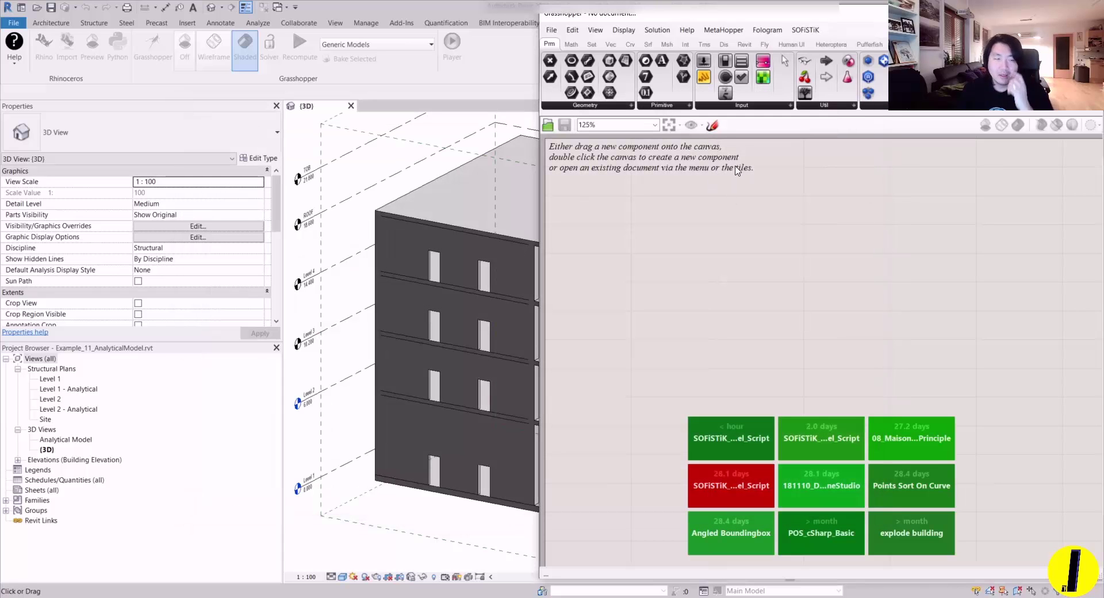
# - Bring up the Rhino and Grasshopper windows over Revit, and narrow the Grasshopper window to uncover more of Rhino
pyautogui.click(454, 191)
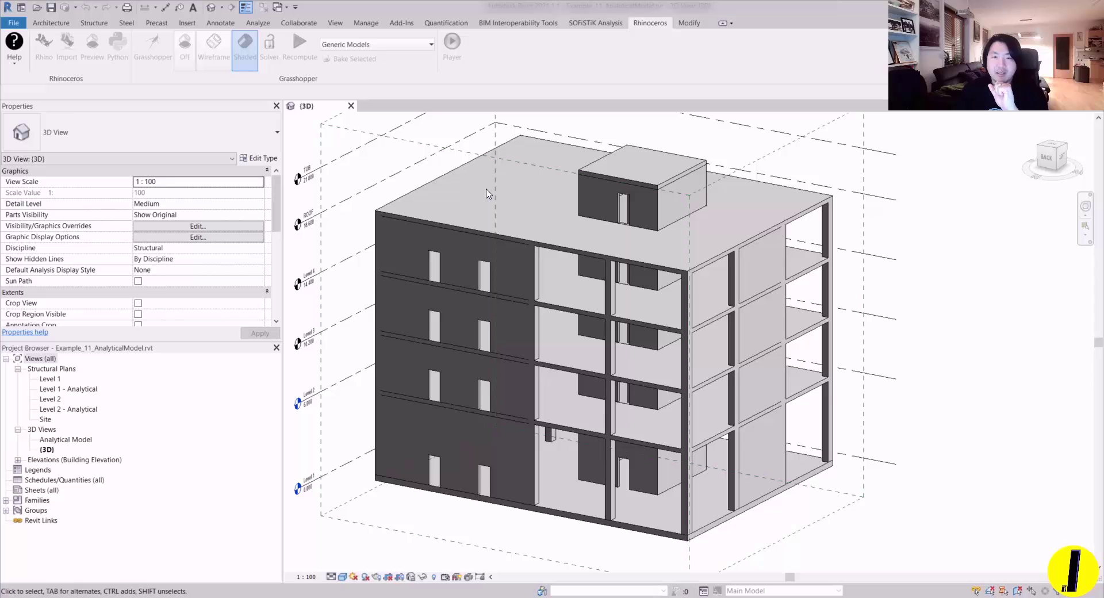
pyautogui.scroll(-3, 486, 193)
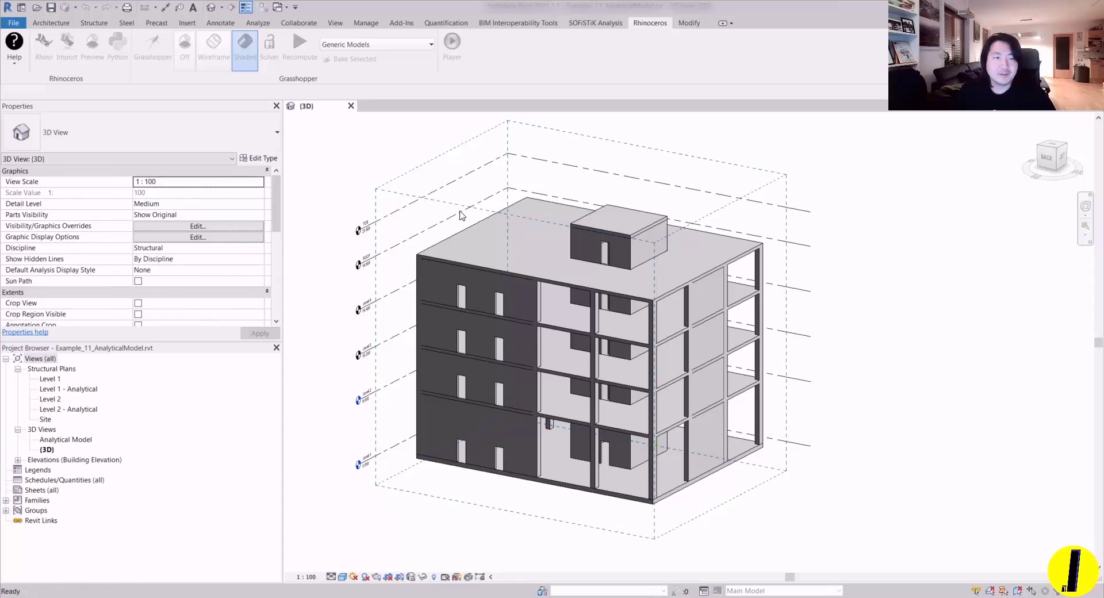
pyautogui.moveTo(559, 182); pyautogui.dragTo(560, 184, button='middle')
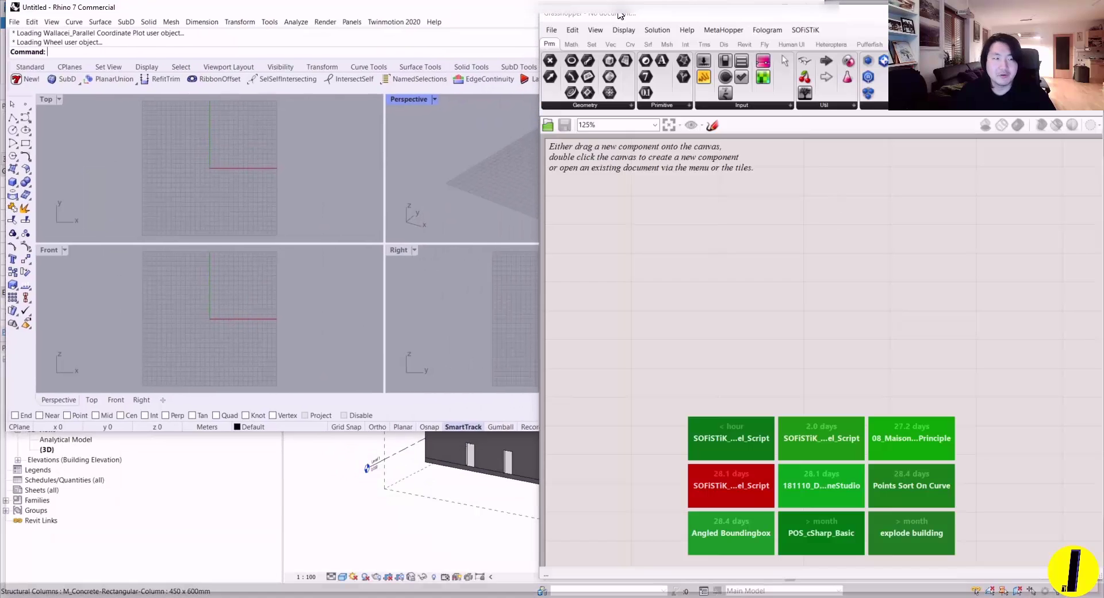
pyautogui.moveTo(618, 12); pyautogui.dragTo(725, 41)
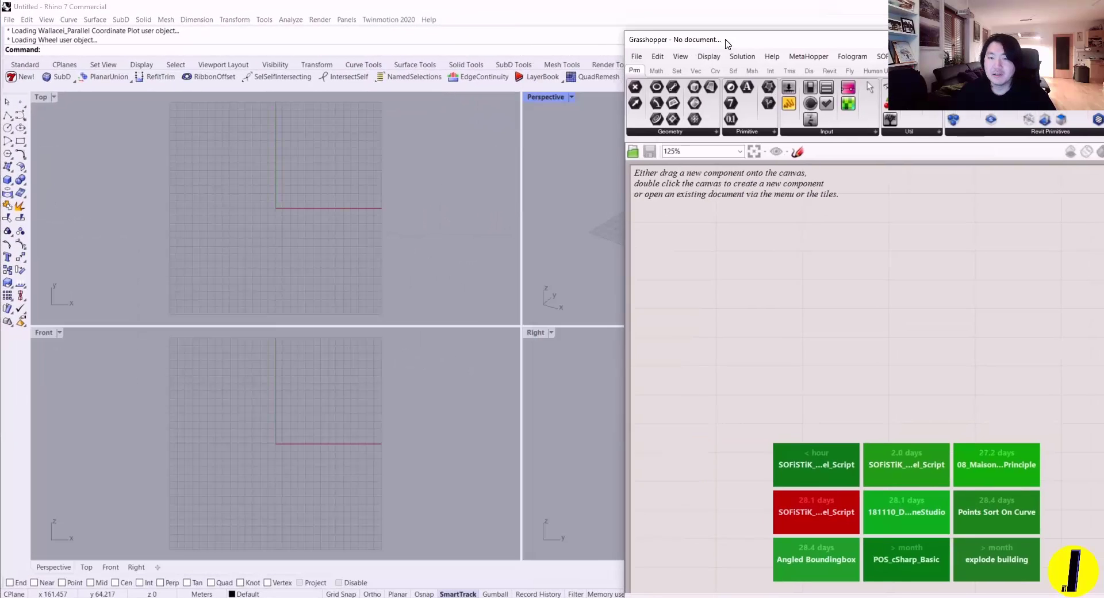
pyautogui.moveTo(624, 31); pyautogui.dragTo(644, 6)
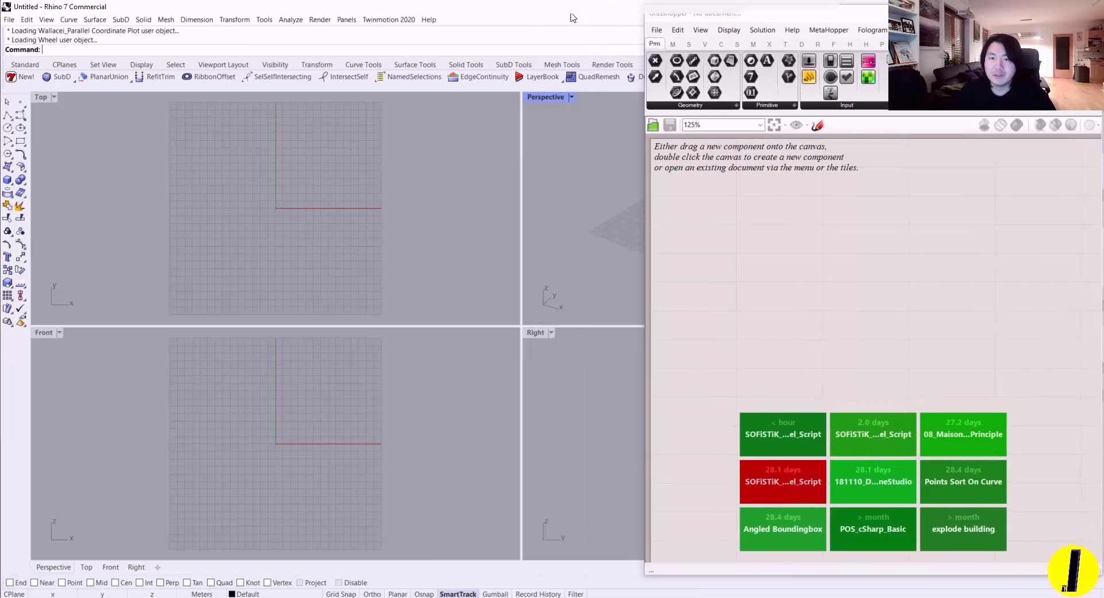
# - Restore the Rhino window from full screen, stretch it nearly to full screen height, and enlarge the Perspective viewport to fill it
pyautogui.doubleClick(572, 8)
pyautogui.moveTo(543, 81); pyautogui.dragTo(398, 15)
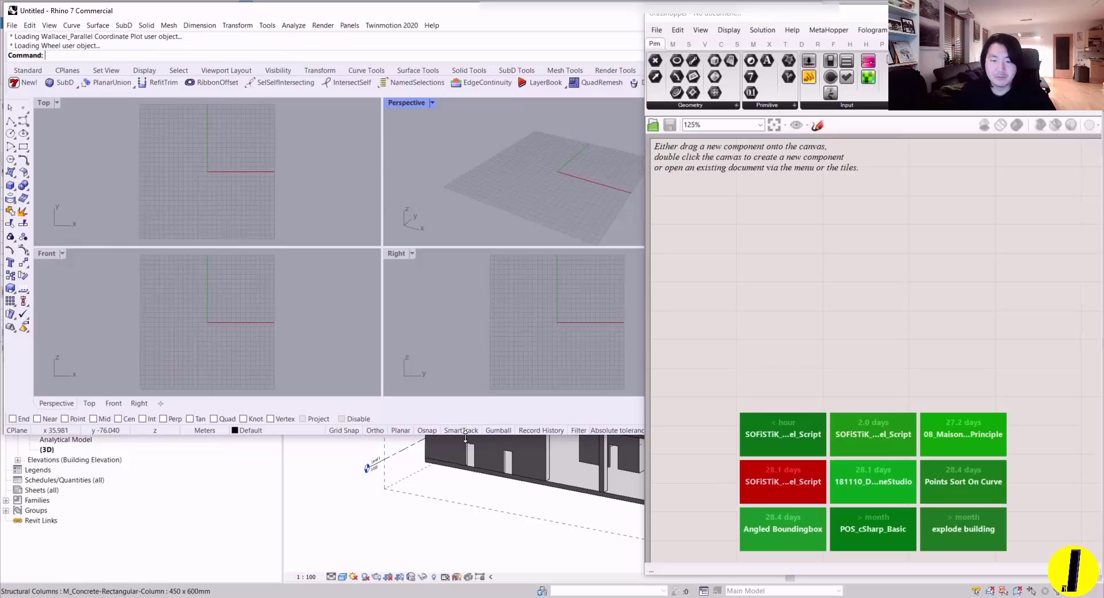
pyautogui.moveTo(489, 437); pyautogui.dragTo(488, 582)
pyautogui.hotkey('ctrl', 'm')
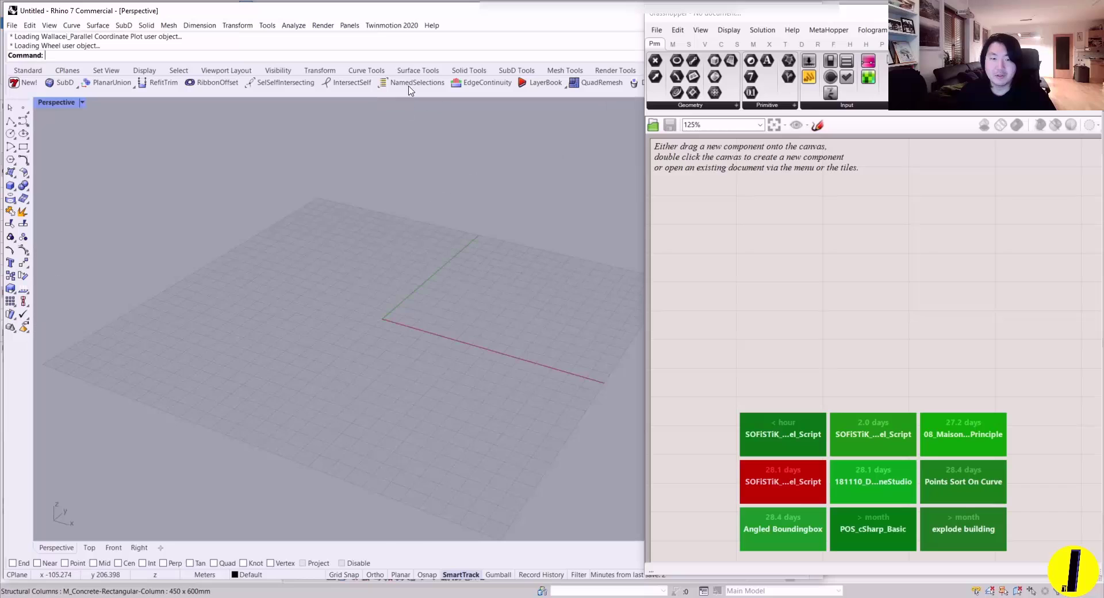
# - Narrow the Rhino window and move it back beside Grasshopper, and widen the Grasshopper window to close the gap between them
pyautogui.moveTo(442, 8); pyautogui.dragTo(368, 17)
pyautogui.moveTo(528, 18); pyautogui.dragTo(371, 31)
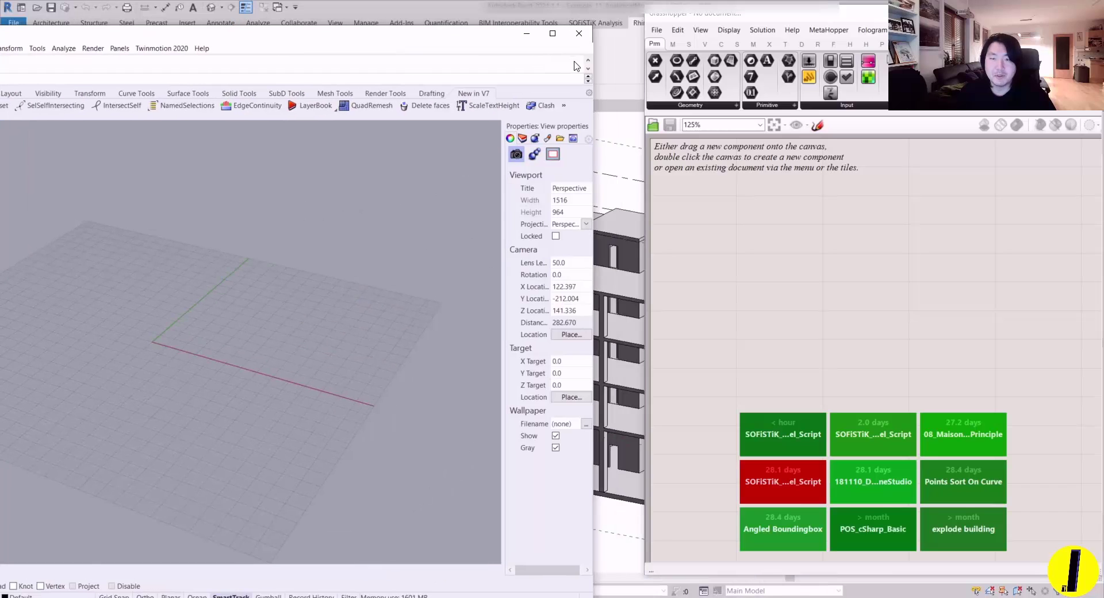
pyautogui.moveTo(594, 77); pyautogui.dragTo(354, 63)
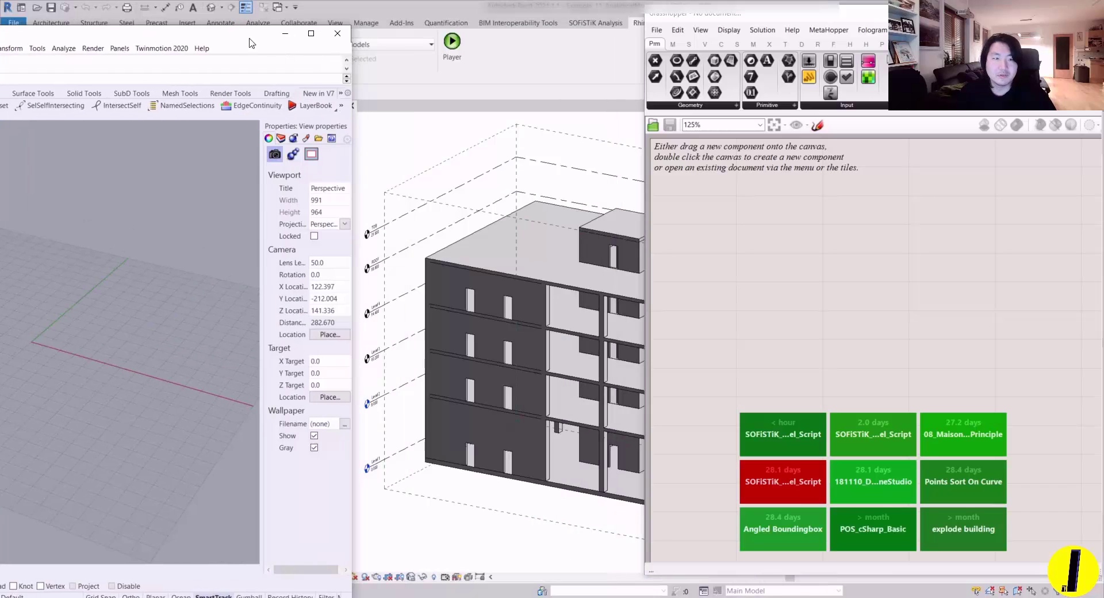
pyautogui.moveTo(250, 42); pyautogui.dragTo(479, 19)
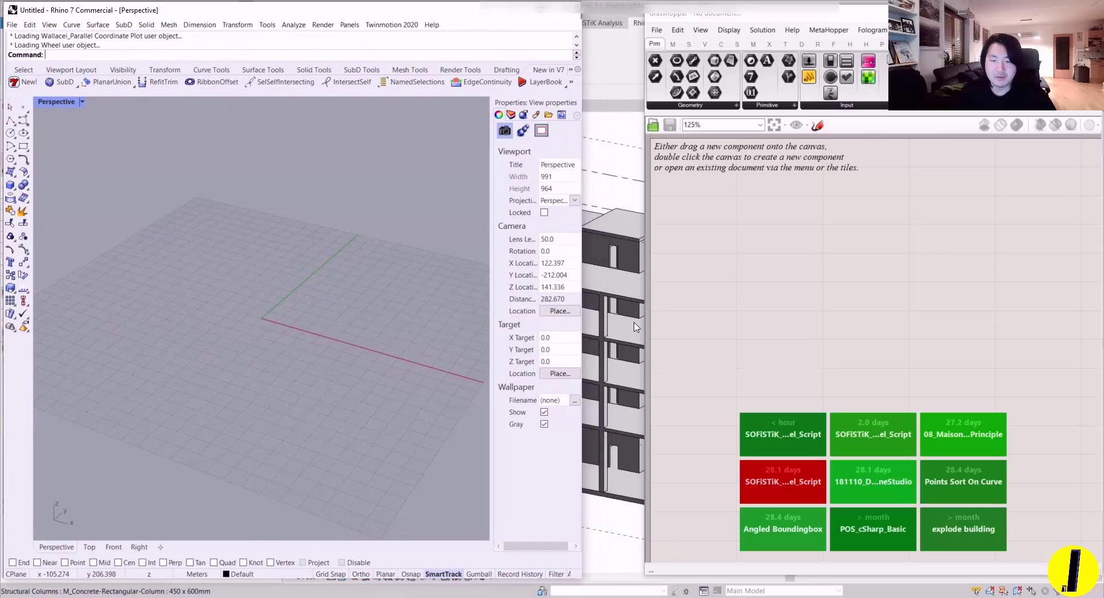
pyautogui.moveTo(641, 161); pyautogui.dragTo(586, 151)
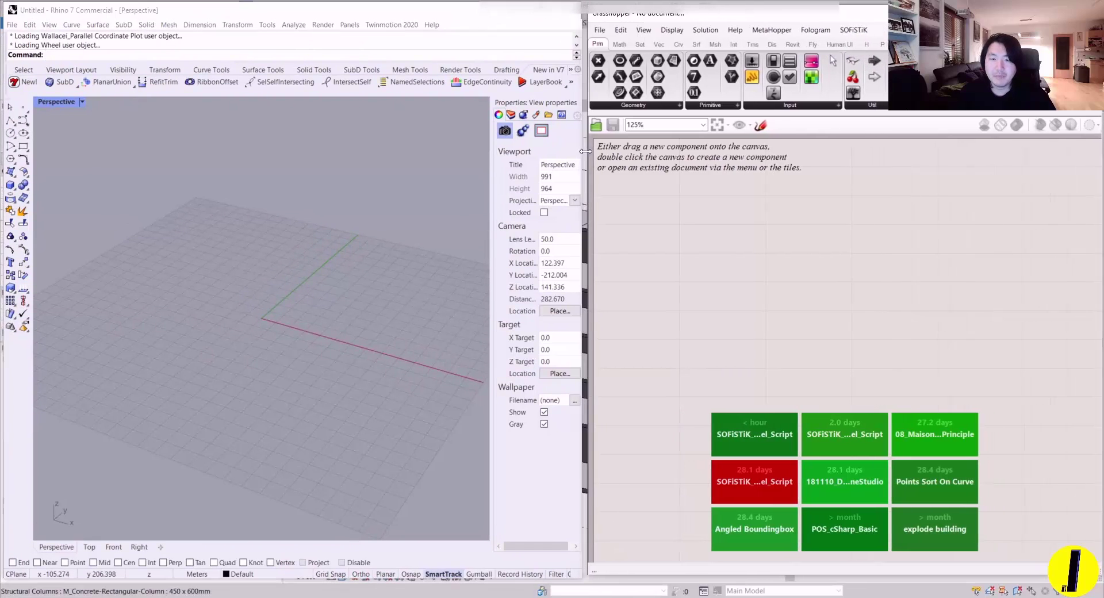
# - Undock and close Rhino's Properties panel, and nudge the Grasshopper window against the Rhino window
pyautogui.moveTo(515, 104); pyautogui.dragTo(321, 207)
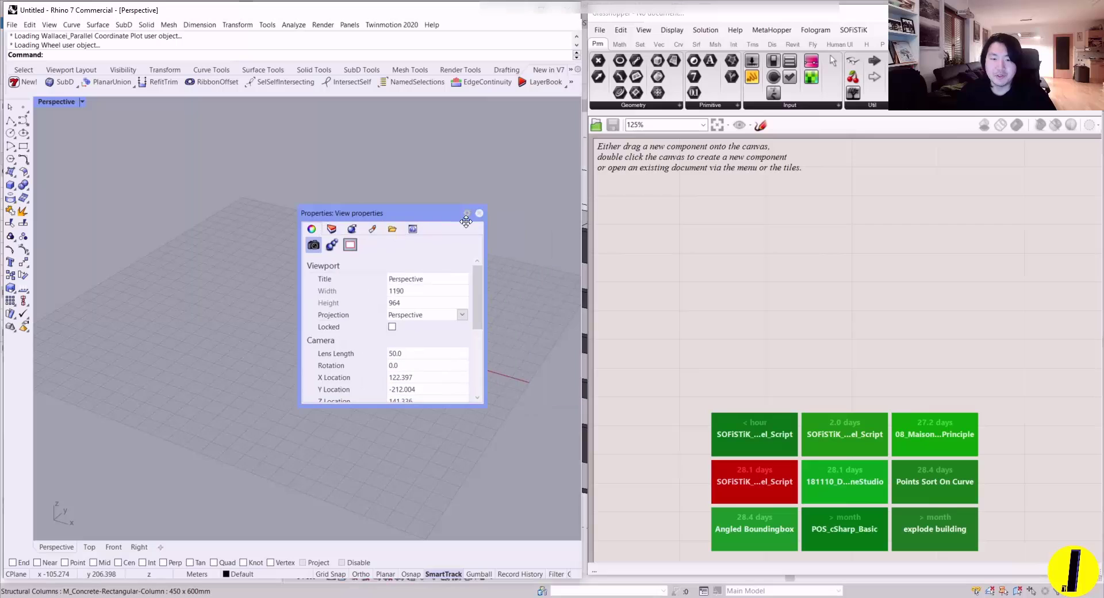
pyautogui.click(480, 215)
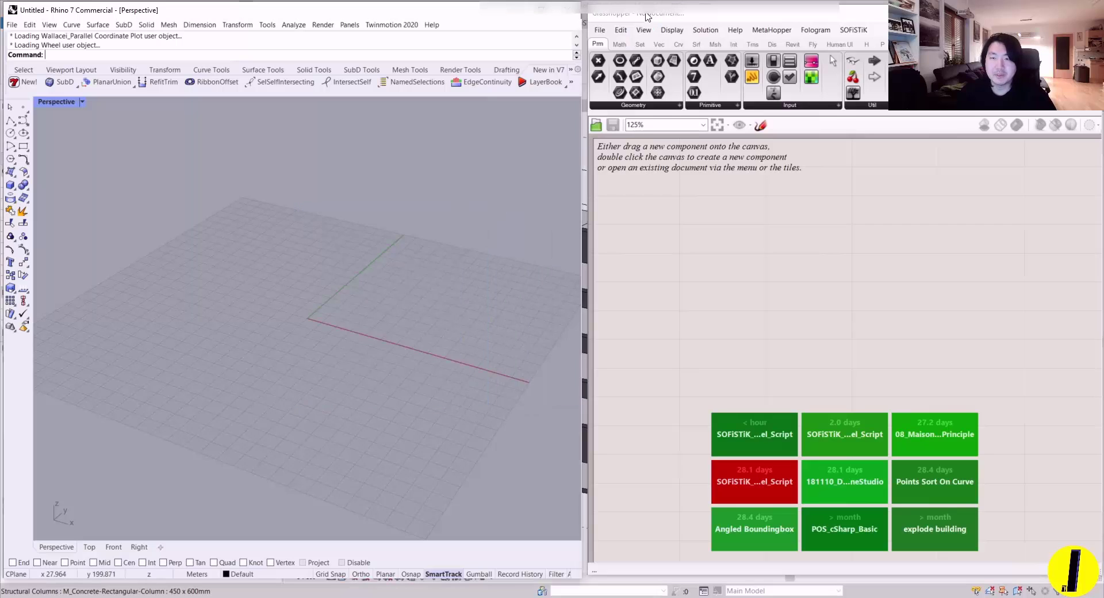
pyautogui.moveTo(648, 17); pyautogui.dragTo(644, 16)
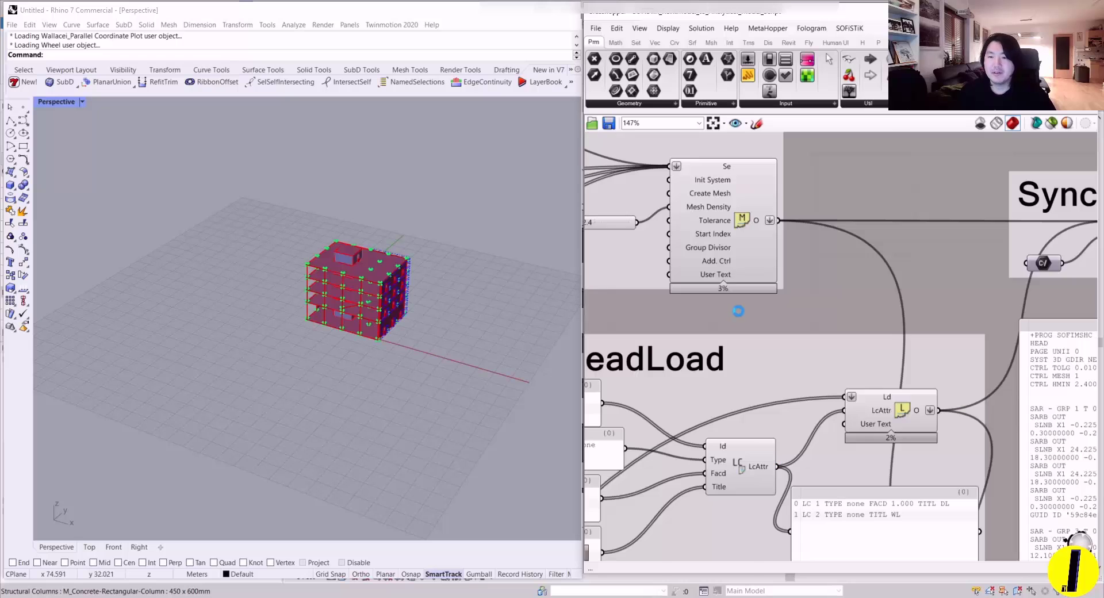
# - Find the En-Disable_Analytical_Model group in the Grasshopper definition and move its Element.CategoryFilter component slightly closer to the category list
pyautogui.scroll(-10, 745, 283)
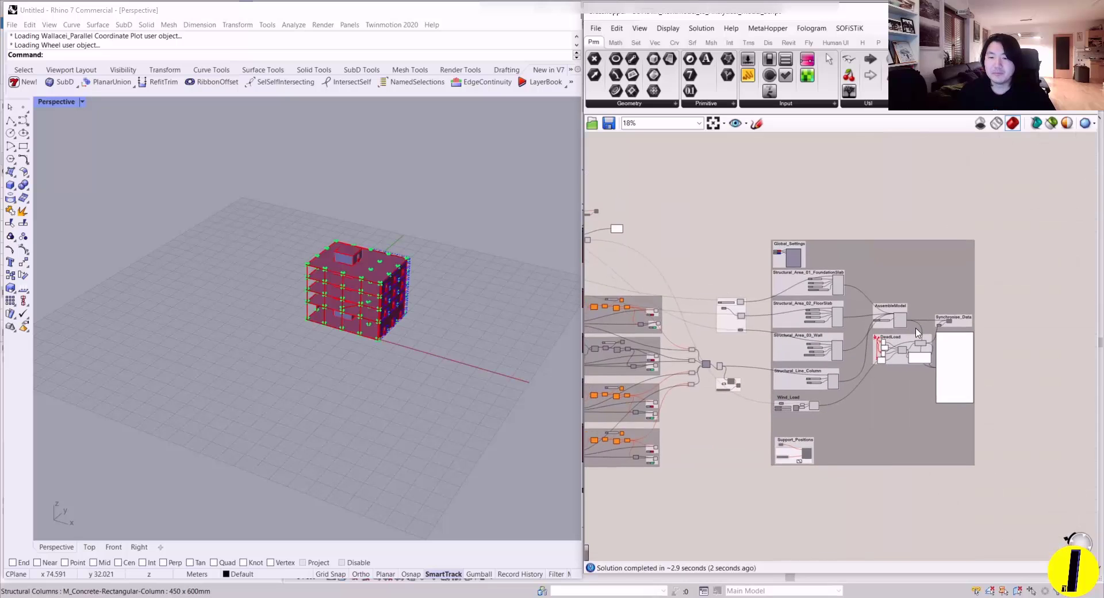
pyautogui.moveTo(880, 312); pyautogui.dragTo(811, 285, button='right')
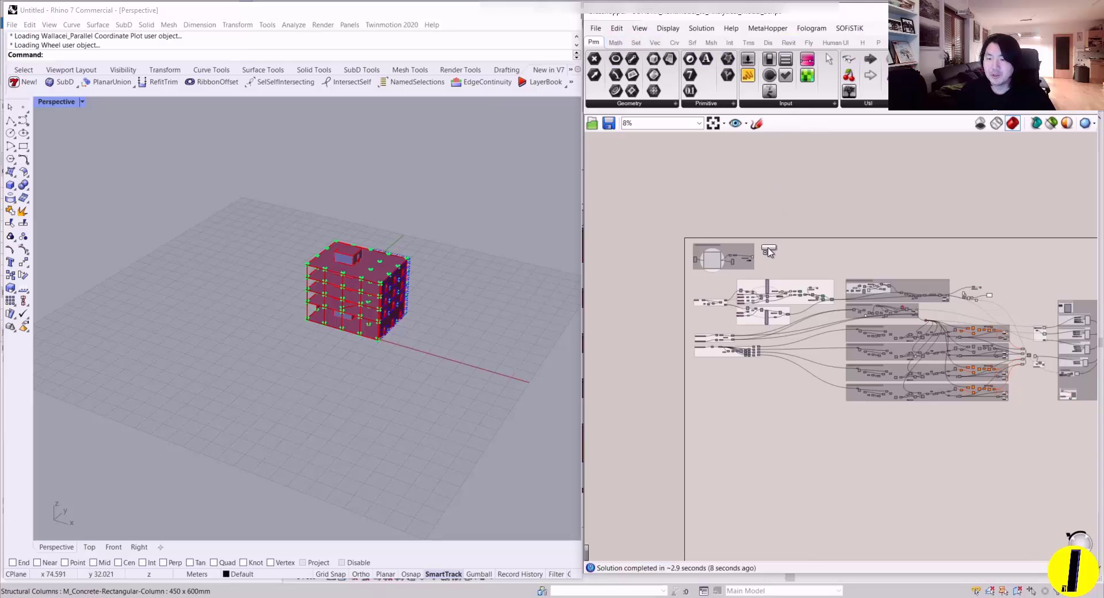
pyautogui.scroll(8, 769, 252)
pyautogui.click(758, 218)
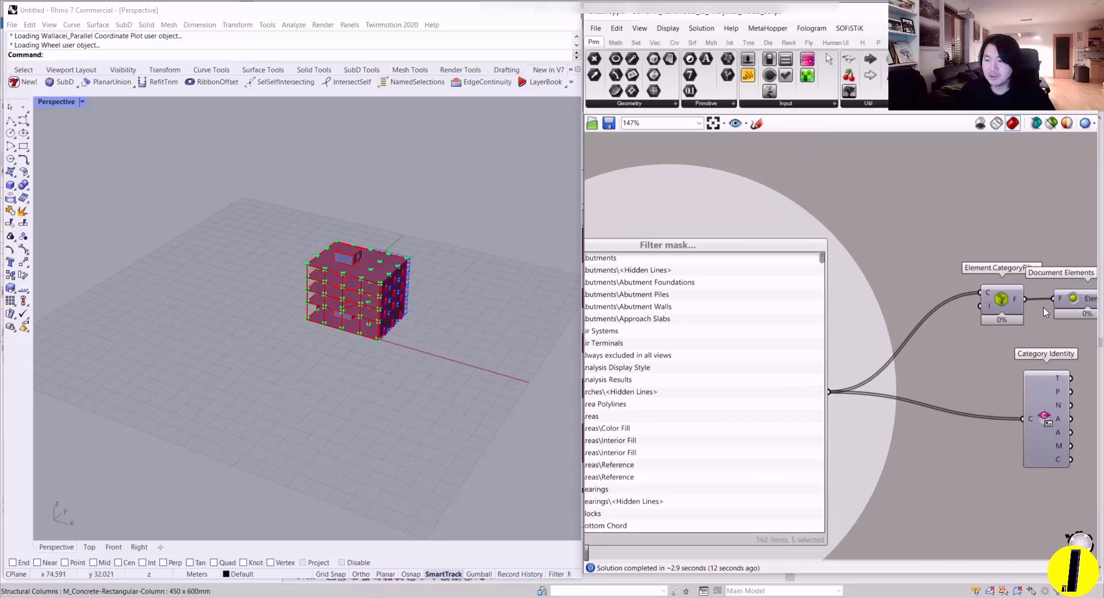
pyautogui.moveTo(987, 301); pyautogui.dragTo(948, 307)
pyautogui.scroll(-5, 947, 306)
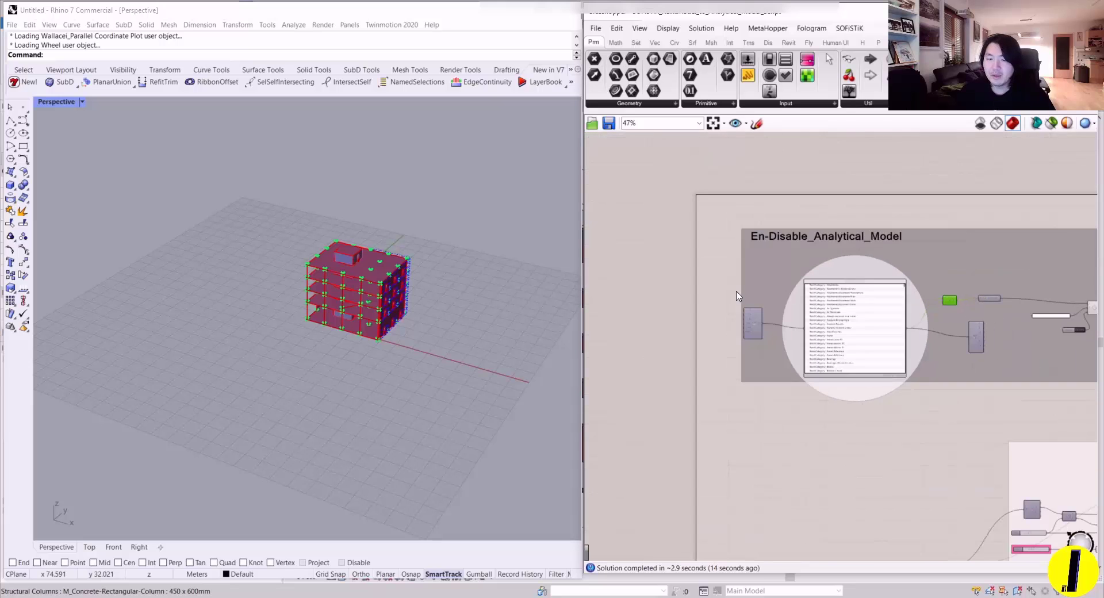
# - Return to the Revit model and set the Grasshopper preview to Wireframe
pyautogui.click(520, 13)
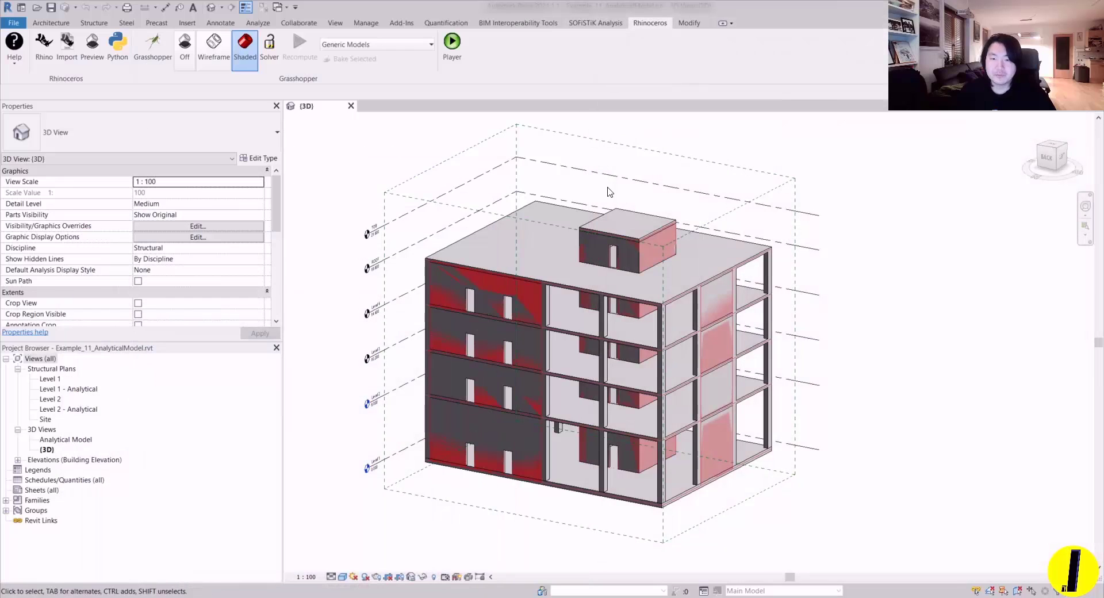
pyautogui.moveTo(608, 191); pyautogui.dragTo(709, 193, button='middle')
pyautogui.click(213, 51)
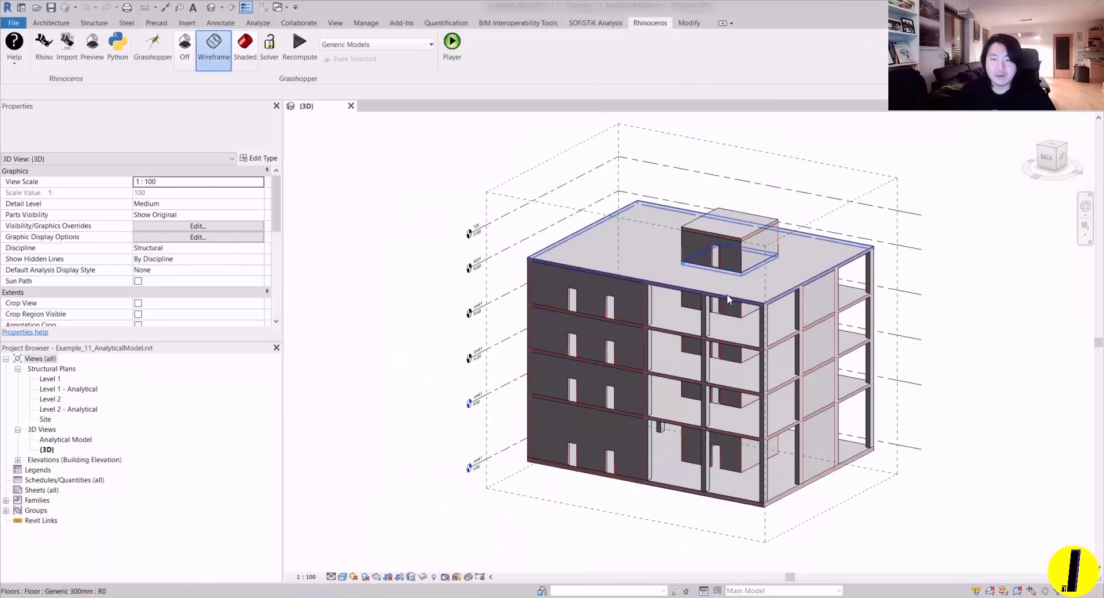
# - Open the Analytical Model 3D view and turn the Grasshopper preview off
pyautogui.click(70, 443)
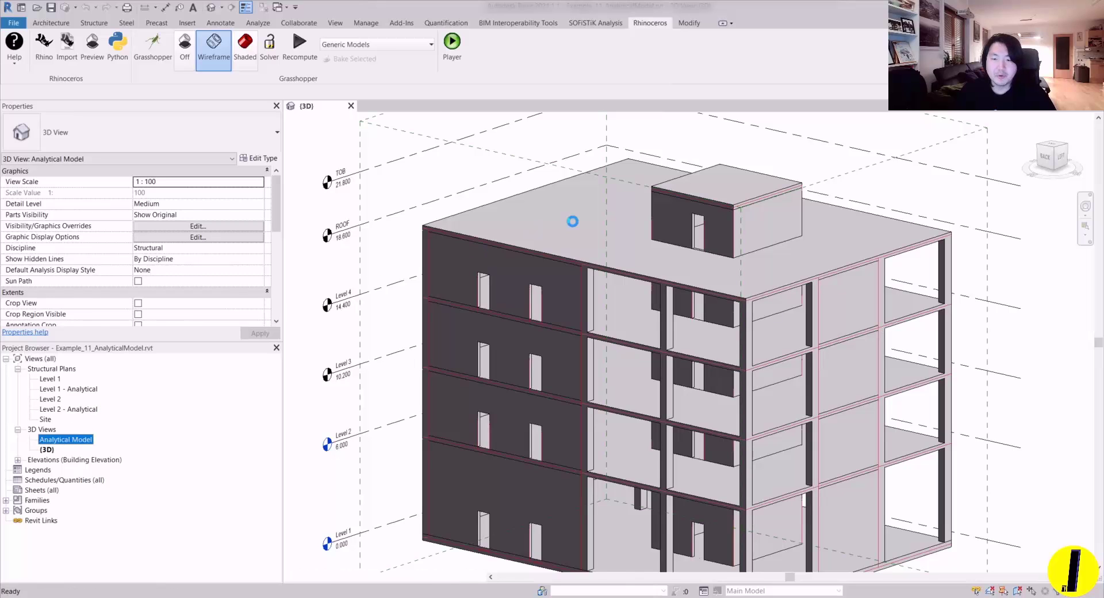
pyautogui.scroll(2, 674, 343)
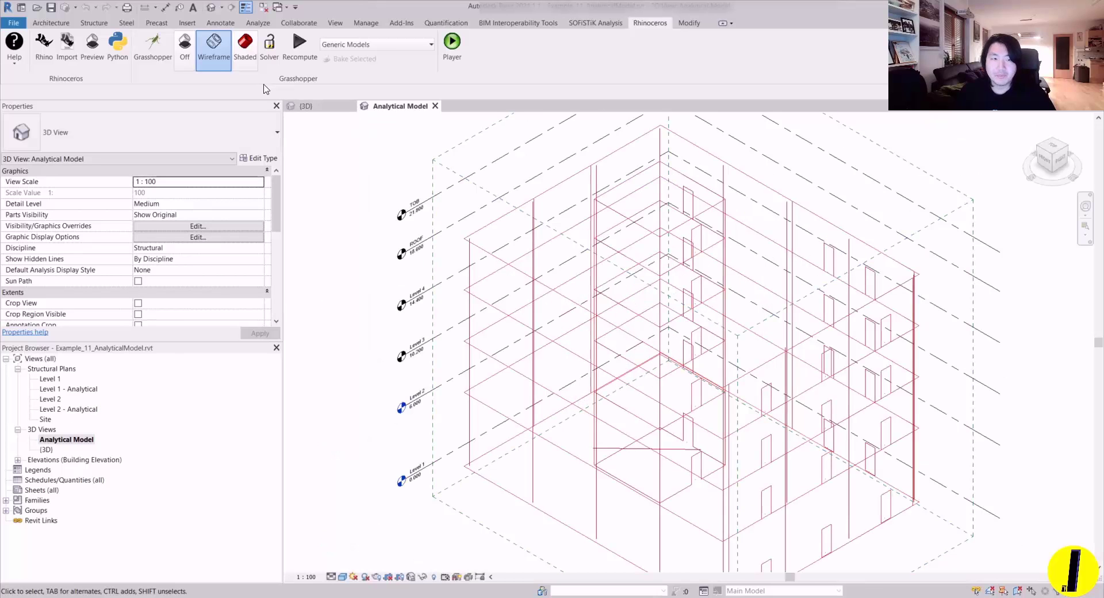
pyautogui.scroll(1, 623, 258)
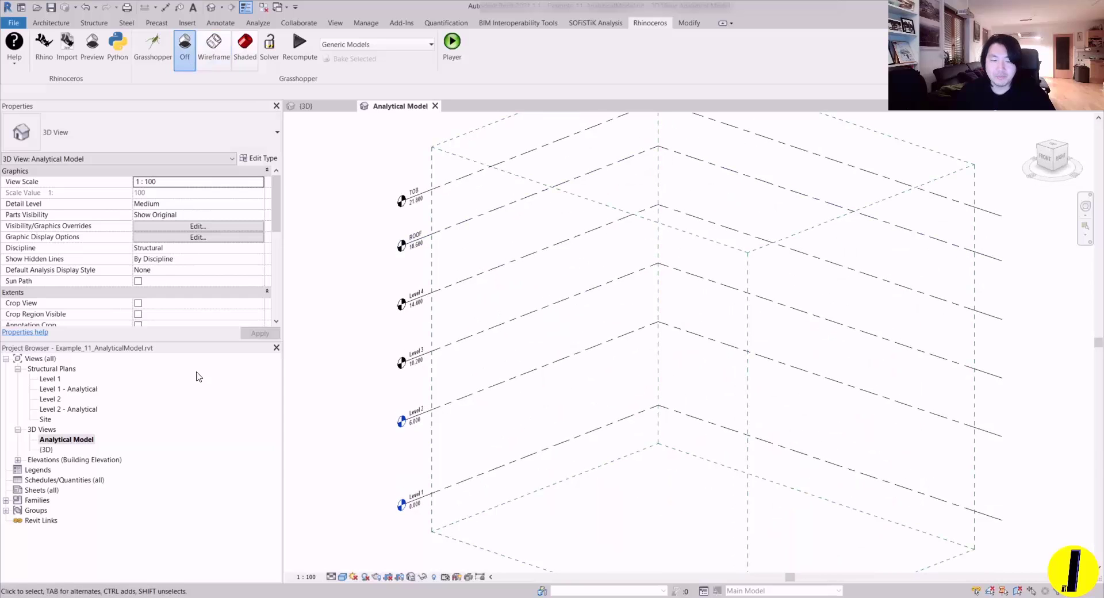
# - Switch to the {3D} view and turn on Enable Analytical Model for the floor on the ROOF level
pyautogui.doubleClick(56, 447)
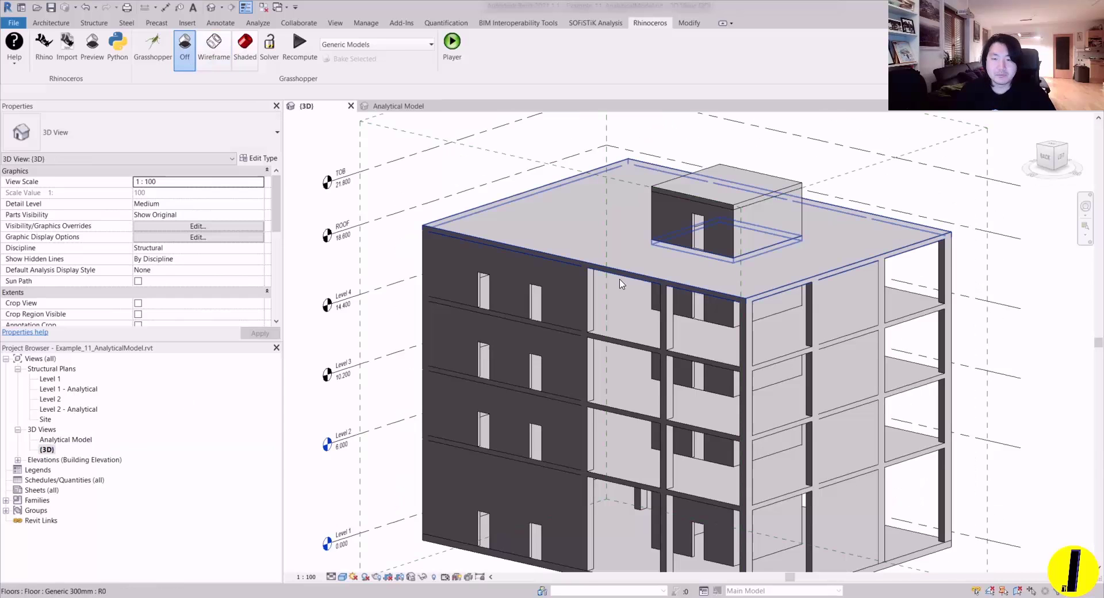
pyautogui.click(626, 278)
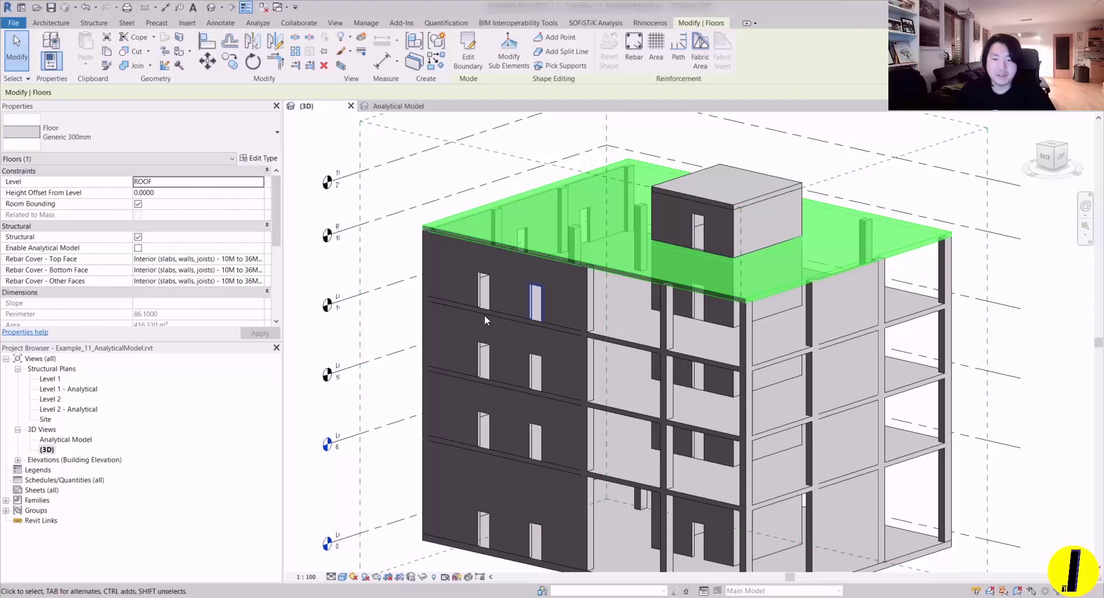
pyautogui.click(138, 248)
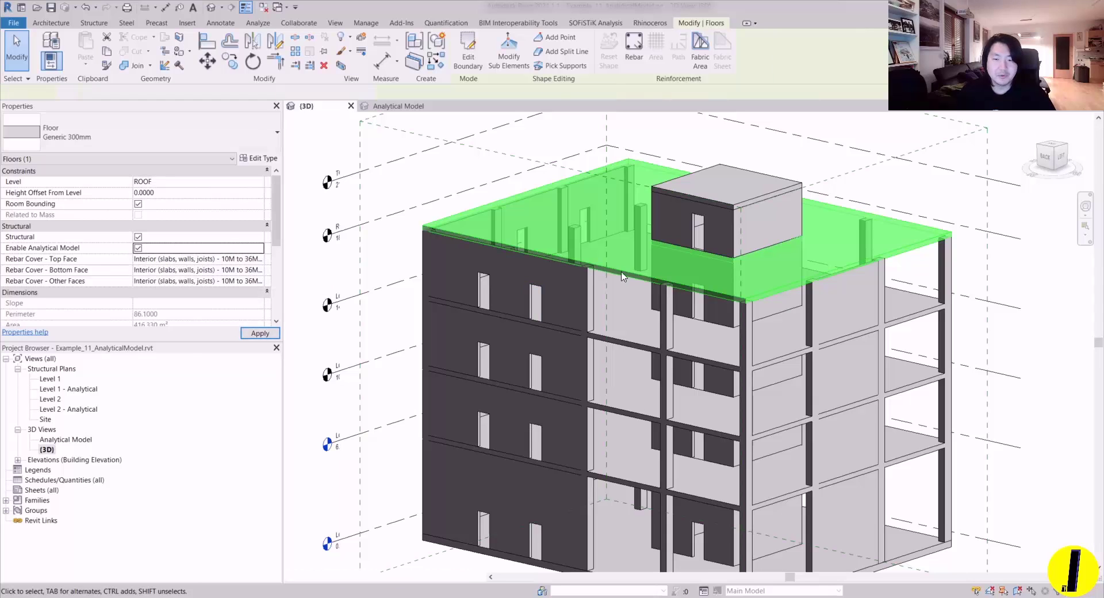
pyautogui.press('Escape')
# - Open the Analytical Model view and examine the roof's analytical floor from several angles
pyautogui.doubleClick(61, 440)
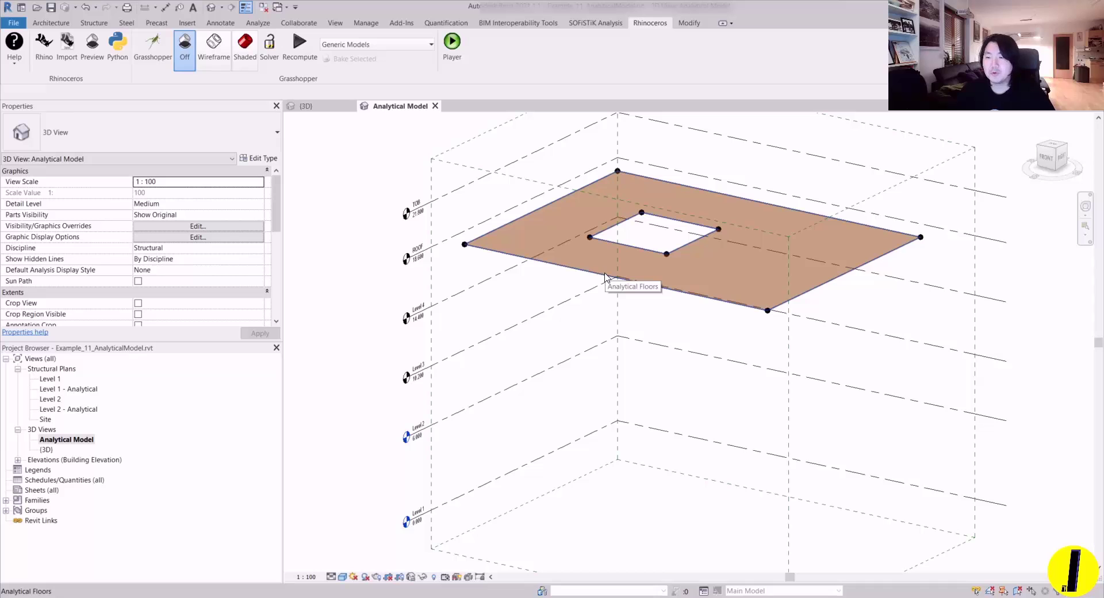
pyautogui.keyDown('shift'); pyautogui.moveTo(575, 219); pyautogui.dragTo(485, 172, button='middle'); pyautogui.keyUp('shift')
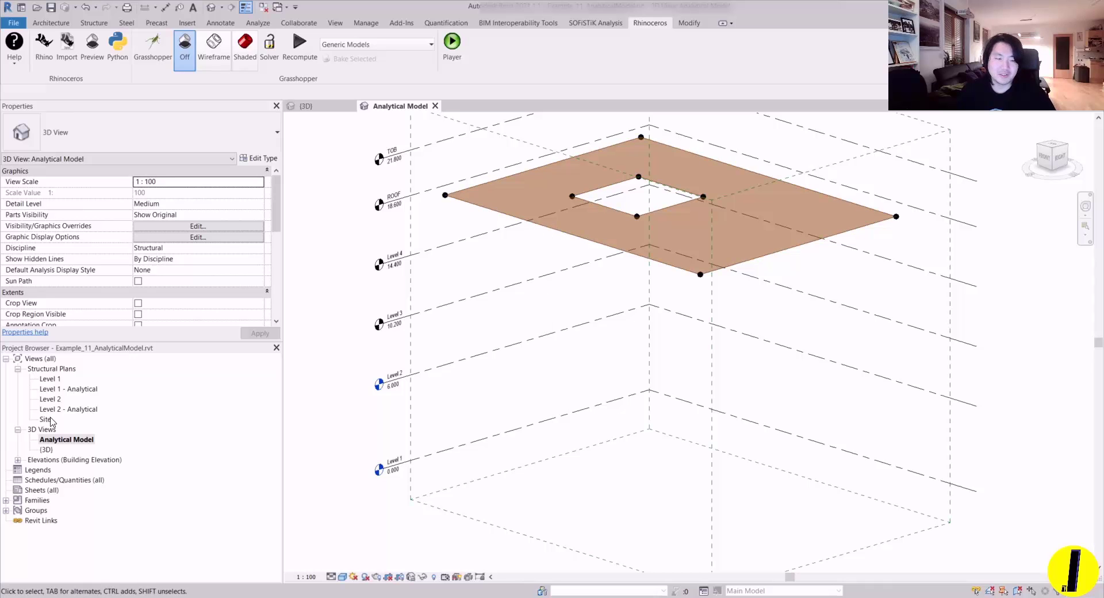
pyautogui.scroll(2, 446, 195)
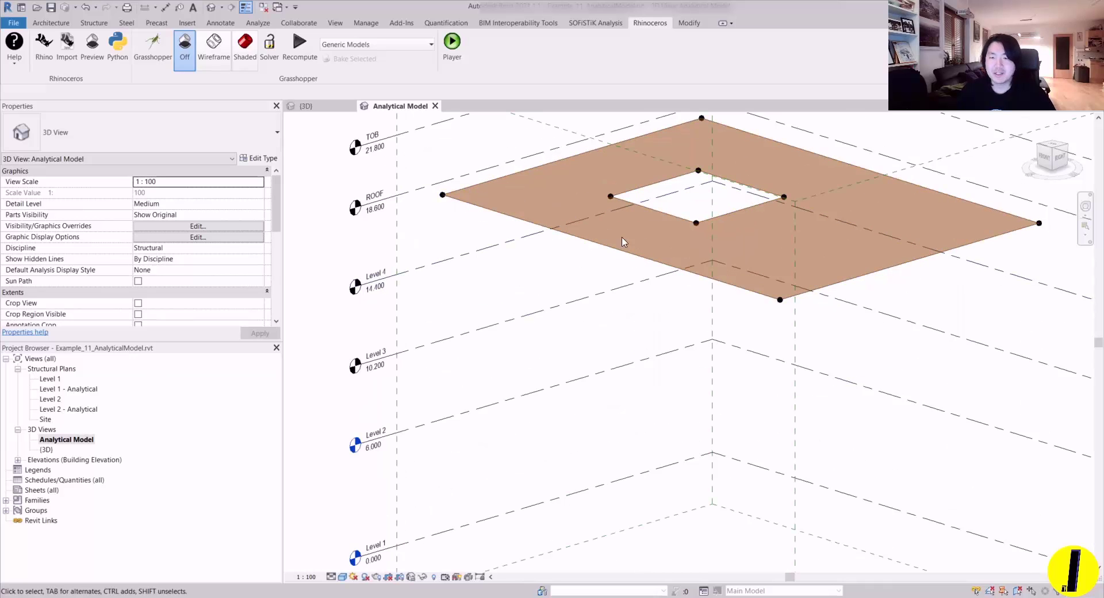
pyautogui.scroll(-2, 701, 268)
pyautogui.keyDown('shift'); pyautogui.moveTo(701, 267); pyautogui.dragTo(635, 282, button='middle'); pyautogui.keyUp('shift')
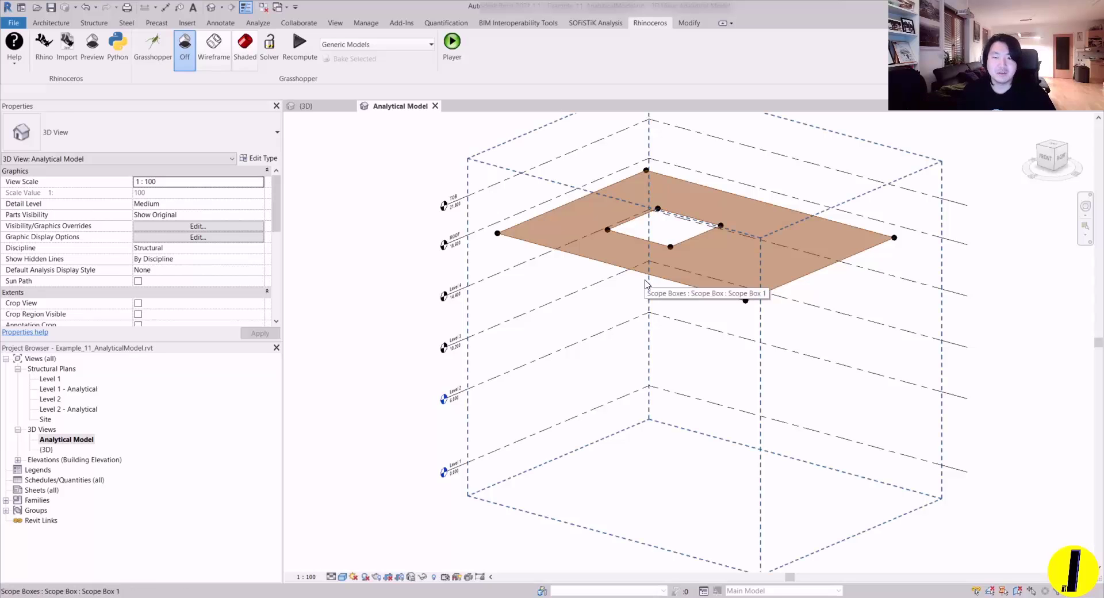
pyautogui.keyDown('shift'); pyautogui.moveTo(646, 283); pyautogui.dragTo(680, 306, button='middle'); pyautogui.keyUp('shift')
pyautogui.scroll(1, 680, 306)
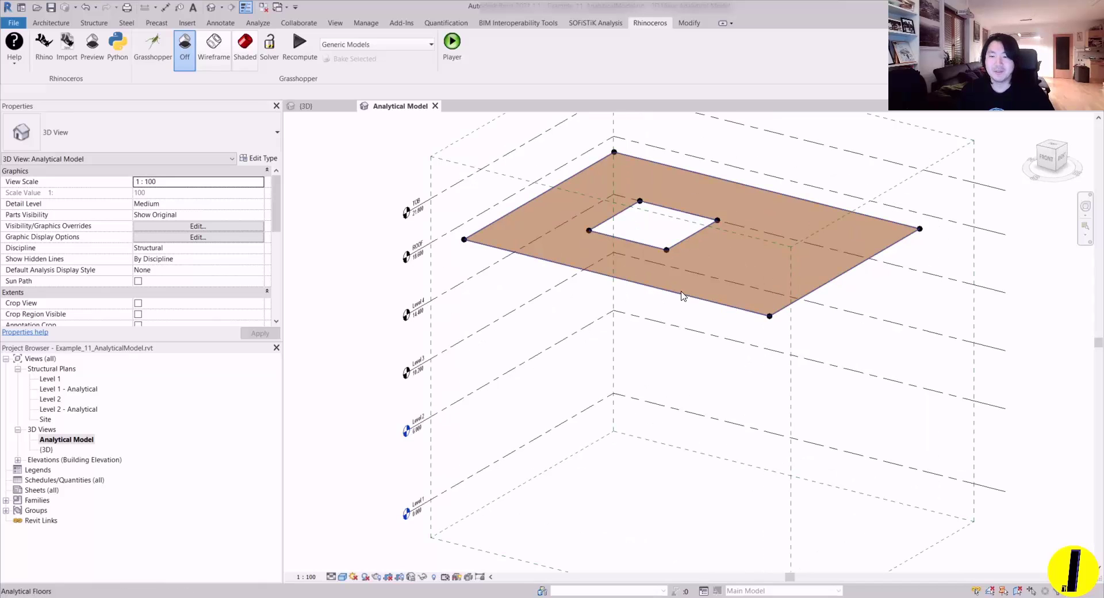
pyautogui.scroll(-1, 700, 299)
pyautogui.scroll(-1, 700, 299)
pyautogui.keyDown('shift'); pyautogui.moveTo(701, 299); pyautogui.dragTo(686, 264, button='middle'); pyautogui.keyUp('shift')
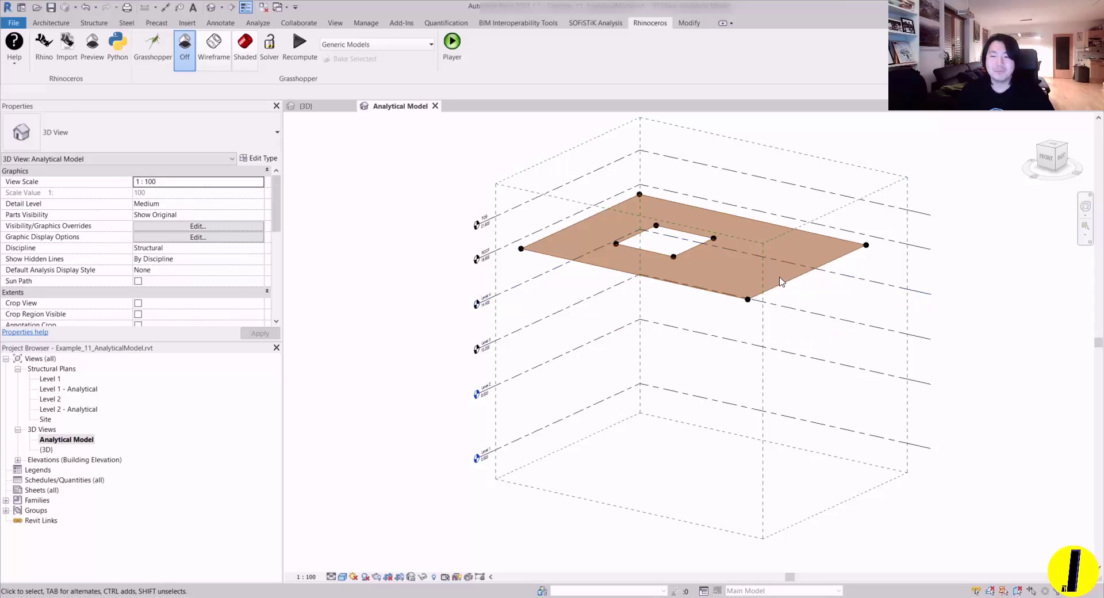
# - Select the analytical roof floor to inspect its properties, and clear the selection while viewing it from other sides
pyautogui.click(785, 283)
pyautogui.scroll(2, 785, 283)
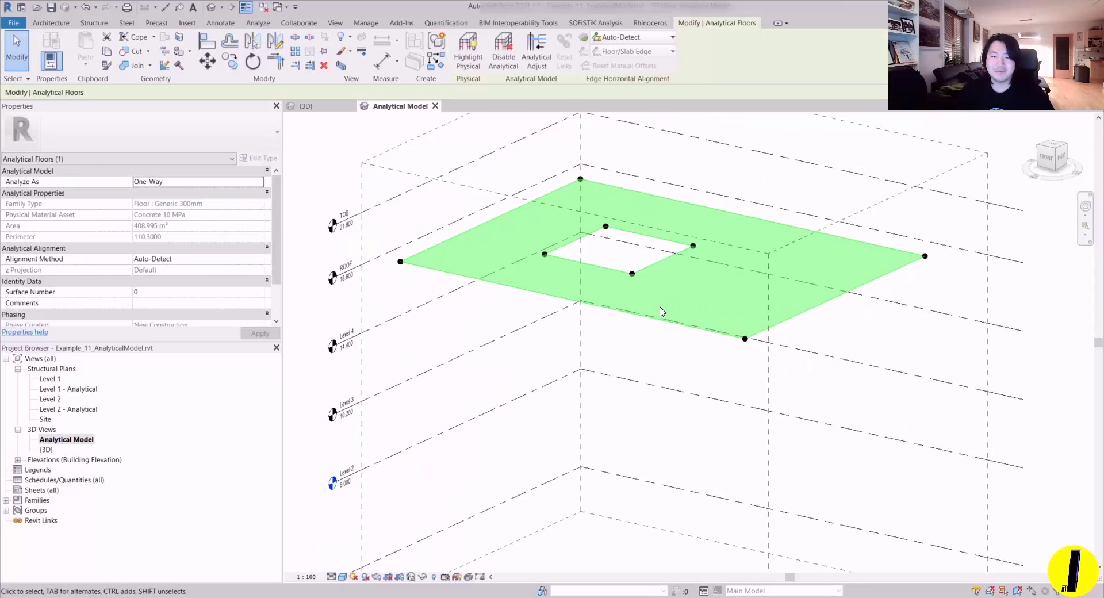
pyautogui.press('Escape')
pyautogui.keyDown('shift'); pyautogui.moveTo(641, 303); pyautogui.dragTo(457, 272, button='middle'); pyautogui.keyUp('shift')
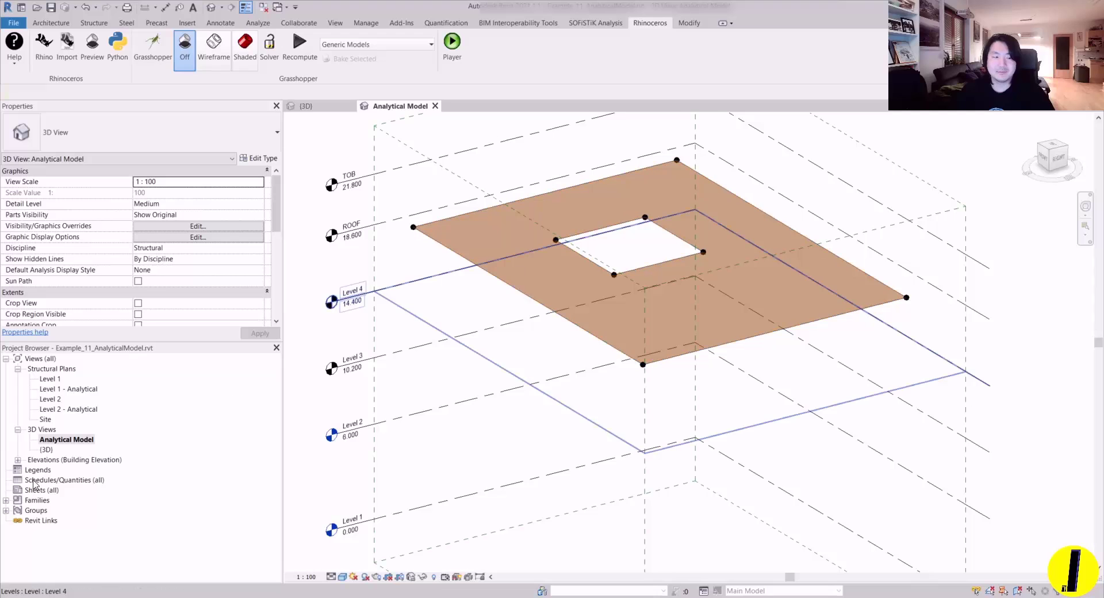
pyautogui.keyDown('shift'); pyautogui.moveTo(610, 403); pyautogui.dragTo(673, 386, button='middle'); pyautogui.keyUp('shift')
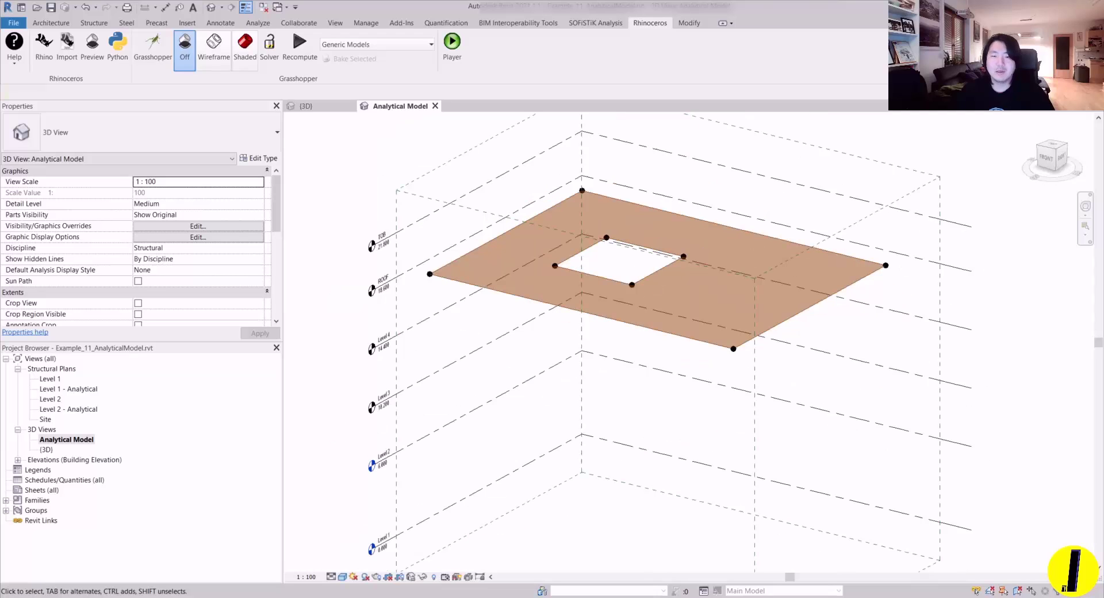
pyautogui.click(639, 322)
pyautogui.press('Escape')
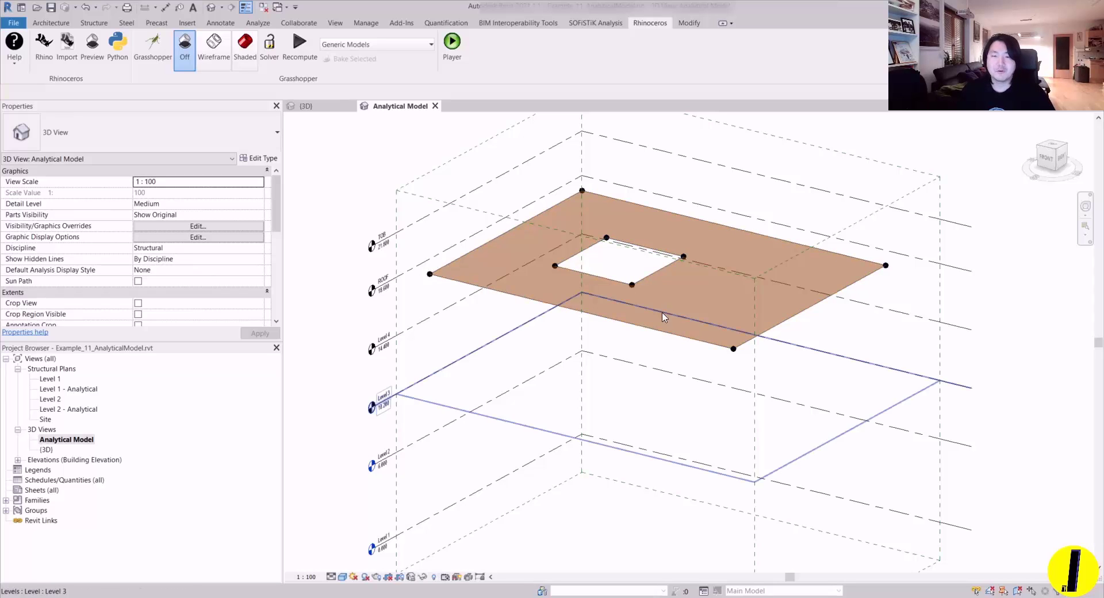
pyautogui.keyDown('shift'); pyautogui.moveTo(661, 316); pyautogui.dragTo(644, 330, button='middle'); pyautogui.keyUp('shift')
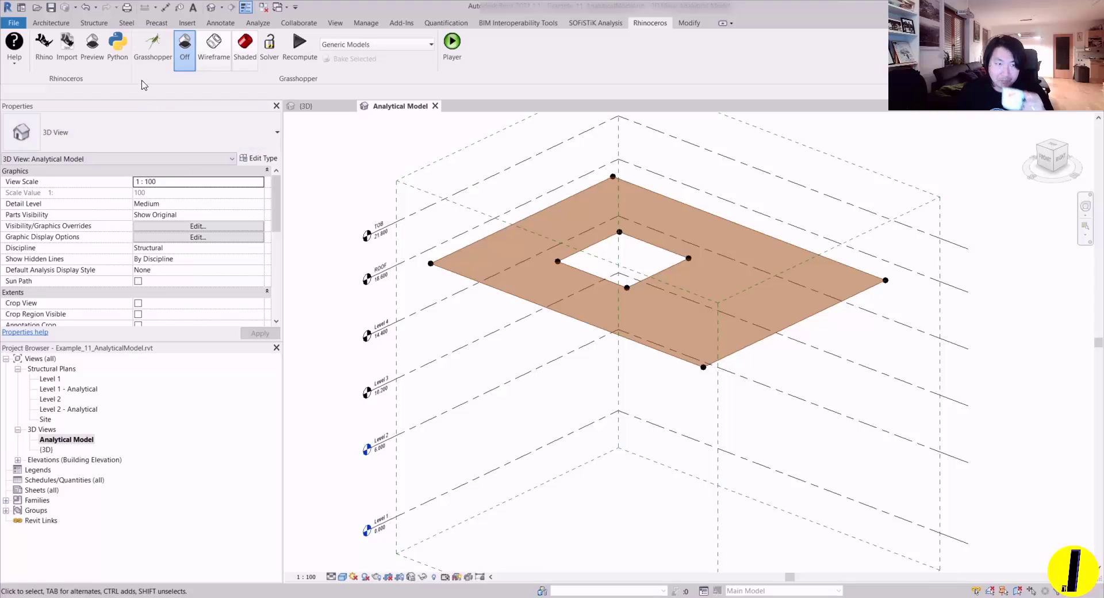
# - Bring up Grasshopper at full screen and focus on the Query Categories component and its connected category list
pyautogui.click(153, 52)
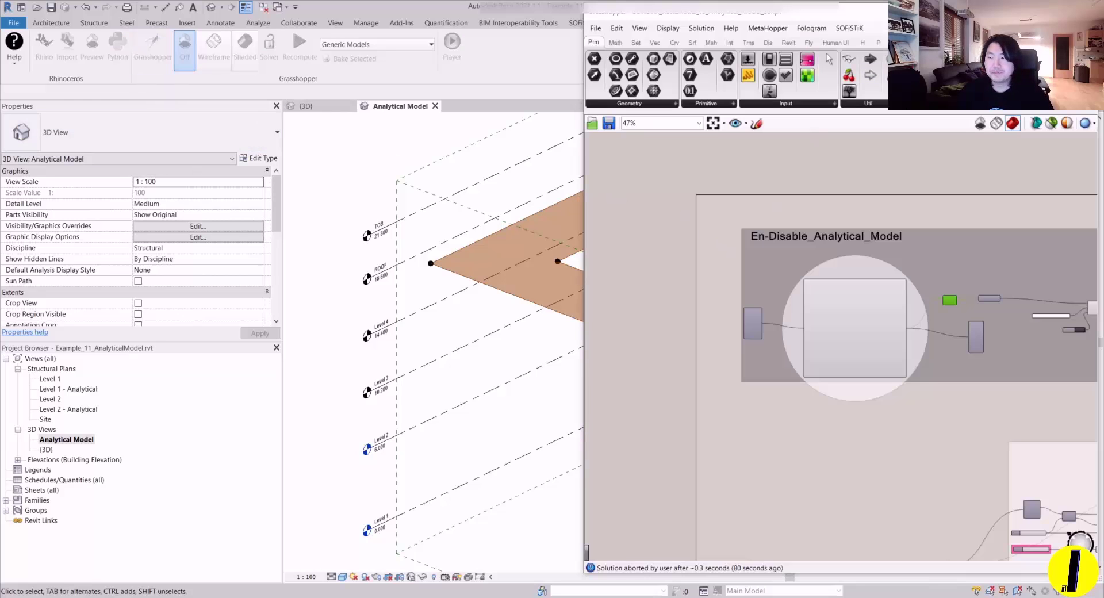
pyautogui.scroll(6, 567, 411)
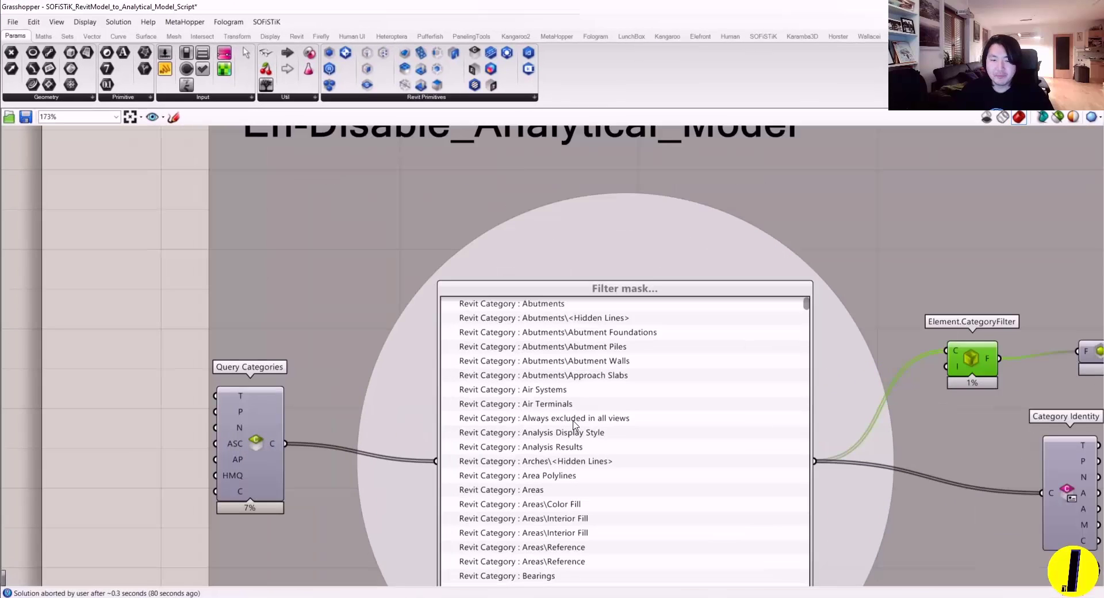
pyautogui.scroll(-3, 498, 245)
pyautogui.moveTo(464, 285); pyautogui.dragTo(437, 304, button='right')
pyautogui.scroll(3, 335, 287)
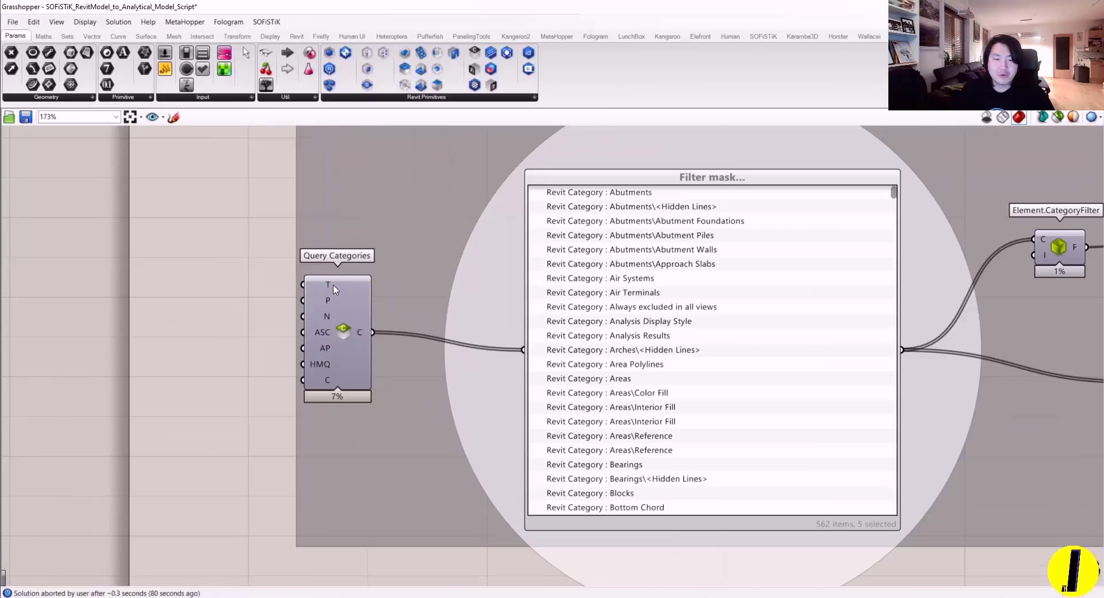
# - Locate where the Query Categories component sits in the component palette, and expand the Revit Category group
pyautogui.moveTo(338, 299)
pyautogui.mouseDown(button='right')
pyautogui.moveTo(336, 311)
pyautogui.moveTo(325, 298)
pyautogui.mouseUp(button='right')
pyautogui.keyDown('ctrl'); pyautogui.keyDown('alt'); pyautogui.click(336, 311); pyautogui.keyUp('alt'); pyautogui.keyUp('ctrl')
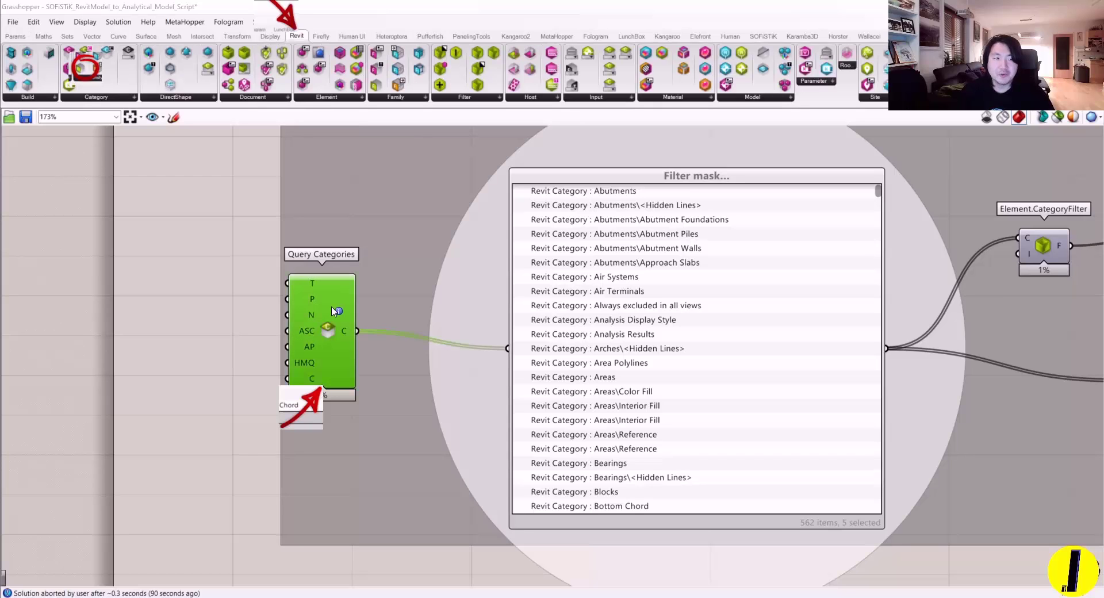
pyautogui.click(109, 97)
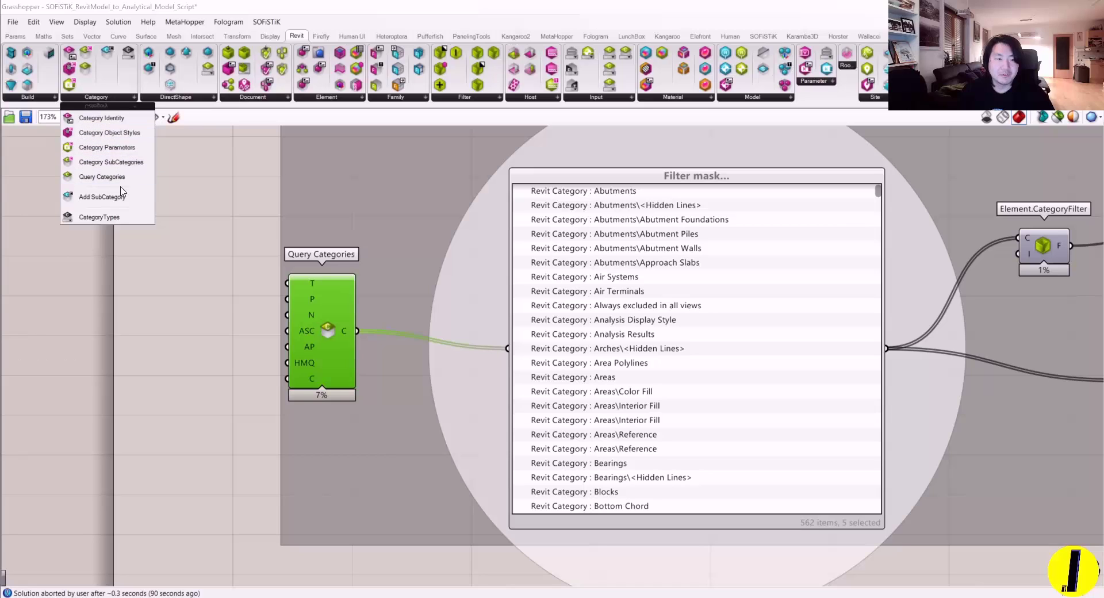
# - Locate the category list's Value Set Picker in the component palette, place a trial copy on the canvas, and delete it
pyautogui.click(219, 234)
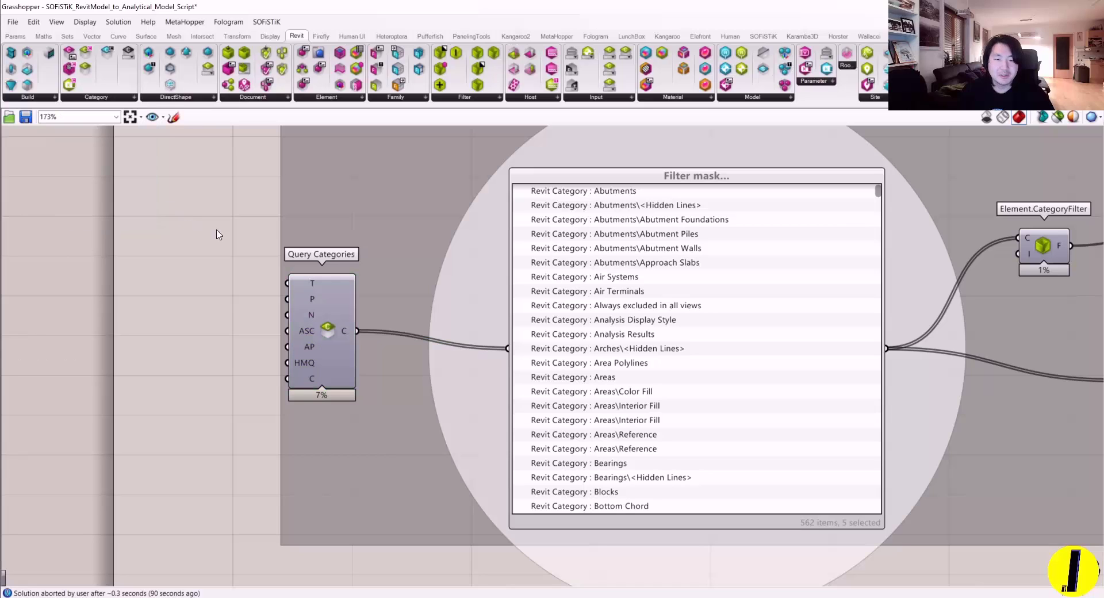
pyautogui.click(657, 184)
pyautogui.keyDown('ctrl'); pyautogui.keyDown('alt'); pyautogui.click(719, 528); pyautogui.keyUp('alt'); pyautogui.keyUp('ctrl')
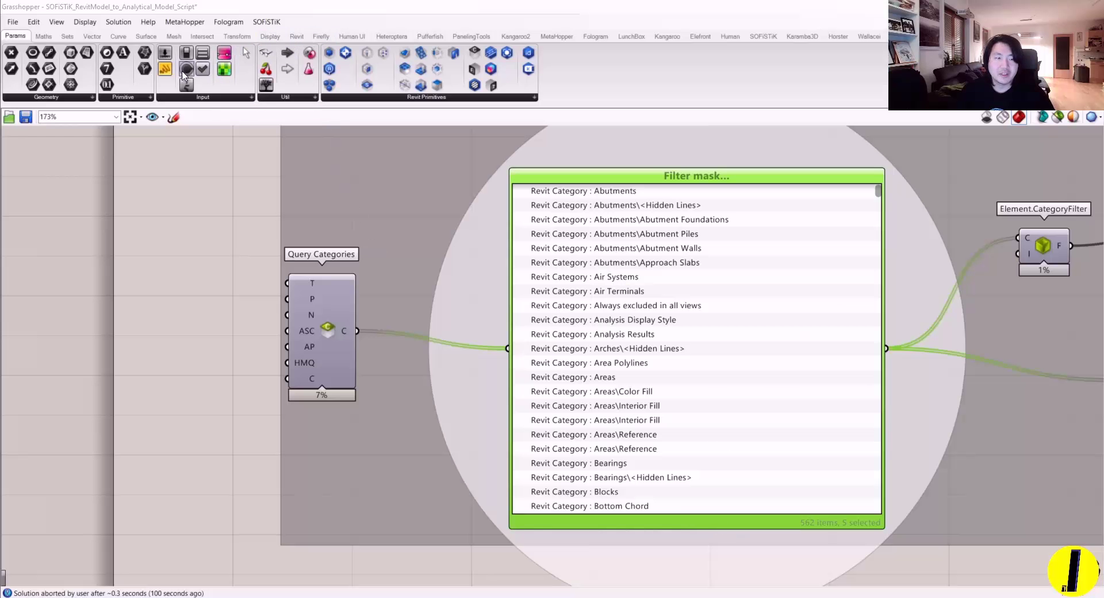
pyautogui.moveTo(185, 72); pyautogui.dragTo(224, 217)
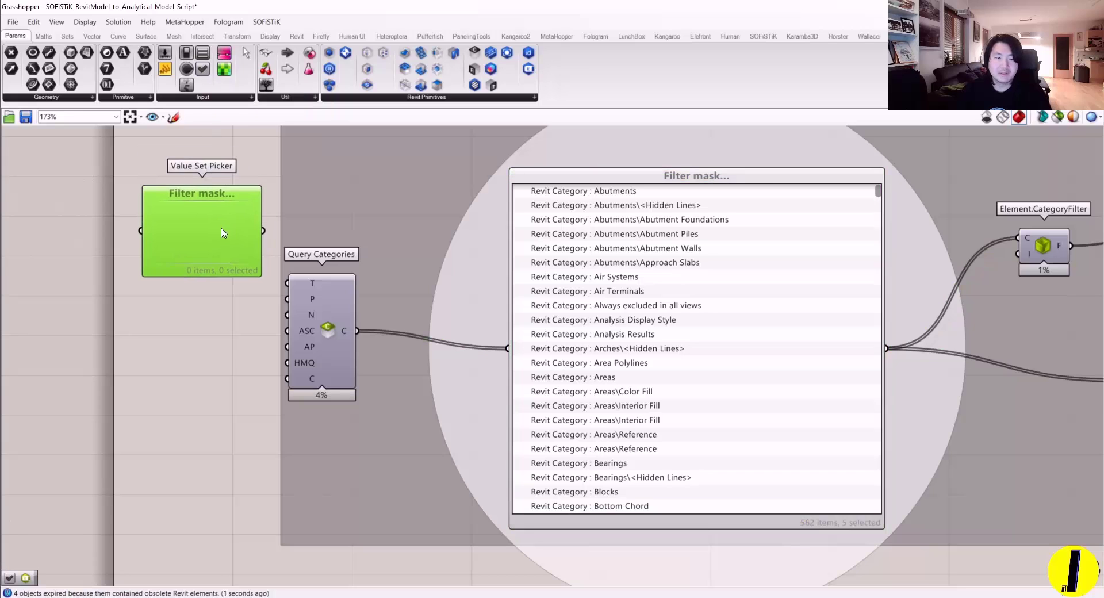
pyautogui.press('Delete')
# - Nudge the Query Categories component toward the category list, and include the Floors category in the Value Set Picker's selection
pyautogui.moveTo(339, 325); pyautogui.dragTo(346, 320)
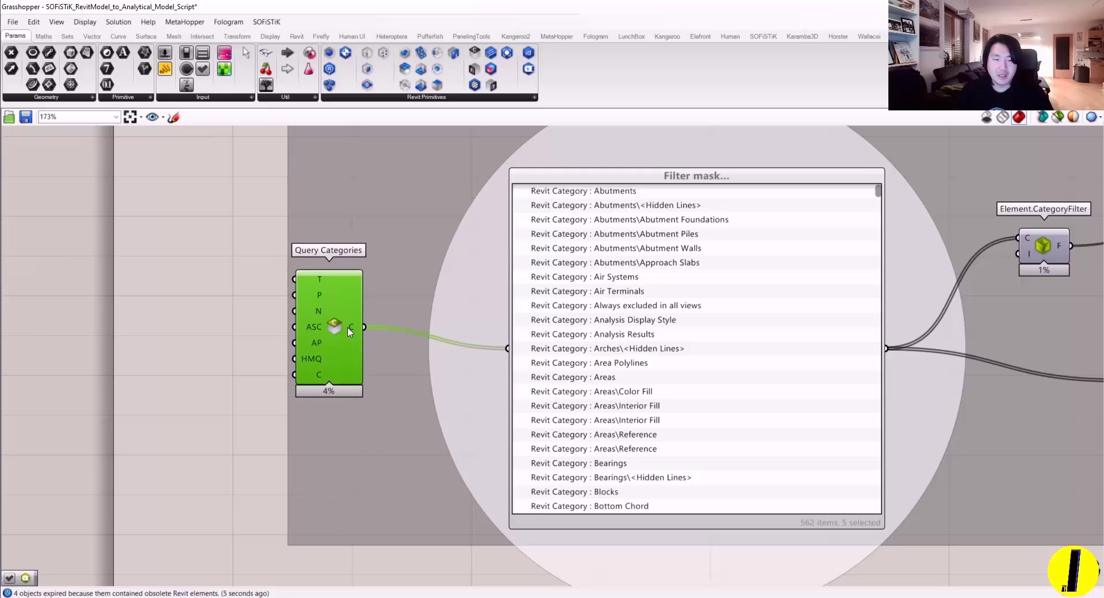
pyautogui.moveTo(348, 332)
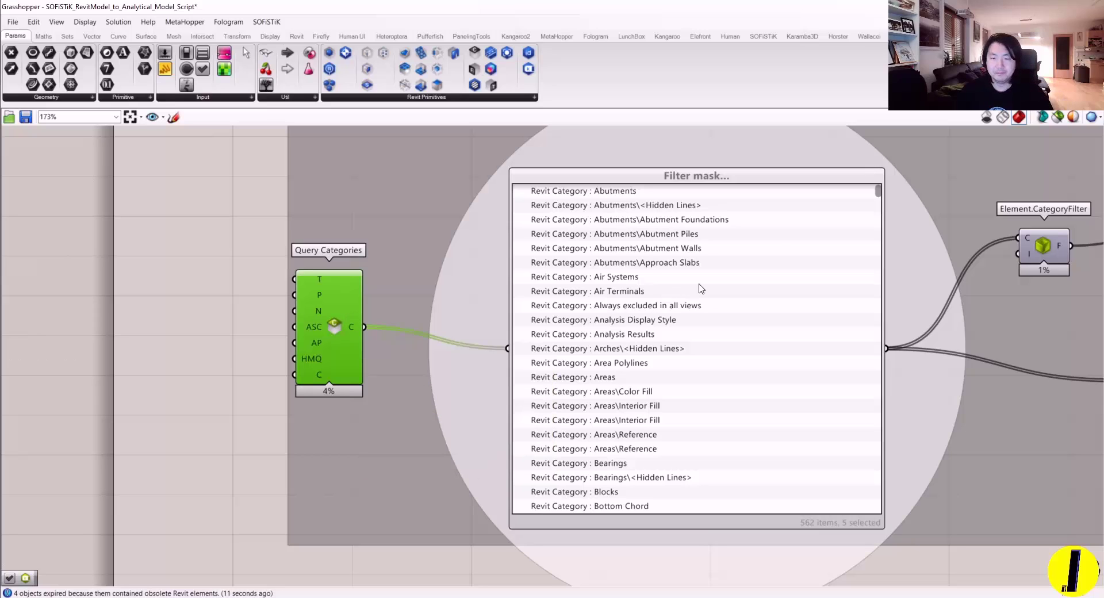
pyautogui.moveTo(878, 199); pyautogui.dragTo(888, 460)
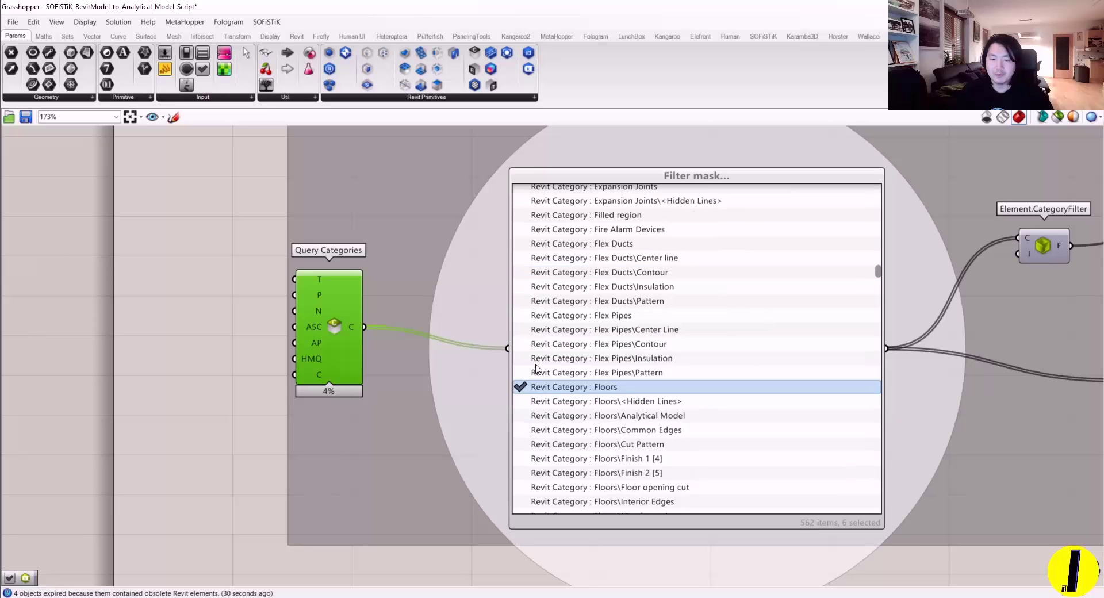
pyautogui.click(523, 288)
pyautogui.click(524, 287)
pyautogui.scroll(2, 535, 289)
pyautogui.scroll(-2, 534, 292)
pyautogui.scroll(-2, 535, 292)
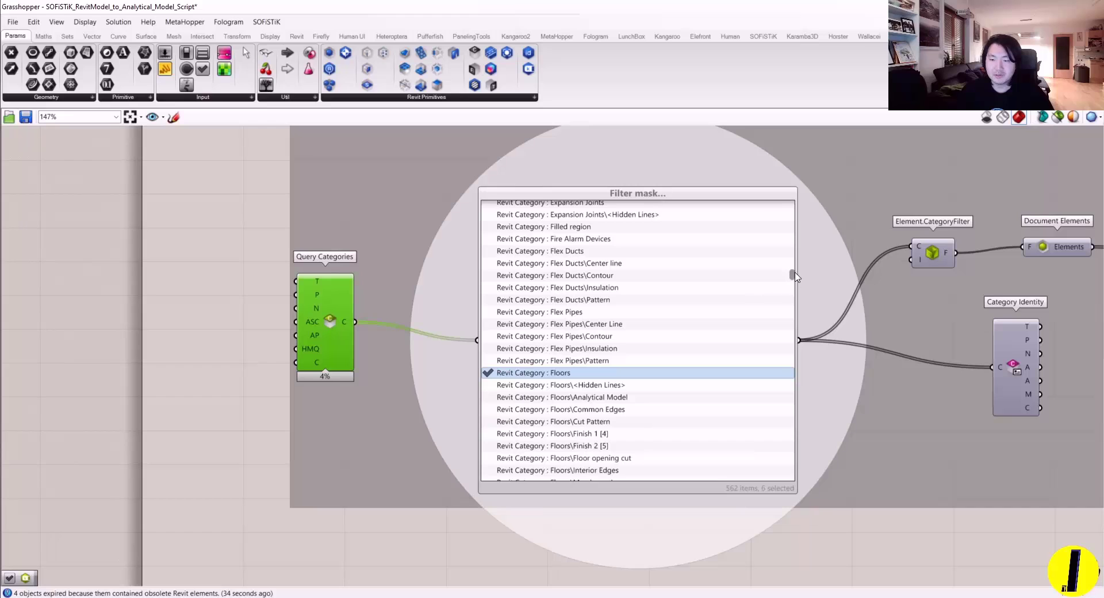
pyautogui.moveTo(792, 275); pyautogui.dragTo(784, 214)
# - Move the Element.CategoryFilter component slightly closer to the Value Set Picker
pyautogui.moveTo(784, 214); pyautogui.dragTo(547, 213, button='right')
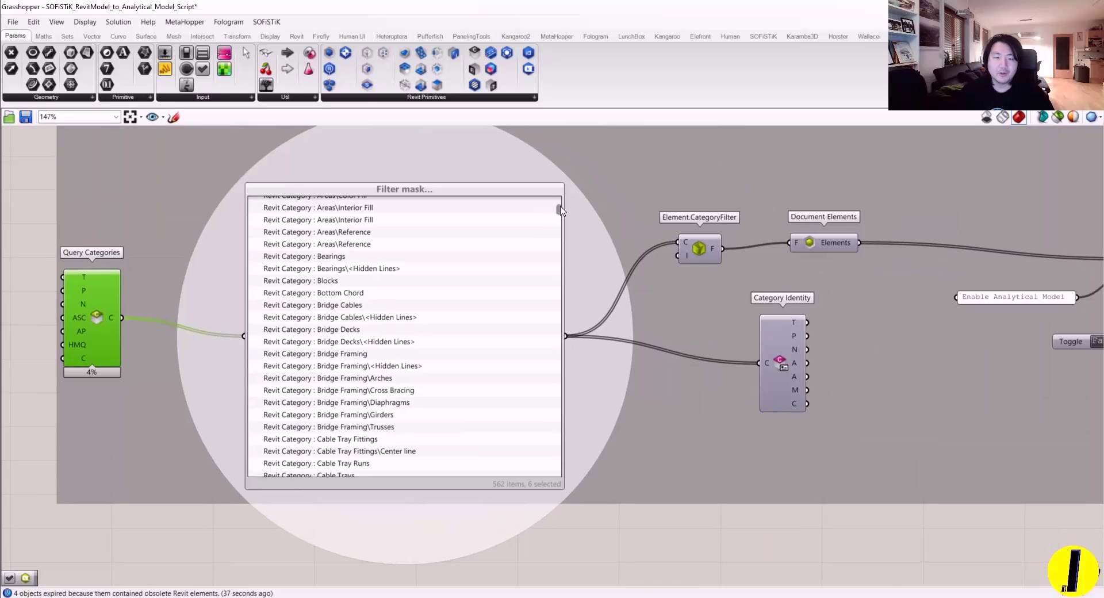
pyautogui.scroll(-3, 661, 207)
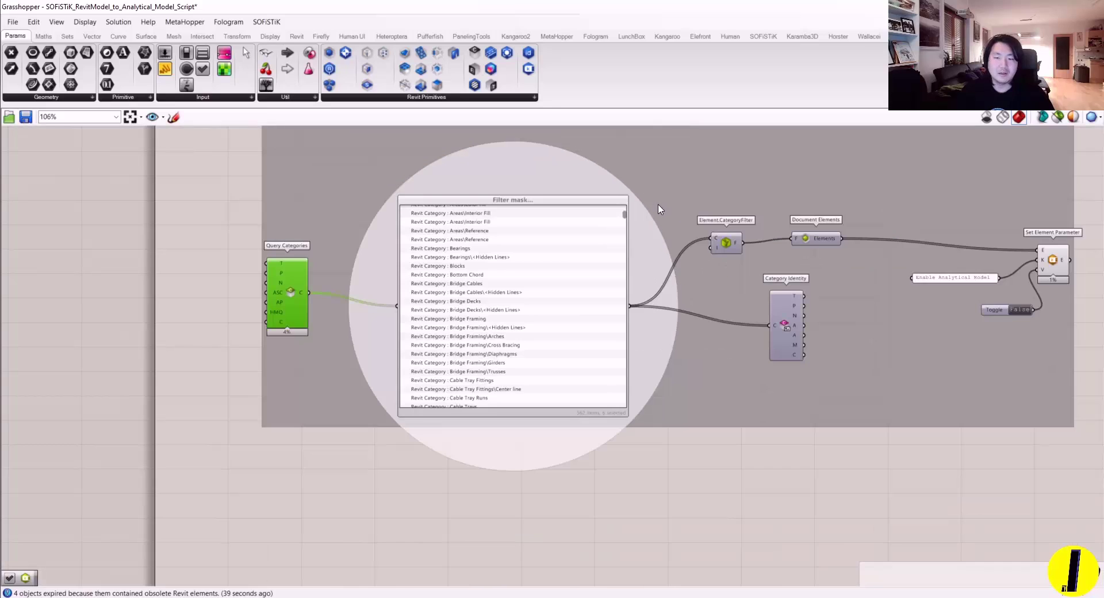
pyautogui.scroll(2, 633, 230)
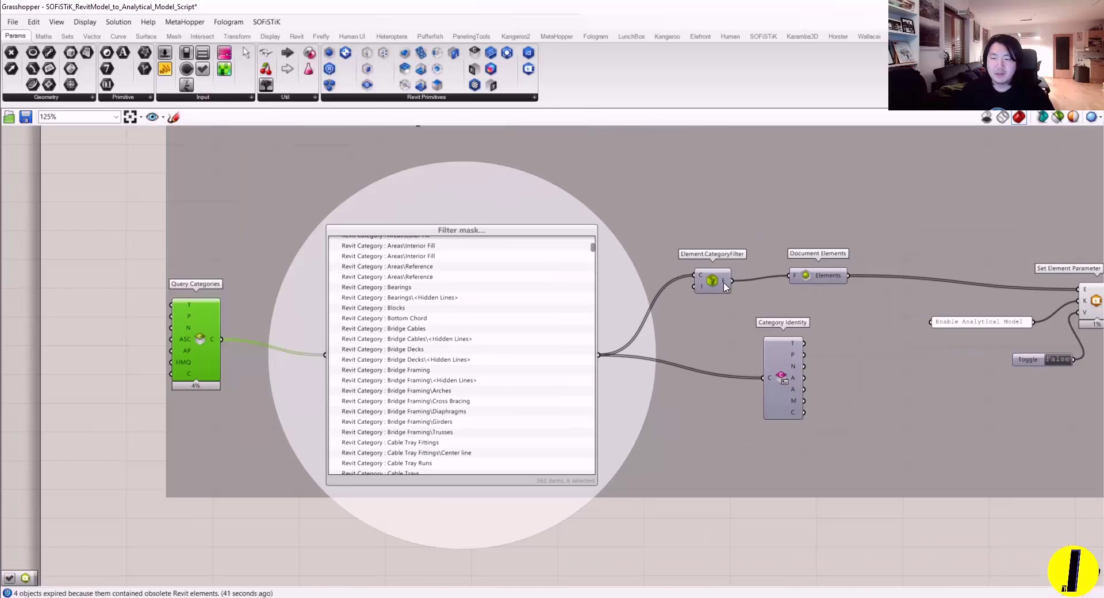
pyautogui.moveTo(725, 288); pyautogui.dragTo(703, 272)
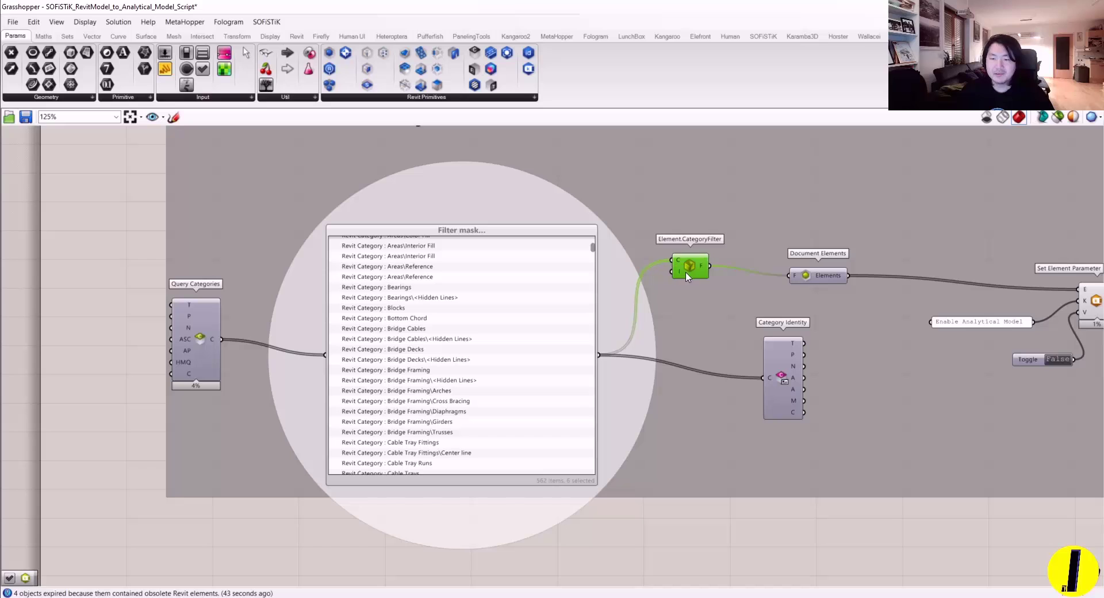
pyautogui.scroll(3, 687, 277)
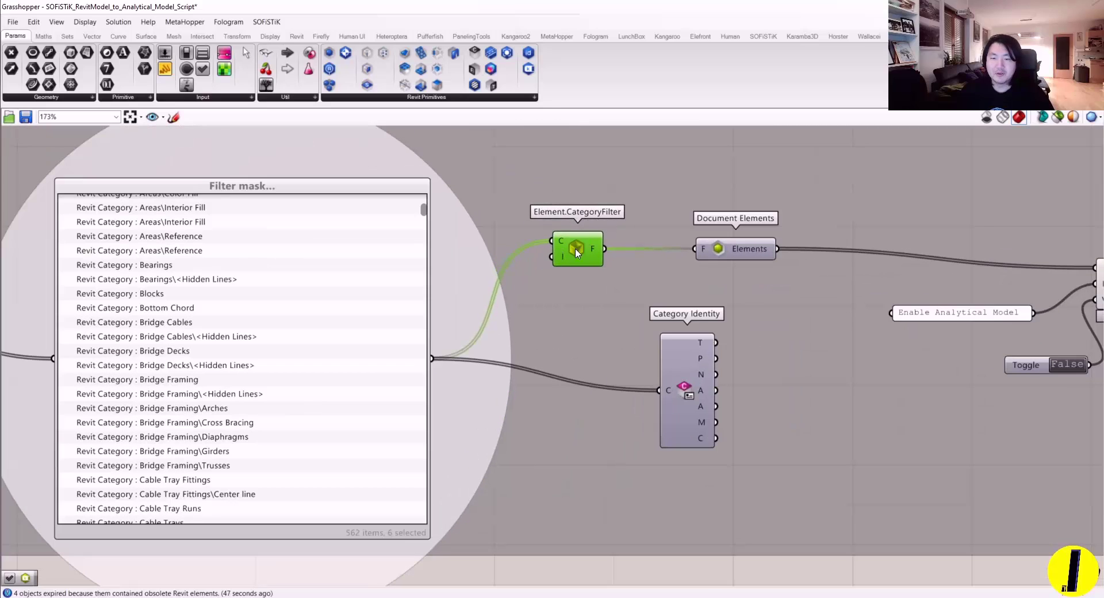
# - Shift the Document Elements and Element.CategoryFilter components slightly toward the category list, keeping the two aligned
pyautogui.moveTo(680, 274); pyautogui.dragTo(470, 287, button='right')
pyautogui.click(482, 255)
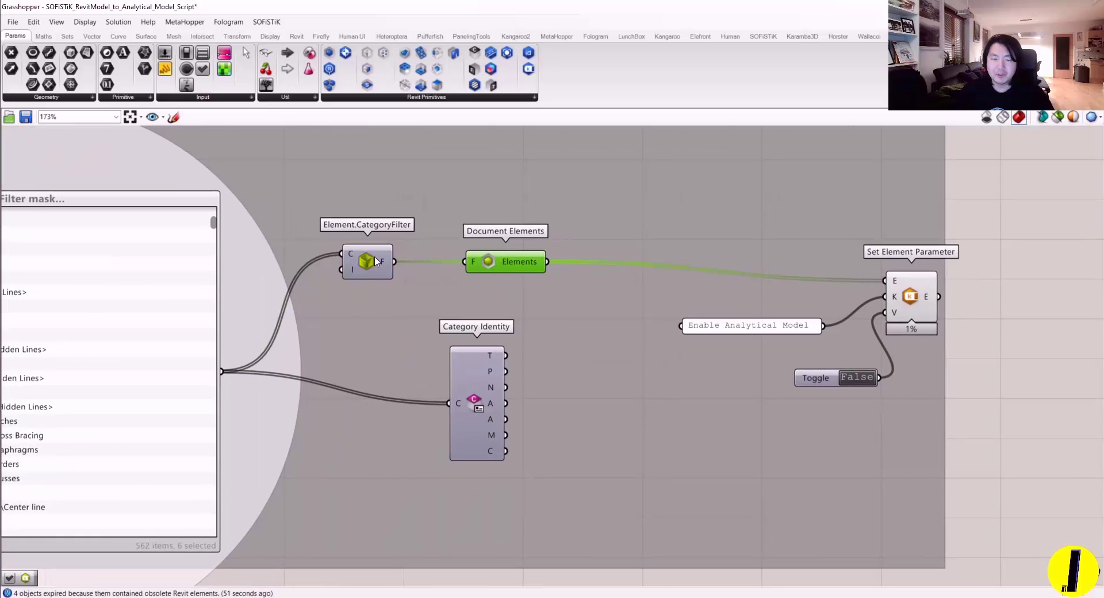
pyautogui.moveTo(384, 267)
pyautogui.moveTo(475, 265)
pyautogui.moveTo(482, 259); pyautogui.dragTo(476, 259)
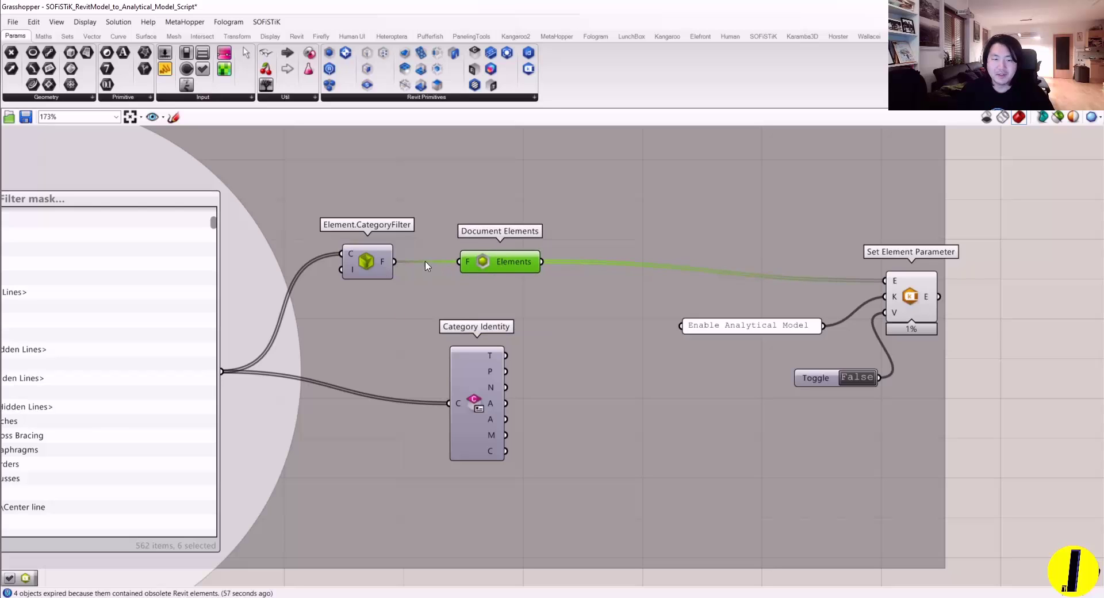
pyautogui.moveTo(370, 263)
pyautogui.mouseDown()
pyautogui.moveTo(366, 247)
pyautogui.moveTo(361, 269)
pyautogui.mouseUp()
pyautogui.moveTo(504, 260); pyautogui.dragTo(496, 265)
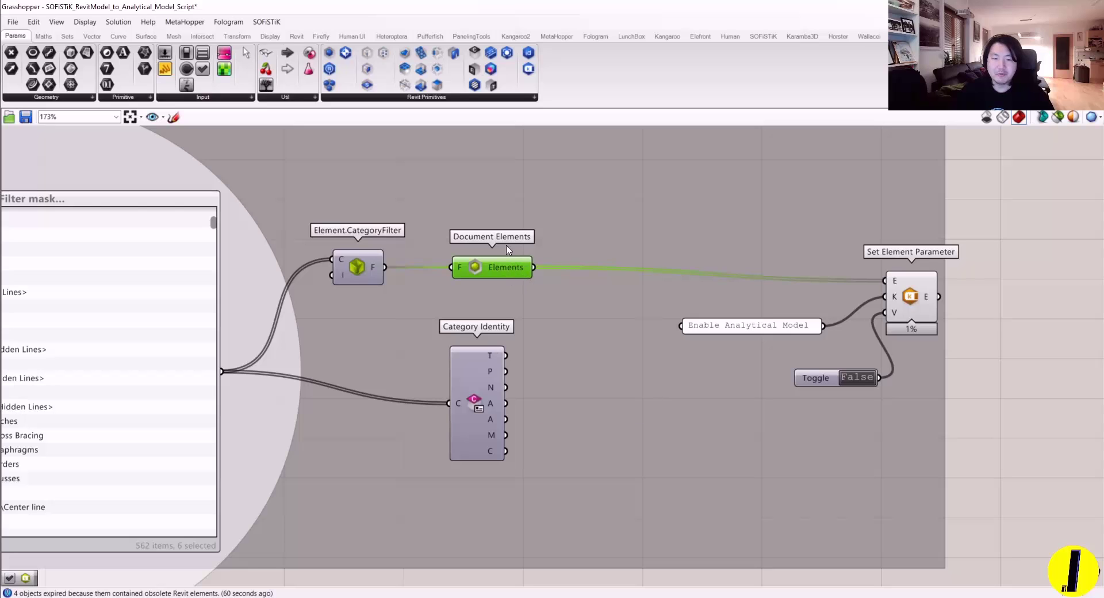
# - Add a Panel above the Document Elements component, wire the Elements output into it, and widen the panel
pyautogui.moveTo(742, 272)
pyautogui.mouseDown(button='right')
pyautogui.moveTo(709, 272)
pyautogui.moveTo(722, 272)
pyautogui.mouseUp(button='right')
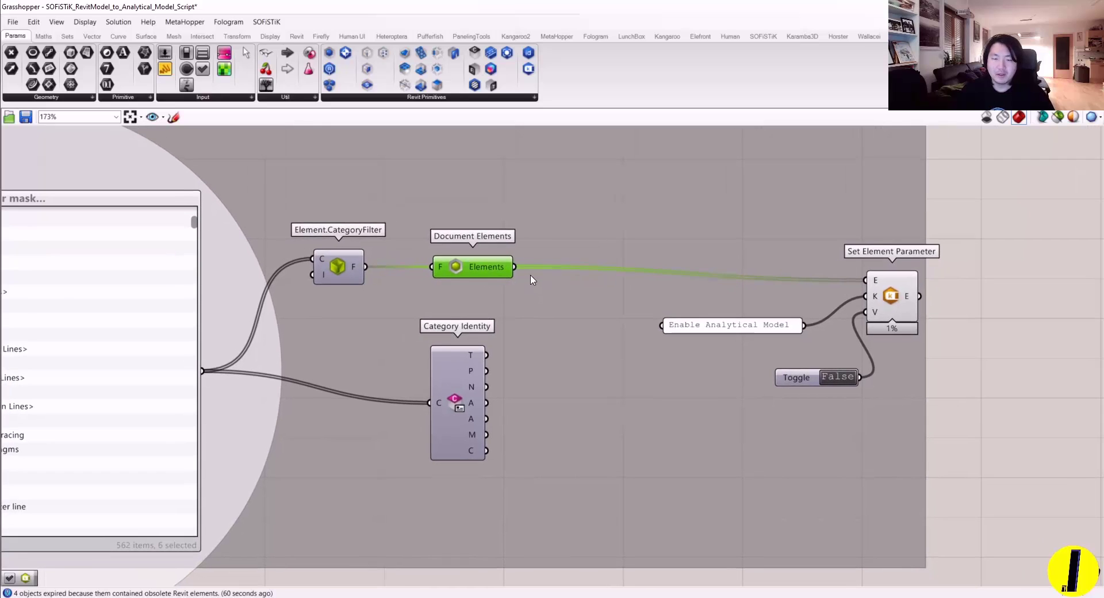
pyautogui.scroll(-3, 530, 280)
pyautogui.scroll(2, 538, 290)
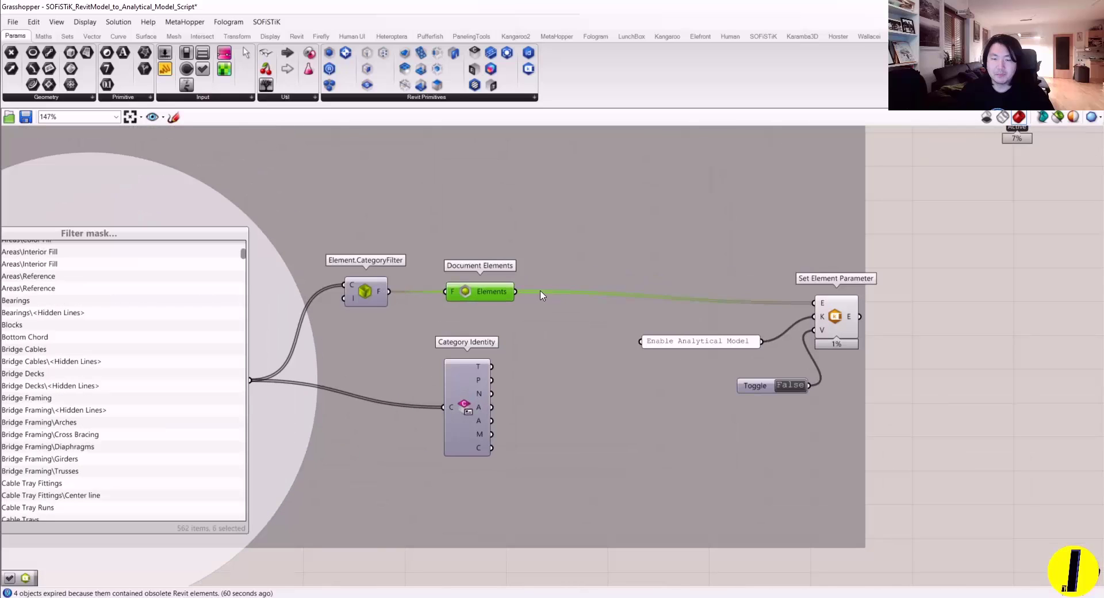
pyautogui.moveTo(541, 296); pyautogui.dragTo(528, 289, button='right')
pyautogui.moveTo(563, 299); pyautogui.dragTo(555, 293, button='right')
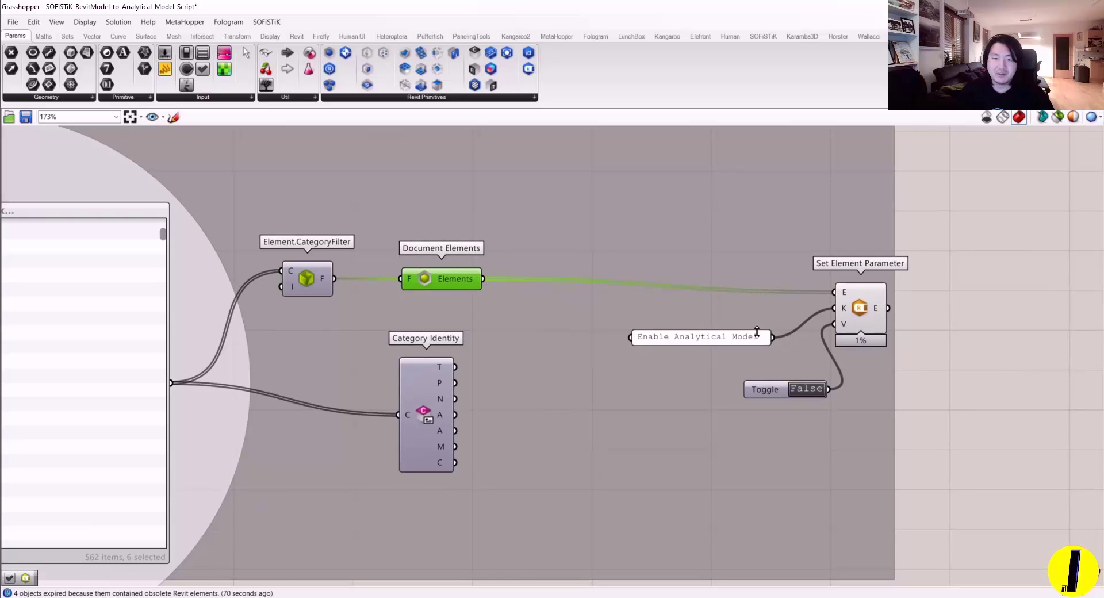
pyautogui.doubleClick(948, 298)
pyautogui.write('panel')
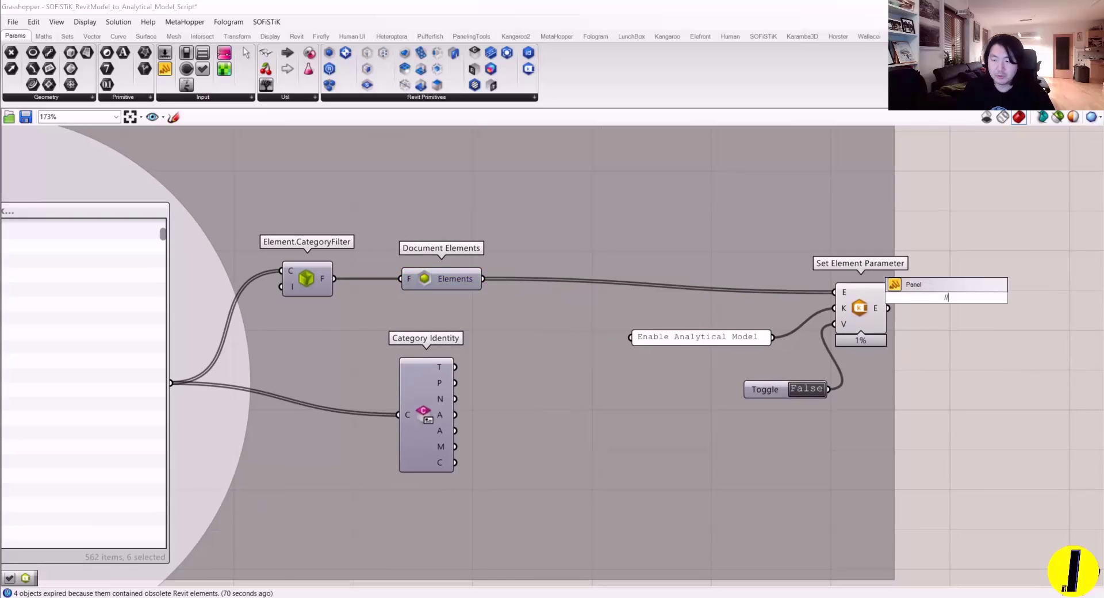
pyautogui.press('Return')
pyautogui.moveTo(946, 300); pyautogui.dragTo(659, 228)
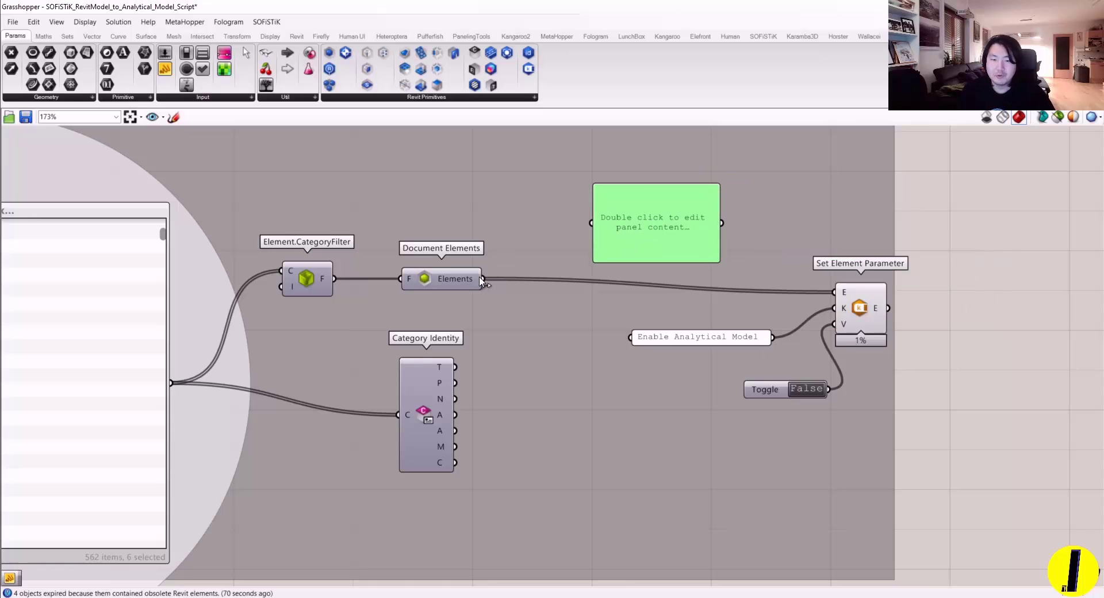
pyautogui.moveTo(483, 279); pyautogui.dragTo(537, 215)
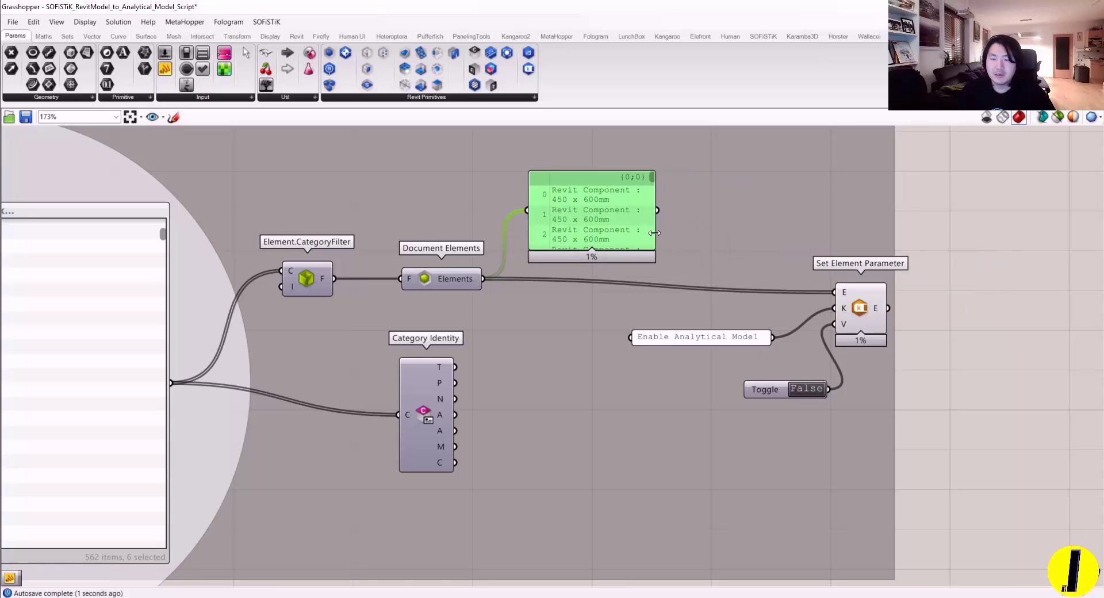
pyautogui.moveTo(655, 233); pyautogui.dragTo(751, 230)
# - Read through the panel's list of Revit elements from first to last entry, and delete the panel
pyautogui.scroll(-10, 742, 223)
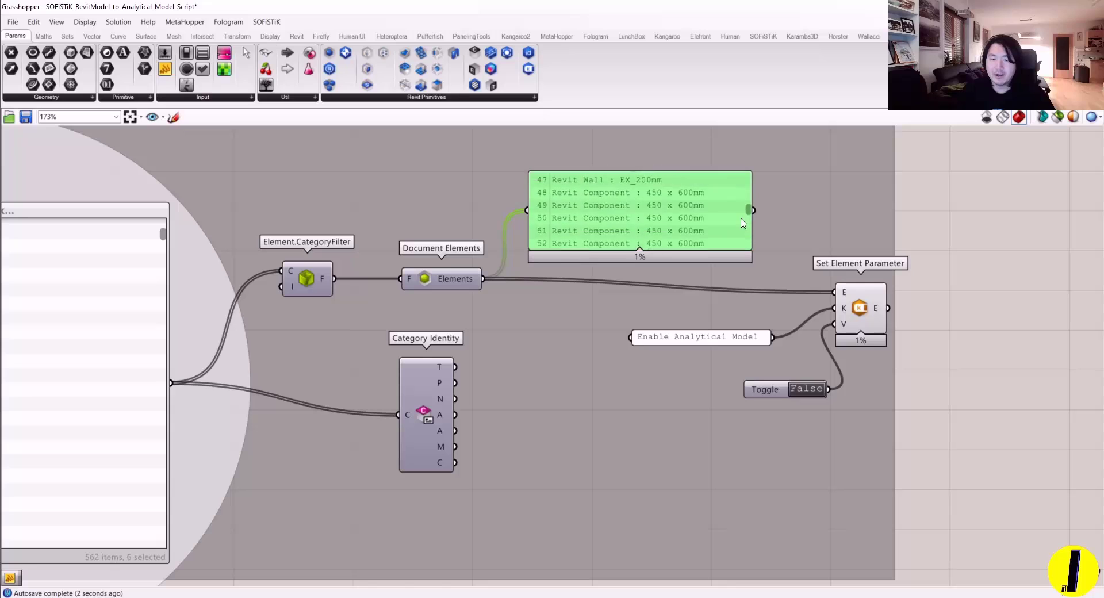
pyautogui.scroll(-10, 741, 224)
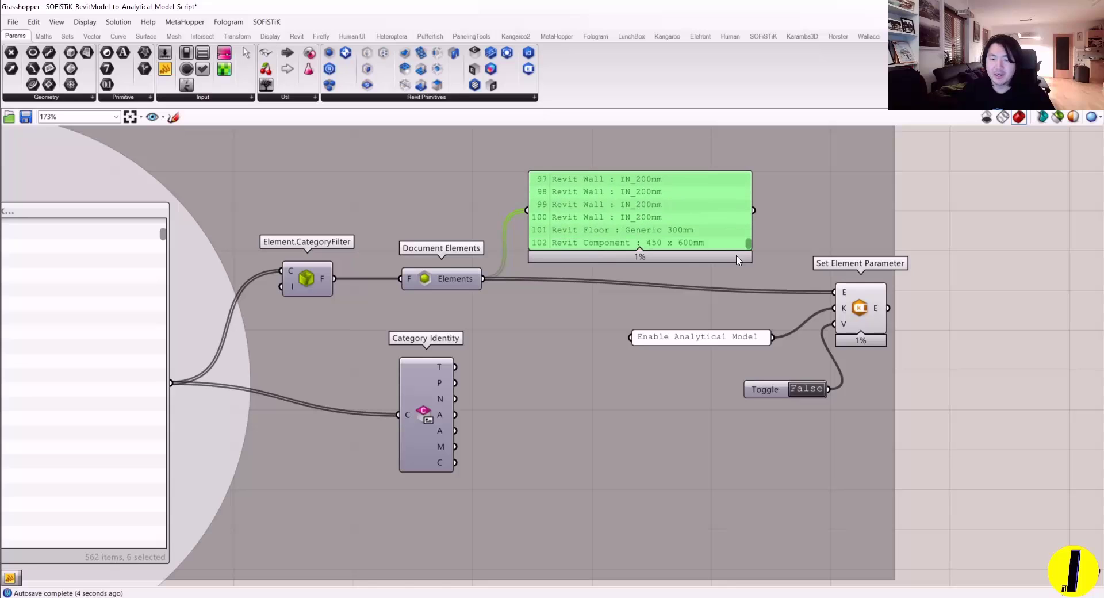
pyautogui.scroll(20, 742, 218)
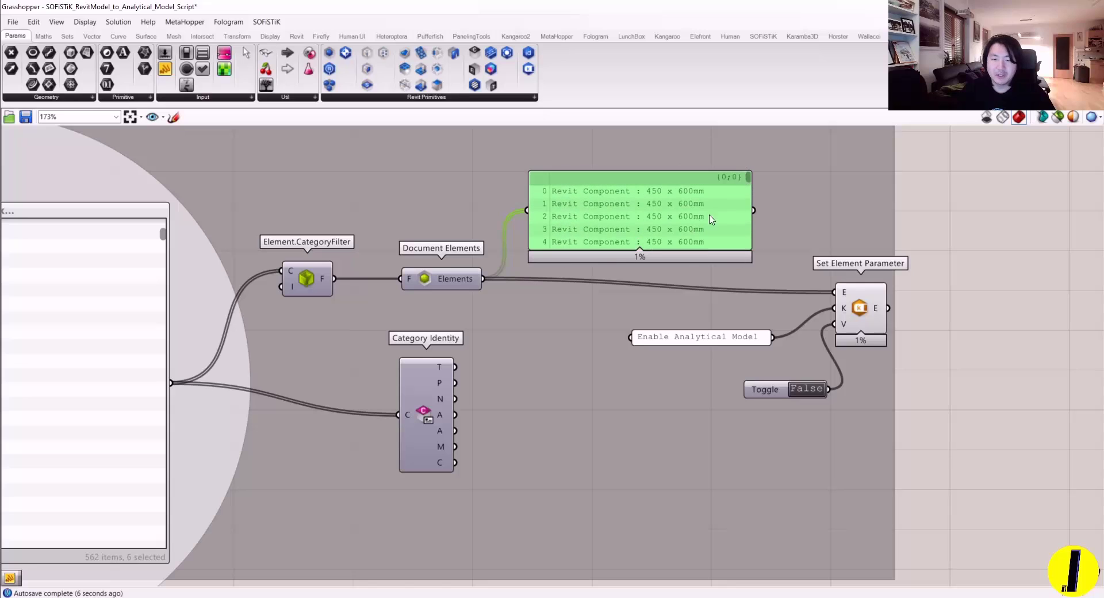
pyautogui.moveTo(748, 183); pyautogui.dragTo(744, 255)
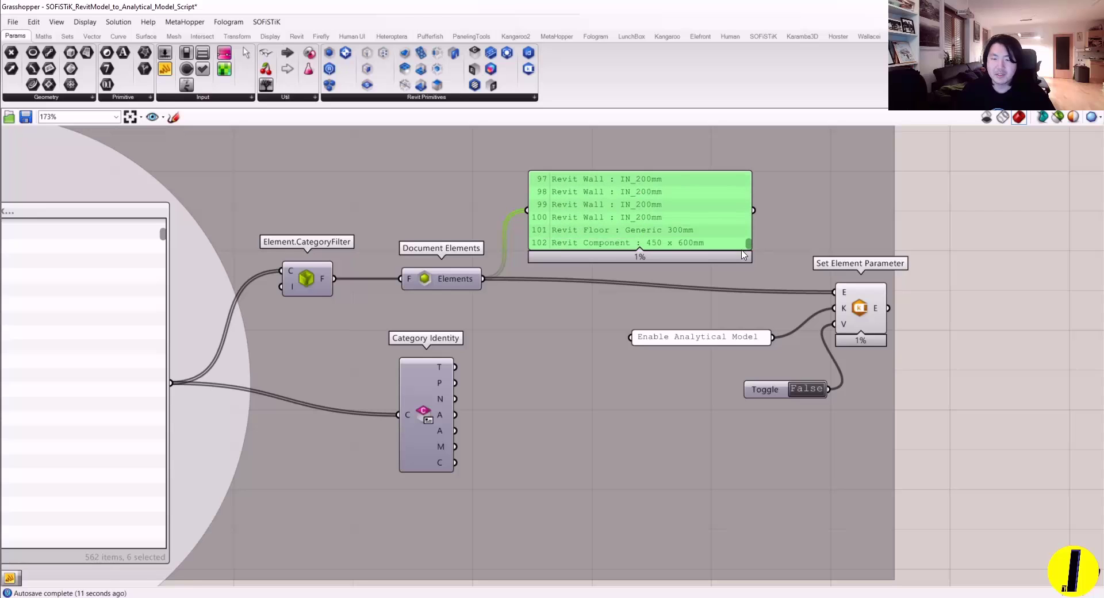
pyautogui.moveTo(670, 214); pyautogui.dragTo(679, 208)
pyautogui.moveTo(337, 270); pyautogui.dragTo(511, 261, button='right')
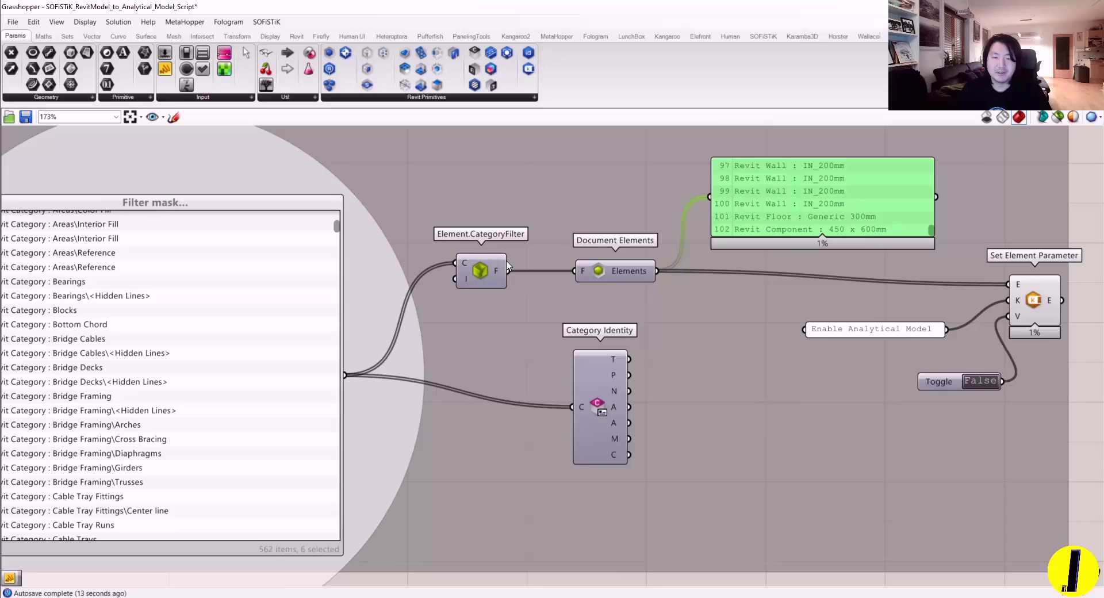
pyautogui.moveTo(863, 216); pyautogui.dragTo(738, 252, button='right')
pyautogui.press('Delete')
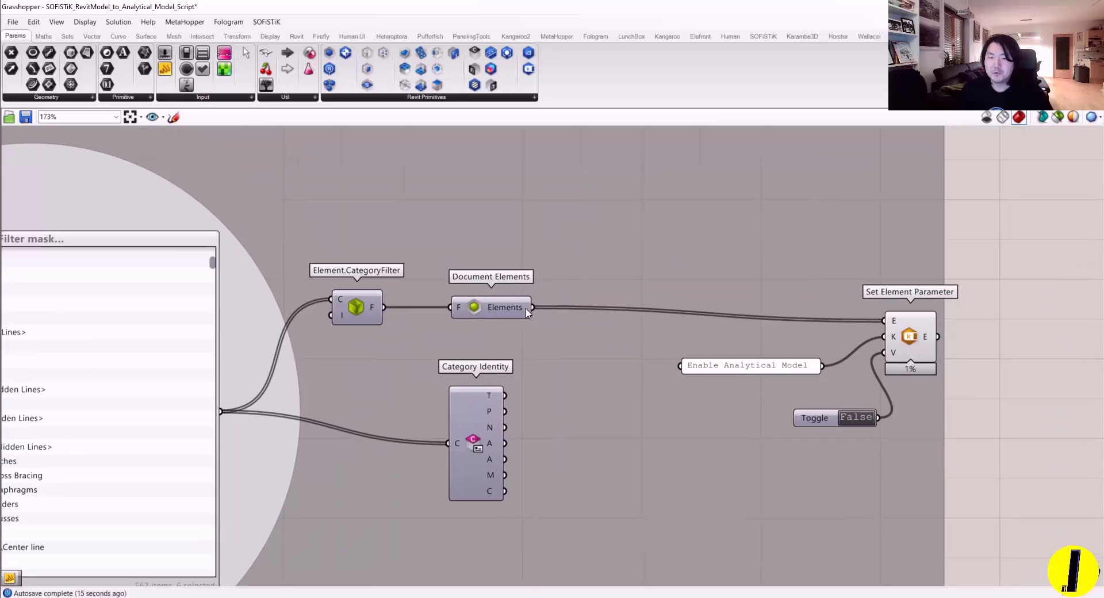
# - Rearrange the Set Element Parameter component together with its Enable Analytical Model text panel and its False toggle
pyautogui.moveTo(908, 336); pyautogui.dragTo(894, 358)
pyautogui.moveTo(781, 371); pyautogui.dragTo(812, 377)
pyautogui.moveTo(808, 419); pyautogui.dragTo(752, 432)
pyautogui.moveTo(755, 371); pyautogui.dragTo(737, 381)
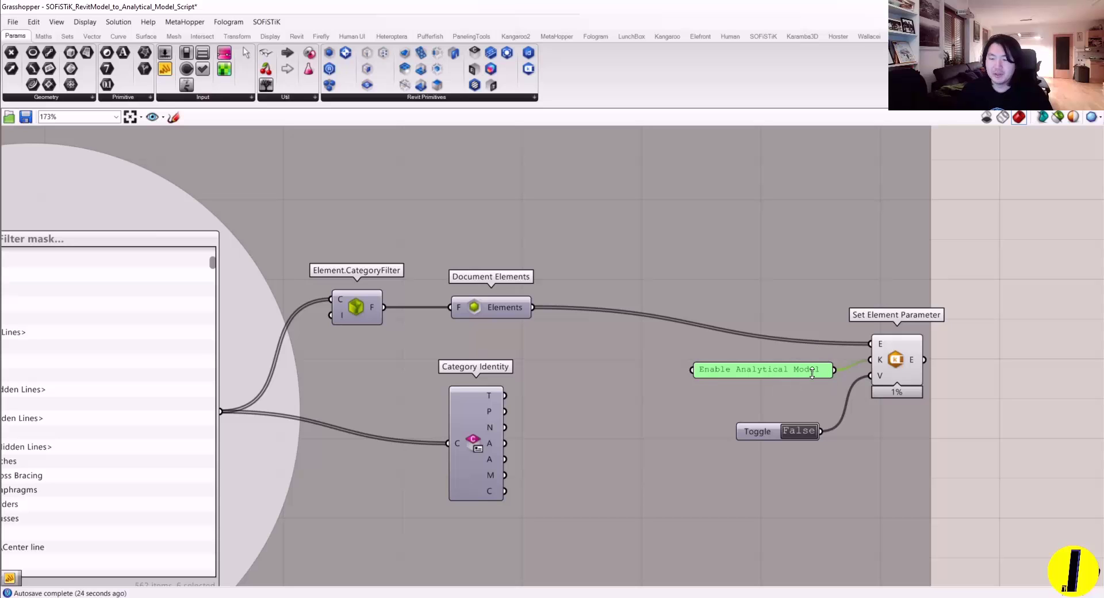
# - Switch to Revit and open the {3D} view in place of the Analytical Model view
pyautogui.click(1064, 6)
pyautogui.click(477, 224)
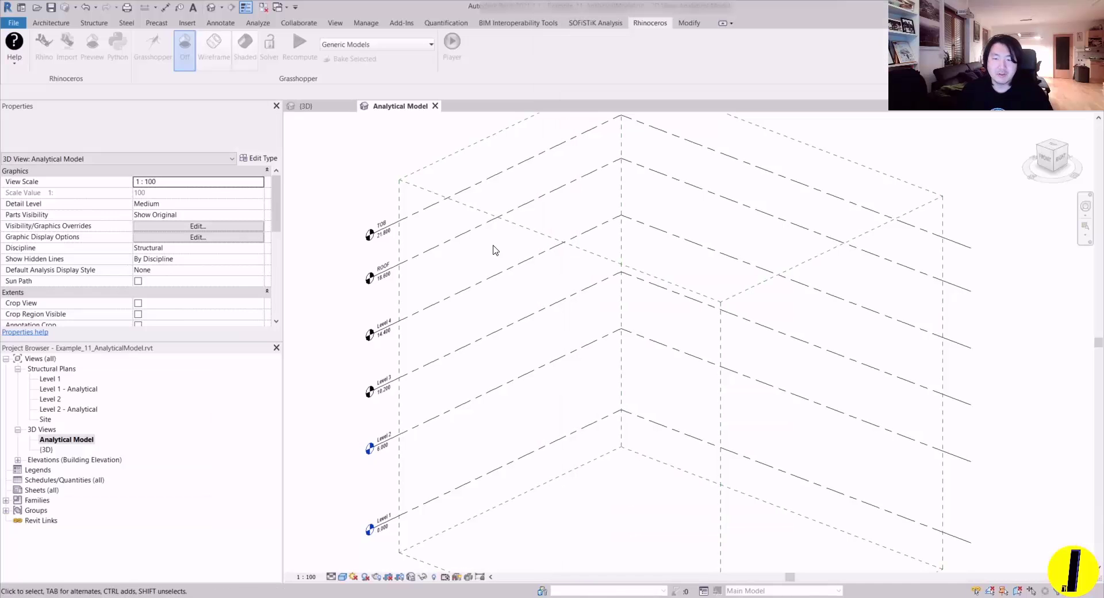
pyautogui.scroll(-3, 495, 249)
pyautogui.doubleClick(47, 450)
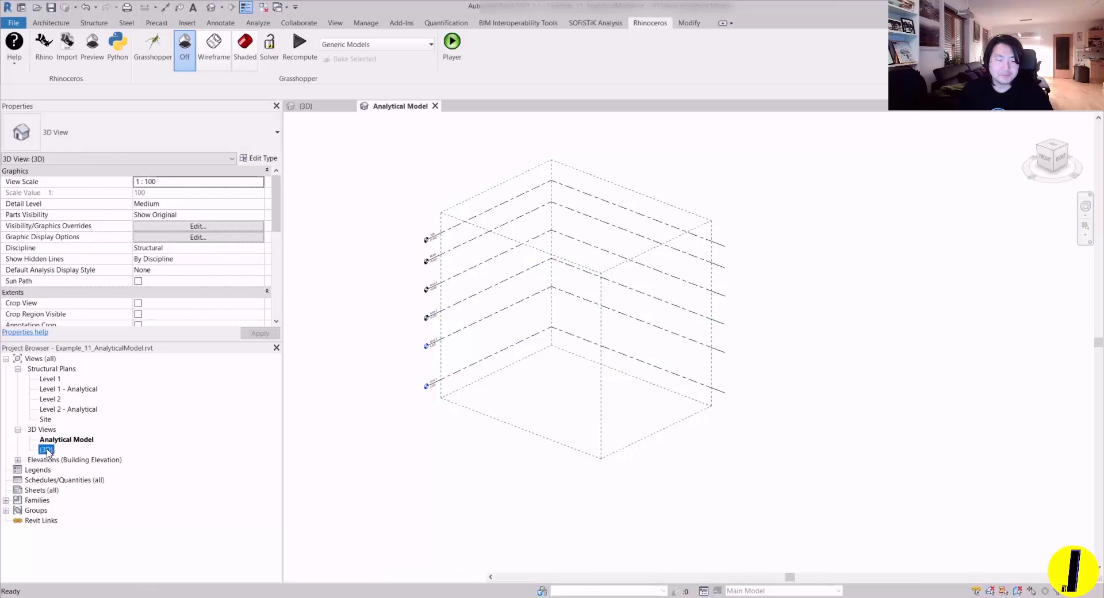
# - Select the 450 x 600mm concrete column between Level 4 and ROOF, and switch its Enable Analytical Model option on and off again
pyautogui.click(586, 290)
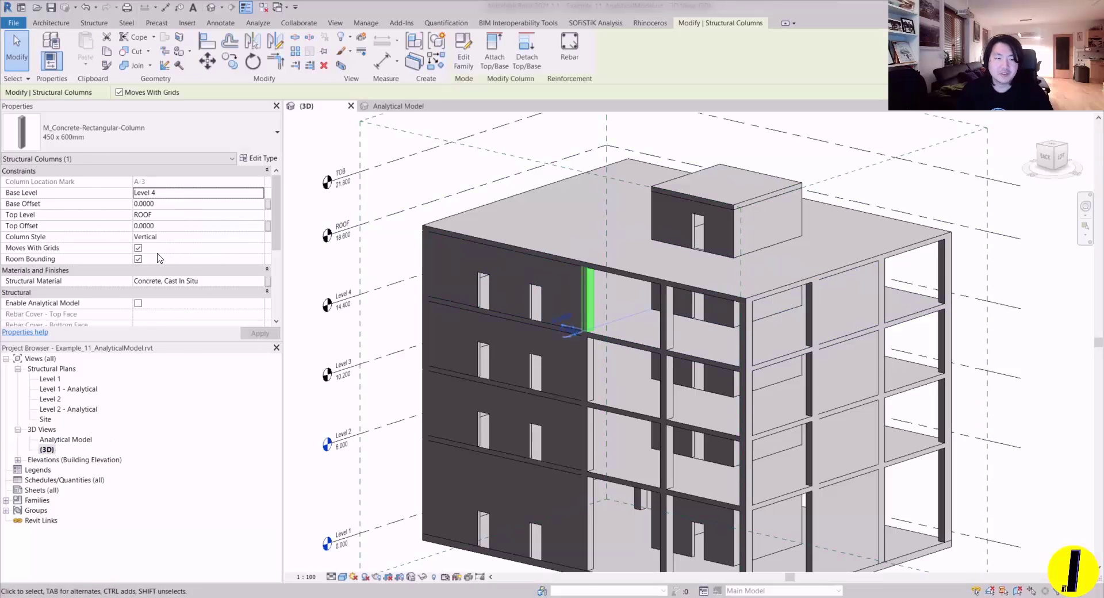
pyautogui.scroll(-2, 118, 260)
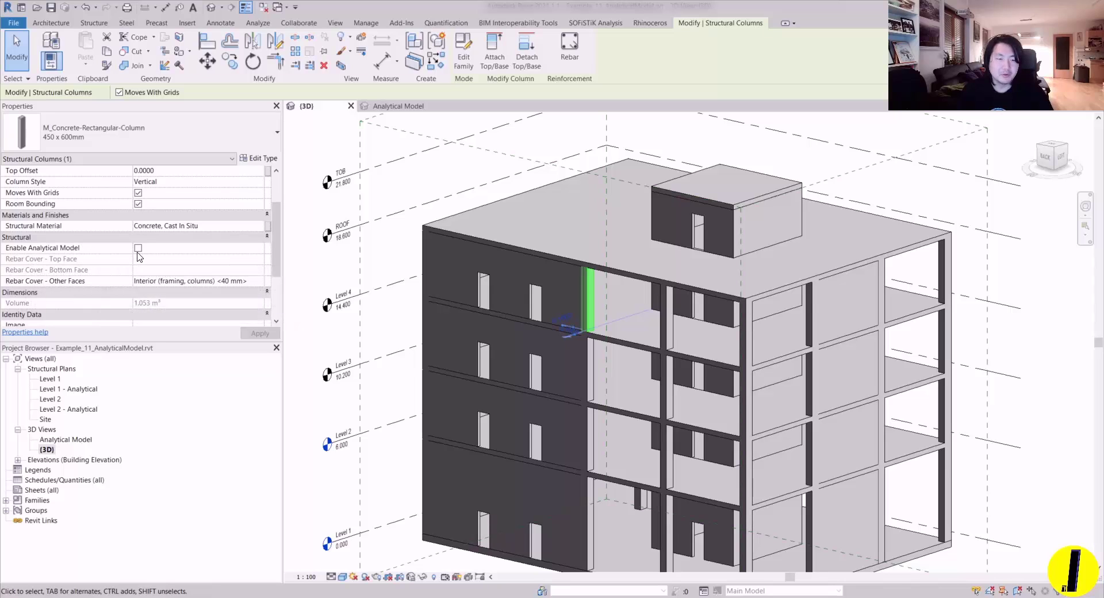
pyautogui.click(138, 248)
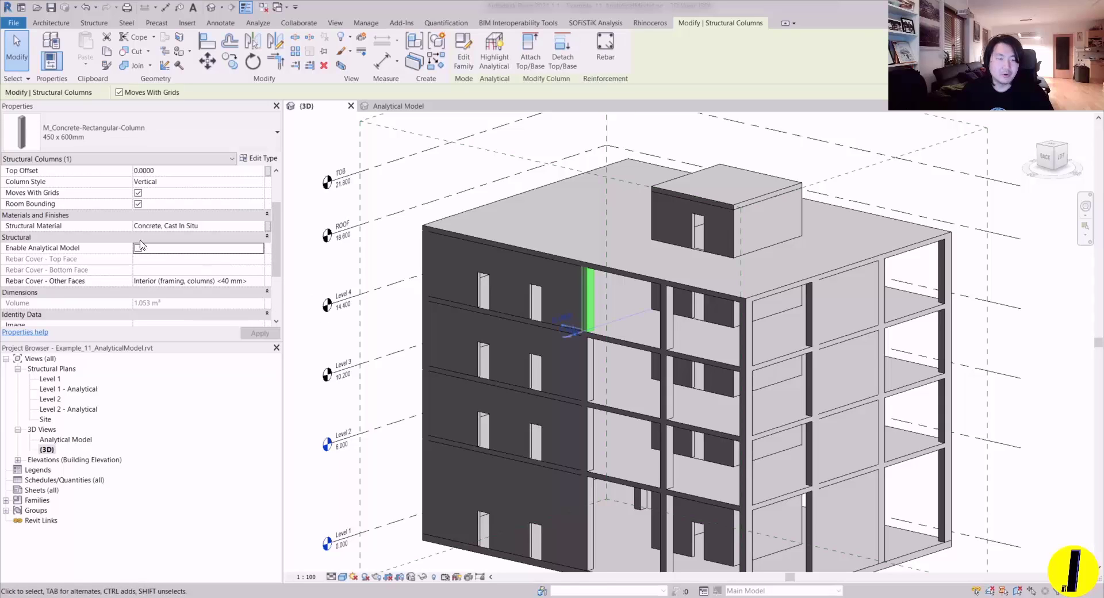
pyautogui.click(140, 248)
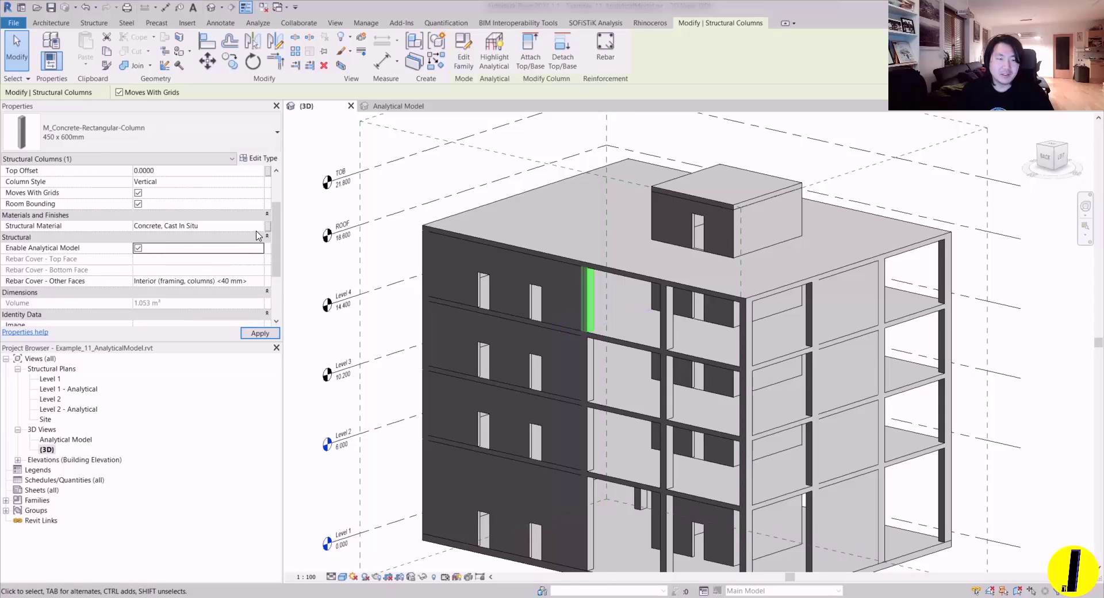
pyautogui.click(156, 251)
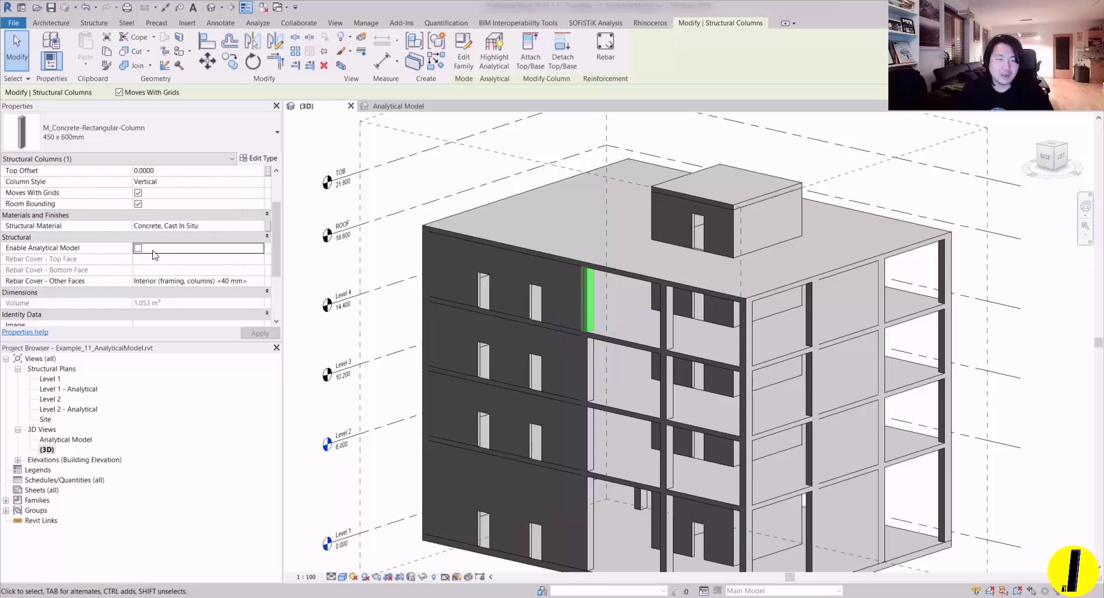
# - Switch to Grasshopper, line up the Enable Analytical Model panel and the toggle beside Set Element Parameter, and set the toggle to True
pyautogui.moveTo(267, 597)
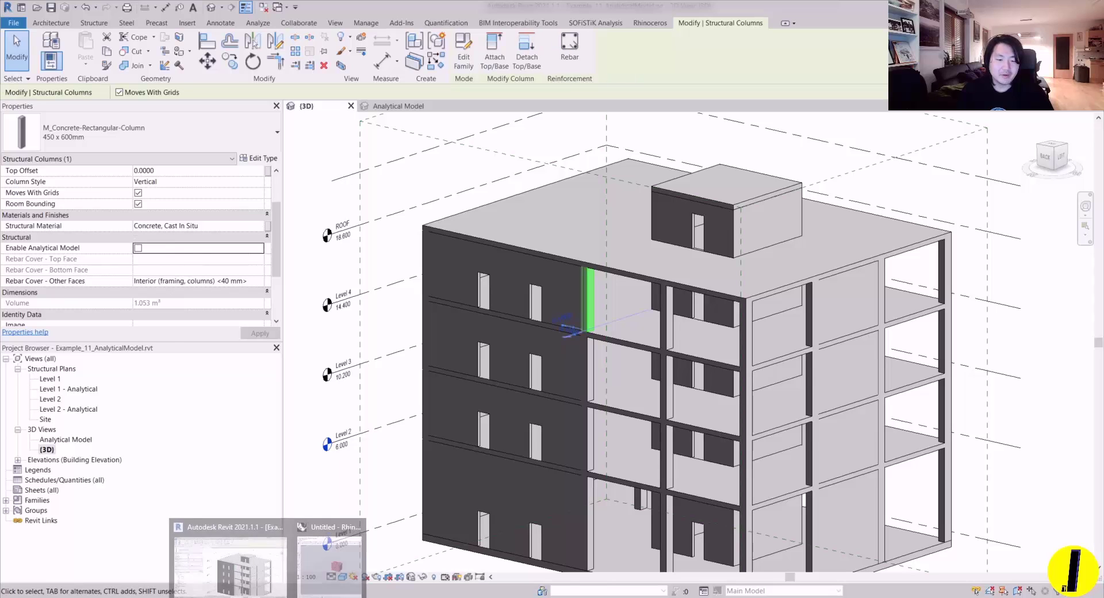
pyautogui.click(328, 580)
pyautogui.click(758, 230)
pyautogui.scroll(-5, 758, 230)
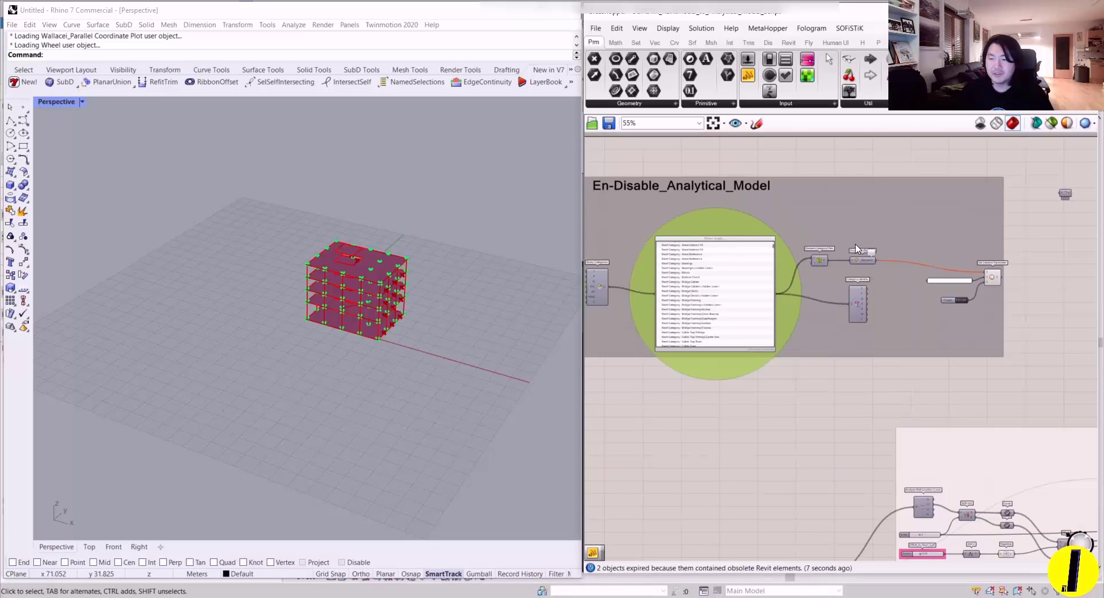
pyautogui.moveTo(934, 289); pyautogui.dragTo(705, 297, button='right')
pyautogui.scroll(5, 706, 296)
pyautogui.scroll(3, 762, 276)
pyautogui.click(747, 271)
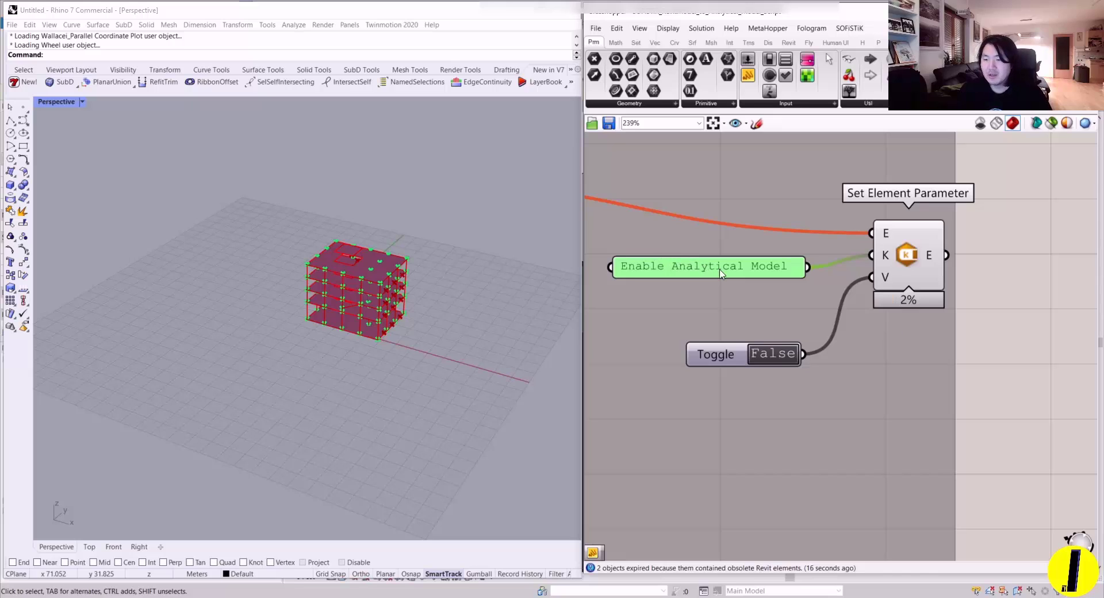
pyautogui.moveTo(743, 271); pyautogui.dragTo(764, 264)
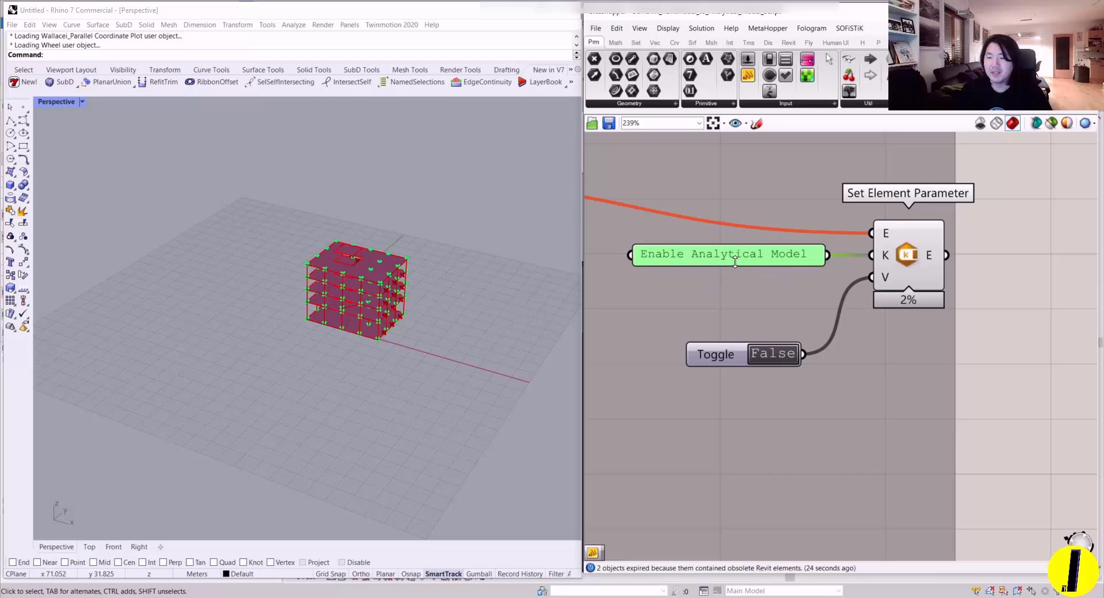
pyautogui.moveTo(725, 341); pyautogui.dragTo(753, 293)
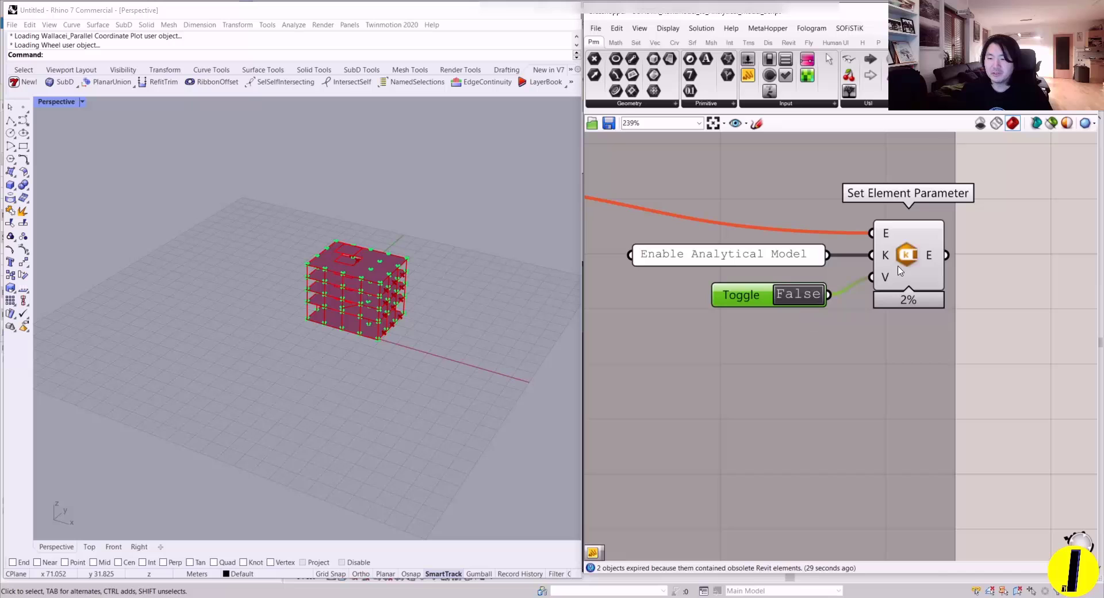
pyautogui.click(799, 295)
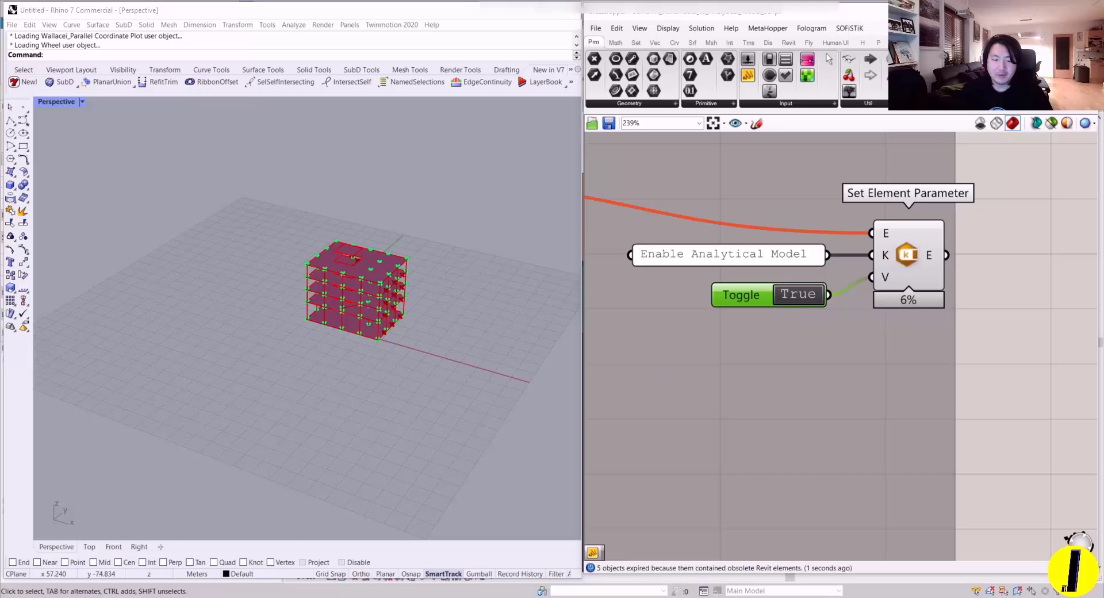
# - Switch to Revit, open the Analytical Model 3D view and examine the building's analytical walls, floors and nodes
pyautogui.moveTo(267, 597)
pyautogui.click(236, 566)
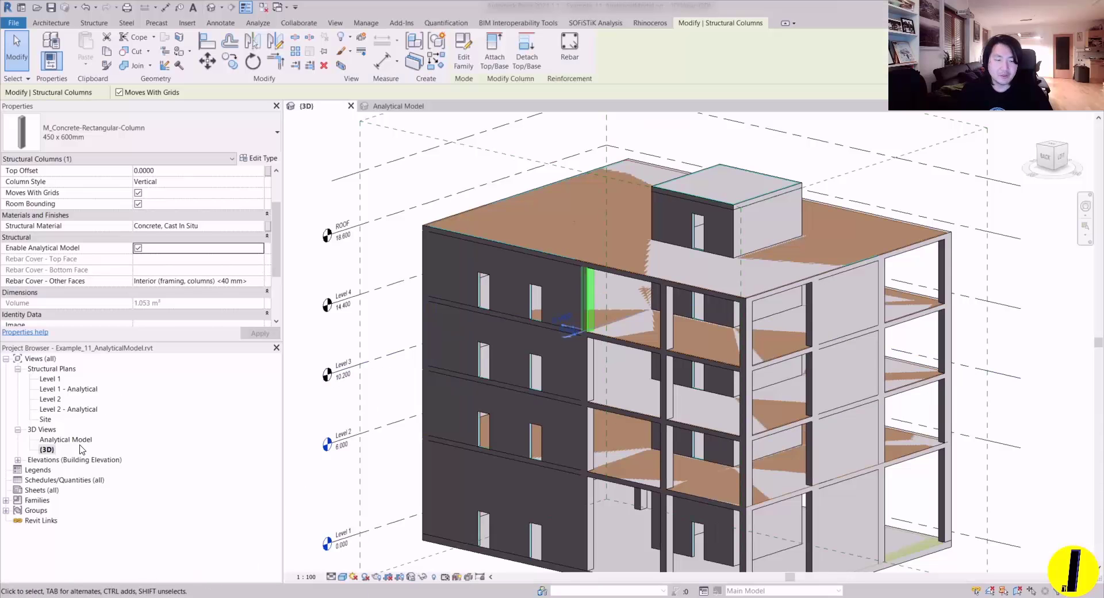
pyautogui.doubleClick(80, 443)
pyautogui.scroll(4, 520, 269)
pyautogui.keyDown('shift'); pyautogui.moveTo(461, 272); pyautogui.dragTo(328, 239, button='middle'); pyautogui.keyUp('shift')
pyautogui.scroll(5, 813, 216)
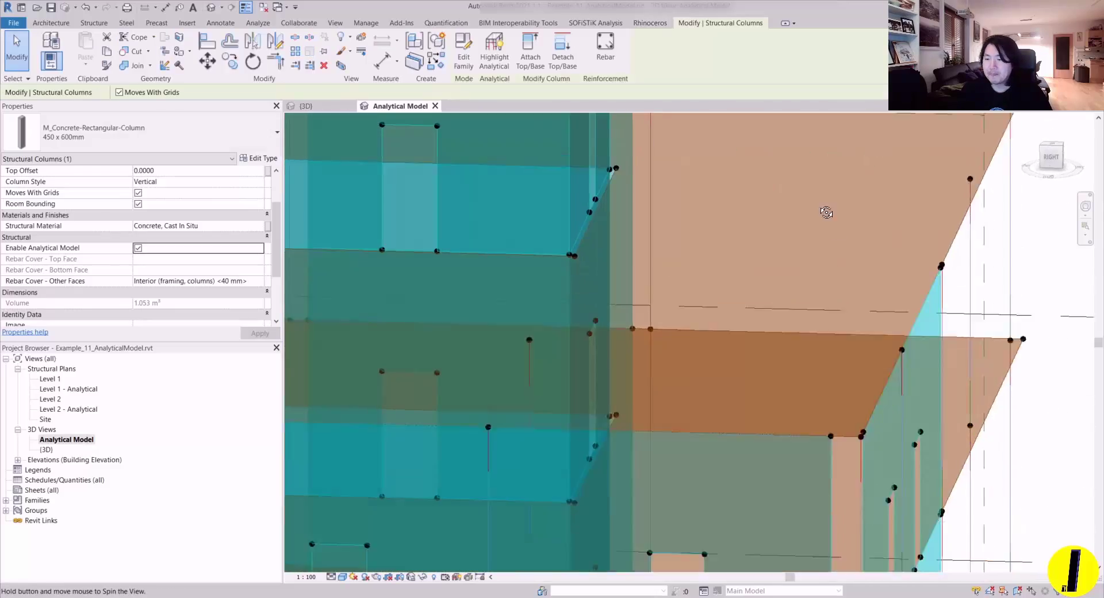
pyautogui.keyDown('shift'); pyautogui.moveTo(826, 213); pyautogui.dragTo(775, 273, button='middle'); pyautogui.keyUp('shift')
pyautogui.scroll(-4, 722, 273)
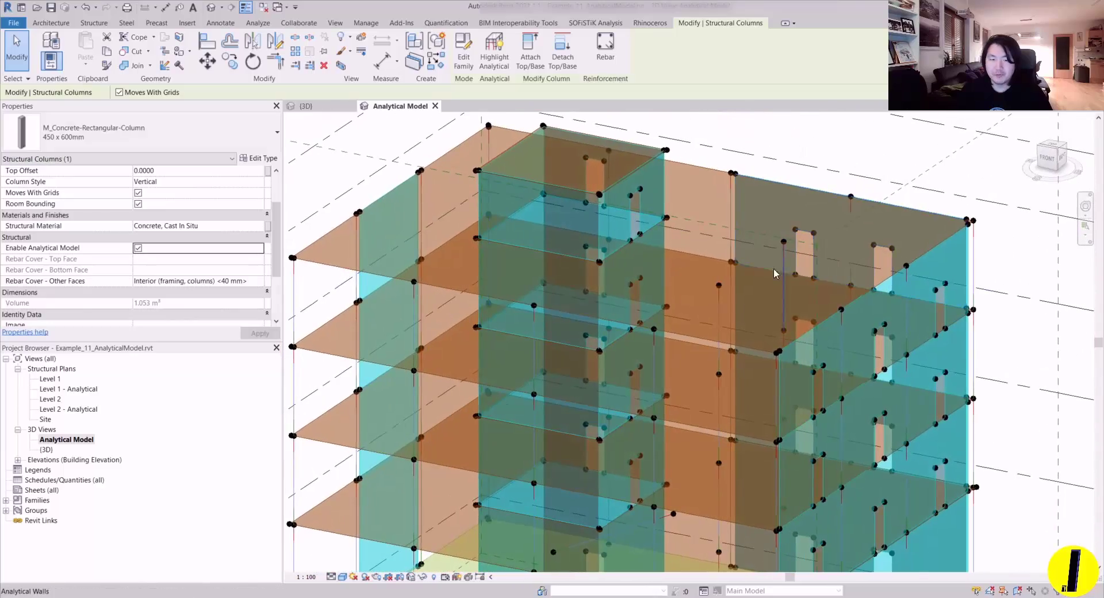
# - Add the Connected Analytical Nodes and Unconnected Analytical Nodes filters to the Analytical Model view's visibility/graphic overrides
pyautogui.press('v')
pyautogui.press('g')
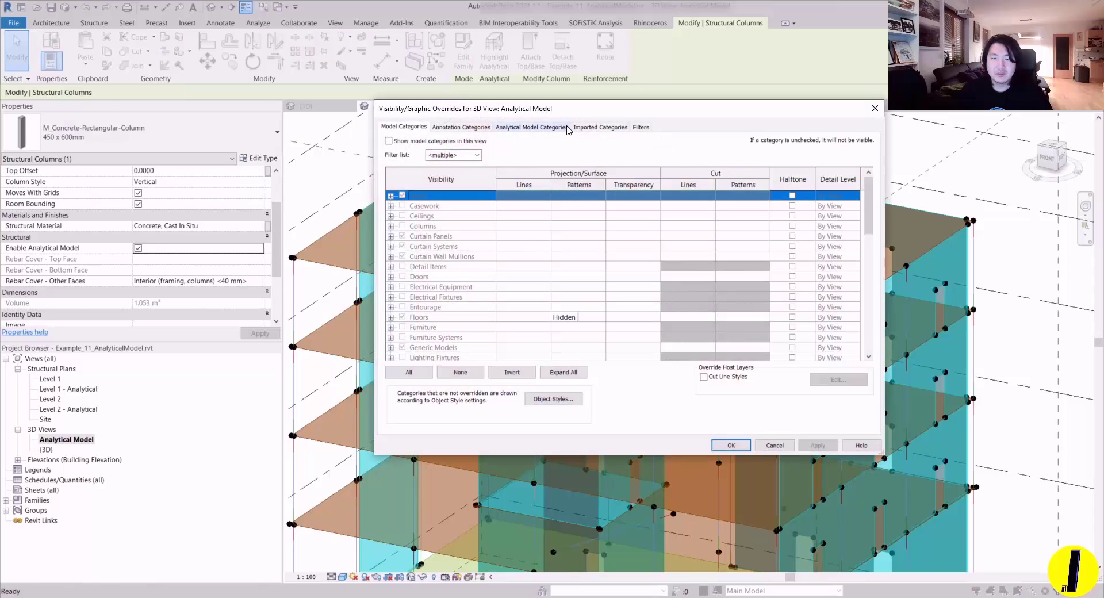
pyautogui.click(640, 127)
pyautogui.click(424, 360)
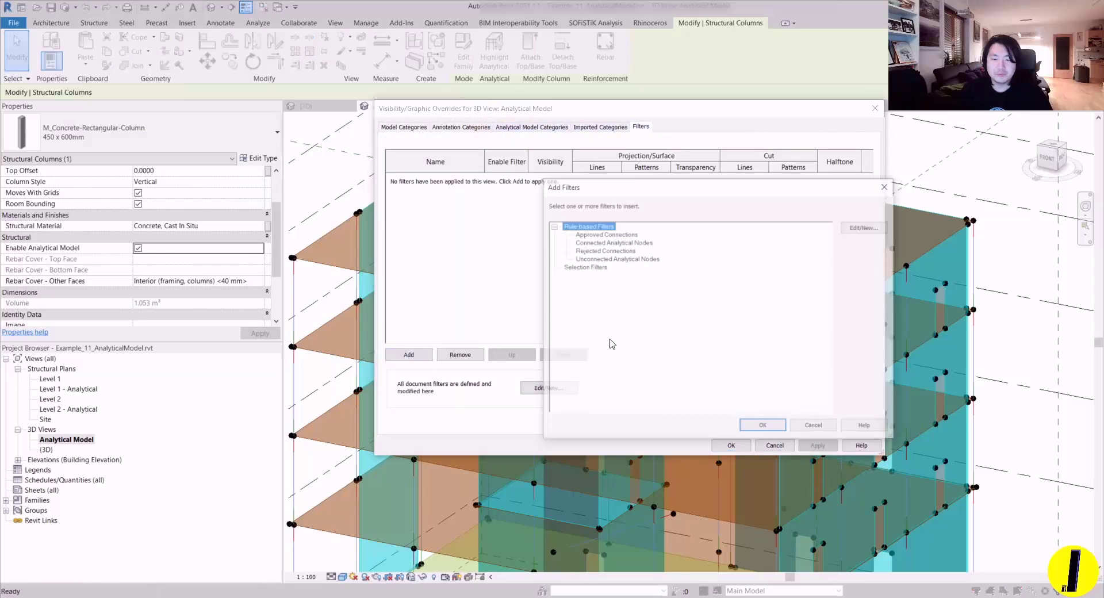
pyautogui.click(621, 242)
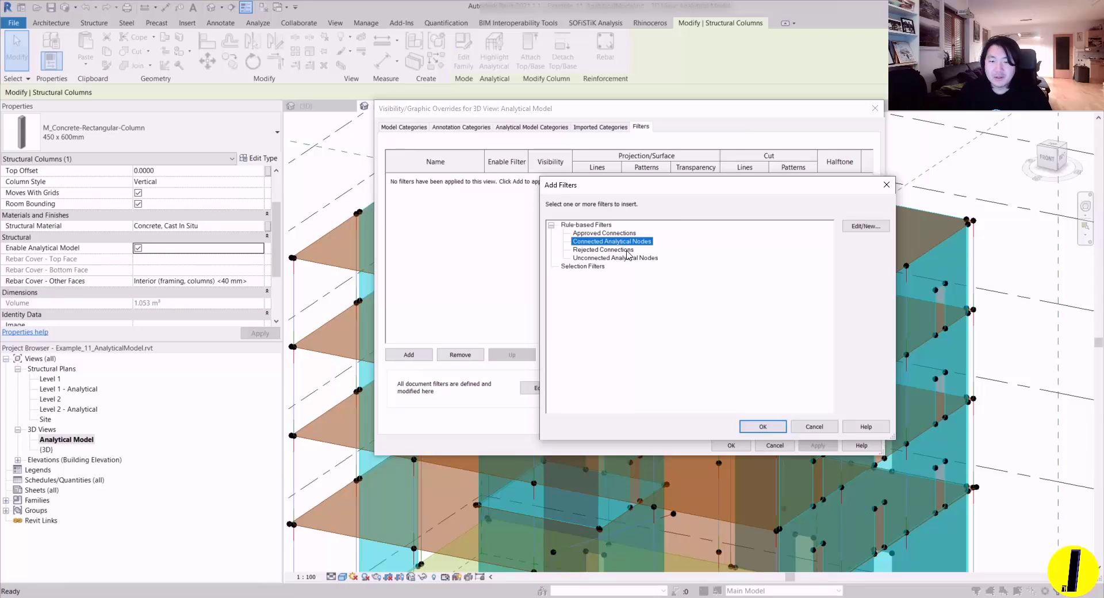
pyautogui.keyDown('ctrl'); pyautogui.click(625, 258); pyautogui.keyUp('ctrl')
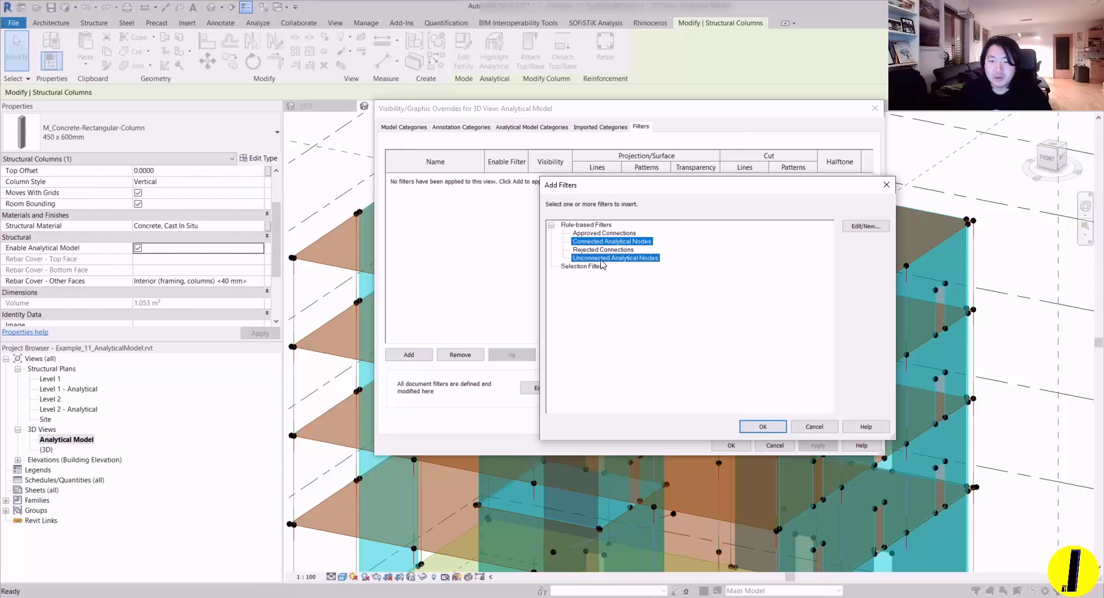
pyautogui.keyDown('ctrl'); pyautogui.click(602, 233); pyautogui.keyUp('ctrl')
pyautogui.keyDown('ctrl'); pyautogui.click(609, 234); pyautogui.keyUp('ctrl')
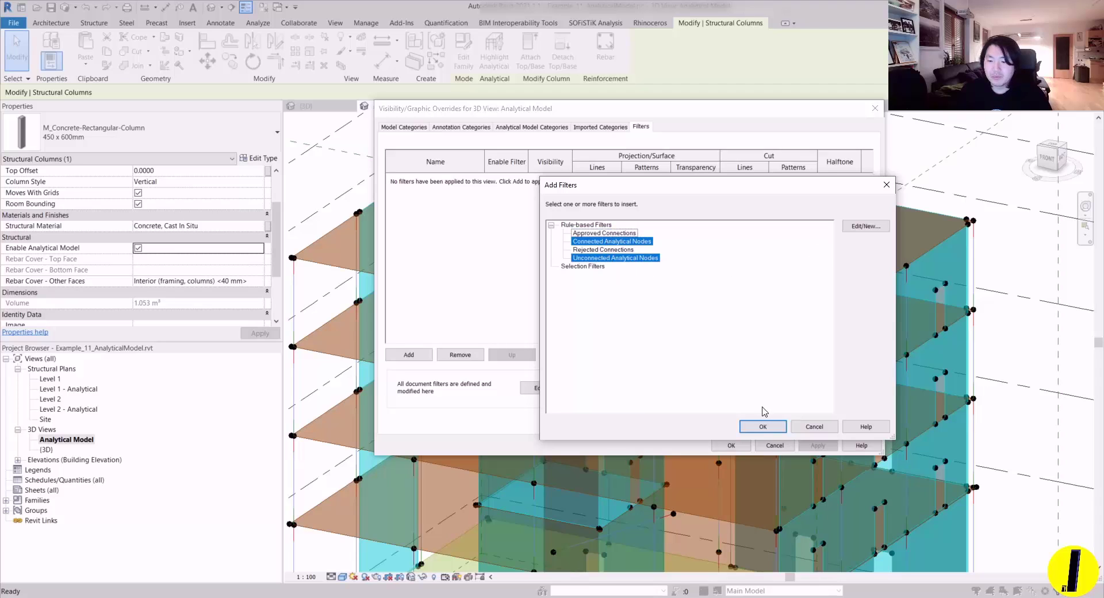
pyautogui.click(762, 426)
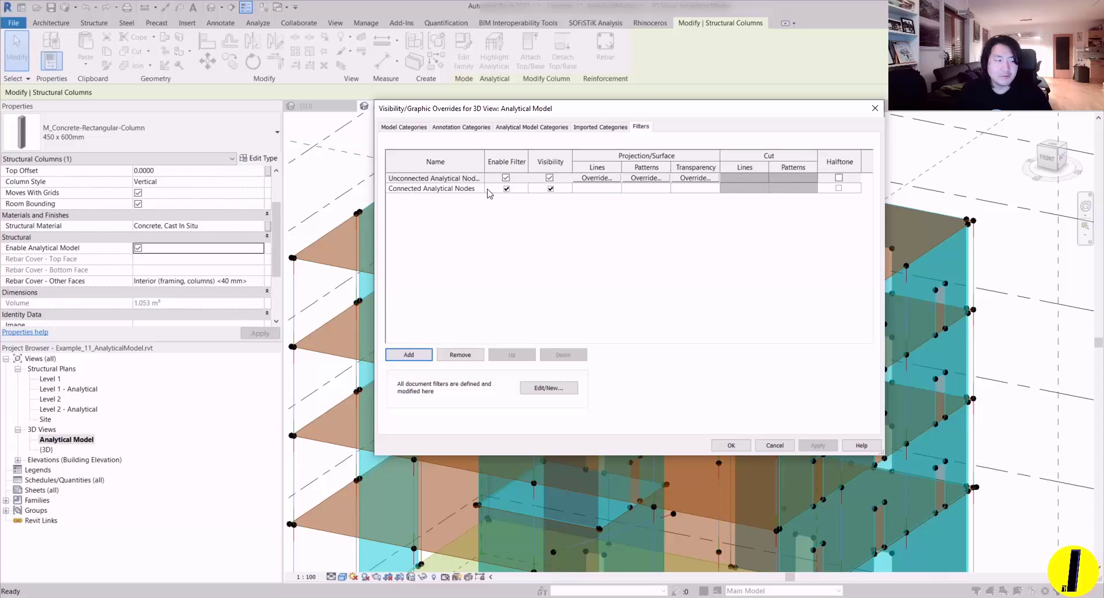
pyautogui.click(456, 180)
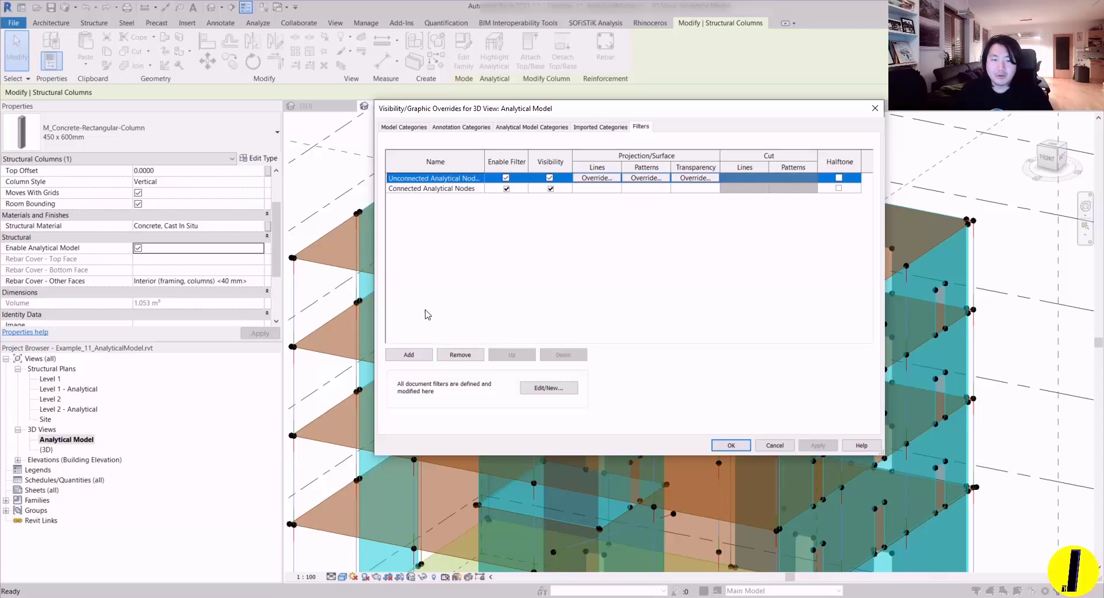
pyautogui.click(408, 355)
pyautogui.click(619, 242)
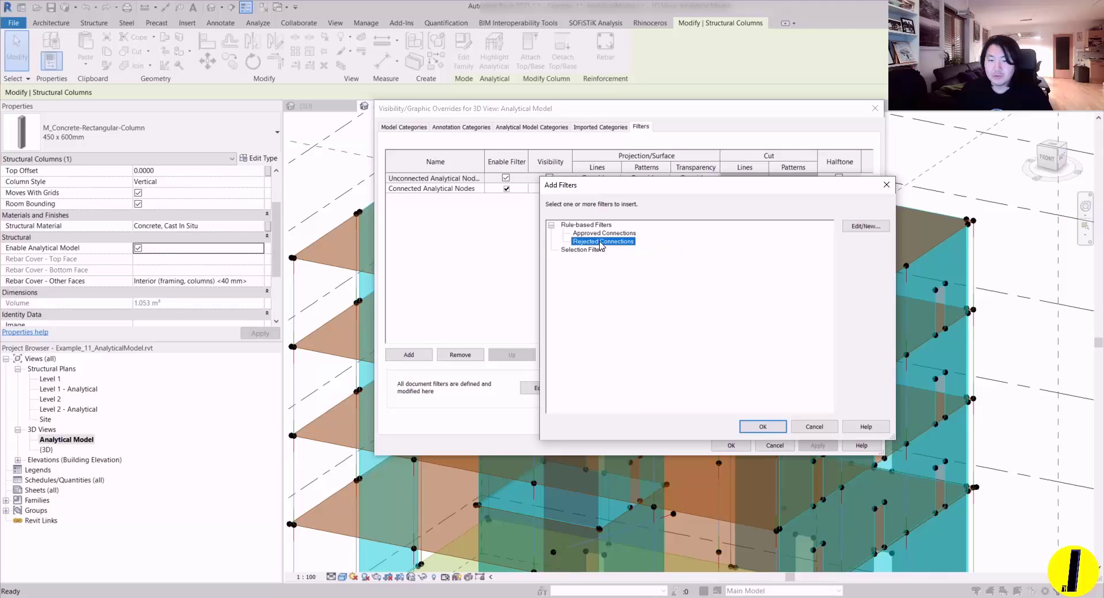
pyautogui.click(763, 428)
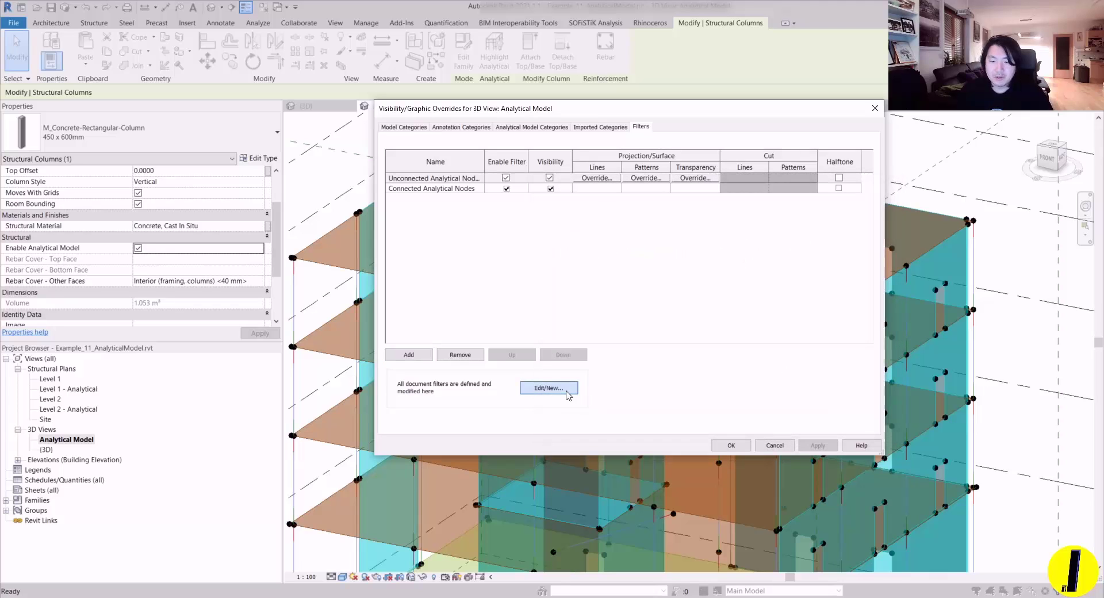
# - Duplicate the Connected Analytical Nodes filter and set the copy's rule to Connection Status equals Connected - Manual
pyautogui.click(560, 390)
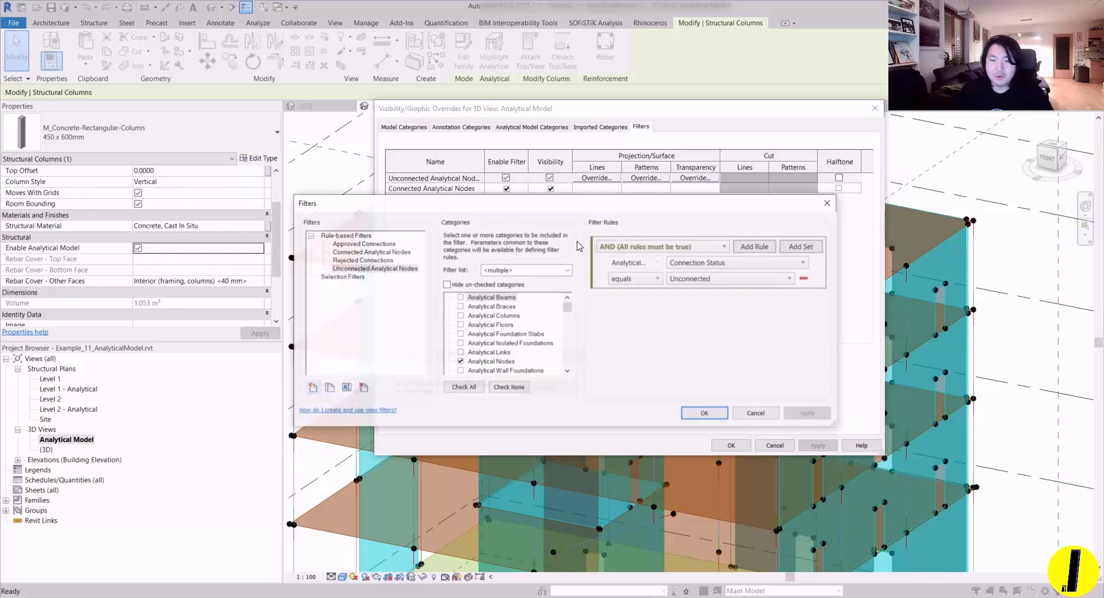
pyautogui.click(369, 252)
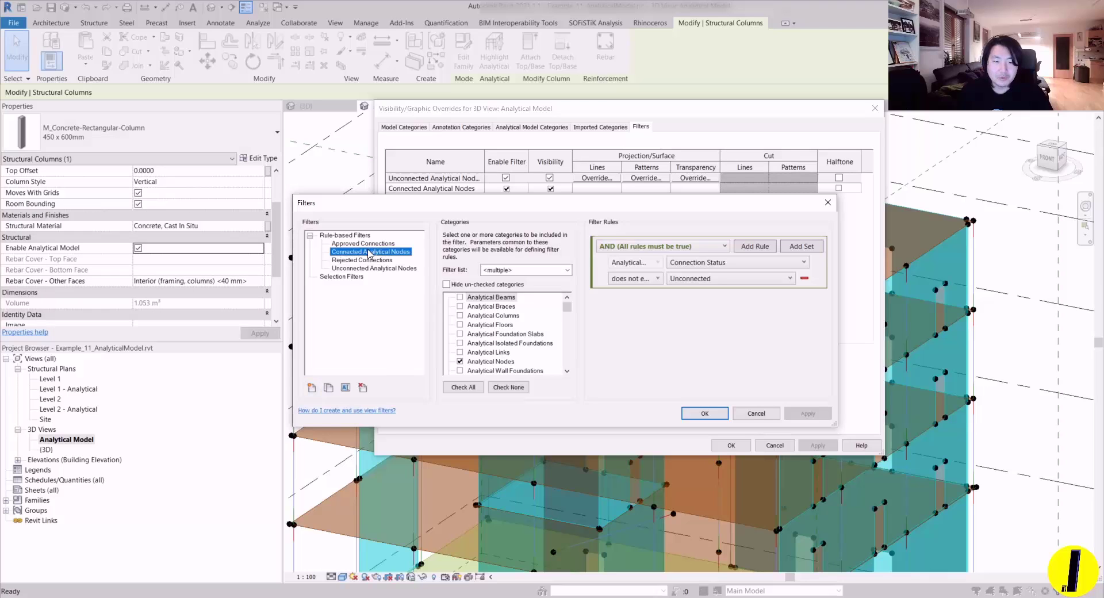
pyautogui.click(328, 387)
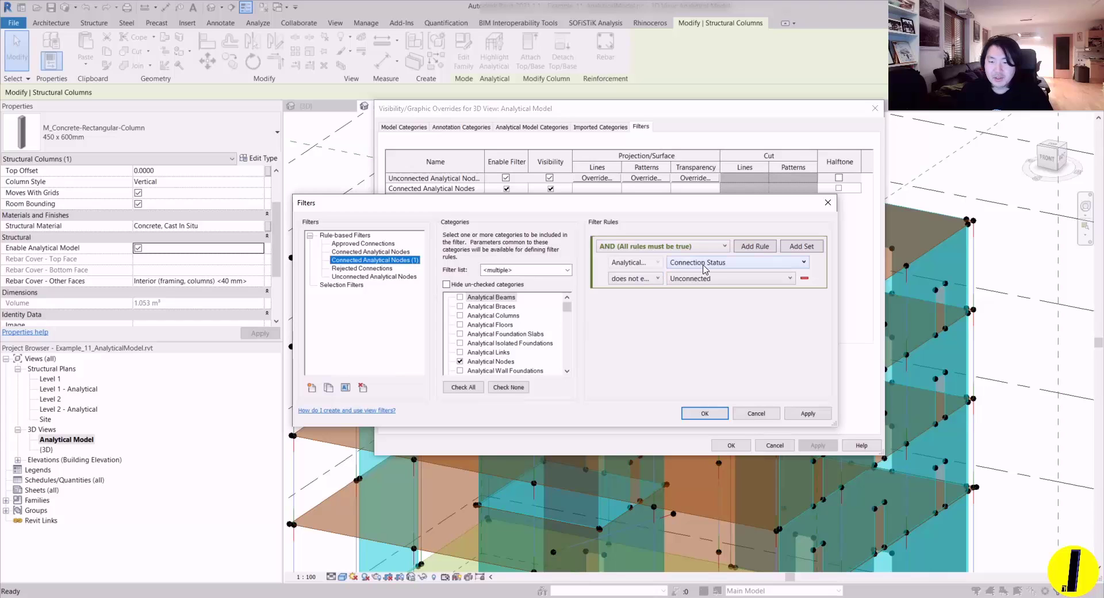
pyautogui.click(654, 280)
pyautogui.click(622, 291)
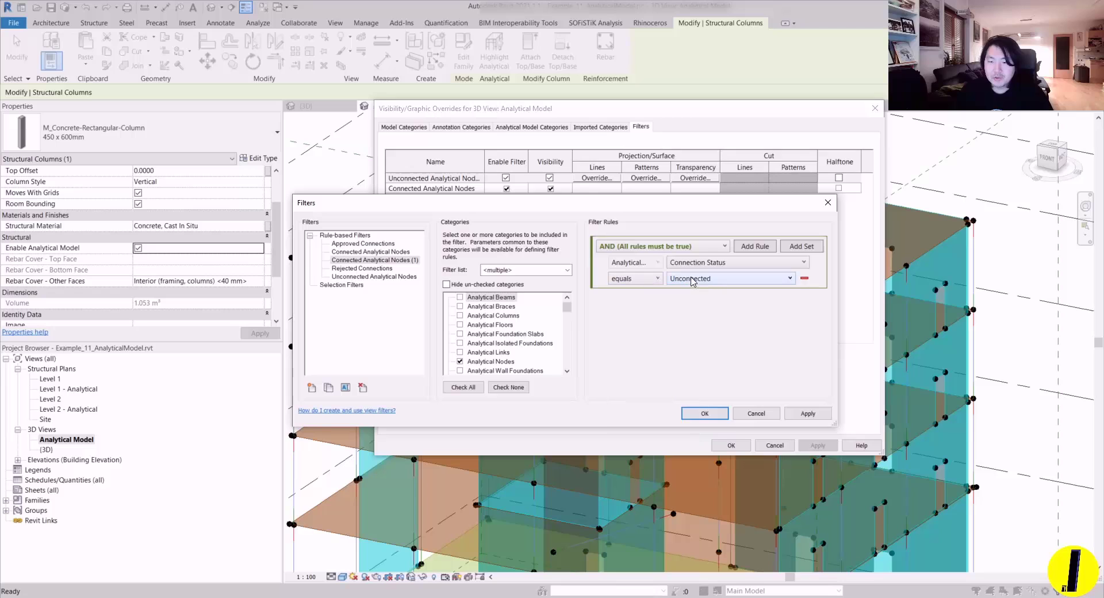
pyautogui.click(692, 279)
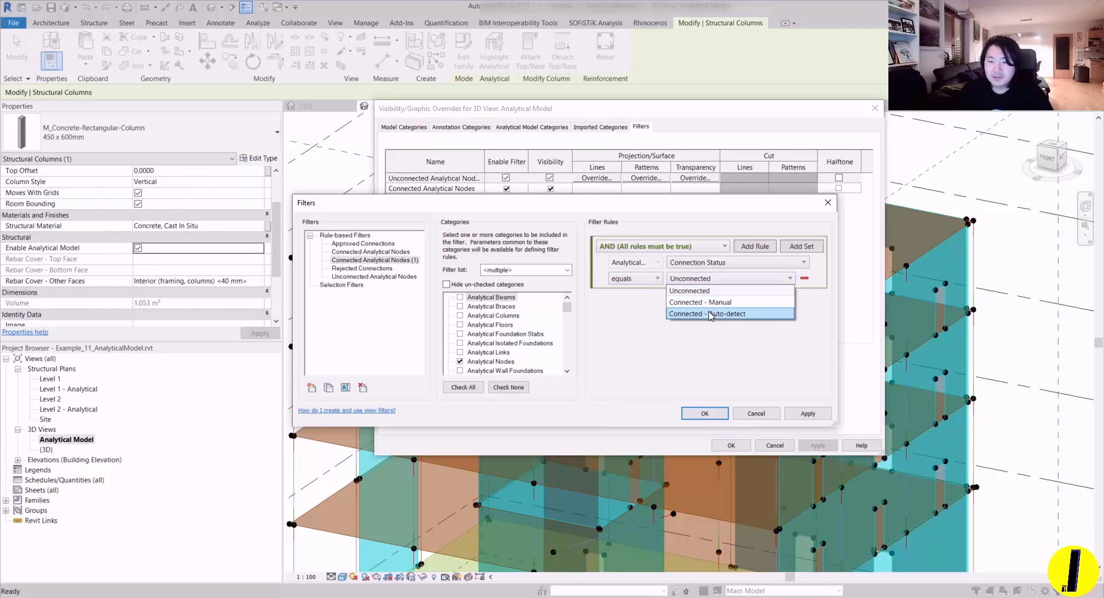
pyautogui.click(699, 302)
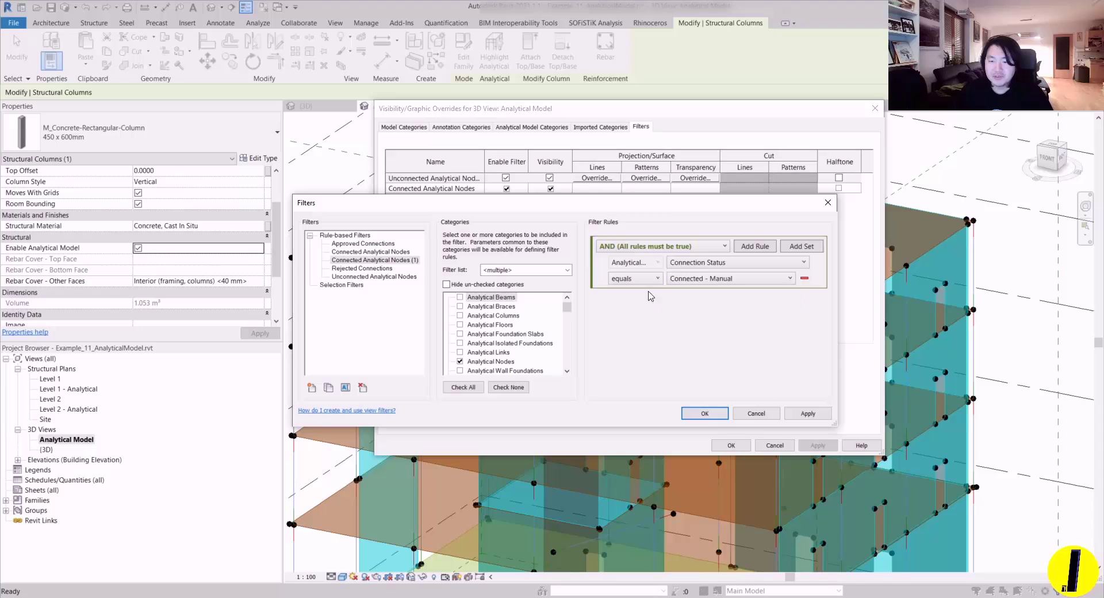
# - Rename the duplicated filter as Connected Analytical Nodes_manual
pyautogui.rightClick(394, 261)
pyautogui.click(414, 278)
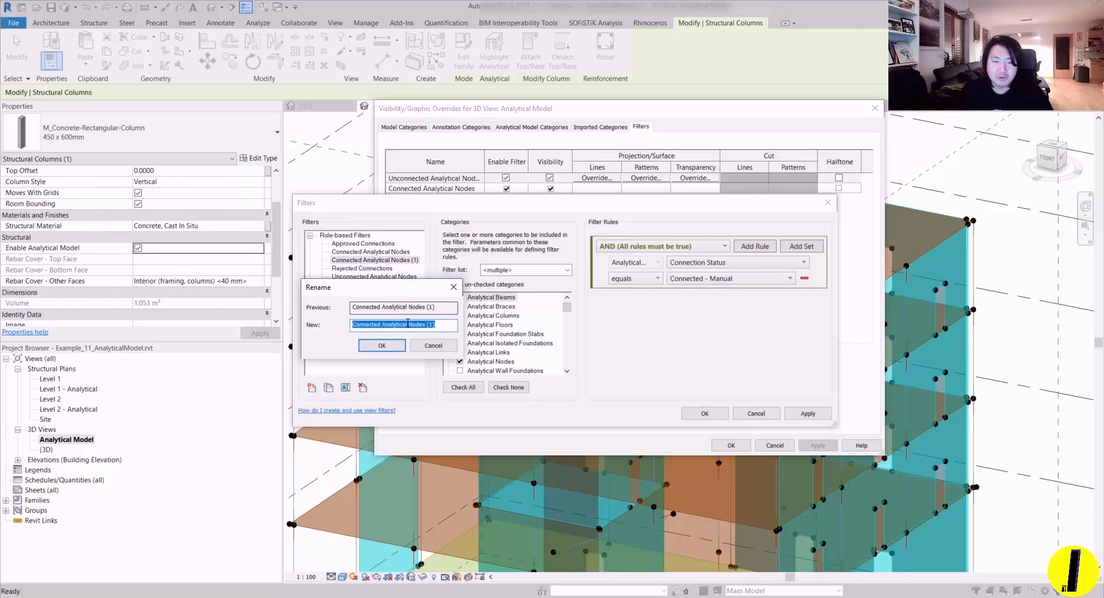
pyautogui.click(438, 325)
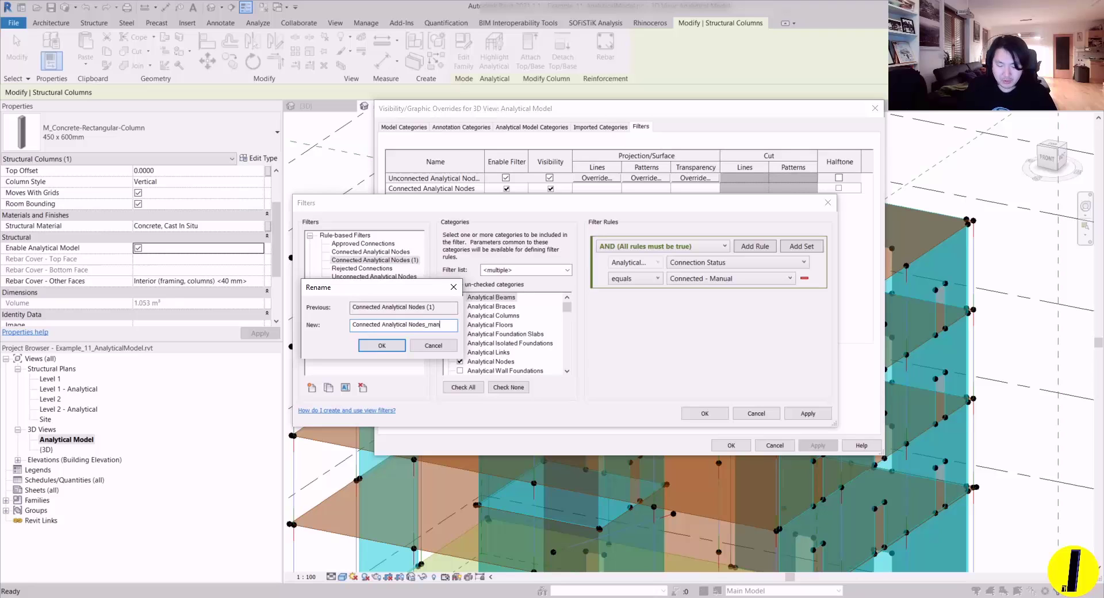
pyautogui.write('_manual')
pyautogui.press('Return')
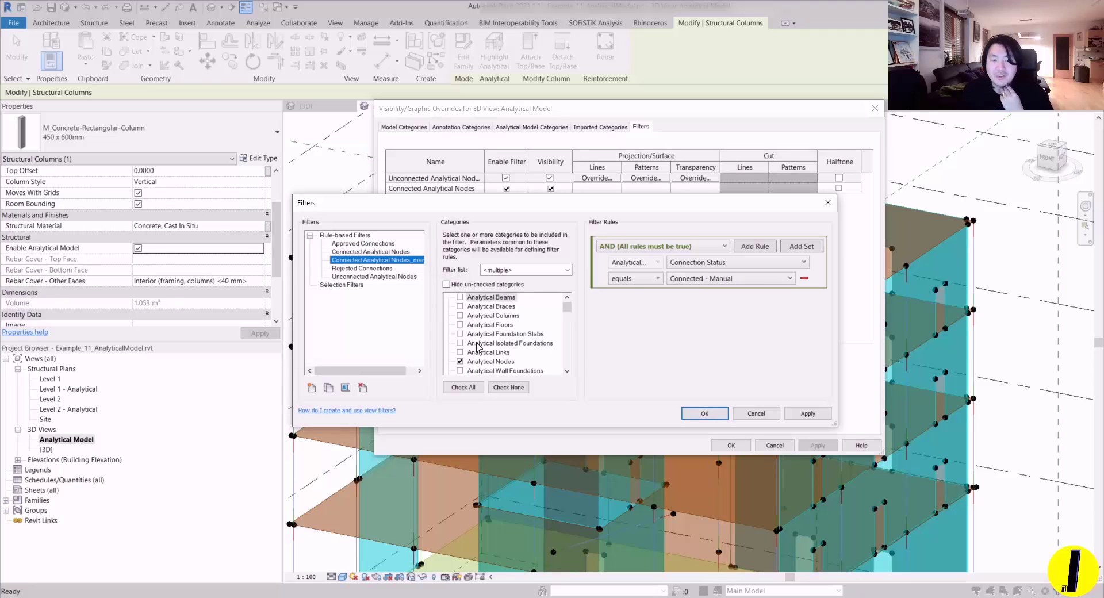
# - Rename the original Connected Analytical Nodes filter by appending a suffix that starts with "_a" for automatically detected connections
pyautogui.click(385, 254)
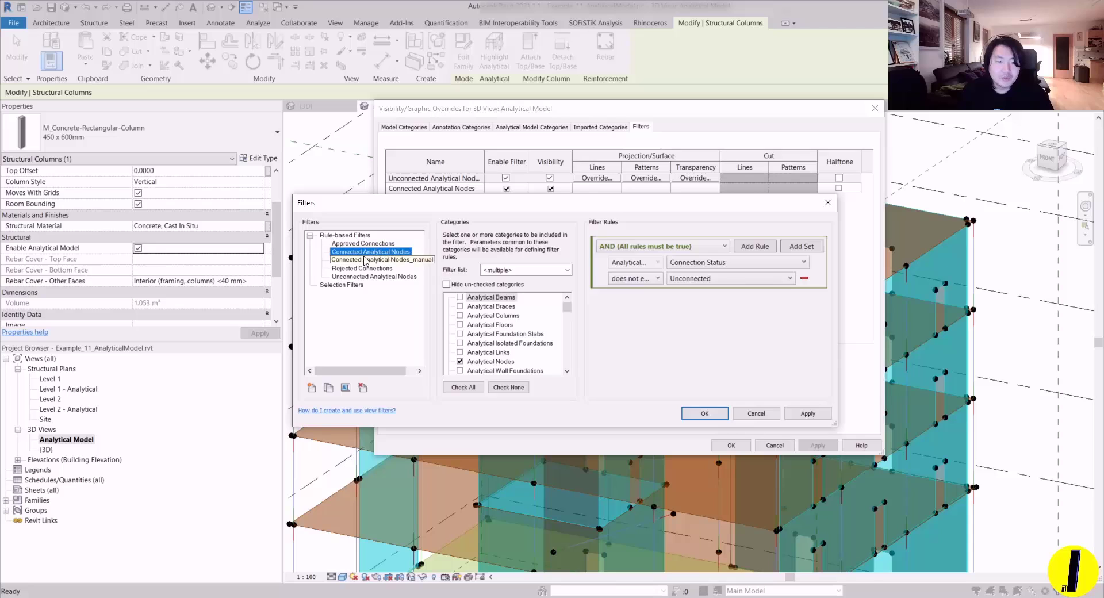
pyautogui.rightClick(408, 256)
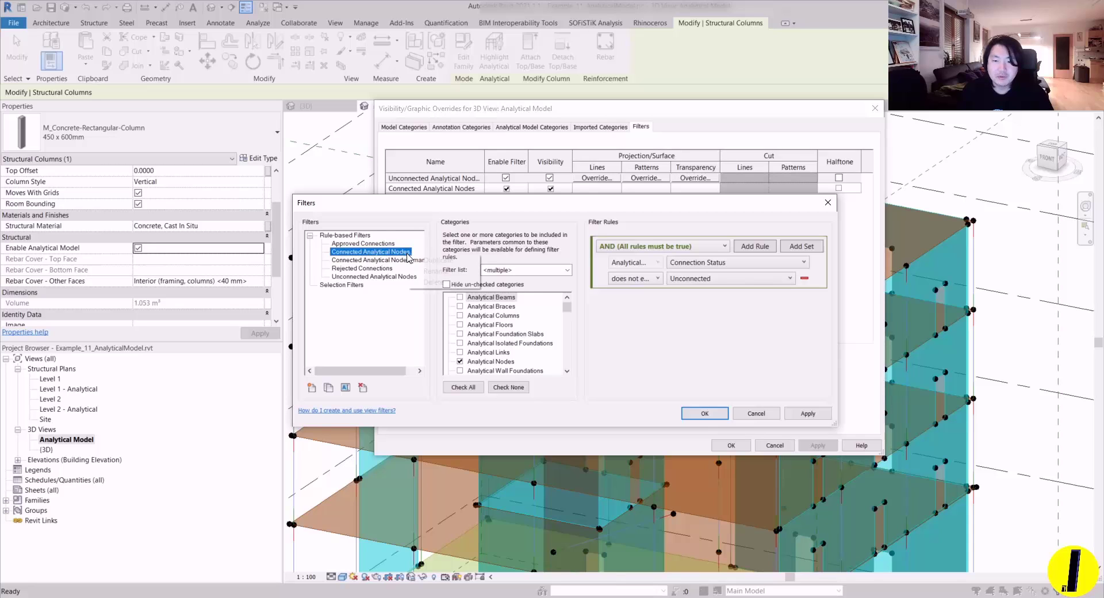
pyautogui.click(428, 271)
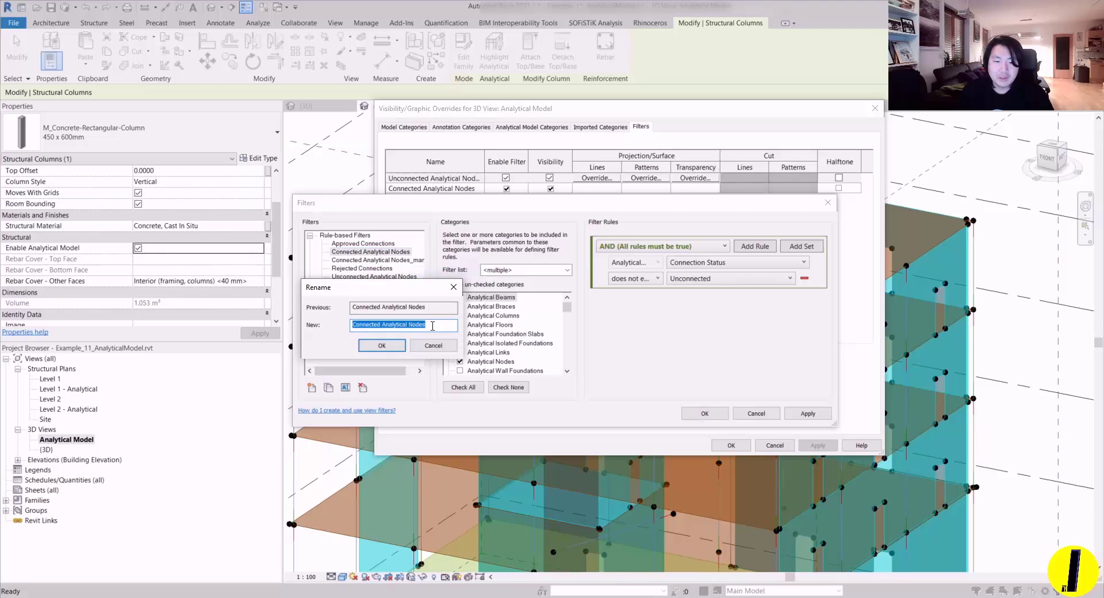
pyautogui.click(433, 325)
pyautogui.write('_')
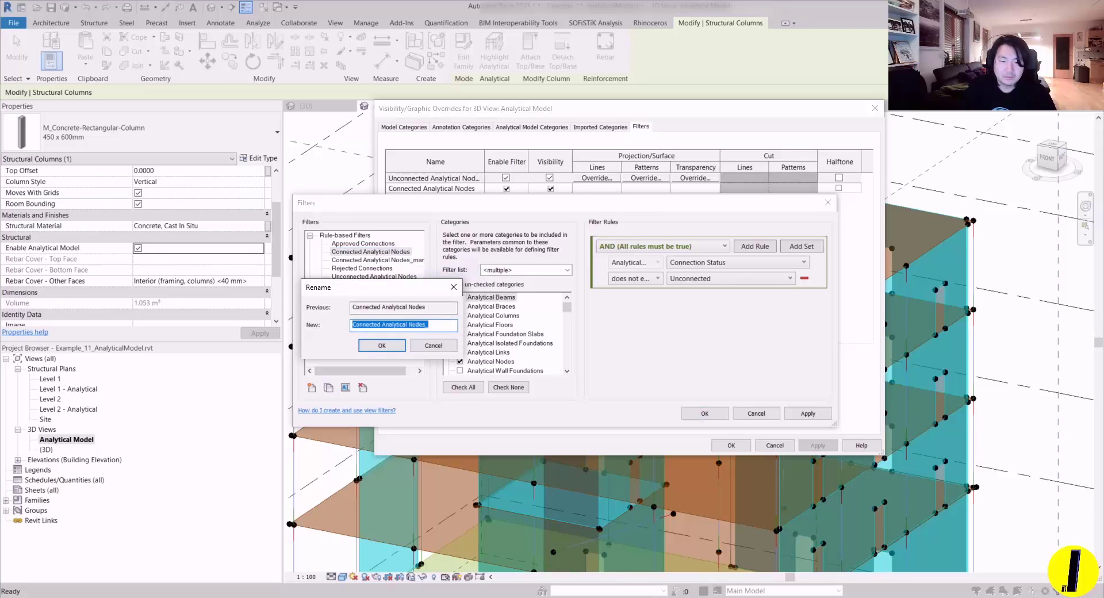
pyautogui.write('A')
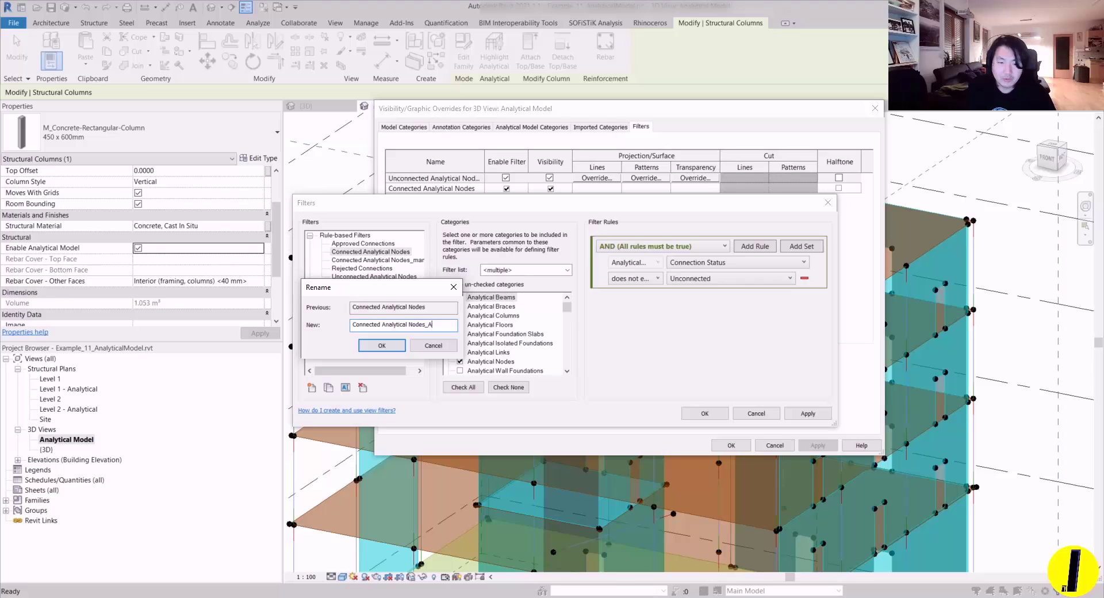
pyautogui.press('Return')
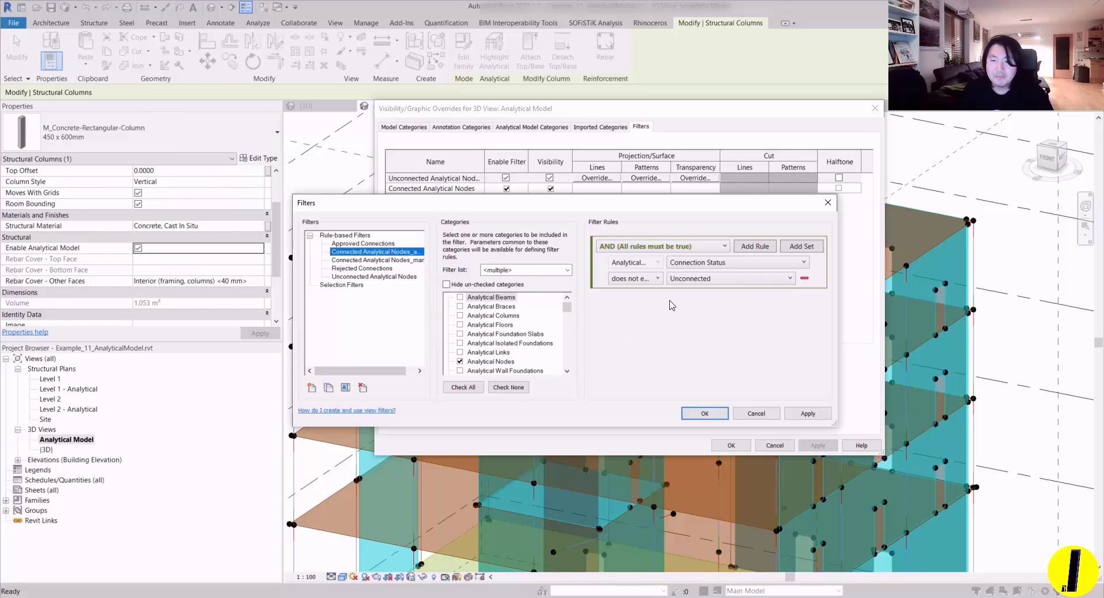
# - Set the renamed original filter's rule to Connection Status equals Connected - Auto-detect
pyautogui.click(655, 279)
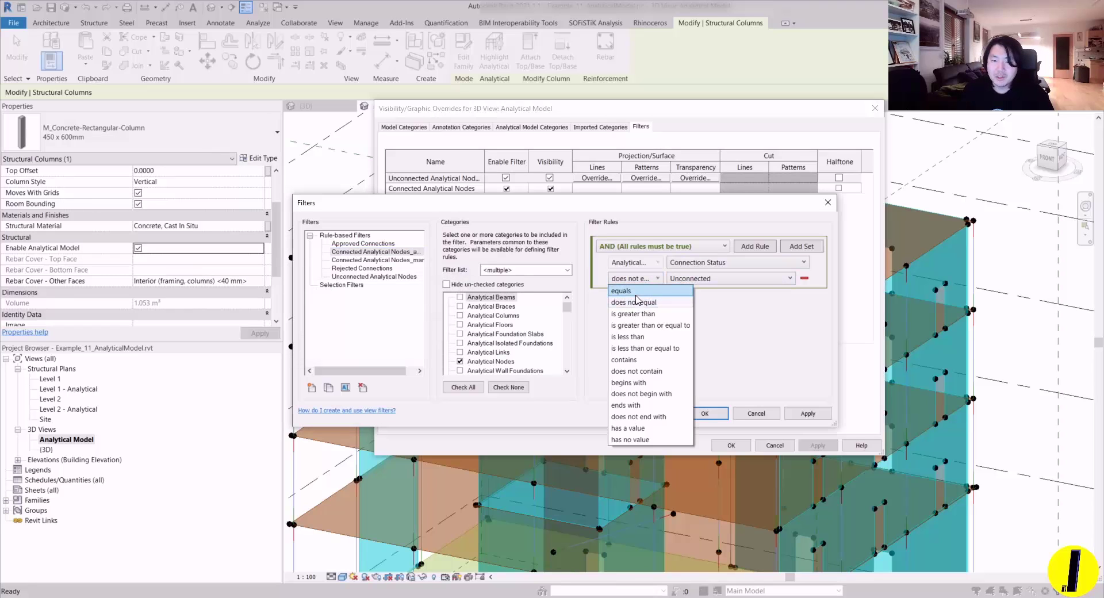
pyautogui.click(626, 291)
pyautogui.click(685, 280)
pyautogui.click(702, 309)
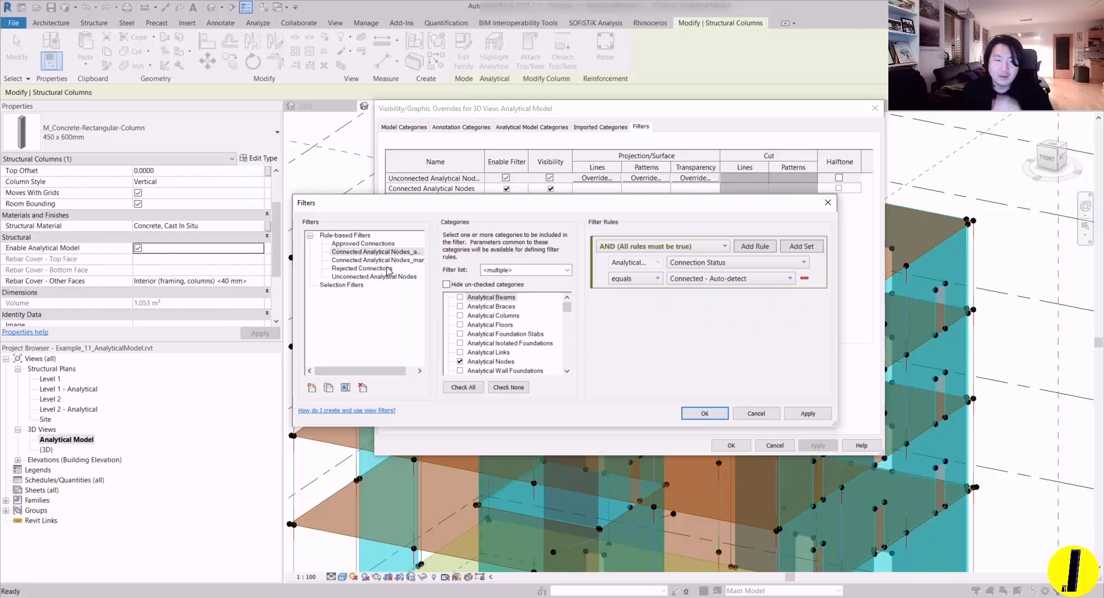
# - Check the Unconnected Analytical Nodes filter's rule, then add the Connected Analytical Nodes_manual filter to the view and widen the filter name column
pyautogui.click(388, 278)
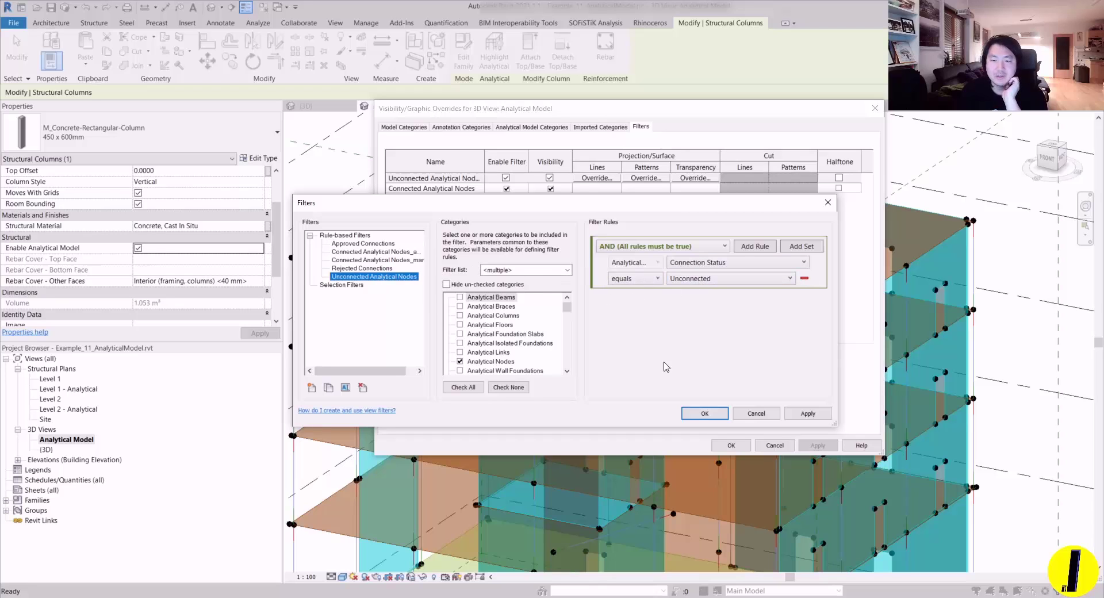
pyautogui.click(705, 412)
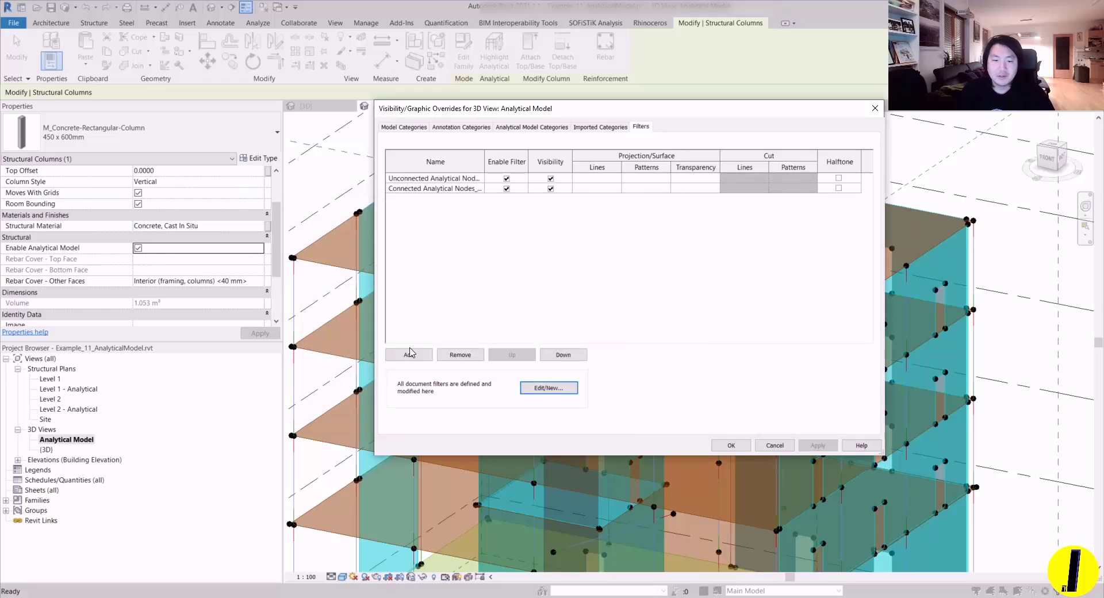
pyautogui.click(410, 354)
pyautogui.click(609, 242)
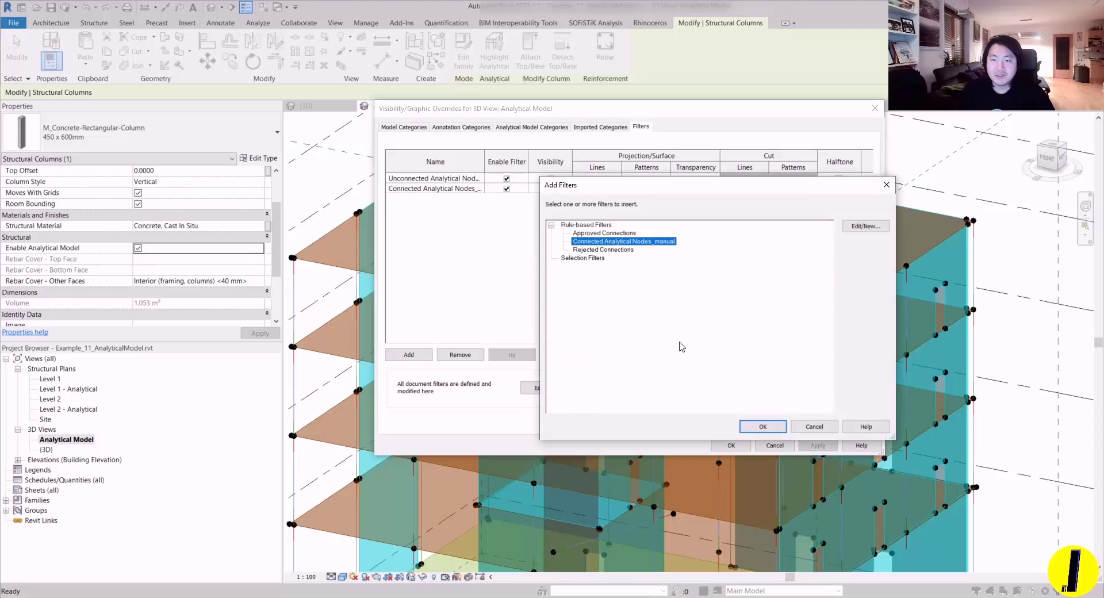
pyautogui.click(759, 427)
pyautogui.moveTo(485, 168); pyautogui.dragTo(535, 157)
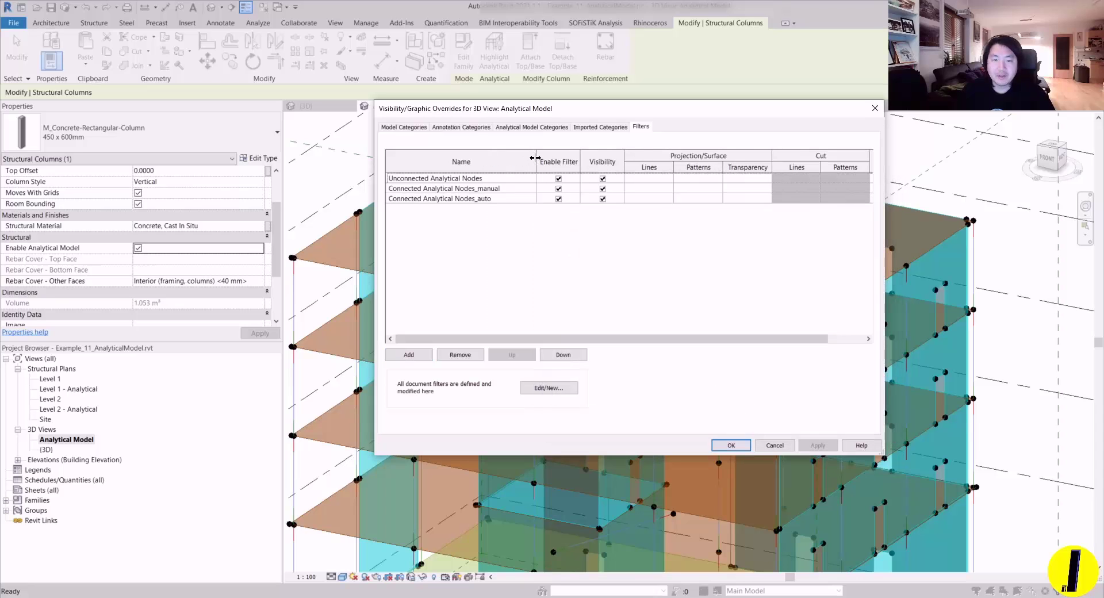
# - Override the projection line color of the Unconnected Analytical Nodes filter with red
pyautogui.click(490, 190)
pyautogui.click(491, 199)
pyautogui.click(492, 179)
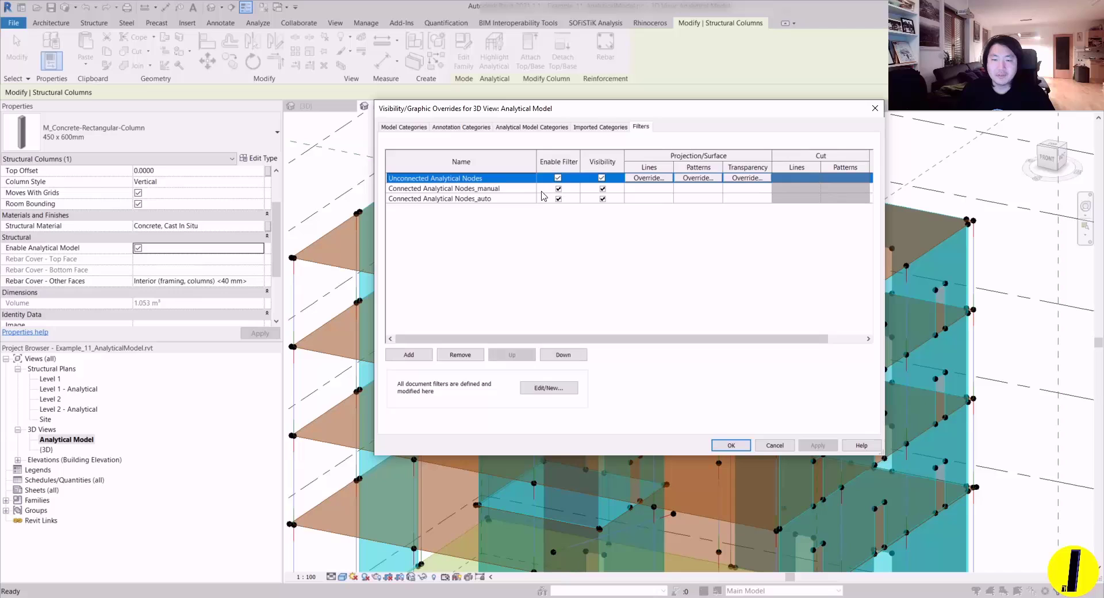
pyautogui.click(648, 178)
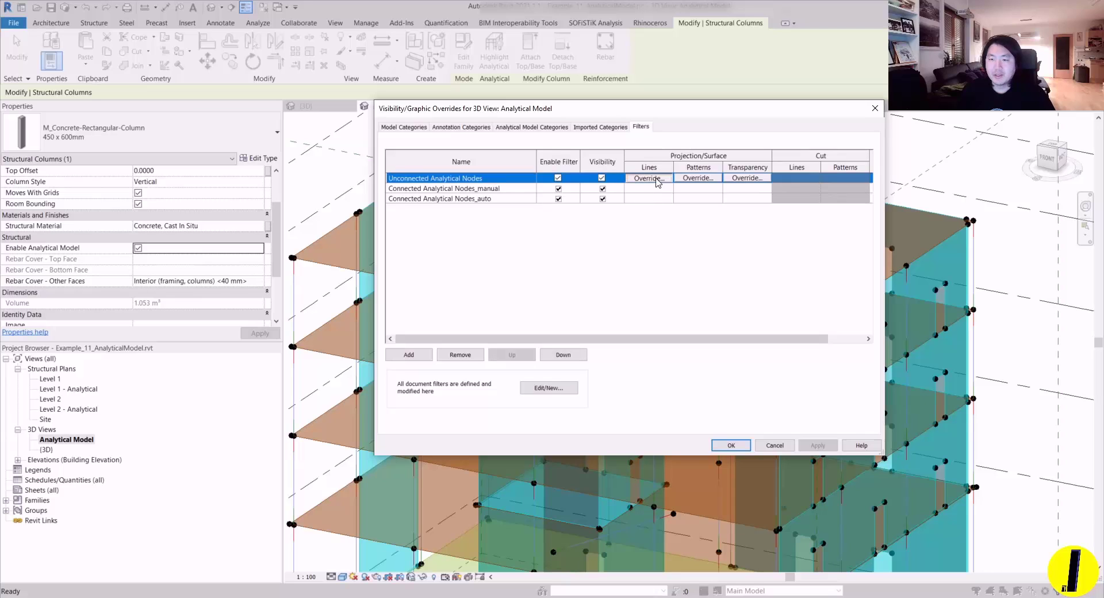
pyautogui.click(626, 279)
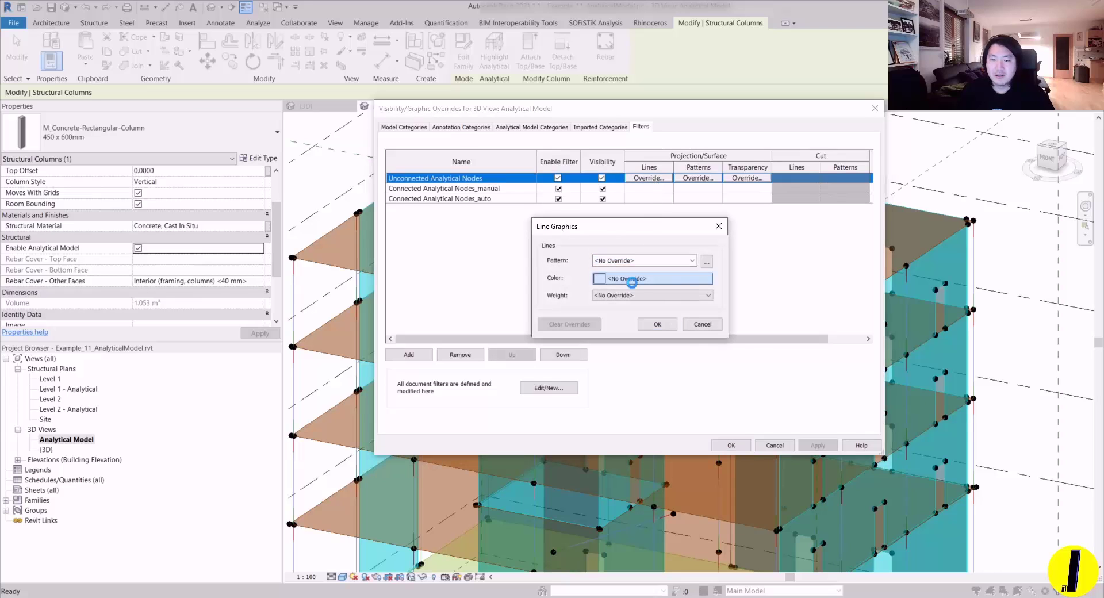
pyautogui.click(517, 213)
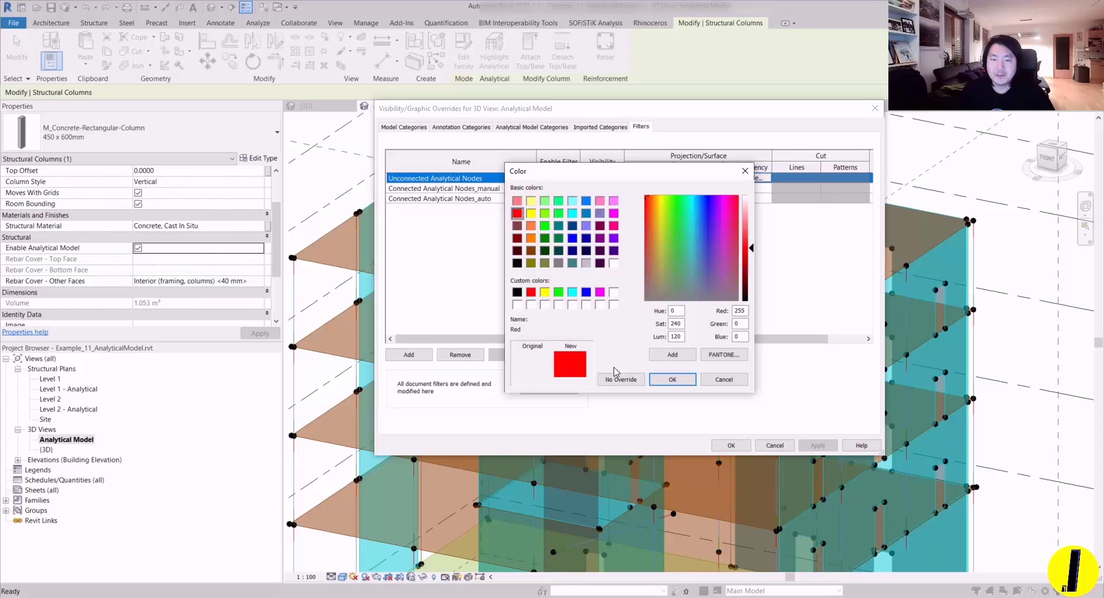
pyautogui.click(669, 380)
pyautogui.click(666, 327)
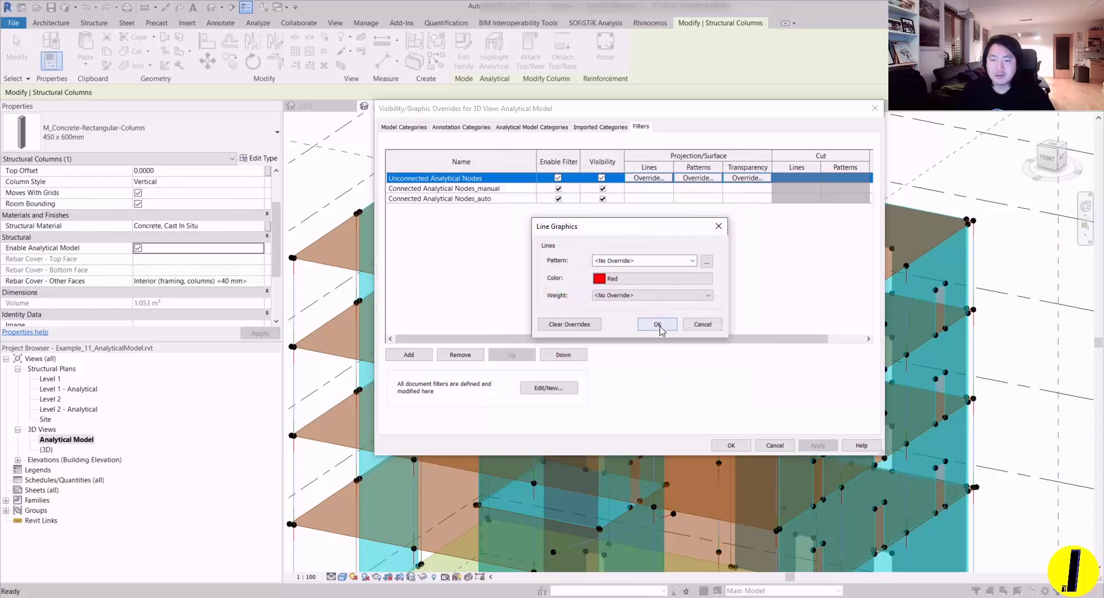
# - Override the projection line color of the Connected Analytical Nodes_manual filter with blue
pyautogui.click(648, 188)
pyautogui.click(648, 188)
pyautogui.click(625, 277)
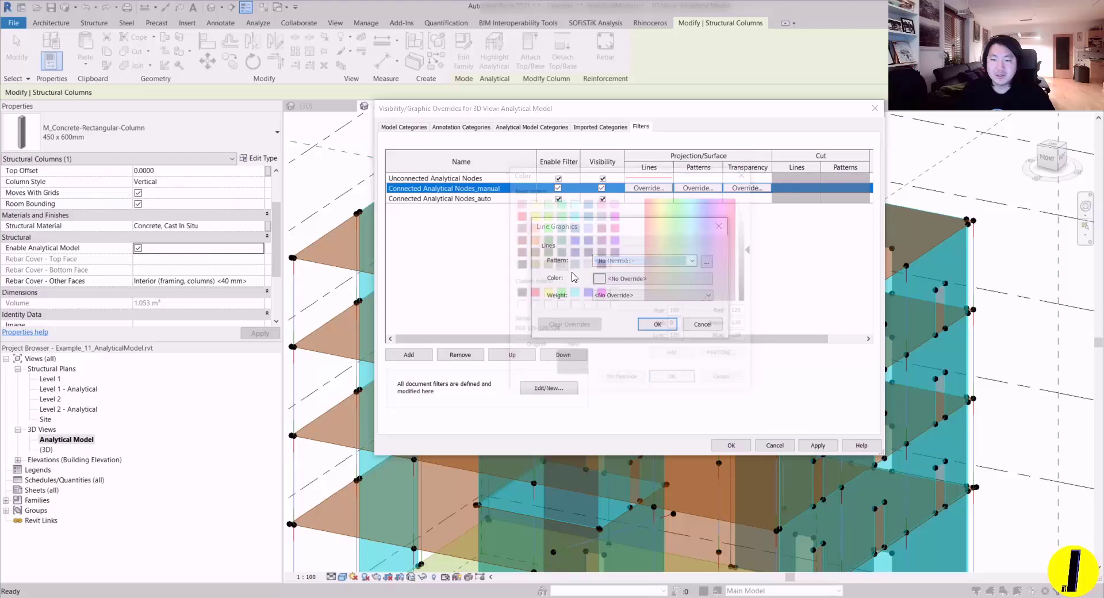
pyautogui.click(572, 238)
pyautogui.click(661, 382)
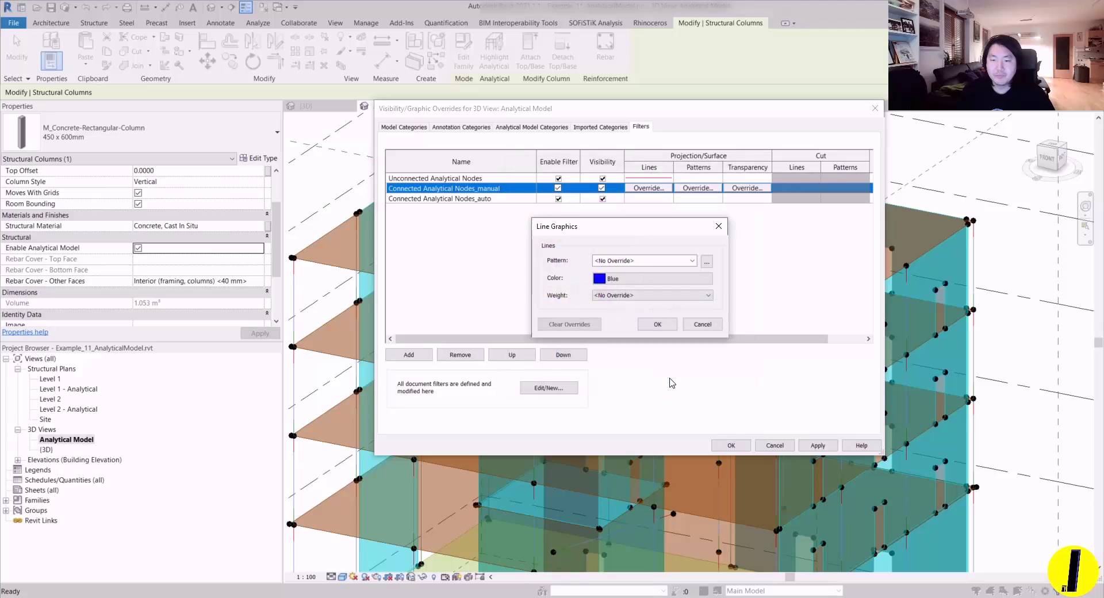
pyautogui.click(661, 325)
# - Override the projection line color of the Connected Analytical Nodes_auto filter with green and accept the view's graphic overrides
pyautogui.click(644, 198)
pyautogui.click(645, 198)
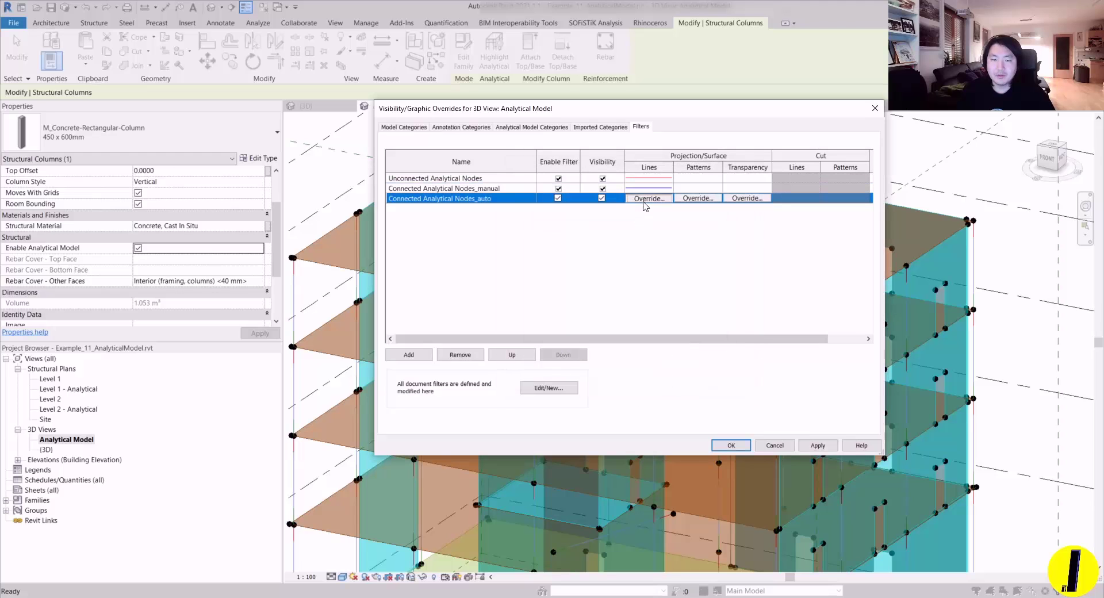
pyautogui.click(600, 278)
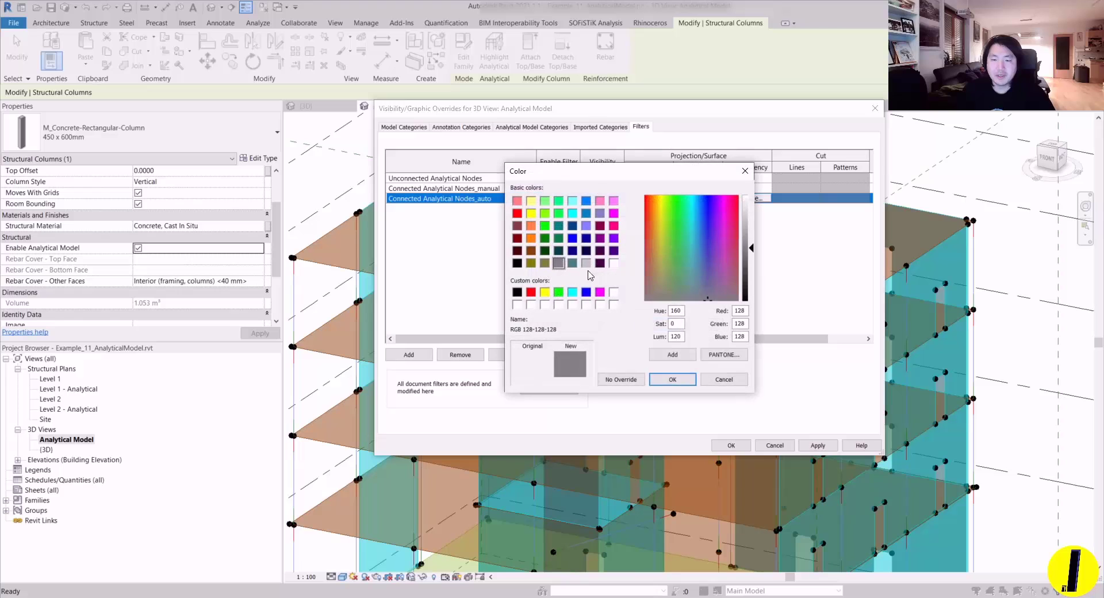
pyautogui.click(545, 226)
pyautogui.click(659, 379)
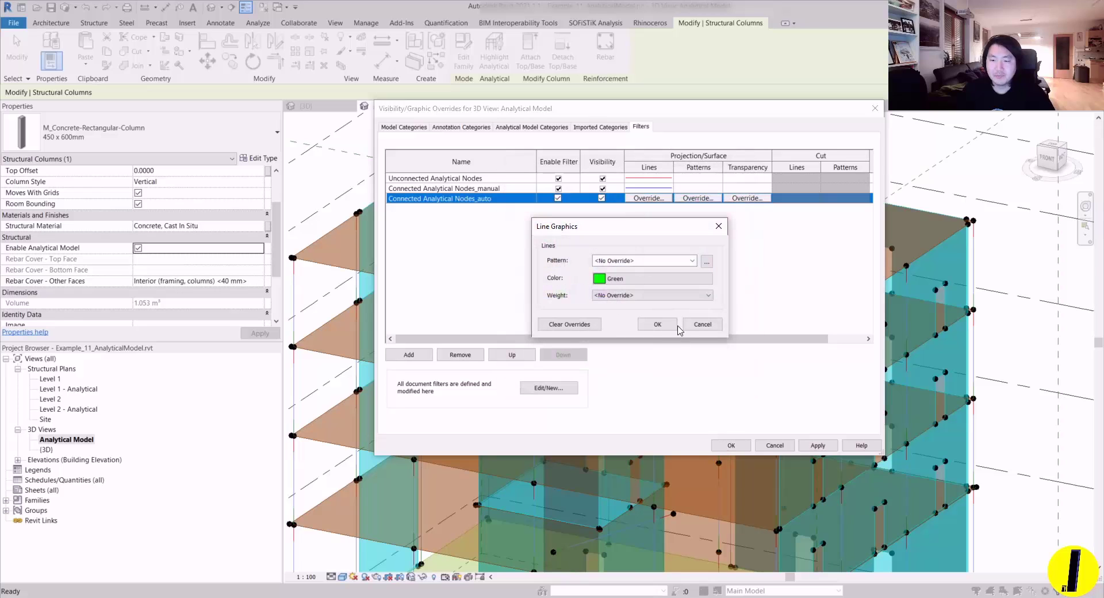
pyautogui.click(658, 324)
pyautogui.click(731, 444)
pyautogui.click(701, 211)
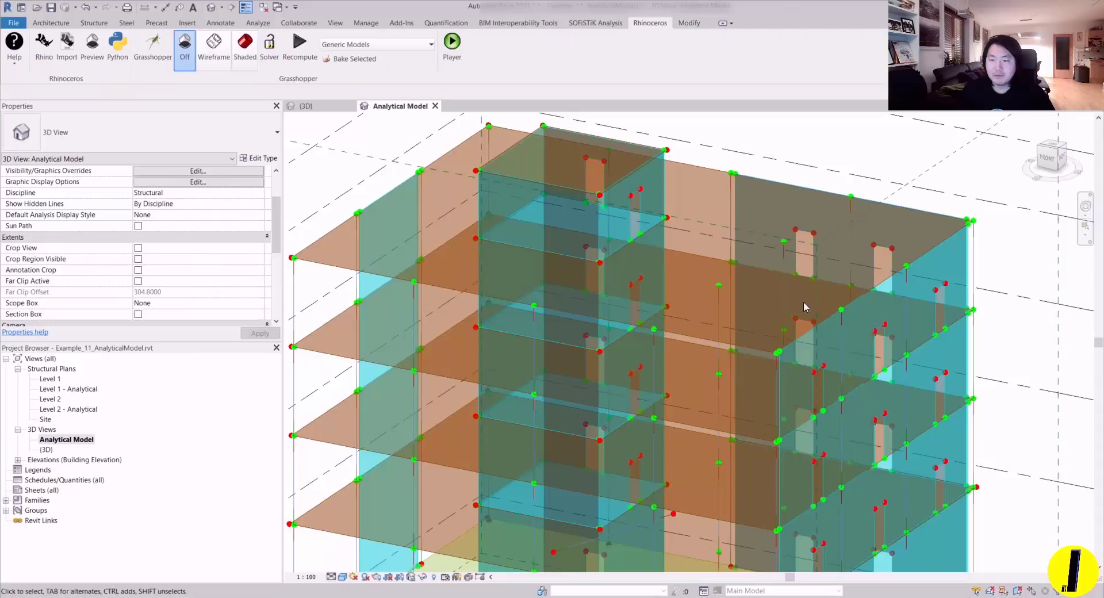
# - Examine the colored analytical nodes across the whole building and around the ground-floor wall openings
pyautogui.keyDown('shift'); pyautogui.moveTo(923, 324); pyautogui.dragTo(877, 264, button='middle'); pyautogui.keyUp('shift')
pyautogui.scroll(-2, 784, 261)
pyautogui.moveTo(785, 261); pyautogui.dragTo(758, 270, button='middle')
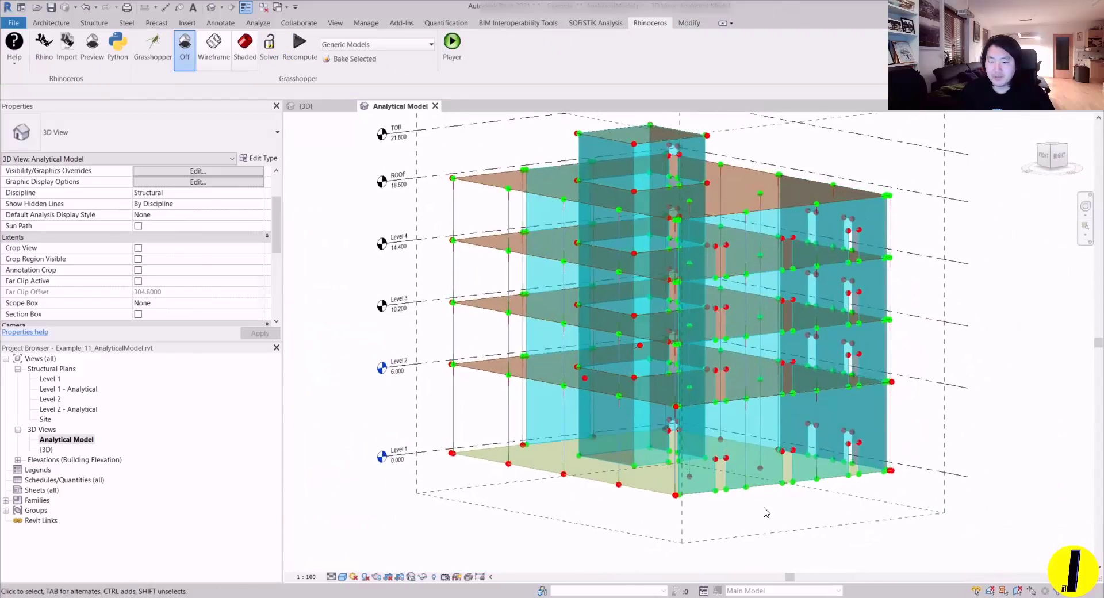
pyautogui.scroll(5, 785, 449)
pyautogui.keyDown('shift'); pyautogui.moveTo(803, 398); pyautogui.dragTo(690, 442, button='middle'); pyautogui.keyUp('shift')
pyautogui.scroll(-3, 790, 332)
pyautogui.scroll(4, 730, 385)
pyautogui.scroll(-5, 690, 441)
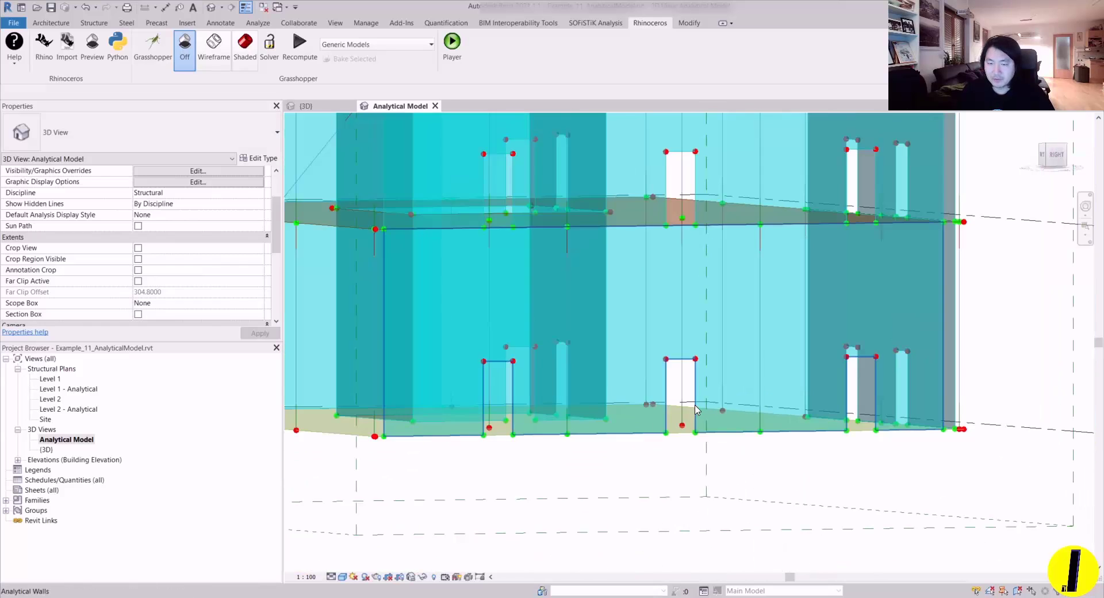
# - Check the connection status of the red floor corner node beside the wall node at the core's corner
pyautogui.scroll(4, 674, 385)
pyautogui.keyDown('shift'); pyautogui.moveTo(672, 383); pyautogui.dragTo(702, 470, button='middle'); pyautogui.keyUp('shift')
pyautogui.scroll(4, 500, 337)
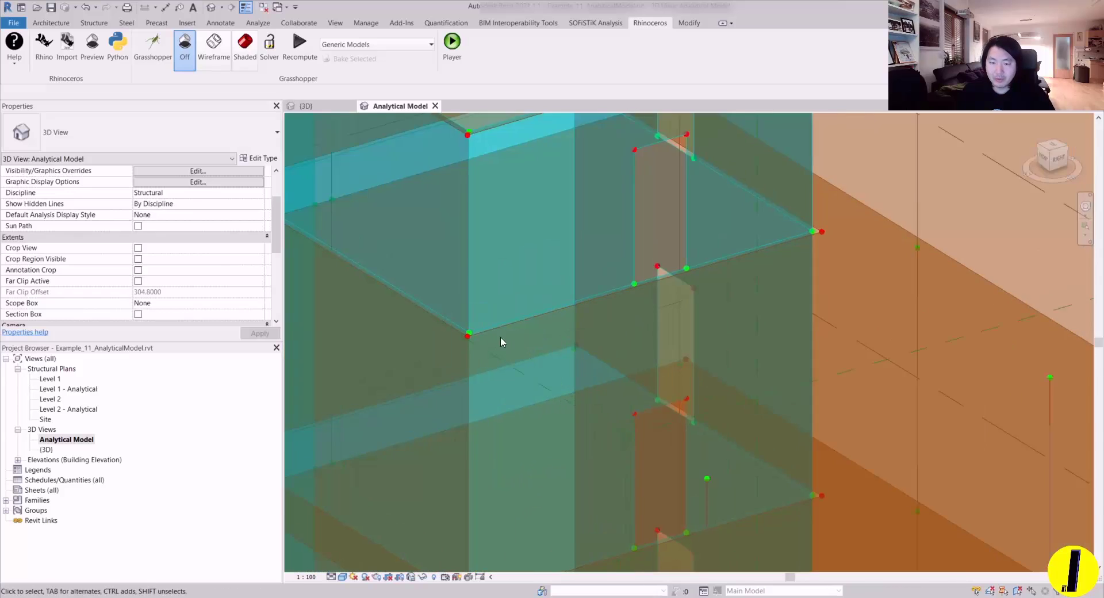
pyautogui.moveTo(500, 336); pyautogui.dragTo(642, 406, button='middle')
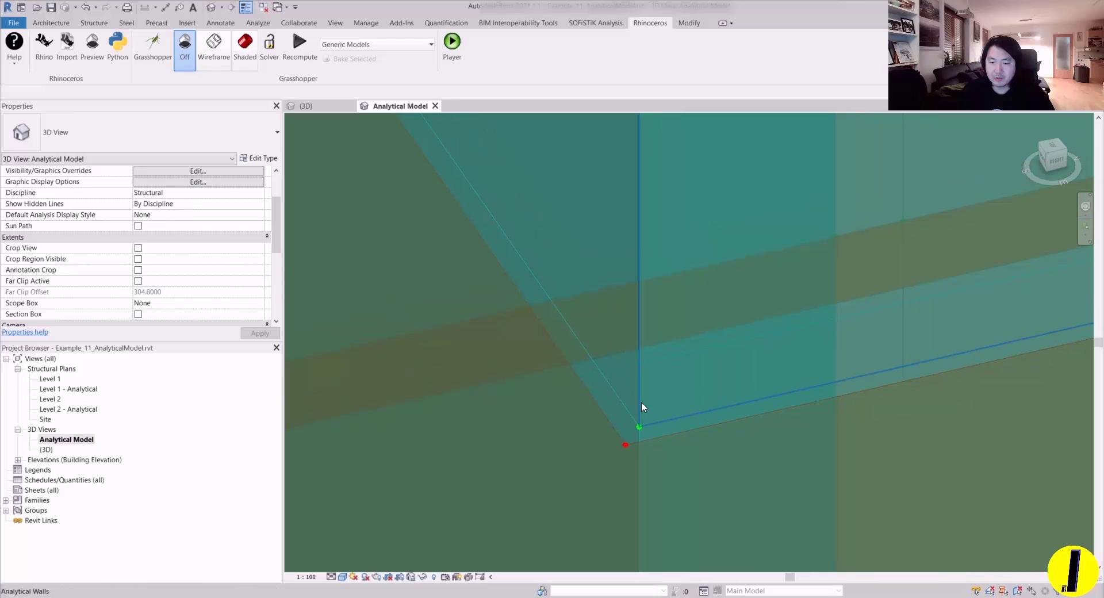
pyautogui.click(626, 445)
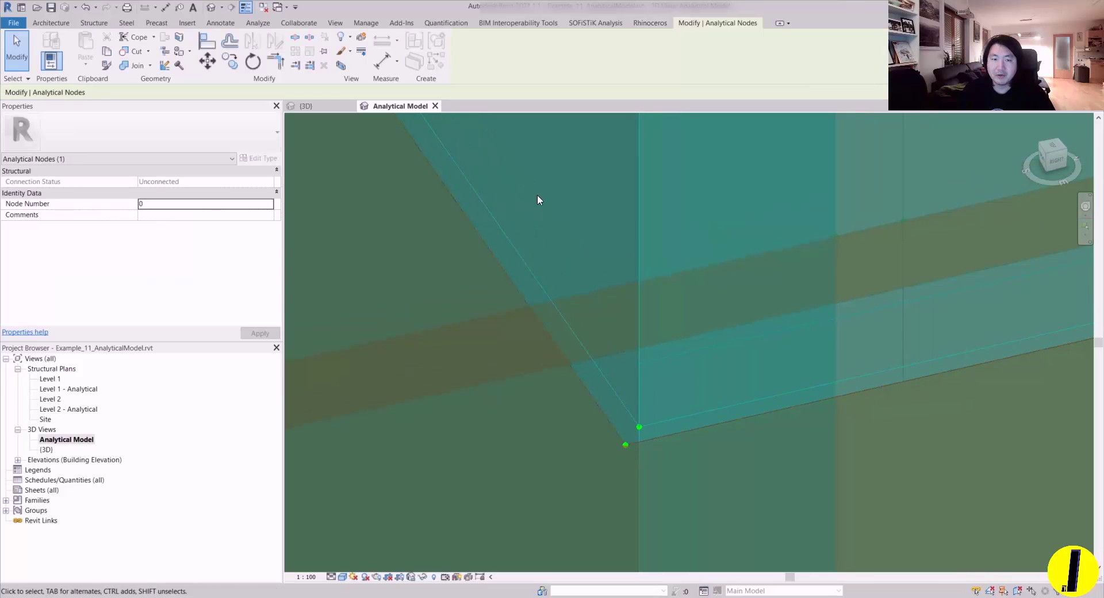
pyautogui.press('Escape')
# - Adjust the analytical floor at the core by moving its red corner node onto the adjacent wall node, and finish the analytical edit
pyautogui.click(585, 385)
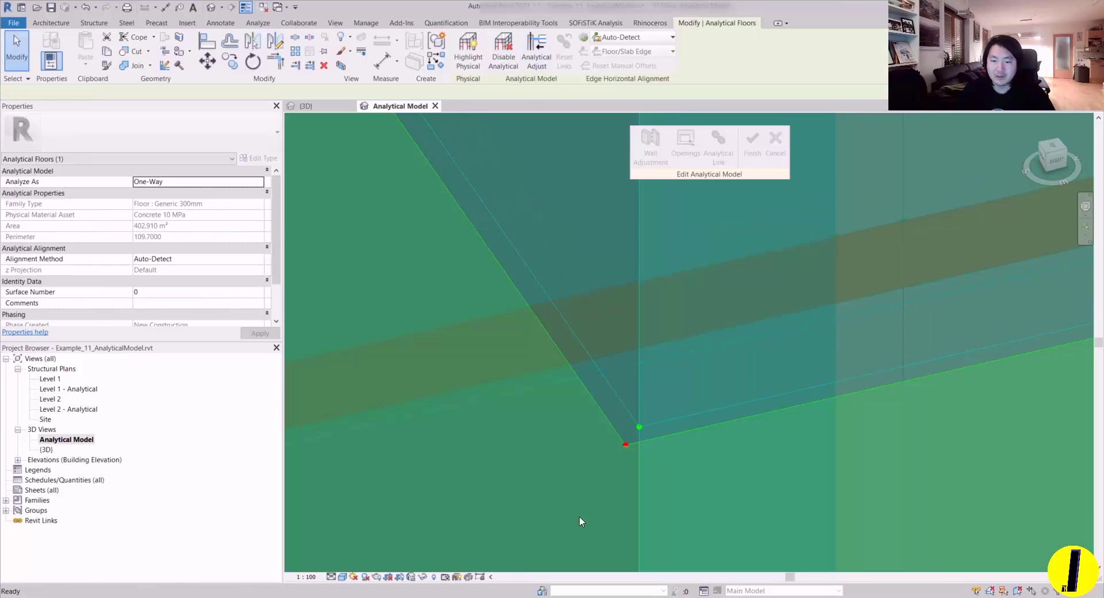
pyautogui.press('Escape')
pyautogui.click(627, 447)
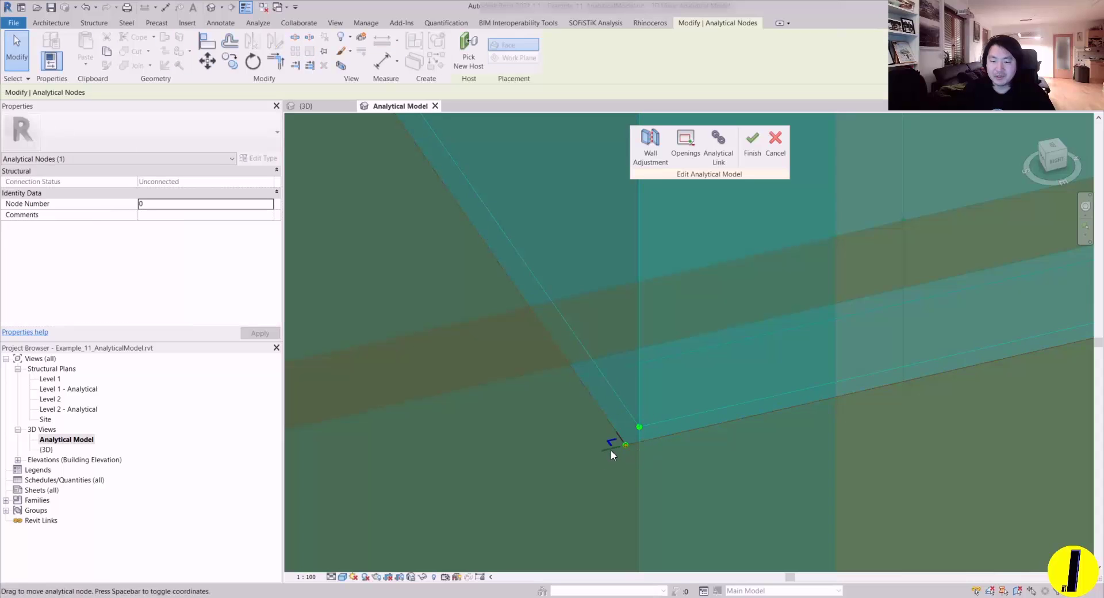
pyautogui.moveTo(626, 444); pyautogui.dragTo(633, 427)
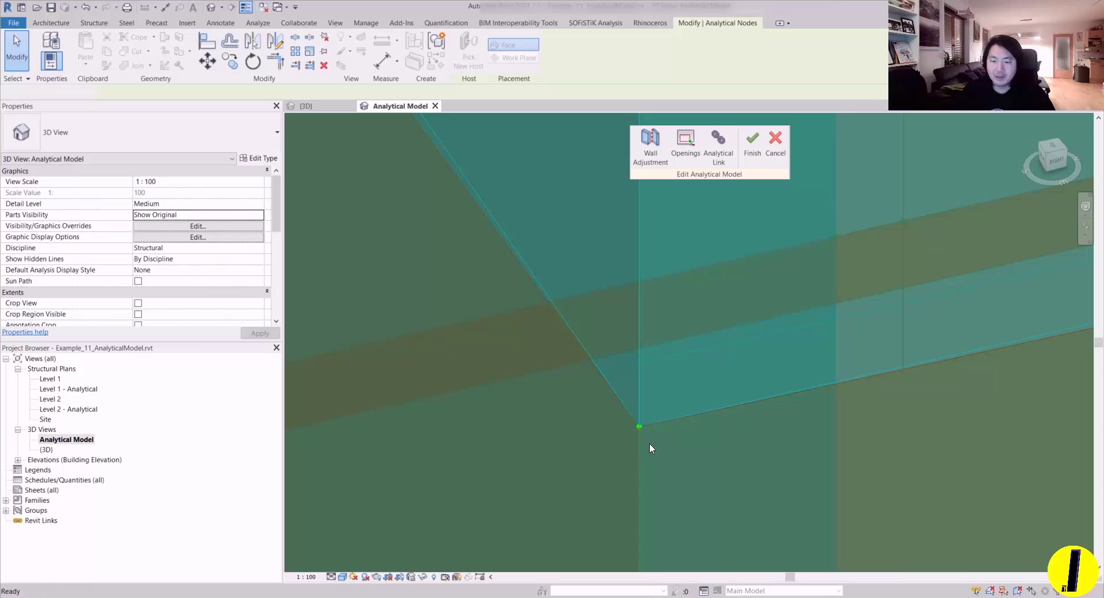
pyautogui.click(752, 144)
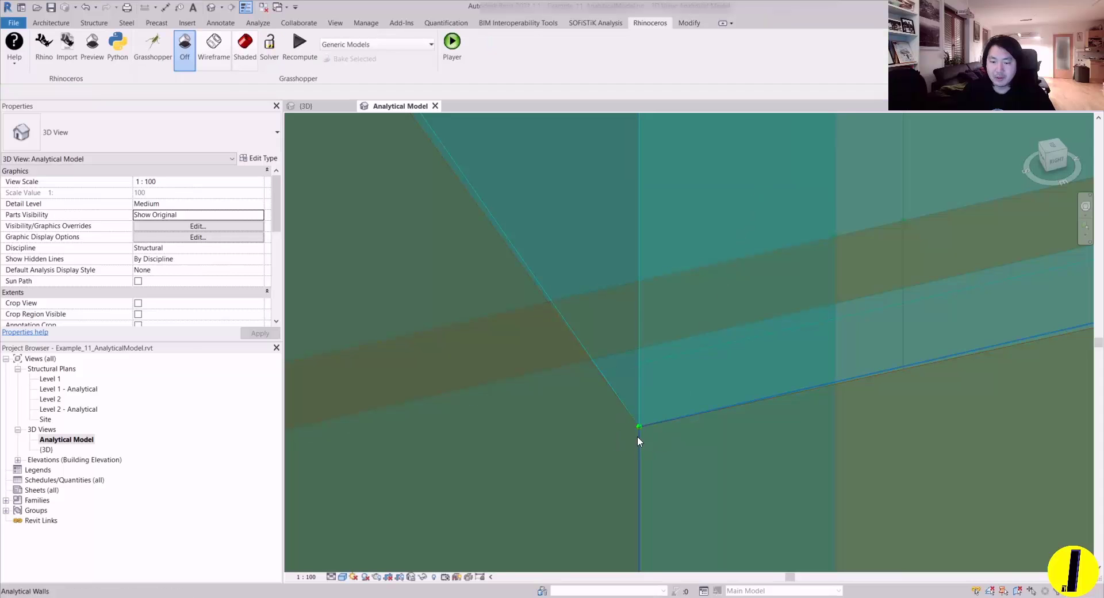
# - Inspect the nodes around the core from another side and check the connection status of a green node at its corner
pyautogui.keyDown('shift'); pyautogui.moveTo(639, 426); pyautogui.dragTo(585, 362, button='middle'); pyautogui.keyUp('shift')
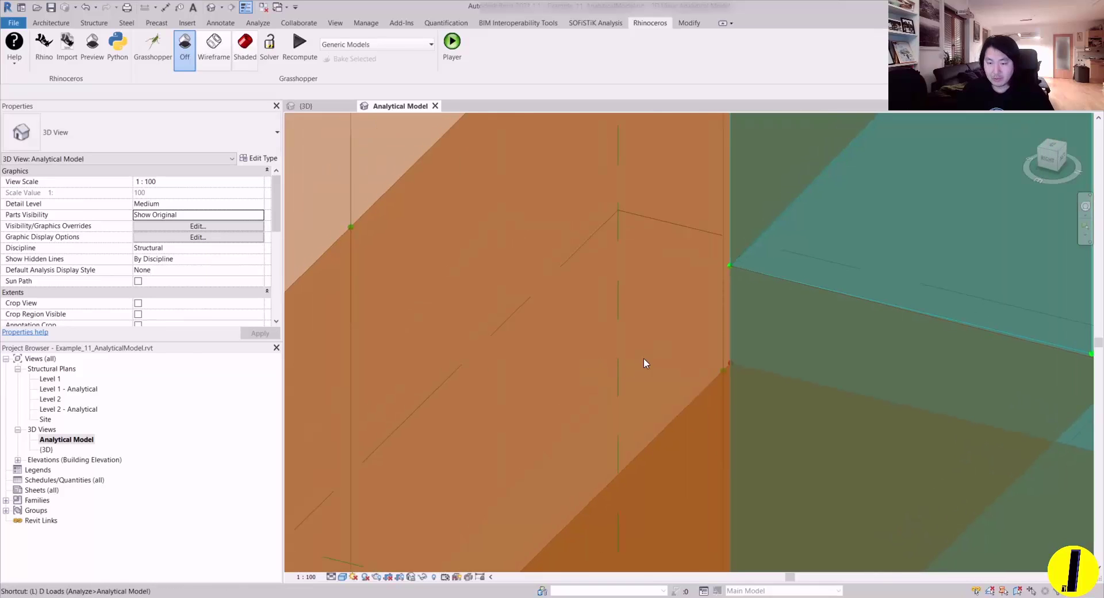
pyautogui.scroll(-2, 732, 271)
pyautogui.scroll(-3, 729, 284)
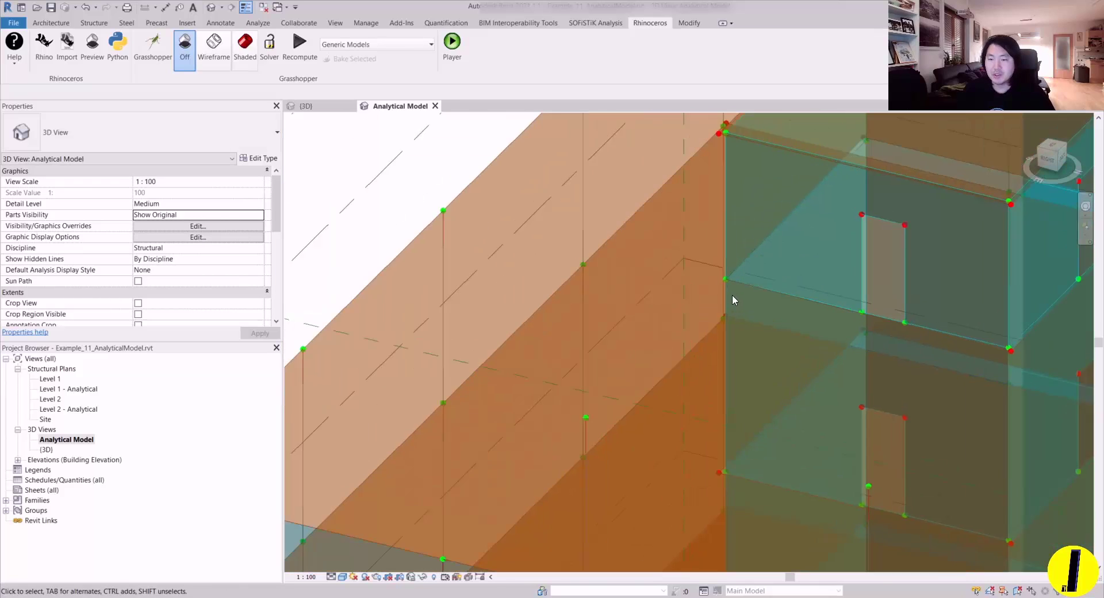
pyautogui.scroll(5, 733, 294)
pyautogui.click(792, 325)
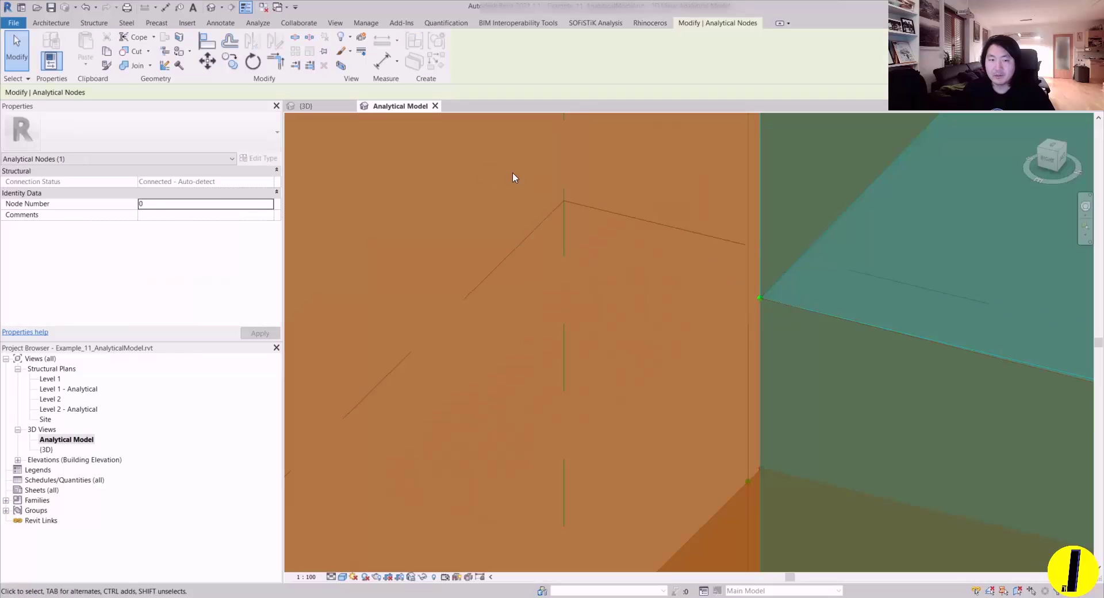
pyautogui.click(631, 293)
# - Adjust the analytical floor on top of the core by moving its red corner node toward the adjacent wall node, and finish the edit
pyautogui.scroll(-5, 643, 305)
pyautogui.keyDown('shift'); pyautogui.moveTo(643, 305); pyautogui.dragTo(702, 261, button='middle'); pyautogui.keyUp('shift')
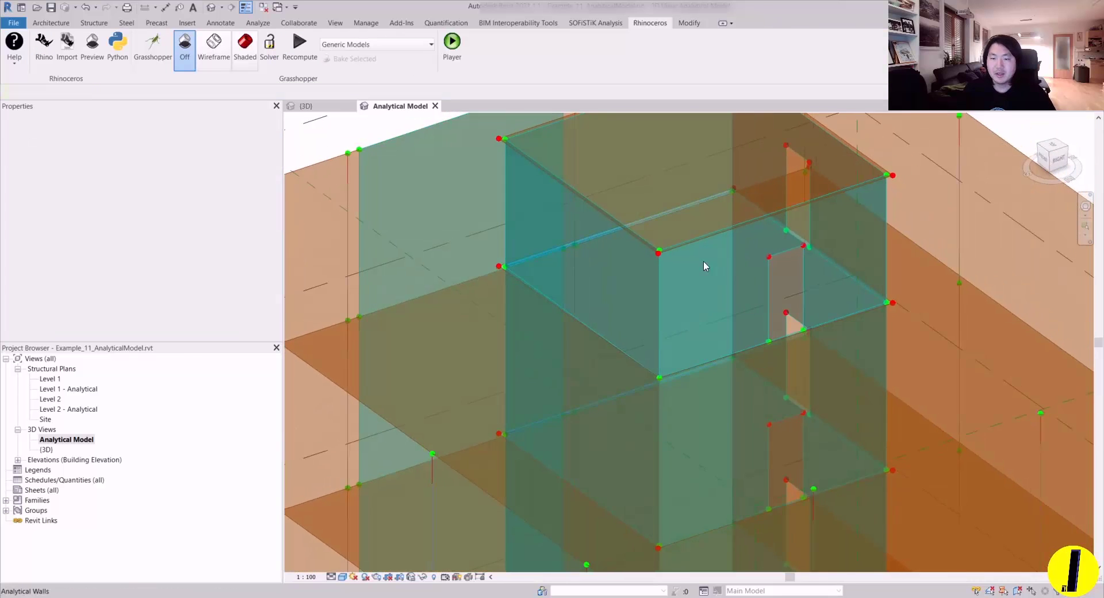
pyautogui.scroll(8, 601, 325)
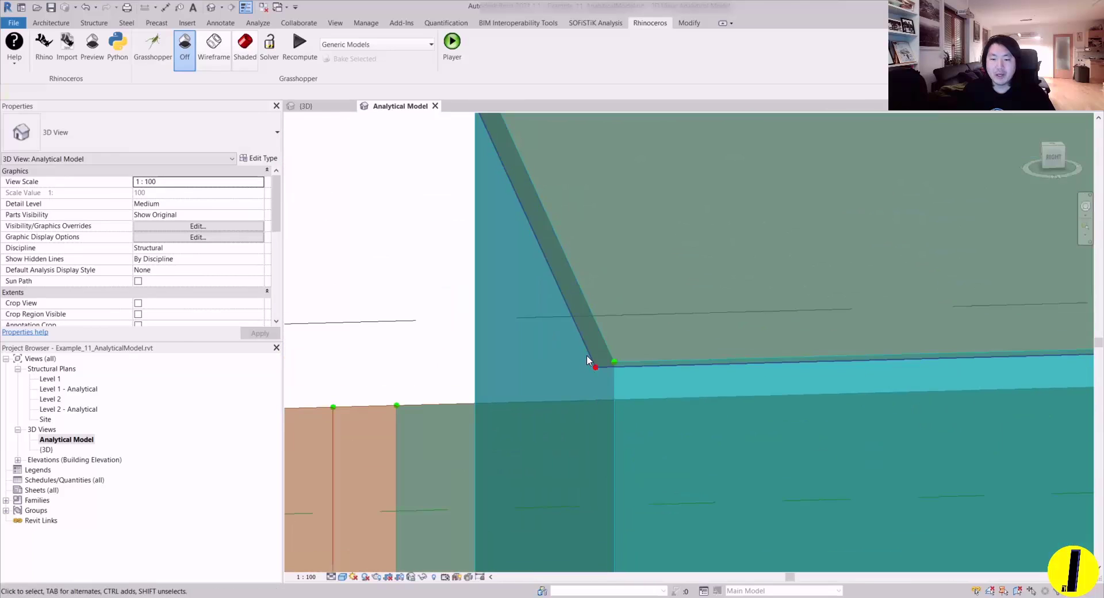
pyautogui.click(592, 362)
pyautogui.keyDown('shift'); pyautogui.moveTo(593, 363); pyautogui.dragTo(586, 387, button='middle'); pyautogui.keyUp('shift')
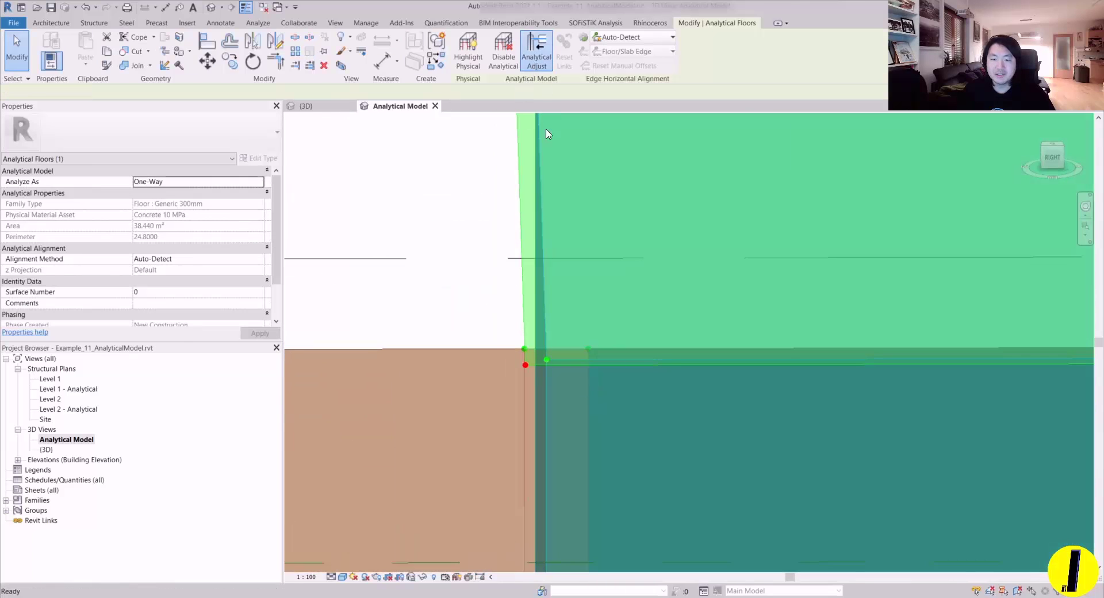
pyautogui.click(536, 54)
pyautogui.click(539, 364)
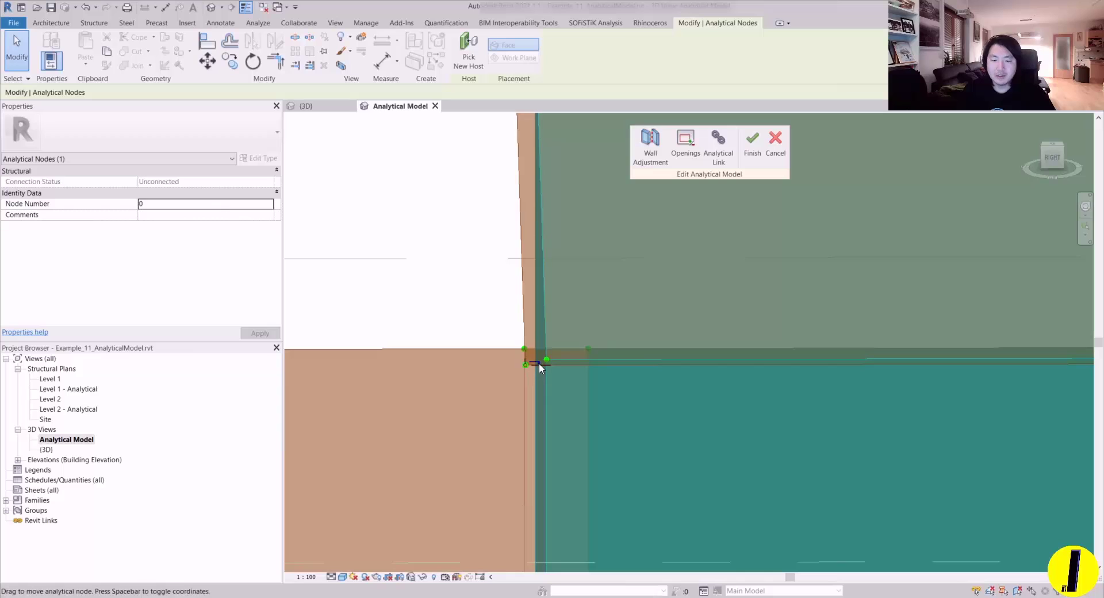
pyautogui.keyDown('shift'); pyautogui.moveTo(539, 364); pyautogui.dragTo(540, 368, button='middle'); pyautogui.keyUp('shift')
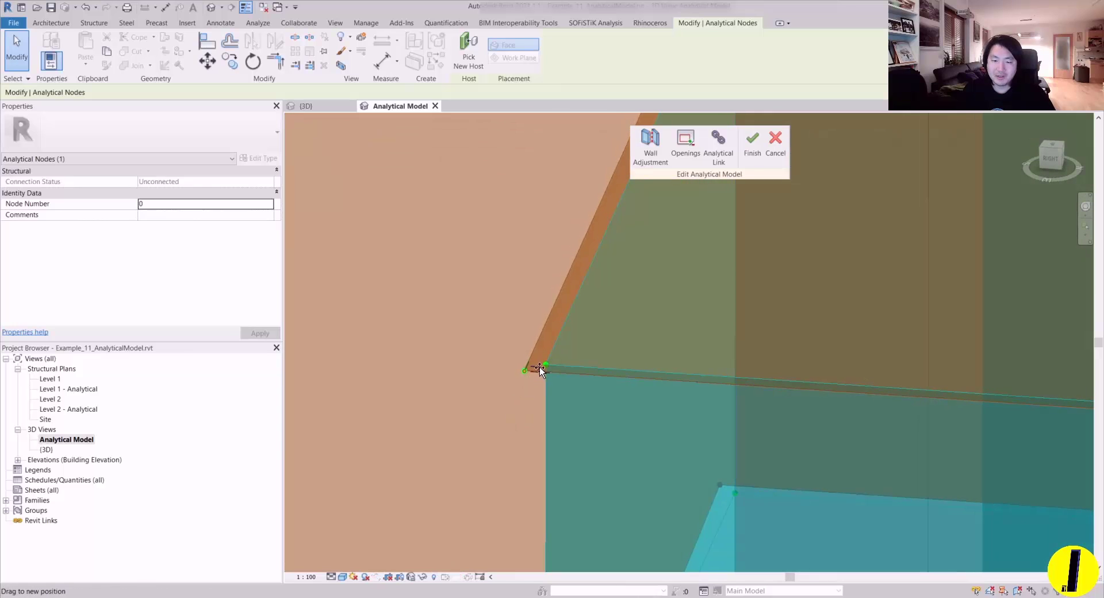
pyautogui.moveTo(540, 368); pyautogui.dragTo(558, 361)
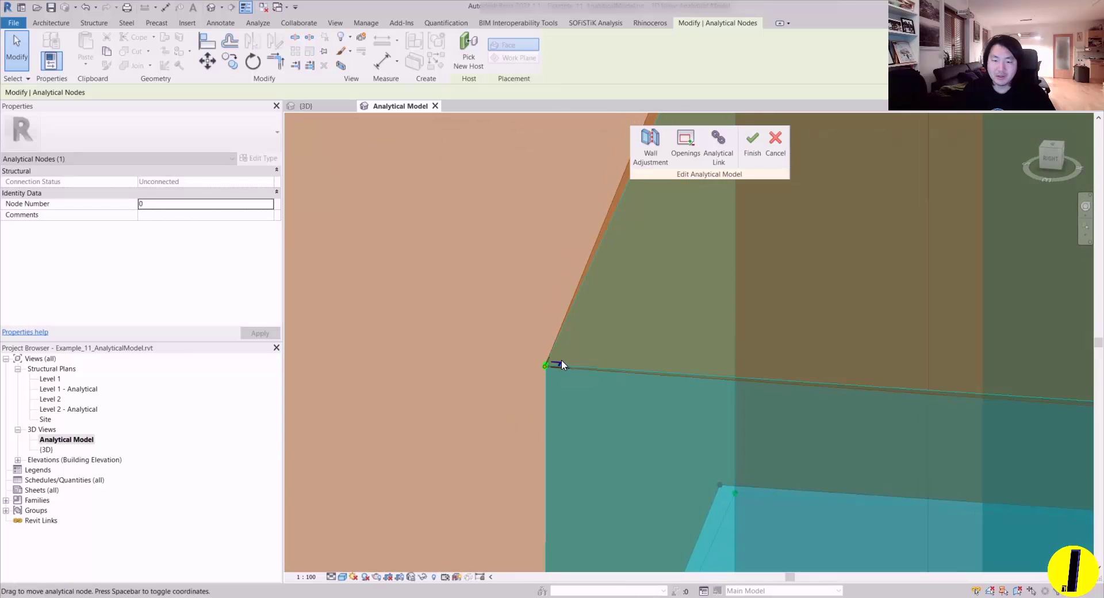
pyautogui.scroll(2, 559, 358)
pyautogui.press('Escape')
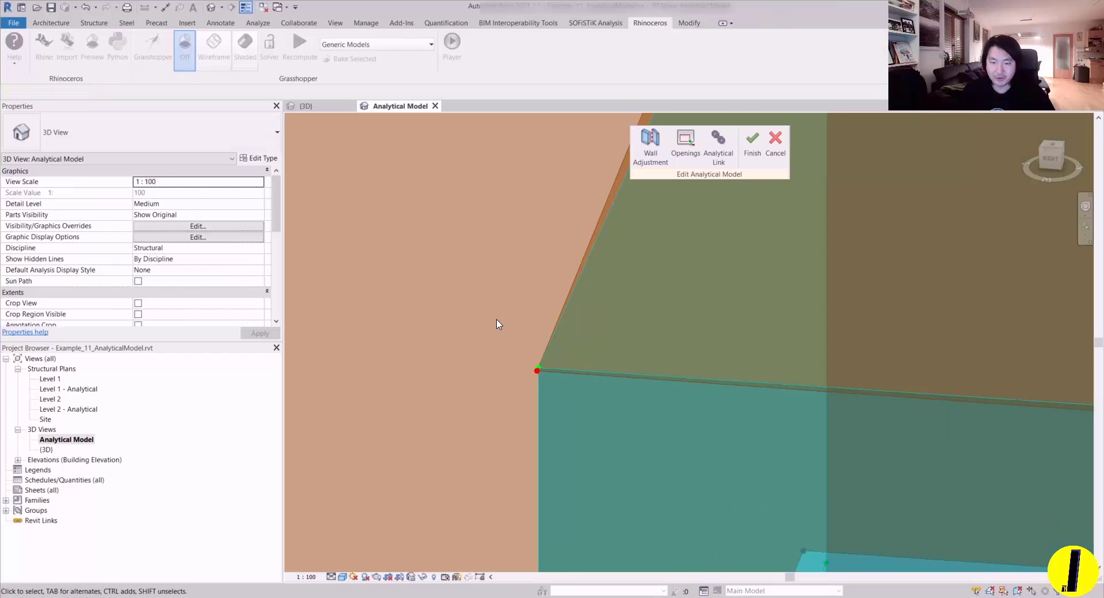
pyautogui.click(751, 151)
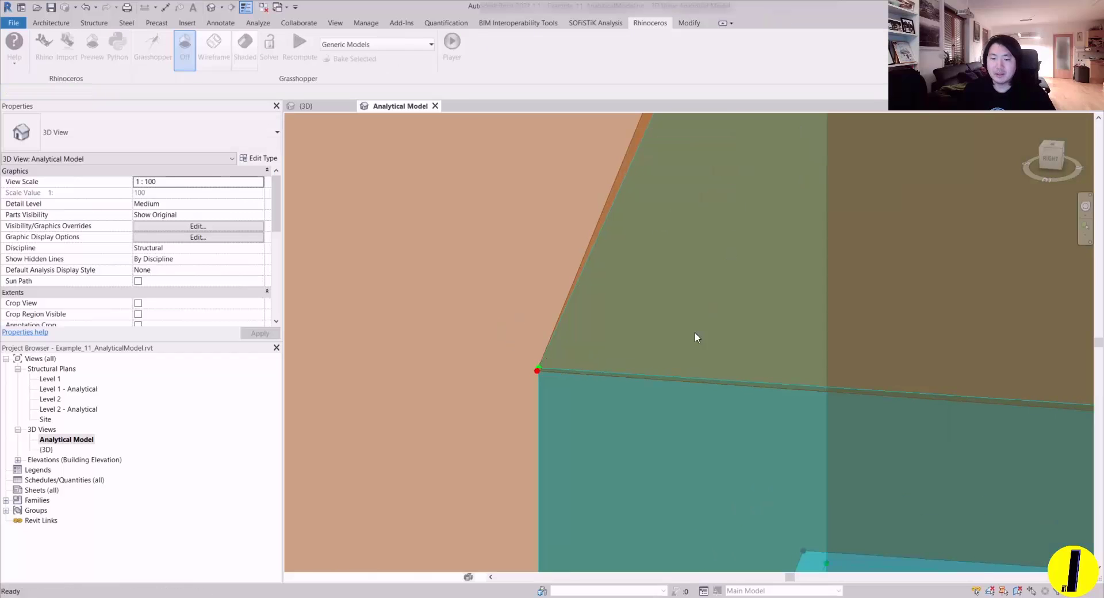
# - Inspect the connected and unconnected nodes around the core and across the floors of the analytical model from several sides
pyautogui.scroll(-2, 608, 339)
pyautogui.keyDown('shift'); pyautogui.moveTo(608, 341); pyautogui.dragTo(665, 353, button='middle'); pyautogui.keyUp('shift')
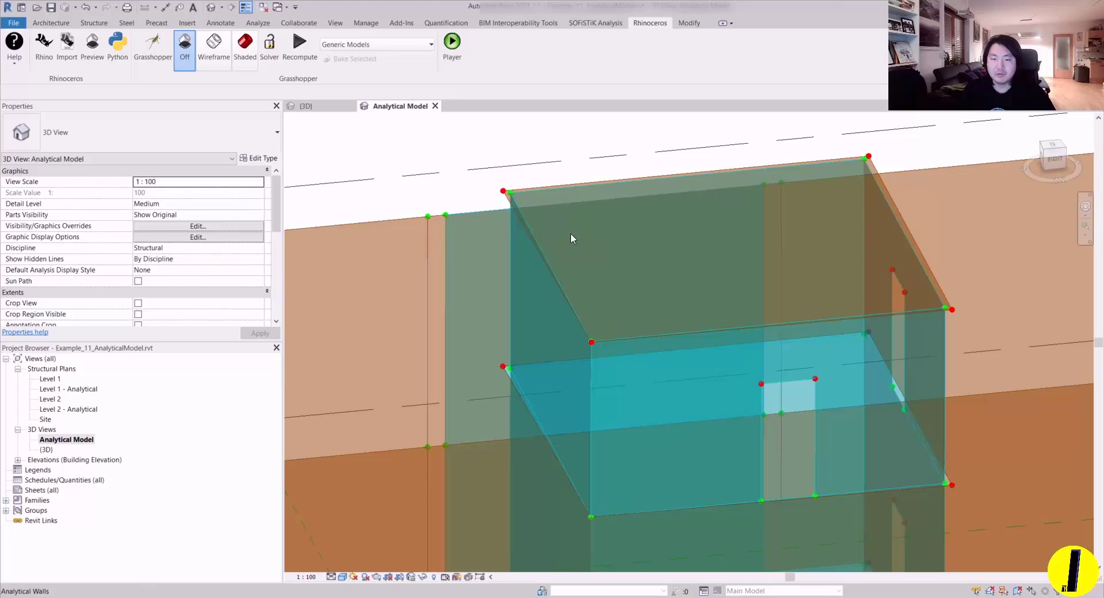
pyautogui.moveTo(577, 233); pyautogui.dragTo(578, 225, button='middle')
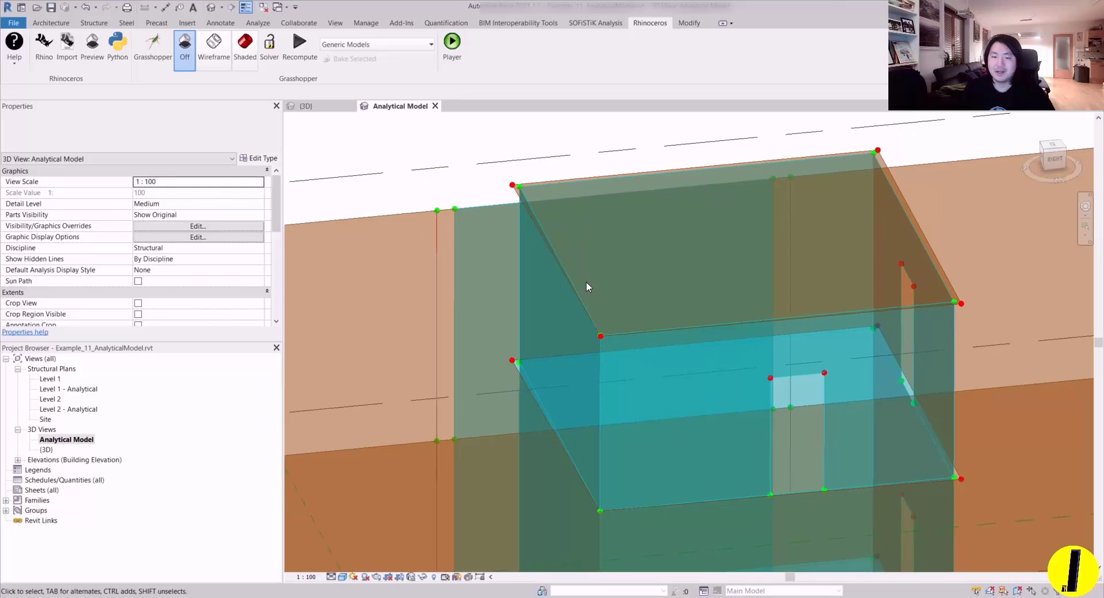
pyautogui.moveTo(596, 292); pyautogui.dragTo(605, 293, button='middle')
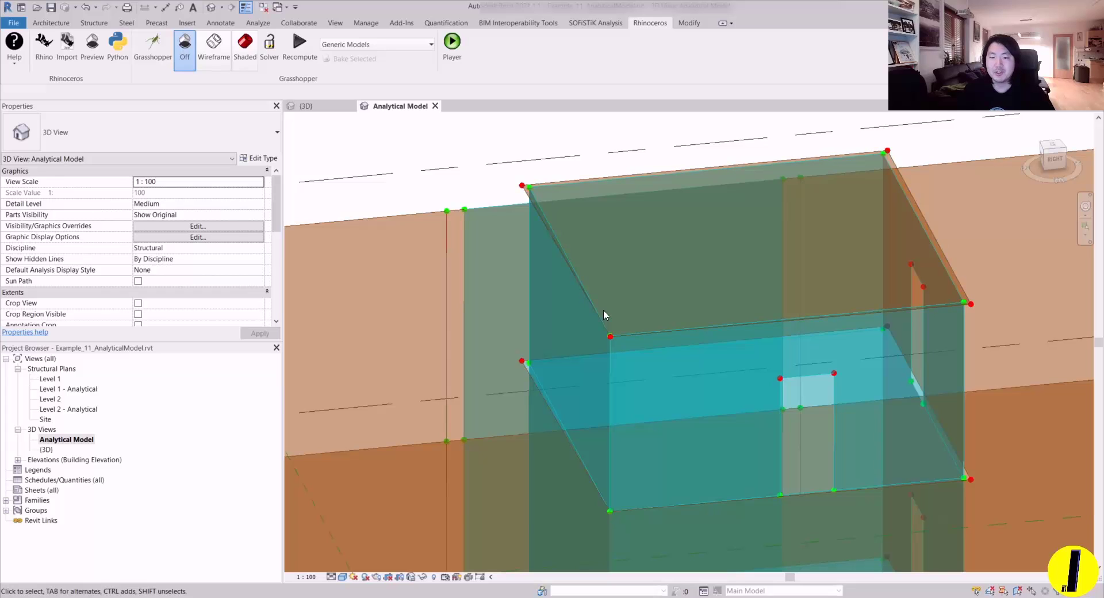
pyautogui.scroll(-4, 602, 308)
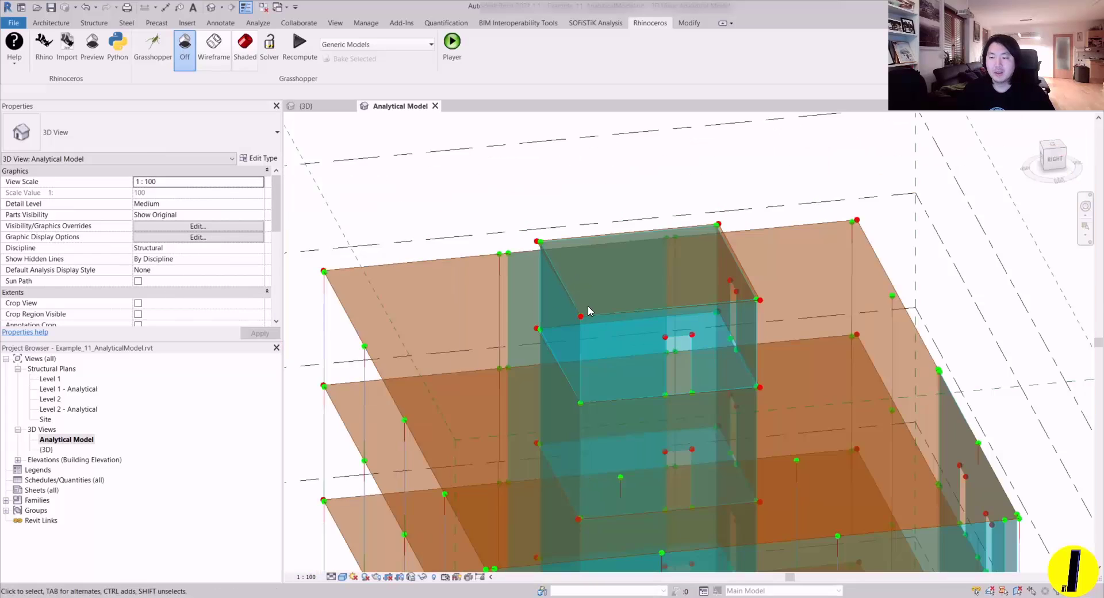
pyautogui.scroll(-3, 588, 310)
pyautogui.keyDown('shift'); pyautogui.moveTo(581, 330); pyautogui.dragTo(666, 325, button='middle'); pyautogui.keyUp('shift')
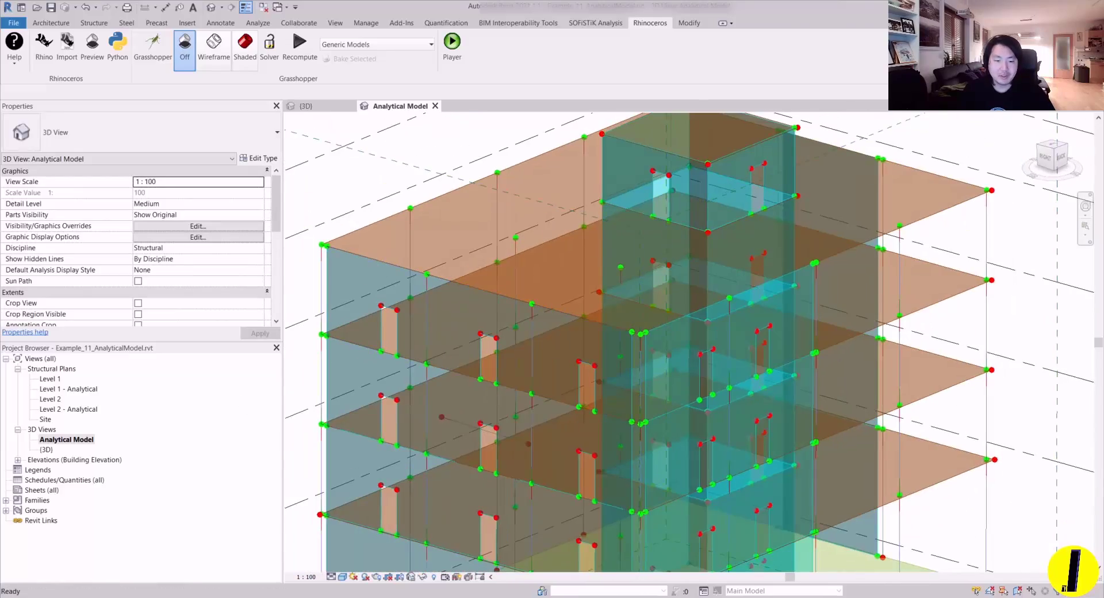
# - Switch to Grasshopper, set the Enable Analytical Model toggle to False, and check the Analytical Model view back in Revit
pyautogui.click(323, 566)
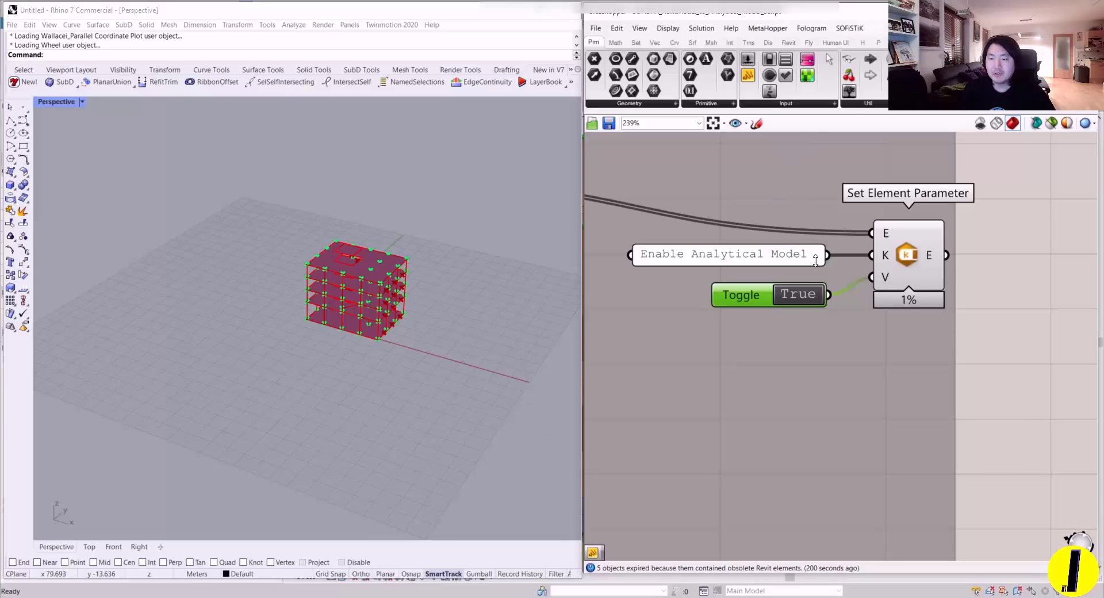
pyautogui.click(802, 295)
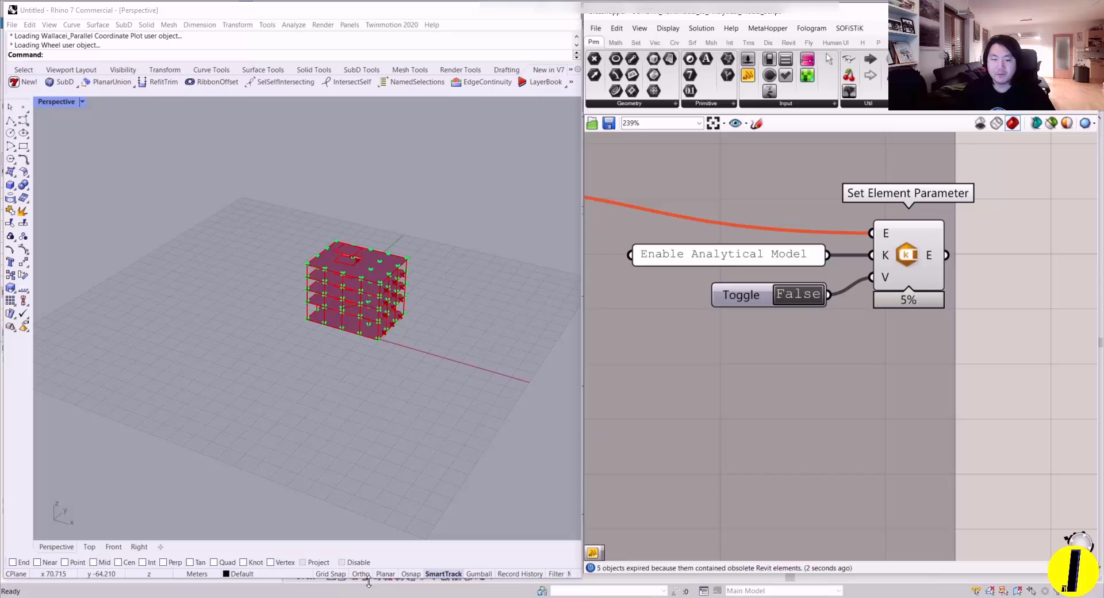
pyautogui.moveTo(368, 582)
pyautogui.click(271, 570)
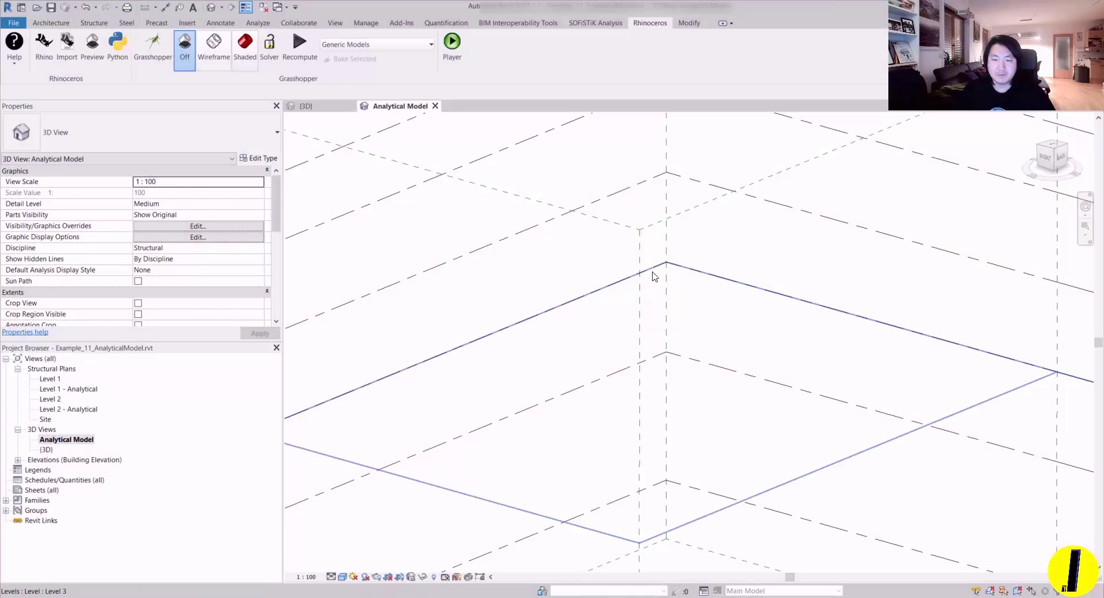
pyautogui.scroll(-2, 617, 263)
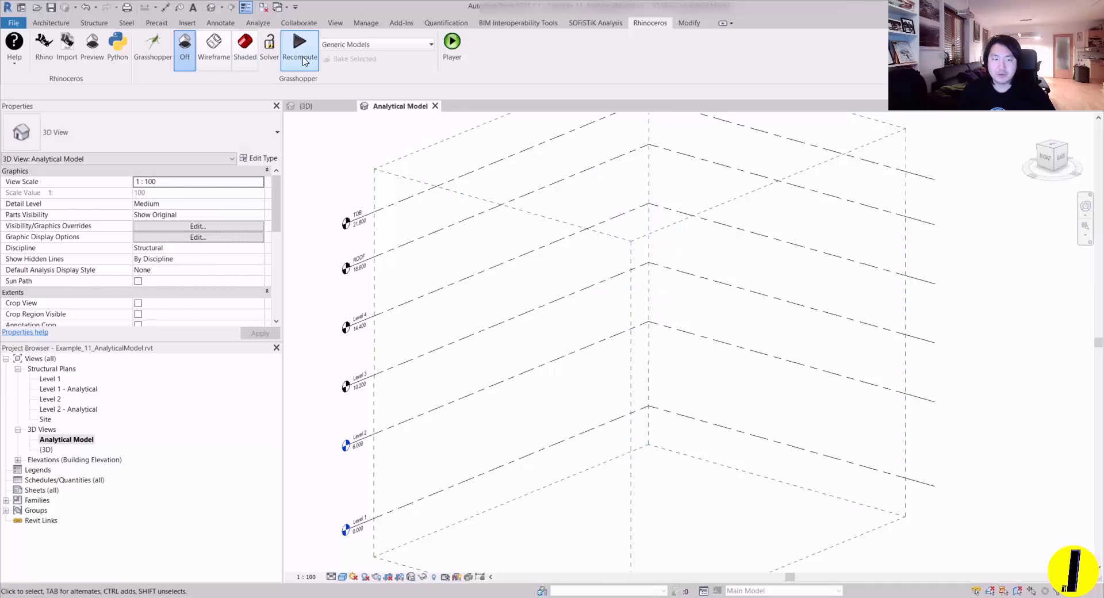
pyautogui.keyDown('shift'); pyautogui.moveTo(582, 241); pyautogui.dragTo(671, 242, button='middle'); pyautogui.keyUp('shift')
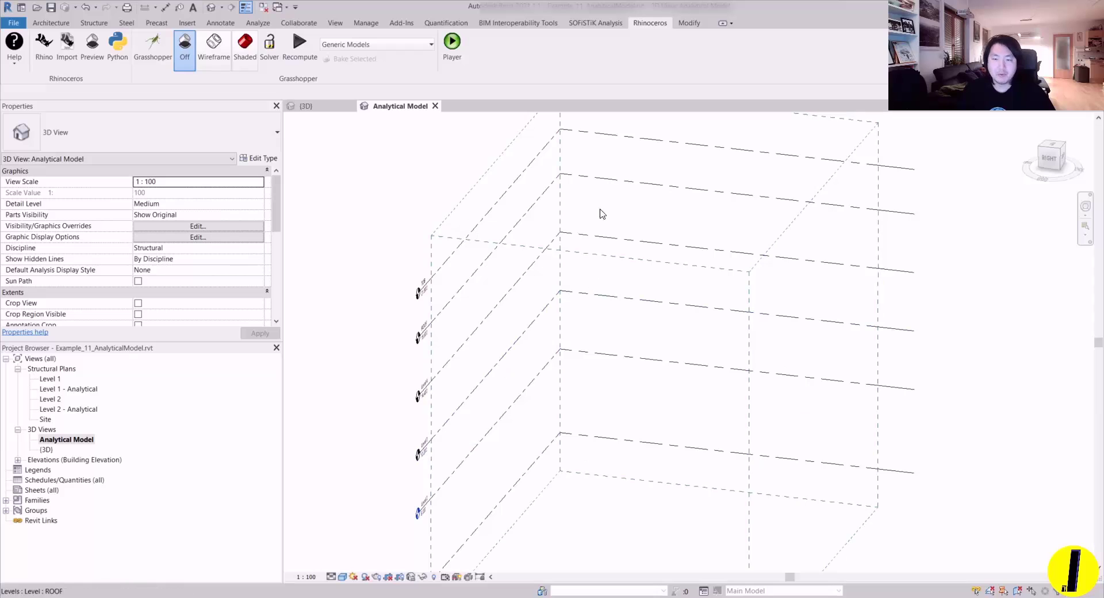
# - Open the default {3D} view and inspect the physical building model around the facade and the inclined beam
pyautogui.doubleClick(55, 451)
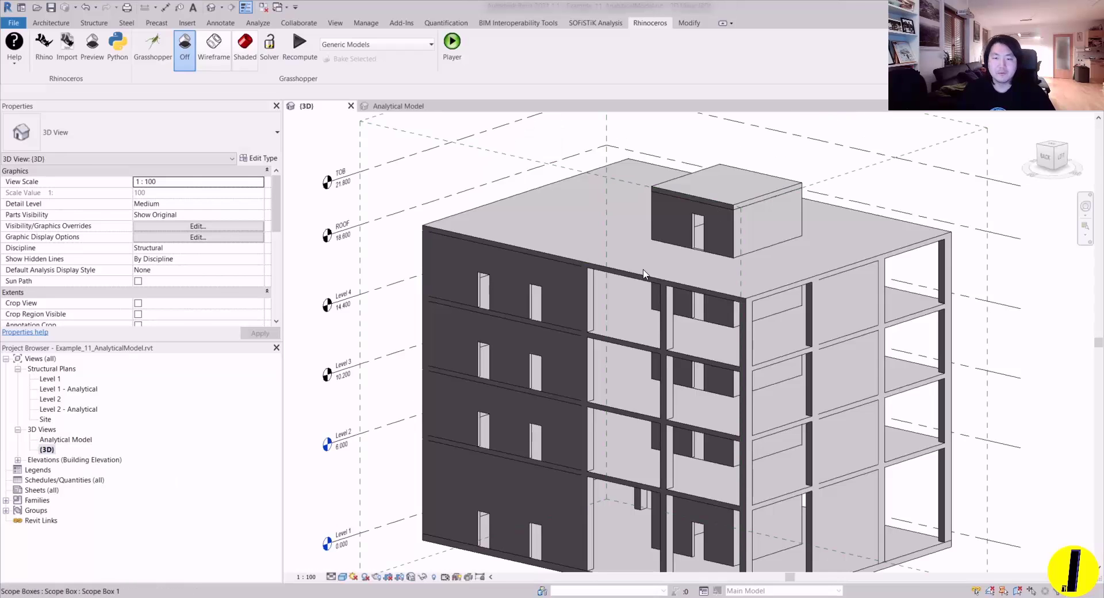
pyautogui.keyDown('shift'); pyautogui.moveTo(719, 259); pyautogui.dragTo(644, 310, button='middle'); pyautogui.keyUp('shift')
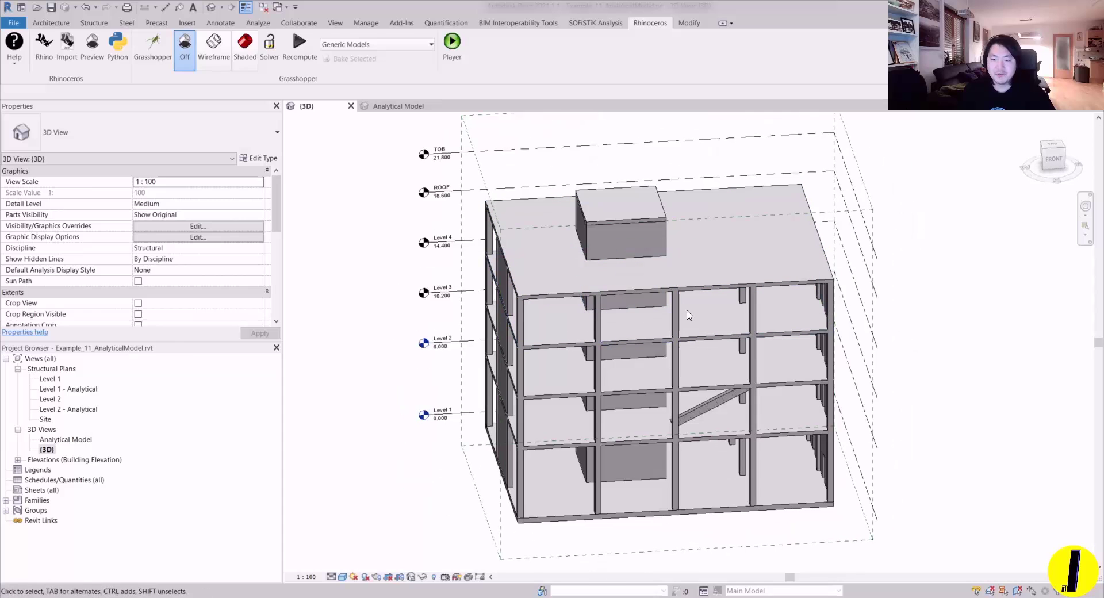
pyautogui.click(667, 316)
pyautogui.scroll(4, 696, 317)
pyautogui.scroll(1, 776, 317)
pyautogui.keyDown('shift'); pyautogui.moveTo(776, 316); pyautogui.dragTo(698, 213, button='middle'); pyautogui.keyUp('shift')
pyautogui.scroll(-1, 697, 212)
pyautogui.press('Escape')
# - Switch to Grasshopper and move the loose component beside the En-Disable_Analytical_Model group closer to the group
pyautogui.moveTo(270, 595)
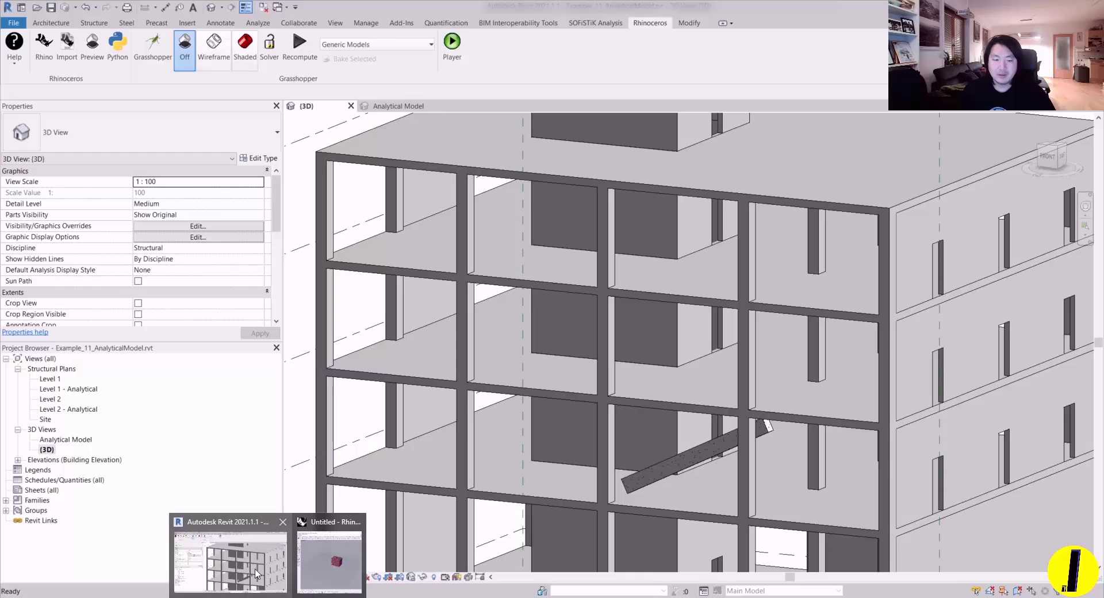
pyautogui.click(345, 561)
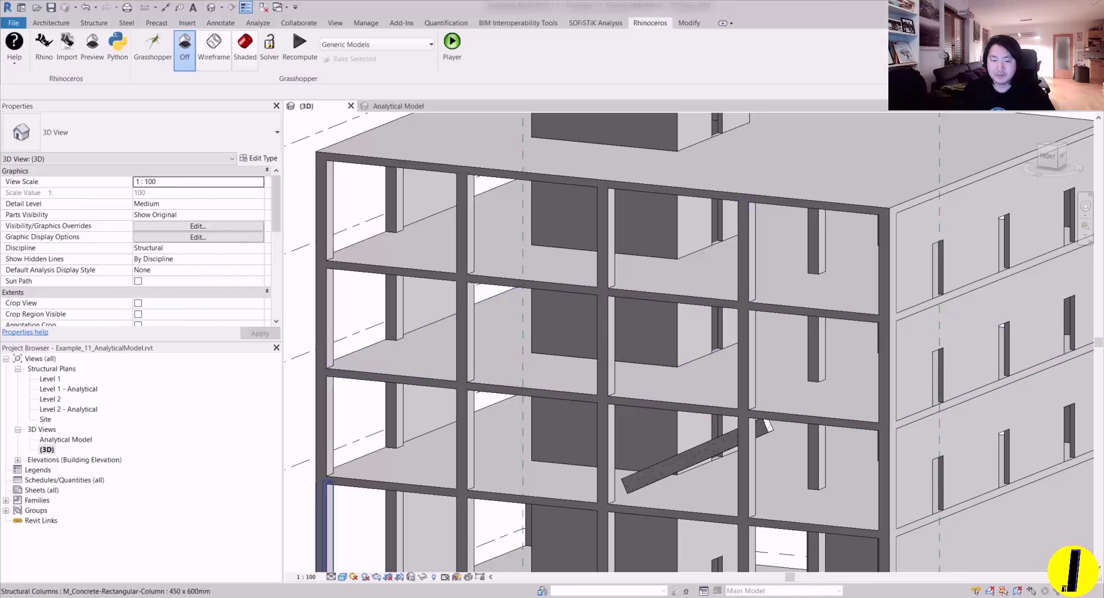
pyautogui.moveTo(270, 595)
pyautogui.click(324, 569)
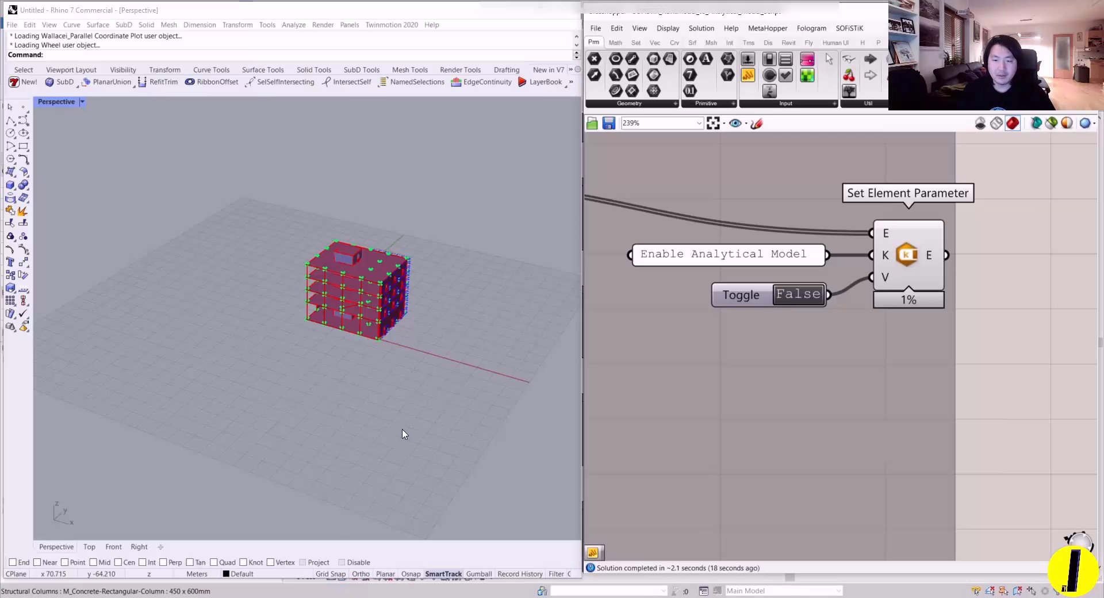
pyautogui.scroll(-12, 774, 305)
pyautogui.moveTo(845, 303); pyautogui.dragTo(870, 251, button='right')
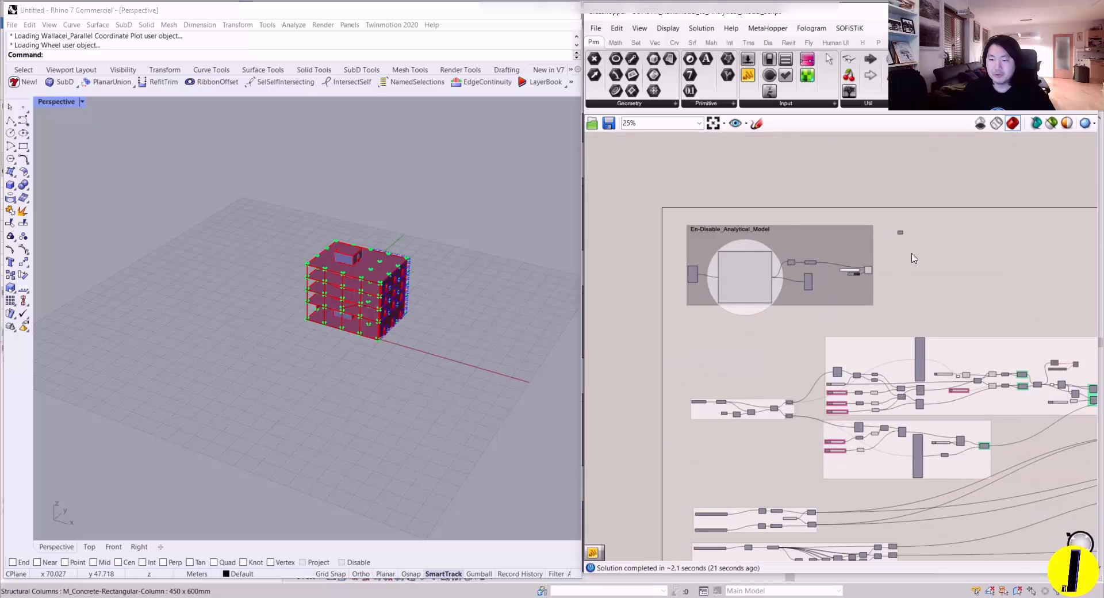
pyautogui.scroll(8, 905, 239)
pyautogui.scroll(3, 904, 210)
pyautogui.moveTo(866, 214); pyautogui.dragTo(765, 176)
pyautogui.scroll(-6, 817, 250)
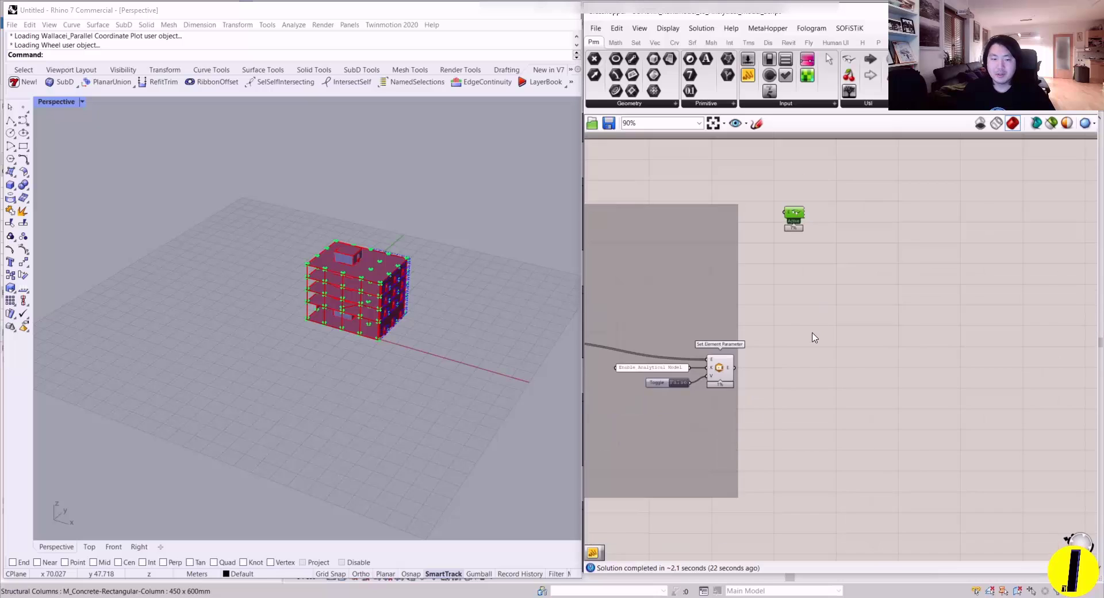
# - Go to the wall query group of the definition and limit the geometry preview to selected components only
pyautogui.moveTo(673, 535); pyautogui.dragTo(805, 322, button='right')
pyautogui.scroll(-2, 786, 412)
pyautogui.scroll(4, 748, 368)
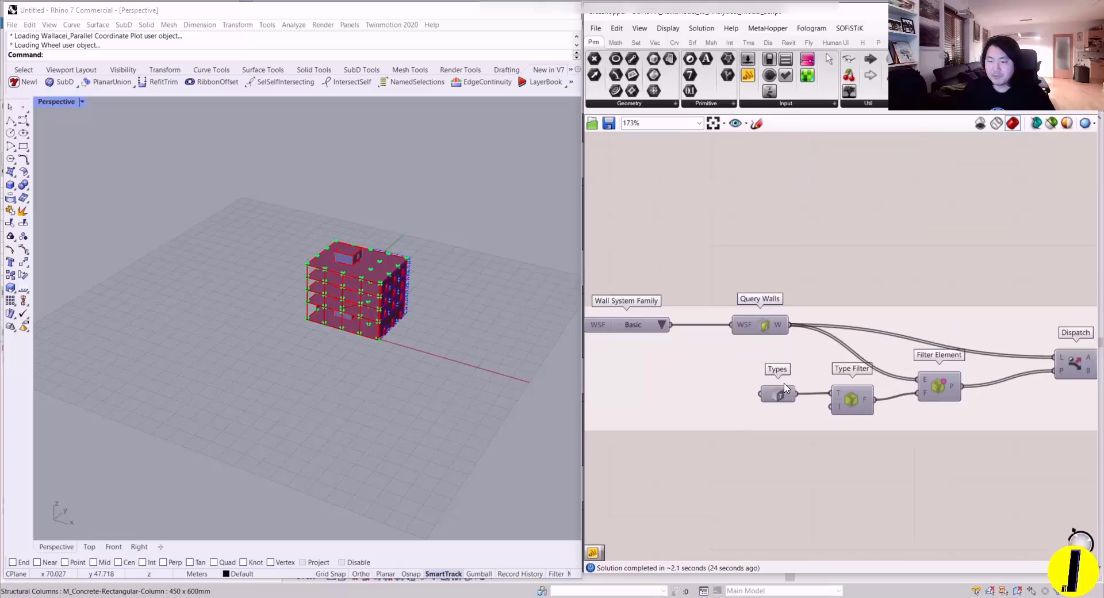
pyautogui.moveTo(747, 368); pyautogui.dragTo(769, 370, button='right')
pyautogui.scroll(3, 687, 329)
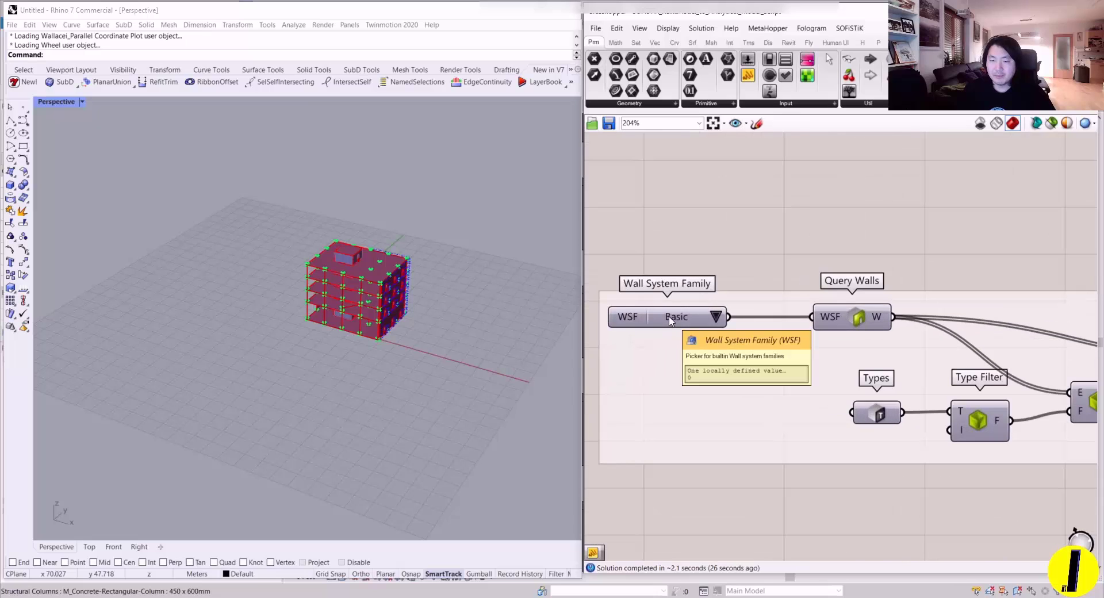
pyautogui.click(1052, 124)
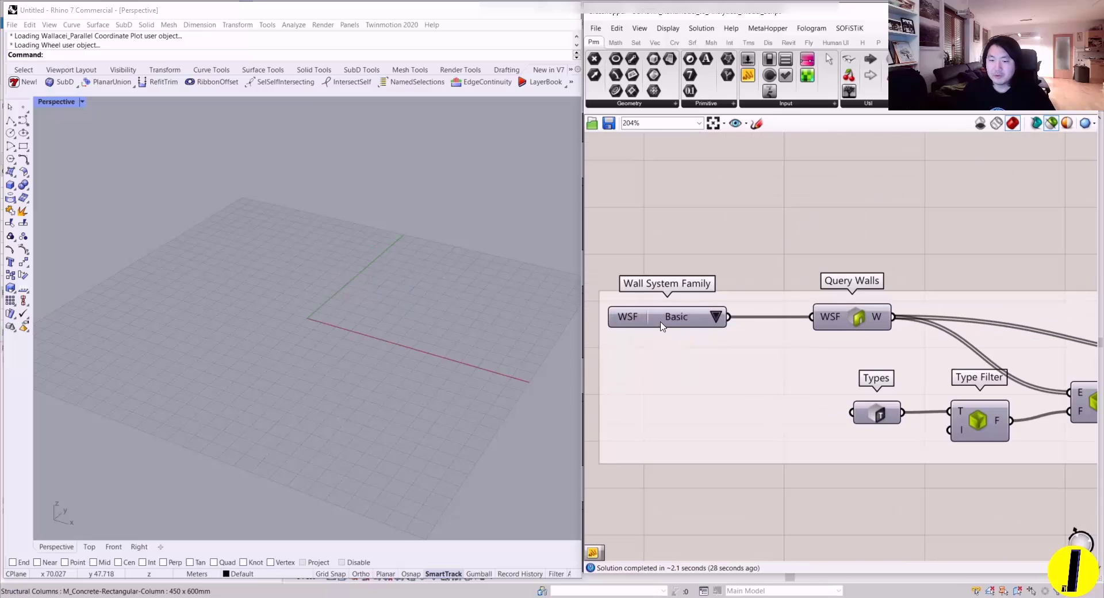
pyautogui.click(661, 326)
pyautogui.click(691, 240)
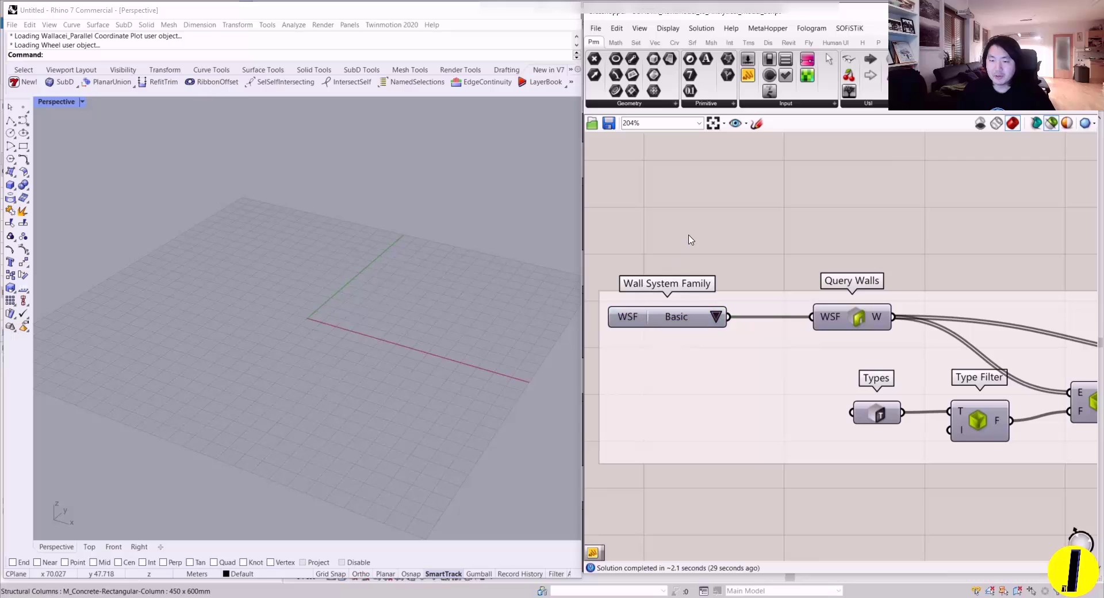
# - Trace the wall filtering from the Wall System Family picker through Query Walls to the Filter Element component
pyautogui.click(679, 325)
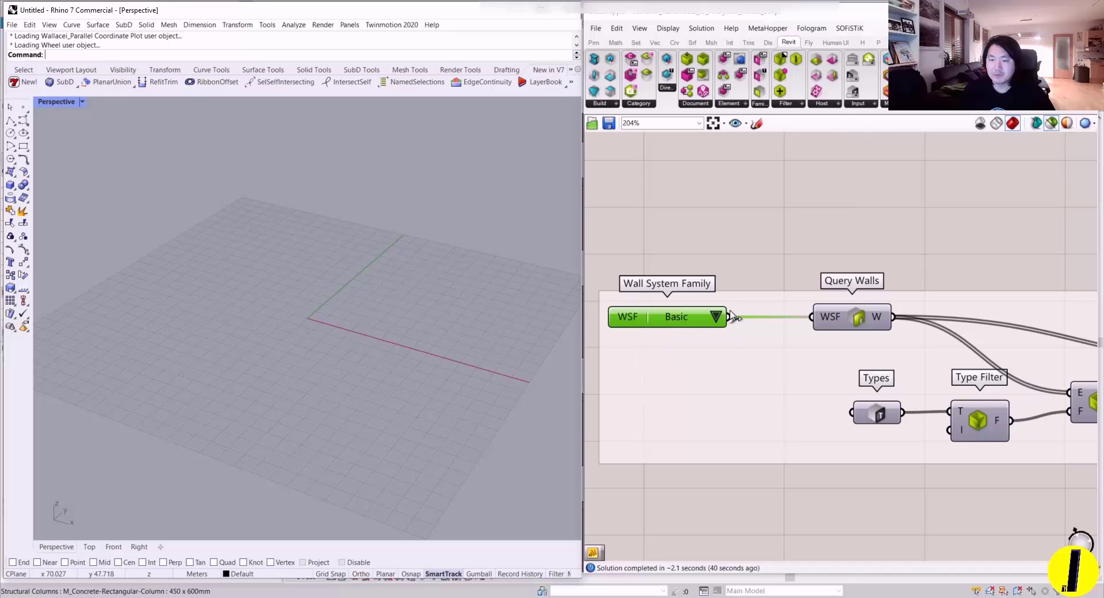
pyautogui.moveTo(820, 299); pyautogui.dragTo(747, 297, button='right')
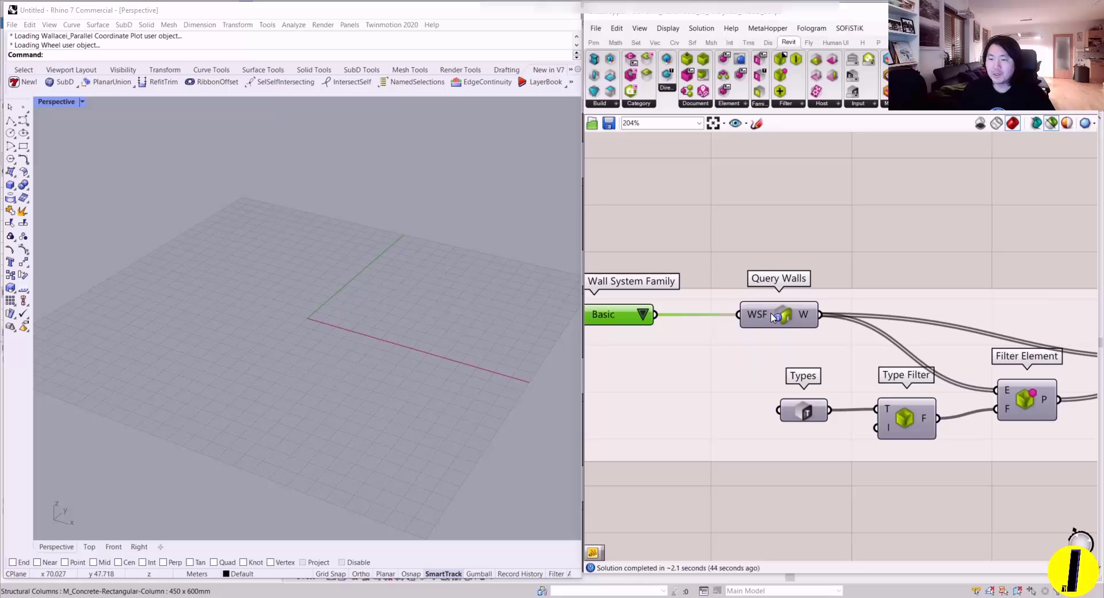
pyautogui.scroll(-2, 772, 318)
pyautogui.moveTo(885, 375)
pyautogui.mouseDown()
pyautogui.moveTo(879, 351)
pyautogui.moveTo(883, 374)
pyautogui.mouseUp()
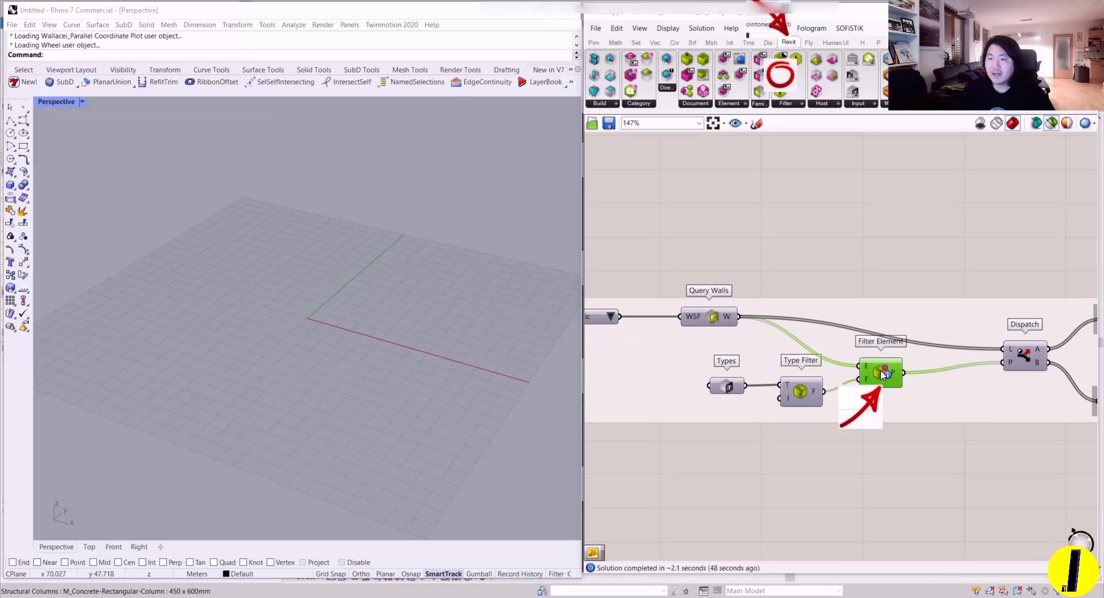
# - Check which wall type is chosen in the Types parameter that feeds the Type Filter
pyautogui.rightClick(726, 385)
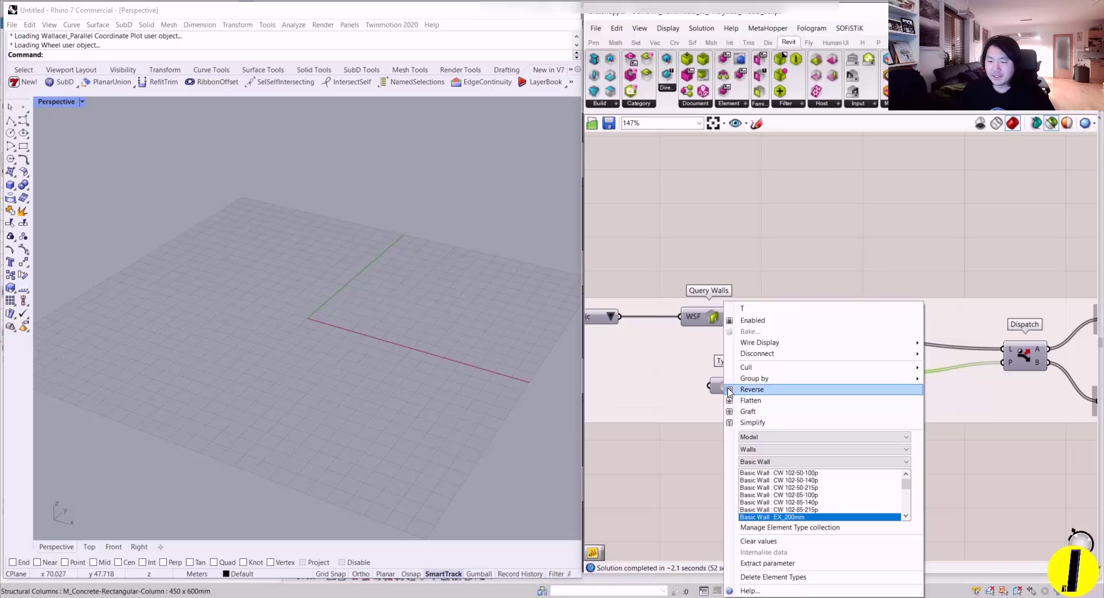
pyautogui.click(698, 500)
pyautogui.scroll(3, 740, 398)
pyautogui.rightClick(718, 375)
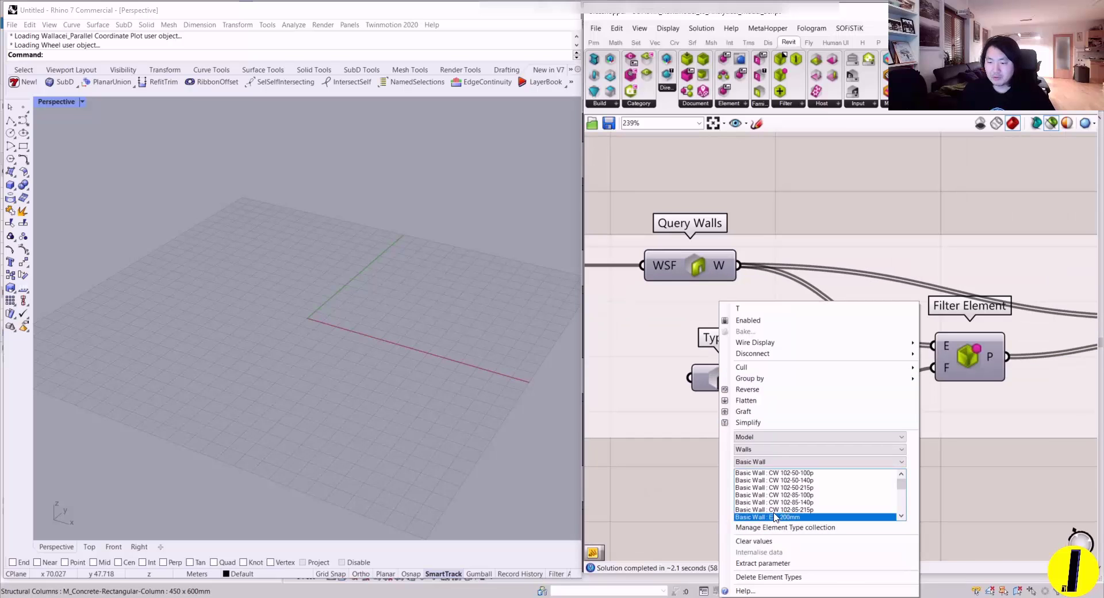
pyautogui.click(699, 502)
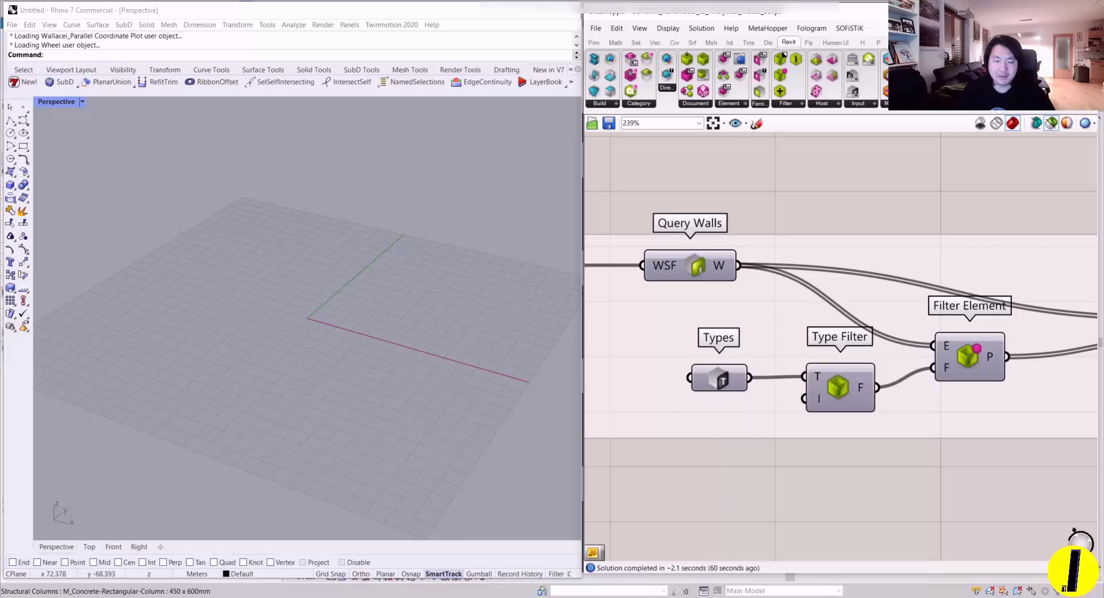
# - Switch to Revit and select the Level 4 exterior wall with the door openings to check its wall type
pyautogui.click(226, 553)
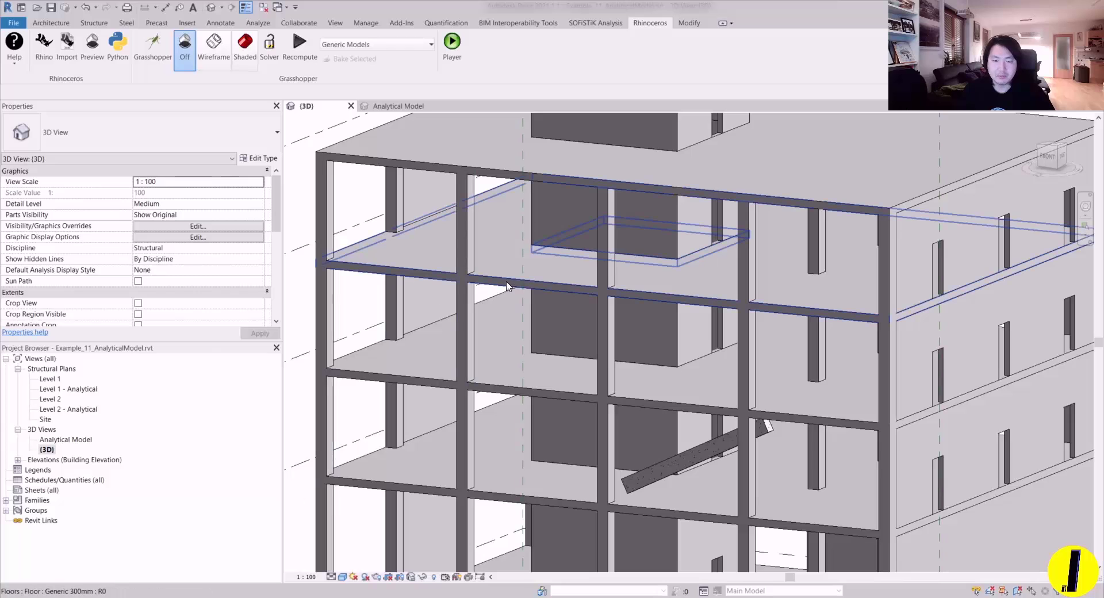
pyautogui.scroll(-2, 816, 286)
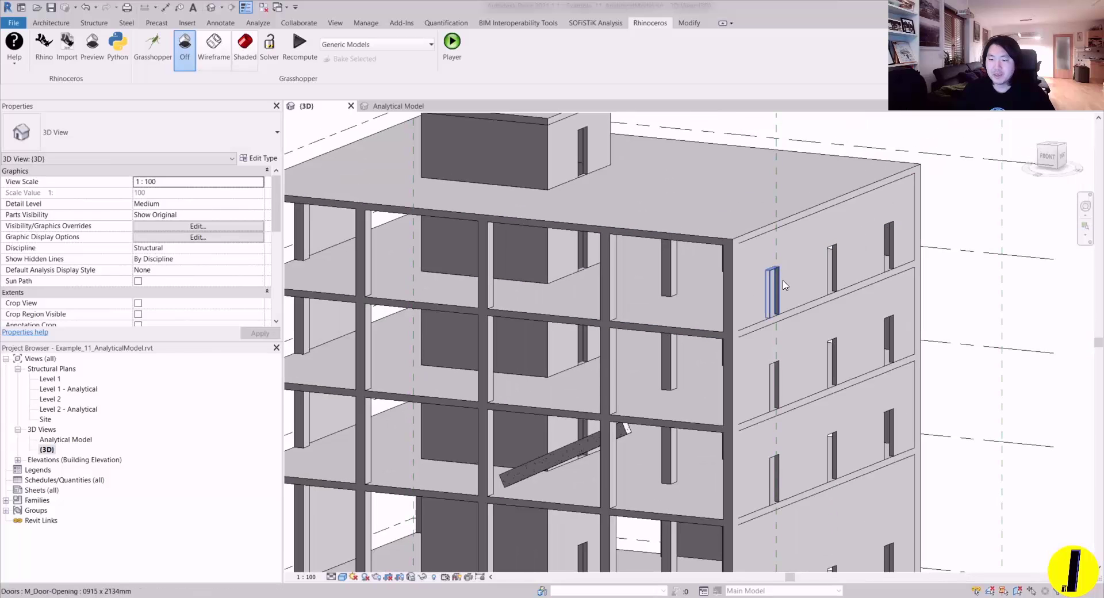
pyautogui.click(791, 310)
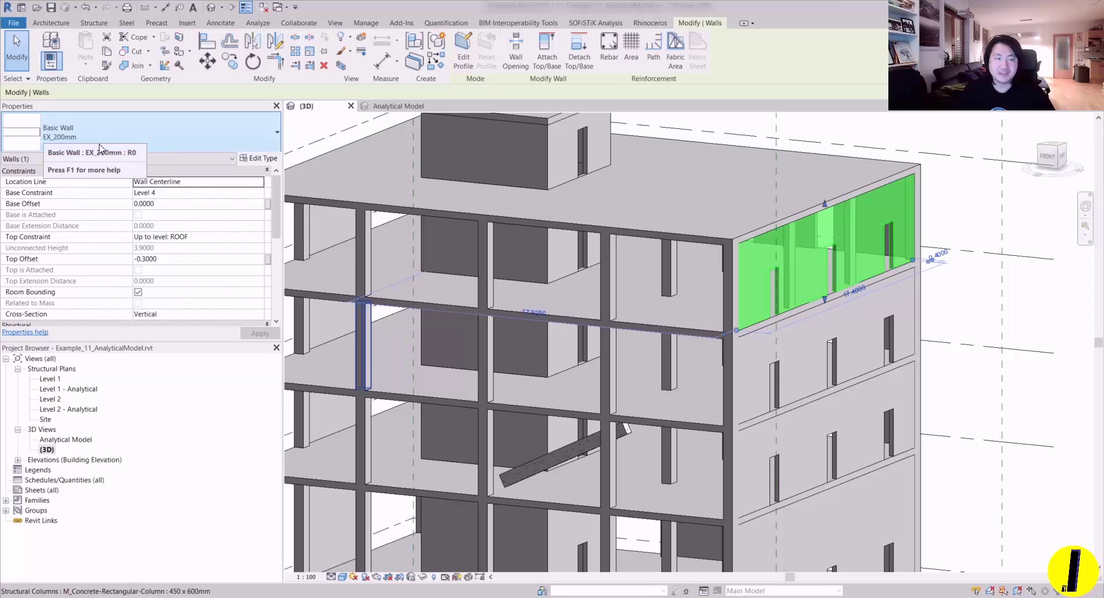
# - Check the wall type of the core wall on Level 4, clear the selection, and return to Grasshopper
pyautogui.keyDown('shift'); pyautogui.moveTo(517, 276); pyautogui.dragTo(783, 345, button='middle'); pyautogui.keyUp('shift')
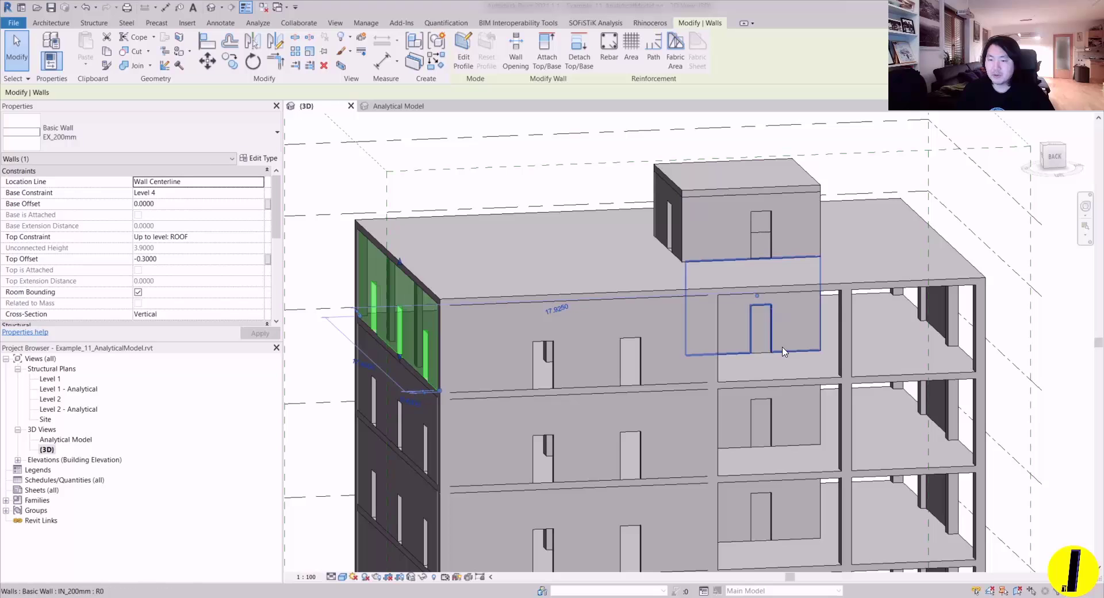
pyautogui.click(784, 352)
pyautogui.scroll(3, 784, 352)
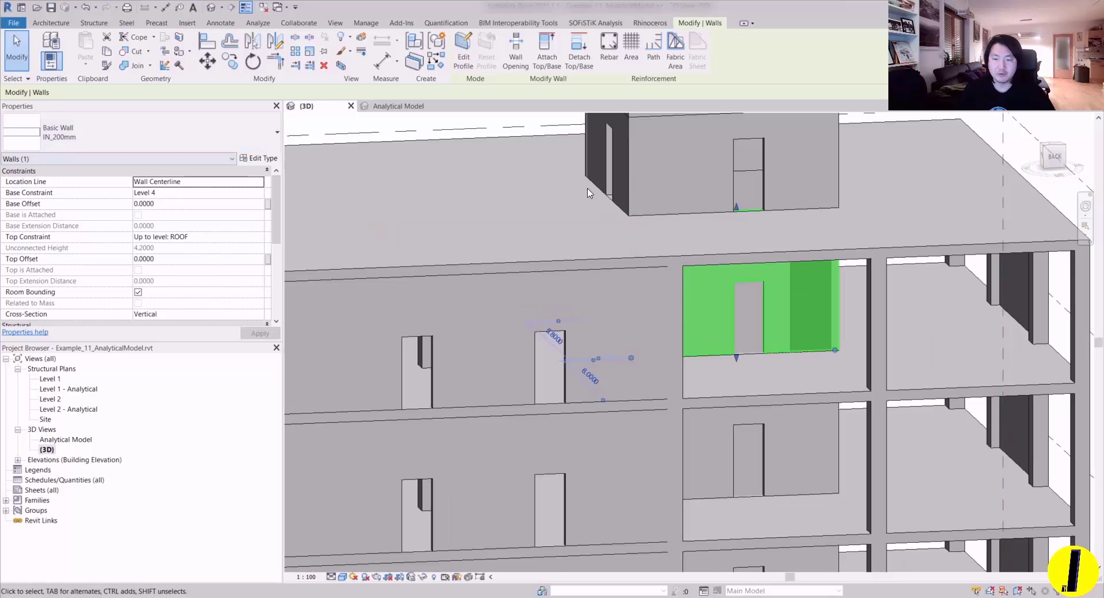
pyautogui.keyDown('shift'); pyautogui.moveTo(763, 283); pyautogui.dragTo(725, 306, button='middle'); pyautogui.keyUp('shift')
pyautogui.press('Escape')
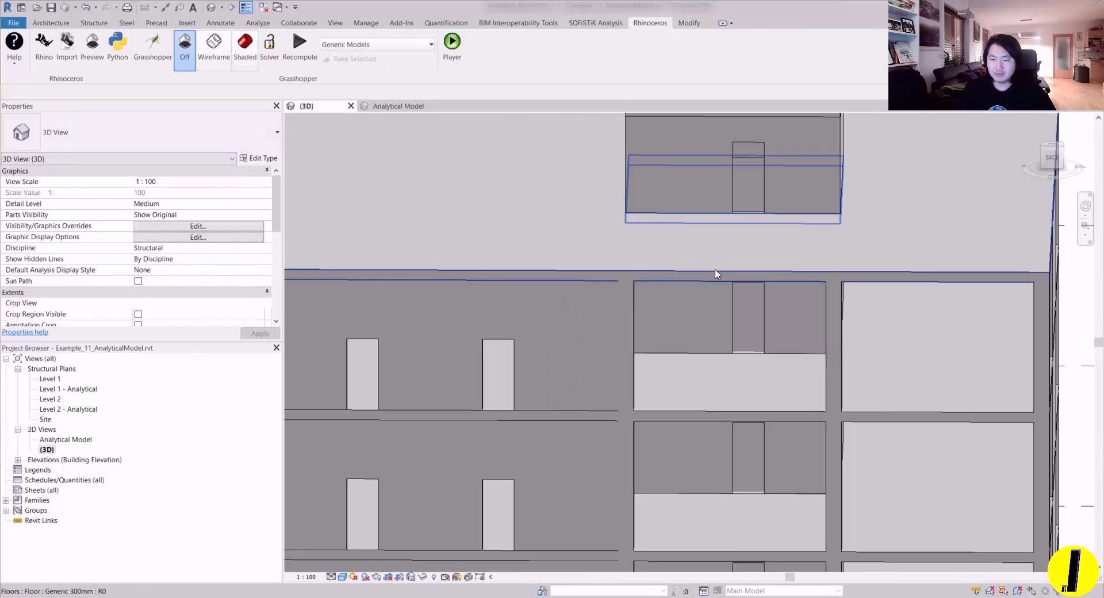
pyautogui.moveTo(271, 597)
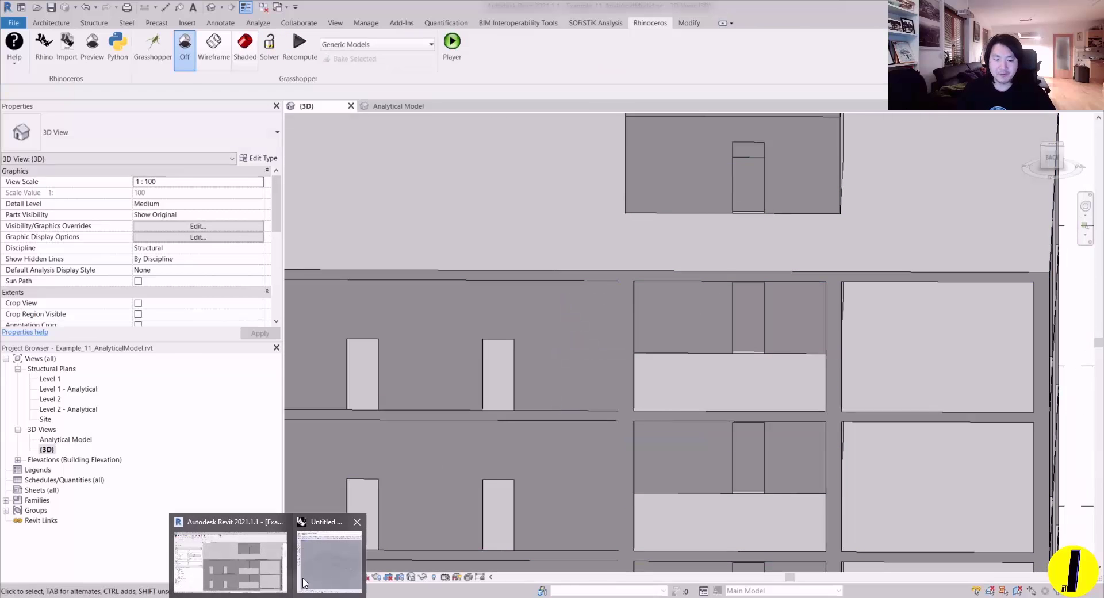
pyautogui.click(330, 553)
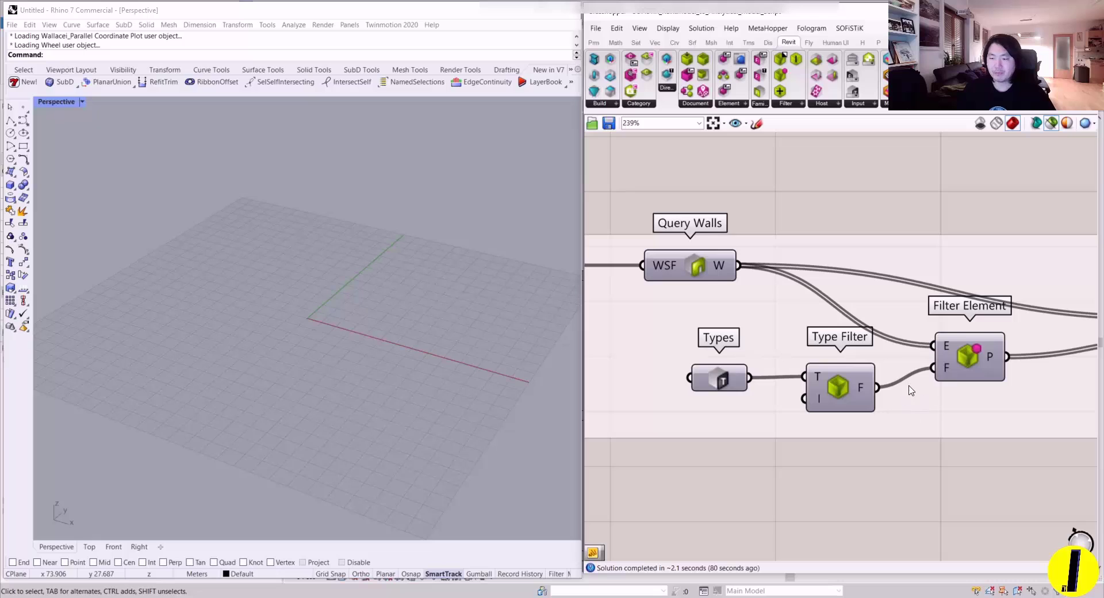
# - Reposition the Filter Element component slightly higher between Type Filter and Dispatch, and follow its output to the EX and IN parameters
pyautogui.moveTo(911, 390); pyautogui.dragTo(838, 404, button='right')
pyautogui.scroll(-2, 825, 415)
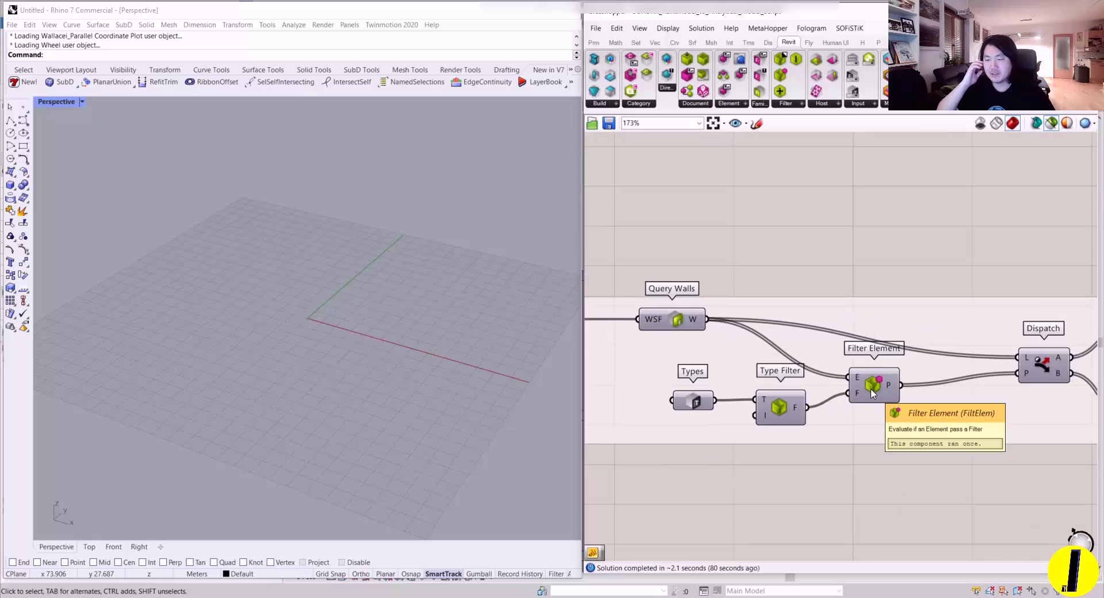
pyautogui.moveTo(873, 393); pyautogui.dragTo(866, 369)
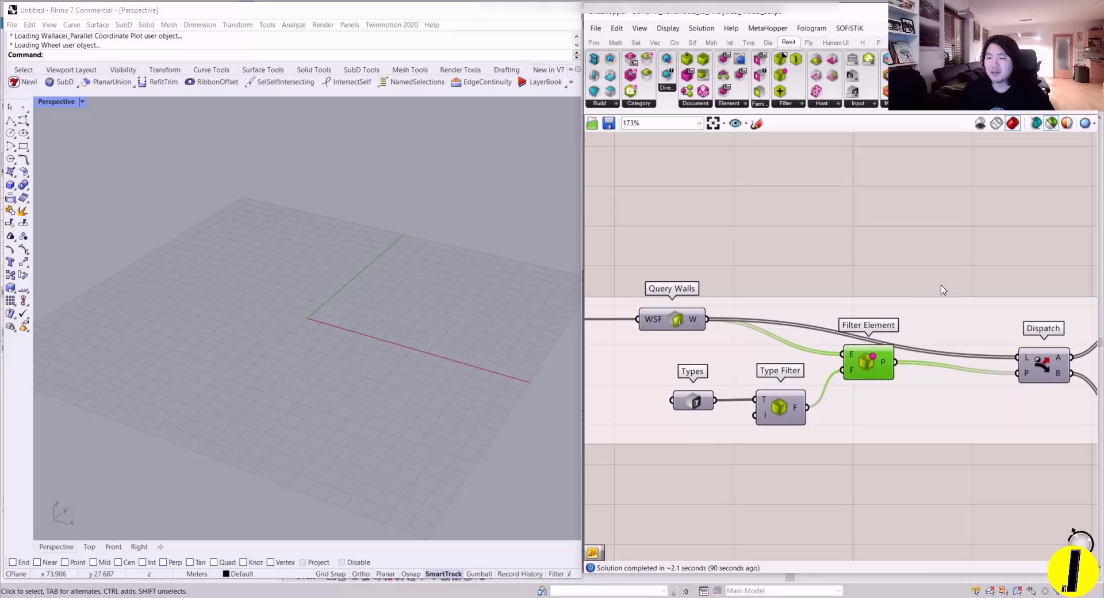
pyautogui.moveTo(942, 283); pyautogui.dragTo(890, 226, button='right')
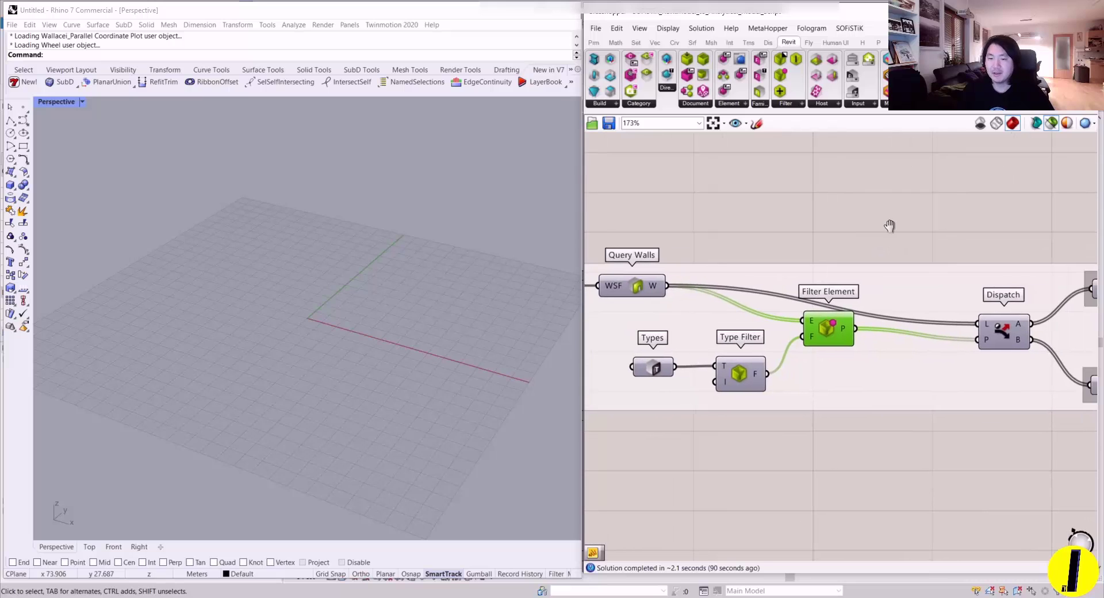
pyautogui.moveTo(784, 276); pyautogui.dragTo(674, 278, button='right')
pyautogui.moveTo(716, 331); pyautogui.dragTo(744, 339)
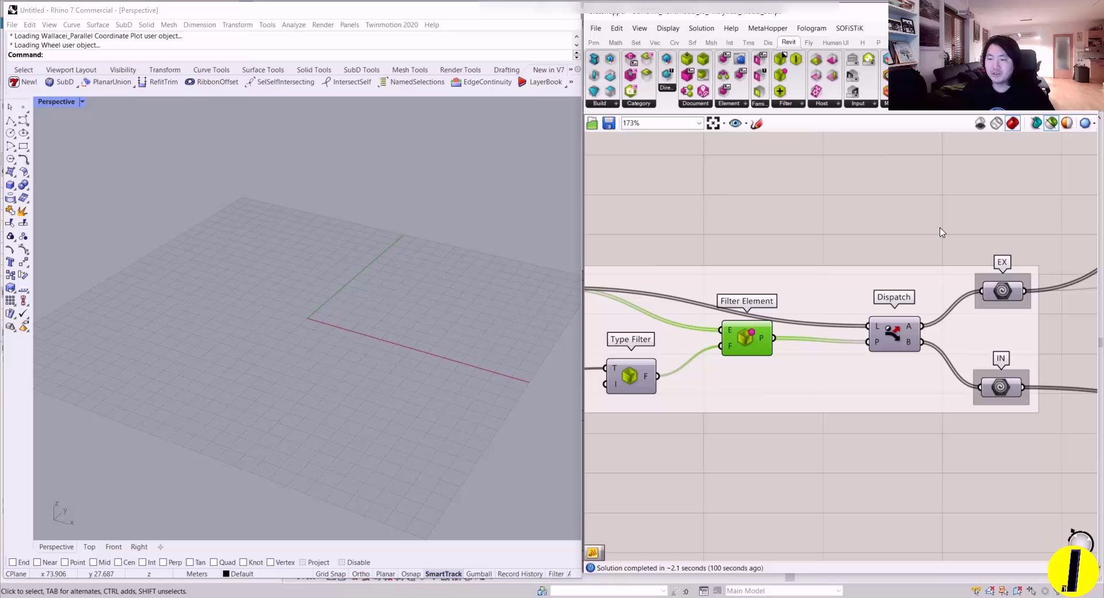
pyautogui.moveTo(347, 322); pyautogui.dragTo(328, 304, button='right')
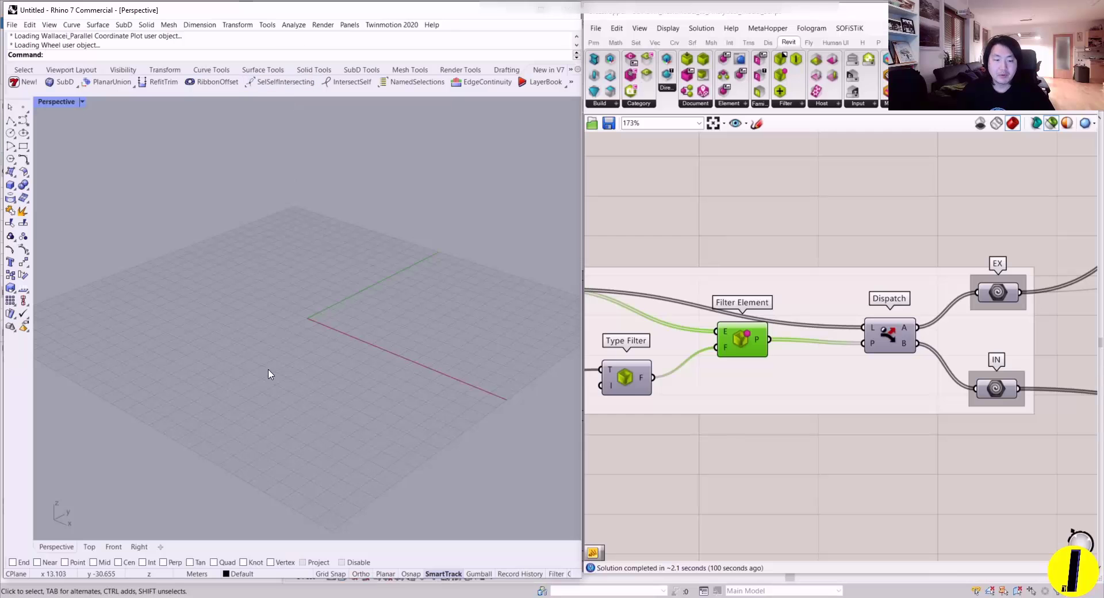
pyautogui.click(529, 15)
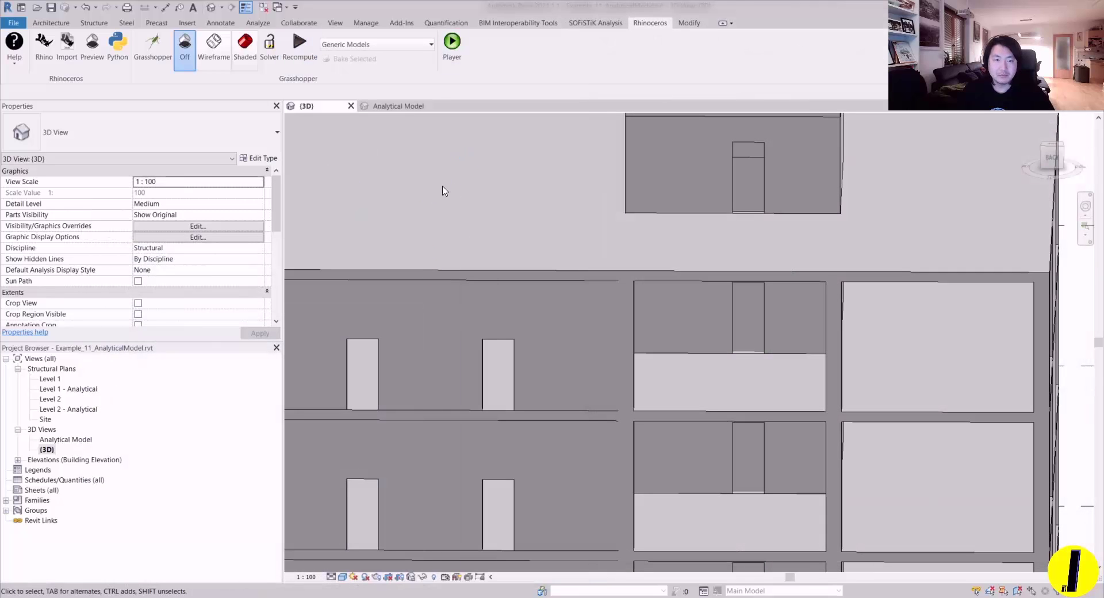
pyautogui.moveTo(268, 597)
pyautogui.click(297, 577)
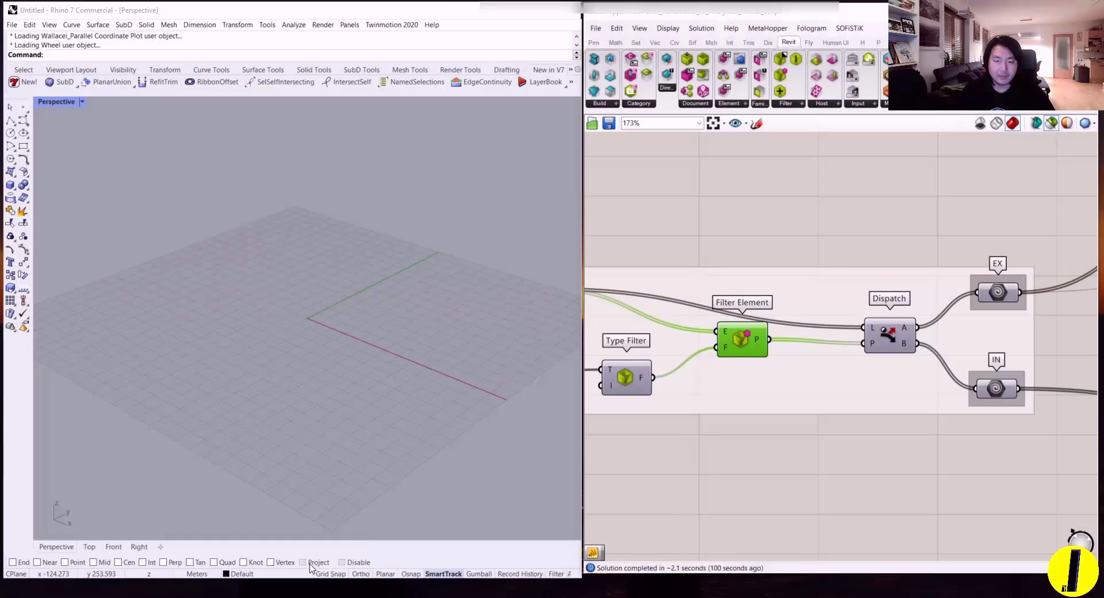
# - Disable the whole block of SOFiSTiK component groups, including Global_Settings, the Structural_Area groups and Support_Positions
pyautogui.scroll(-5, 747, 308)
pyautogui.moveTo(630, 311); pyautogui.dragTo(616, 309, button='right')
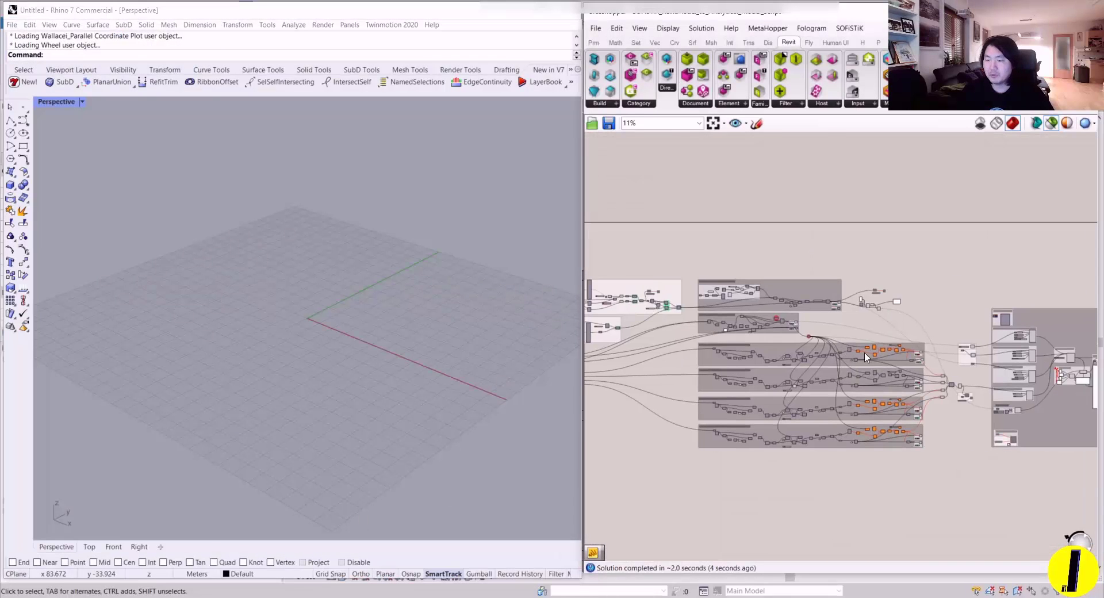
pyautogui.moveTo(1006, 363); pyautogui.dragTo(704, 350, button='right')
pyautogui.scroll(3, 703, 347)
pyautogui.moveTo(660, 199); pyautogui.dragTo(893, 534)
pyautogui.rightClick(905, 215)
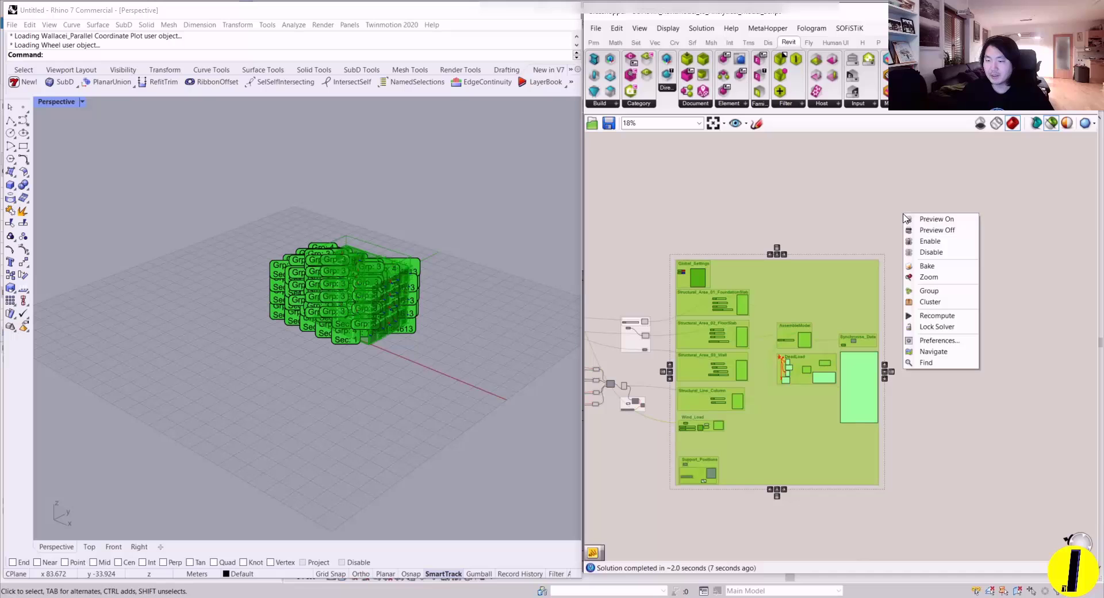
pyautogui.click(936, 255)
# - Return to the wall filtering group and preview the walls held in the EX parameter in the Rhino viewport
pyautogui.moveTo(638, 222); pyautogui.dragTo(1075, 206, button='right')
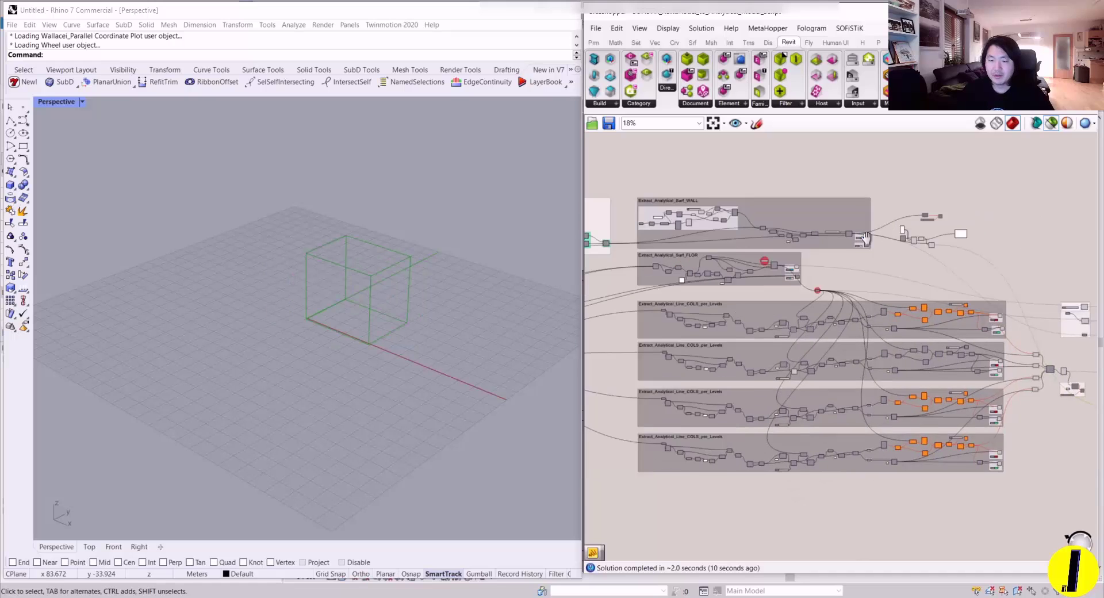
pyautogui.moveTo(609, 275); pyautogui.dragTo(830, 258, button='right')
pyautogui.scroll(10, 829, 257)
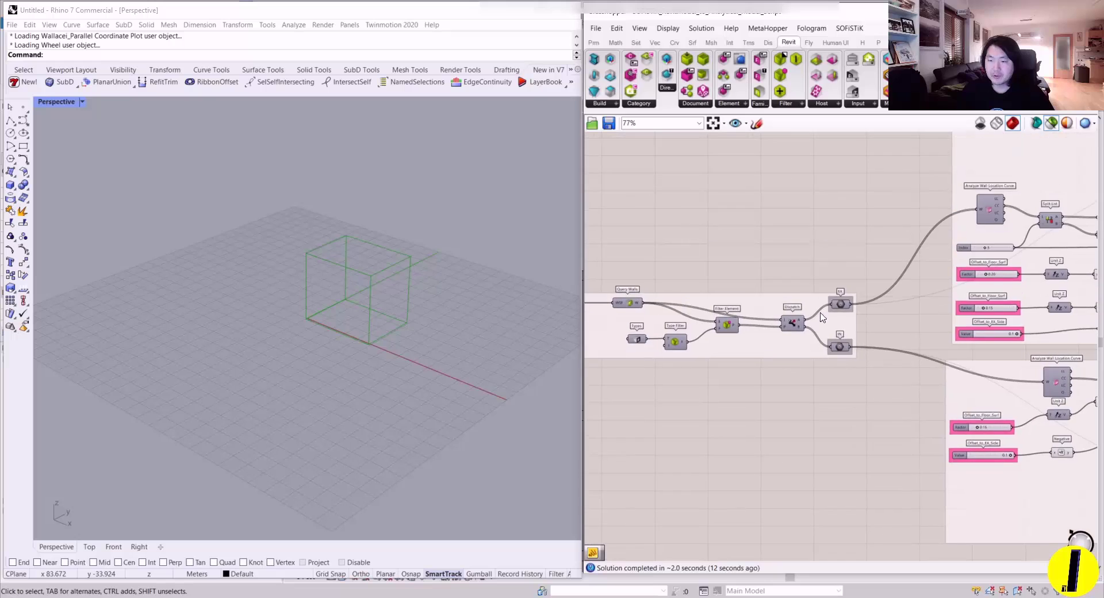
pyautogui.click(866, 308)
pyautogui.scroll(3, 404, 283)
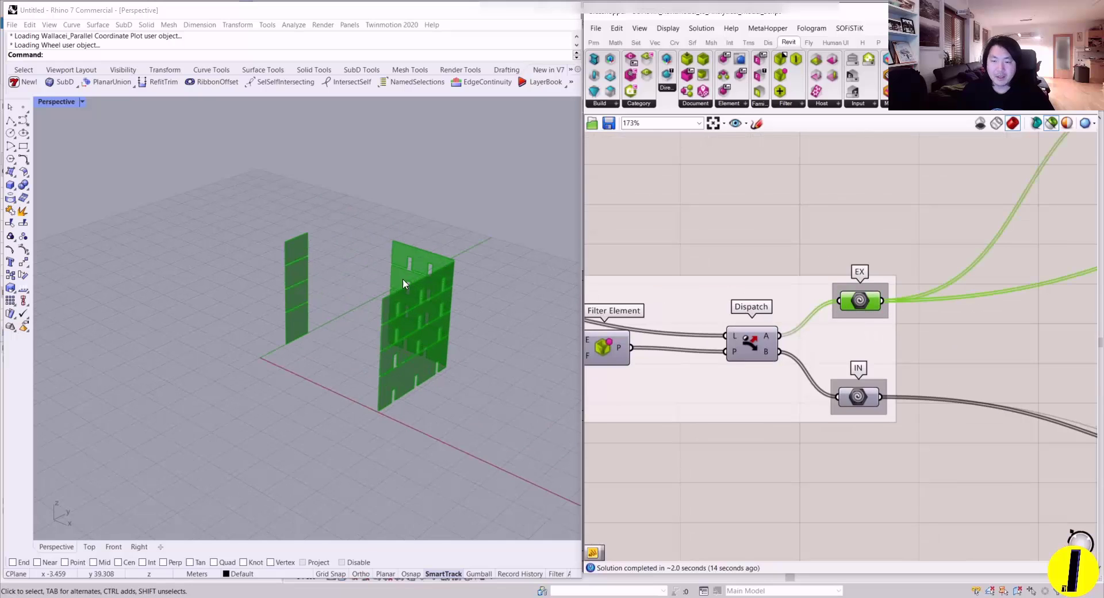
# - Preview all walls passing through the Dispatch component and trace its inputs back to Query Walls
pyautogui.moveTo(633, 341); pyautogui.dragTo(848, 291, button='right')
pyautogui.scroll(1, 800, 349)
pyautogui.click(792, 351)
pyautogui.click(765, 368)
pyautogui.scroll(-2, 601, 332)
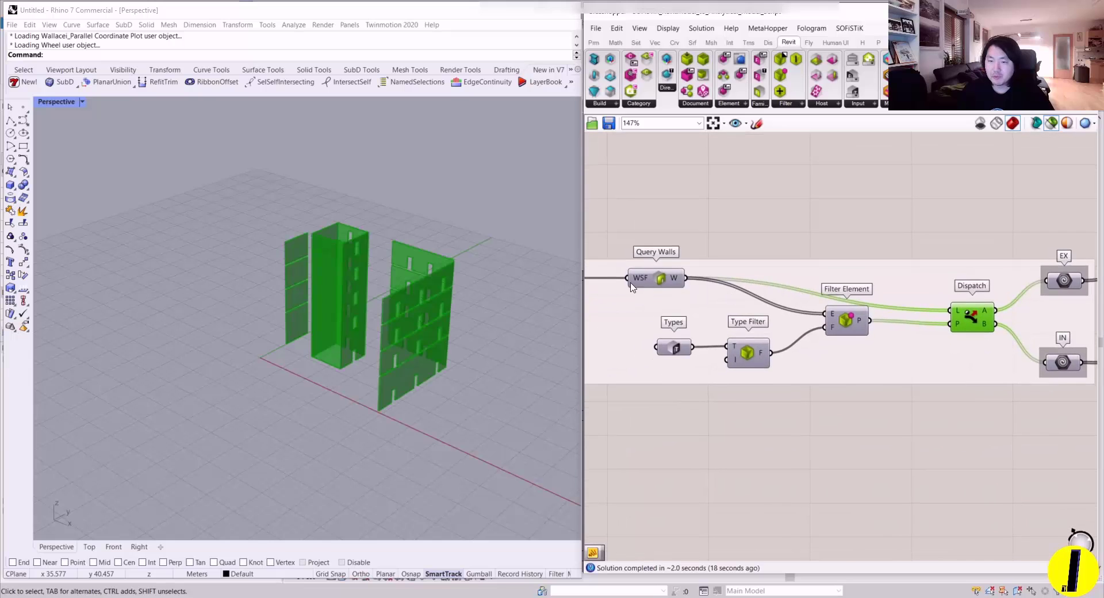
# - Compare the EX and IN wall sets in the viewport, first individually and then selected together
pyautogui.moveTo(931, 264); pyautogui.dragTo(825, 288, button='right')
pyautogui.scroll(3, 954, 306)
pyautogui.click(947, 309)
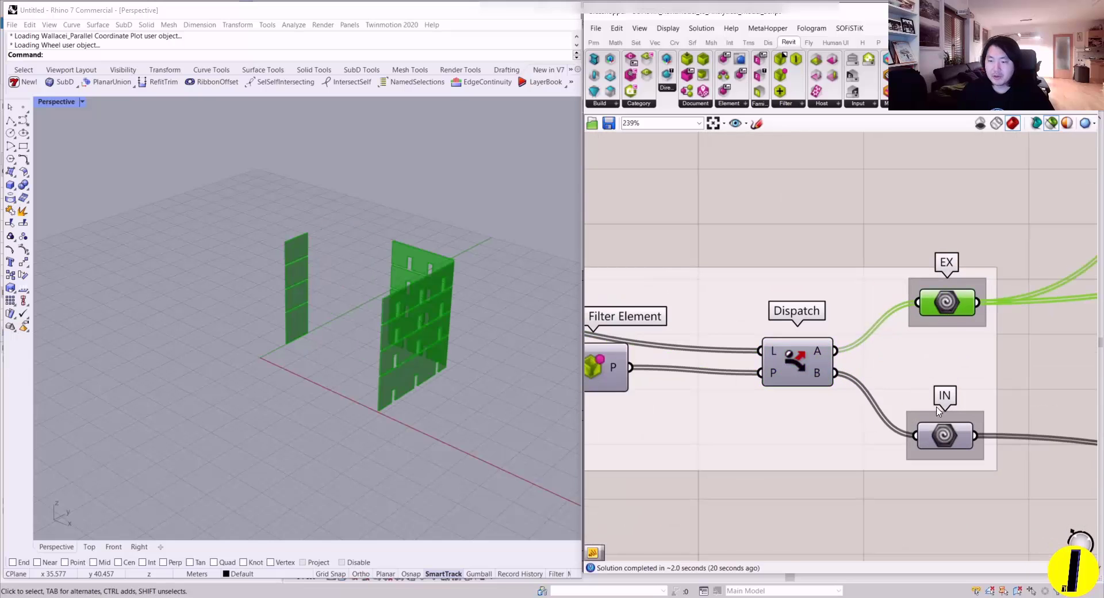
pyautogui.click(941, 438)
pyautogui.click(948, 309)
pyautogui.click(932, 436)
pyautogui.keyDown('shift'); pyautogui.click(952, 303); pyautogui.keyUp('shift')
pyautogui.moveTo(333, 288); pyautogui.dragTo(414, 276, button='right')
# - Follow the EX output to the Analyze Wall Location Curve component and examine the center curves it extracts
pyautogui.scroll(-4, 787, 241)
pyautogui.scroll(-4, 787, 241)
pyautogui.moveTo(787, 241); pyautogui.dragTo(762, 297, button='right')
pyautogui.scroll(6, 859, 262)
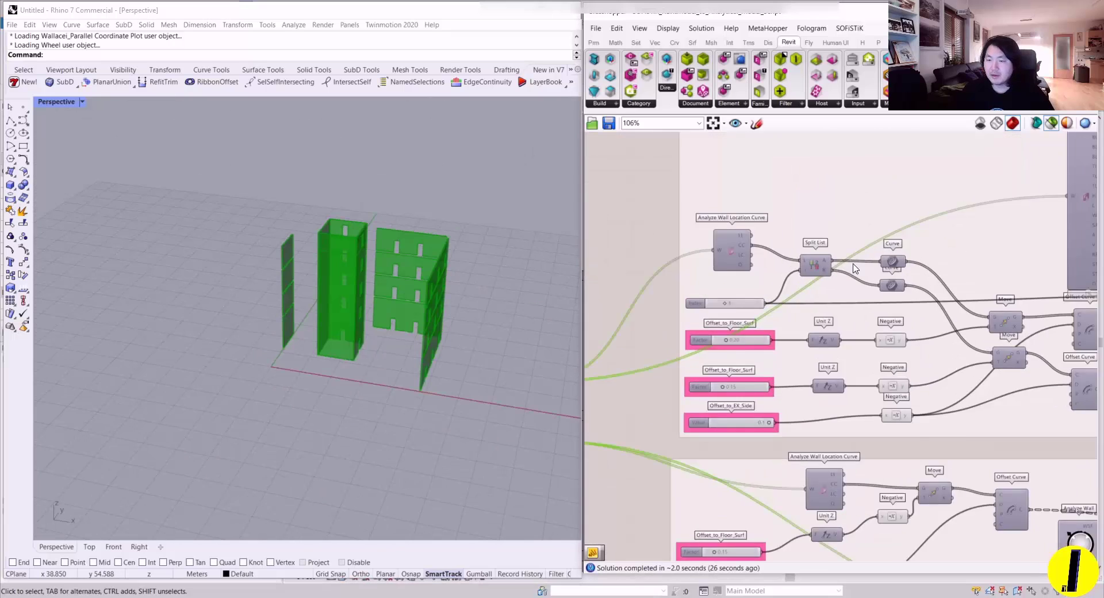
pyautogui.moveTo(684, 267); pyautogui.dragTo(889, 244, button='right')
pyautogui.click(749, 322)
pyautogui.click(685, 410)
pyautogui.click(797, 274)
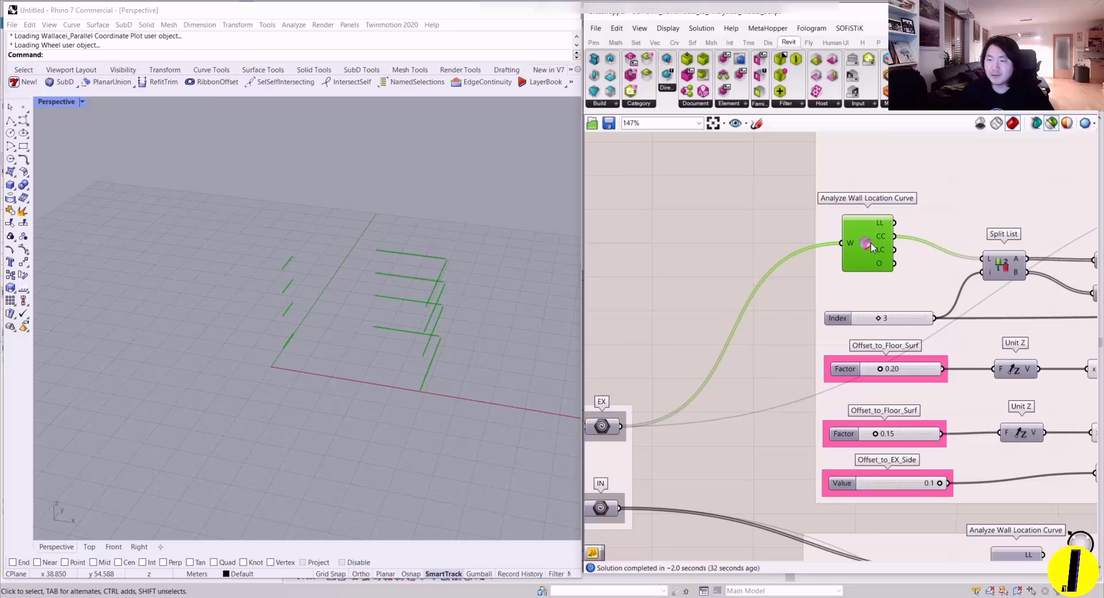
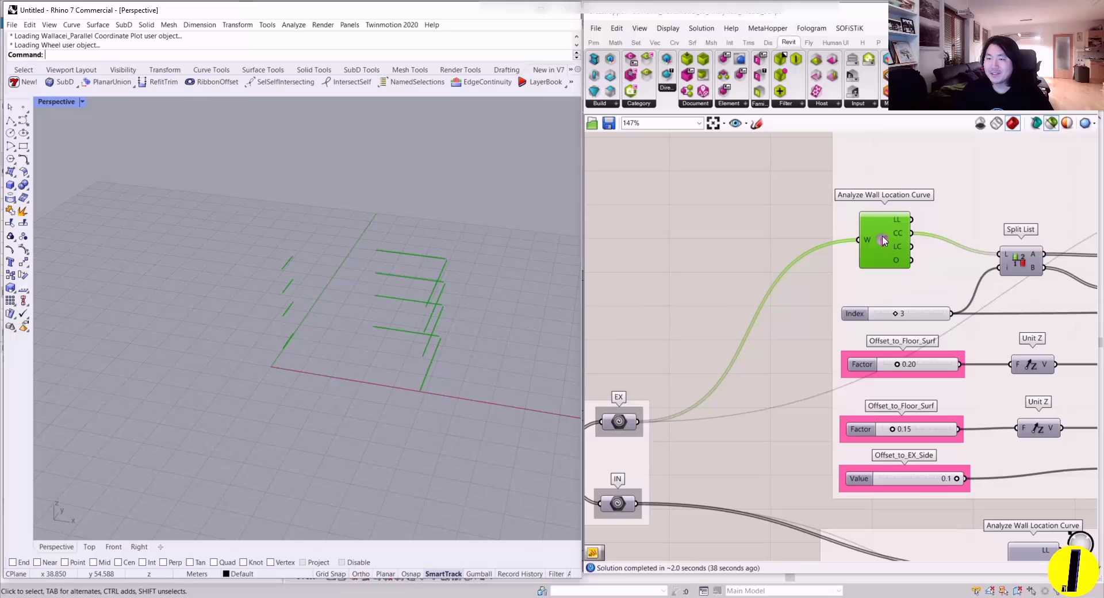
pyautogui.moveTo(865, 215); pyautogui.dragTo(786, 223, button='right')
pyautogui.scroll(2, 837, 212)
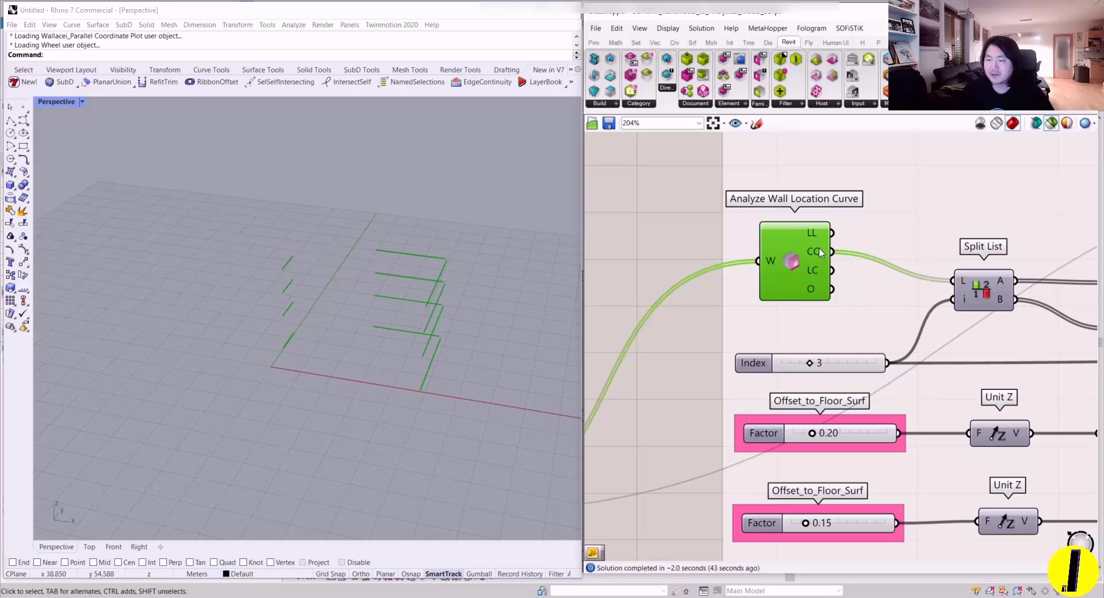
# - Preview the EX walls together with their location curves and examine a wall corner closely to see where the curves run
pyautogui.moveTo(579, 282); pyautogui.dragTo(437, 253, button='right')
pyautogui.scroll(-3, 734, 340)
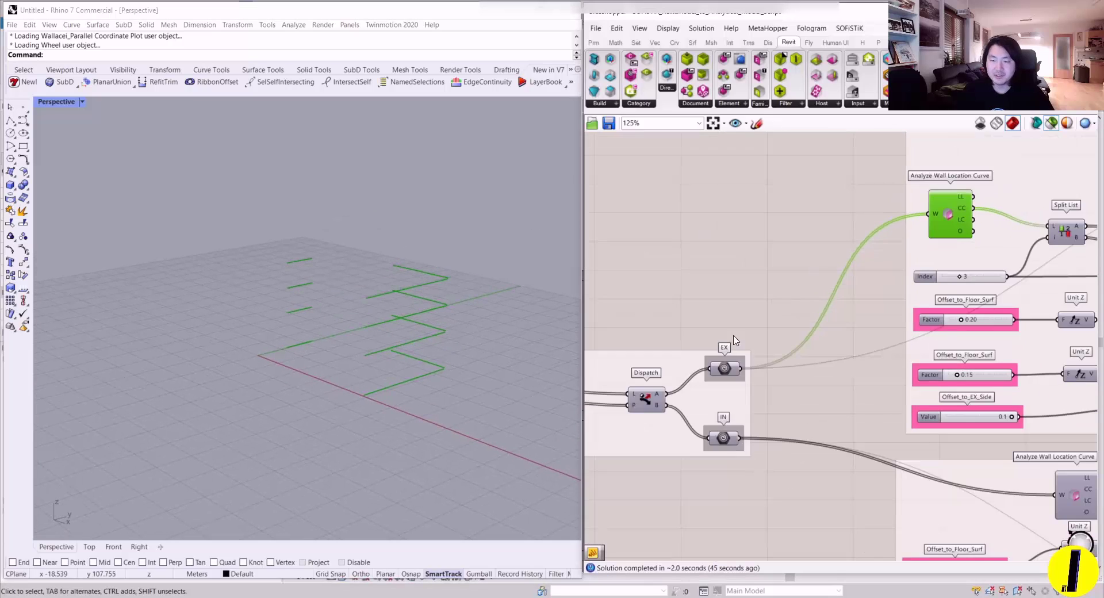
pyautogui.click(727, 367)
pyautogui.moveTo(266, 283); pyautogui.dragTo(407, 276, button='right')
pyautogui.scroll(8, 408, 274)
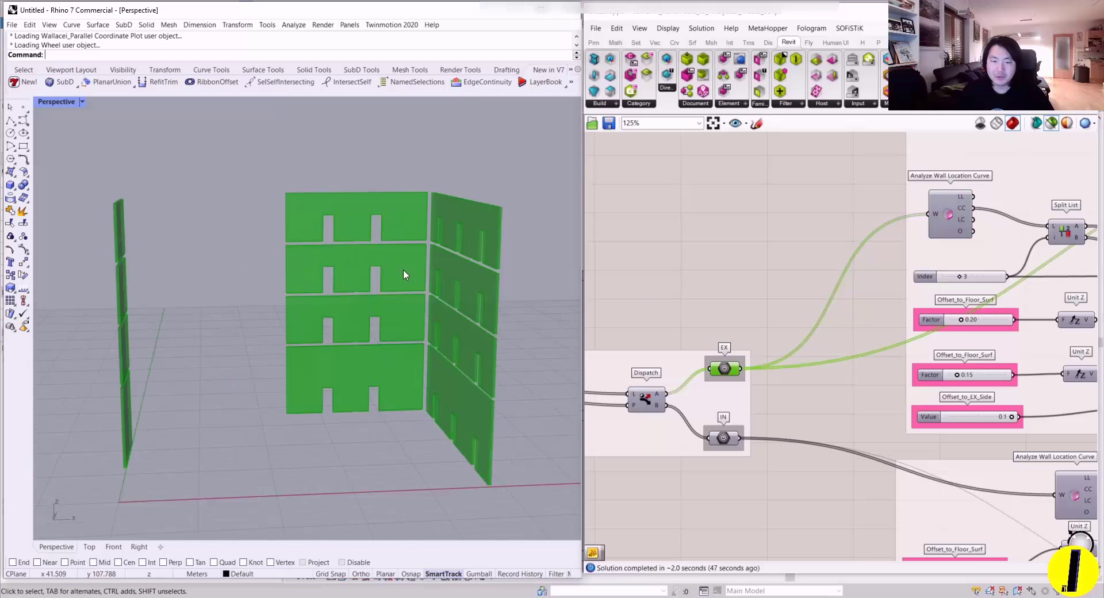
pyautogui.moveTo(489, 213); pyautogui.dragTo(457, 216, button='right')
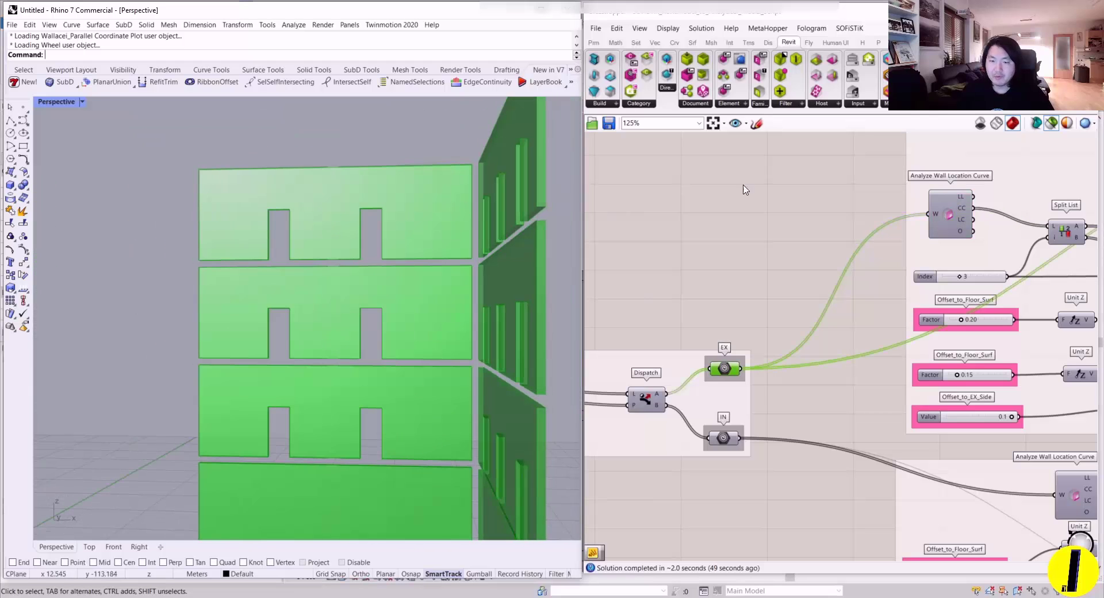
pyautogui.keyDown('shift'); pyautogui.click(949, 221); pyautogui.keyUp('shift')
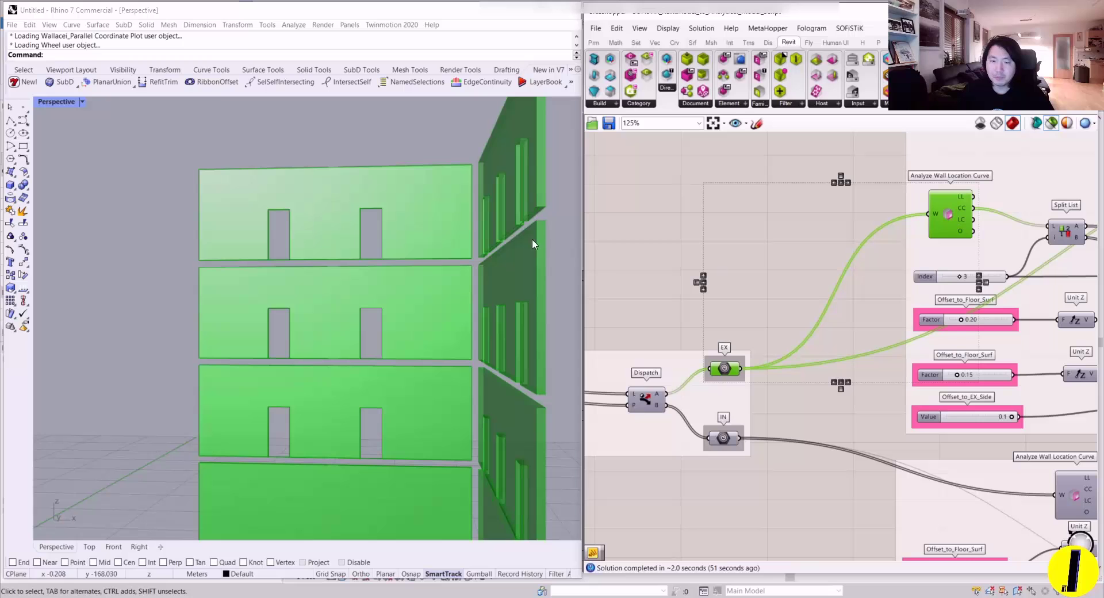
pyautogui.scroll(5, 542, 181)
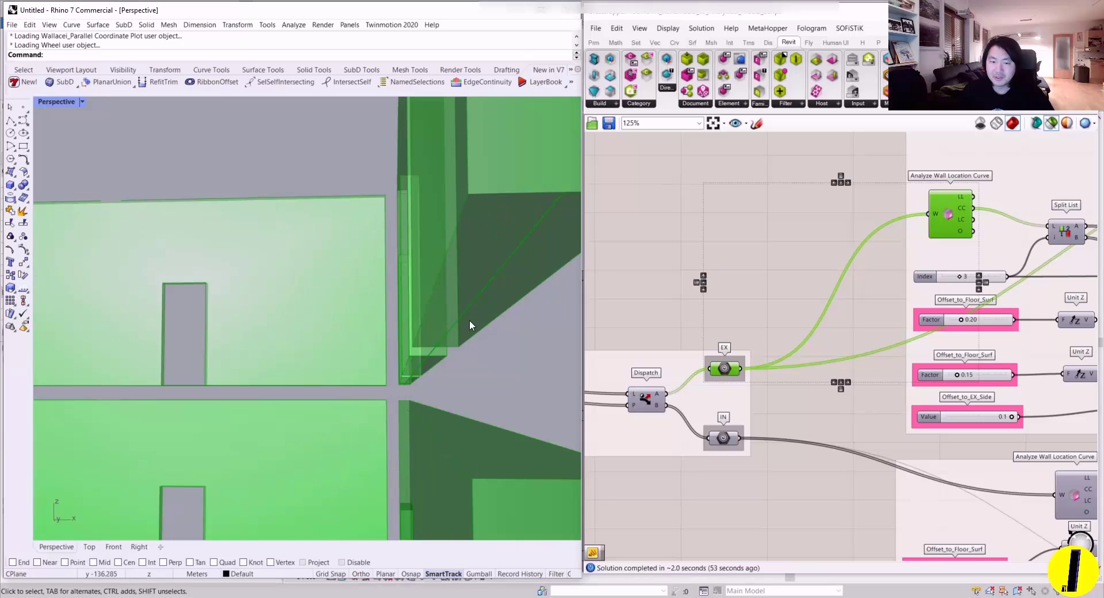
pyautogui.moveTo(469, 326); pyautogui.dragTo(503, 184, button='right')
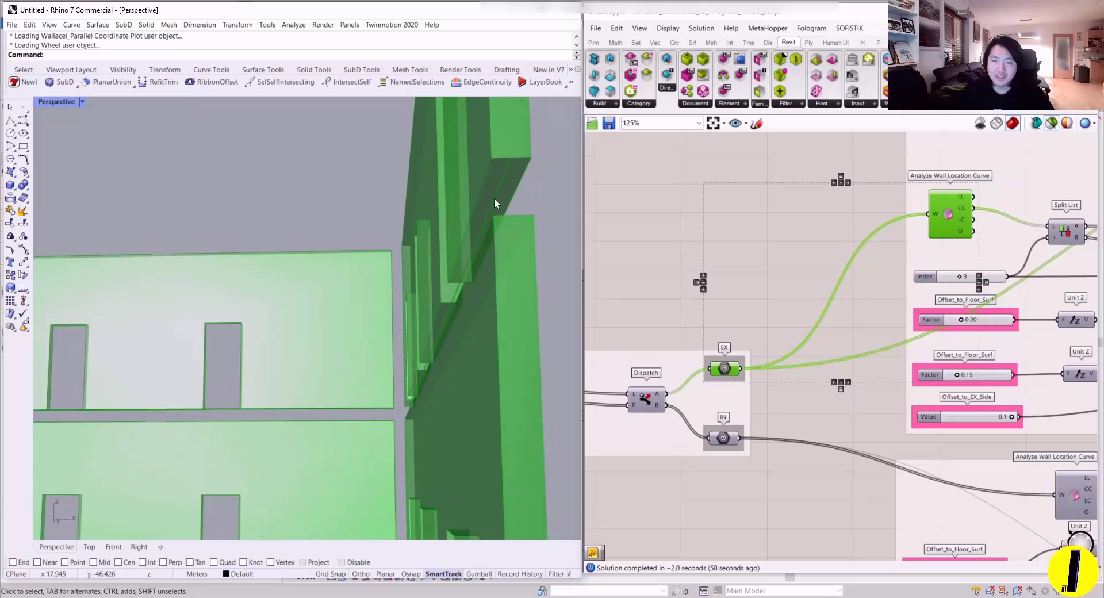
pyautogui.scroll(-8, 471, 229)
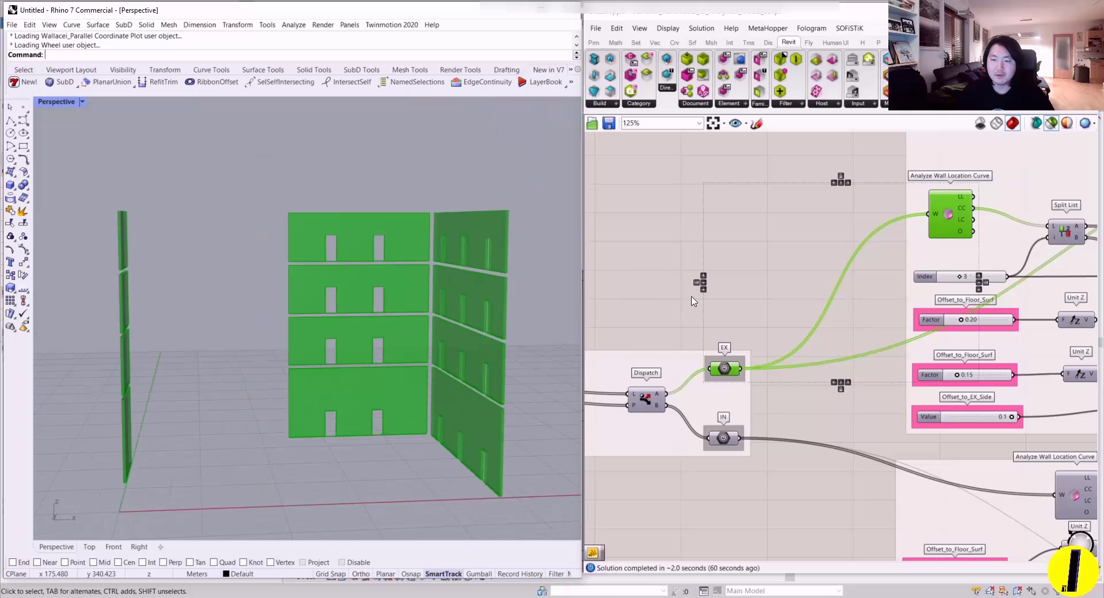
# - Examine how Split List divides the location curves by previewing each of the two Curve parameters it feeds
pyautogui.moveTo(802, 292); pyautogui.dragTo(654, 306, button='right')
pyautogui.moveTo(750, 264); pyautogui.dragTo(639, 267, button='right')
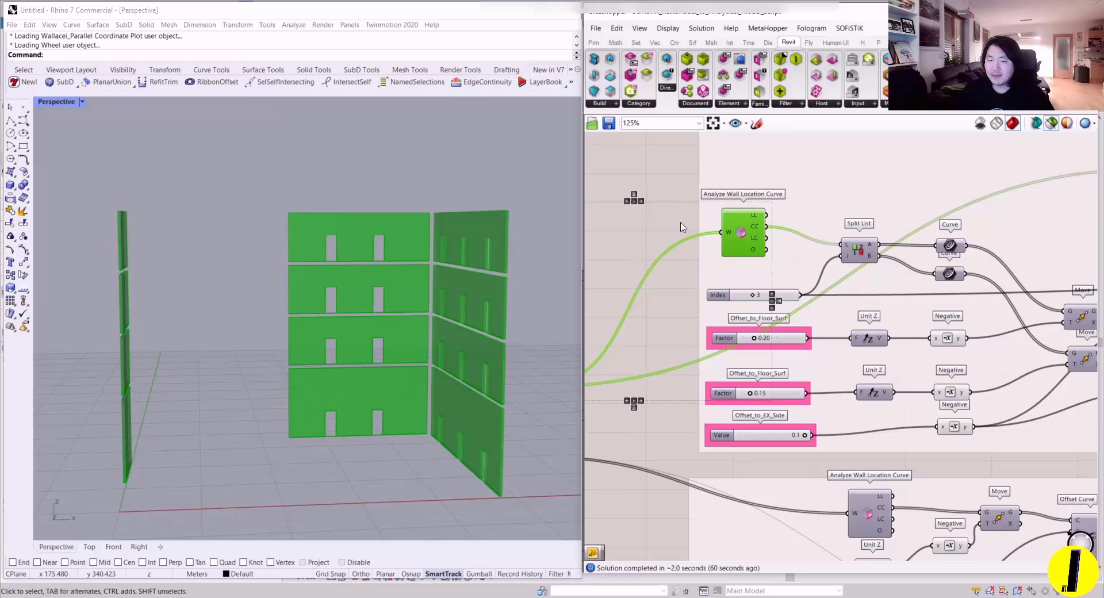
pyautogui.click(657, 268)
pyautogui.moveTo(845, 269); pyautogui.dragTo(773, 286, button='right')
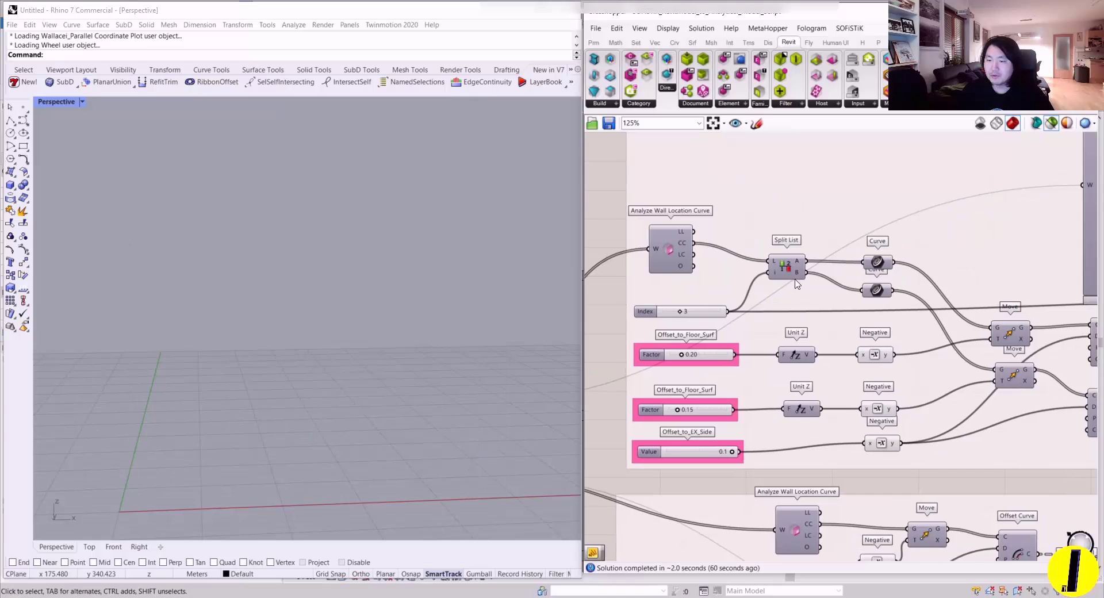
pyautogui.click(790, 271)
pyautogui.moveTo(262, 289); pyautogui.dragTo(321, 299, button='right')
pyautogui.click(874, 264)
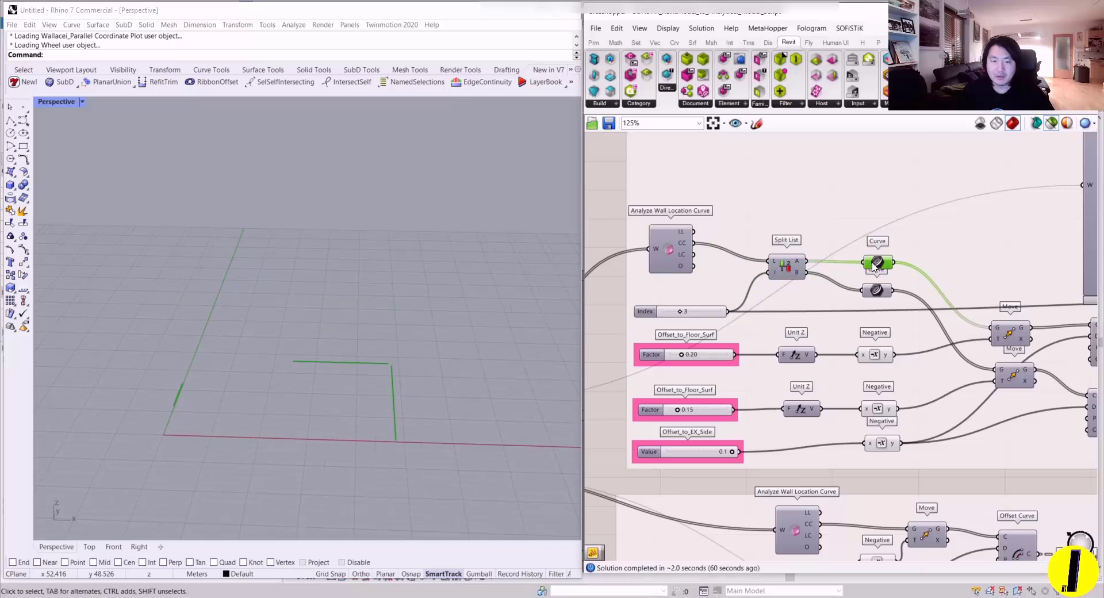
pyautogui.moveTo(217, 369); pyautogui.dragTo(360, 370, button='right')
pyautogui.click(875, 291)
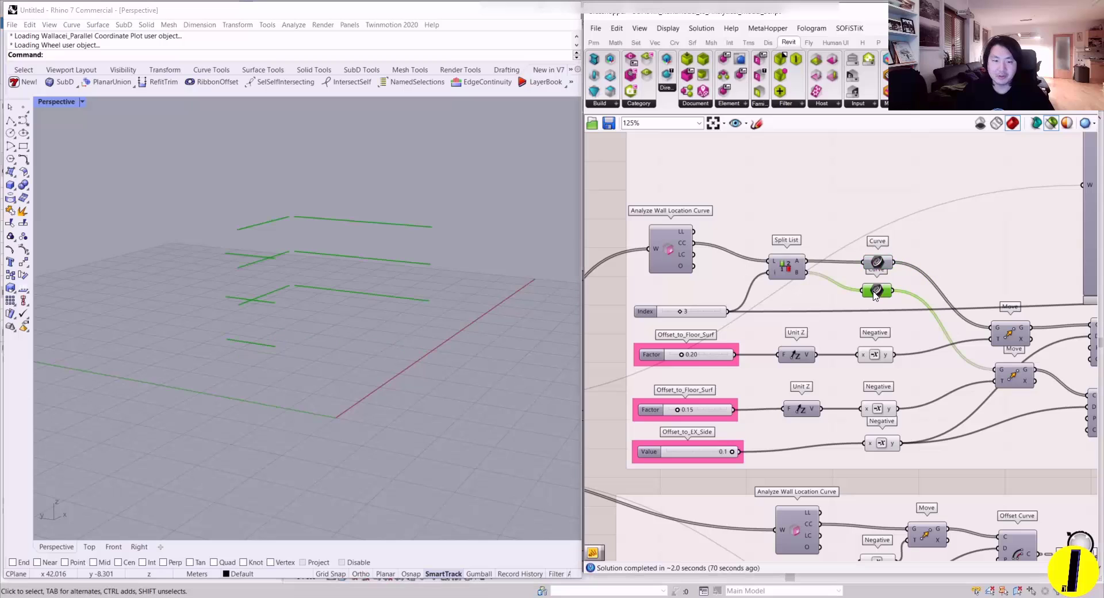
# - Inspect the corner ends of the curves in the second Curve parameter from several angles
pyautogui.scroll(-3, 775, 238)
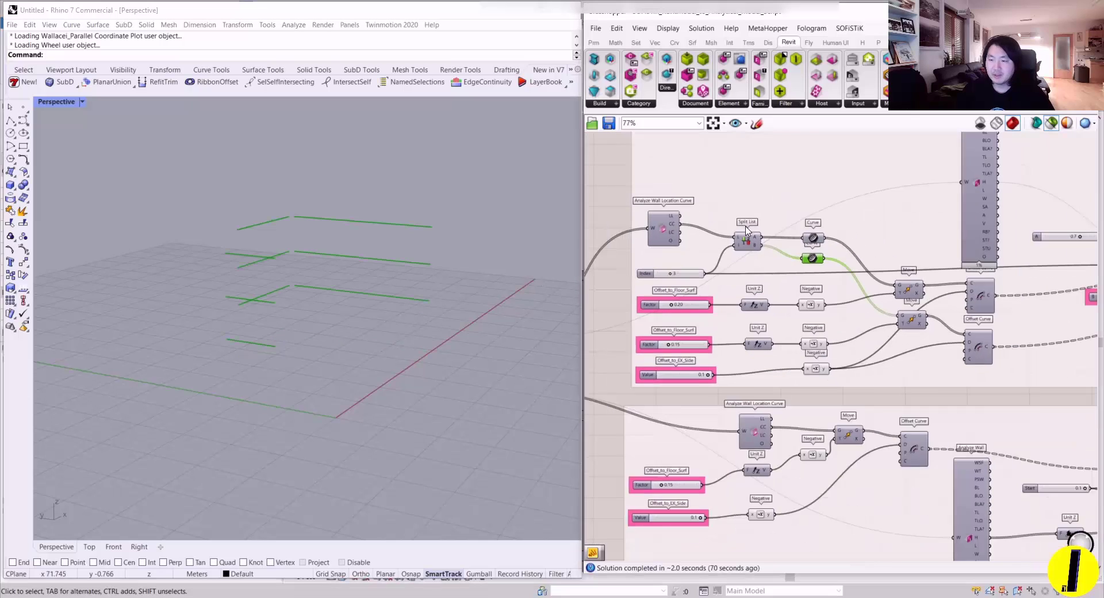
pyautogui.scroll(4, 771, 269)
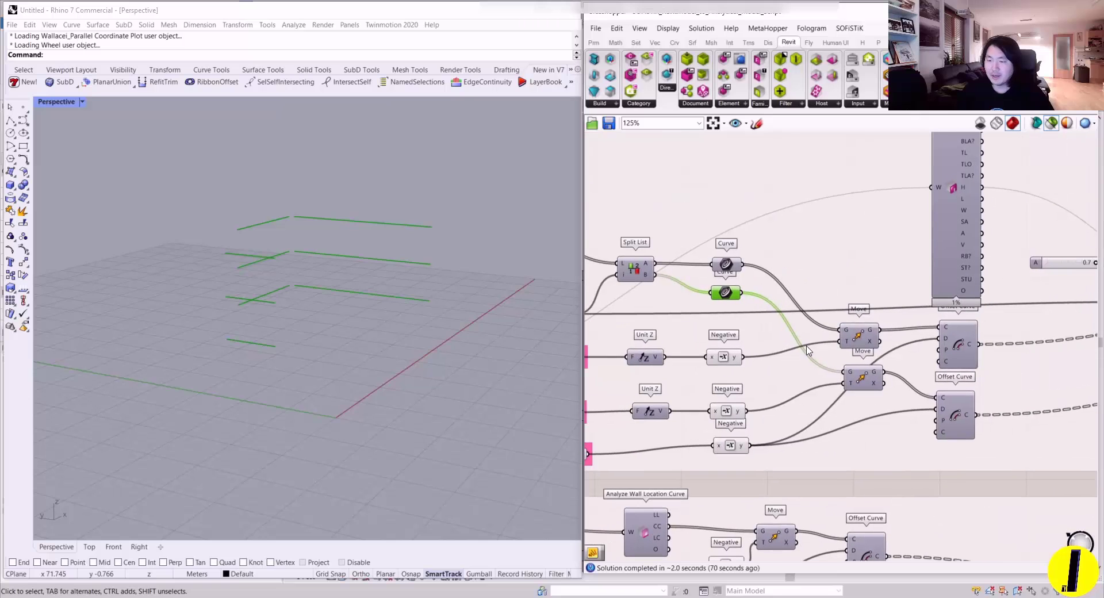
pyautogui.scroll(5, 493, 320)
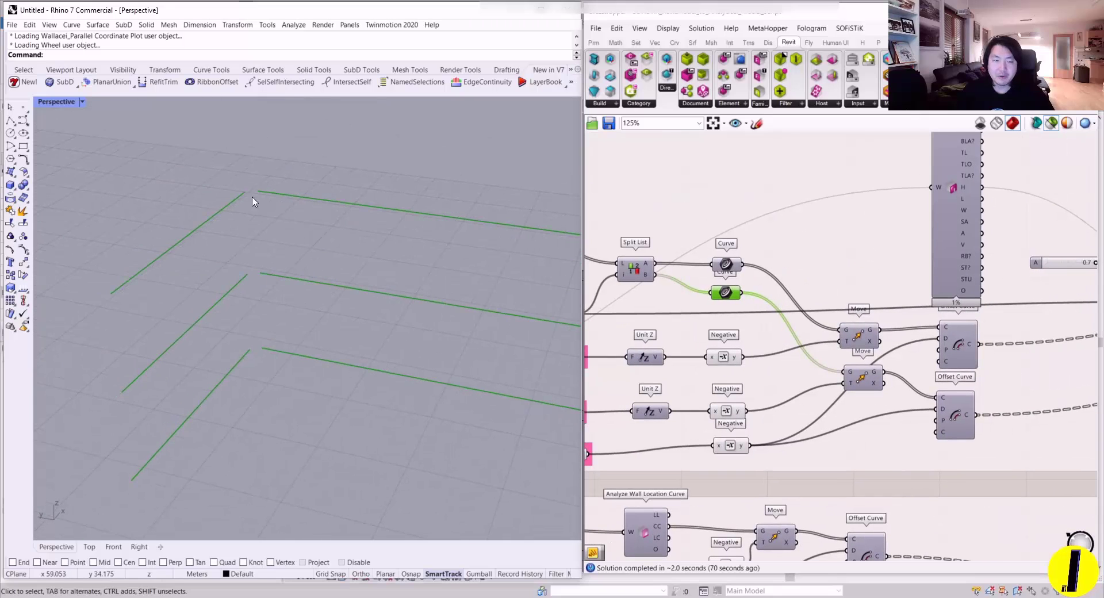
pyautogui.moveTo(251, 199); pyautogui.dragTo(293, 276, button='right')
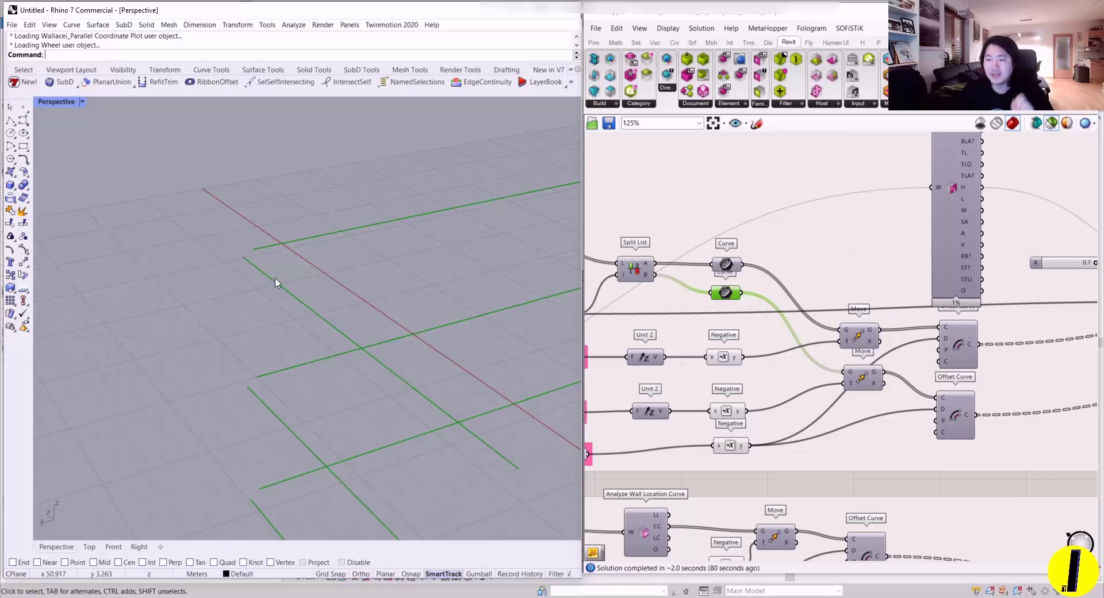
# - Check the upper Move component and the Offset Curve component that processes its output
pyautogui.moveTo(848, 319); pyautogui.dragTo(832, 308, button='right')
pyautogui.click(845, 326)
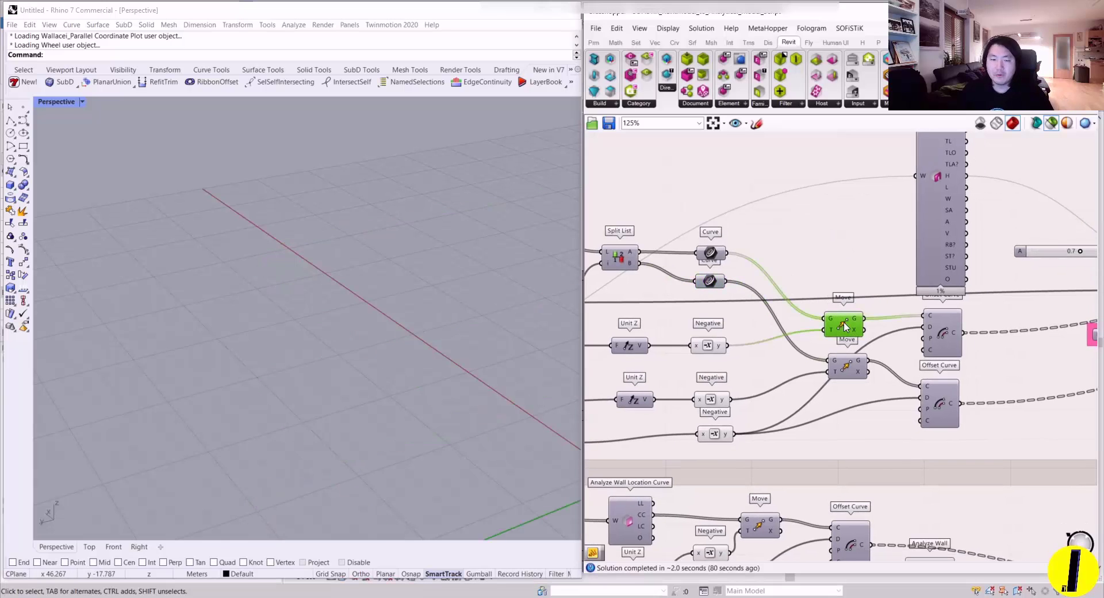
pyautogui.click(946, 342)
pyautogui.scroll(-3, 957, 298)
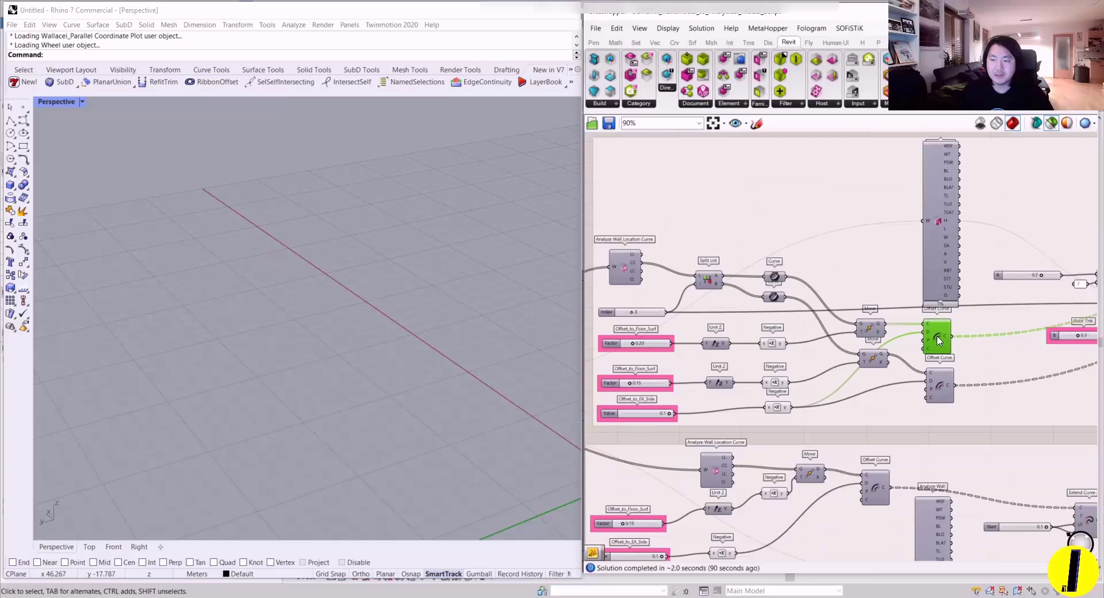
# - Preview the output curves of both Move components together and examine them closely in the perspective view
pyautogui.click(885, 320)
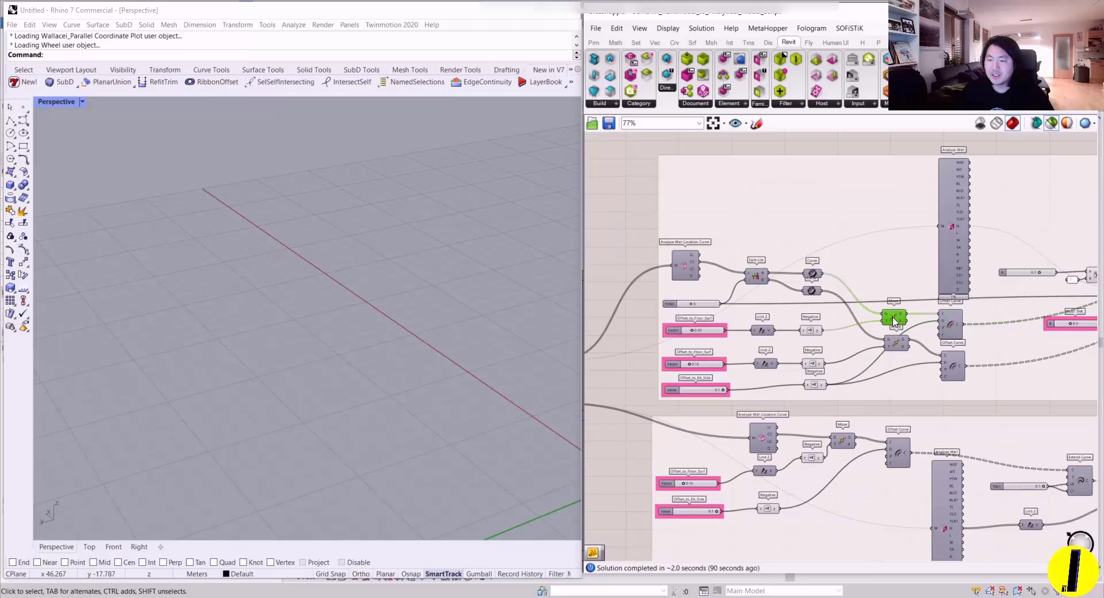
pyautogui.keyDown('shift'); pyautogui.click(896, 343); pyautogui.keyUp('shift')
pyautogui.moveTo(429, 327); pyautogui.dragTo(332, 295, button='right')
pyautogui.scroll(10, 340, 280)
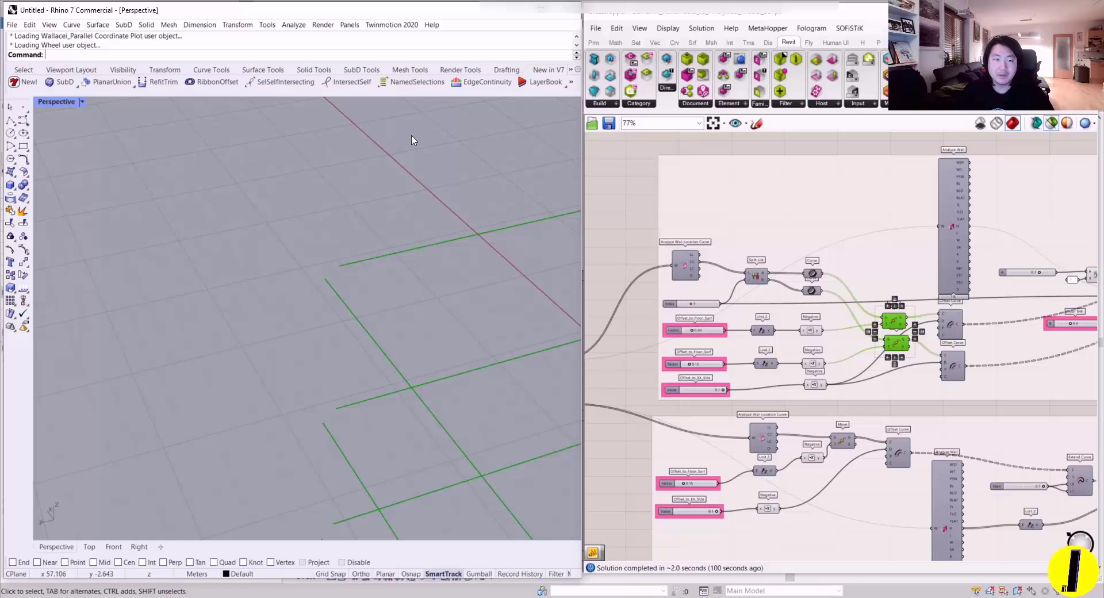
# - Switch to Revit, set the Grasshopper preview mode to Wireframe, and check the building in the 3D view
pyautogui.click(556, 15)
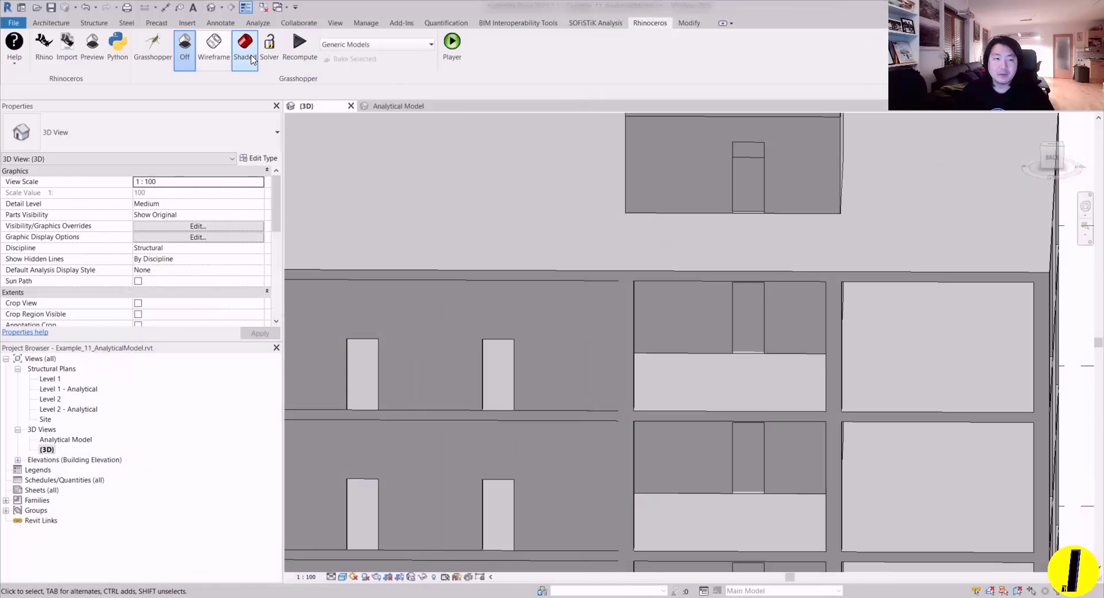
pyautogui.click(214, 49)
pyautogui.scroll(-5, 572, 228)
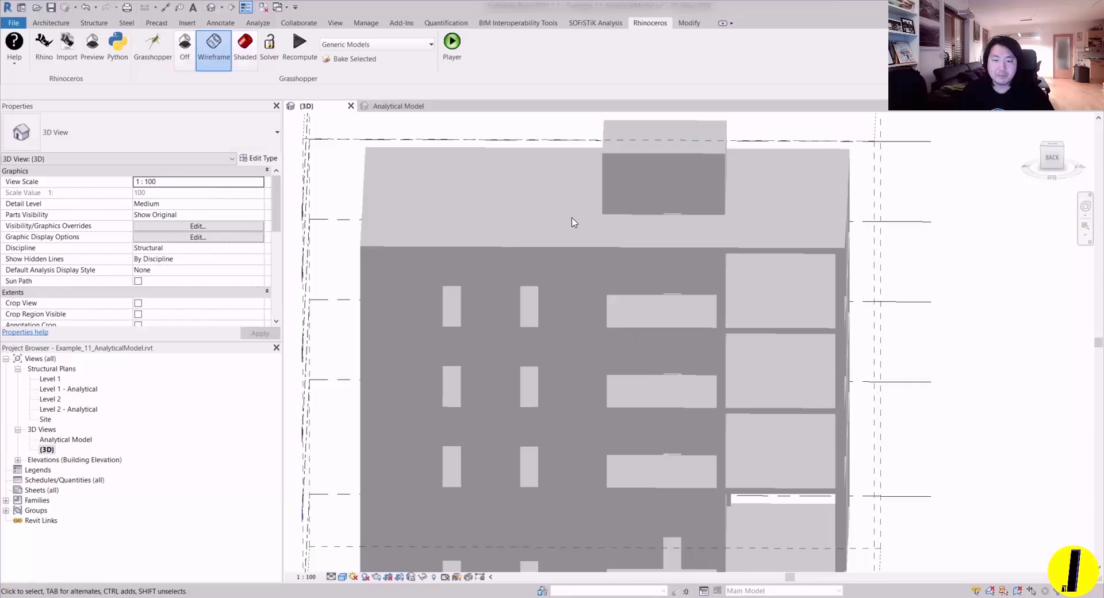
pyautogui.scroll(1, 575, 236)
pyautogui.moveTo(576, 236)
pyautogui.keyDown('shift'); pyautogui.mouseDown(button='middle')
pyautogui.moveTo(531, 278)
pyautogui.moveTo(423, 296)
pyautogui.mouseUp(button='middle'); pyautogui.keyUp('shift')
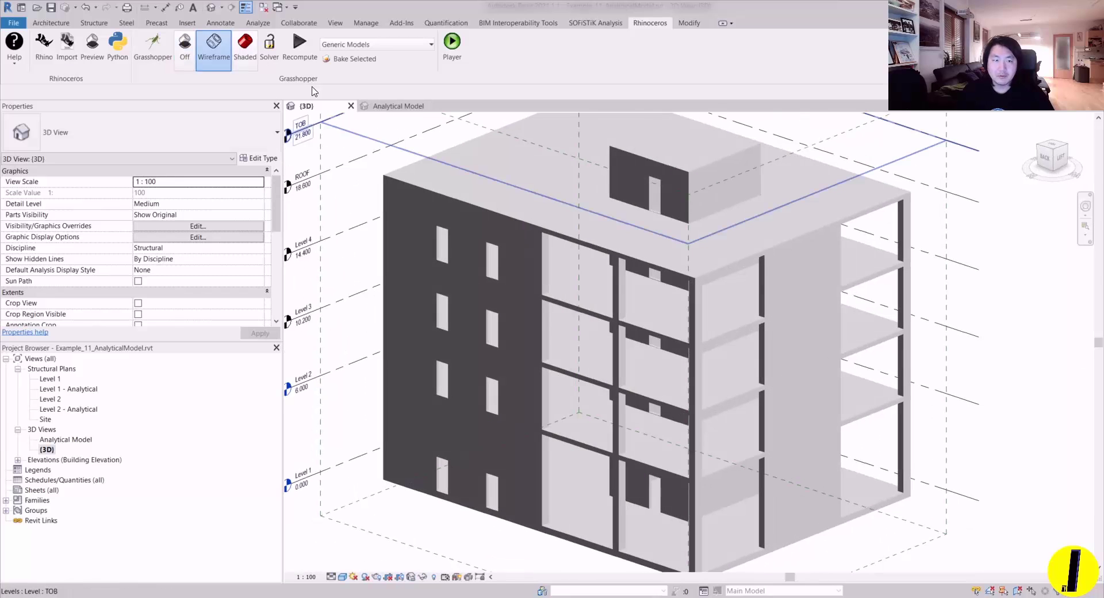
pyautogui.click(246, 49)
pyautogui.click(217, 57)
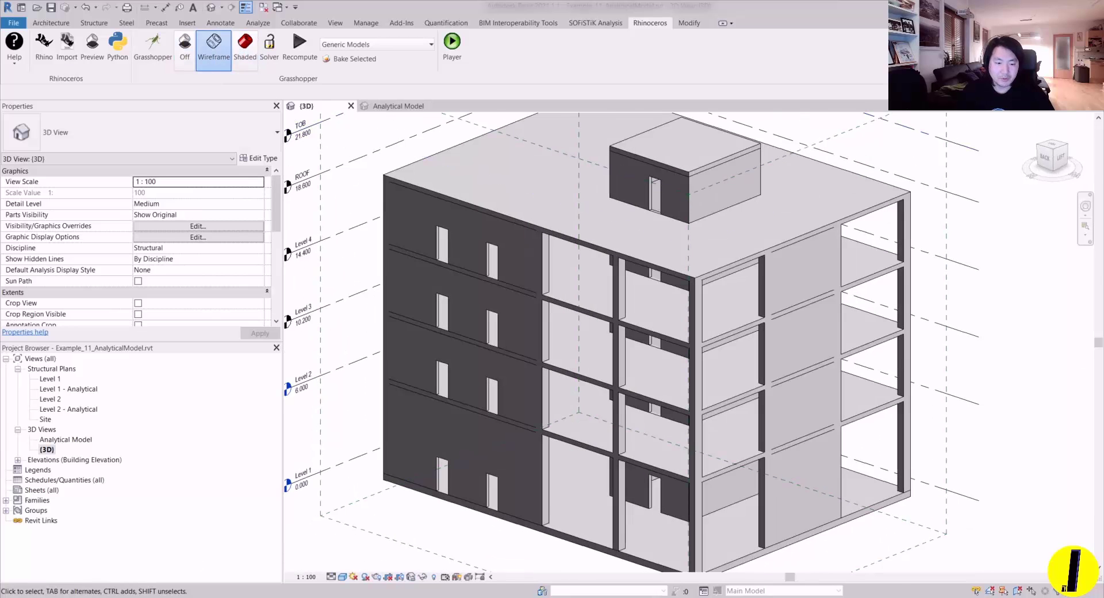
# - Switch back to Rhino, preview the whole script's geometry, and examine the moved curves against the building's wall corners and floor edges
pyautogui.moveTo(264, 595)
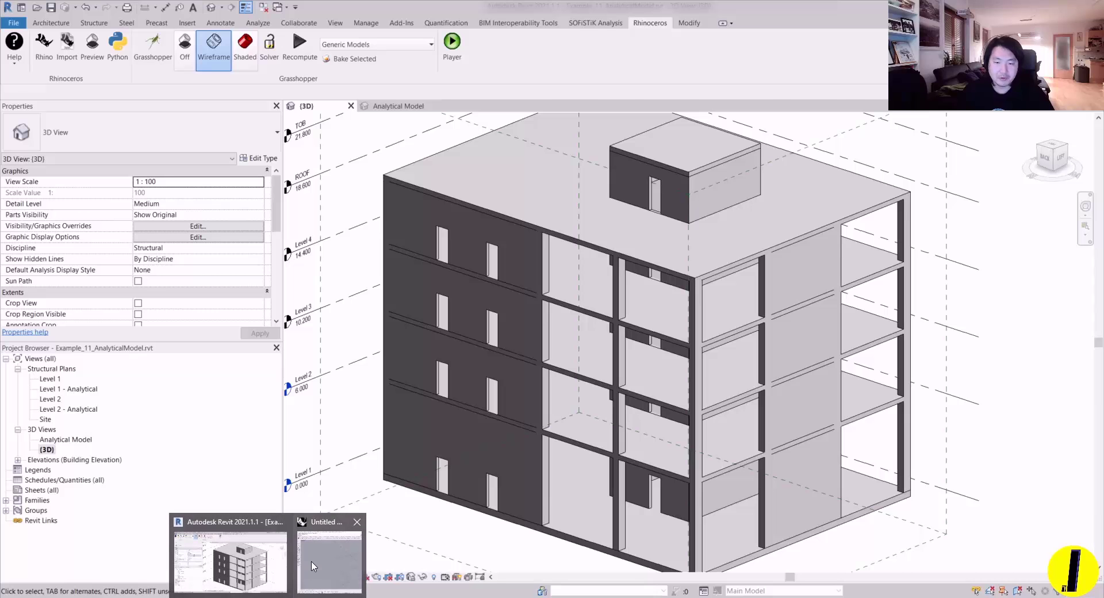
pyautogui.click(324, 552)
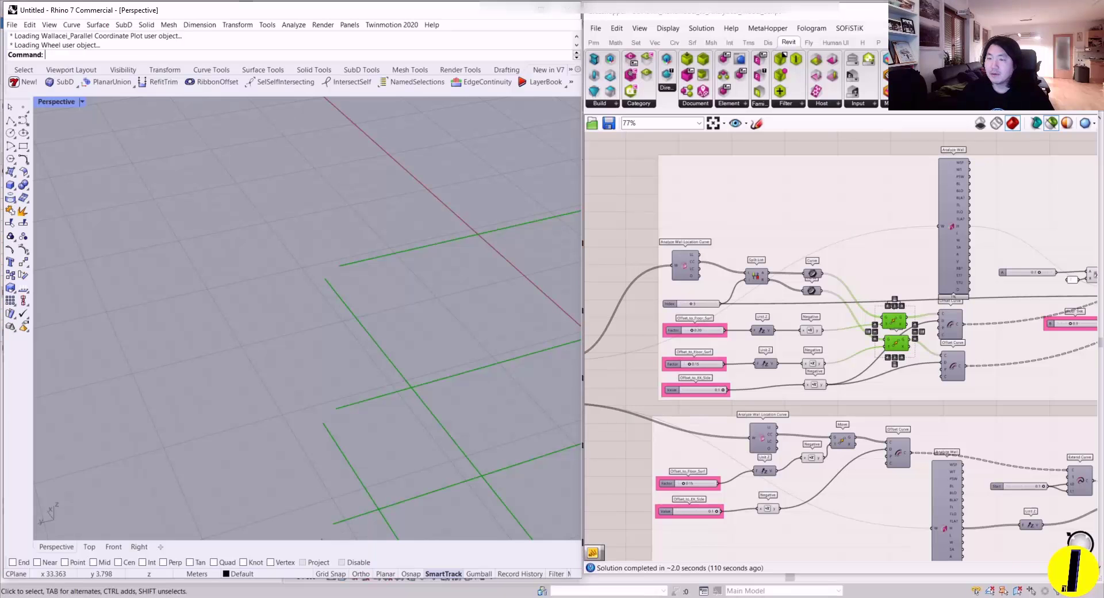
pyautogui.click(1037, 124)
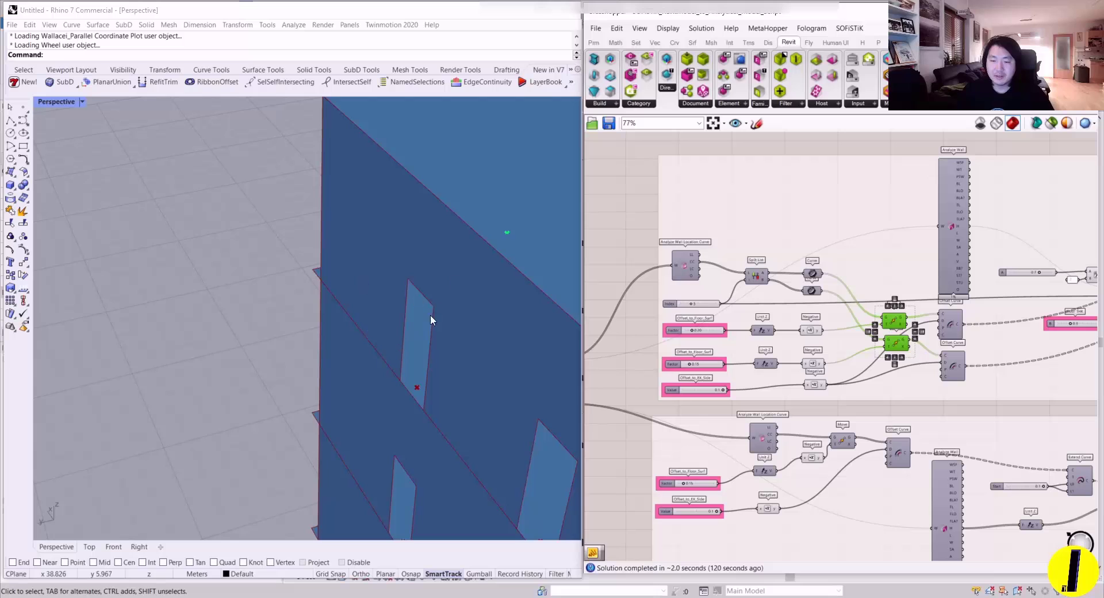
pyautogui.scroll(3, 355, 314)
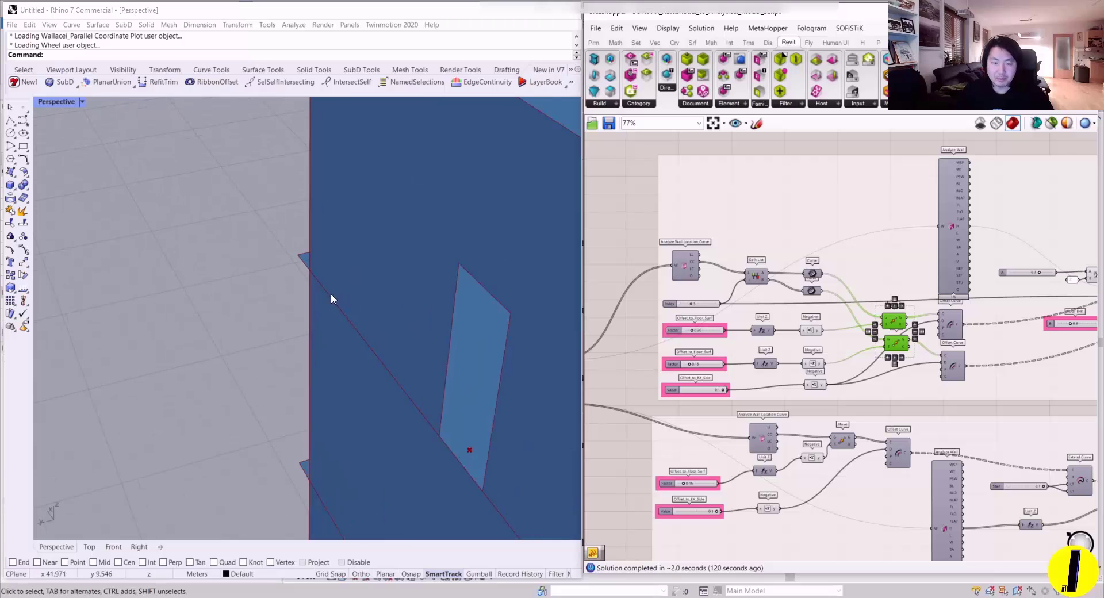
pyautogui.scroll(-8, 339, 294)
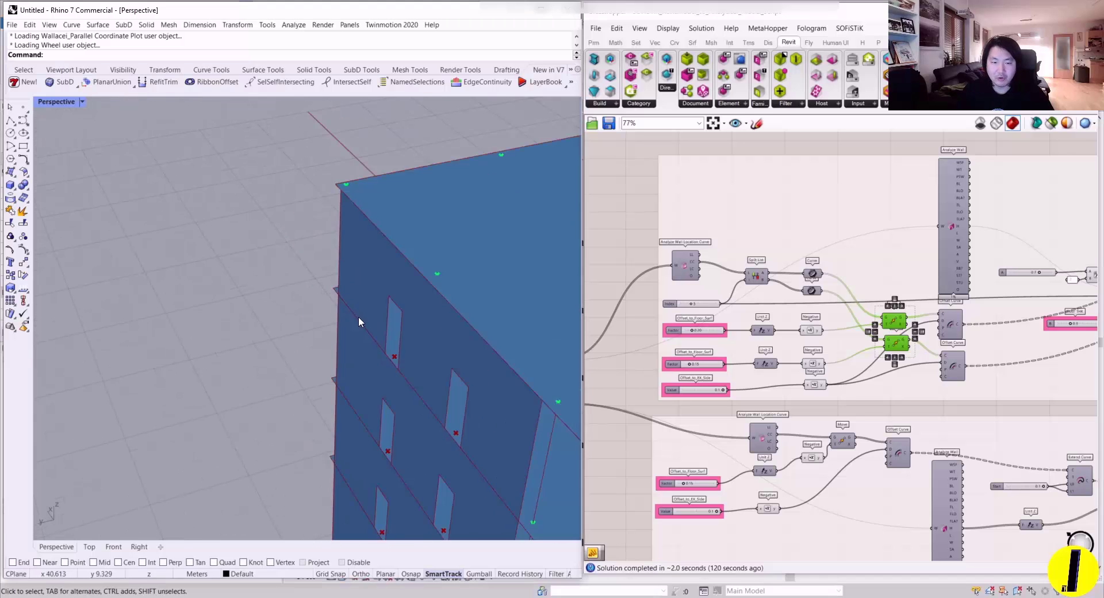
pyautogui.moveTo(357, 317); pyautogui.dragTo(492, 291, button='right')
pyautogui.moveTo(350, 287); pyautogui.dragTo(142, 455, button='right')
pyautogui.scroll(5, 210, 329)
pyautogui.scroll(-5, 248, 347)
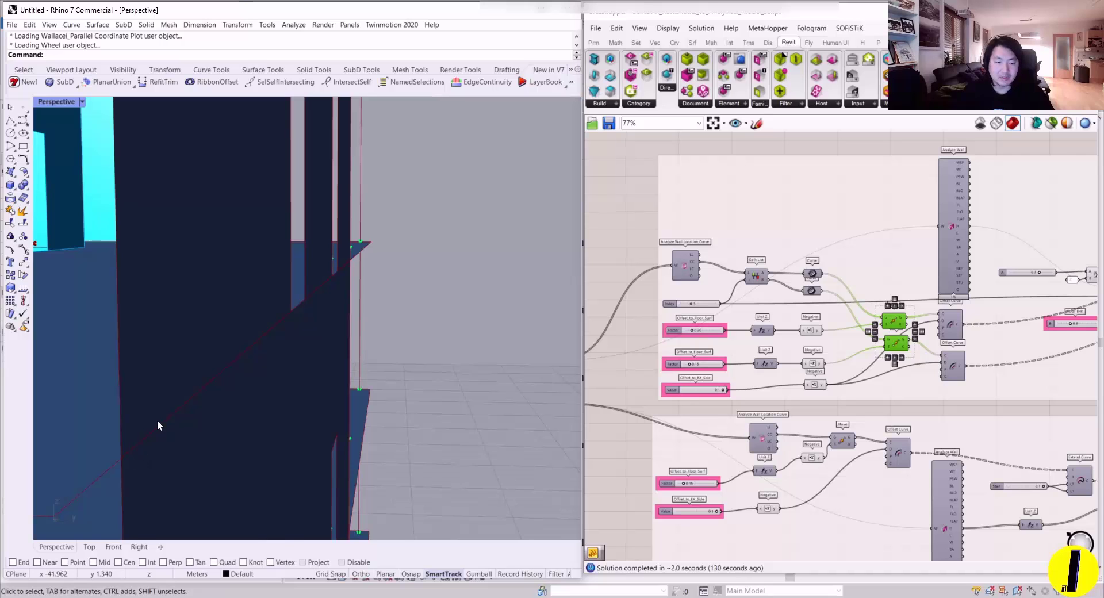
pyautogui.scroll(-5, 157, 420)
pyautogui.moveTo(161, 426); pyautogui.dragTo(225, 541, button='right')
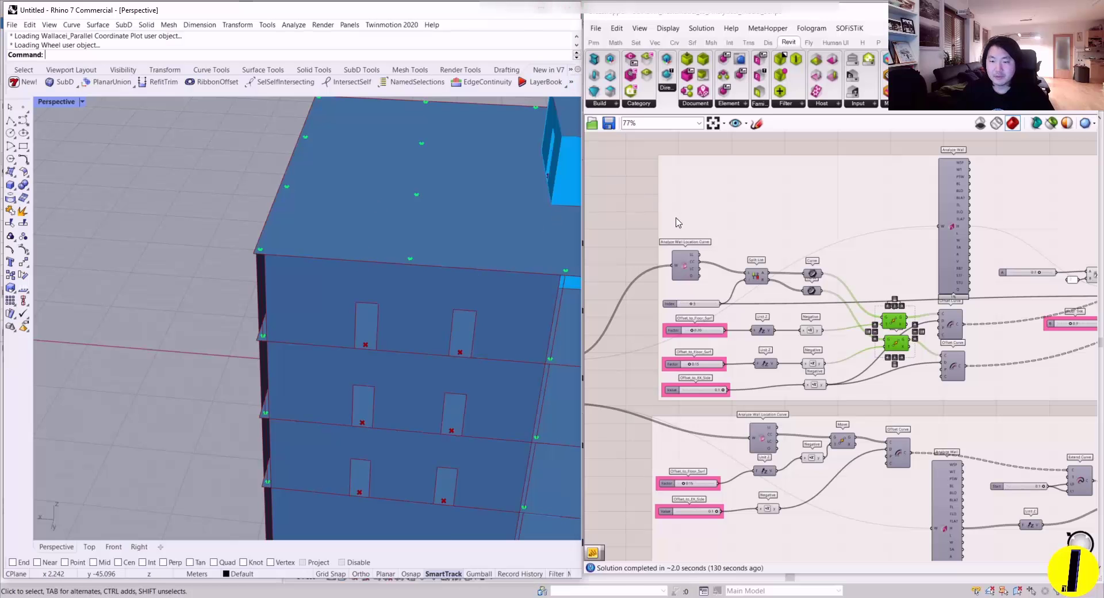
# - Restrict the preview to selected components and inspect the results of both Offset Curve components together
pyautogui.click(1051, 123)
pyautogui.scroll(3, 828, 315)
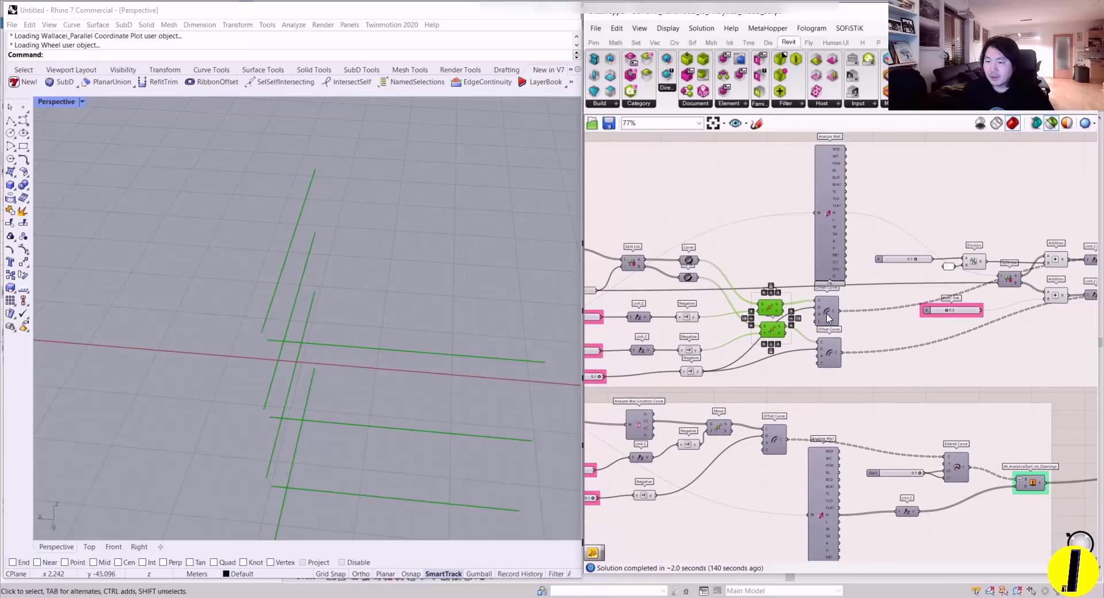
pyautogui.click(828, 315)
pyautogui.keyDown('shift'); pyautogui.click(828, 363); pyautogui.keyUp('shift')
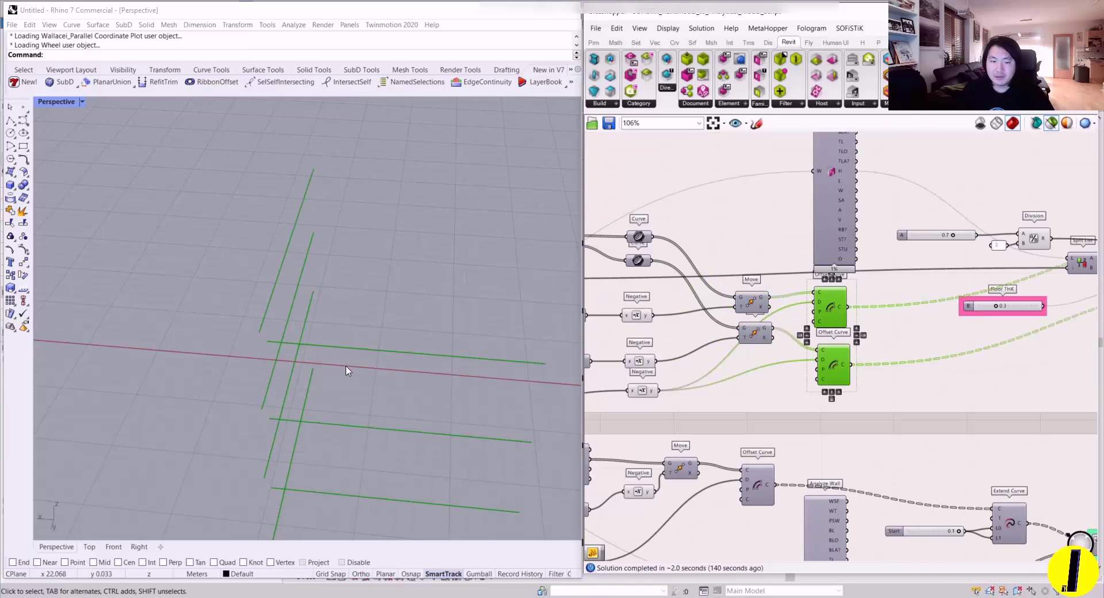
pyautogui.moveTo(348, 373); pyautogui.dragTo(326, 333, button='right')
pyautogui.scroll(-5, 326, 332)
pyautogui.scroll(1, 888, 249)
pyautogui.moveTo(859, 280); pyautogui.dragTo(775, 368, button='right')
pyautogui.scroll(-4, 989, 299)
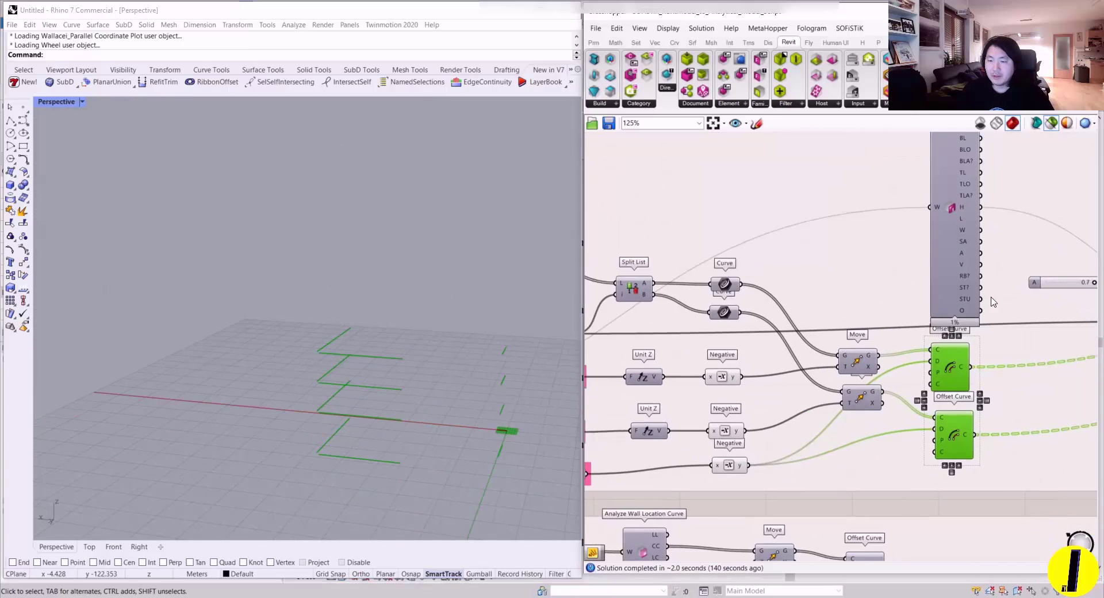
# - Trace the EX walls into the Analyze Wall component and check its Height output
pyautogui.click(975, 273)
pyautogui.scroll(6, 633, 362)
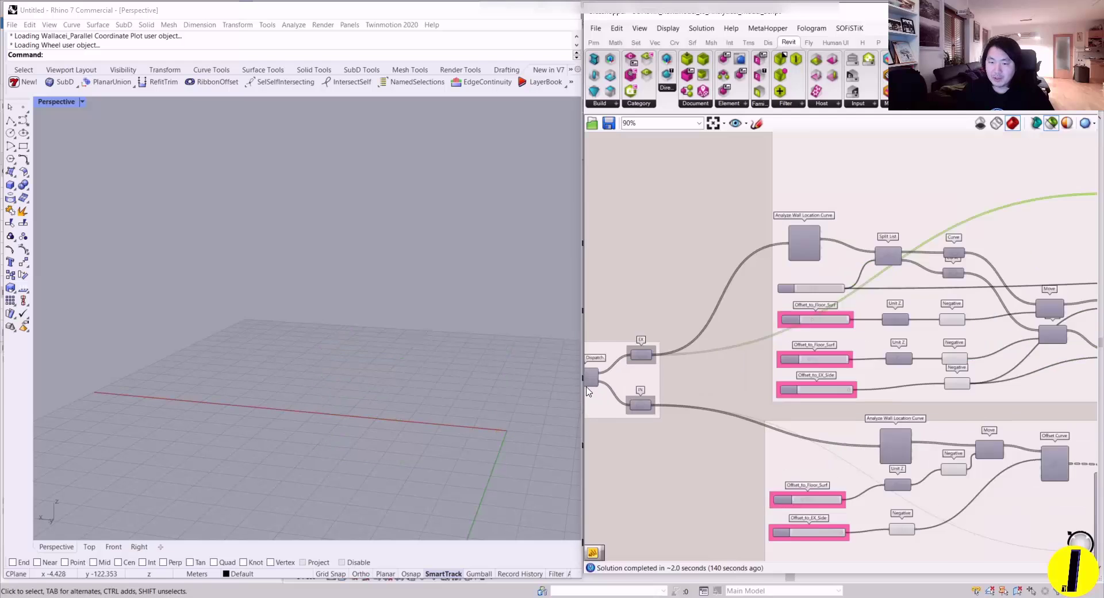
pyautogui.click(657, 361)
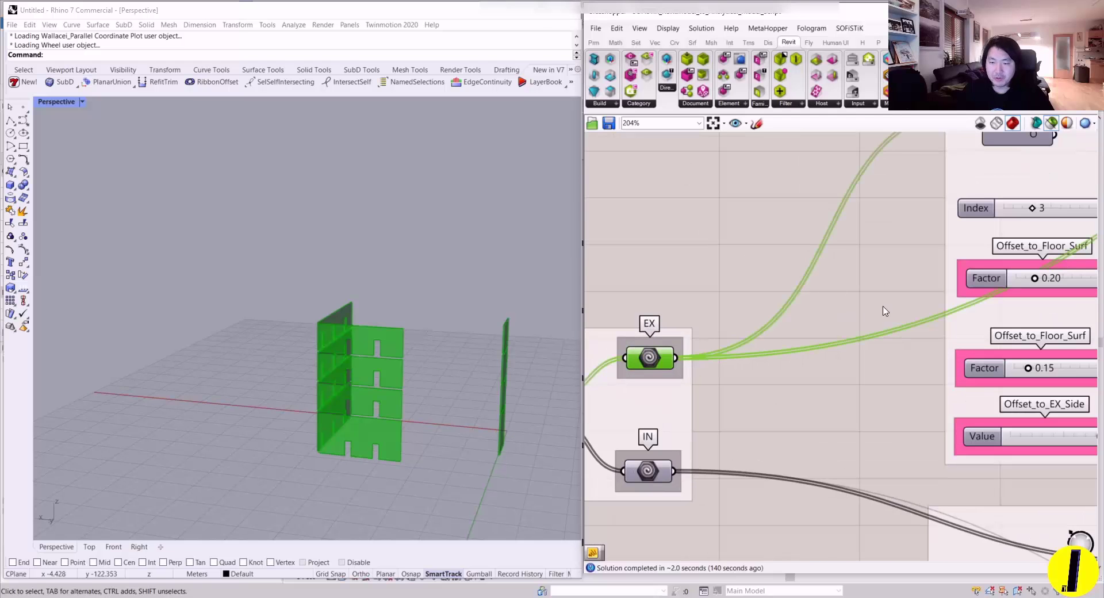
pyautogui.scroll(-3, 884, 311)
pyautogui.scroll(3, 816, 313)
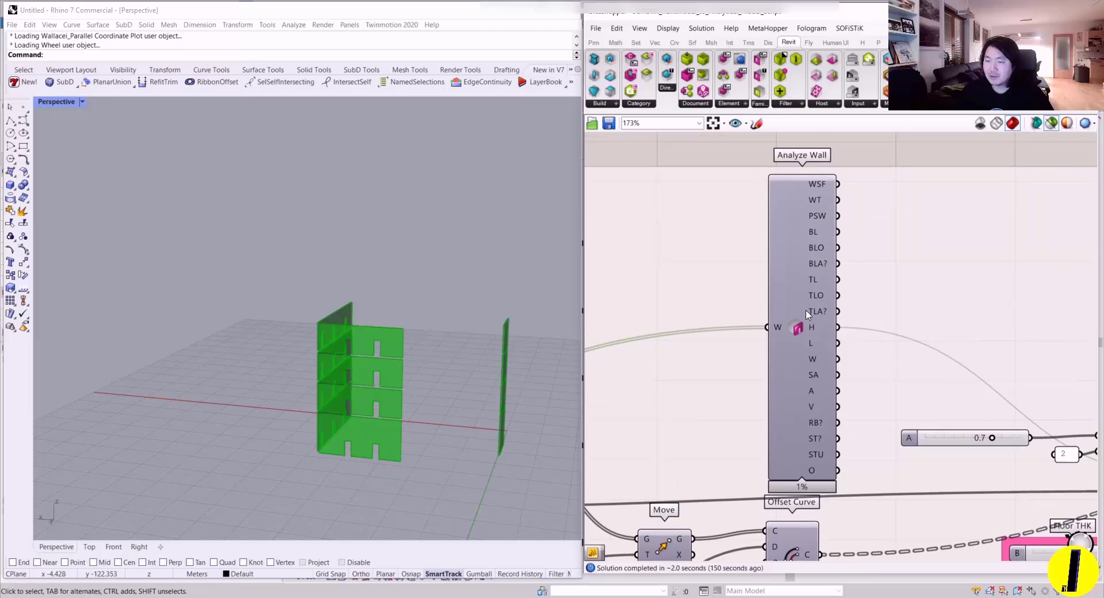
pyautogui.click(805, 323)
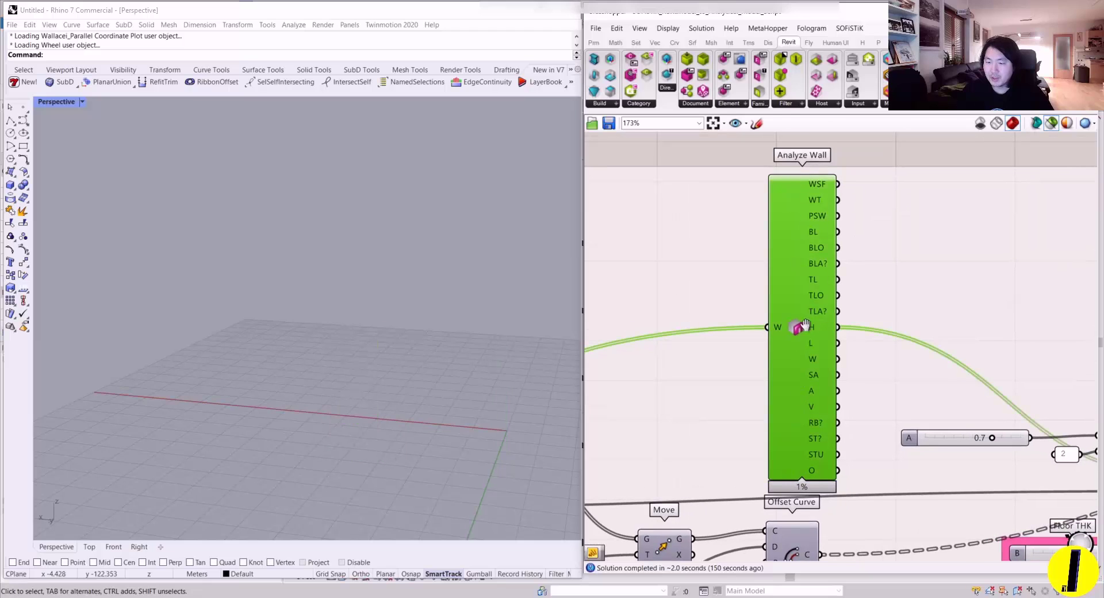
pyautogui.moveTo(805, 327); pyautogui.dragTo(696, 303, button='right')
pyautogui.moveTo(708, 308)
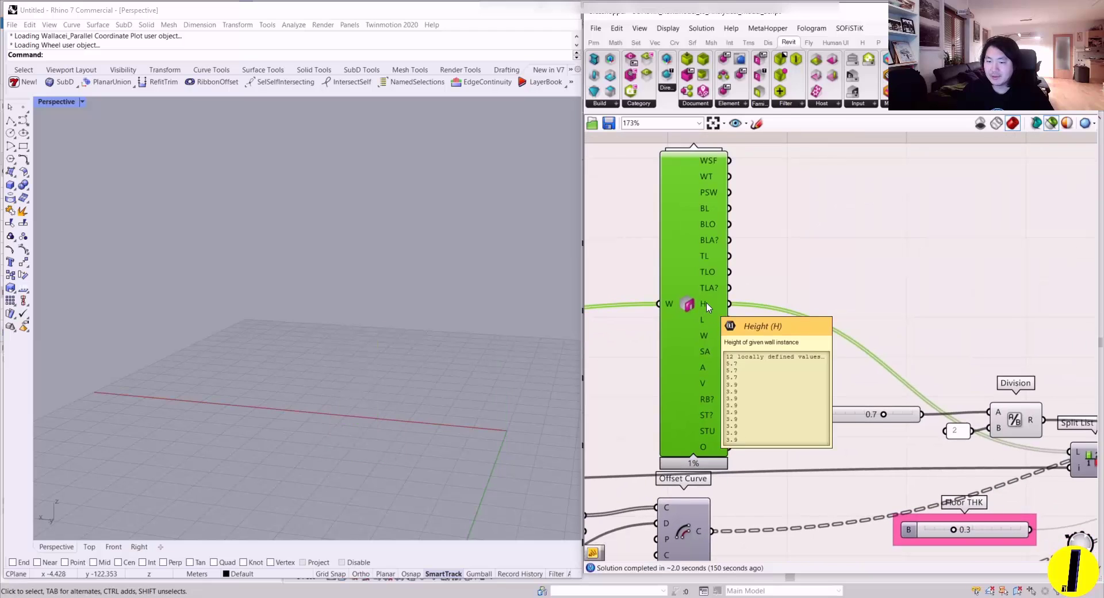
pyautogui.scroll(-3, 850, 308)
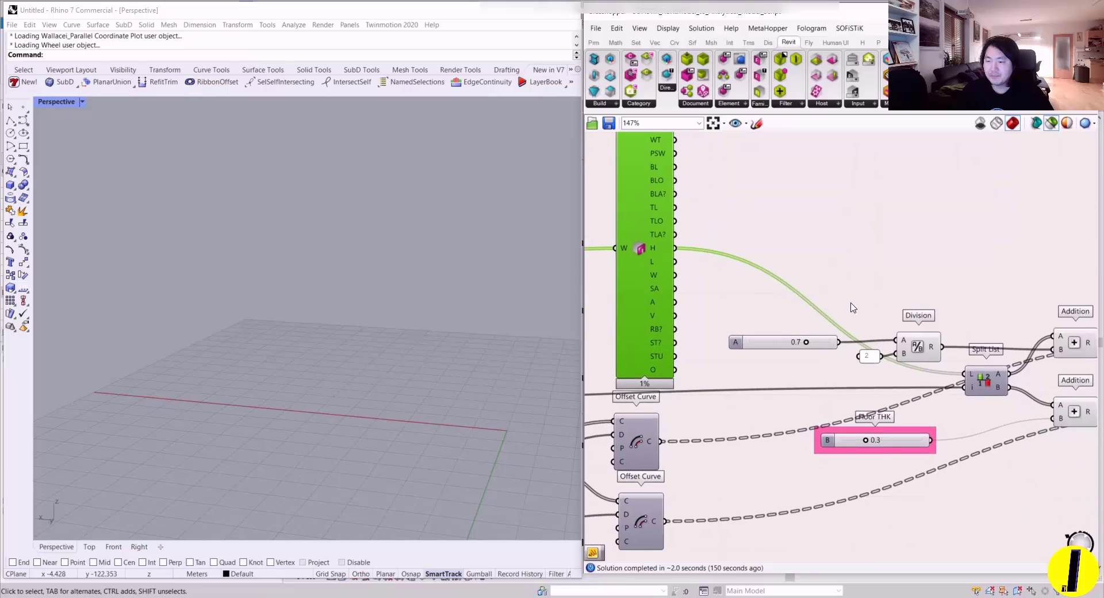
# - Preview the EX_AnalyticalSurf_no_Openings extrusions for Level1 and Level2-4 together and inspect their surfaces from several angles
pyautogui.moveTo(900, 316); pyautogui.dragTo(826, 323, button='right')
pyautogui.moveTo(1011, 331); pyautogui.dragTo(873, 328, button='right')
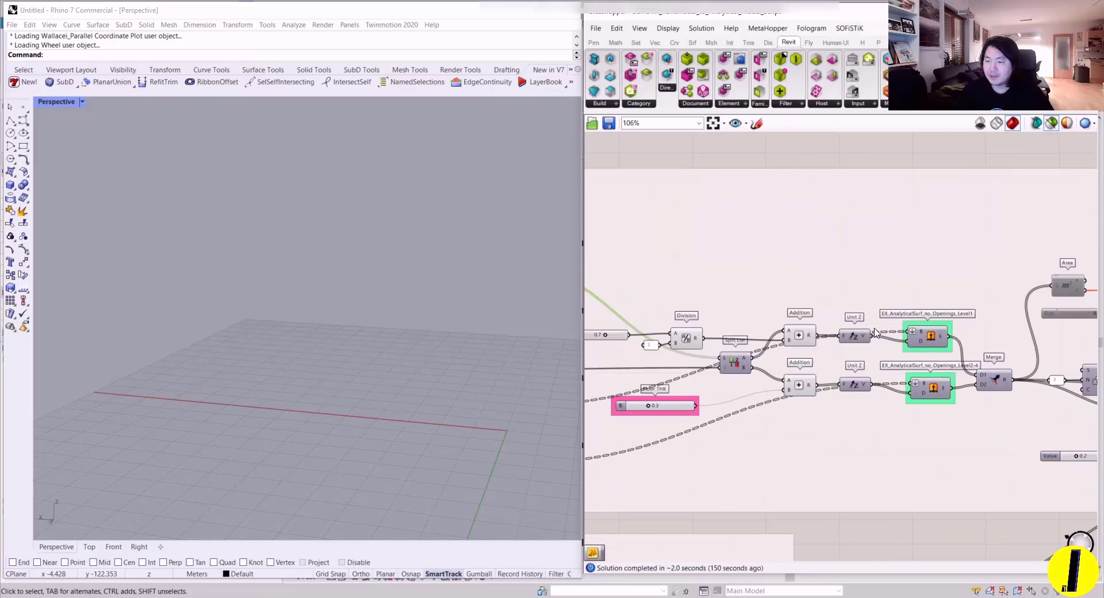
pyautogui.scroll(2, 817, 346)
pyautogui.moveTo(753, 340); pyautogui.dragTo(686, 368, button='right')
pyautogui.click(904, 340)
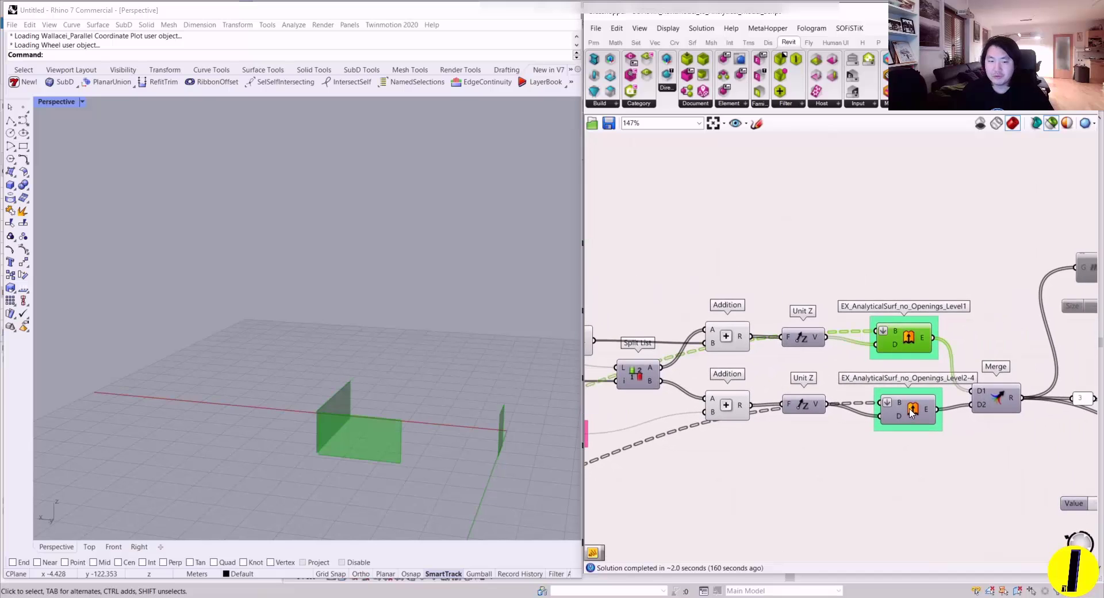
pyautogui.keyDown('shift'); pyautogui.click(911, 412); pyautogui.keyUp('shift')
pyautogui.moveTo(403, 414)
pyautogui.mouseDown(button='right')
pyautogui.moveTo(370, 432)
pyautogui.moveTo(395, 408)
pyautogui.mouseUp(button='right')
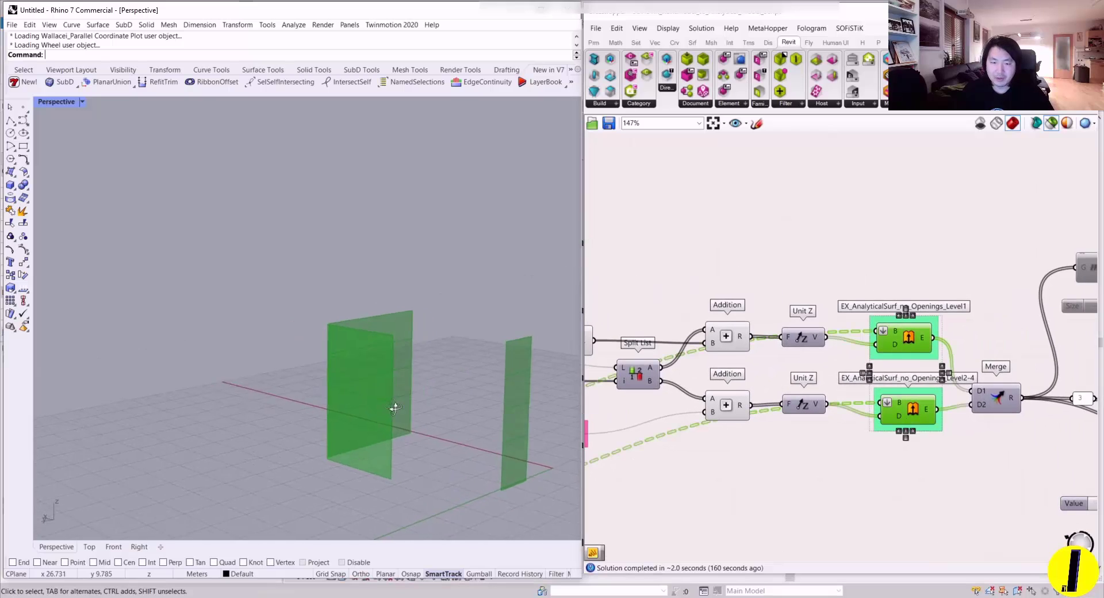
pyautogui.scroll(5, 395, 408)
pyautogui.moveTo(354, 367); pyautogui.dragTo(460, 342, button='right')
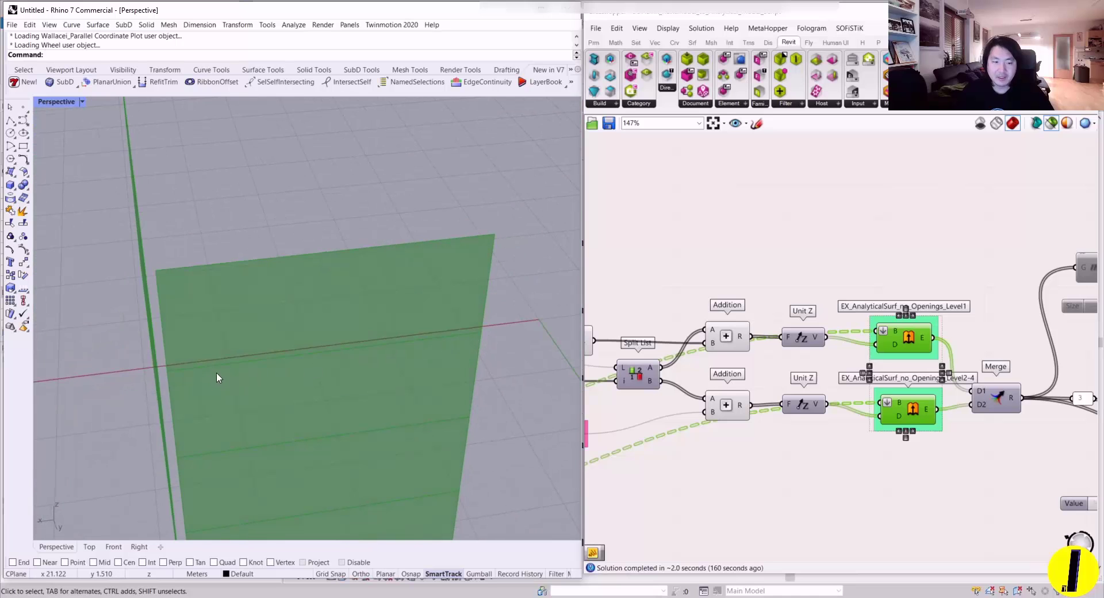
pyautogui.moveTo(216, 373); pyautogui.dragTo(225, 297, button='right')
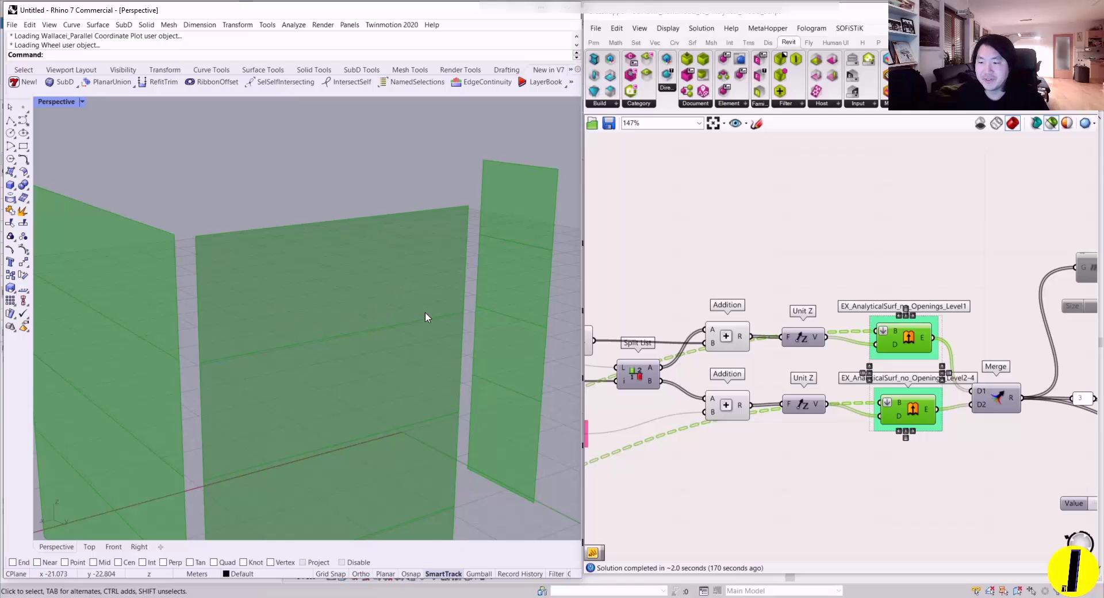
# - Follow the merged surfaces through Series and List Item, and preview the surfaces kept by Cull Index
pyautogui.moveTo(1002, 394); pyautogui.dragTo(805, 337, button='right')
pyautogui.scroll(-1, 845, 333)
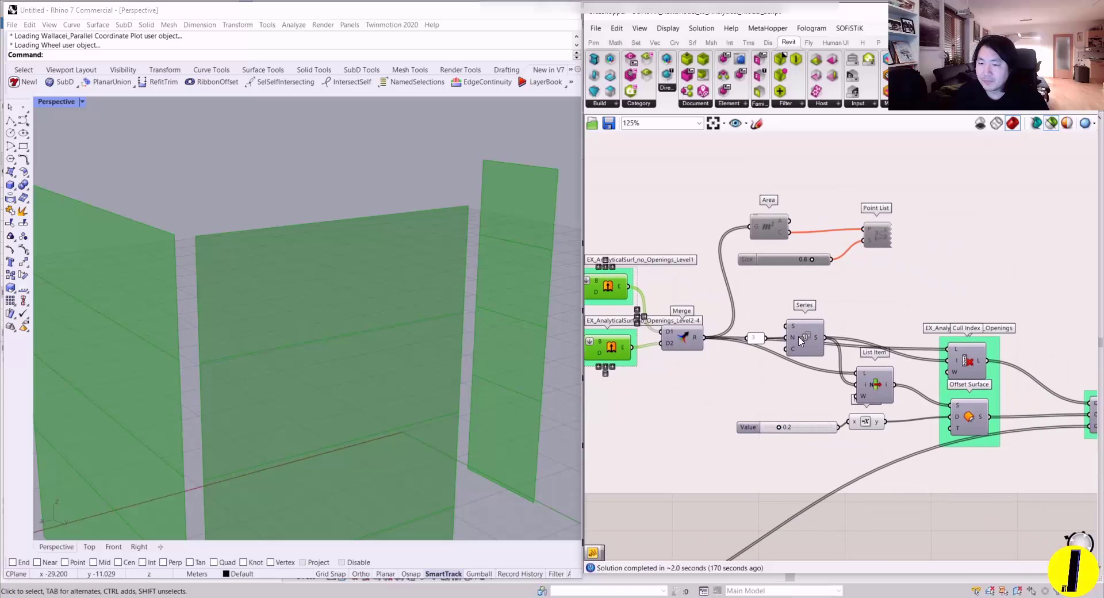
pyautogui.moveTo(904, 357); pyautogui.dragTo(830, 358, button='right')
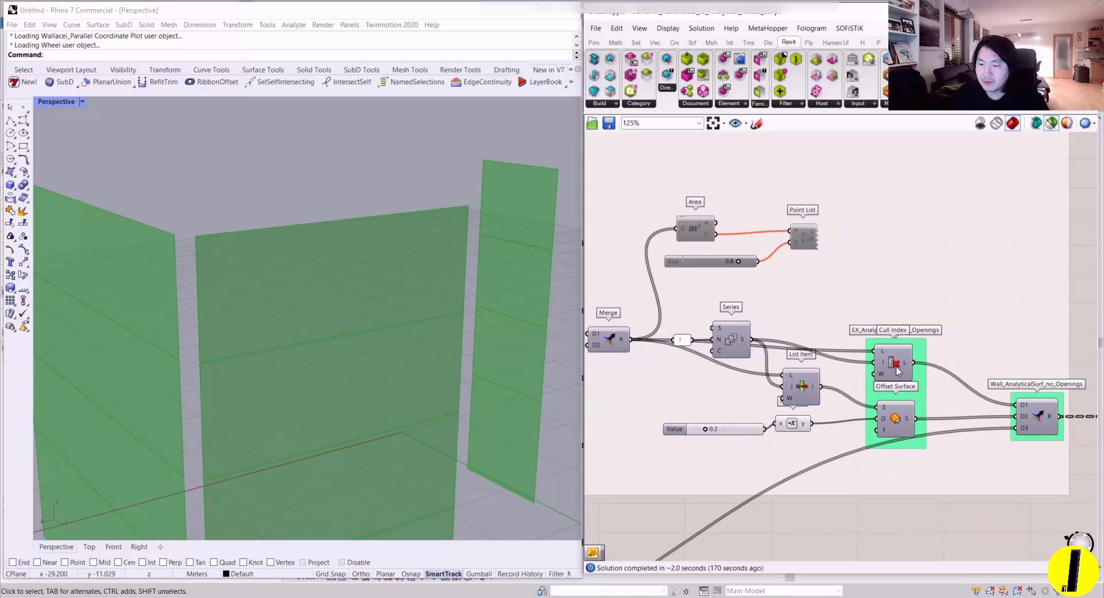
pyautogui.moveTo(898, 371); pyautogui.dragTo(898, 361)
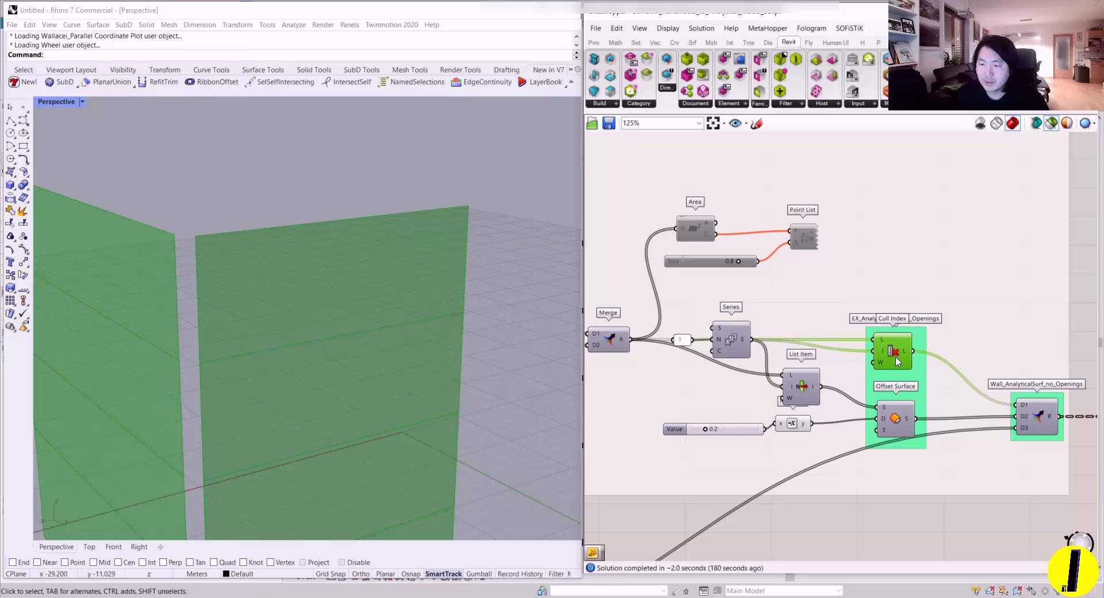
pyautogui.scroll(-6, 425, 355)
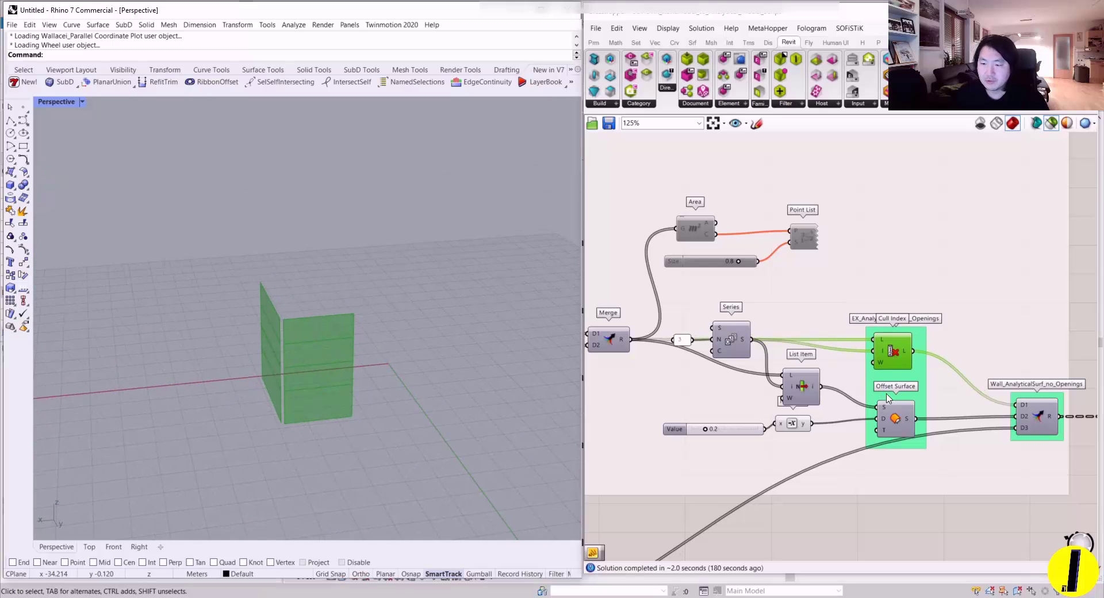
# - Preview the Offset Surface result alone and together with the Cull Index surfaces to check the combined exterior walls
pyautogui.click(895, 424)
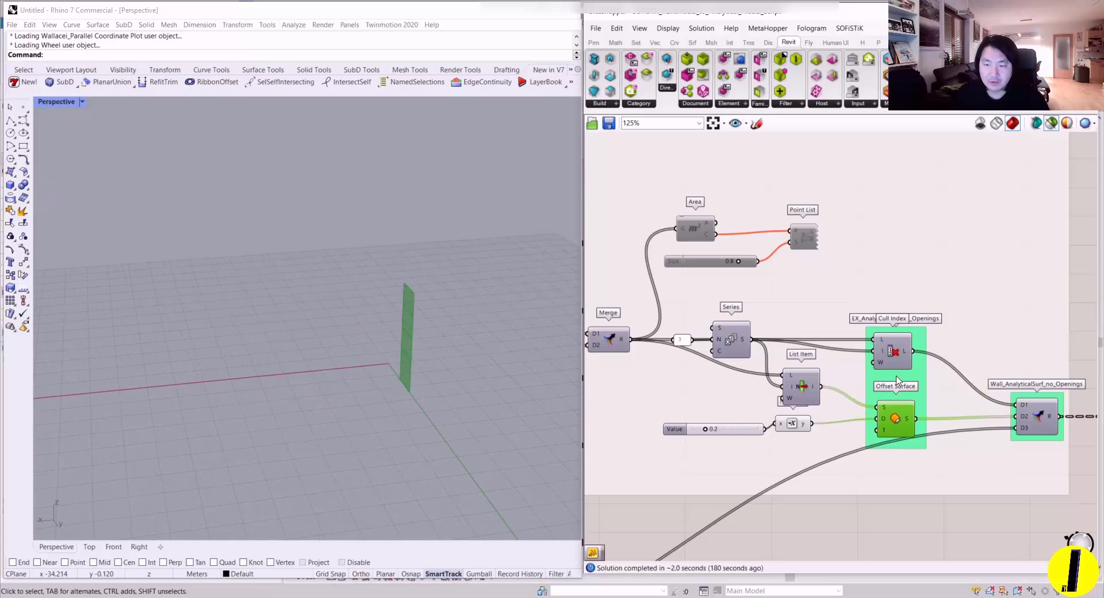
pyautogui.click(898, 359)
pyautogui.keyDown('shift'); pyautogui.click(888, 417); pyautogui.keyUp('shift')
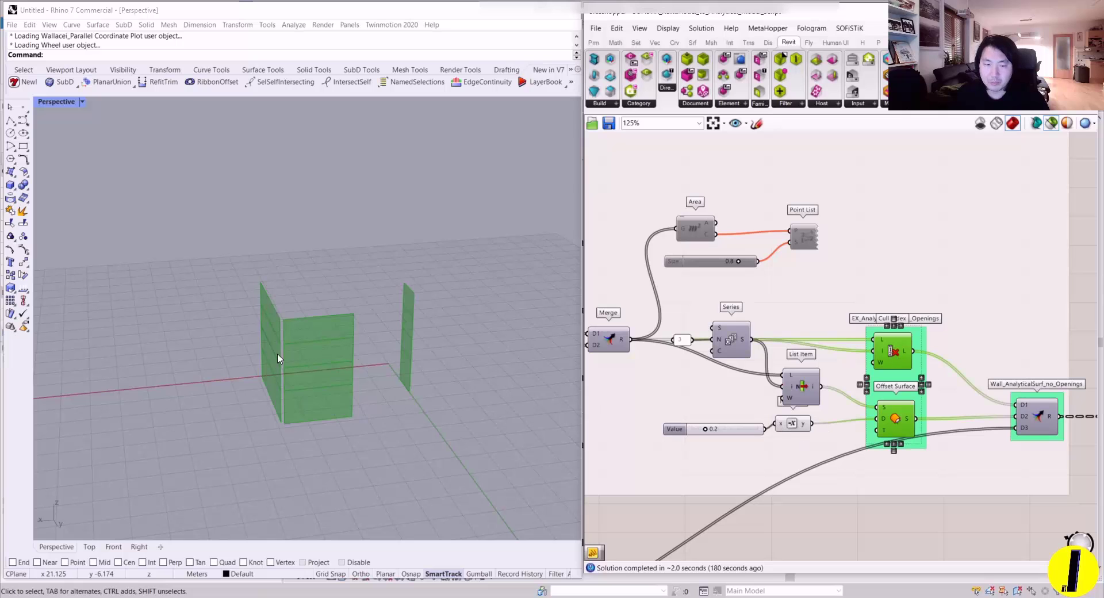
pyautogui.moveTo(278, 357); pyautogui.dragTo(275, 323, button='right')
pyautogui.scroll(-7, 911, 349)
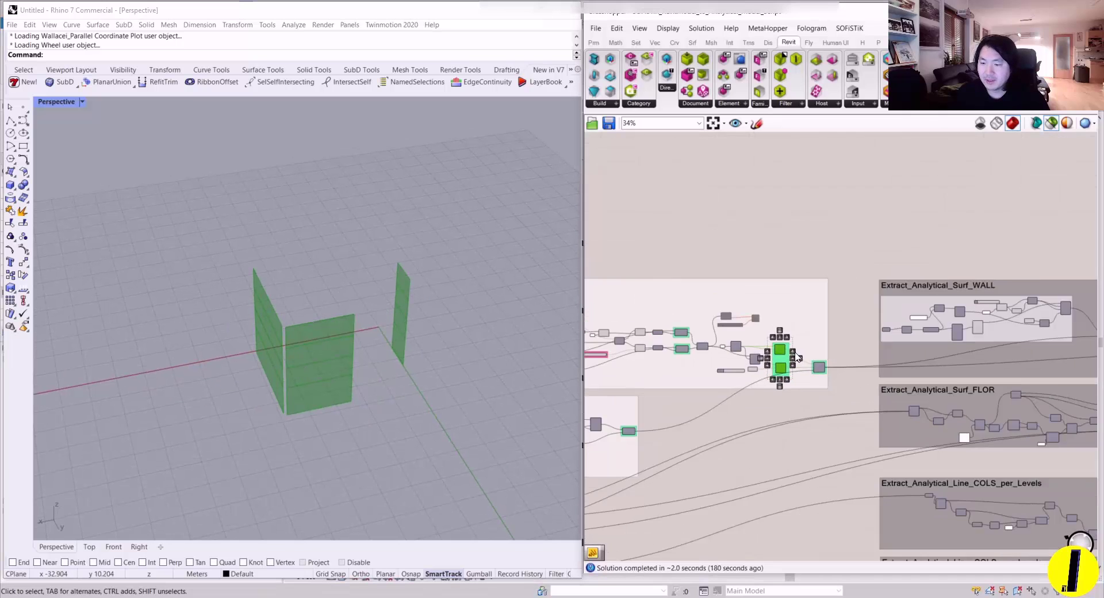
pyautogui.scroll(4, 731, 327)
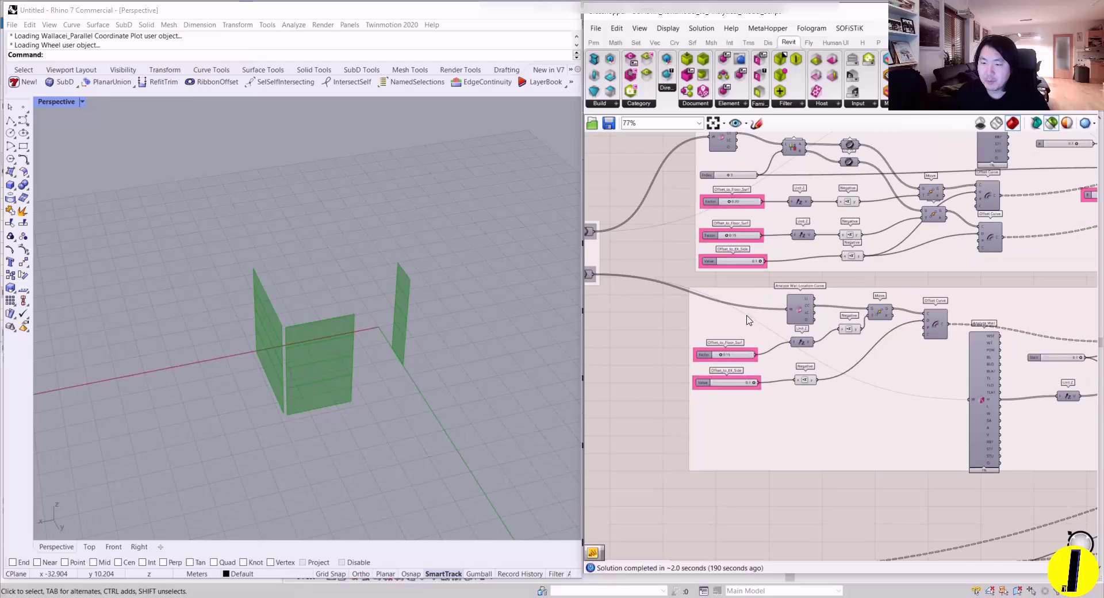
# - Preview the IN_AnalyticalSurf_no_Openings extrusion of the interior walls and inspect its surfaces and edges up close
pyautogui.moveTo(794, 334); pyautogui.dragTo(682, 334, button='right')
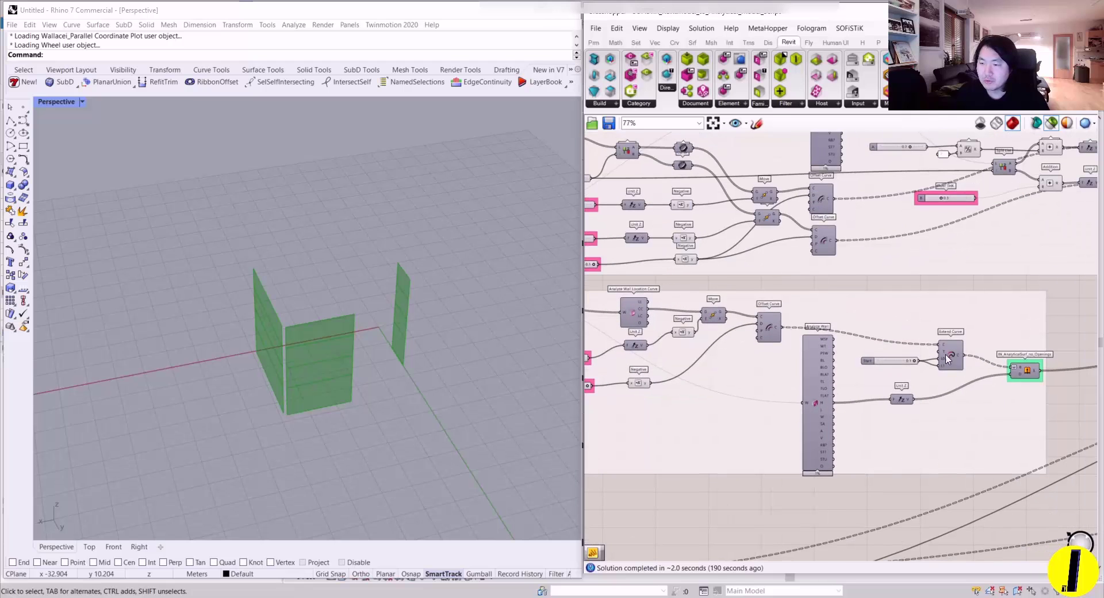
pyautogui.click(1014, 373)
pyautogui.scroll(5, 316, 278)
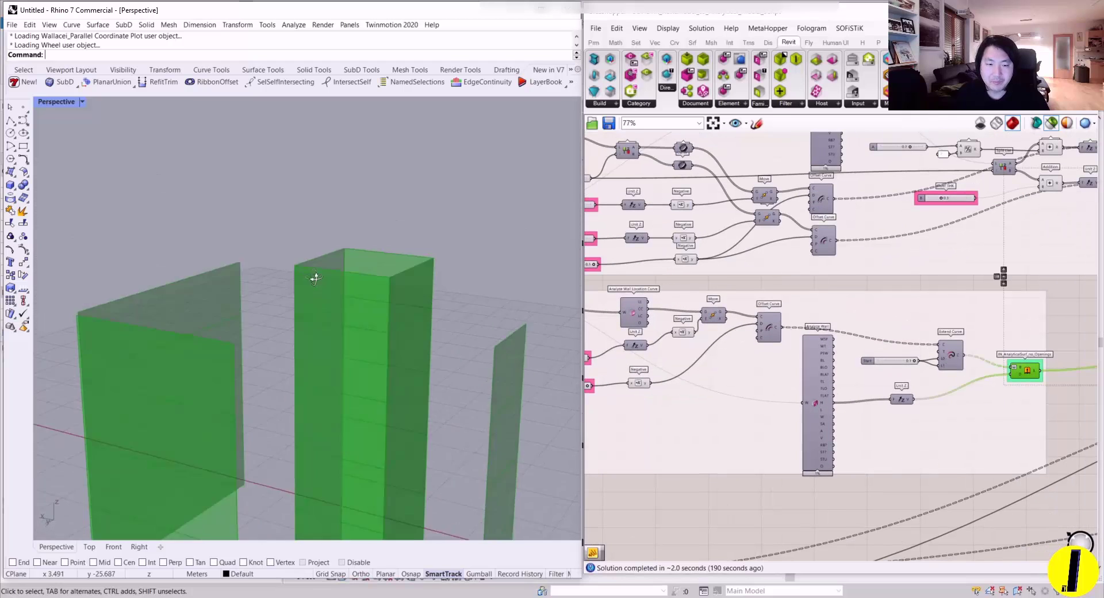
pyautogui.moveTo(315, 279); pyautogui.dragTo(356, 281, button='right')
pyautogui.scroll(-5, 291, 257)
pyautogui.scroll(6, 336, 313)
pyautogui.moveTo(303, 211); pyautogui.dragTo(303, 217, button='right')
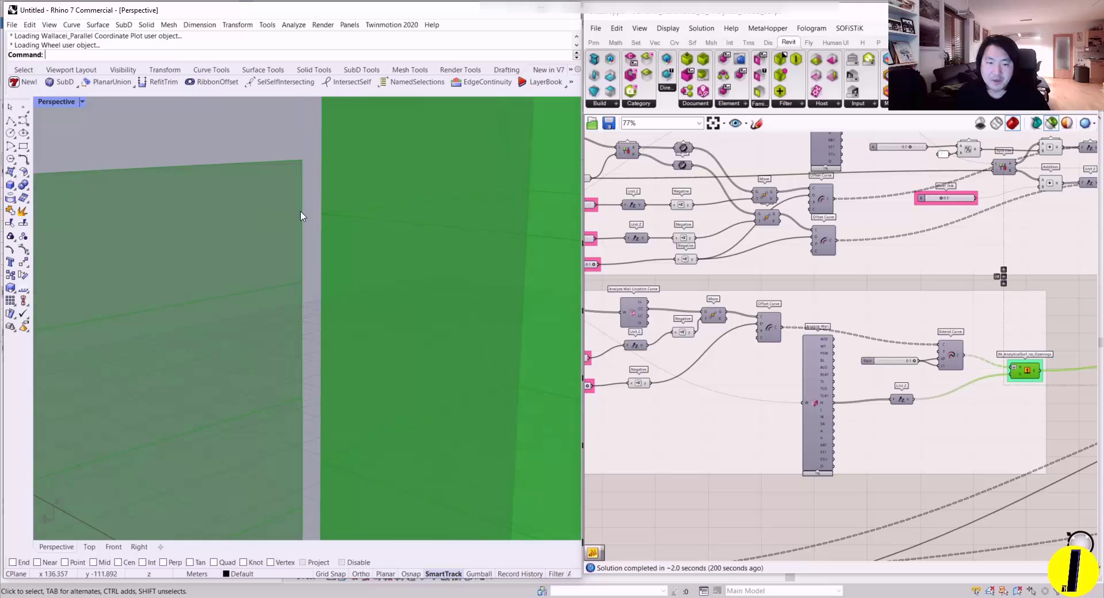
pyautogui.scroll(-5, 353, 222)
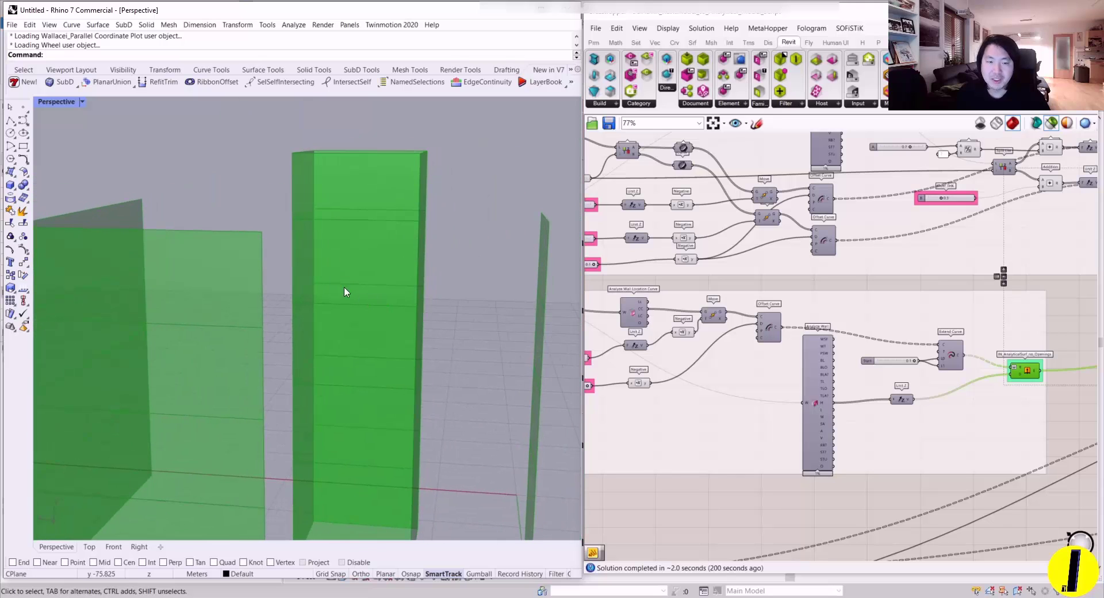
# - Preview the merged Wall_AnalyticalSurf_no_Openings result and inspect the combined exterior and interior wall surfaces
pyautogui.scroll(-5, 895, 286)
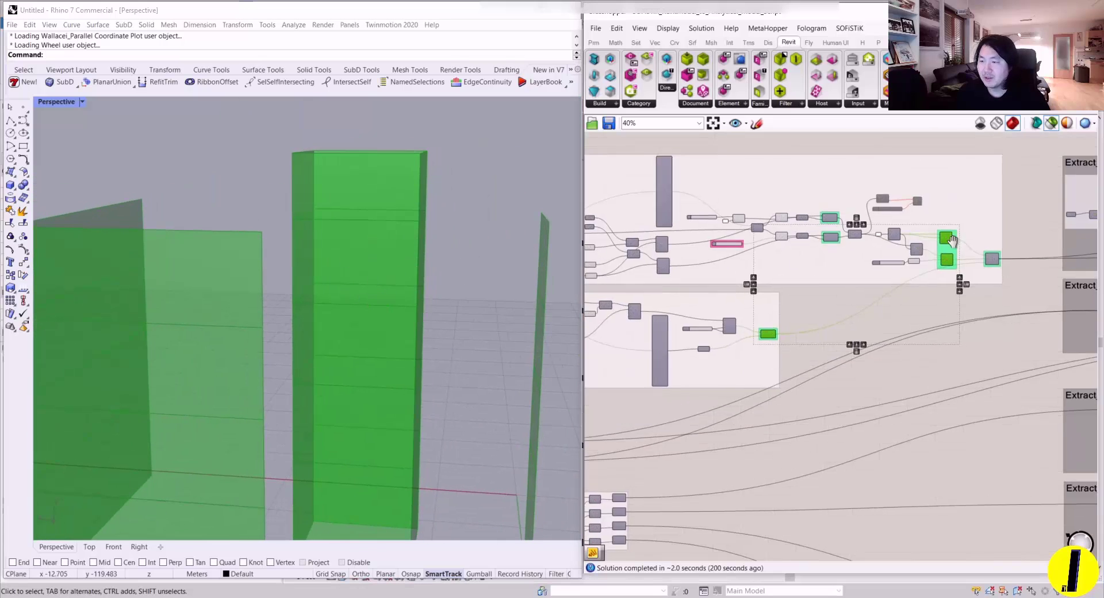
pyautogui.scroll(6, 766, 300)
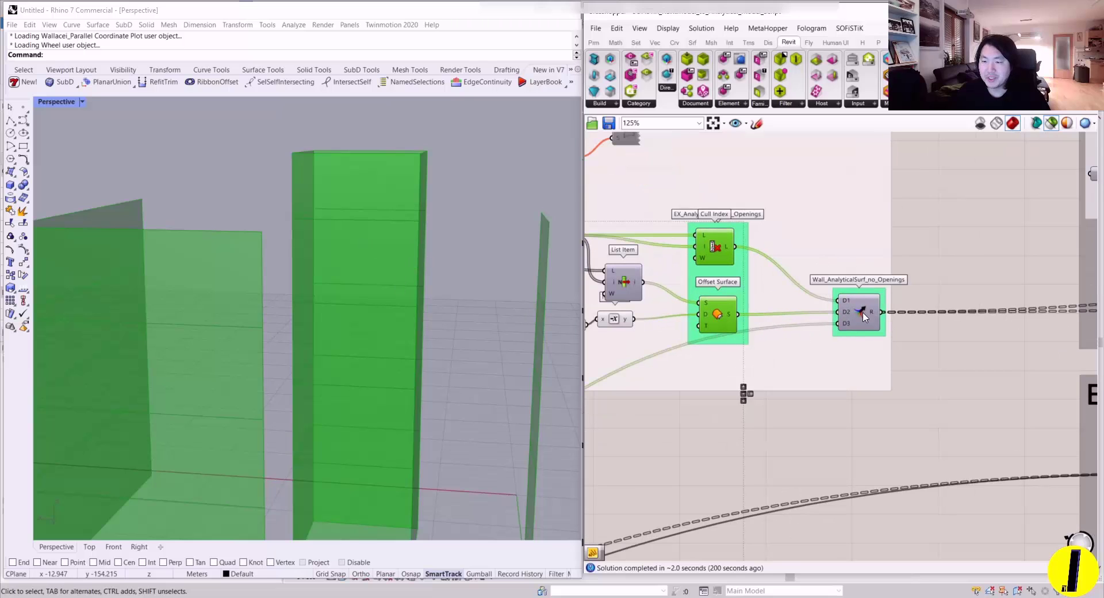
pyautogui.click(865, 316)
pyautogui.scroll(-3, 865, 317)
pyautogui.scroll(2, 855, 315)
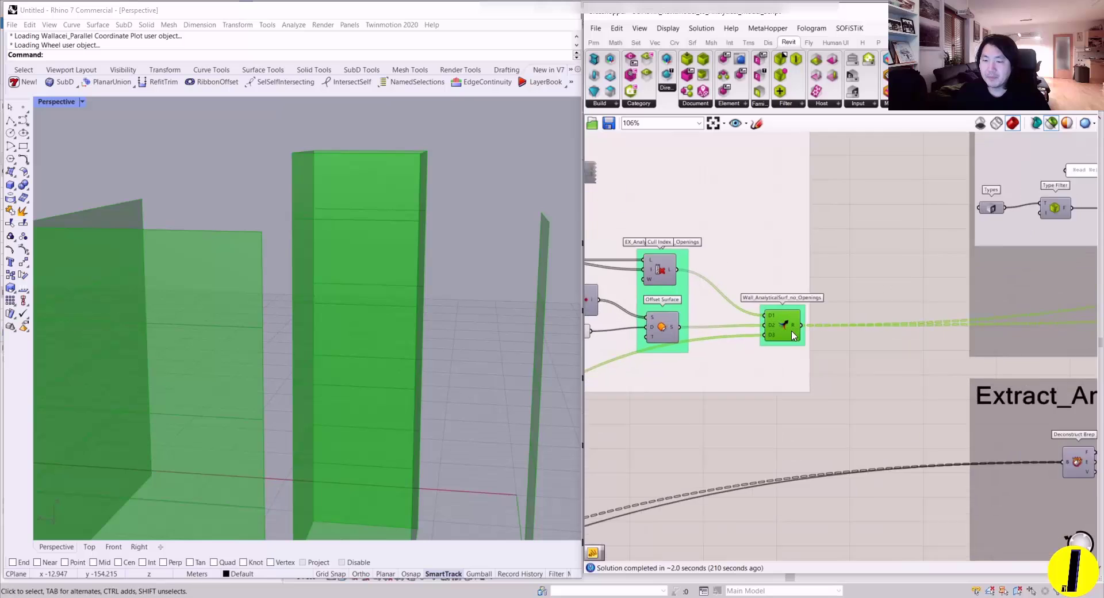
pyautogui.scroll(2, 765, 290)
pyautogui.scroll(-3, 378, 255)
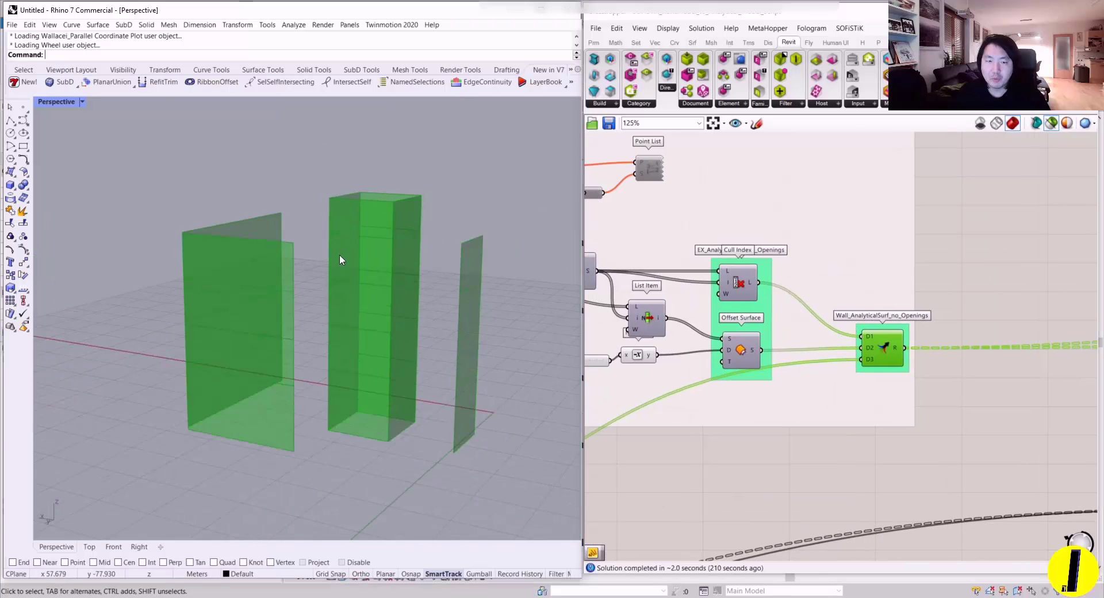
pyautogui.moveTo(339, 254); pyautogui.dragTo(368, 281, button='right')
pyautogui.scroll(-4, 642, 386)
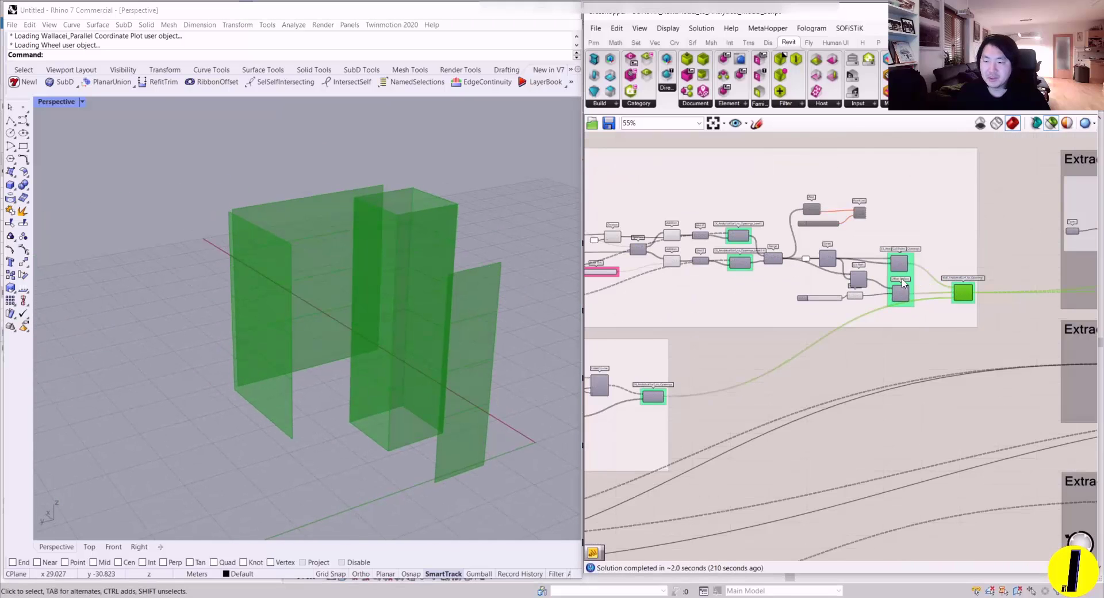
# - Trace how the interior extrusion, Cull Index and Offset Surface outputs feed the Wall_AnalyticalSurf_no_Openings merge component
pyautogui.scroll(5, 838, 395)
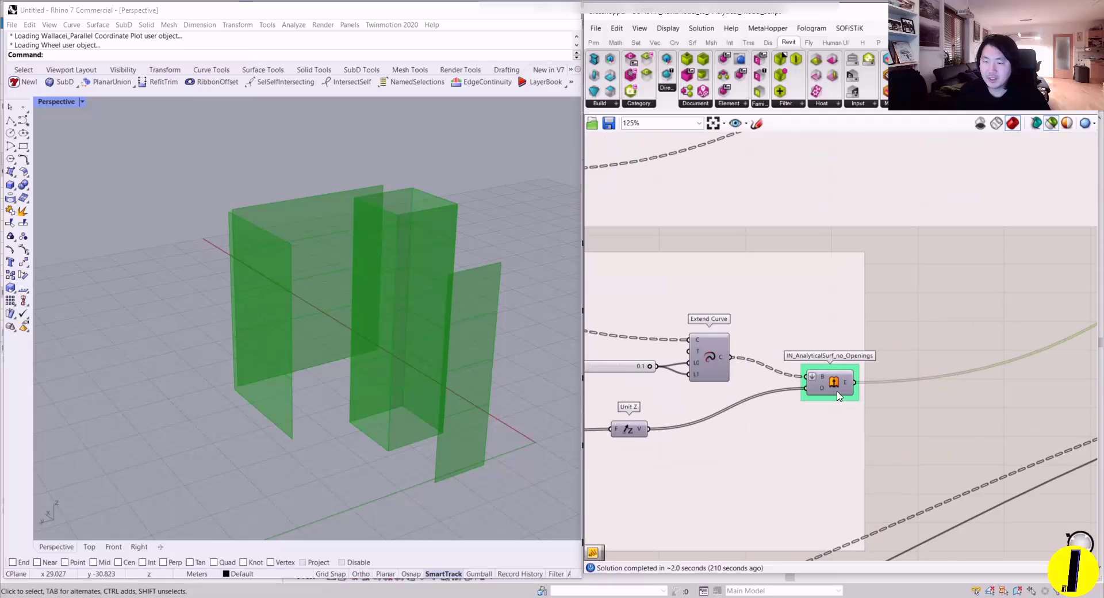
pyautogui.scroll(-4, 835, 391)
pyautogui.moveTo(907, 350); pyautogui.dragTo(621, 397, button='right')
pyautogui.scroll(5, 890, 304)
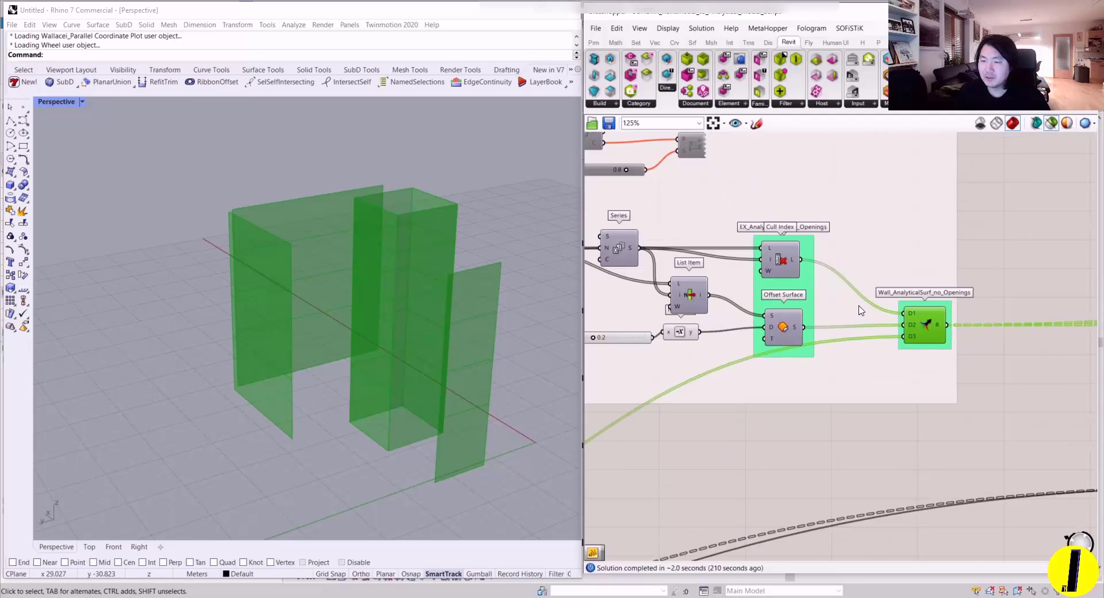
pyautogui.moveTo(935, 338); pyautogui.dragTo(768, 320, button='right')
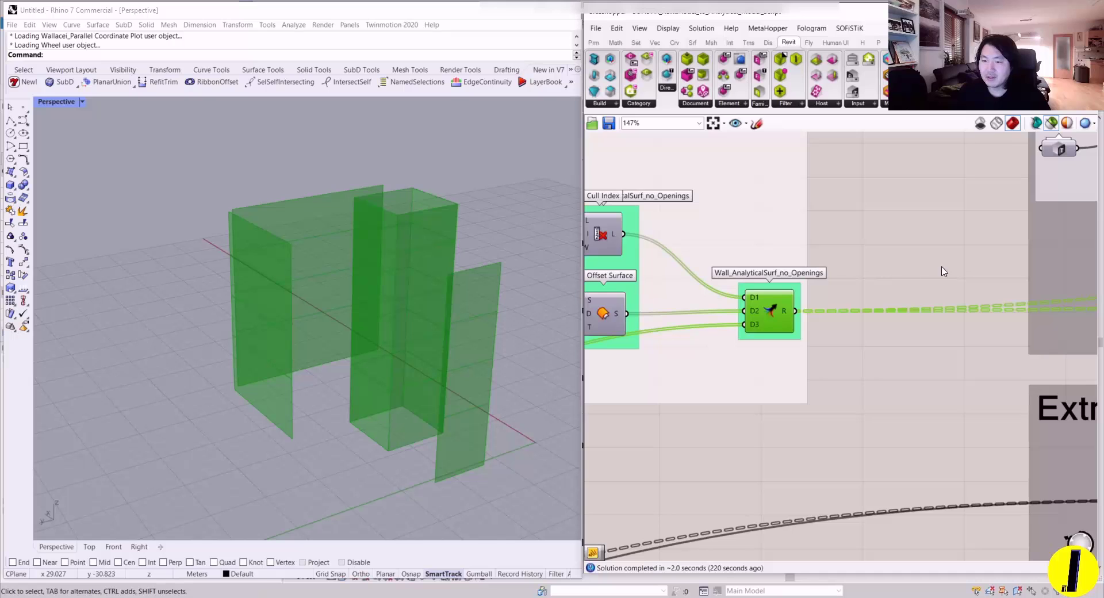
pyautogui.scroll(-3, 904, 288)
pyautogui.scroll(4, 855, 398)
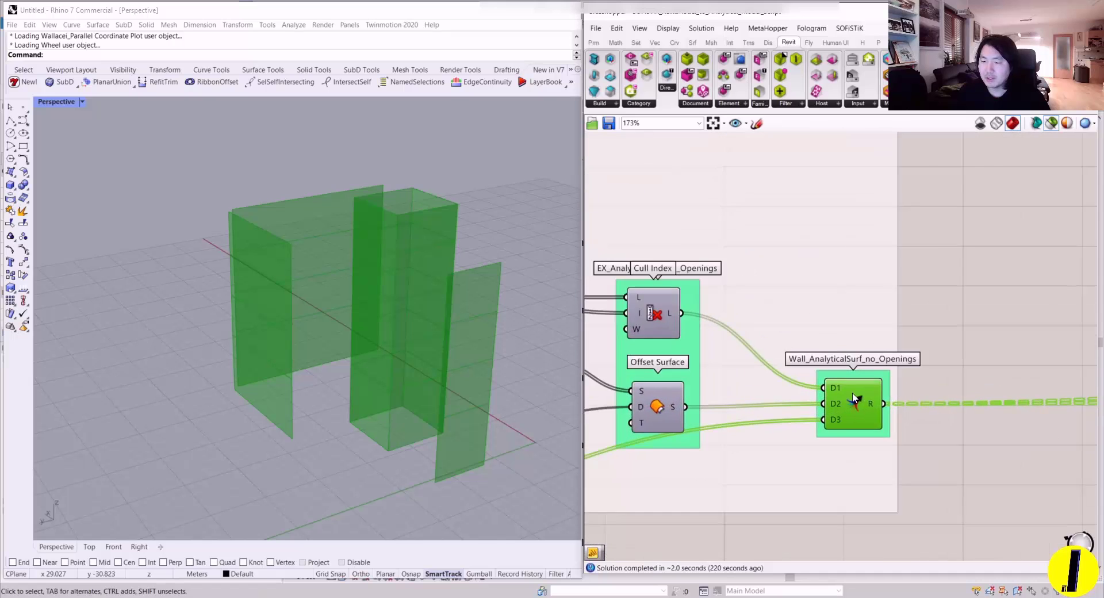
pyautogui.scroll(3, 855, 398)
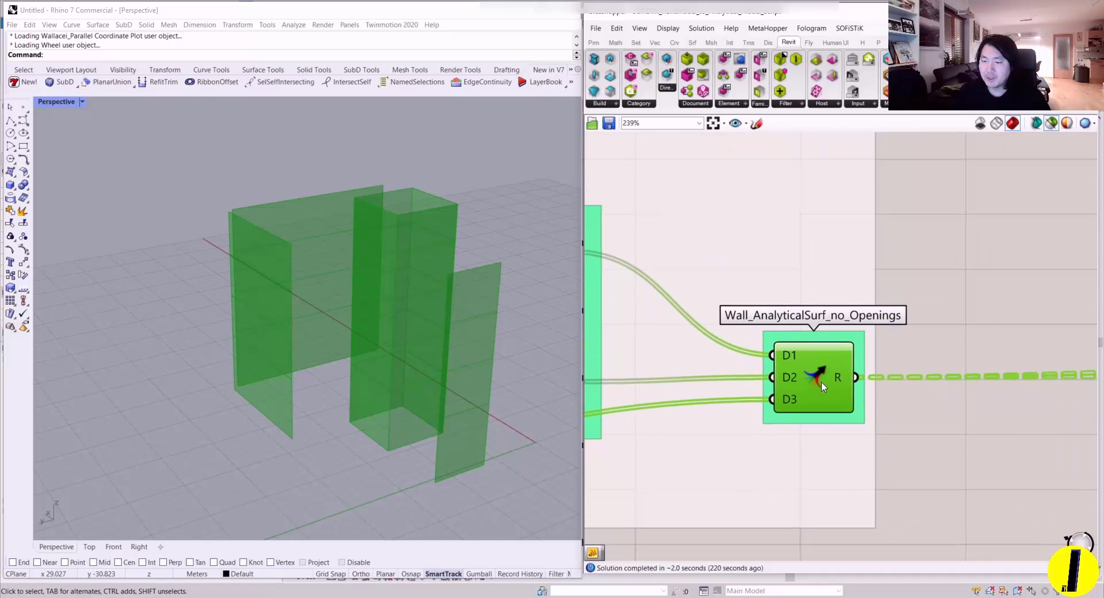
# - Examine the Extract_Analytical_Surf_WALL group and check which door type is chosen in its Types parameter
pyautogui.scroll(-6, 823, 387)
pyautogui.moveTo(1072, 347); pyautogui.dragTo(791, 364, button='right')
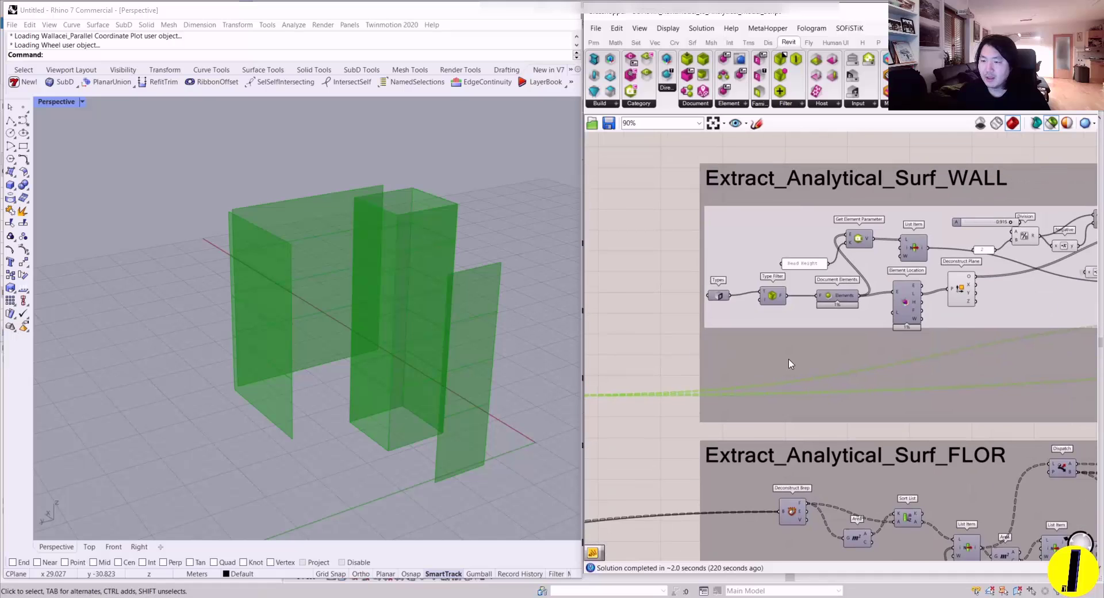
pyautogui.scroll(-1, 753, 360)
pyautogui.moveTo(971, 352); pyautogui.dragTo(799, 357, button='right')
pyautogui.scroll(-2, 799, 358)
pyautogui.moveTo(612, 326); pyautogui.dragTo(773, 329, button='right')
pyautogui.scroll(5, 683, 326)
pyautogui.scroll(3, 687, 337)
pyautogui.click(716, 328)
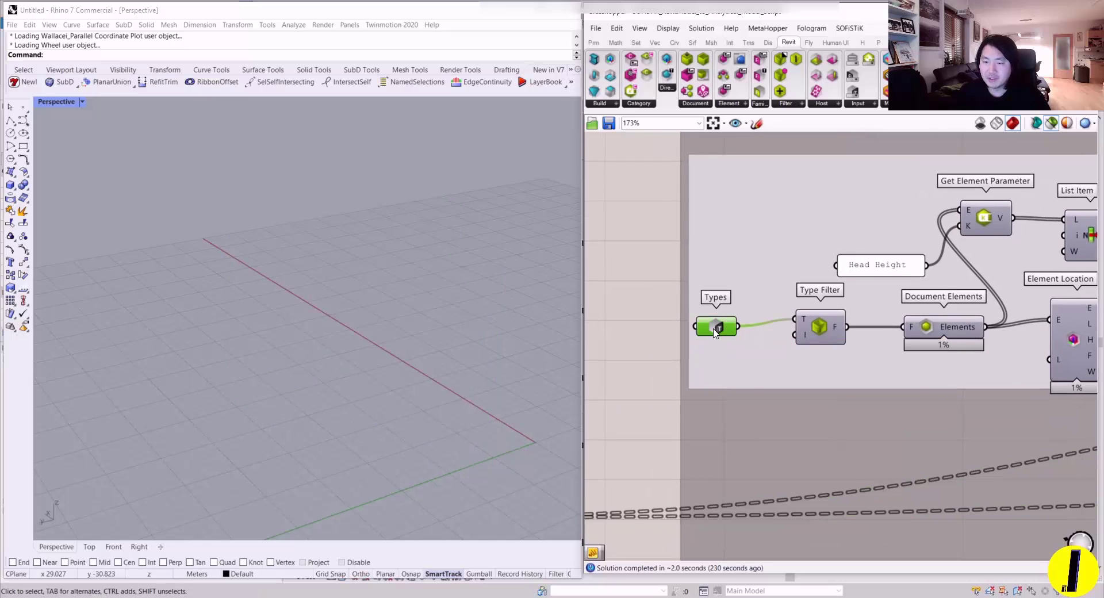
pyautogui.rightClick(714, 329)
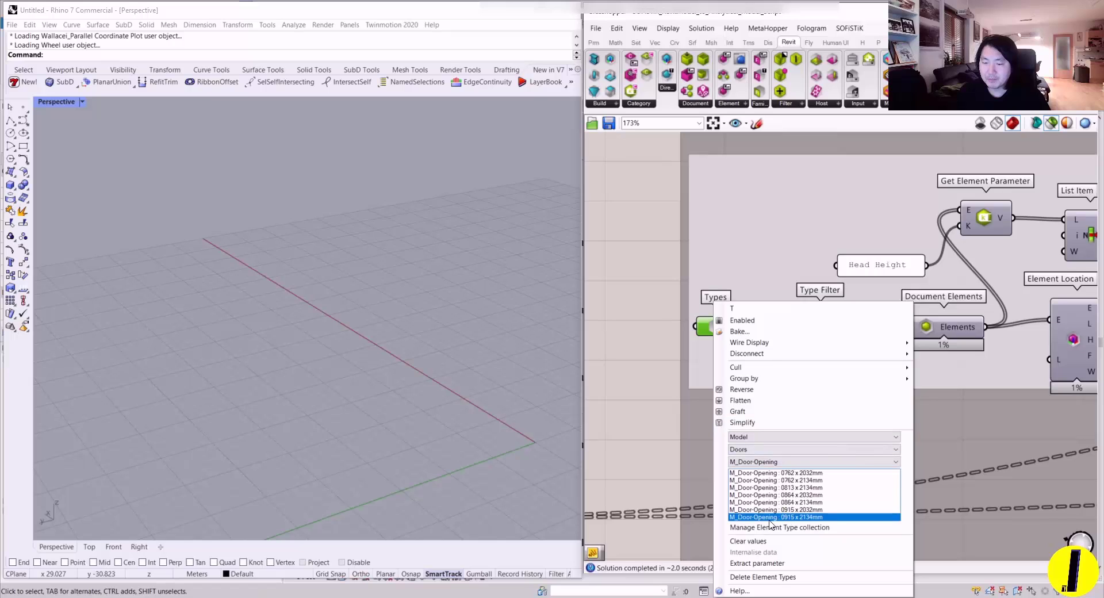
pyautogui.click(648, 380)
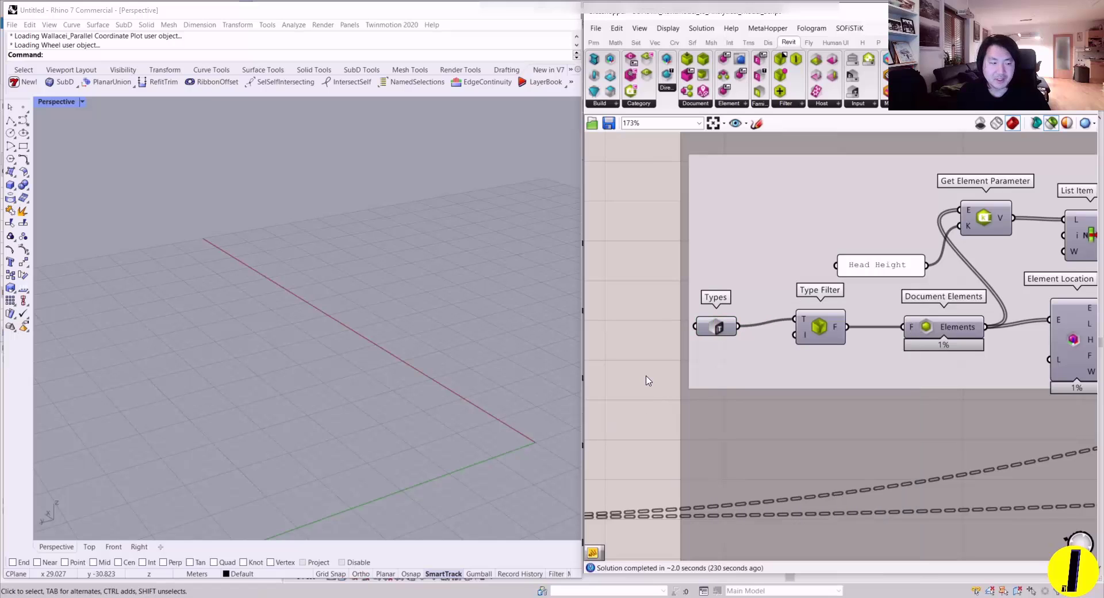
# - Switch to Revit, select a Level 4 door opening in the facade to check its type, and return to the Grasshopper script
pyautogui.click(278, 575)
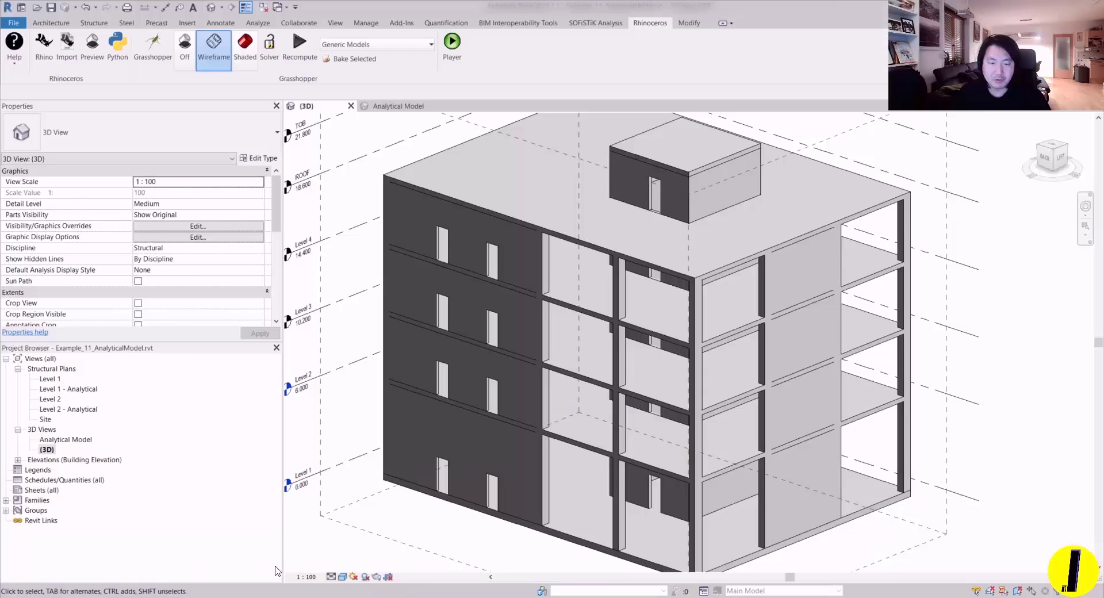
pyautogui.scroll(5, 444, 242)
pyautogui.click(443, 246)
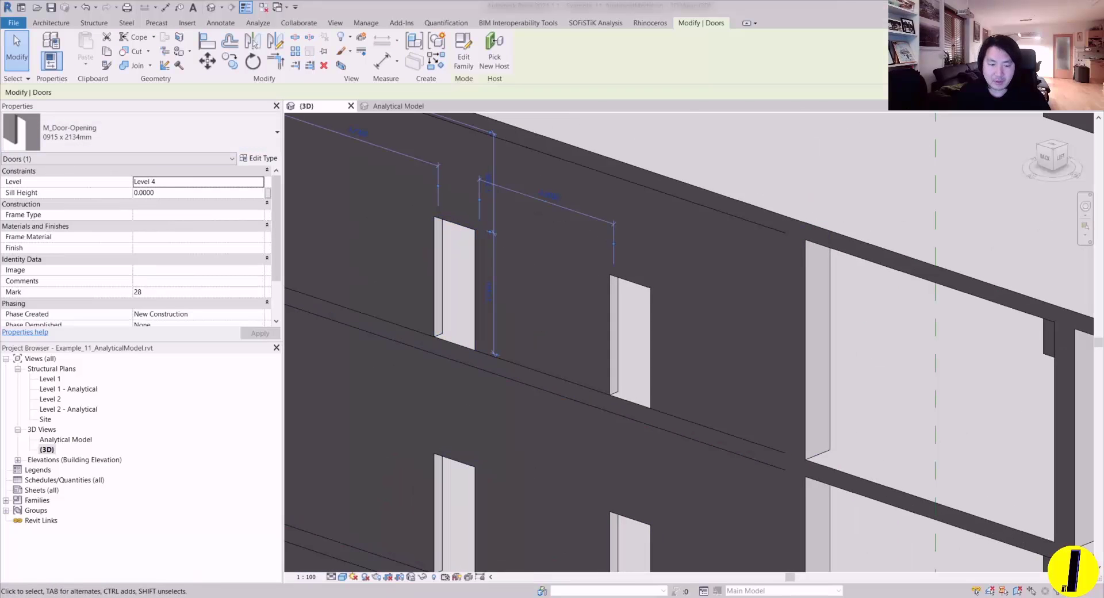
pyautogui.moveTo(270, 592)
pyautogui.click(230, 552)
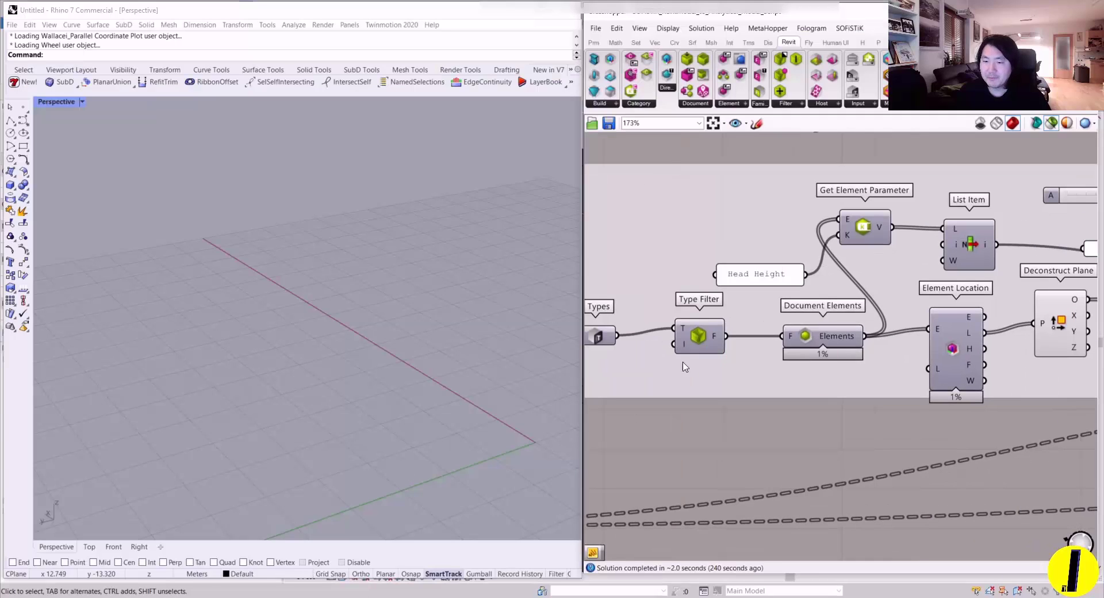
# - Nudge Type Filter and Document Elements closer to Types, and inspect Get Element Parameter with its Head Height input
pyautogui.moveTo(683, 362); pyautogui.dragTo(669, 366)
pyautogui.moveTo(823, 334)
pyautogui.mouseDown()
pyautogui.moveTo(790, 353)
pyautogui.moveTo(806, 343)
pyautogui.mouseUp()
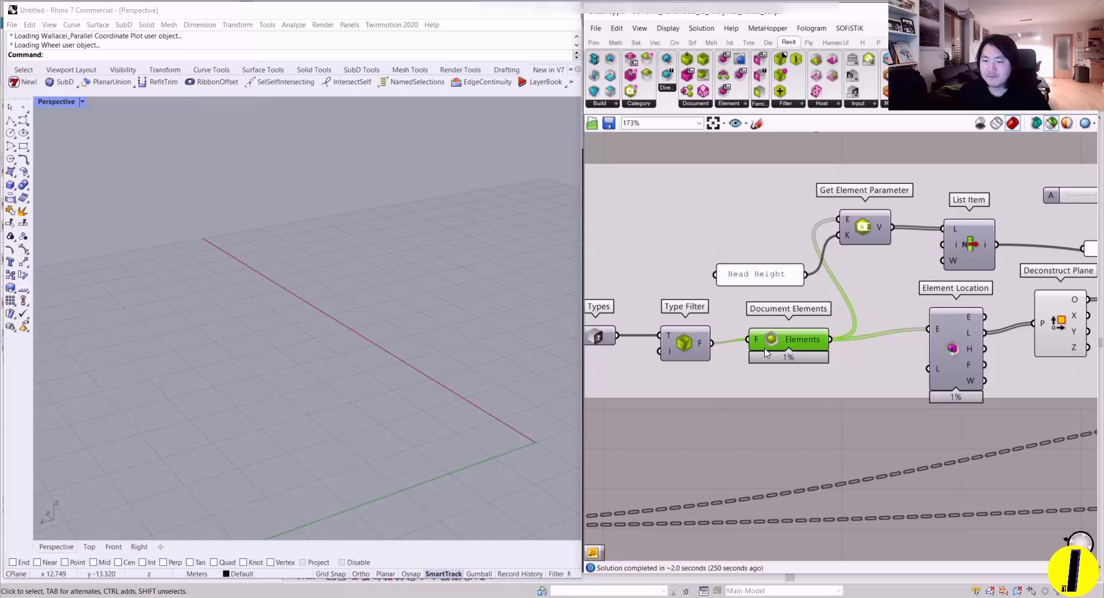
pyautogui.moveTo(826, 341); pyautogui.dragTo(755, 355, button='right')
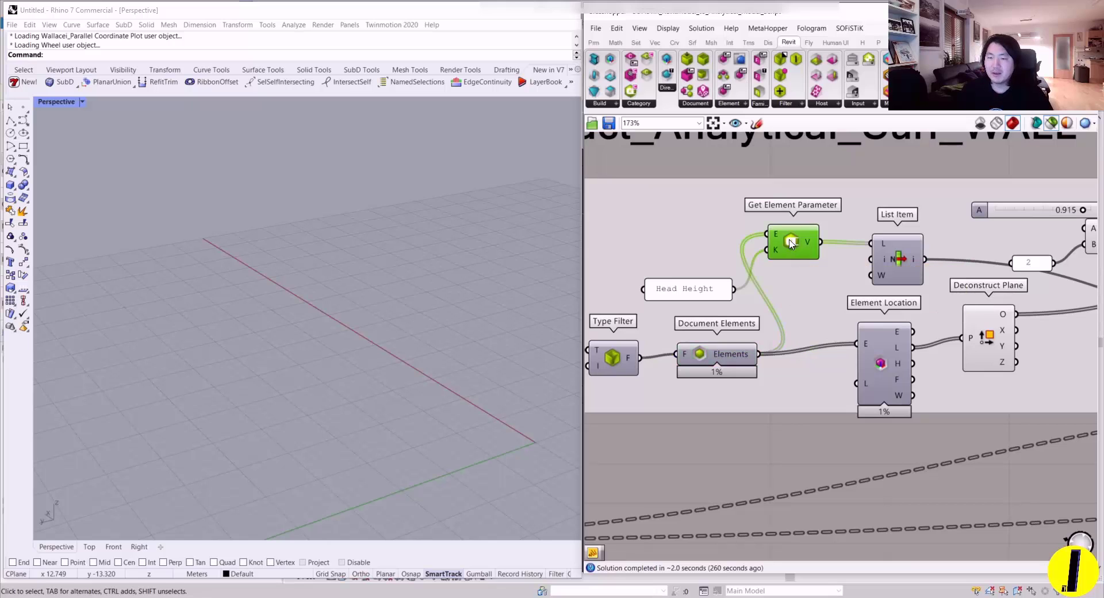
pyautogui.moveTo(790, 231)
pyautogui.mouseDown()
pyautogui.moveTo(797, 246)
pyautogui.moveTo(789, 243)
pyautogui.mouseUp()
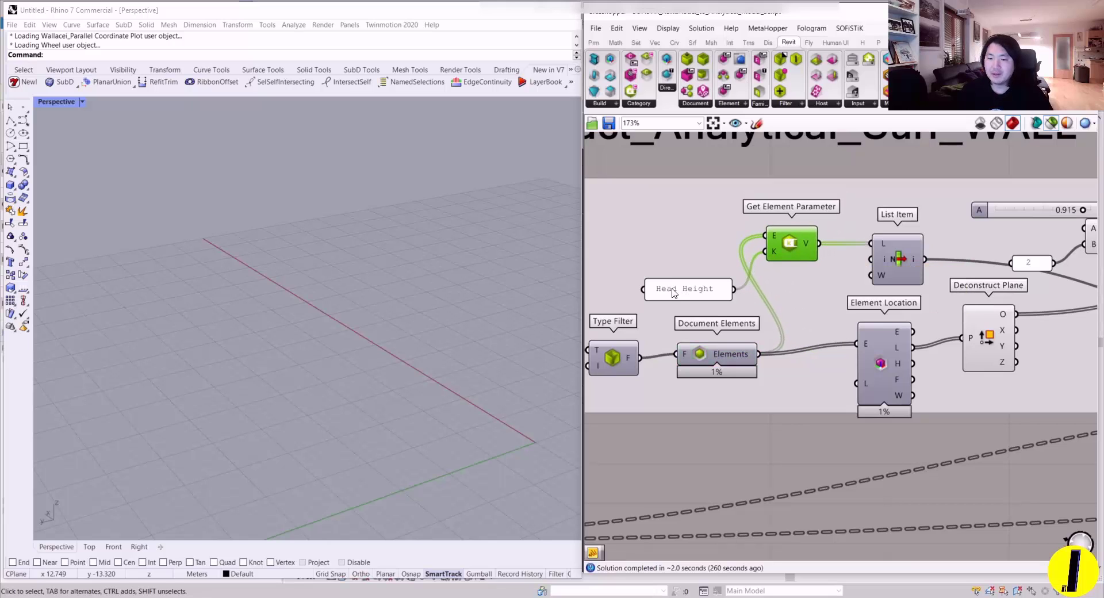
pyautogui.moveTo(674, 293); pyautogui.dragTo(837, 321, button='right')
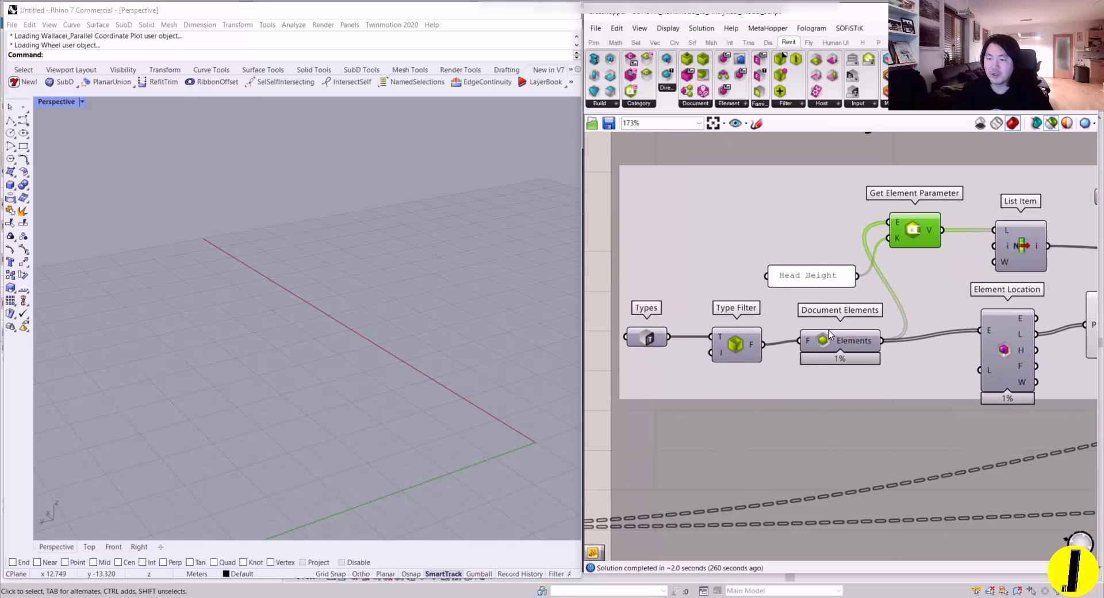
# - Look up the selected door's Head Height property in Revit and return to the Grasshopper script
pyautogui.moveTo(250, 587)
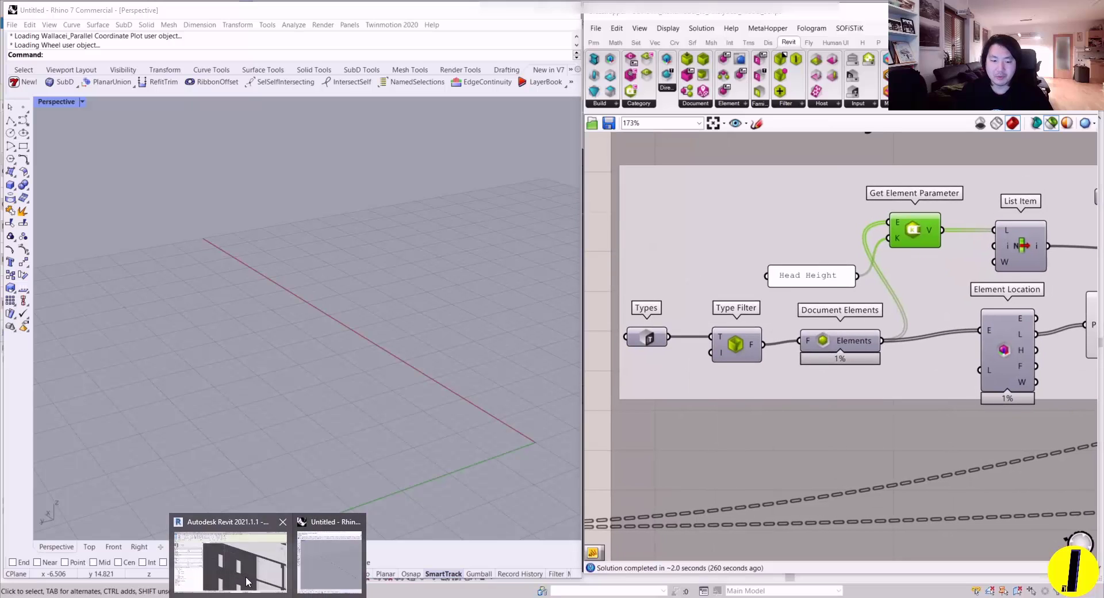
pyautogui.click(230, 552)
pyautogui.scroll(-3, 92, 309)
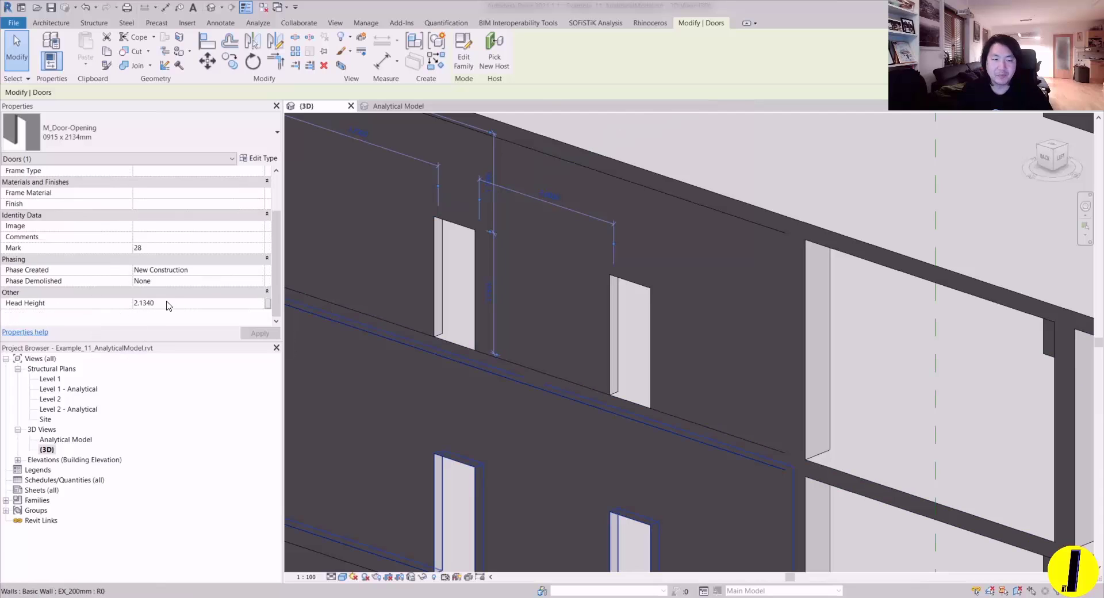
pyautogui.moveTo(268, 597)
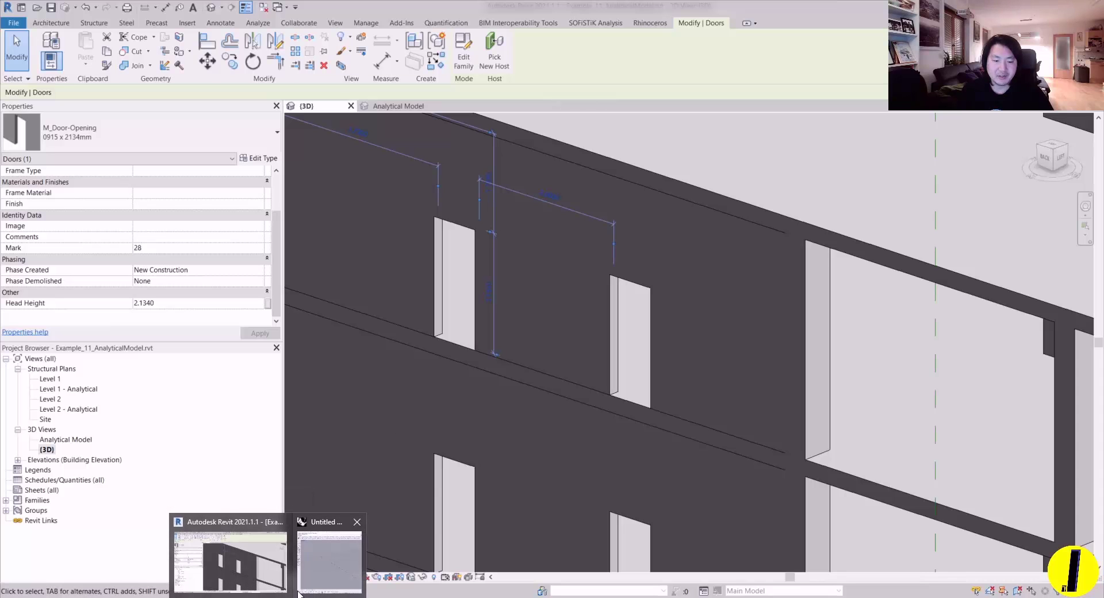
pyautogui.click(329, 560)
# - Inspect the List Item fed by Get Element Parameter, and preview the Element Location planes of the doors
pyautogui.moveTo(1017, 247); pyautogui.dragTo(791, 272, button='right')
pyautogui.click(792, 272)
pyautogui.scroll(-3, 765, 288)
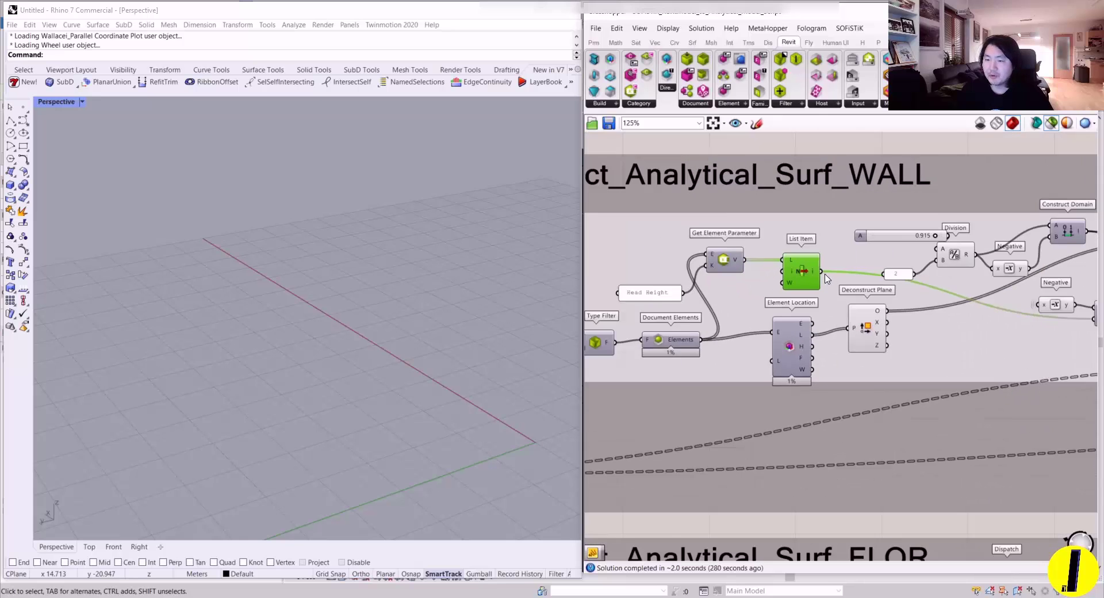
pyautogui.scroll(3, 828, 322)
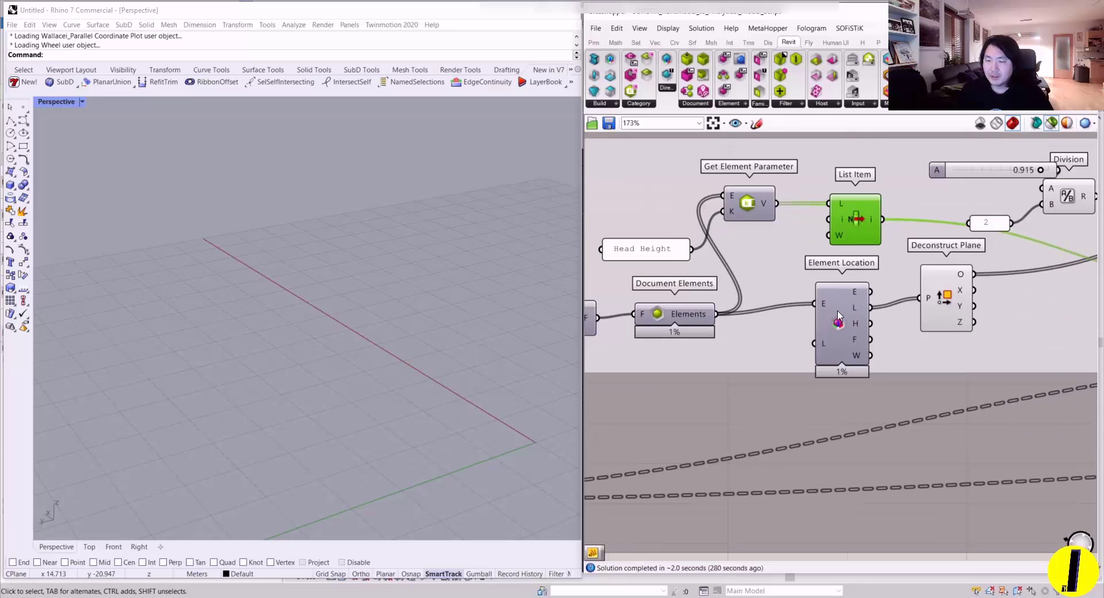
pyautogui.click(830, 312)
pyautogui.moveTo(692, 310); pyautogui.dragTo(730, 300, button='right')
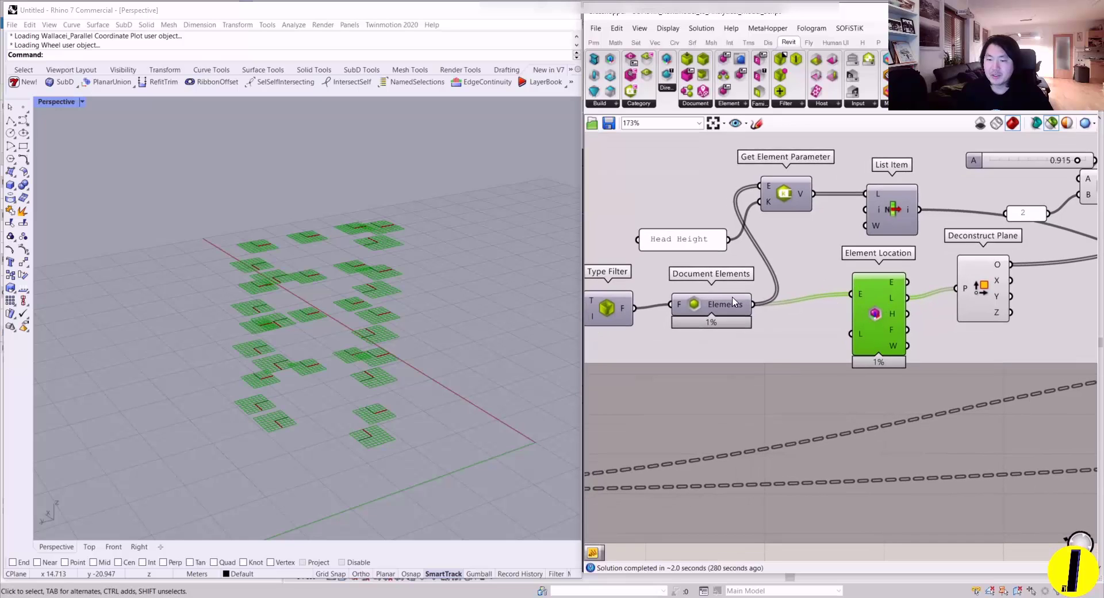
# - Retrace the door selection from Types through Type Filter to the Document Elements component
pyautogui.moveTo(731, 302); pyautogui.dragTo(765, 310)
pyautogui.moveTo(632, 315); pyautogui.dragTo(747, 310, button='right')
pyautogui.click(728, 305)
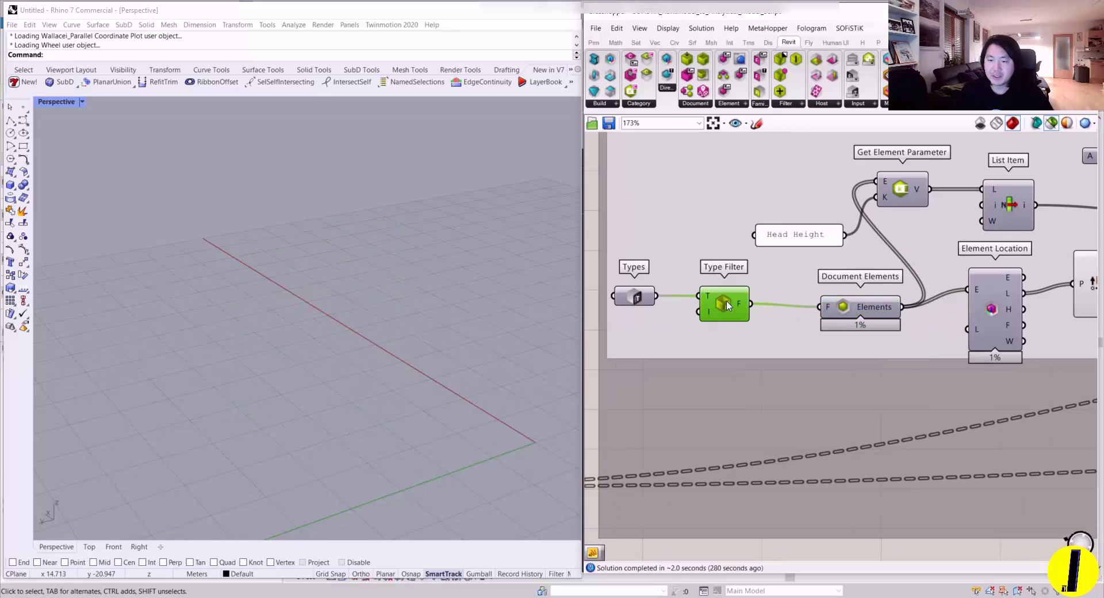
pyautogui.moveTo(832, 305); pyautogui.dragTo(700, 297, button='right')
pyautogui.click(737, 306)
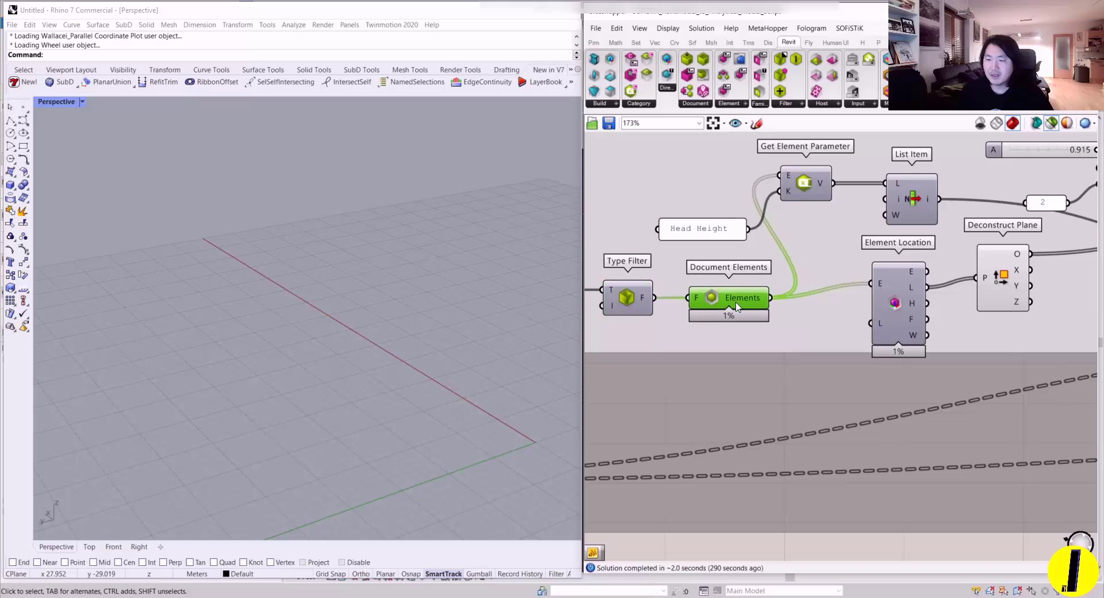
# - Shift Element Location slightly closer to Document Elements and inspect the door location planes from another angle
pyautogui.moveTo(901, 295); pyautogui.dragTo(874, 304)
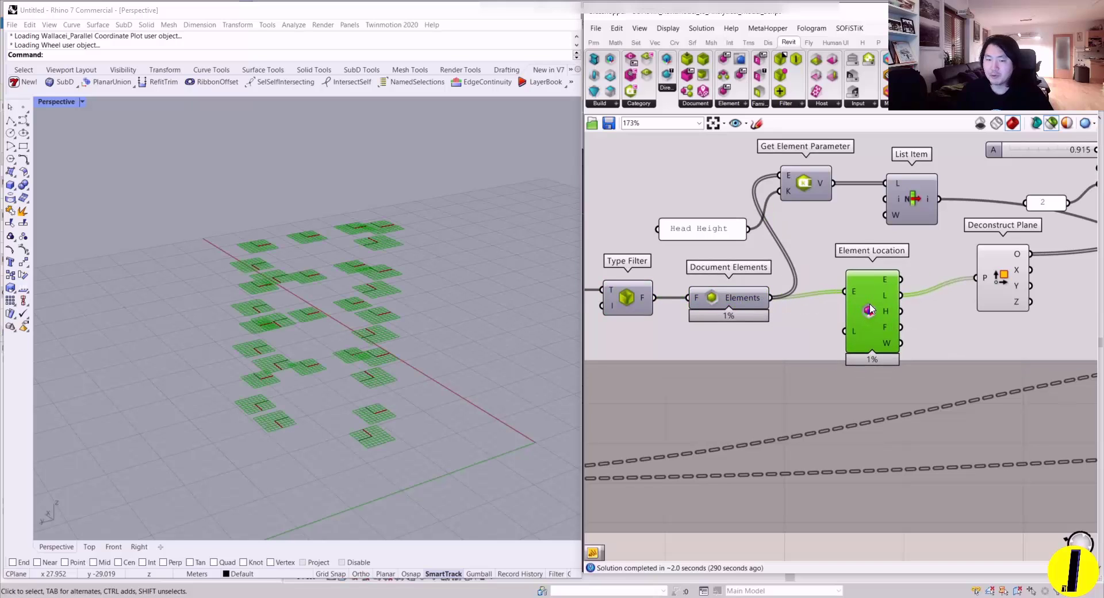
pyautogui.moveTo(383, 287); pyautogui.dragTo(460, 290, button='right')
pyautogui.moveTo(288, 284)
pyautogui.mouseDown(button='right')
pyautogui.moveTo(267, 290)
pyautogui.moveTo(316, 249)
pyautogui.moveTo(299, 288)
pyautogui.mouseUp(button='right')
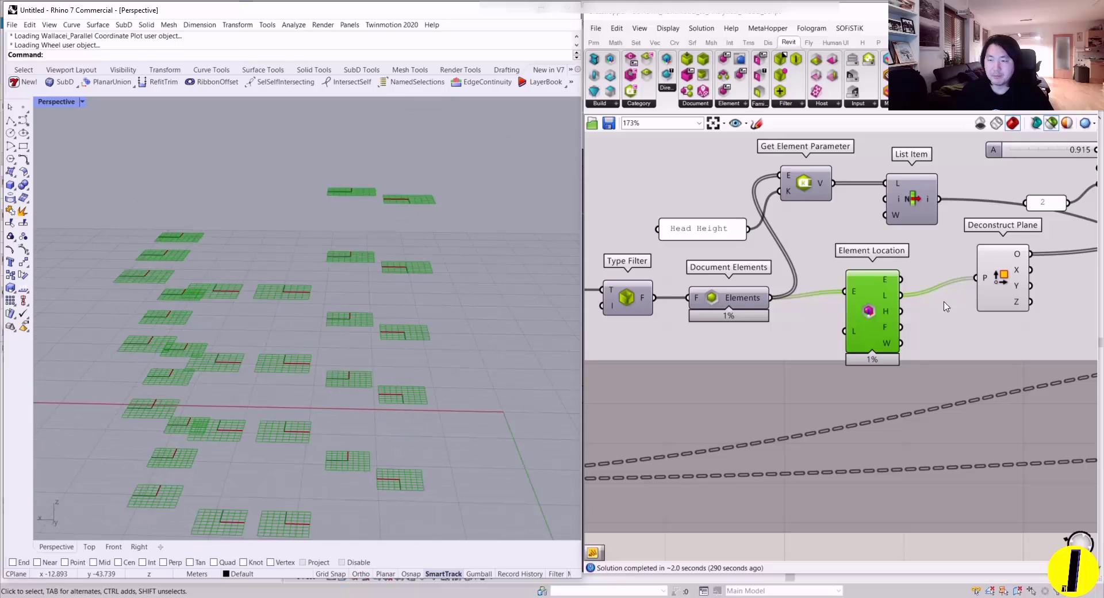
# - Nudge Deconstruct Plane nearer to Element Location and preview the door origin points together with the location planes
pyautogui.moveTo(884, 310); pyautogui.dragTo(772, 326, button='right')
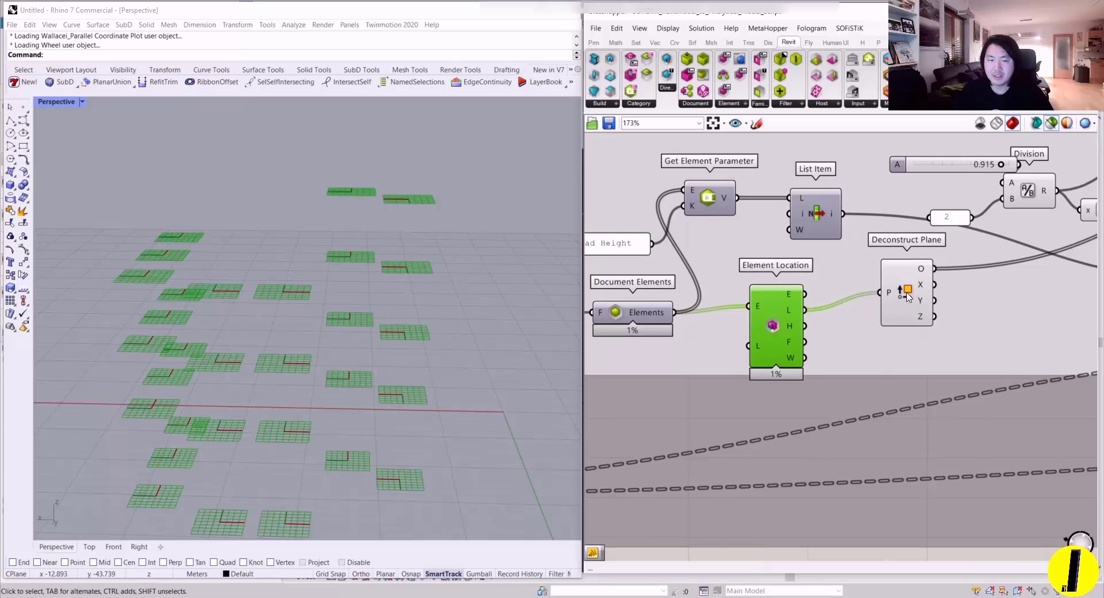
pyautogui.scroll(2, 798, 307)
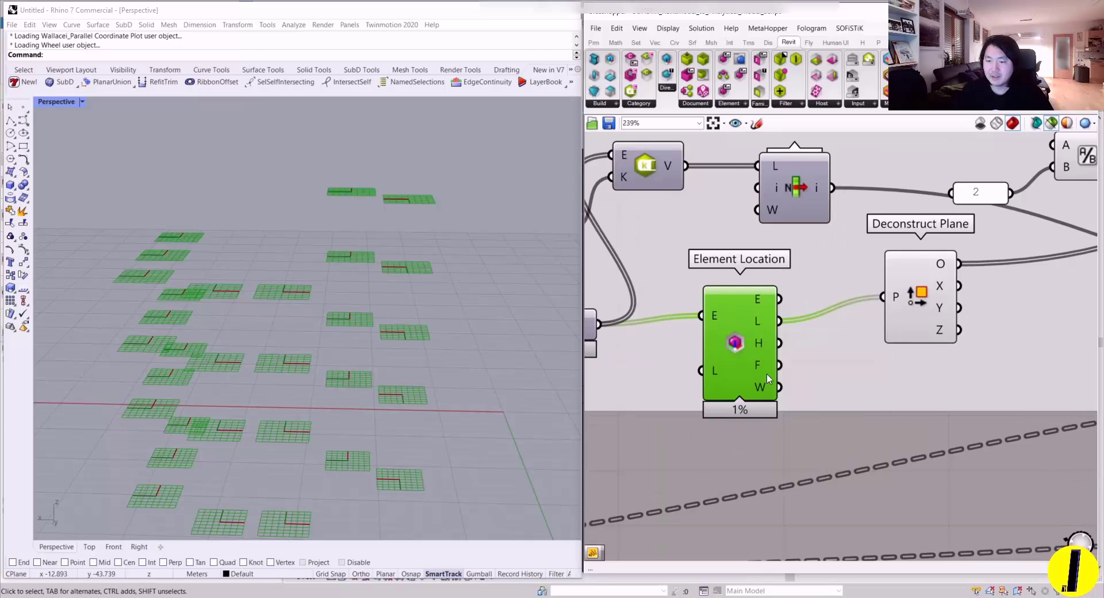
pyautogui.moveTo(918, 293); pyautogui.dragTo(905, 315)
pyautogui.moveTo(503, 354); pyautogui.dragTo(430, 344, button='right')
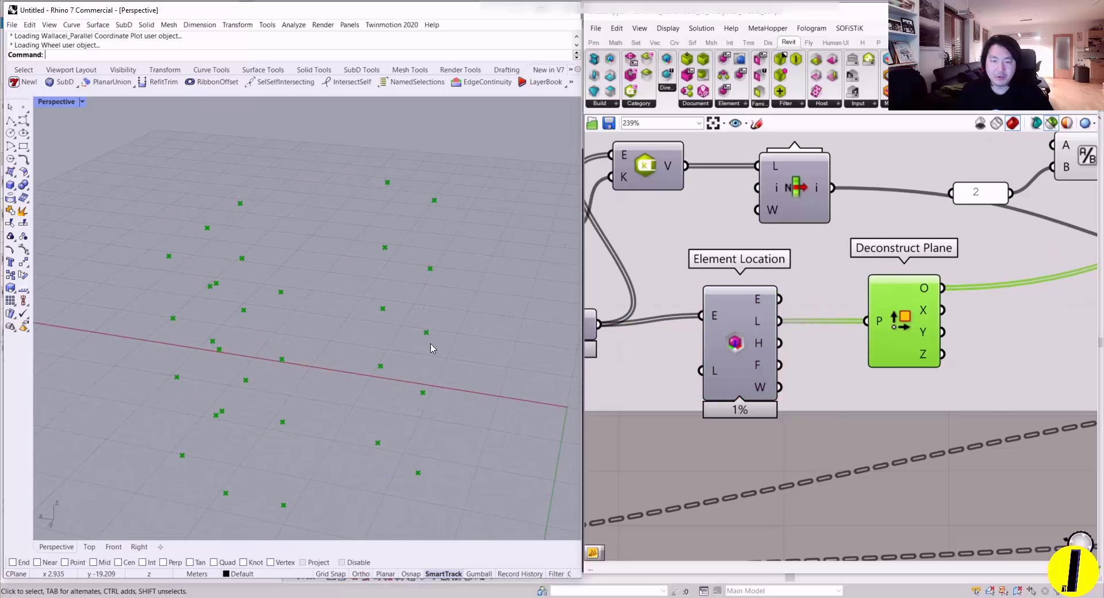
pyautogui.keyDown('shift'); pyautogui.click(710, 345); pyautogui.keyUp('shift')
pyautogui.scroll(5, 286, 297)
pyautogui.scroll(3, 286, 298)
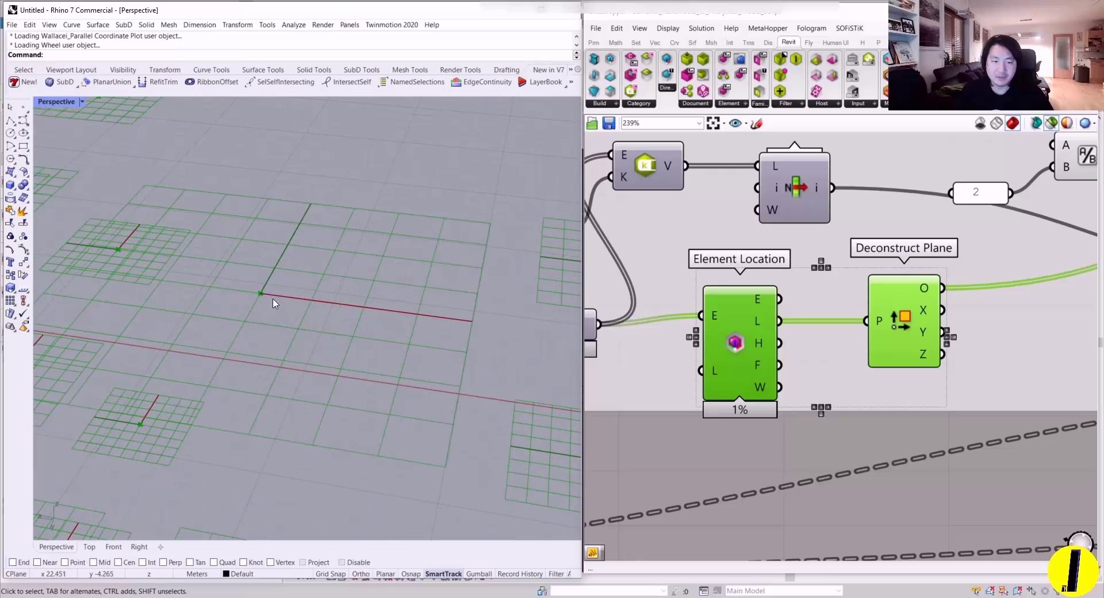
# - Preview the Domain Box volumes at the door locations together with the location planes
pyautogui.scroll(-5, 828, 295)
pyautogui.scroll(3, 847, 294)
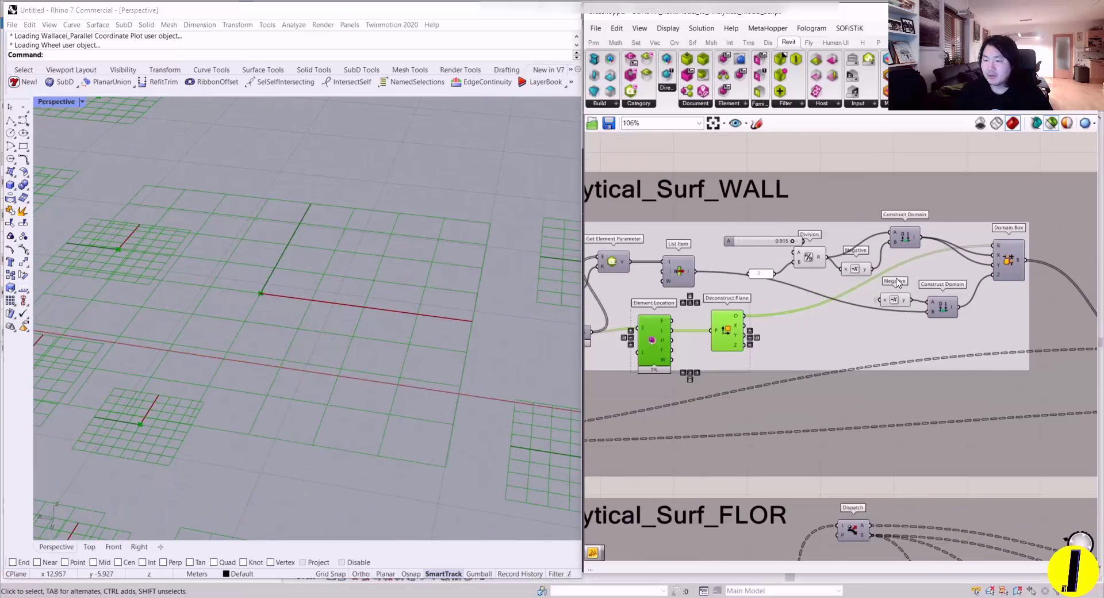
pyautogui.moveTo(919, 269); pyautogui.dragTo(829, 280, button='right')
pyautogui.click(939, 267)
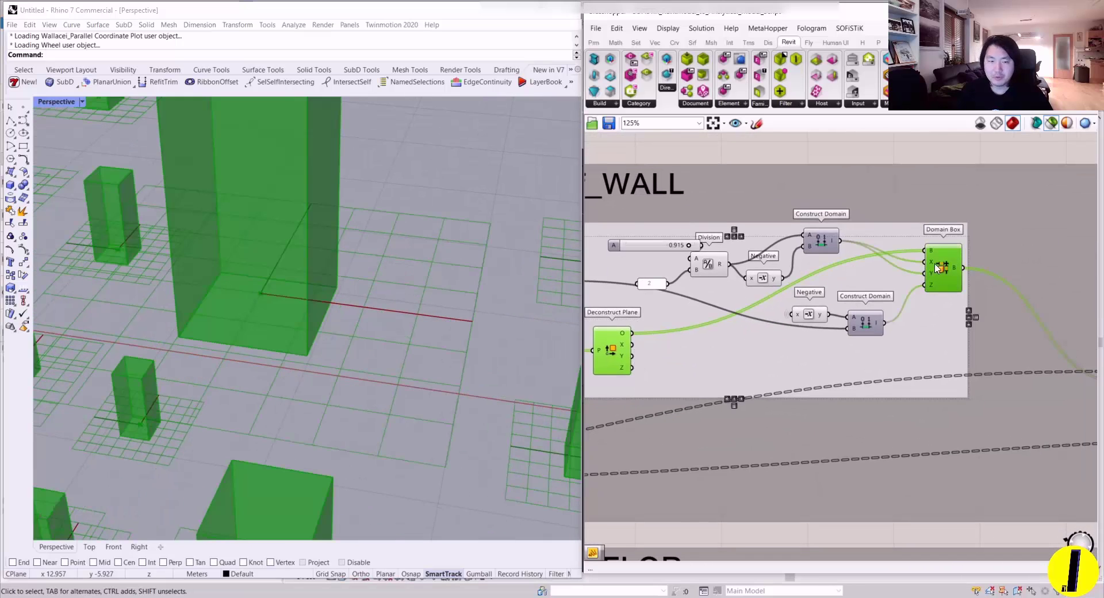
pyautogui.scroll(-5, 330, 226)
pyautogui.moveTo(330, 226)
pyautogui.mouseDown(button='right')
pyautogui.moveTo(295, 242)
pyautogui.moveTo(333, 217)
pyautogui.moveTo(370, 217)
pyautogui.moveTo(338, 222)
pyautogui.mouseUp(button='right')
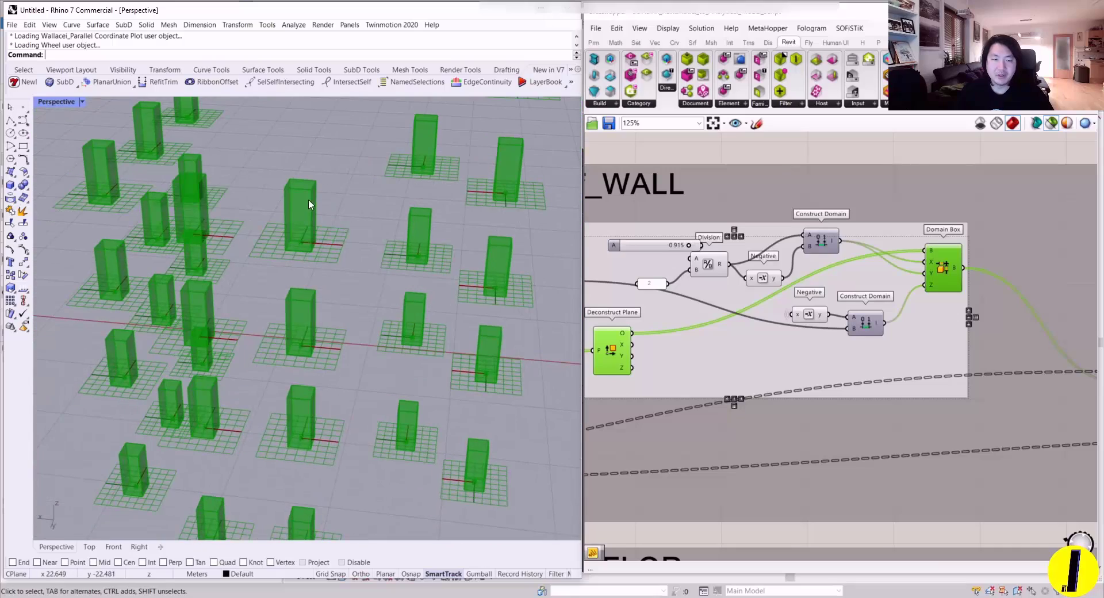
# - Add the shifted analytical wall surfaces to the preview and inspect how the door boxes intersect them
pyautogui.scroll(-4, 678, 246)
pyautogui.moveTo(679, 246); pyautogui.dragTo(820, 225, button='right')
pyautogui.scroll(-2, 794, 227)
pyautogui.scroll(3, 662, 291)
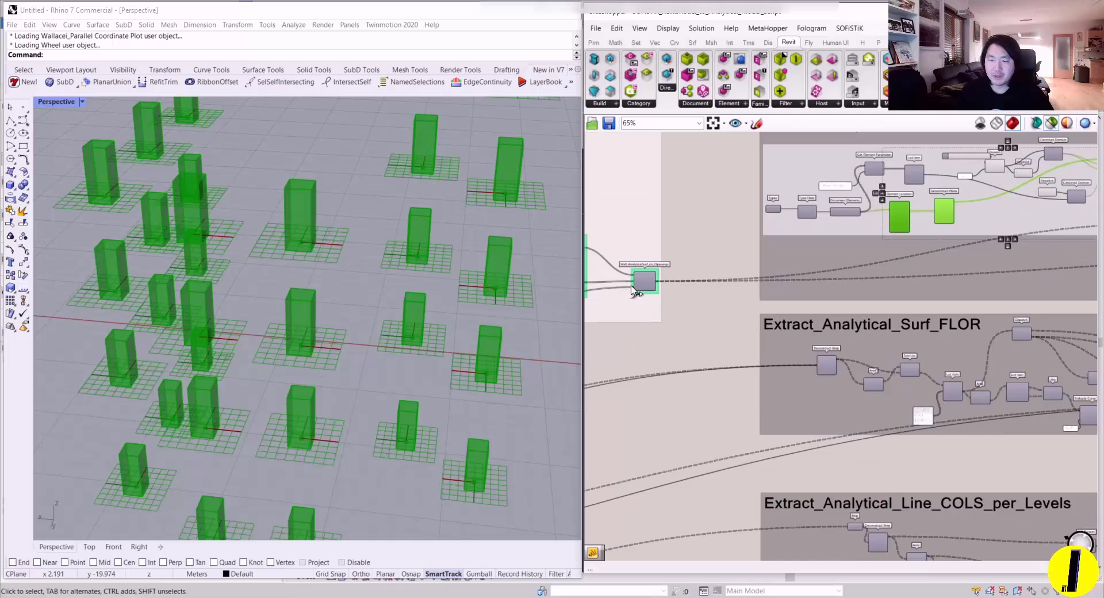
pyautogui.click(643, 282)
pyautogui.moveTo(383, 270)
pyautogui.mouseDown(button='right')
pyautogui.moveTo(301, 271)
pyautogui.moveTo(301, 215)
pyautogui.moveTo(279, 177)
pyautogui.moveTo(308, 182)
pyautogui.moveTo(313, 234)
pyautogui.moveTo(363, 236)
pyautogui.moveTo(380, 217)
pyautogui.moveTo(367, 269)
pyautogui.mouseUp(button='right')
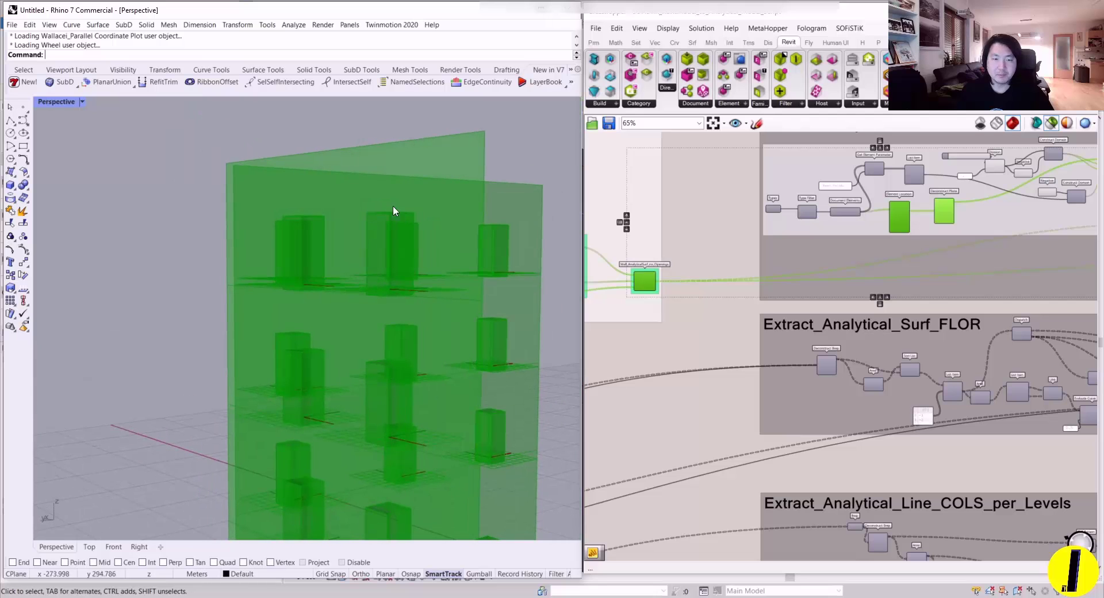
pyautogui.scroll(3, 371, 267)
pyautogui.moveTo(443, 210); pyautogui.dragTo(322, 198, button='right')
# - Preview the wall surfaces cut by the door boxes in Split Brep Multiple and follow its output to the Area component
pyautogui.scroll(-4, 762, 323)
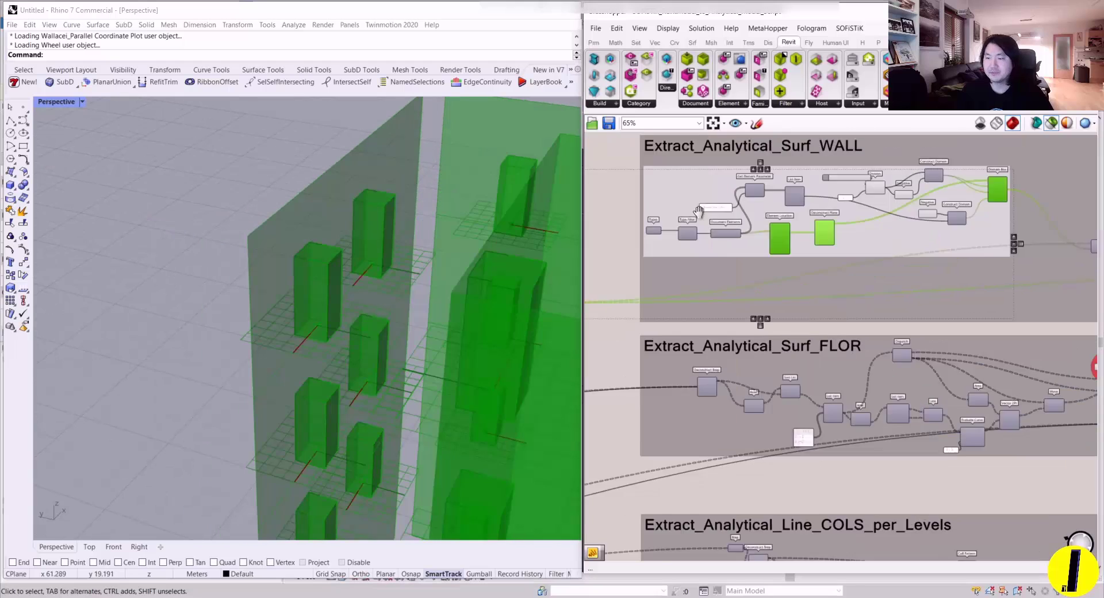
pyautogui.scroll(6, 893, 266)
pyautogui.click(871, 267)
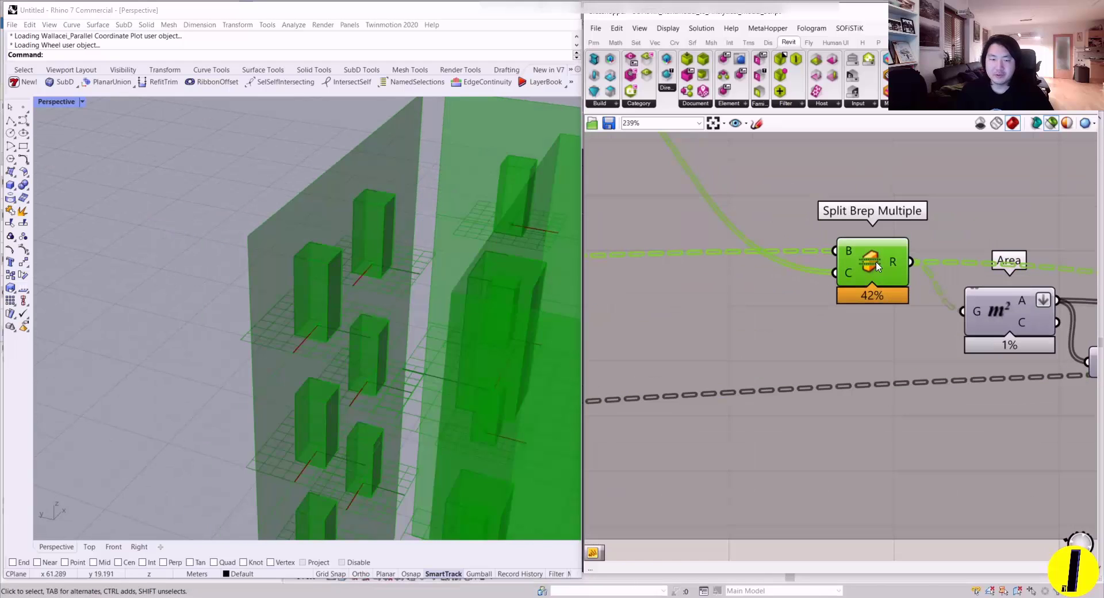
pyautogui.scroll(-4, 269, 260)
pyautogui.scroll(-3, 822, 298)
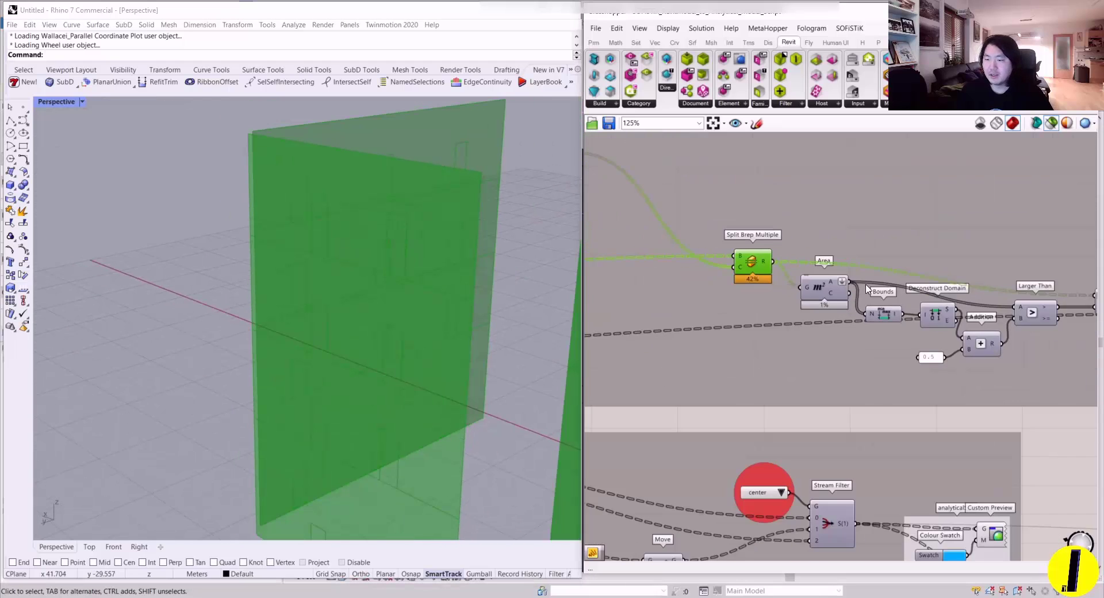
# - Preview the Cull Pattern result and inspect the wall surfaces from further away
pyautogui.click(969, 308)
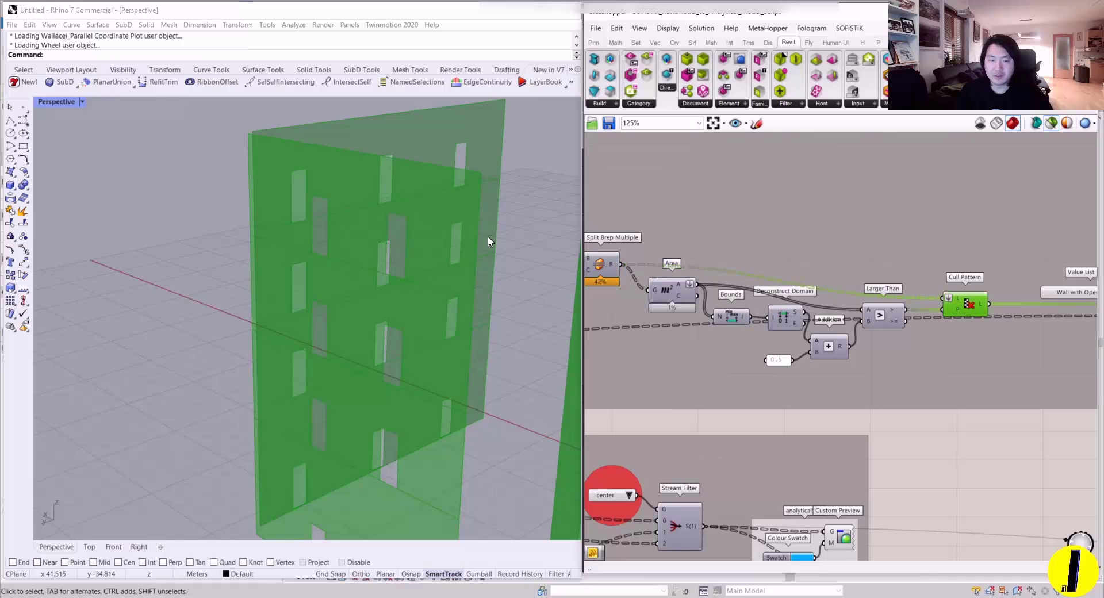
pyautogui.moveTo(488, 237); pyautogui.dragTo(357, 232, button='right')
pyautogui.scroll(-5, 357, 232)
pyautogui.scroll(3, 710, 303)
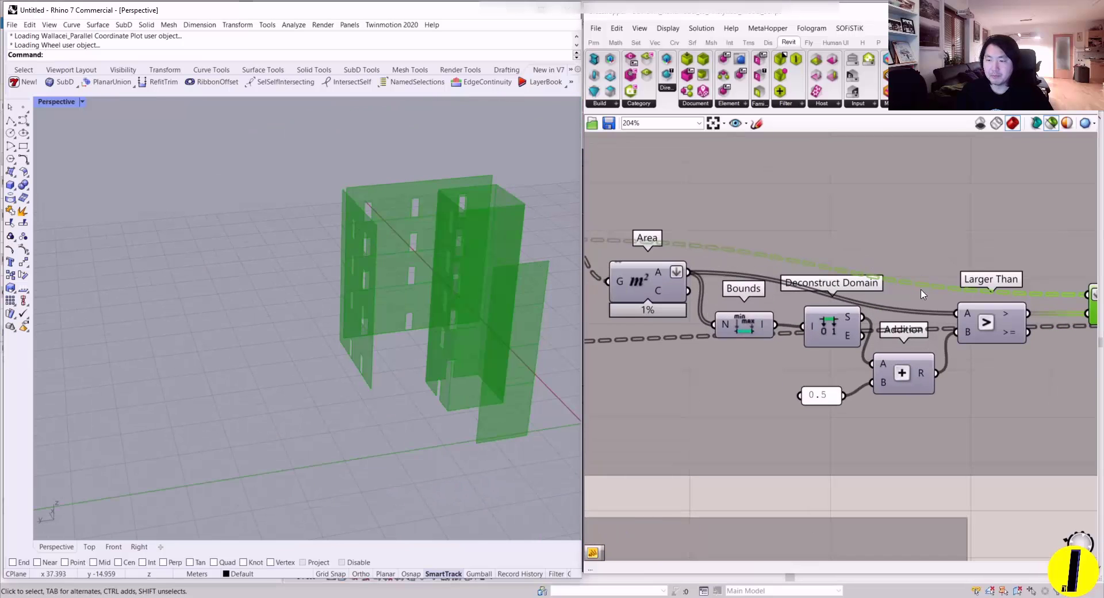
# - Examine the Area, Bounds, Addition and Larger Than filter against the door openings in the previewed walls
pyautogui.moveTo(922, 294); pyautogui.dragTo(922, 242, button='right')
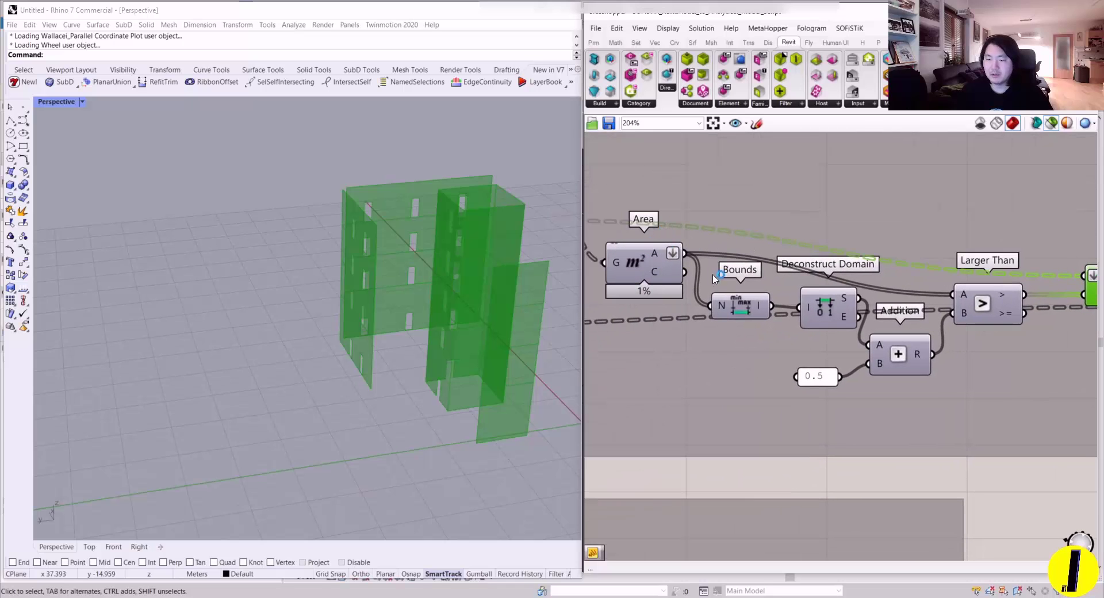
pyautogui.moveTo(311, 236); pyautogui.dragTo(443, 222, button='right')
pyautogui.scroll(5, 270, 236)
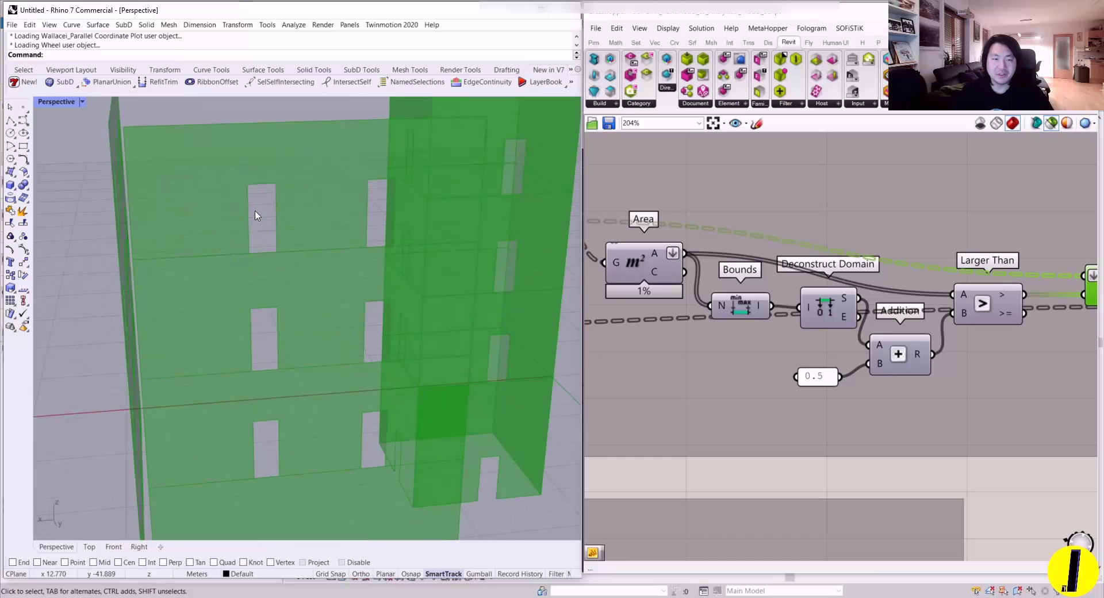
pyautogui.moveTo(864, 267); pyautogui.dragTo(801, 291, button='right')
pyautogui.moveTo(281, 247); pyautogui.dragTo(345, 257, button='right')
pyautogui.scroll(-5, 333, 259)
pyautogui.scroll(5, 347, 244)
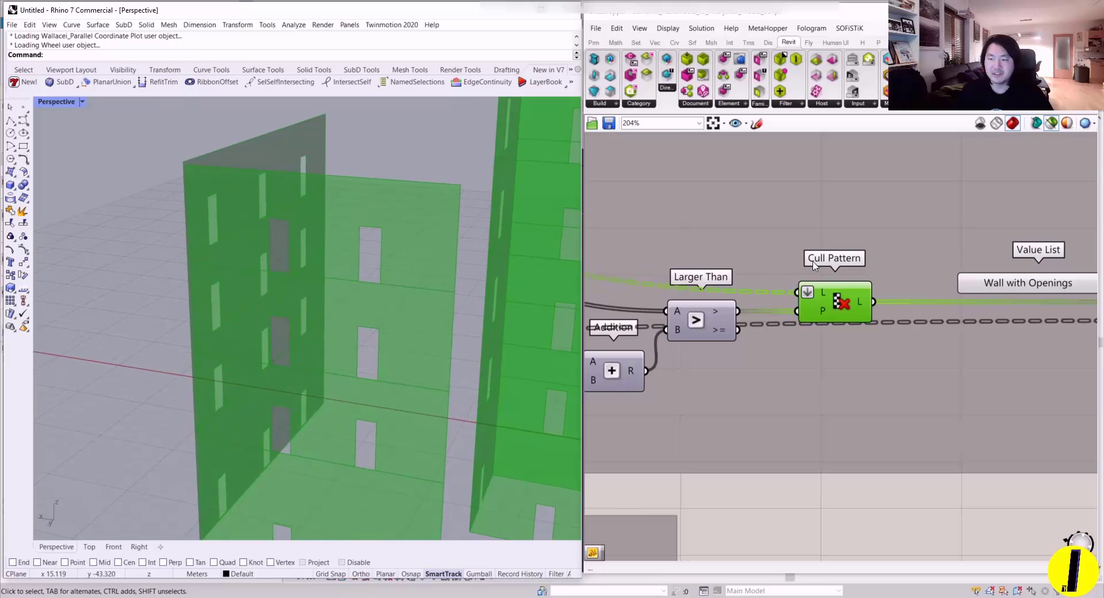
# - Follow the Cull Pattern output to the Stream Filter and preview its wall surfaces from another angle
pyautogui.moveTo(851, 262); pyautogui.dragTo(679, 263, button='right')
pyautogui.moveTo(901, 273); pyautogui.dragTo(671, 270, button='right')
pyautogui.moveTo(759, 304); pyautogui.dragTo(835, 309, button='right')
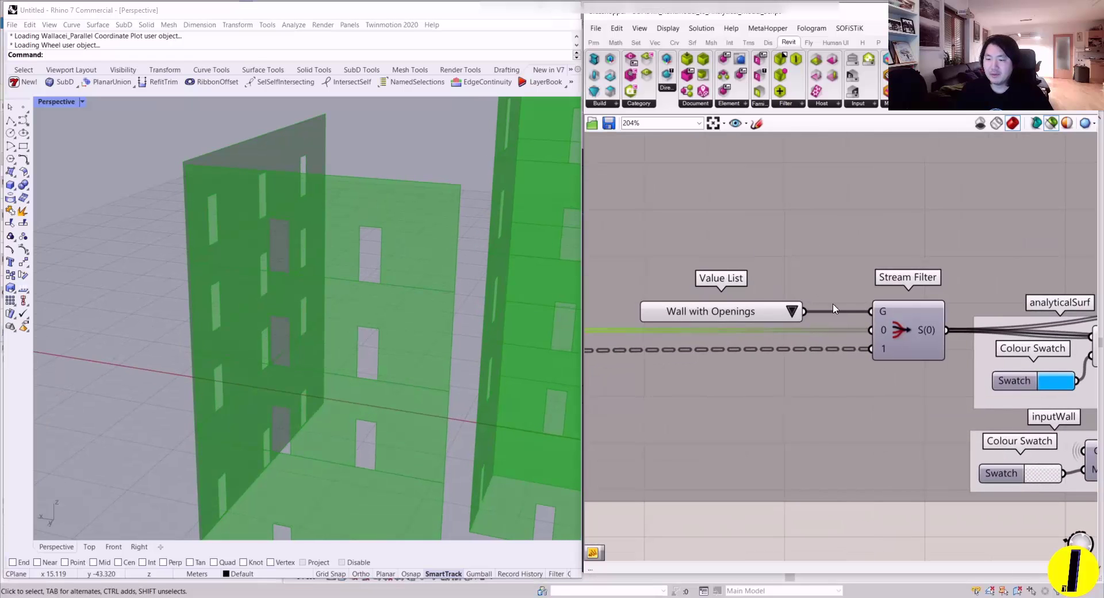
pyautogui.click(907, 330)
pyautogui.moveTo(295, 275); pyautogui.dragTo(235, 262, button='right')
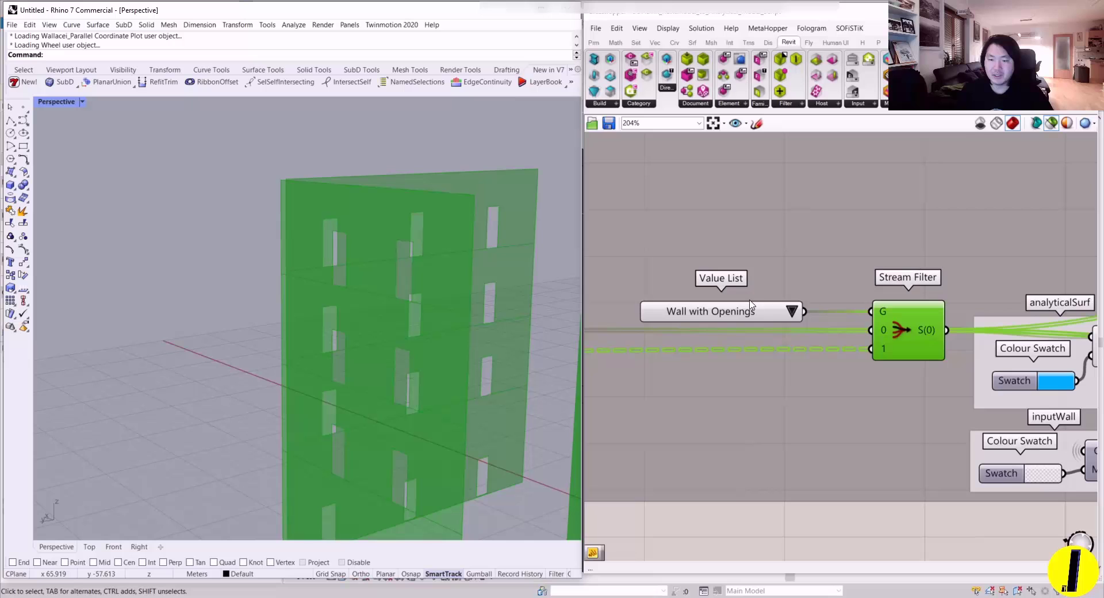
# - Switch the Value List to Wall without openings to compare the walls, and return it to Wall with Openings
pyautogui.click(794, 312)
pyautogui.click(808, 325)
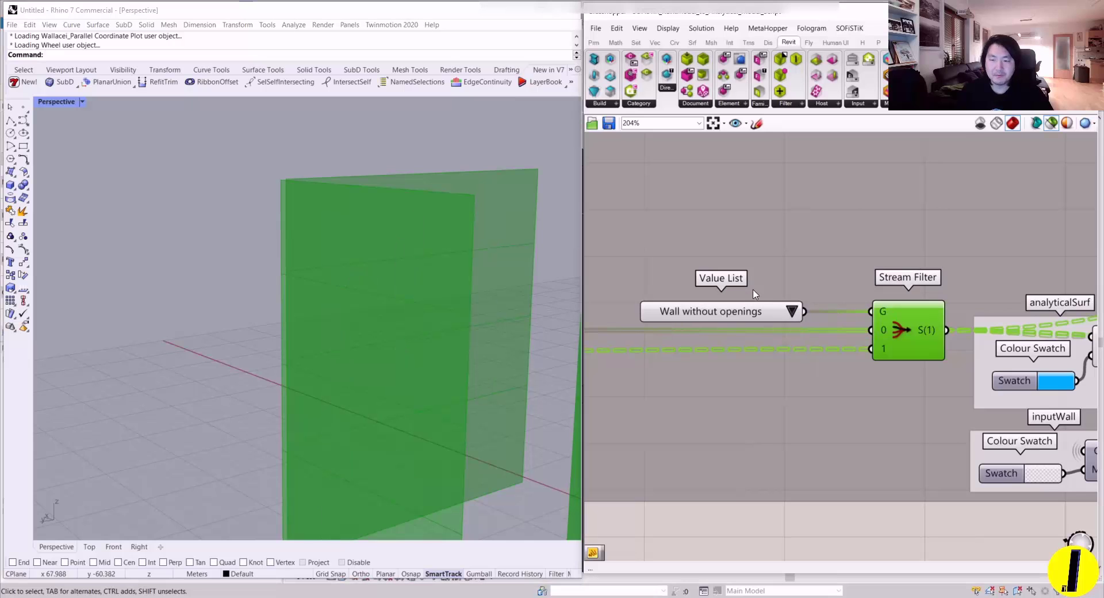
pyautogui.moveTo(482, 308); pyautogui.dragTo(428, 259, button='right')
pyautogui.click(794, 312)
pyautogui.click(818, 316)
# - Turn off the selected-only preview and inspect the full coloured analytical model with its door openings
pyautogui.scroll(-1, 931, 335)
pyautogui.moveTo(931, 336); pyautogui.dragTo(752, 293, button='right')
pyautogui.click(961, 310)
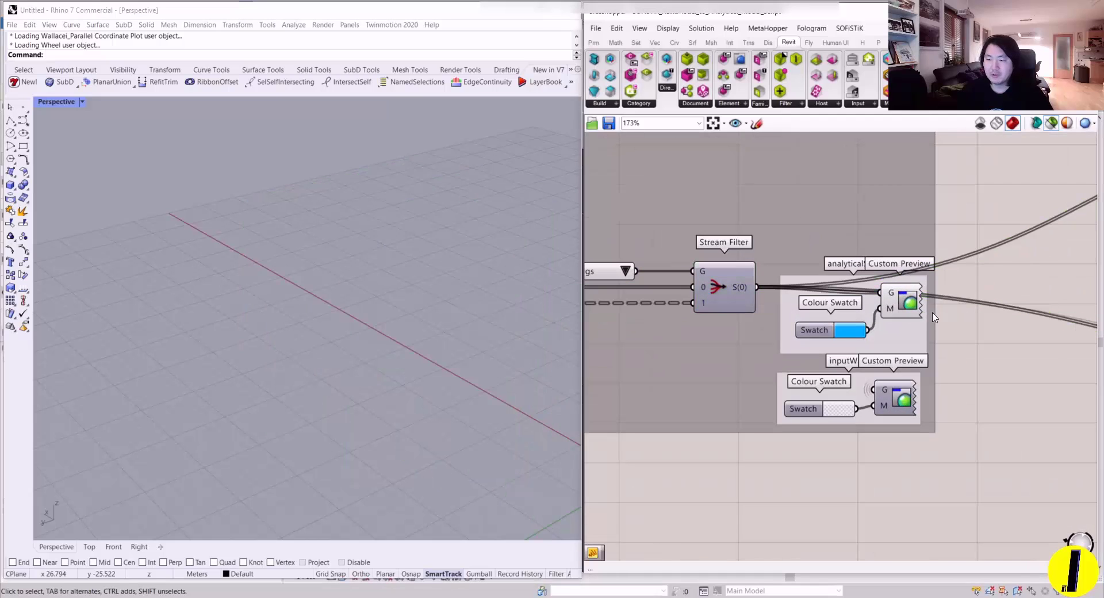
pyautogui.click(900, 301)
pyautogui.click(1015, 155)
pyautogui.click(1056, 127)
pyautogui.moveTo(398, 272); pyautogui.dragTo(279, 238, button='right')
pyautogui.scroll(4, 286, 236)
pyautogui.scroll(-5, 270, 256)
pyautogui.scroll(3, 282, 200)
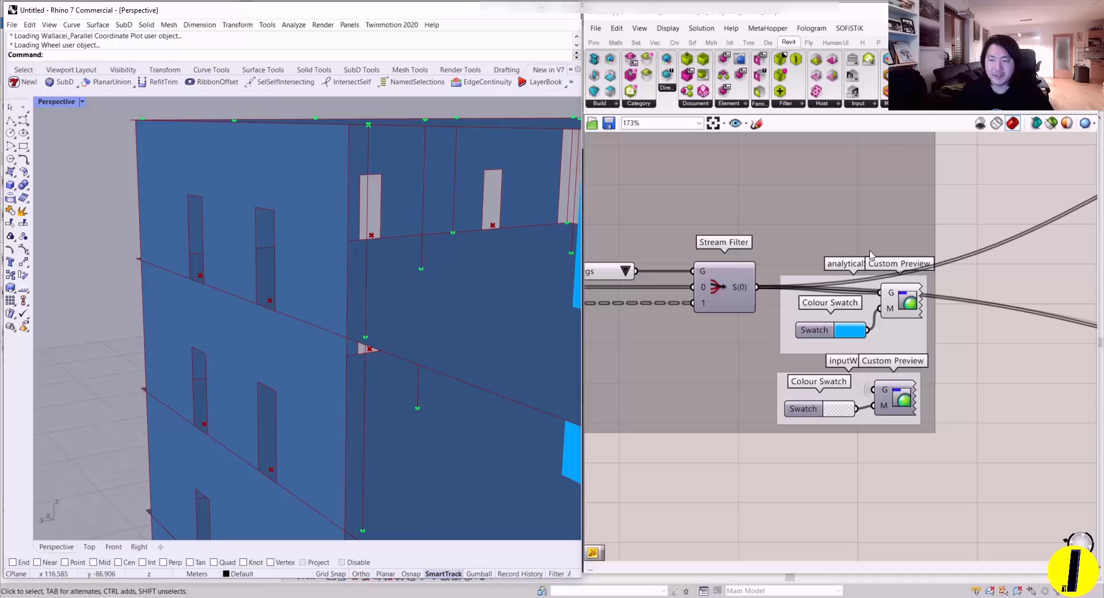
# - Go to the floor inputs at the start of the script and select the Floors Document.CategoriesPicker
pyautogui.scroll(-10, 870, 254)
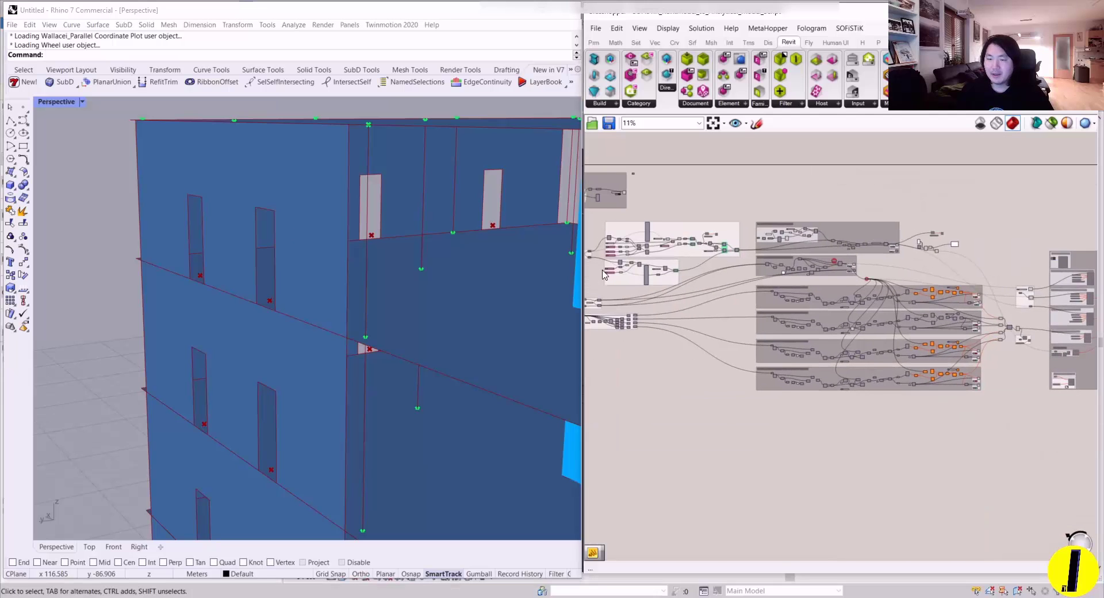
pyautogui.scroll(4, 604, 274)
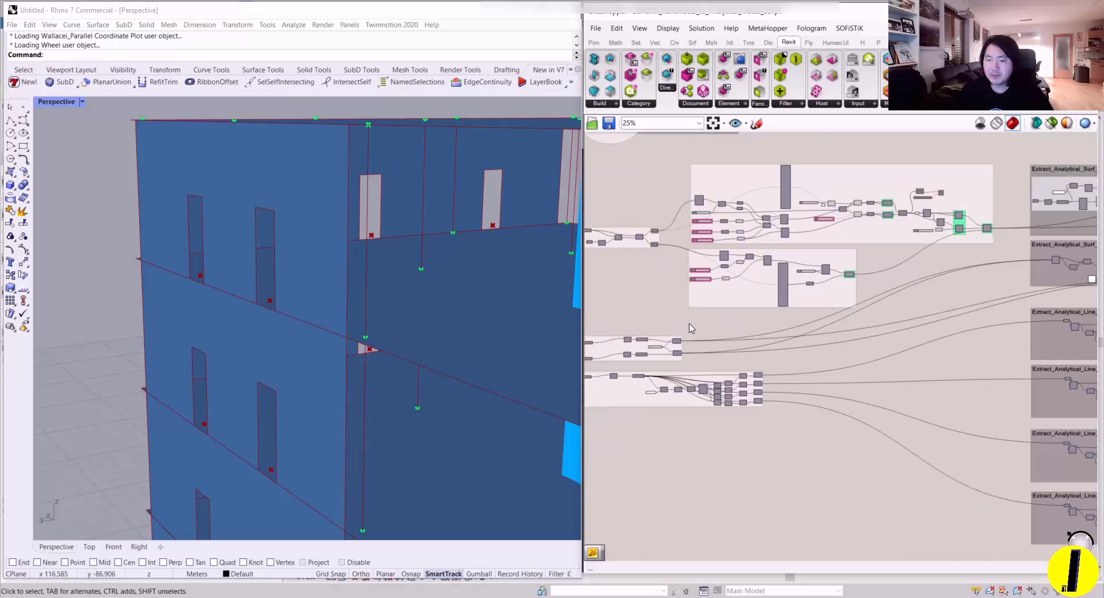
pyautogui.scroll(8, 691, 327)
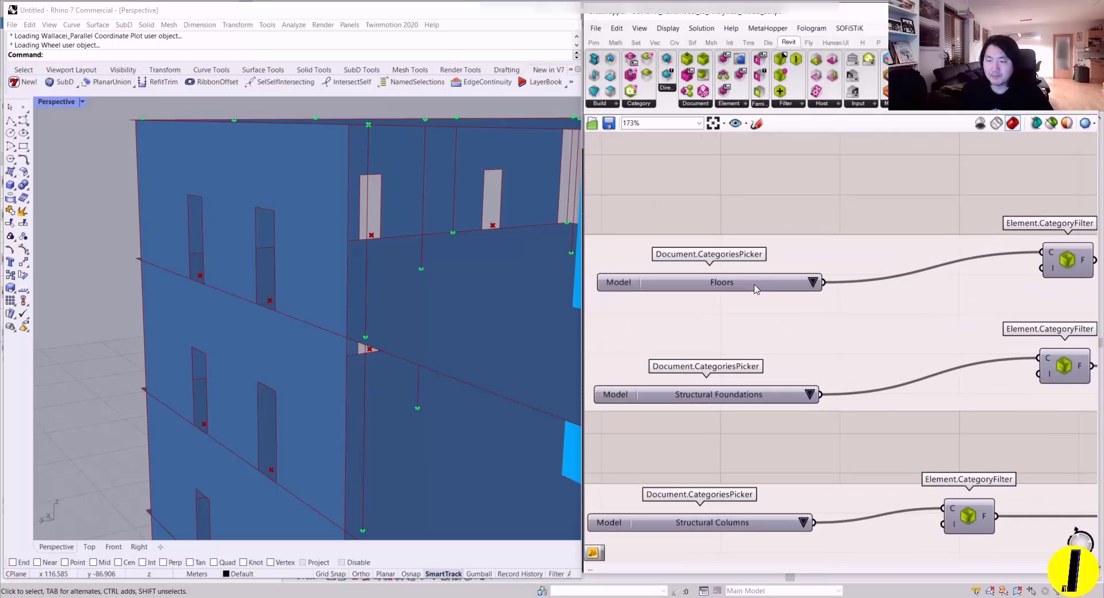
pyautogui.click(751, 281)
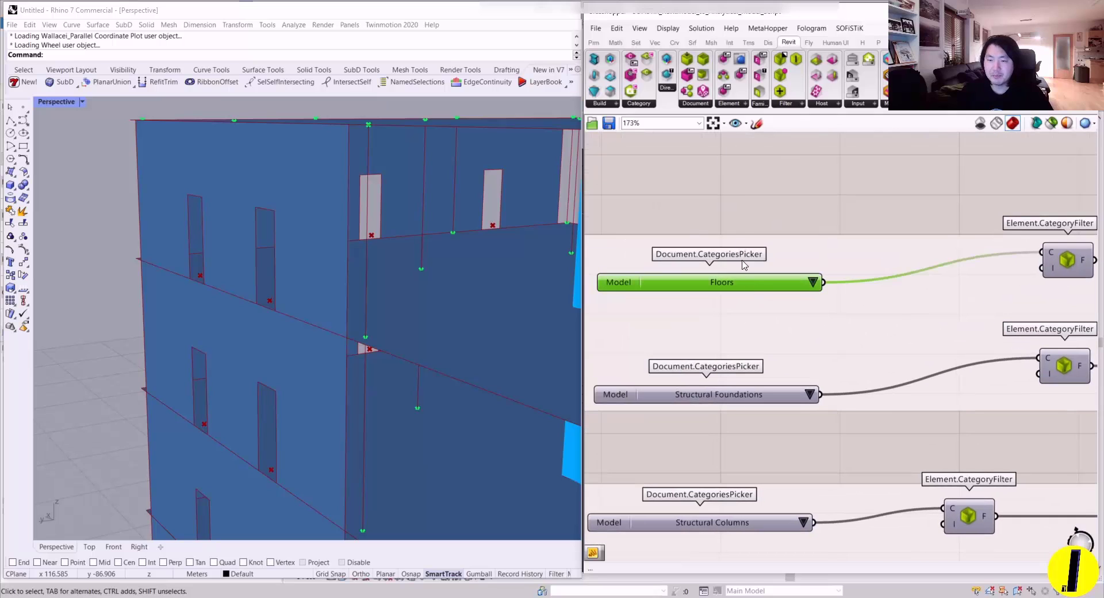
# - Line up the Element.CategoryFilter and Document Elements components of the Floors branch along its wire
pyautogui.moveTo(865, 230); pyautogui.dragTo(755, 255, button='right')
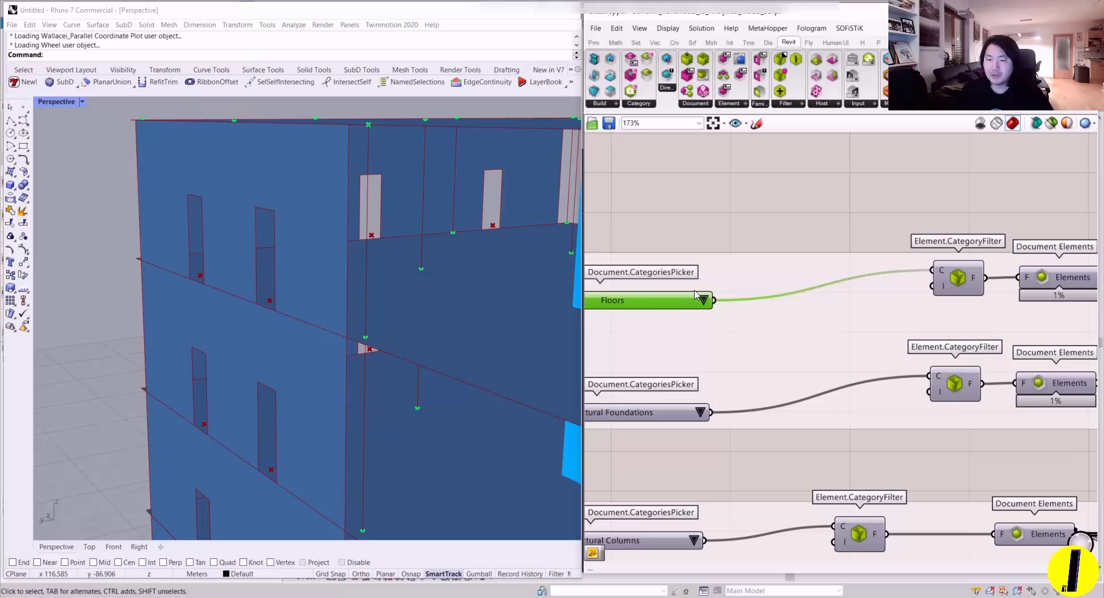
pyautogui.moveTo(863, 290); pyautogui.dragTo(750, 292, button='right')
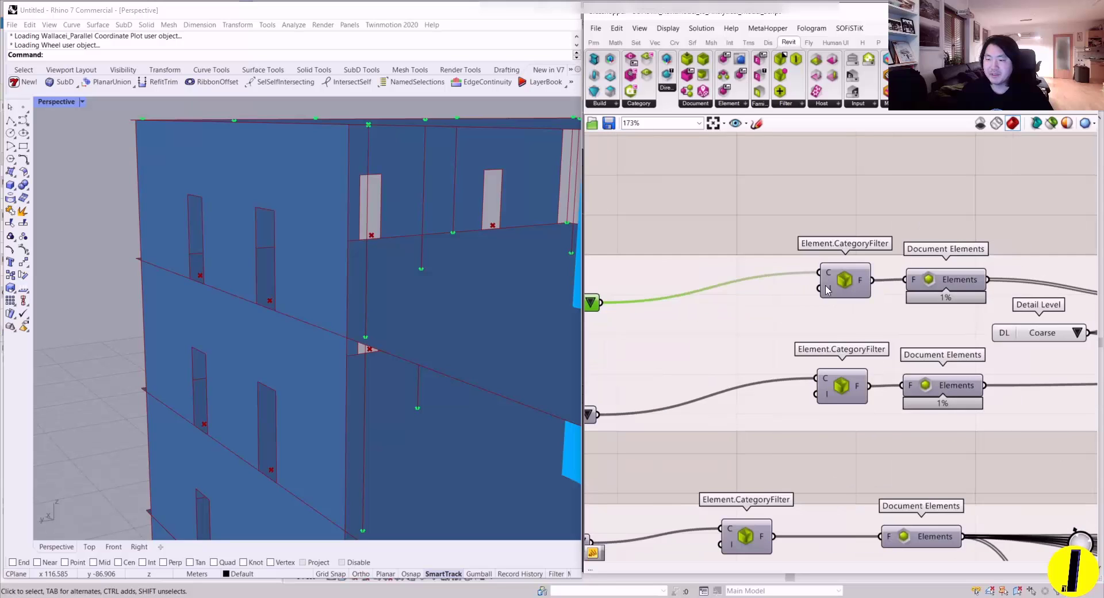
pyautogui.moveTo(844, 275); pyautogui.dragTo(808, 292)
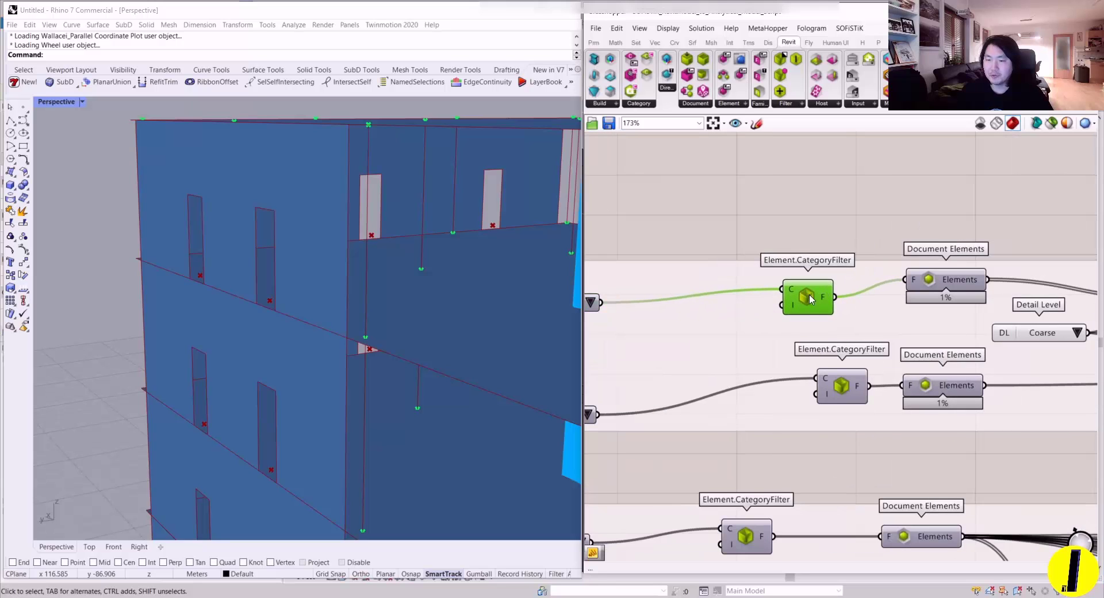
pyautogui.moveTo(873, 286); pyautogui.dragTo(759, 295, button='right')
pyautogui.moveTo(819, 292); pyautogui.dragTo(819, 309)
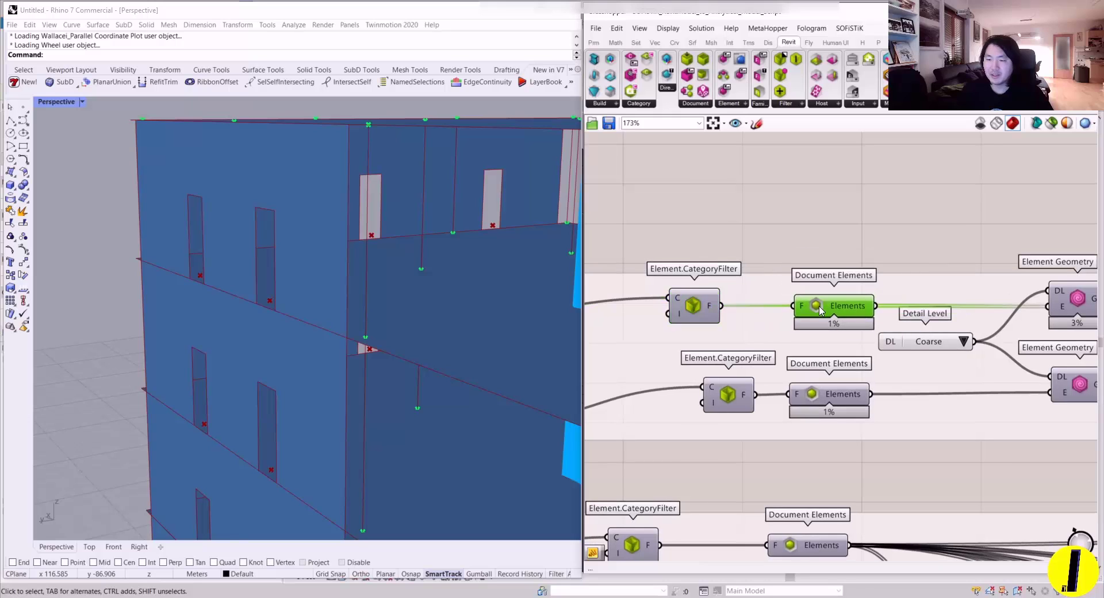
# - Shift the Coarse Detail Level component closer to Element Geometry and select the floors' Document Elements
pyautogui.moveTo(790, 299); pyautogui.dragTo(711, 303, button='right')
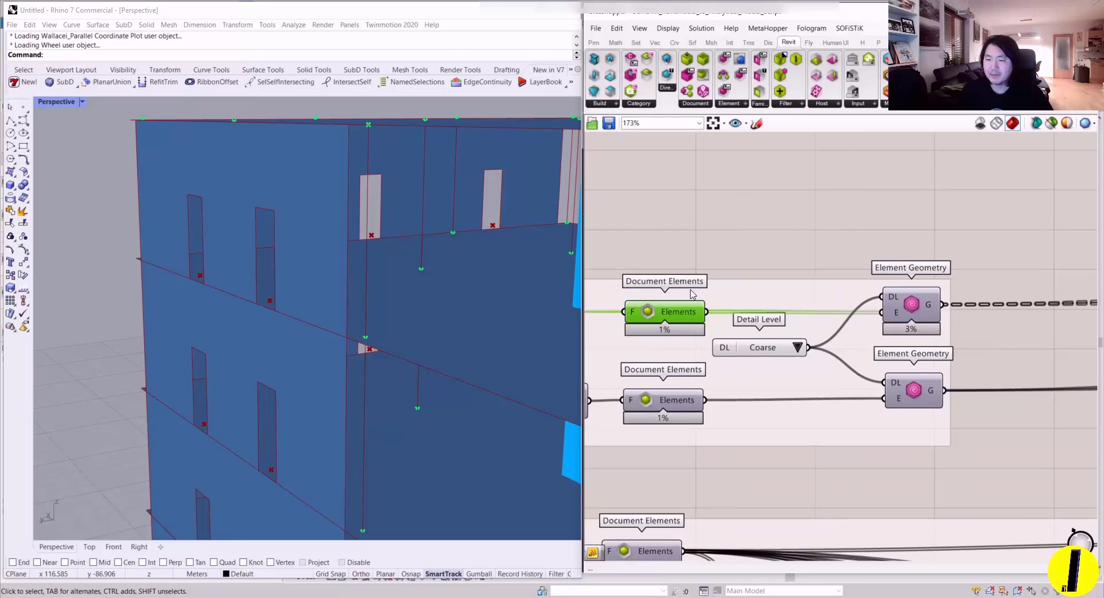
pyautogui.moveTo(729, 354); pyautogui.dragTo(768, 350)
pyautogui.click(685, 313)
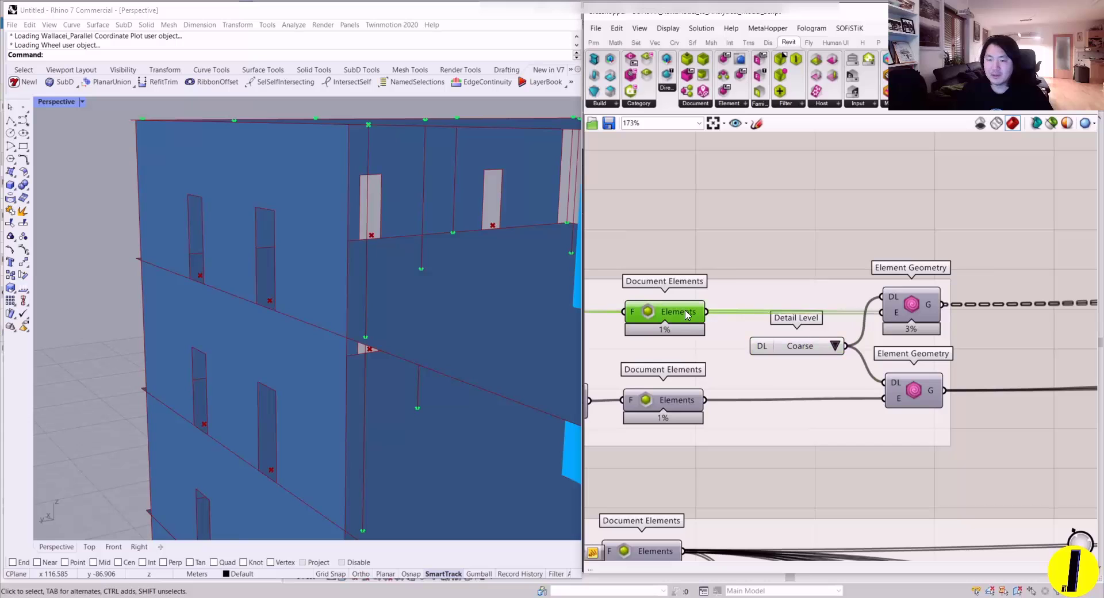
# - Select the floors' Element Geometry and limit the preview to selected components to show only the floor slabs
pyautogui.click(910, 311)
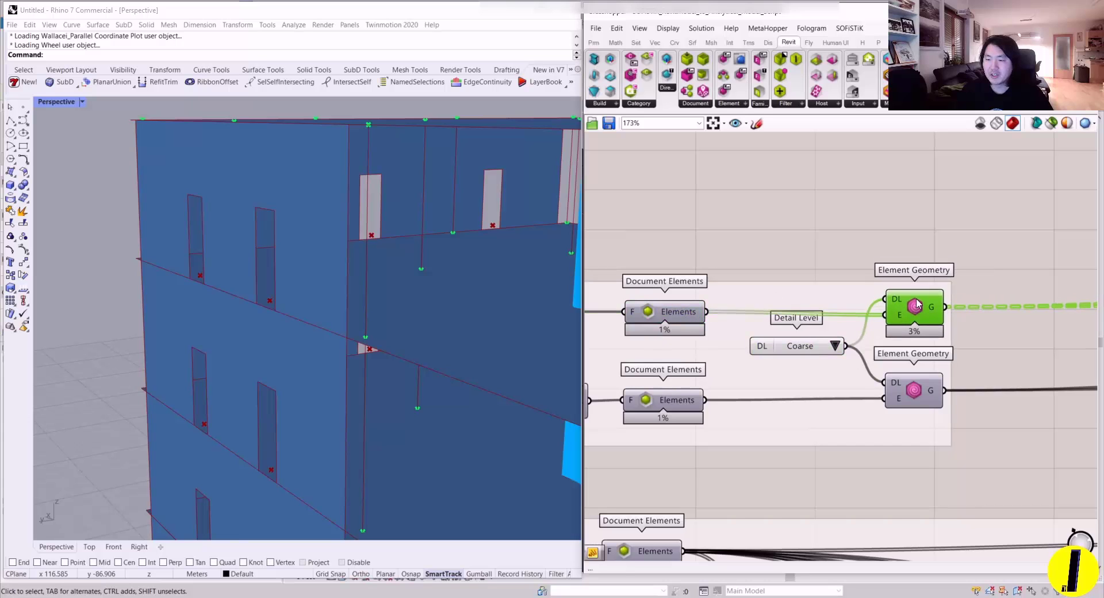
pyautogui.scroll(-5, 355, 313)
pyautogui.scroll(3, 356, 309)
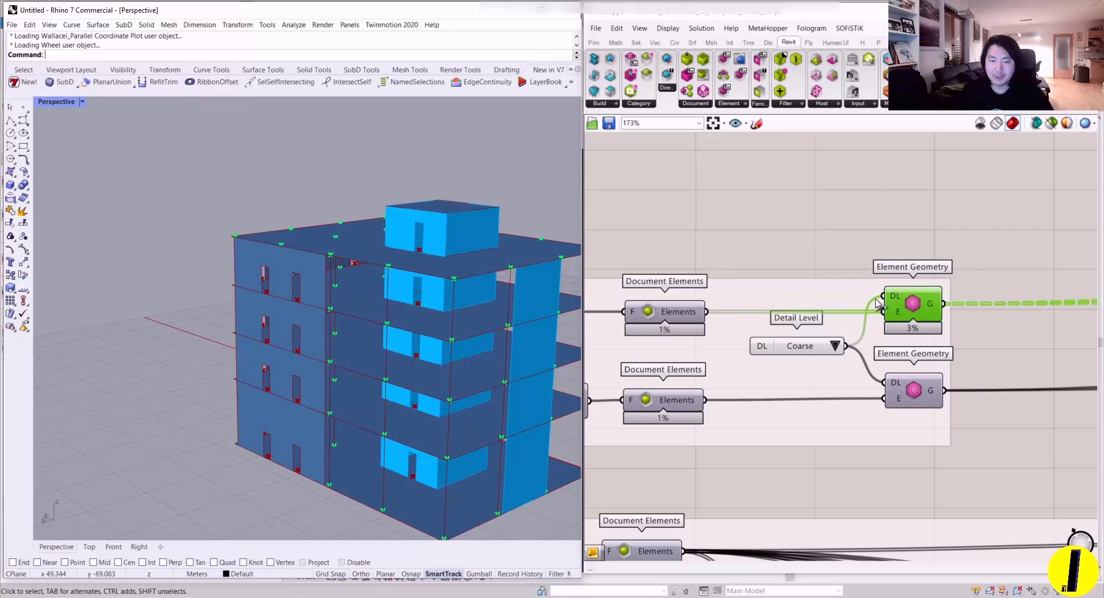
pyautogui.click(1047, 128)
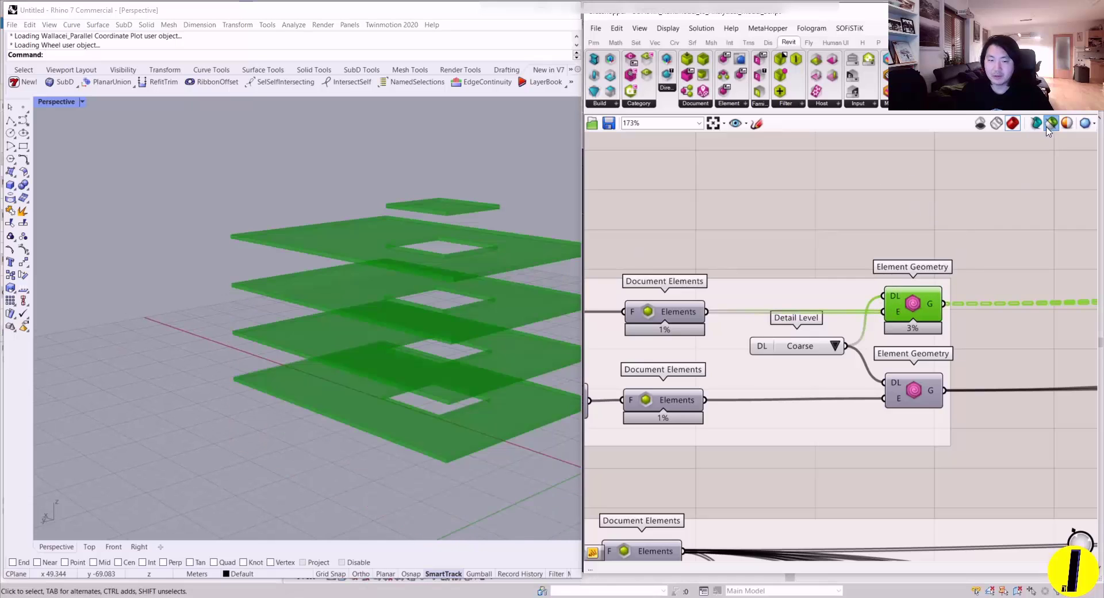
# - Add the second Element Geometry component to the selection and examine the previewed floor and foundation slabs from several angles
pyautogui.keyDown('shift'); pyautogui.click(915, 390); pyautogui.keyUp('shift')
pyautogui.moveTo(497, 368); pyautogui.dragTo(395, 347, button='right')
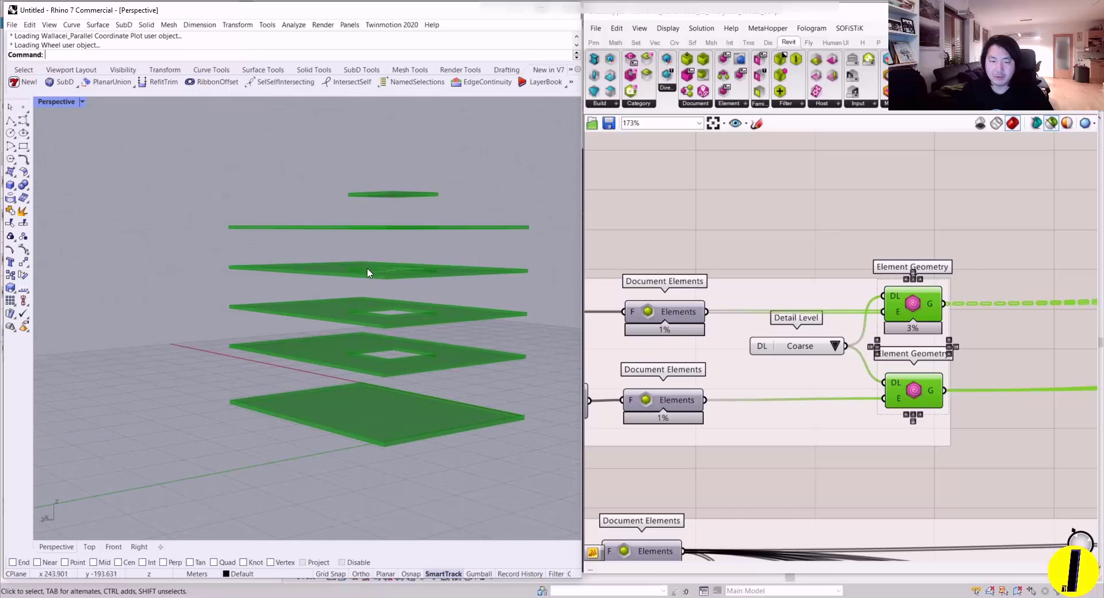
pyautogui.moveTo(370, 277); pyautogui.dragTo(333, 237, button='right')
pyautogui.scroll(5, 391, 275)
pyautogui.scroll(-5, 338, 327)
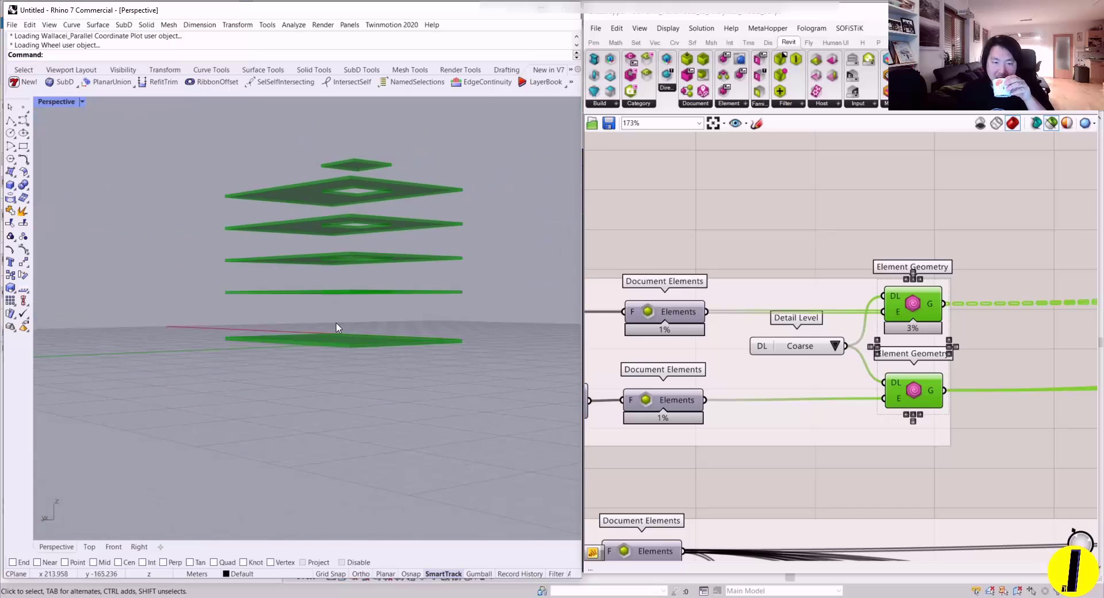
pyautogui.scroll(5, 379, 374)
pyautogui.moveTo(371, 366); pyautogui.dragTo(387, 268, button='right')
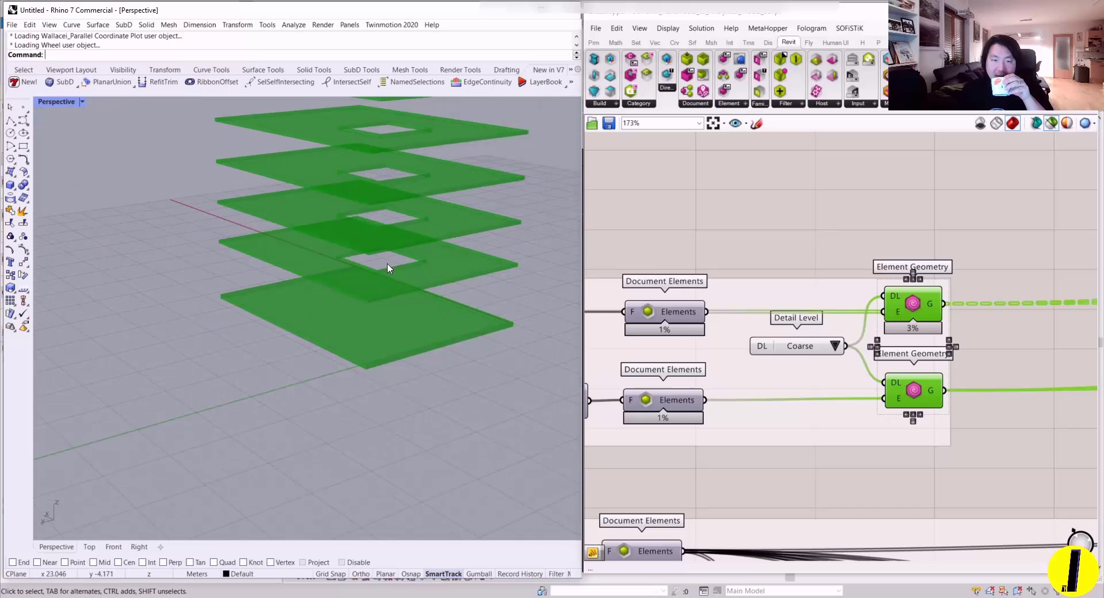
pyautogui.moveTo(455, 173); pyautogui.dragTo(473, 153, button='right')
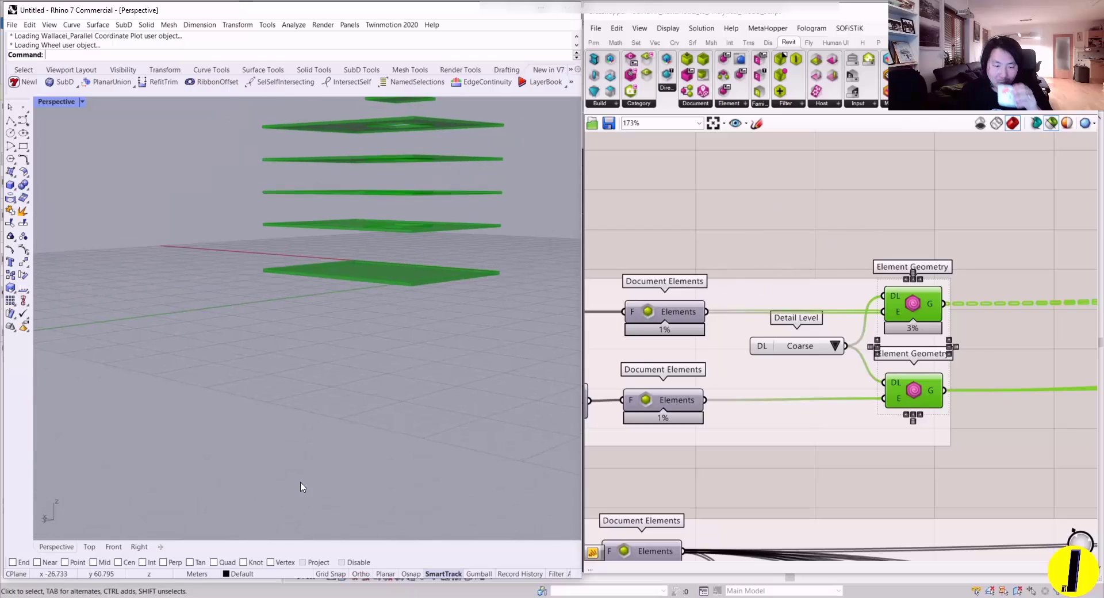
# - Switch to Revit and bring the lower storeys of the building into view in the 3D view
pyautogui.moveTo(268, 596)
pyautogui.click(230, 560)
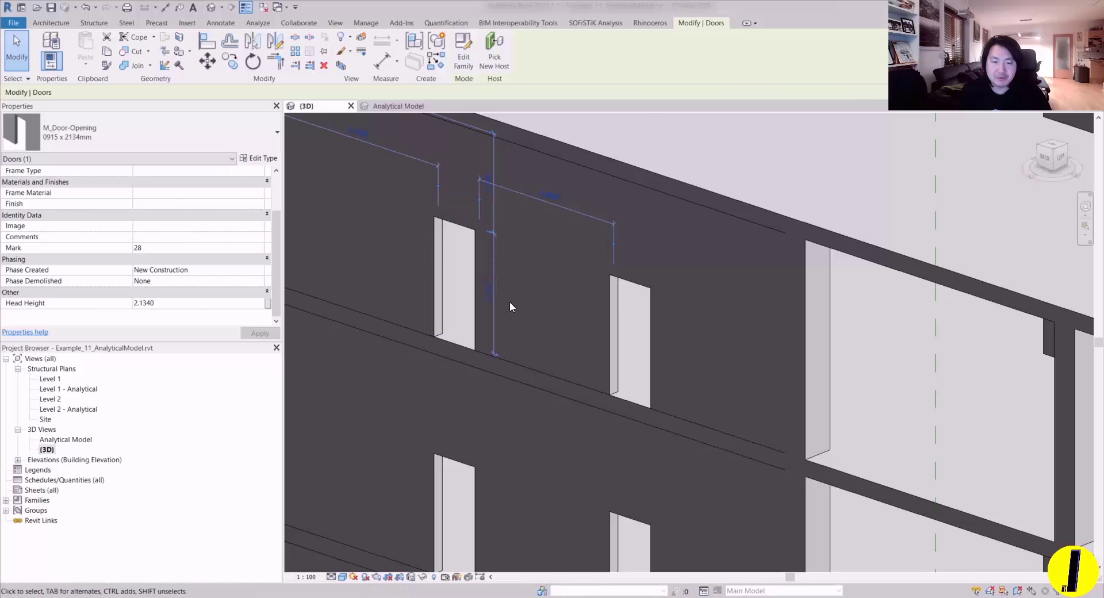
pyautogui.scroll(-5, 509, 302)
pyautogui.scroll(5, 557, 384)
pyautogui.hotkey('alt', 'Tab')
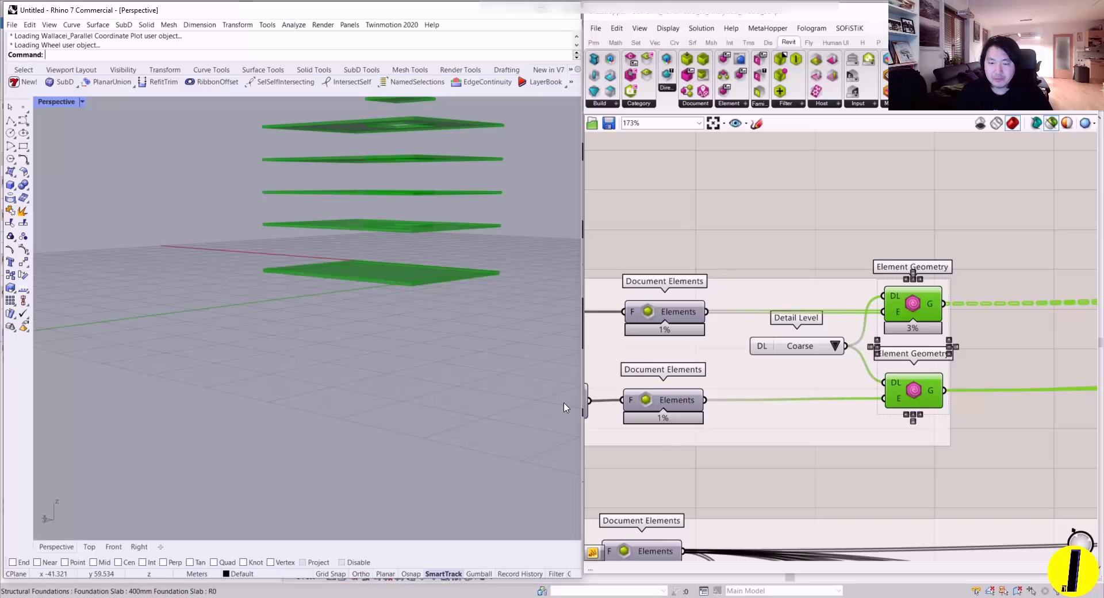
pyautogui.moveTo(268, 596)
pyautogui.click(229, 558)
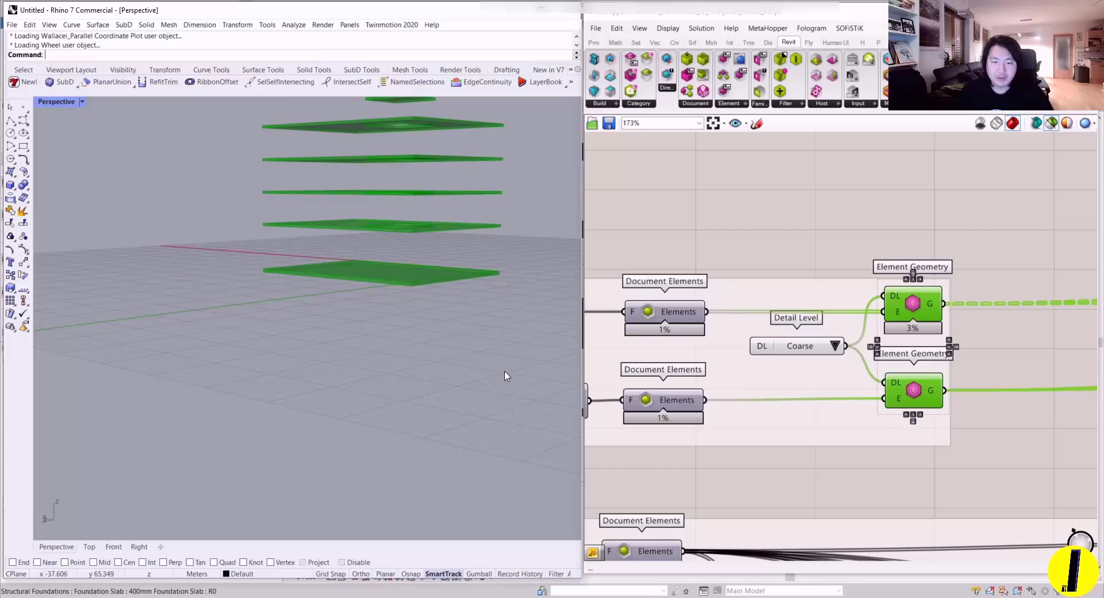
pyautogui.middleClick(506, 373)
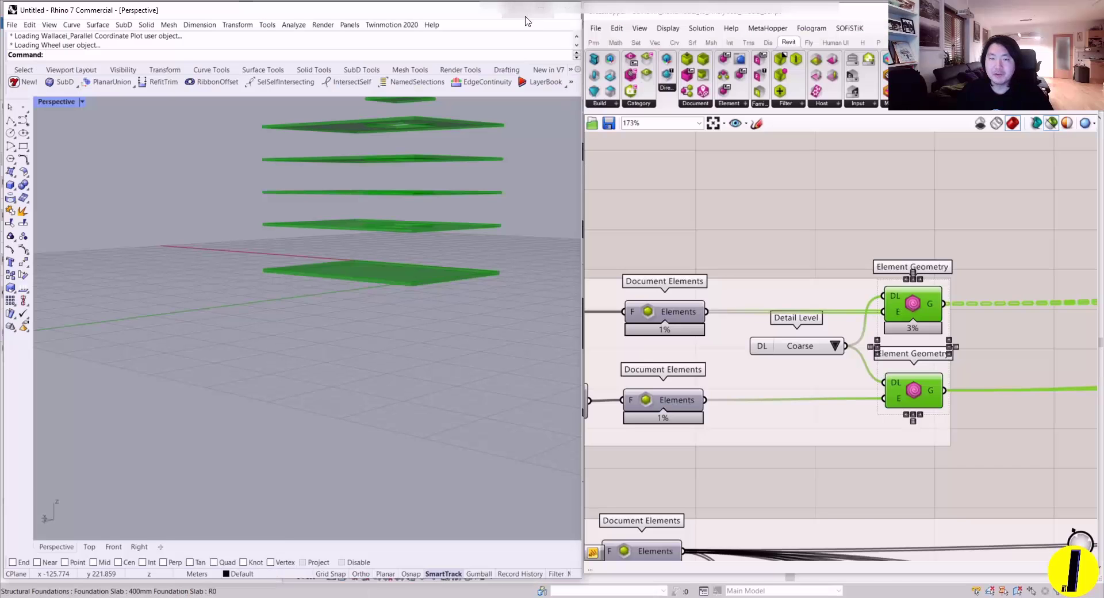
pyautogui.click(516, 7)
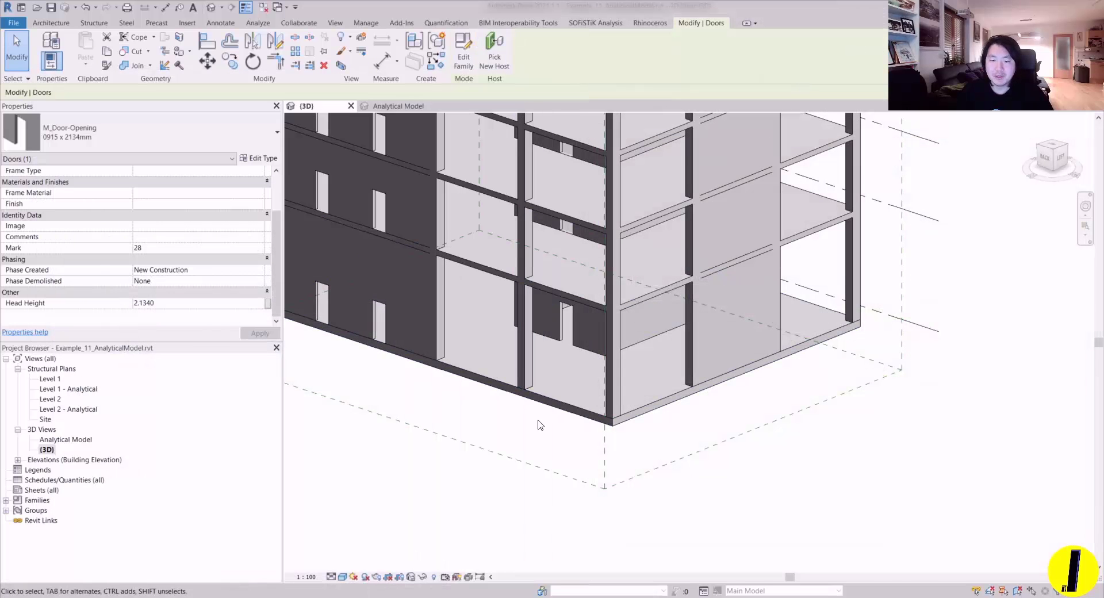
# - Select the 400mm Foundation Slab and the Generic 300mm floor above it to compare their categories across the building
pyautogui.moveTo(567, 395); pyautogui.dragTo(582, 461, button='middle')
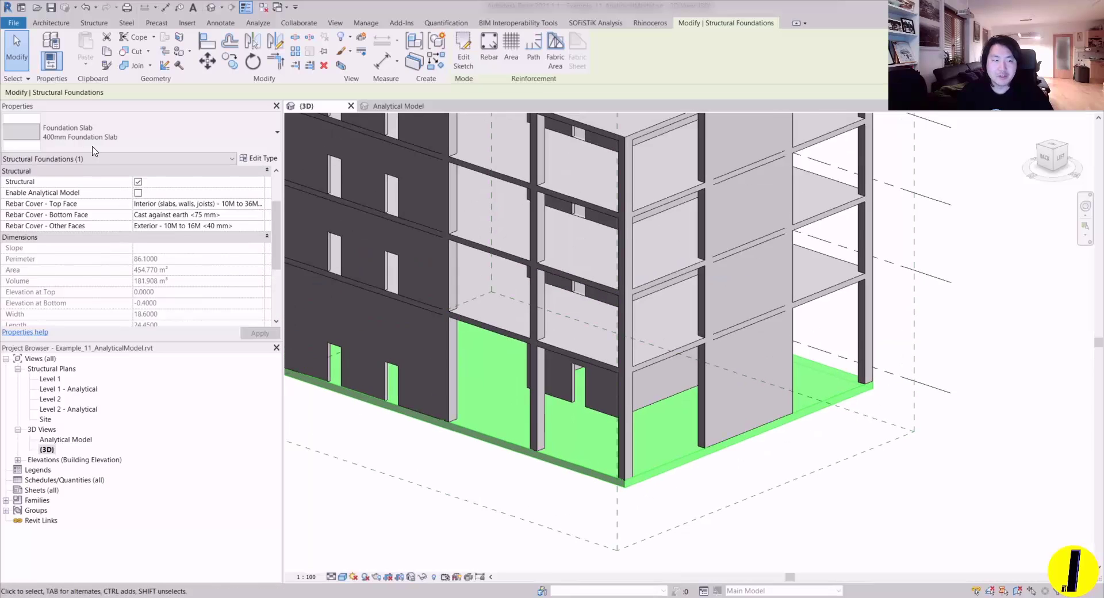
pyautogui.click(402, 266)
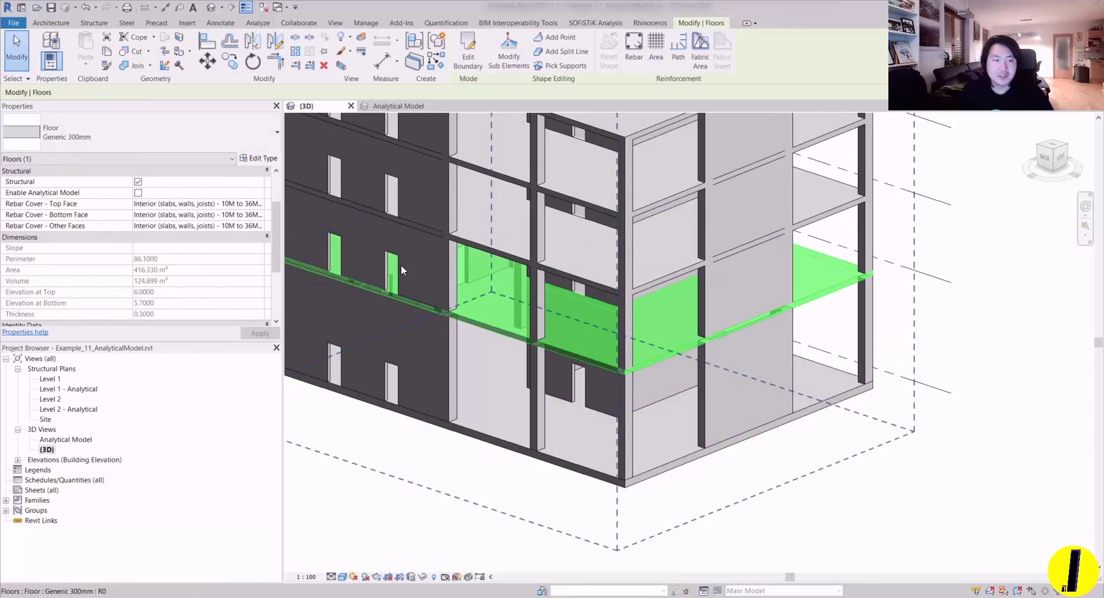
pyautogui.scroll(-1, 535, 312)
pyautogui.moveTo(535, 312); pyautogui.dragTo(561, 227, button='middle')
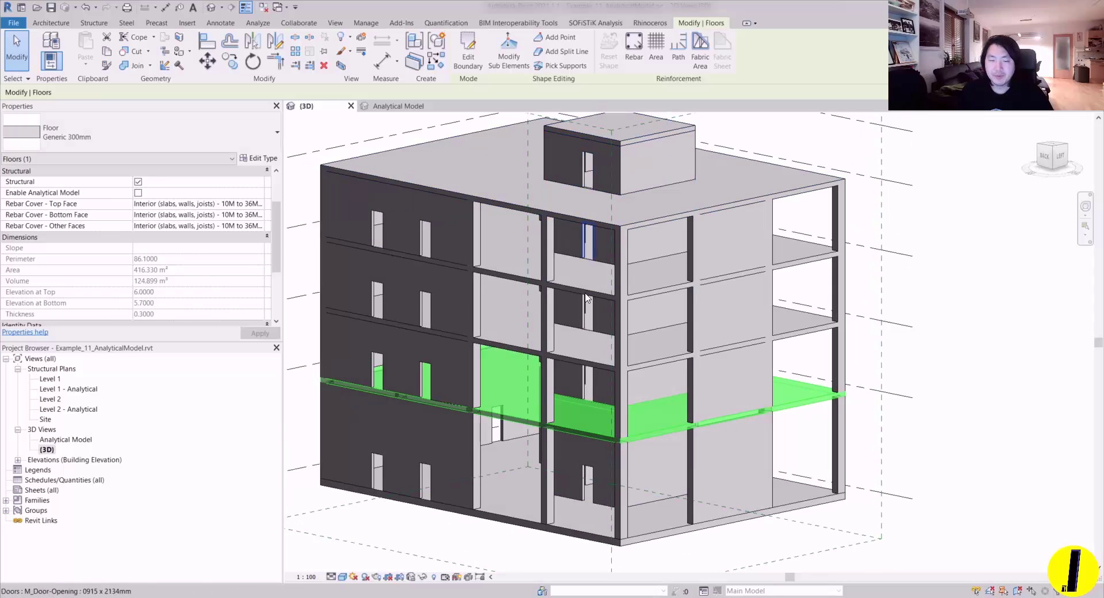
pyautogui.moveTo(586, 299); pyautogui.dragTo(587, 251, button='middle')
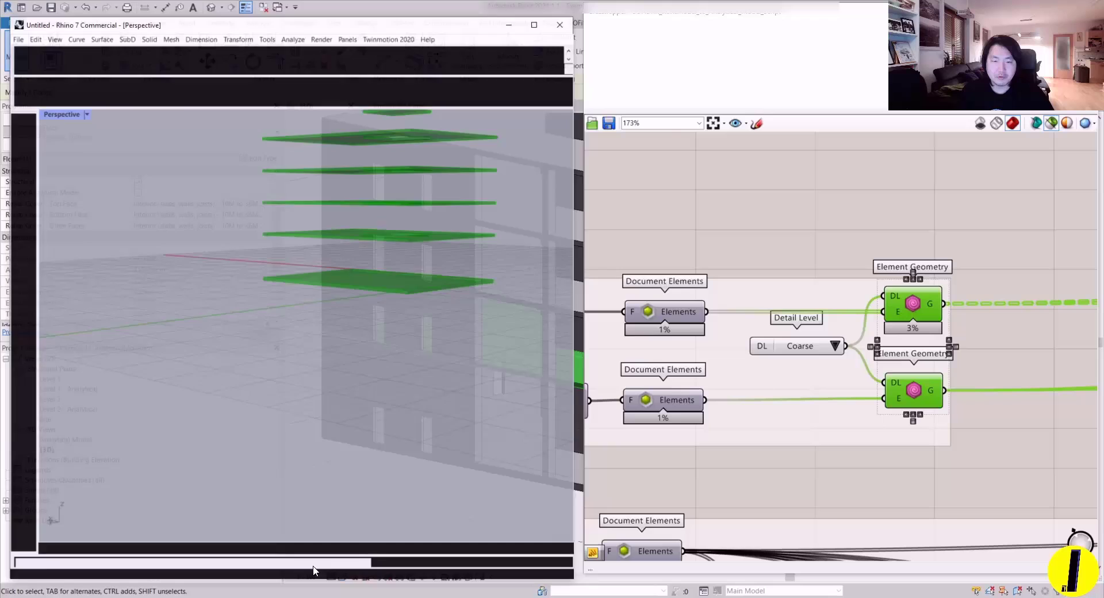
# - Switch back to Rhino and Grasshopper and inspect the previewed stack of slabs against the two floor input branches
pyautogui.click(310, 569)
pyautogui.moveTo(848, 326); pyautogui.dragTo(945, 310, button='right')
pyautogui.moveTo(391, 253); pyautogui.dragTo(384, 324, button='right')
pyautogui.scroll(-6, 384, 325)
pyautogui.scroll(7, 384, 331)
pyautogui.moveTo(387, 391); pyautogui.dragTo(425, 405, button='right')
pyautogui.scroll(-3, 439, 405)
pyautogui.scroll(-4, 745, 339)
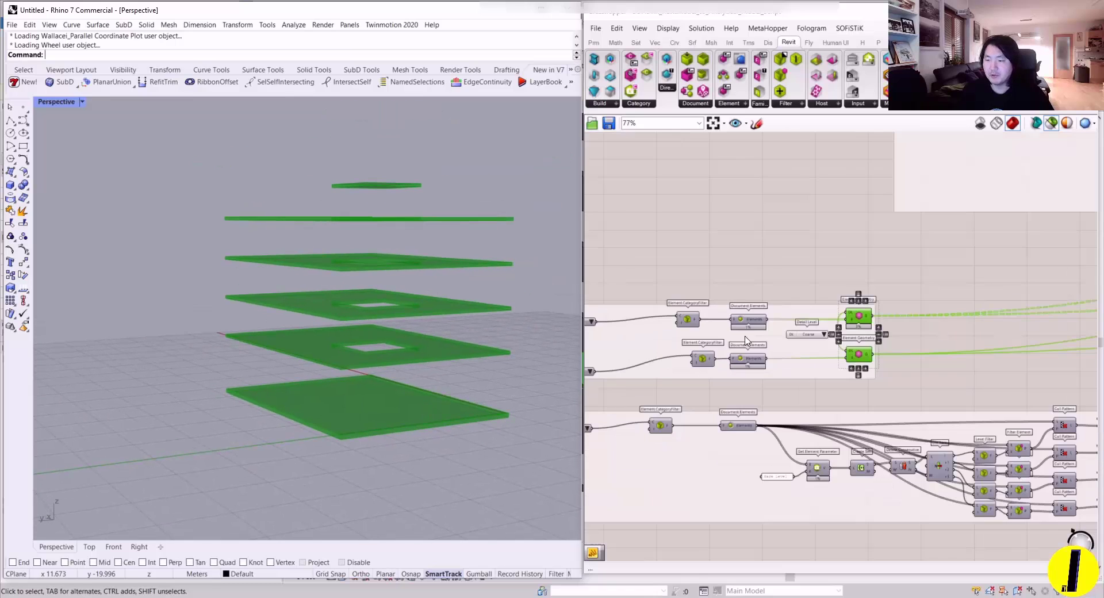
# - Follow the Element Geometry outputs to the Extract_Analytical_Surf_FLOR group and select its Deconstruct Brep to preview the slab faces
pyautogui.moveTo(906, 357); pyautogui.dragTo(788, 347, button='right')
pyautogui.scroll(4, 734, 315)
pyautogui.scroll(1, 732, 298)
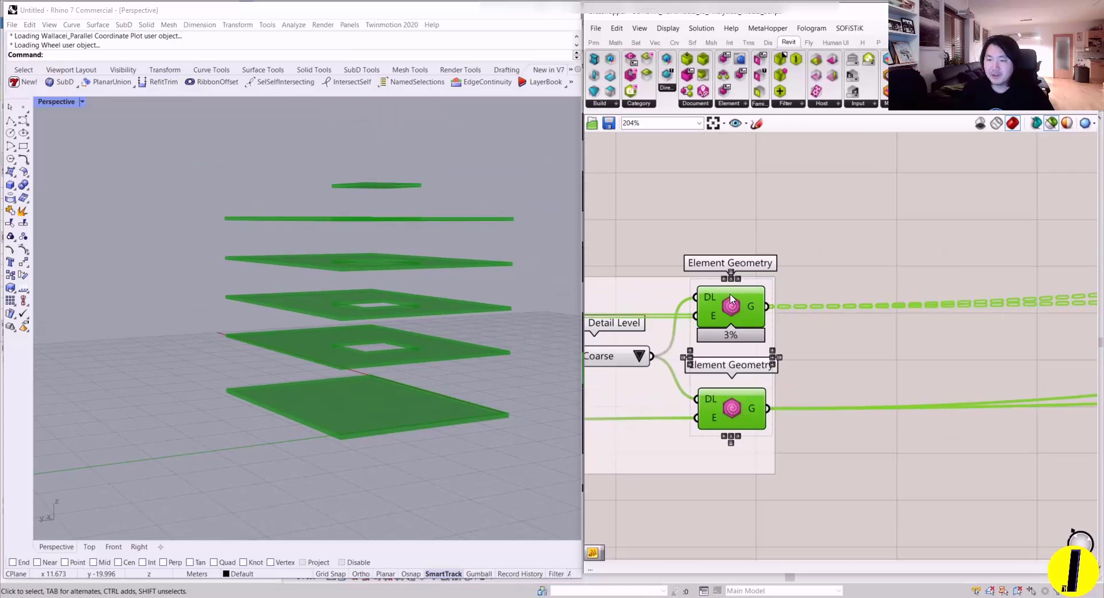
pyautogui.scroll(-10, 936, 321)
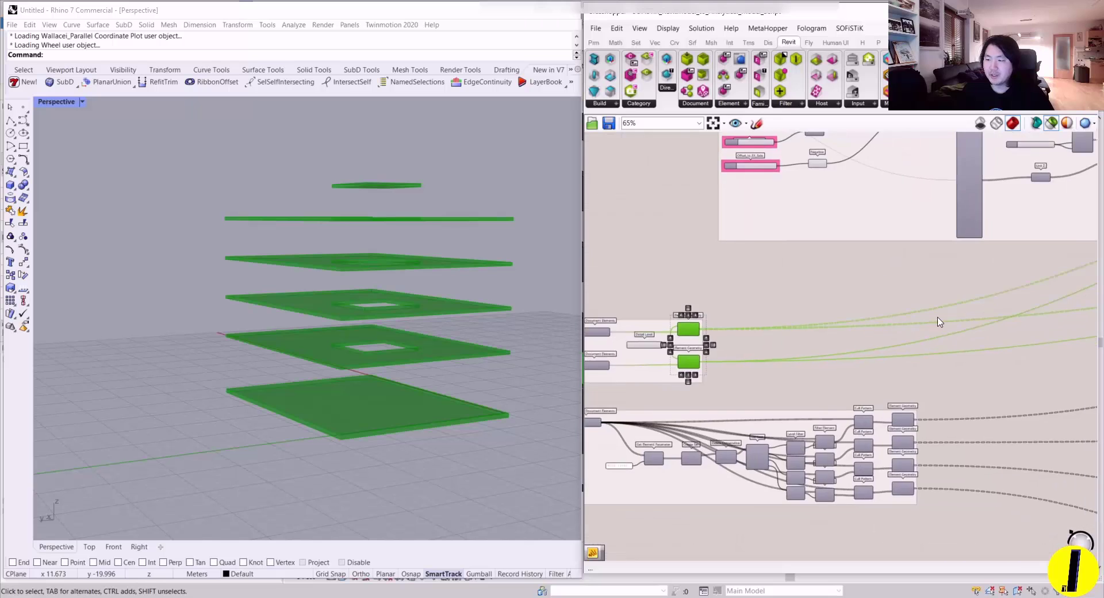
pyautogui.scroll(7, 816, 325)
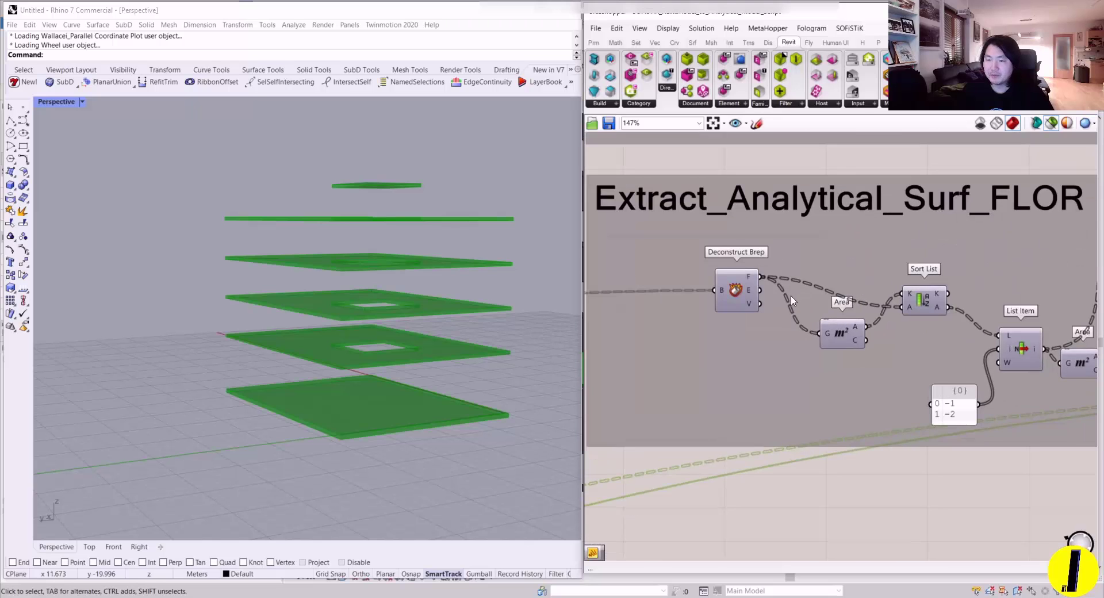
pyautogui.click(709, 291)
pyautogui.moveTo(388, 307); pyautogui.dragTo(327, 321, button='right')
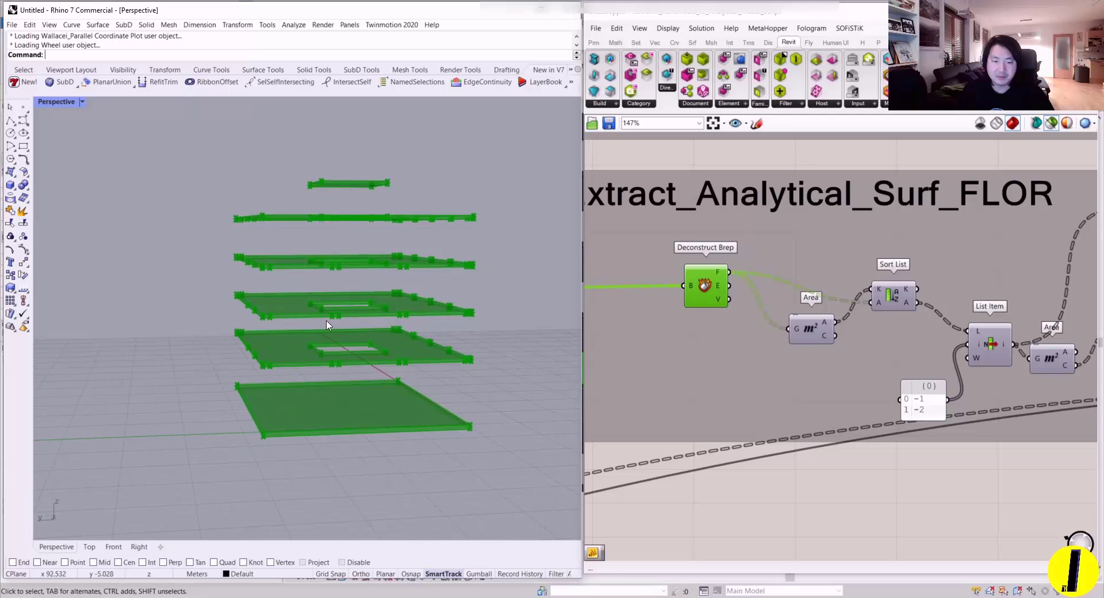
# - Trace the floor branch past Sort List, List Item and Dispatch, and select the Line and Move components to preview their geometry
pyautogui.moveTo(865, 332); pyautogui.dragTo(712, 332, button='right')
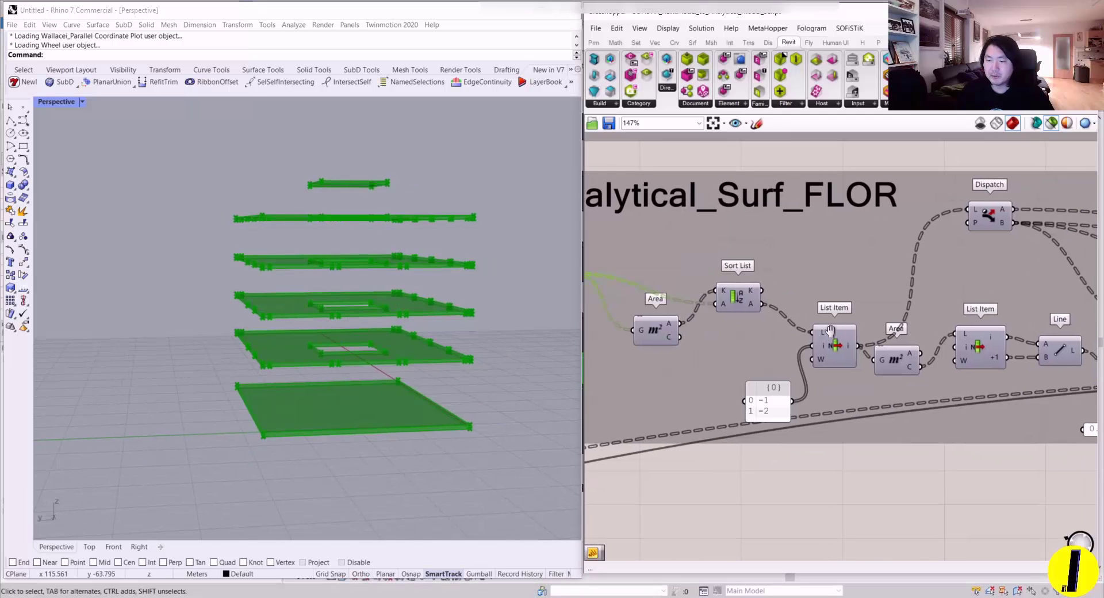
pyautogui.moveTo(914, 345); pyautogui.dragTo(823, 340, button='right')
pyautogui.moveTo(914, 345); pyautogui.dragTo(783, 352, button='right')
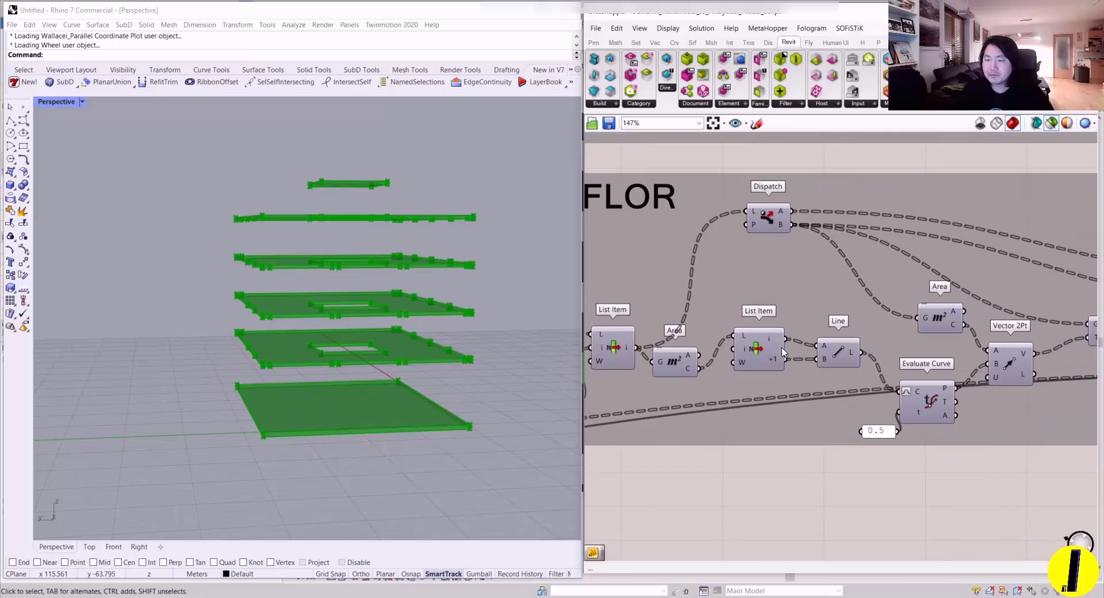
pyautogui.moveTo(862, 324); pyautogui.dragTo(725, 379, button='right')
pyautogui.click(763, 374)
pyautogui.click(913, 368)
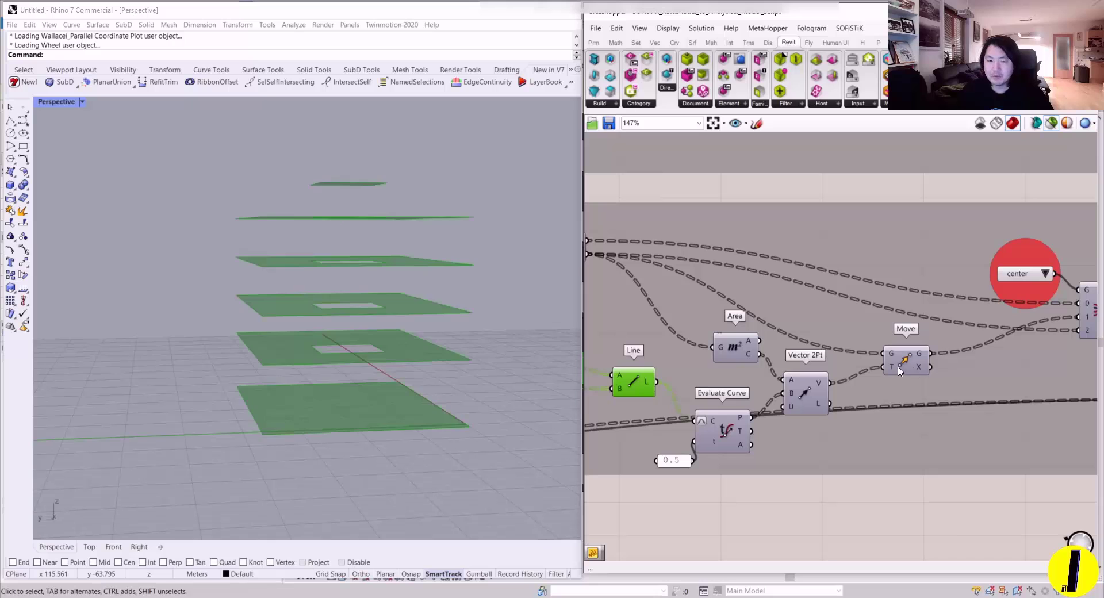
# - Examine the Area, Vector 2Pt and Move components that offset the floor surfaces, along with their connections to the Stream Filter
pyautogui.moveTo(439, 343); pyautogui.dragTo(463, 333, button='right')
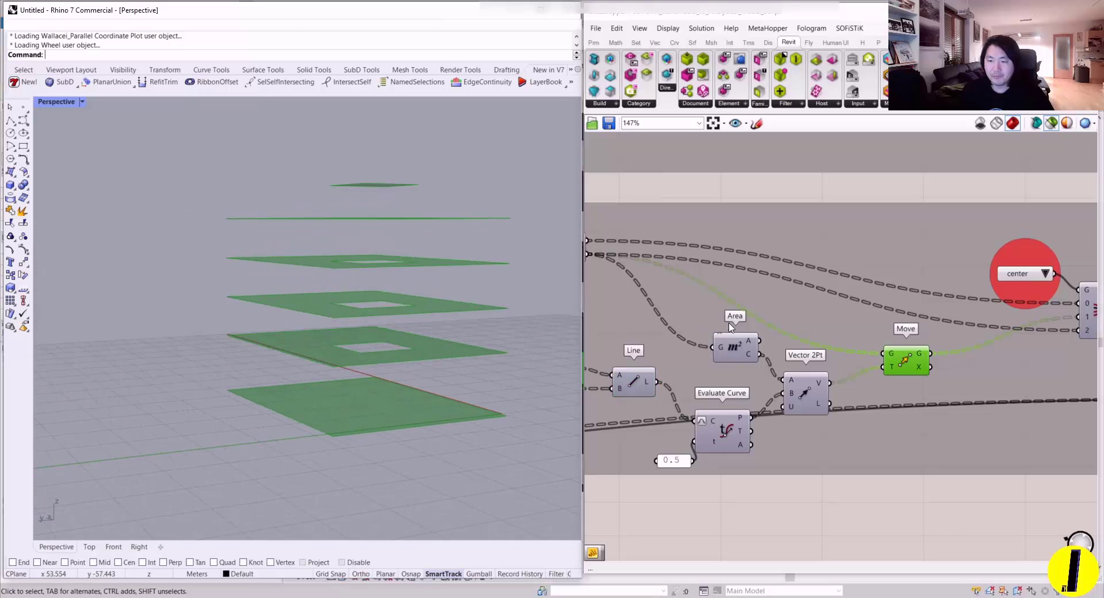
pyautogui.moveTo(734, 334); pyautogui.dragTo(790, 327, button='right')
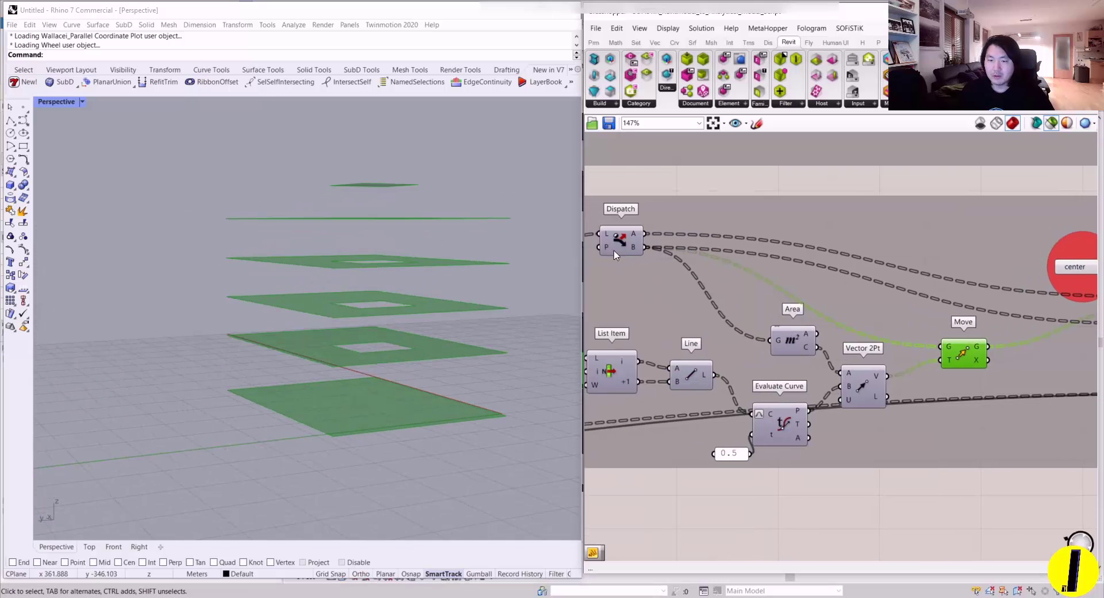
pyautogui.moveTo(783, 424); pyautogui.dragTo(708, 427, button='right')
pyautogui.moveTo(350, 328)
pyautogui.mouseDown(button='right')
pyautogui.moveTo(360, 381)
pyautogui.moveTo(360, 333)
pyautogui.mouseUp(button='right')
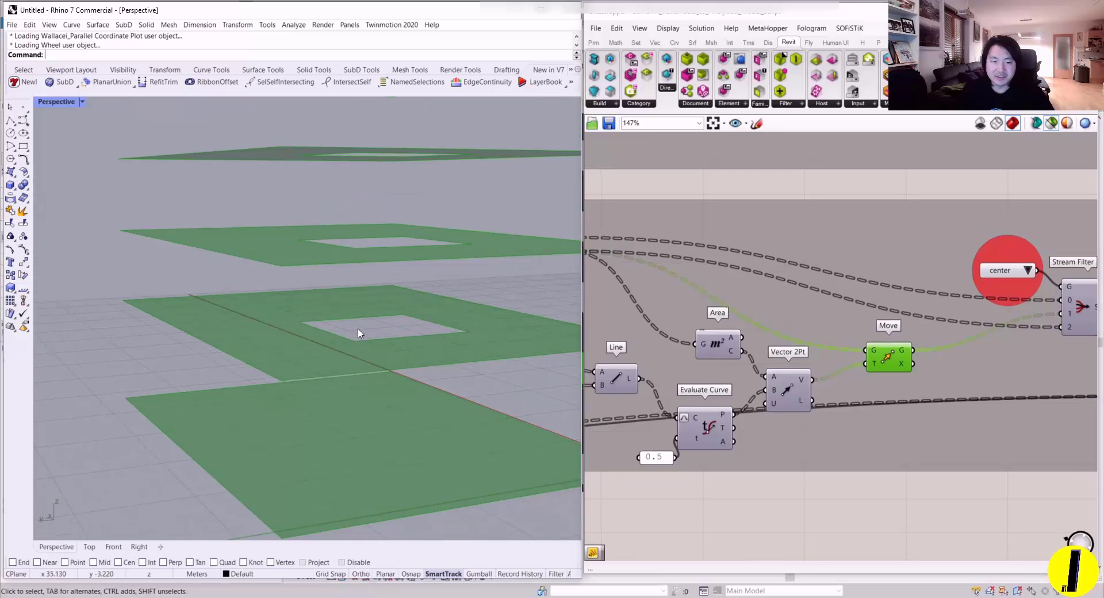
pyautogui.scroll(-3, 910, 332)
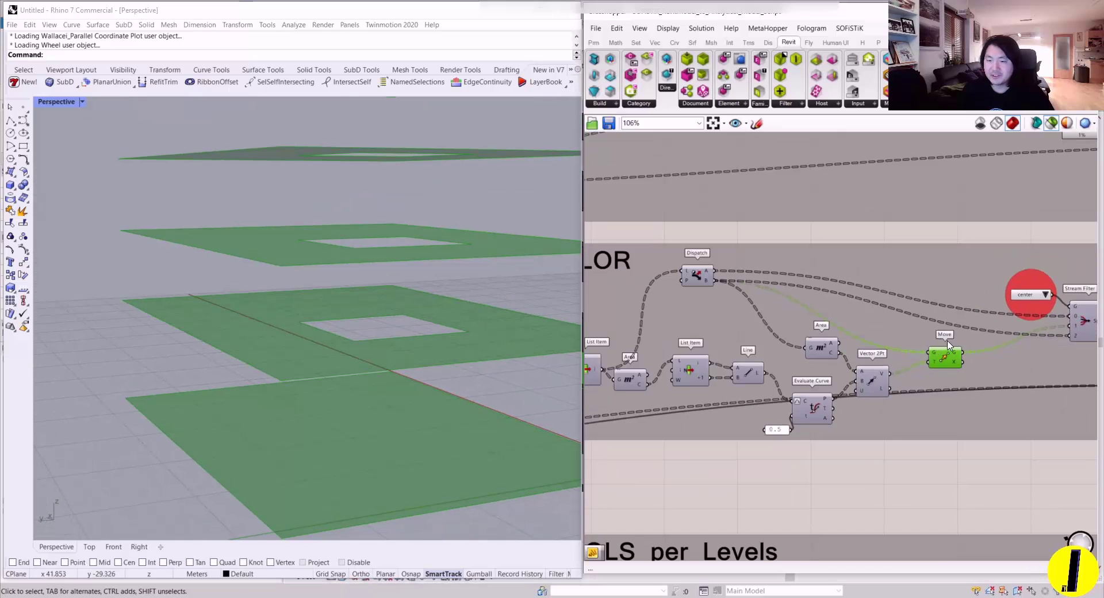
pyautogui.scroll(3, 901, 353)
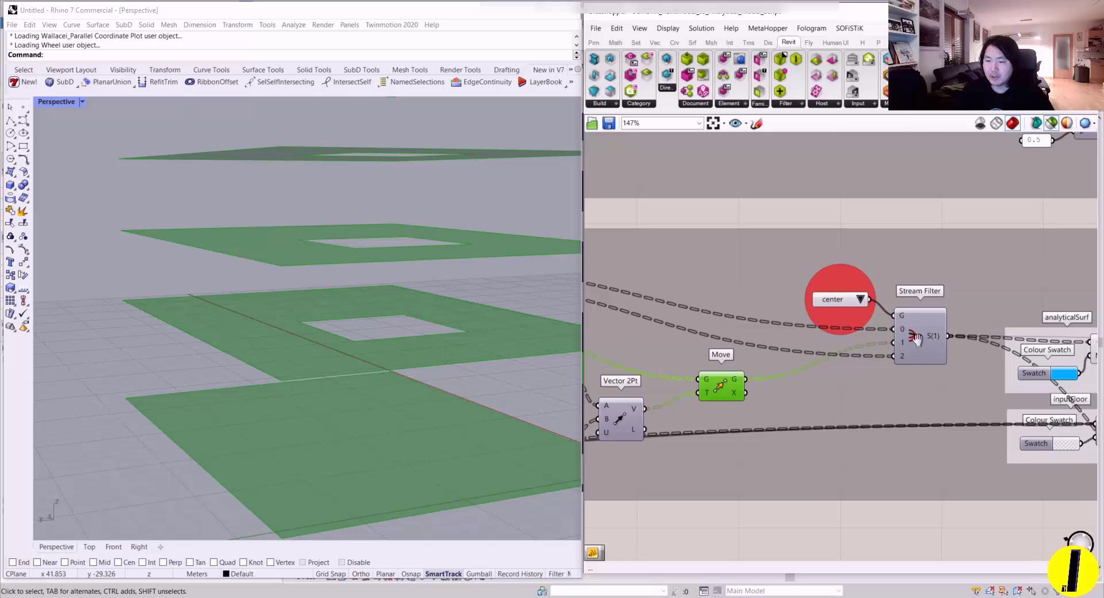
pyautogui.moveTo(916, 337); pyautogui.dragTo(786, 337, button='right')
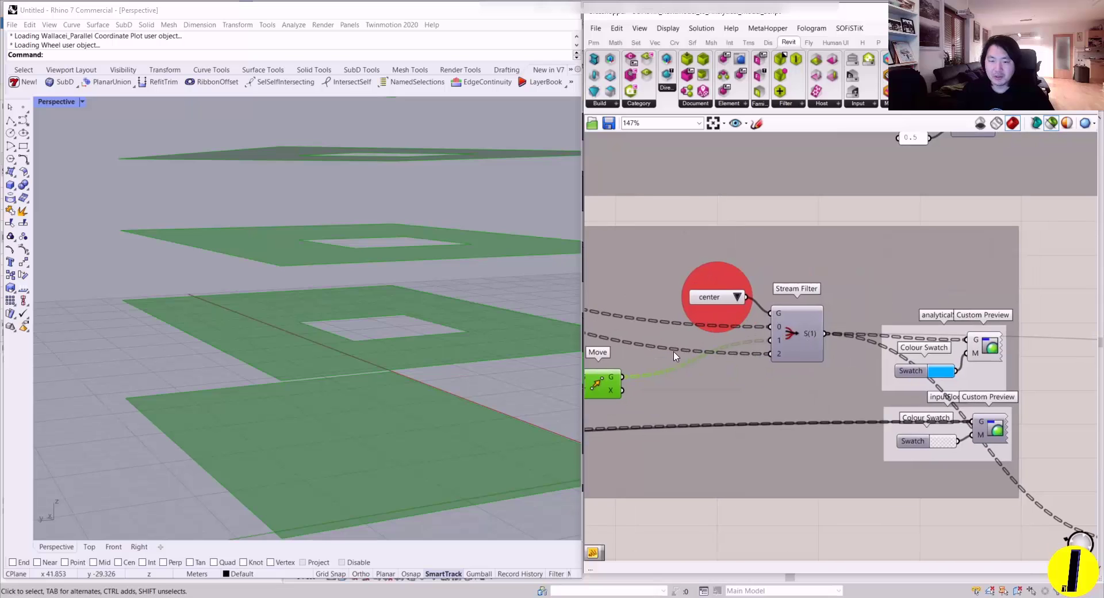
pyautogui.moveTo(676, 356); pyautogui.dragTo(825, 362, button='right')
# - Add the inputFloor Custom Preview to the selection and examine the floor slabs' thickness up close in the Perspective viewport
pyautogui.keyDown('shift'); pyautogui.click(1011, 410); pyautogui.keyUp('shift')
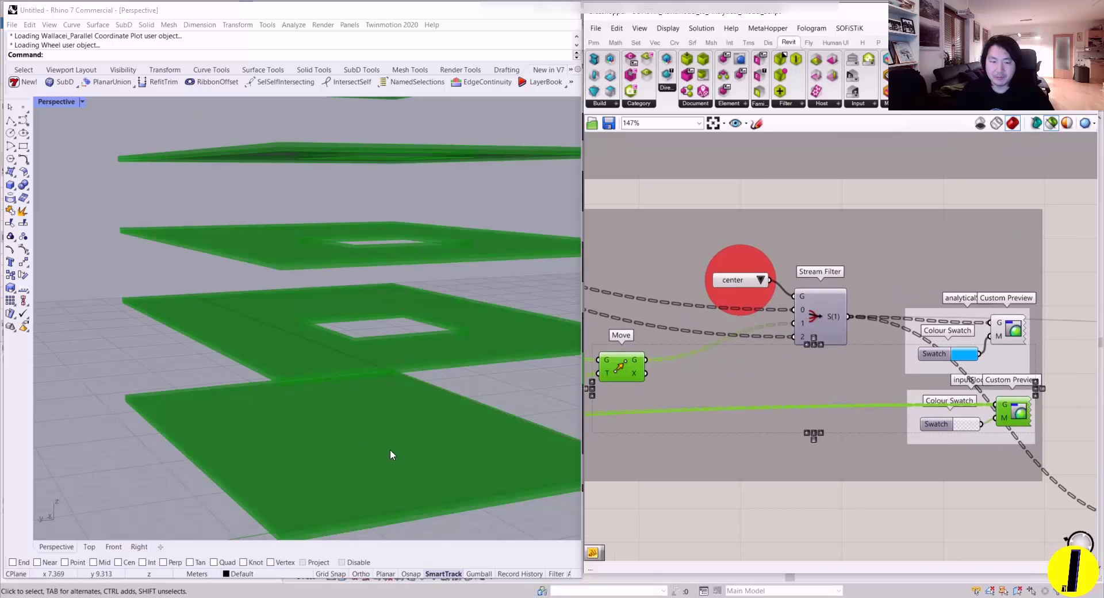
pyautogui.moveTo(392, 452); pyautogui.dragTo(241, 317, button='right')
pyautogui.scroll(8, 207, 290)
pyautogui.scroll(-3, 234, 300)
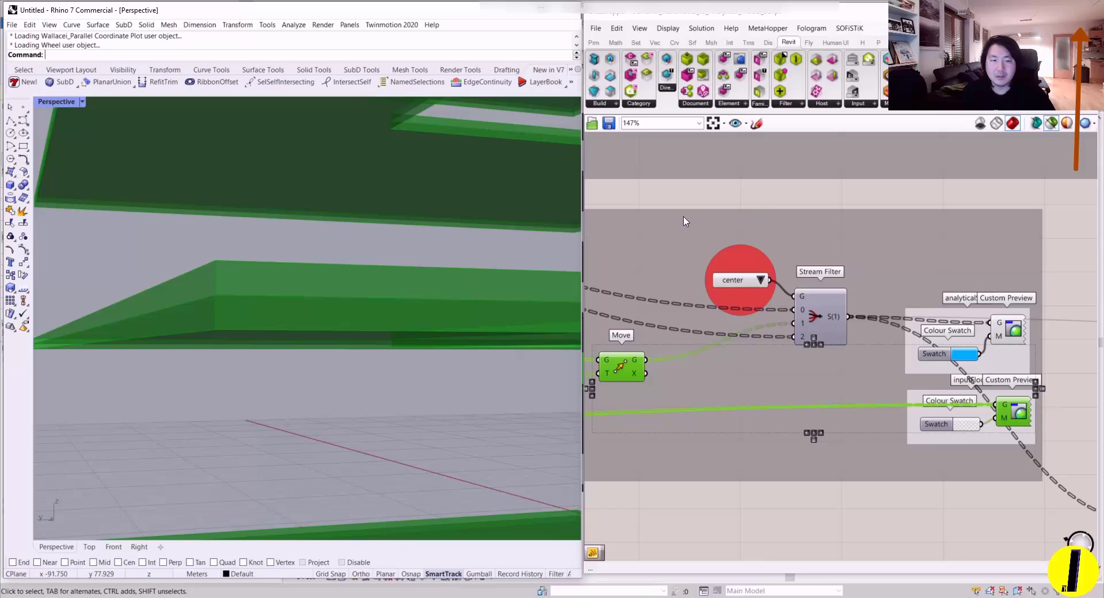
pyautogui.scroll(-3, 352, 252)
pyautogui.moveTo(352, 252); pyautogui.dragTo(313, 253, button='right')
# - Switch the floor surface position feeding the Stream Filter to top, then to bottom, for comparison with the slabs
pyautogui.click(762, 281)
pyautogui.click(776, 302)
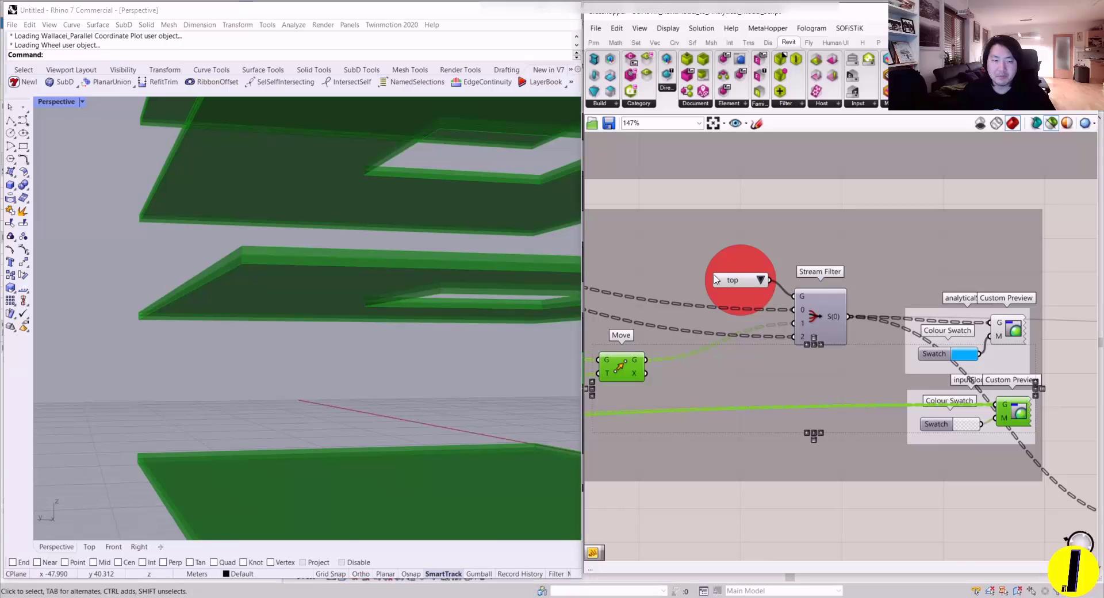
pyautogui.click(760, 280)
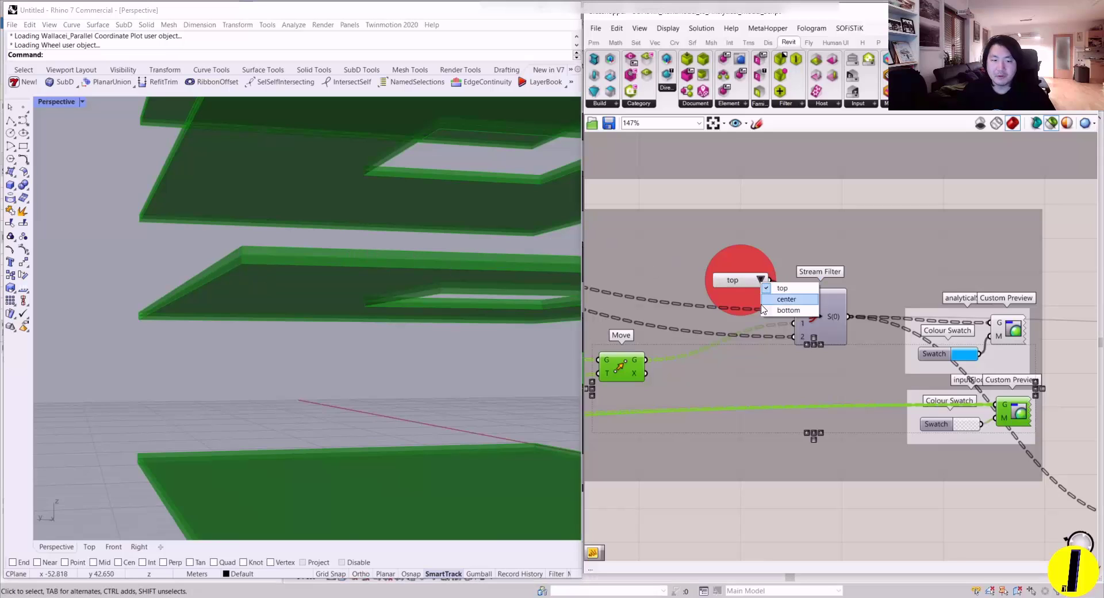
pyautogui.click(769, 315)
pyautogui.scroll(-2, 427, 305)
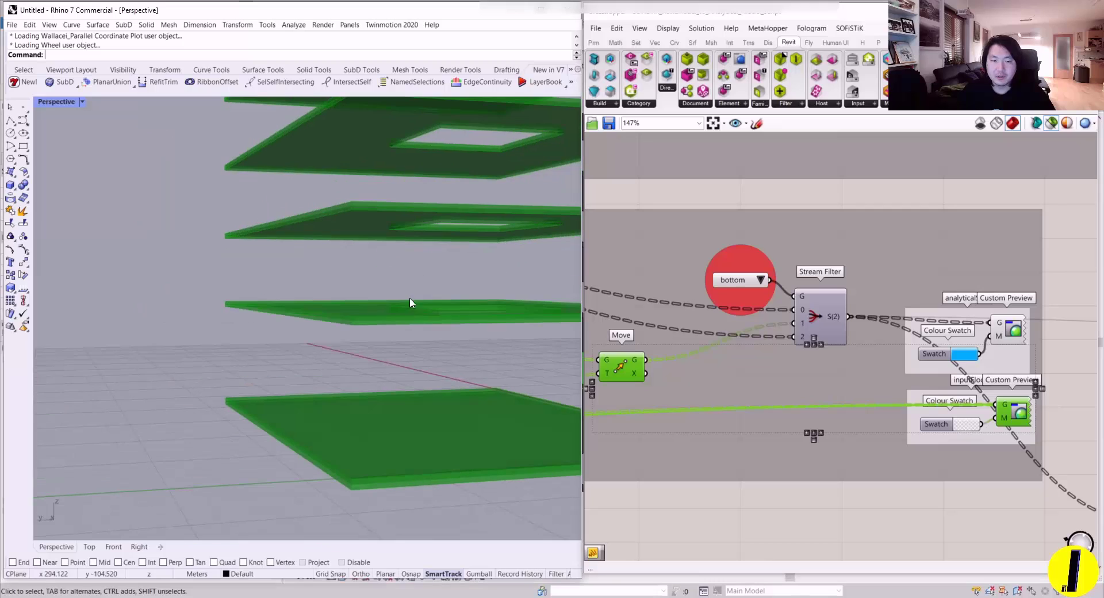
# - Select the Stream Filter and set its floor surface position to center
pyautogui.moveTo(826, 321); pyautogui.dragTo(839, 319)
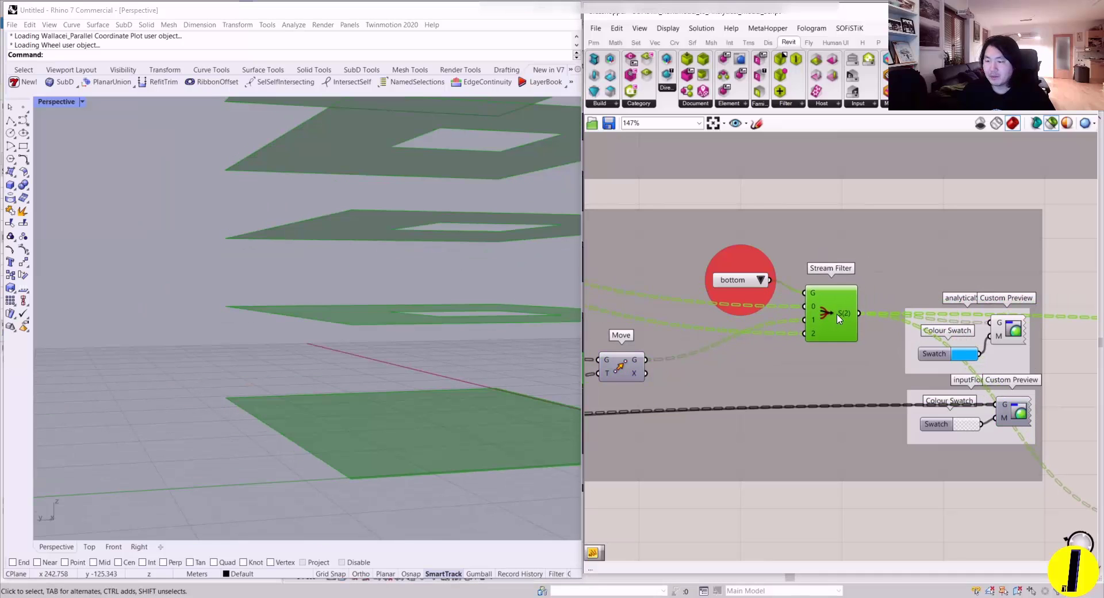
pyautogui.click(760, 280)
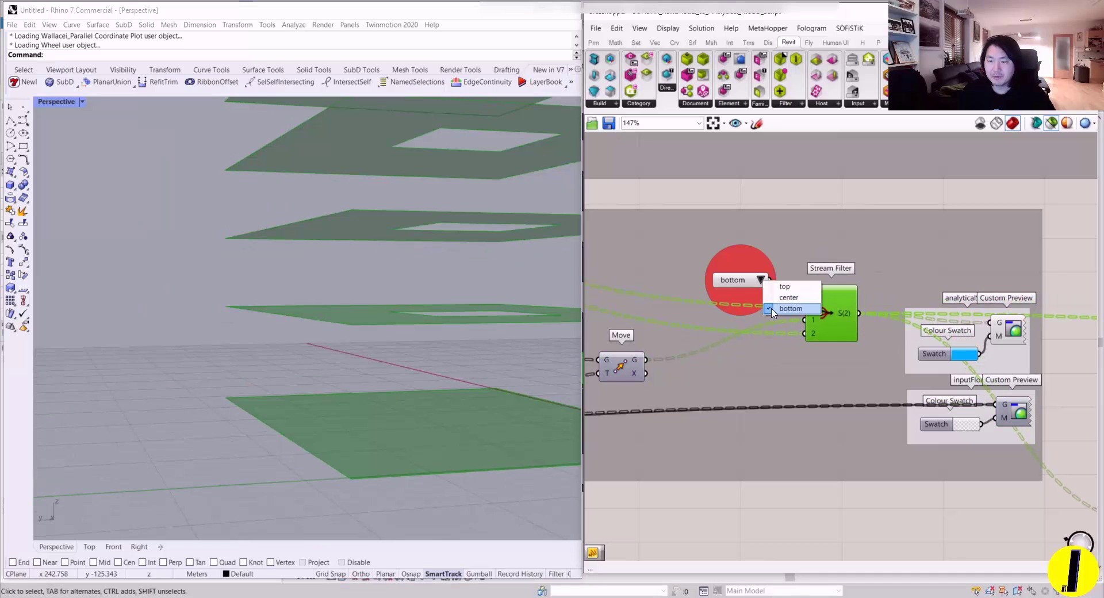
pyautogui.click(770, 302)
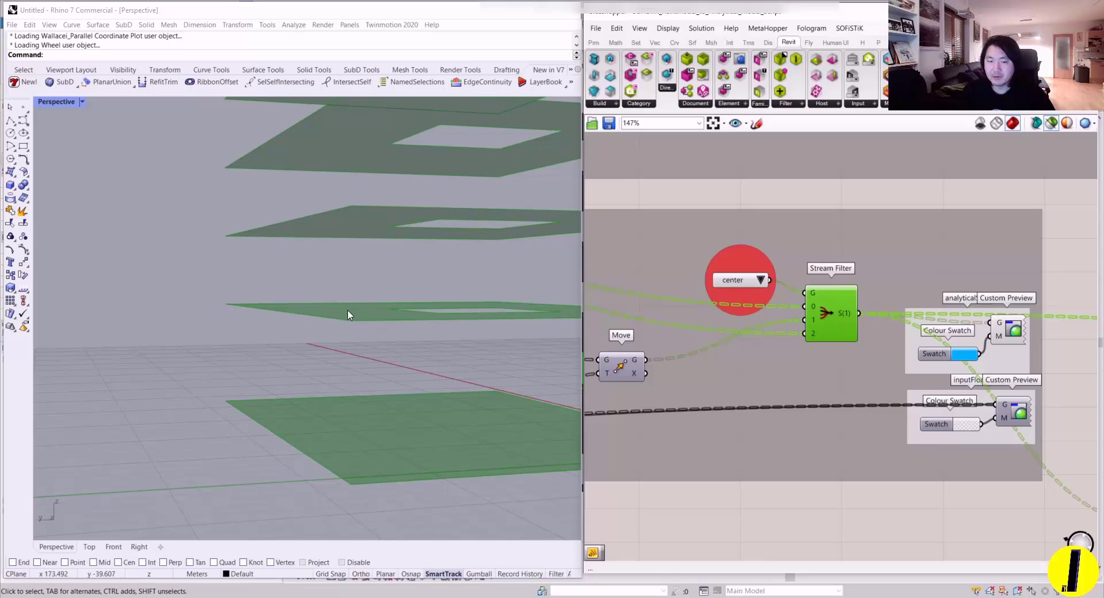
# - Clear the selection, turn off the selected-only preview, and examine the full analytical building model
pyautogui.click(1063, 253)
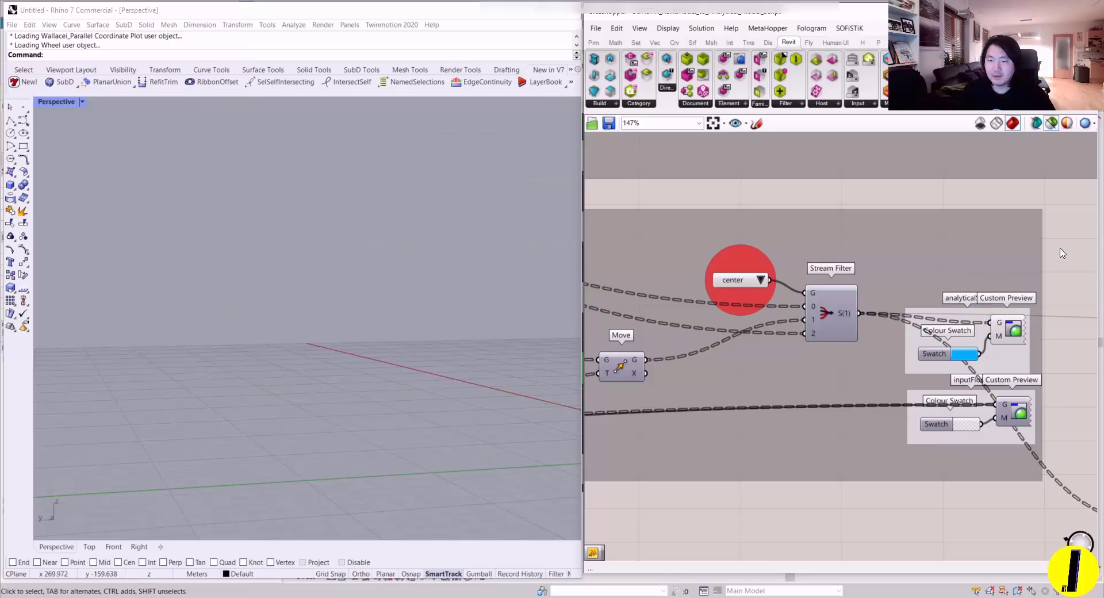
pyautogui.click(1050, 128)
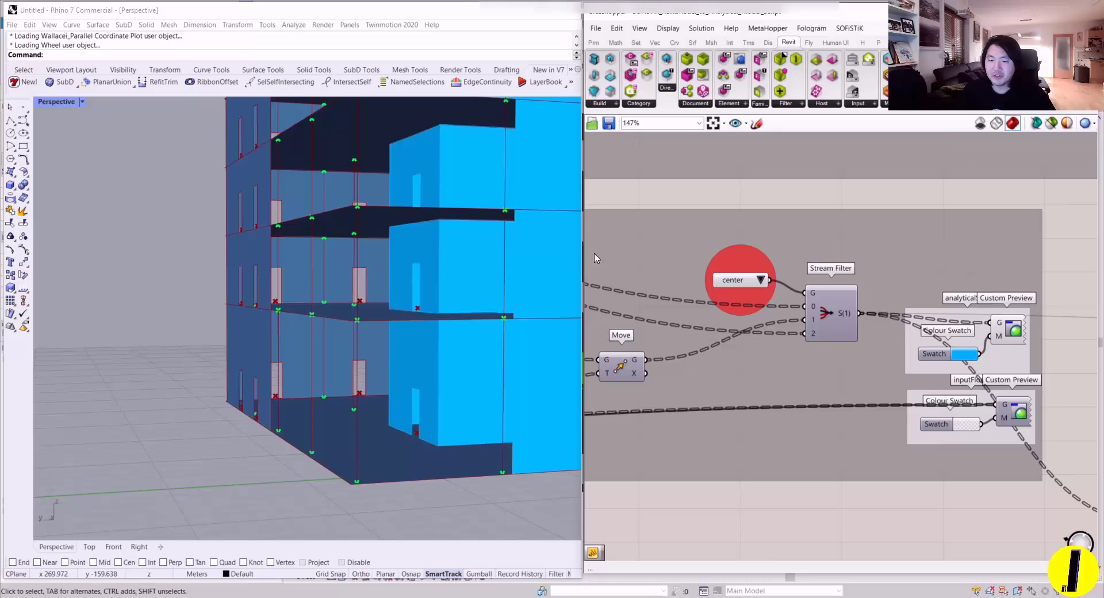
pyautogui.scroll(-3, 315, 305)
pyautogui.scroll(8, 320, 302)
pyautogui.moveTo(310, 306)
pyautogui.mouseDown(button='right')
pyautogui.moveTo(319, 303)
pyautogui.moveTo(306, 291)
pyautogui.mouseUp(button='right')
pyautogui.scroll(-3, 267, 309)
pyautogui.scroll(6, 288, 250)
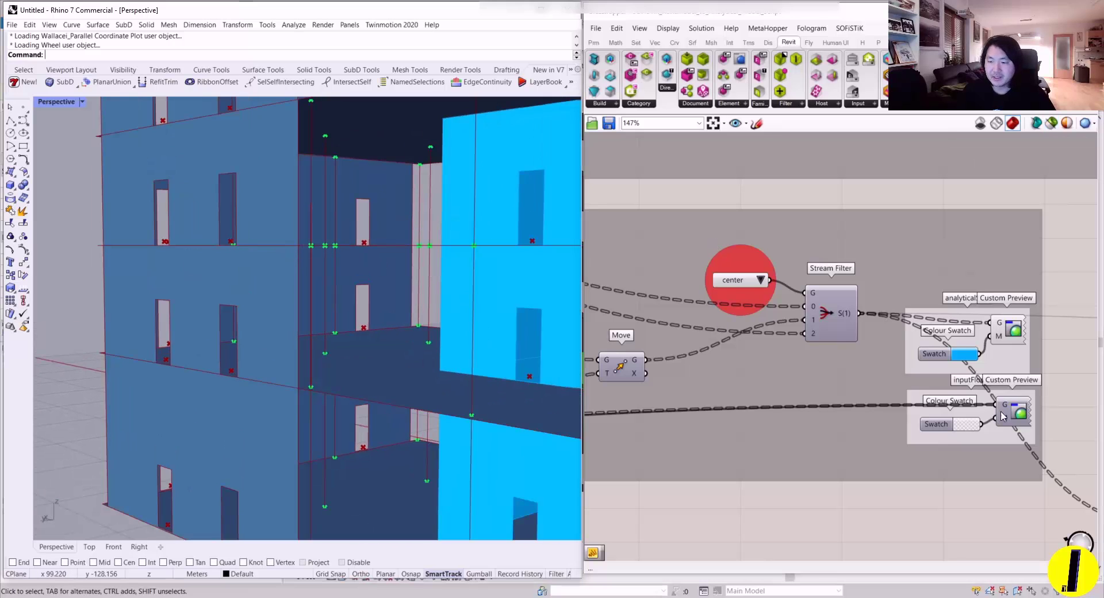
# - Enable the preview of the inputFloor Custom Preview component and clear the selection
pyautogui.click(1020, 414)
pyautogui.hotkey('ctrl', 'q')
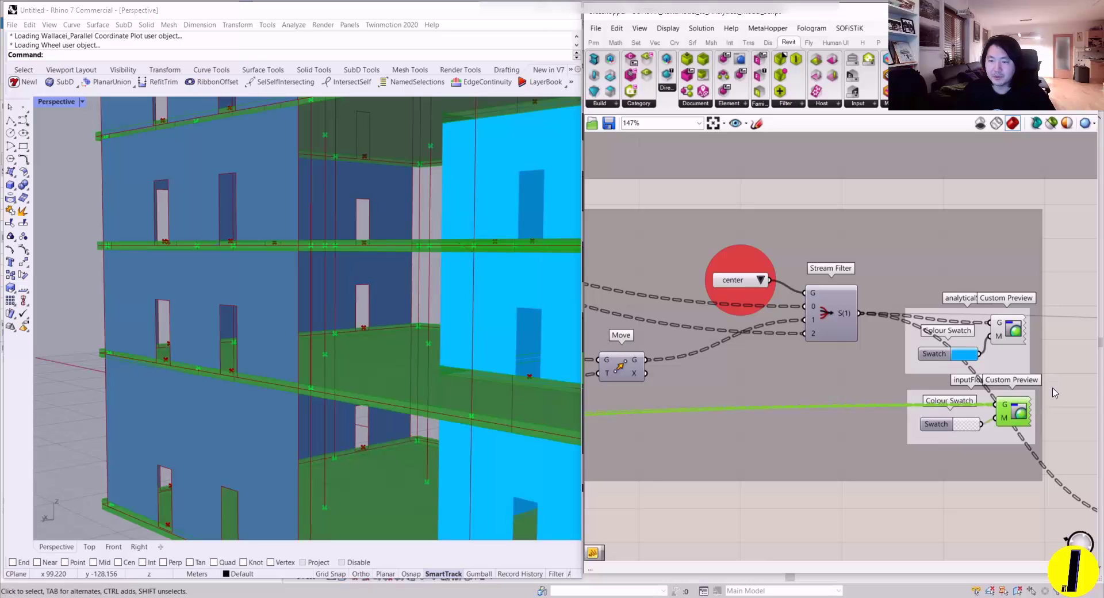
pyautogui.click(1059, 388)
# - Inspect how the analytical floor and wall surfaces meet inside the transparent floor slabs, down to the ground-floor slab edge
pyautogui.moveTo(392, 282); pyautogui.dragTo(237, 267, button='right')
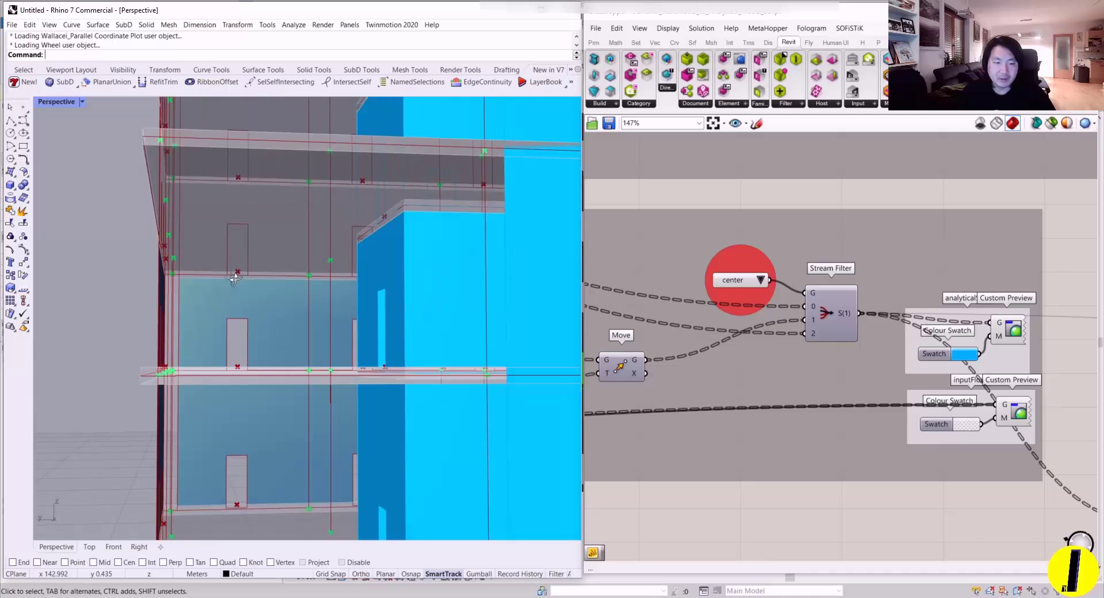
pyautogui.scroll(-2, 264, 381)
pyautogui.keyDown('shift'); pyautogui.moveTo(264, 382); pyautogui.dragTo(288, 357, button='right'); pyautogui.keyUp('shift')
pyautogui.scroll(2, 206, 440)
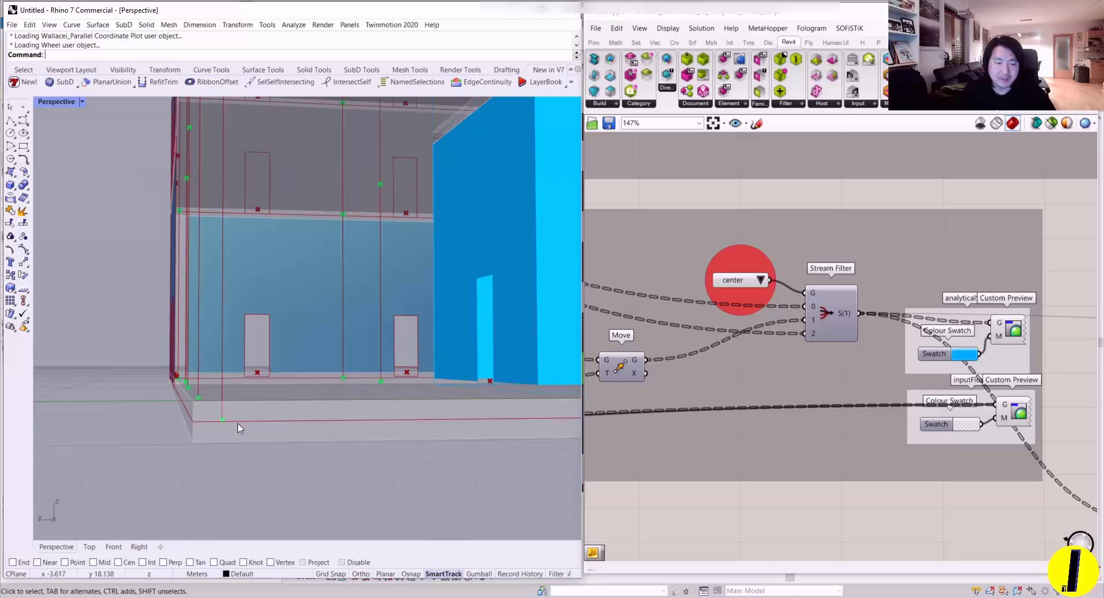
pyautogui.scroll(-4, 238, 421)
pyautogui.moveTo(239, 421); pyautogui.dragTo(305, 427, button='right')
pyautogui.keyDown('shift'); pyautogui.moveTo(323, 368); pyautogui.dragTo(312, 410, button='right'); pyautogui.keyUp('shift')
# - Disable the preview of the inputFloor Custom Preview and review the analytical walls, floors and core from another side
pyautogui.click(1021, 425)
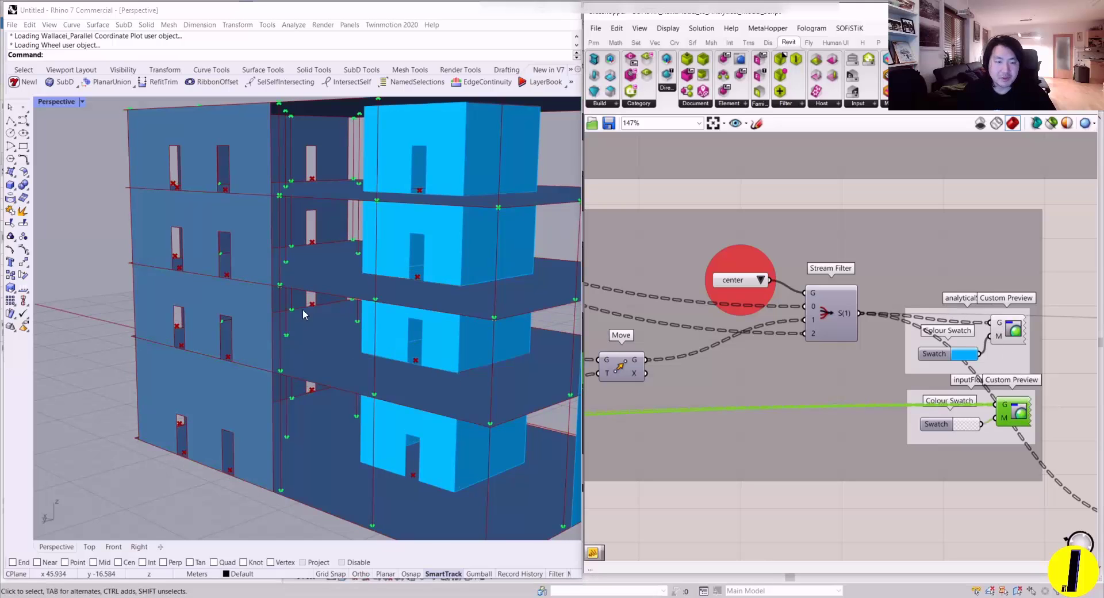
pyautogui.scroll(6, 302, 309)
pyautogui.scroll(-4, 199, 246)
pyautogui.moveTo(190, 265); pyautogui.dragTo(402, 253, button='right')
pyautogui.scroll(3, 450, 246)
pyautogui.scroll(-5, 456, 256)
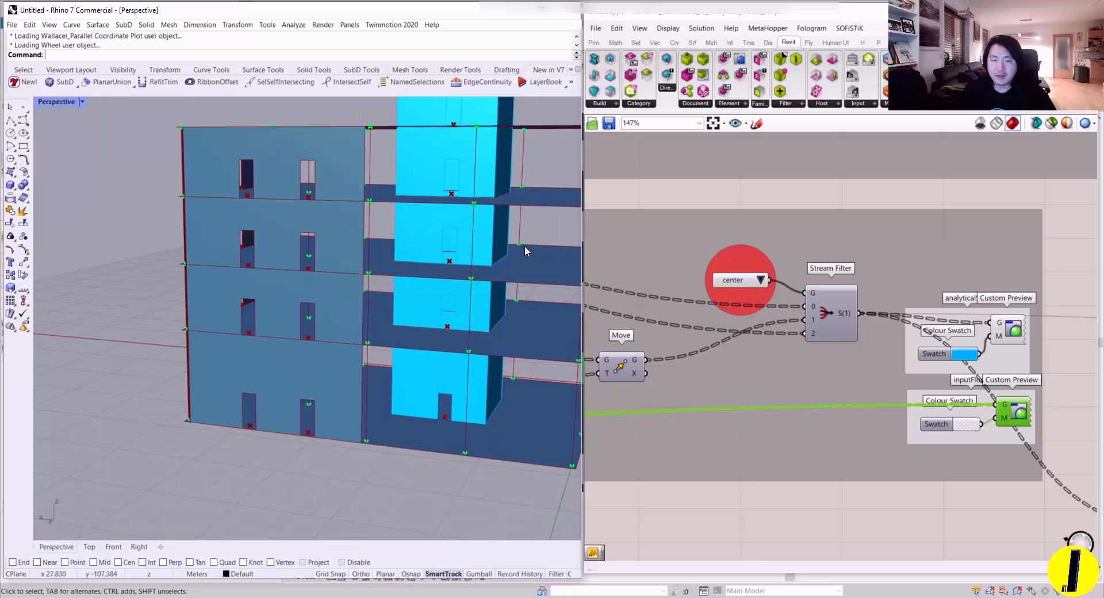
# - Locate the Structural Columns input group on the canvas and check the category list of its Document.CategoriesPicker
pyautogui.scroll(-8, 911, 270)
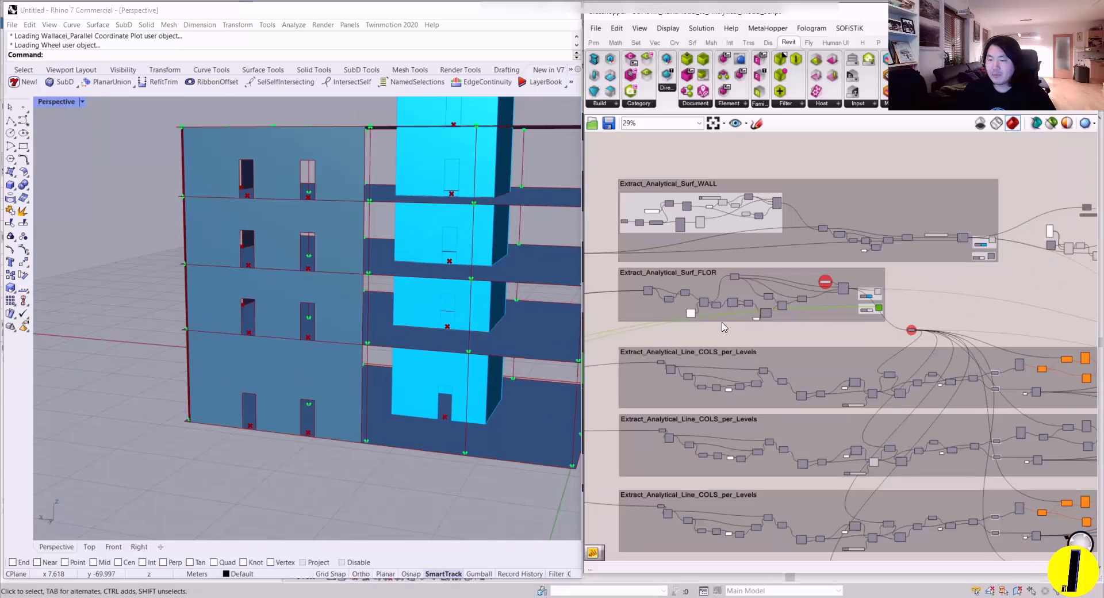
pyautogui.scroll(8, 736, 302)
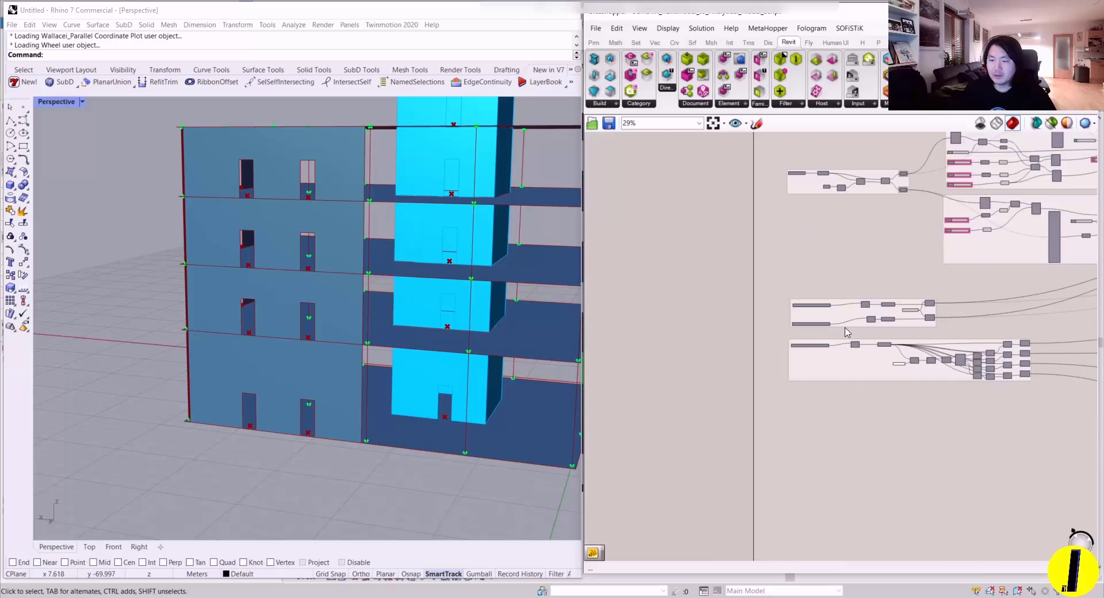
pyautogui.scroll(2, 719, 279)
pyautogui.scroll(-2, 709, 323)
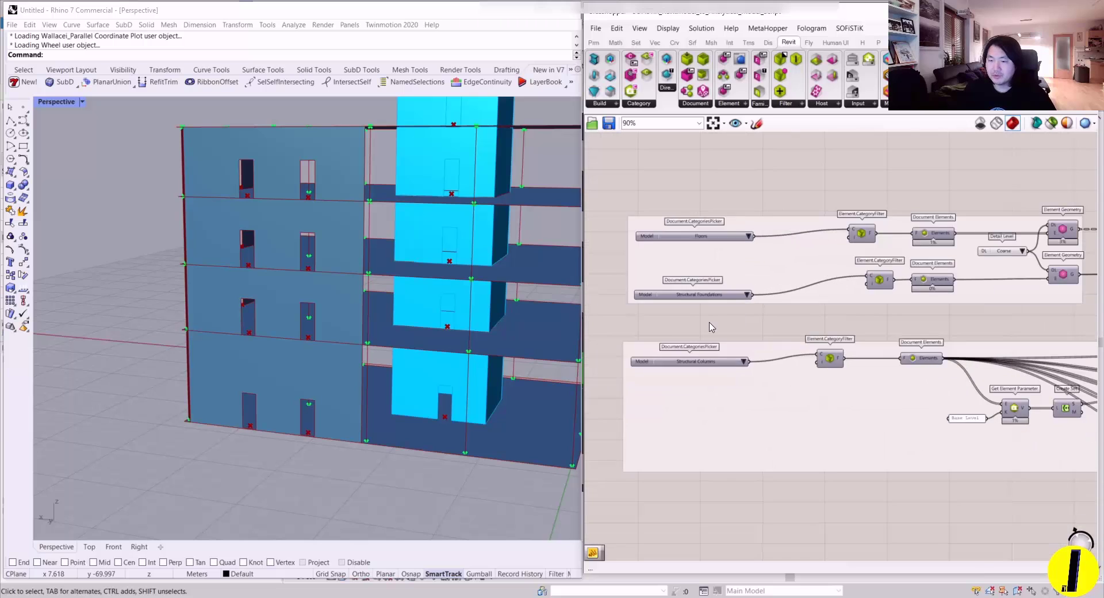
pyautogui.scroll(3, 717, 349)
pyautogui.scroll(2, 717, 349)
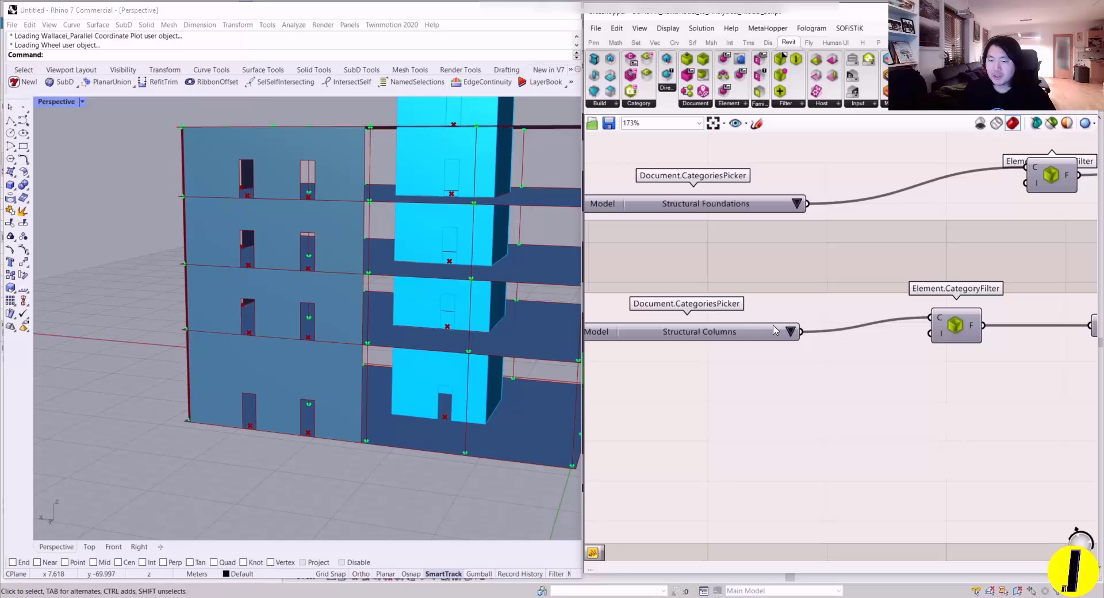
pyautogui.moveTo(872, 324); pyautogui.dragTo(716, 317, button='right')
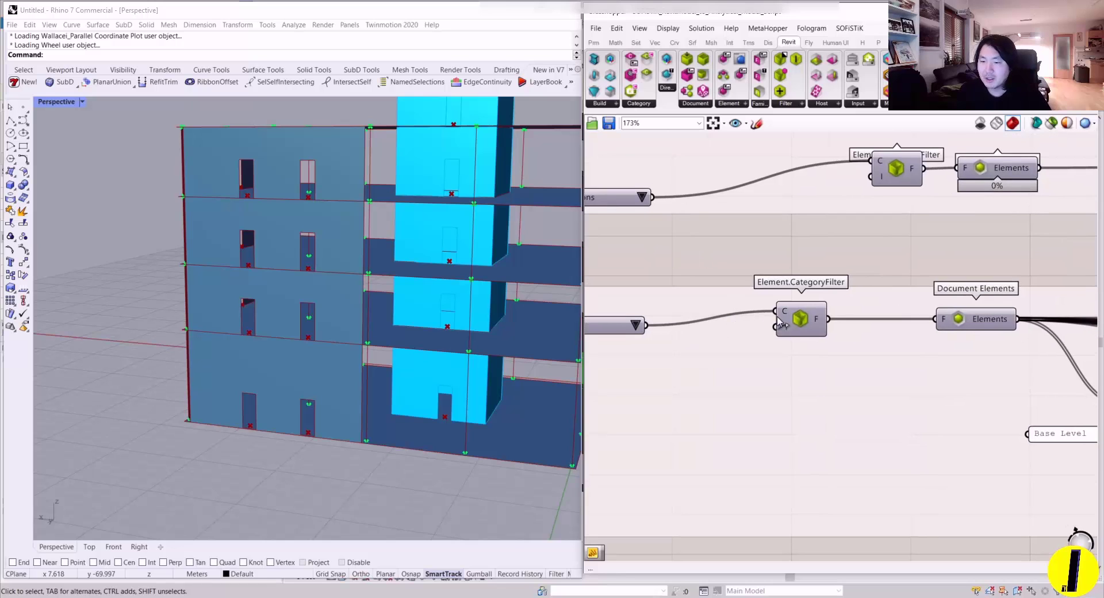
pyautogui.moveTo(592, 335); pyautogui.dragTo(839, 313, button='right')
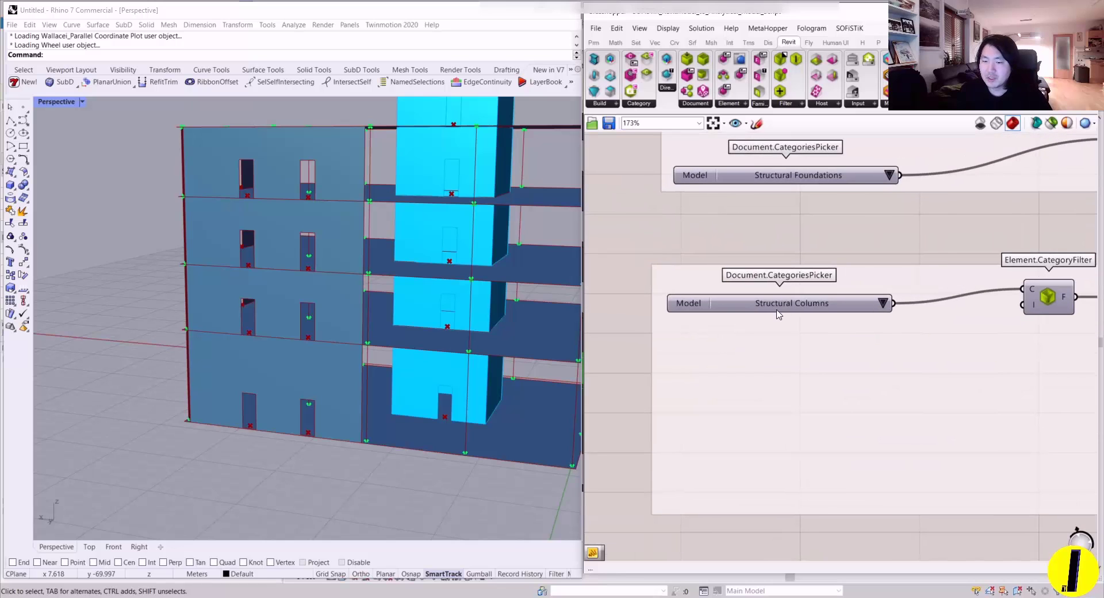
pyautogui.click(884, 303)
pyautogui.click(861, 219)
# - Examine the Element.CategoryFilter and Document Elements components that collect the structural columns
pyautogui.moveTo(968, 244); pyautogui.dragTo(764, 270, button='right')
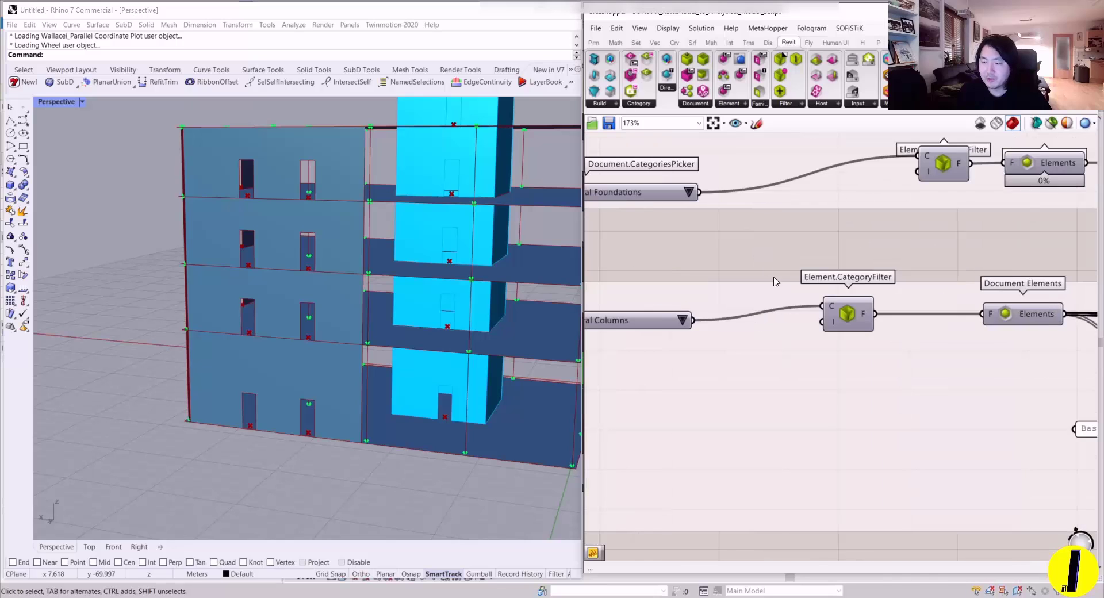
pyautogui.moveTo(857, 323); pyautogui.dragTo(677, 335, button='right')
pyautogui.moveTo(677, 334); pyautogui.dragTo(707, 342)
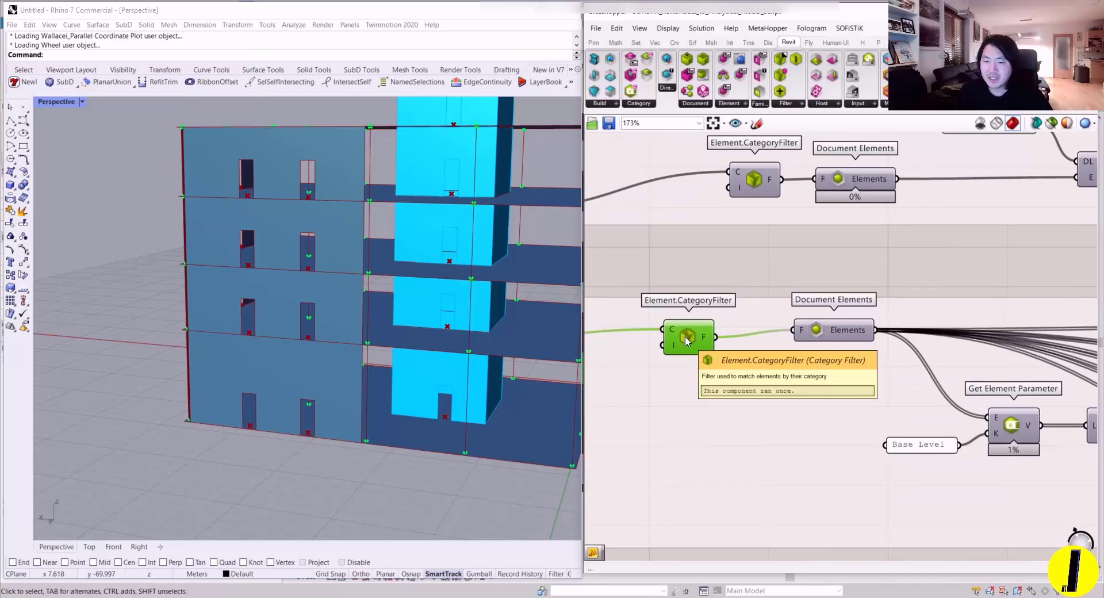
pyautogui.click(836, 331)
pyautogui.moveTo(855, 304); pyautogui.dragTo(726, 303, button='right')
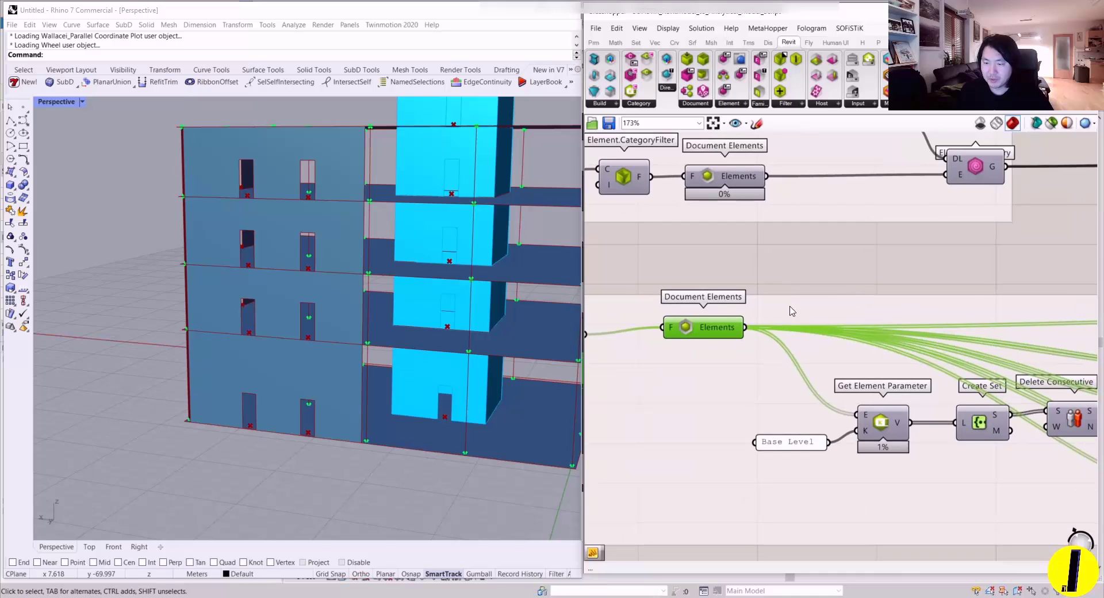
# - Examine the Get Element Parameter component with its Base Level key and the components that follow it
pyautogui.moveTo(868, 398); pyautogui.dragTo(822, 361, button='right')
pyautogui.moveTo(840, 389)
pyautogui.mouseDown()
pyautogui.moveTo(820, 383)
pyautogui.moveTo(839, 386)
pyautogui.mouseUp()
pyautogui.scroll(-1, 791, 357)
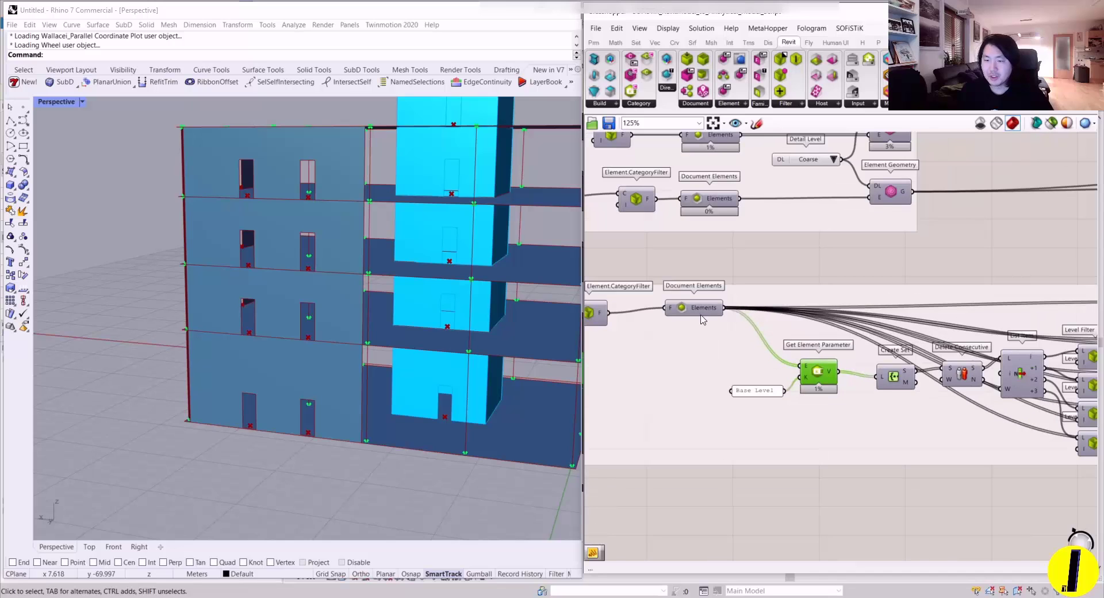
pyautogui.scroll(-1, 702, 313)
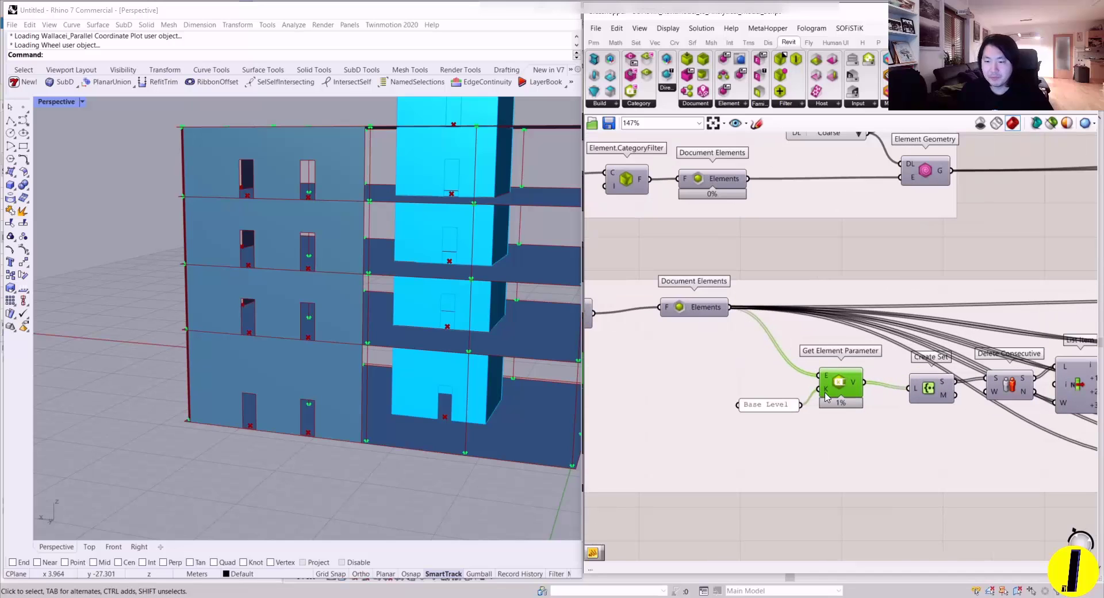
pyautogui.scroll(2, 826, 397)
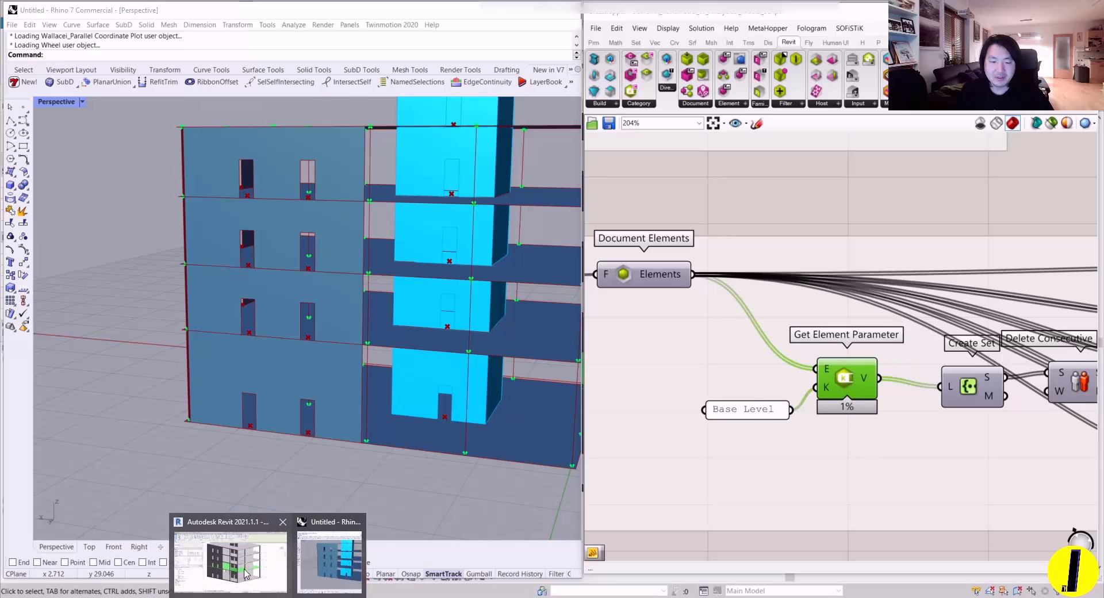
# - Switch to Revit and select a ground-floor structural column to check its Base Level constraint
pyautogui.click(333, 555)
pyautogui.click(477, 414)
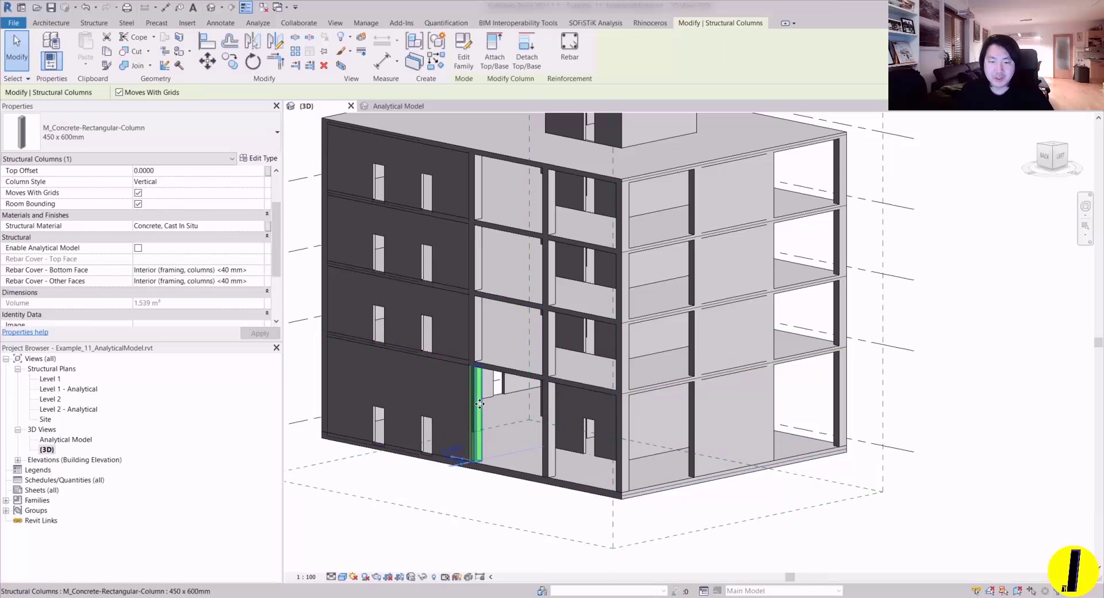
pyautogui.scroll(2, 173, 188)
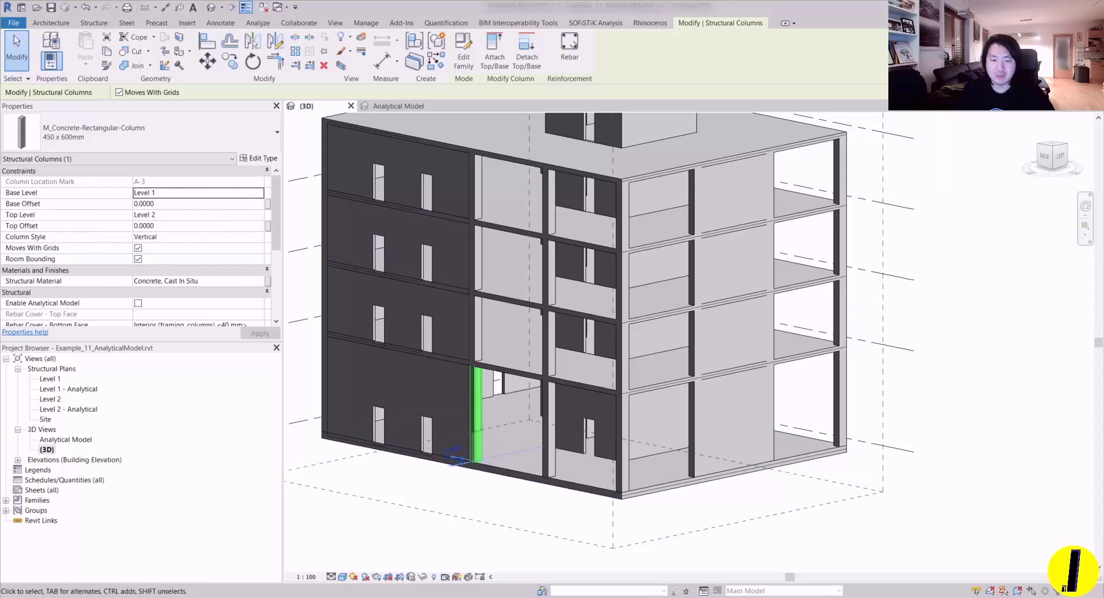
pyautogui.moveTo(273, 584)
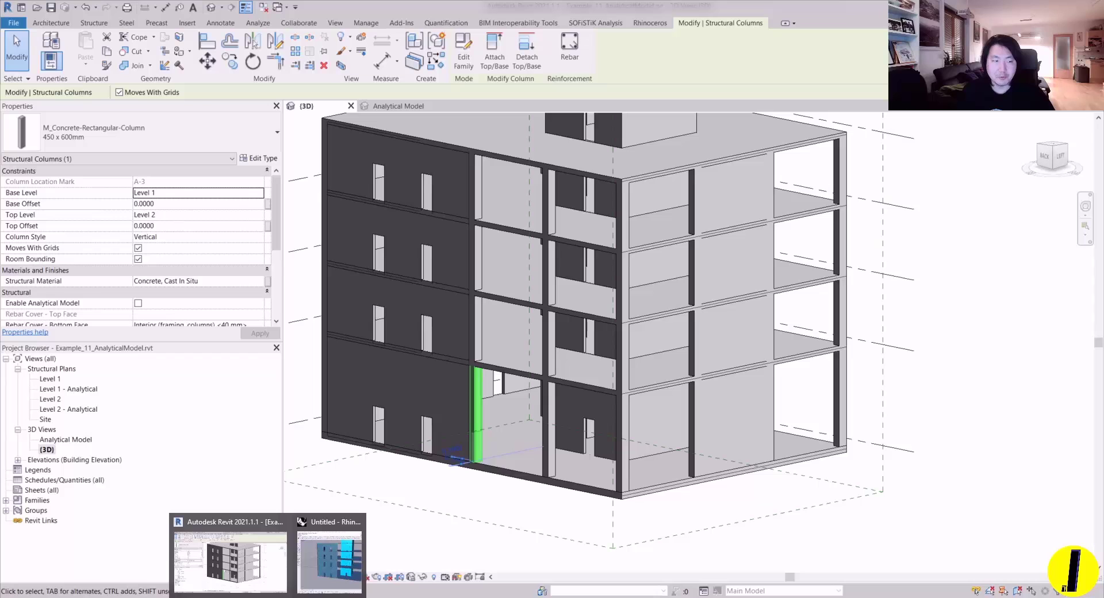
# - Return to Rhino and Grasshopper and review the Base Level key and the components following Get Element Parameter
pyautogui.click(329, 561)
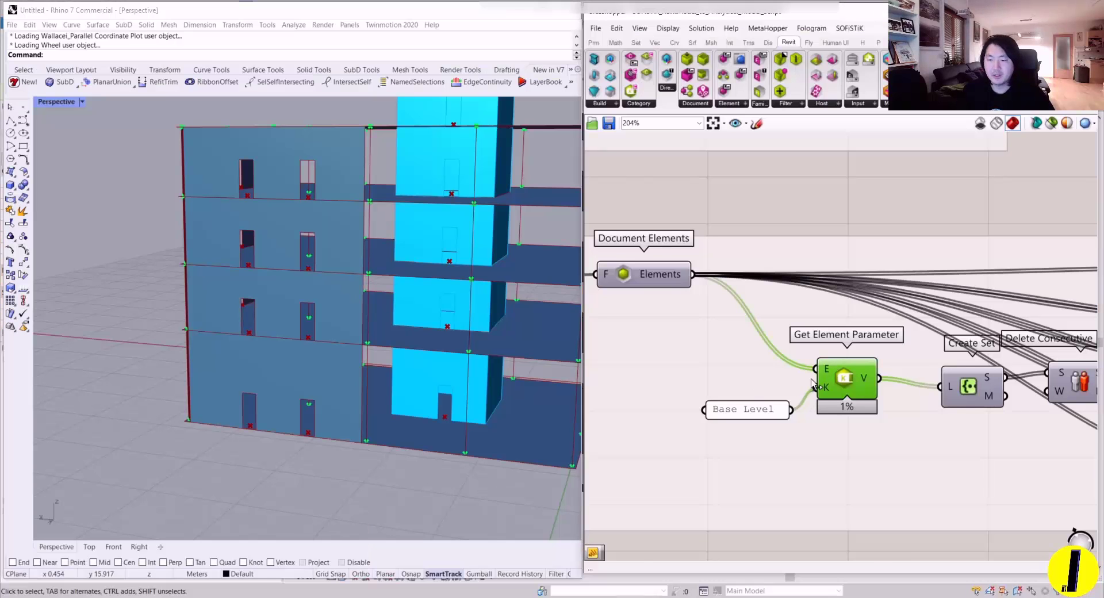
pyautogui.moveTo(762, 416); pyautogui.dragTo(751, 402)
pyautogui.scroll(-2, 870, 404)
pyautogui.moveTo(880, 401); pyautogui.dragTo(767, 392, button='right')
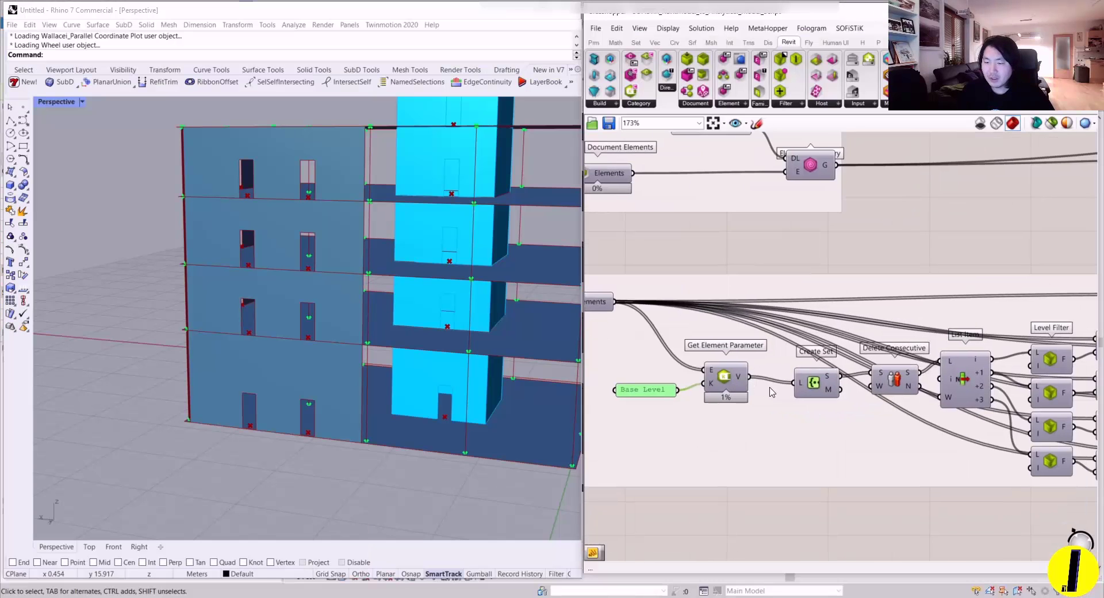
# - Move the Delete Consecutive and List Item components slightly lower on the canvas
pyautogui.scroll(1, 767, 392)
pyautogui.moveTo(850, 374); pyautogui.dragTo(846, 428)
pyautogui.scroll(-1, 843, 387)
pyautogui.scroll(3, 785, 397)
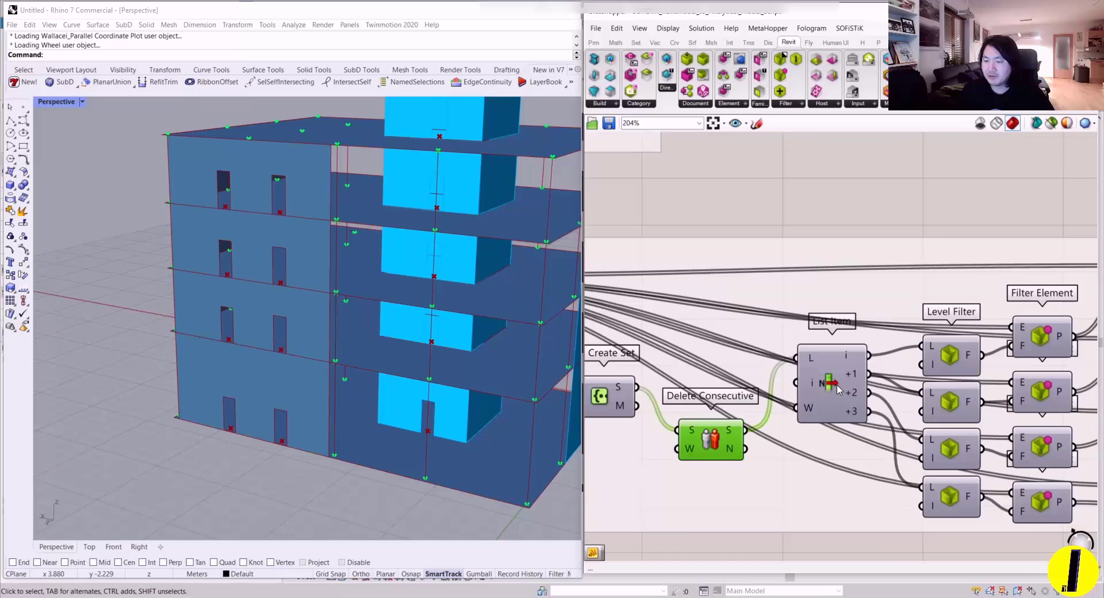
pyautogui.moveTo(843, 372); pyautogui.dragTo(838, 400)
pyautogui.scroll(-3, 805, 406)
pyautogui.scroll(3, 815, 401)
pyautogui.scroll(-2, 817, 402)
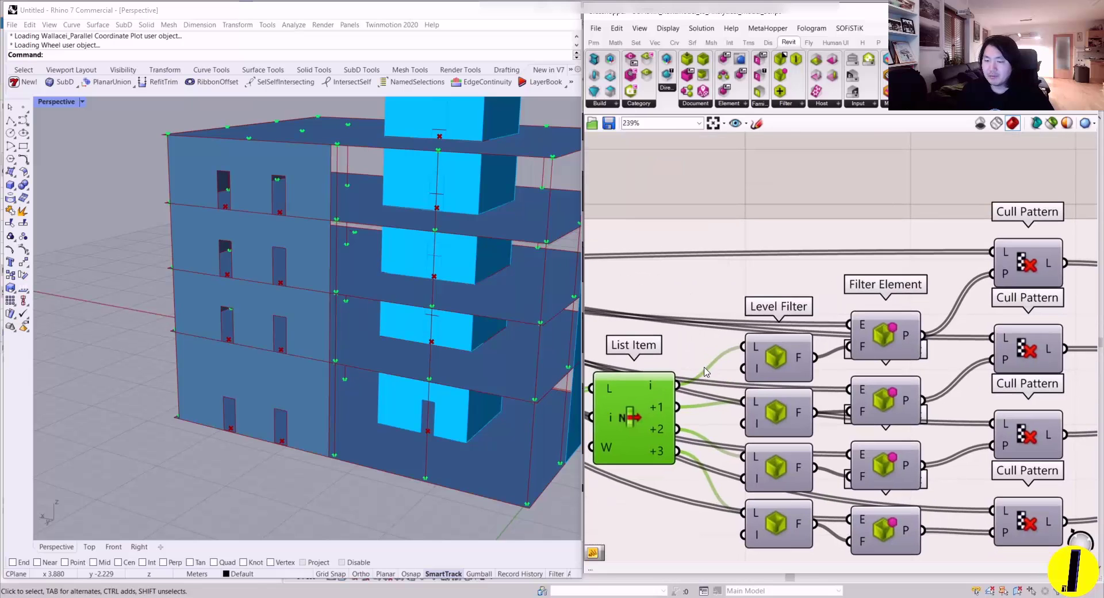
# - Examine the first two Level Filter components and the first Filter Element component they lead to
pyautogui.scroll(2, 713, 373)
pyautogui.click(799, 322)
pyautogui.click(795, 375)
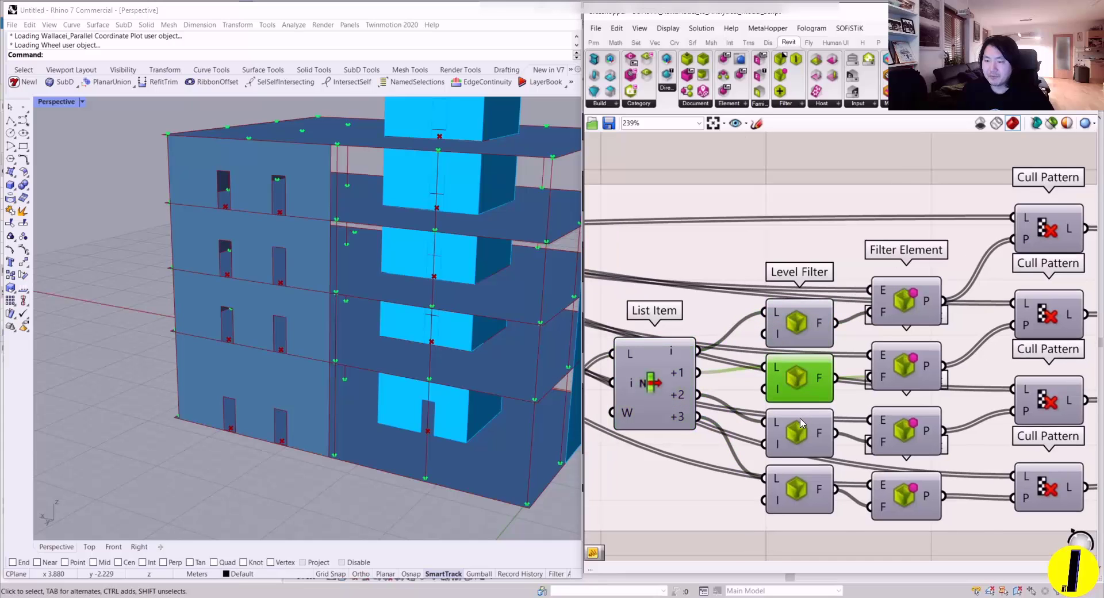
pyautogui.click(905, 326)
pyautogui.scroll(-2, 916, 349)
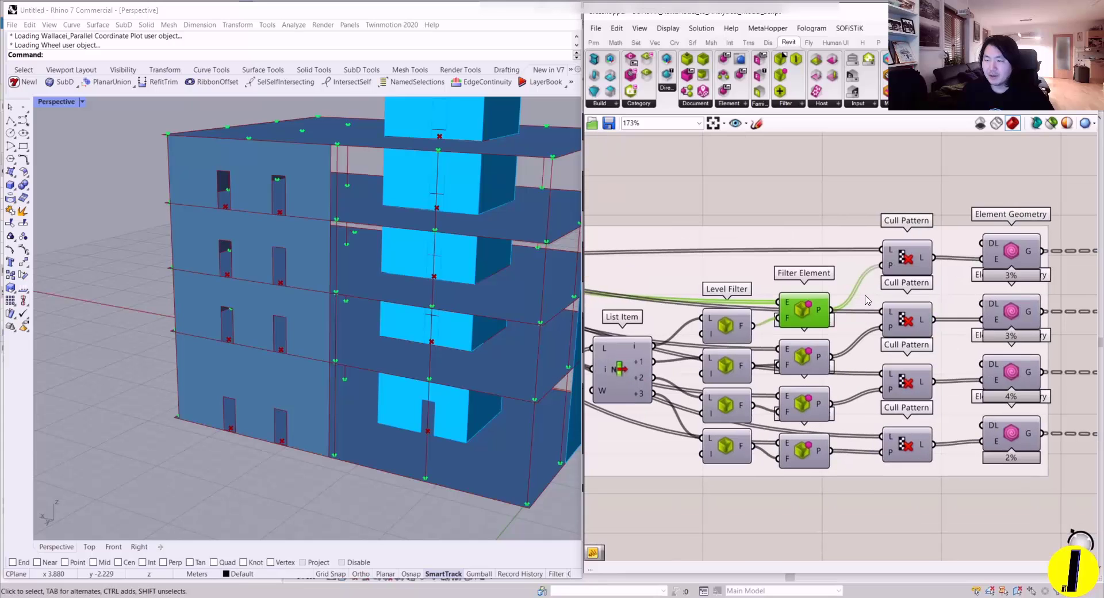
# - Check the Pass output values of the first Filter Element that feed the Cull Pattern
pyautogui.click(905, 265)
pyautogui.moveTo(905, 266); pyautogui.dragTo(749, 282, button='right')
pyautogui.scroll(-2, 749, 281)
pyautogui.click(917, 278)
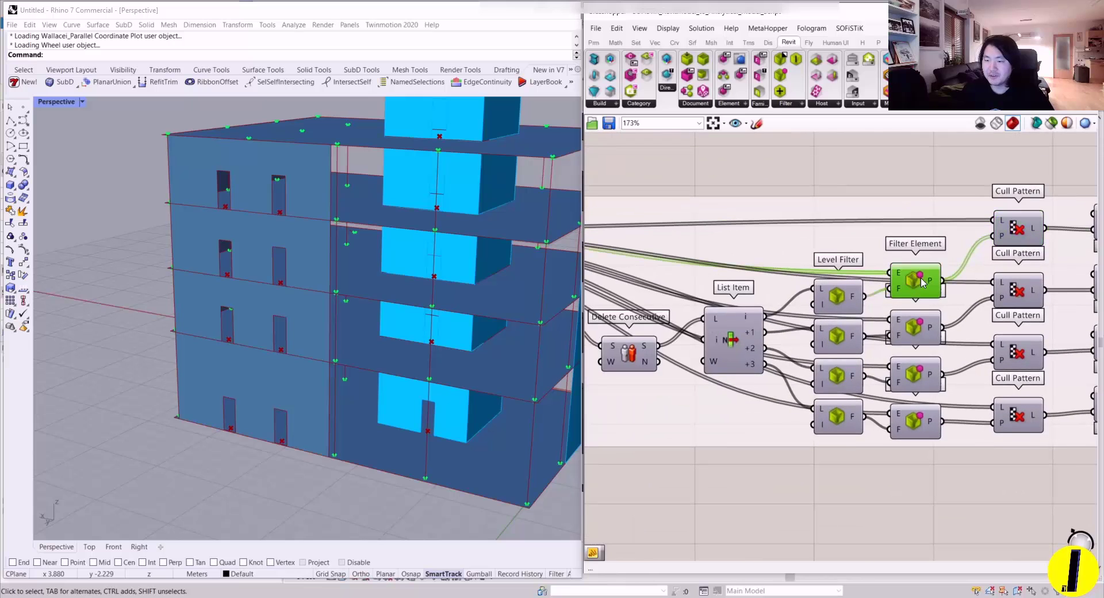
pyautogui.scroll(-1, 931, 278)
pyautogui.scroll(2, 932, 278)
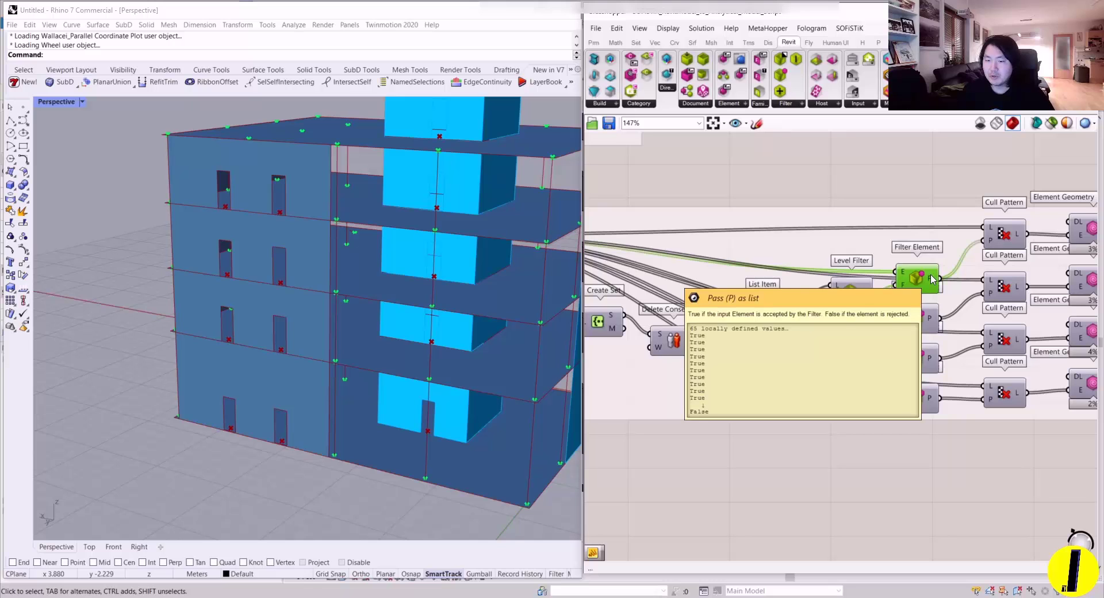
pyautogui.scroll(-3, 933, 279)
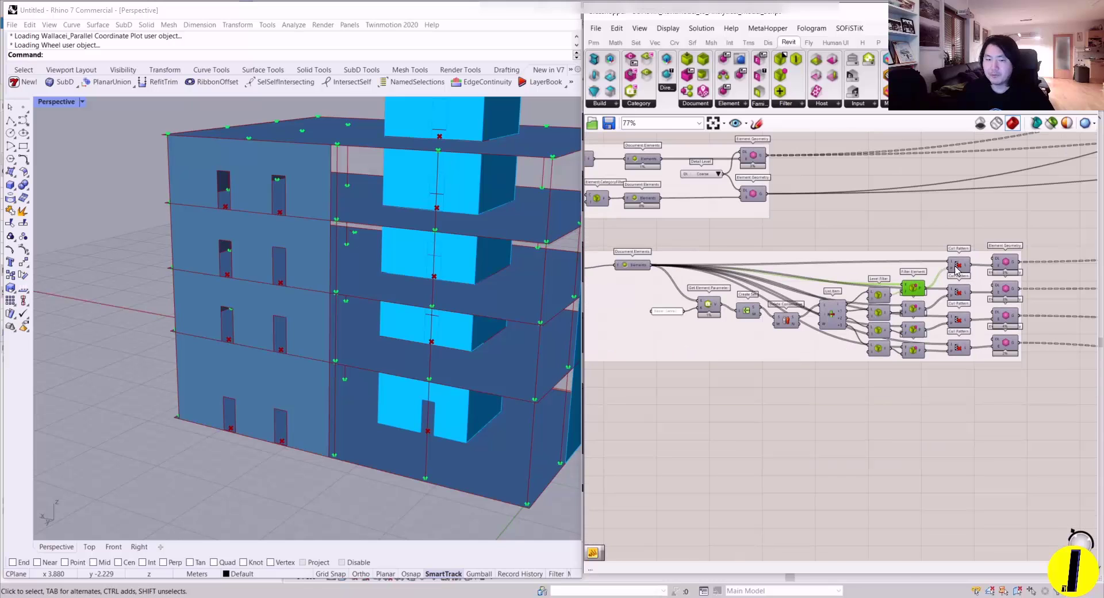
# - Select the first Element Geometry after its Cull Pattern and restrict the preview to selected objects only
pyautogui.click(940, 266)
pyautogui.scroll(2, 940, 267)
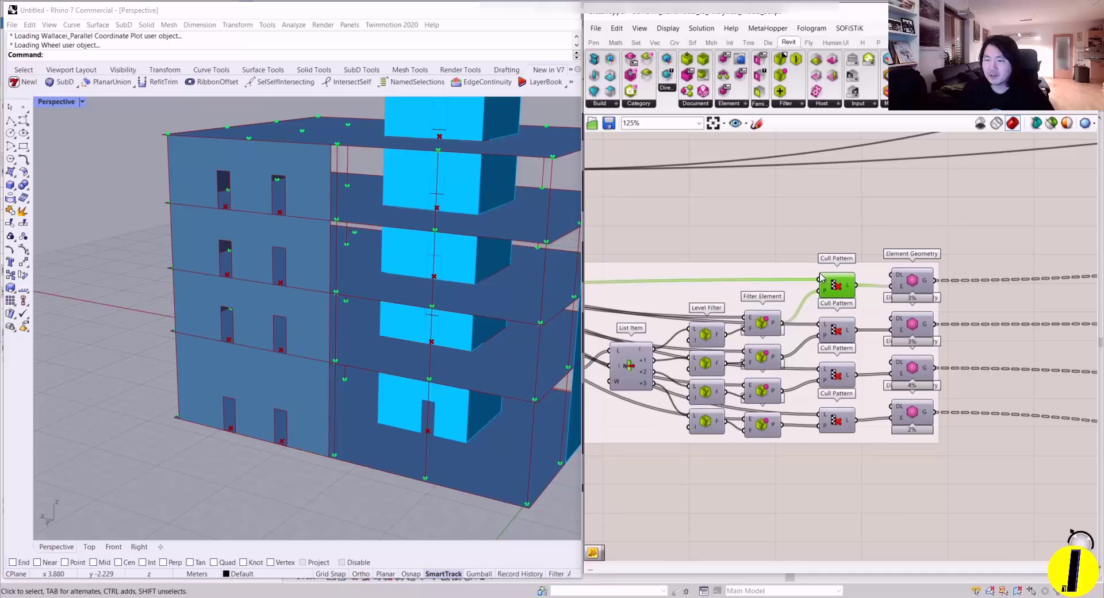
pyautogui.click(897, 283)
pyautogui.moveTo(426, 350); pyautogui.dragTo(276, 324, button='right')
pyautogui.scroll(-3, 313, 329)
pyautogui.click(1053, 123)
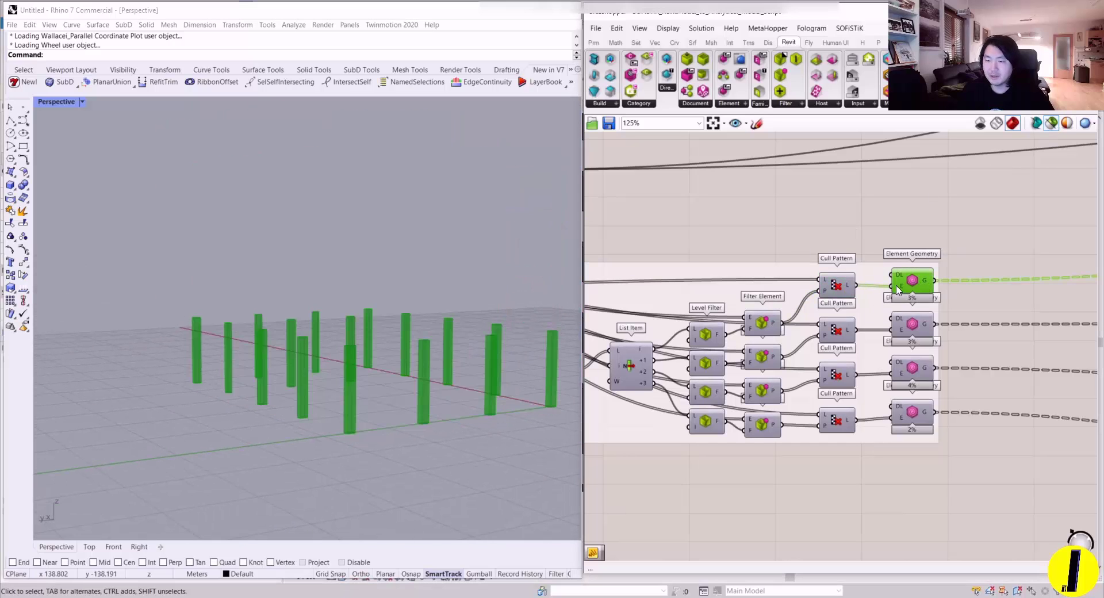
# - Preview the columns of the second, third and fourth Element Geometry components one after another
pyautogui.click(910, 330)
pyautogui.click(915, 373)
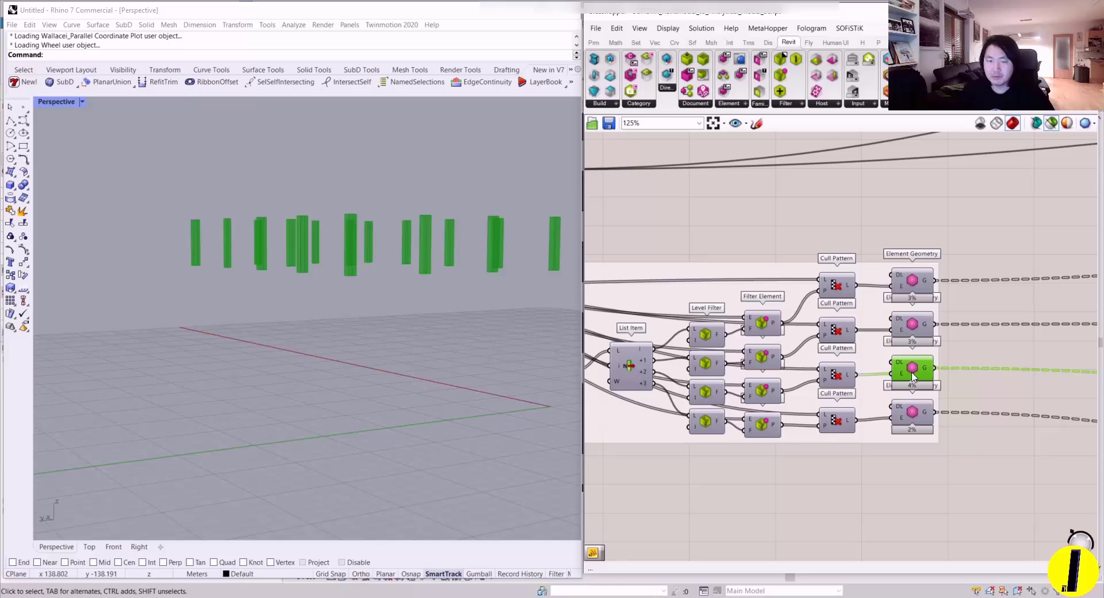
pyautogui.click(911, 413)
pyautogui.click(988, 291)
pyautogui.scroll(-6, 949, 289)
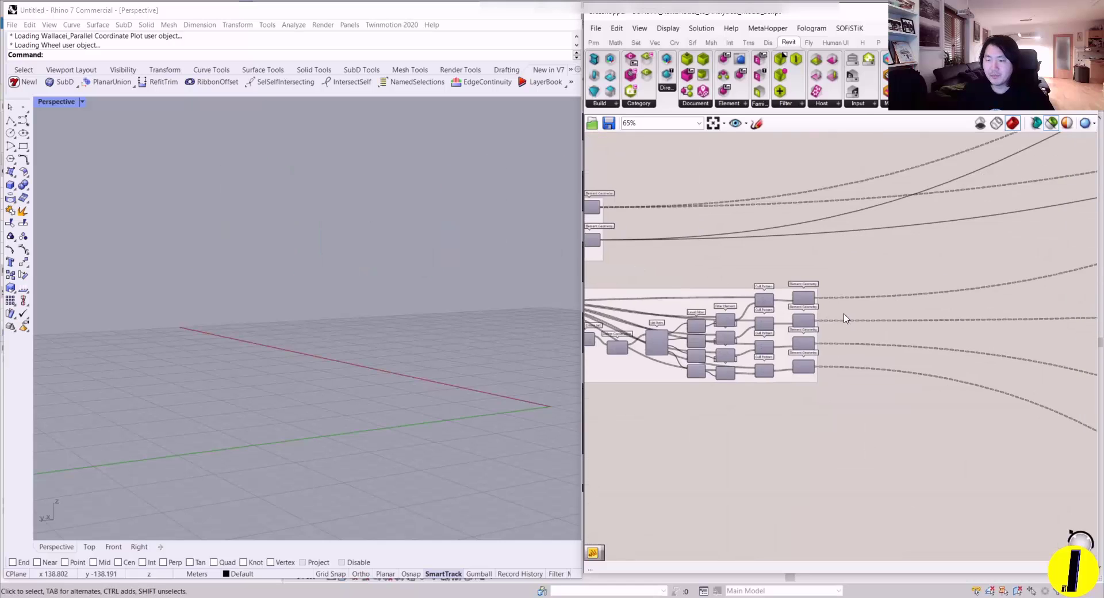
# - Select all four Element Geometry components together and view the columns of every level
pyautogui.scroll(3, 905, 302)
pyautogui.moveTo(905, 310); pyautogui.dragTo(839, 440)
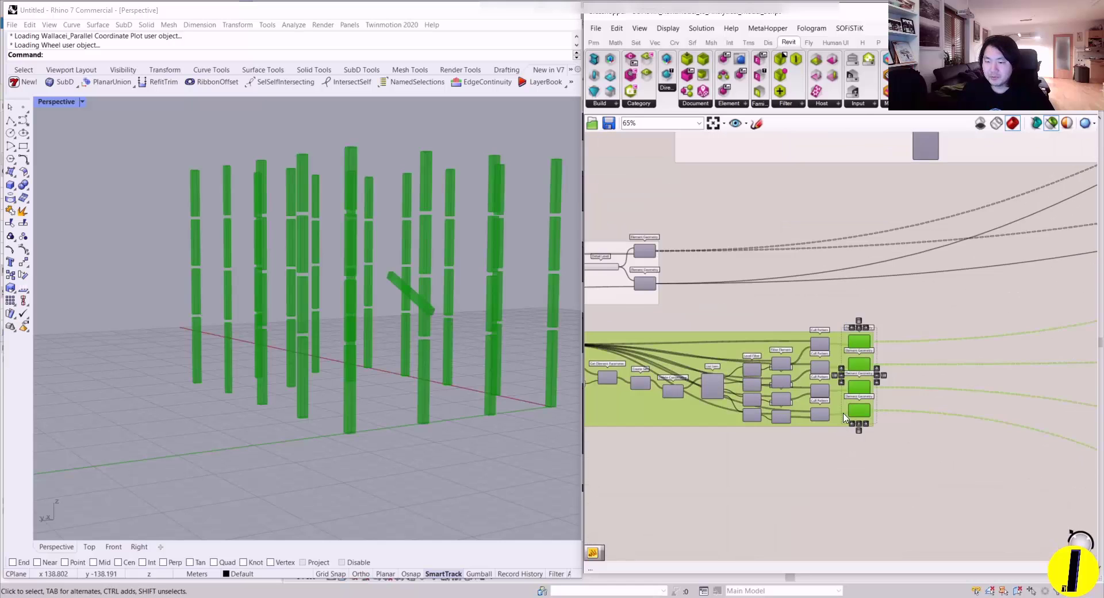
pyautogui.scroll(3, 817, 381)
pyautogui.moveTo(270, 299); pyautogui.dragTo(245, 329, button='right')
pyautogui.moveTo(856, 259); pyautogui.dragTo(786, 266, button='right')
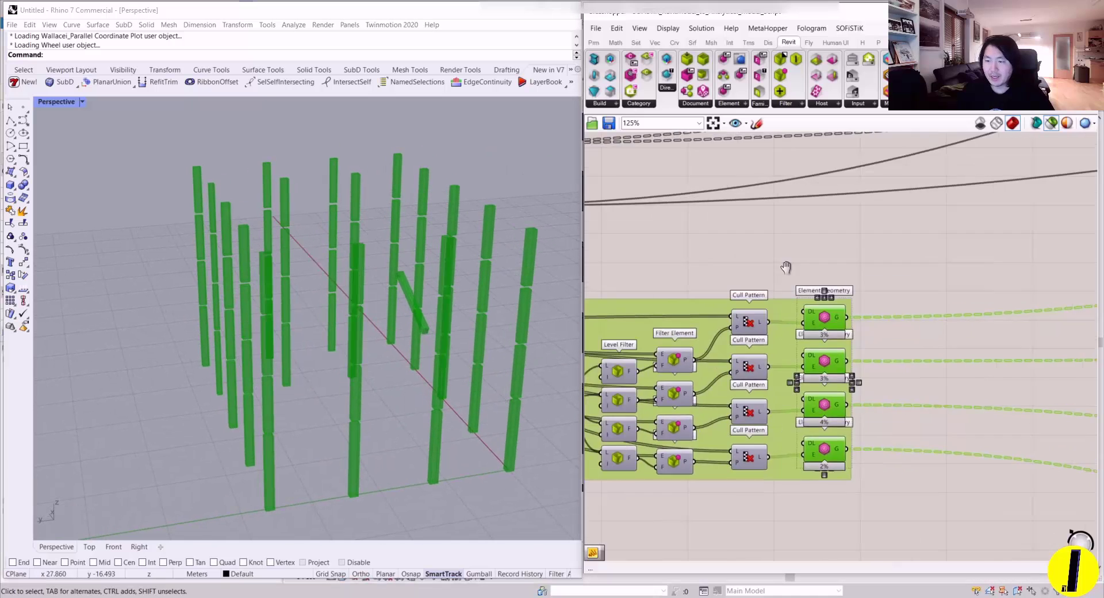
# - Inspect the inclined column among the previewed structural columns from several sides
pyautogui.scroll(-7, 817, 273)
pyautogui.moveTo(914, 271); pyautogui.dragTo(846, 339, button='right')
pyautogui.scroll(7, 770, 351)
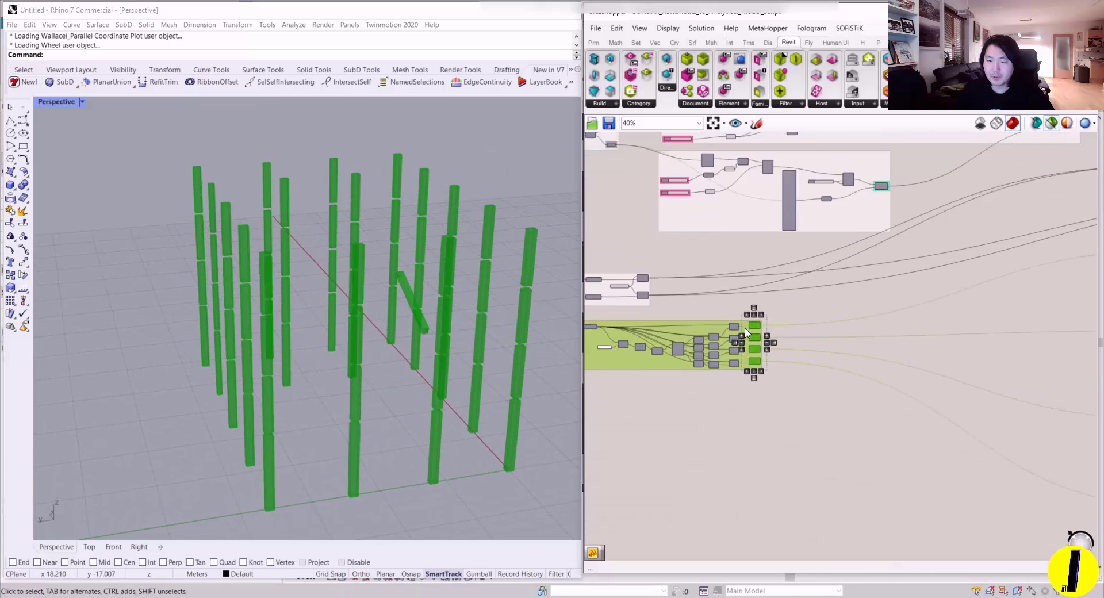
pyautogui.scroll(6, 401, 264)
pyautogui.scroll(-5, 401, 264)
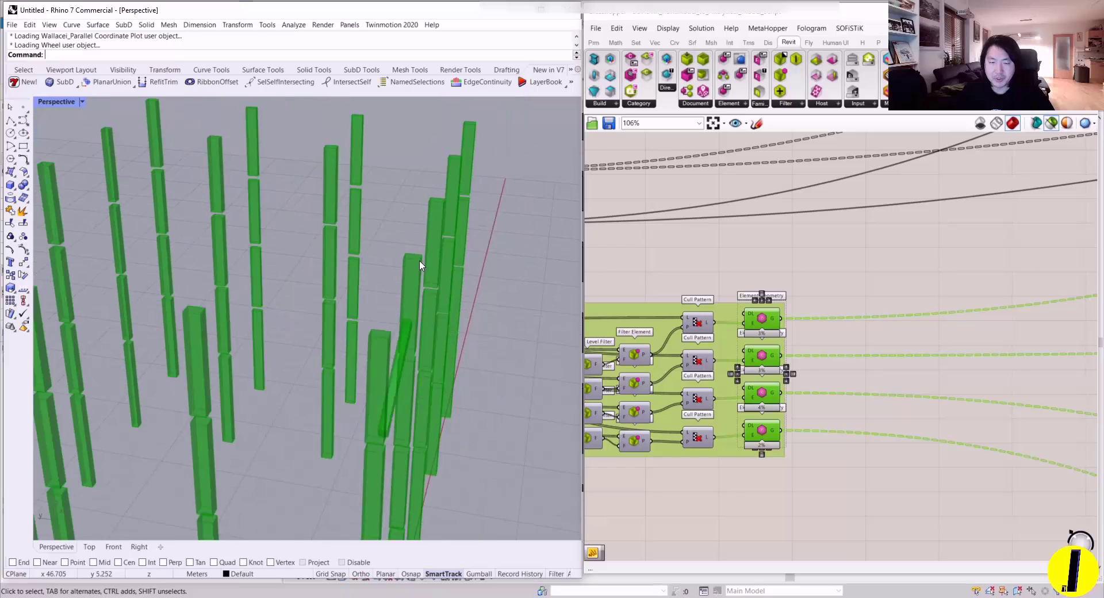
pyautogui.moveTo(419, 266); pyautogui.dragTo(370, 320, button='right')
pyautogui.scroll(5, 305, 420)
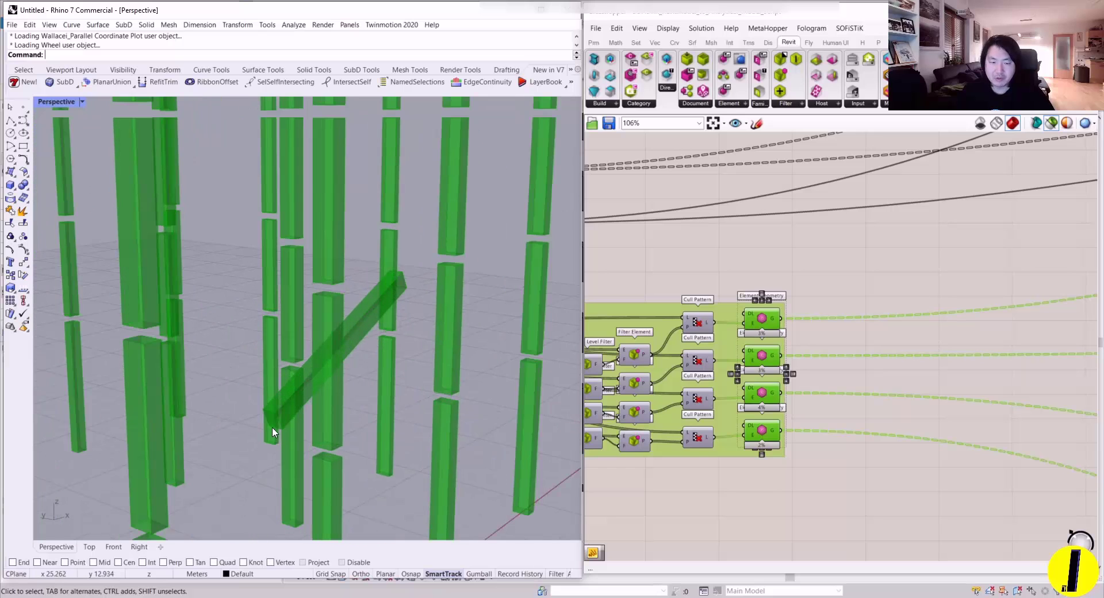
pyautogui.moveTo(271, 427); pyautogui.dragTo(257, 350, button='right')
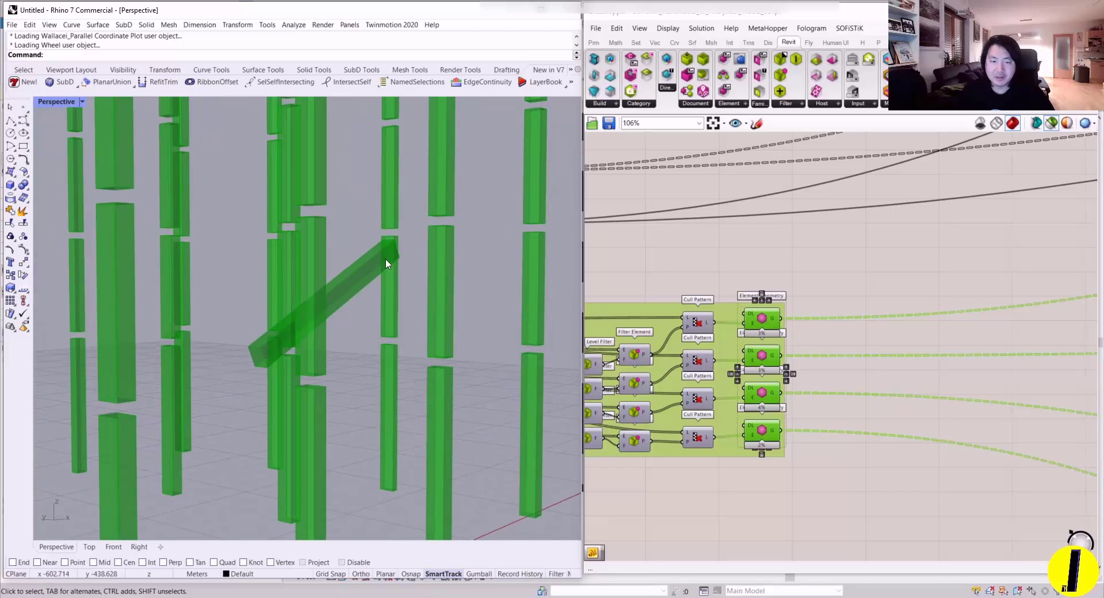
pyautogui.moveTo(385, 264); pyautogui.dragTo(234, 402, button='right')
# - Preview the Brep input of the first Extract_Analytical_Line_COLS_per_Levels group and look over the similar groups beneath it
pyautogui.scroll(-5, 811, 297)
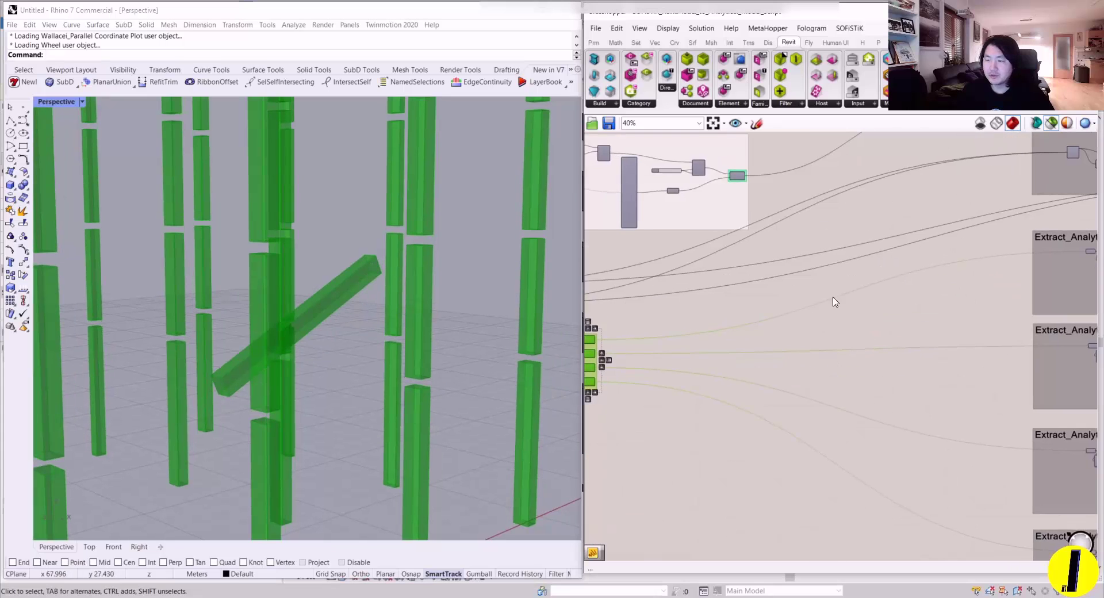
pyautogui.scroll(8, 835, 301)
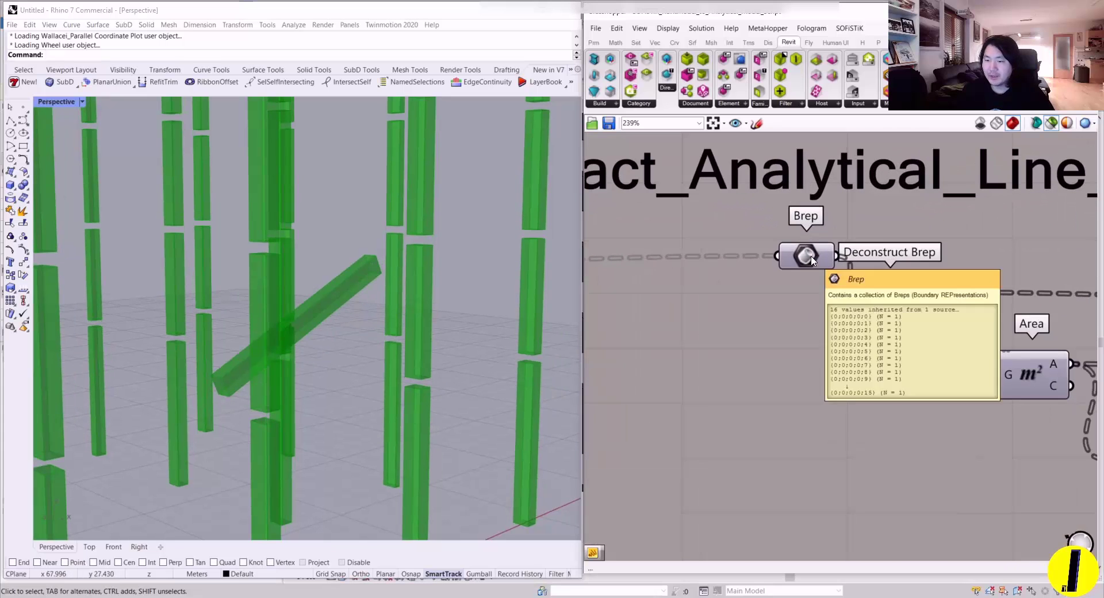
pyautogui.click(810, 258)
pyautogui.scroll(-8, 882, 308)
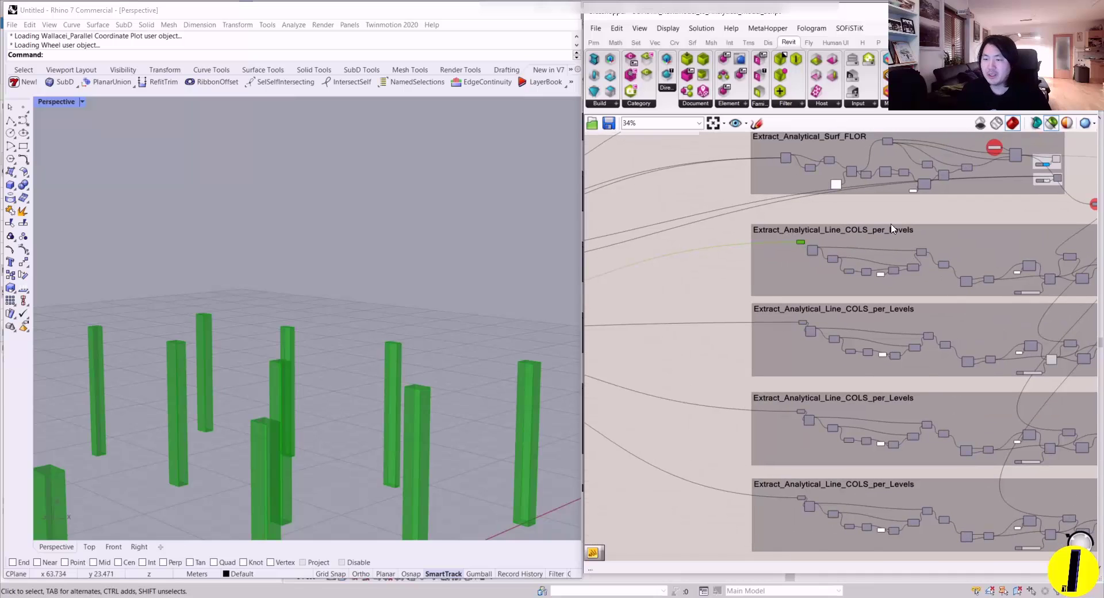
pyautogui.scroll(3, 892, 238)
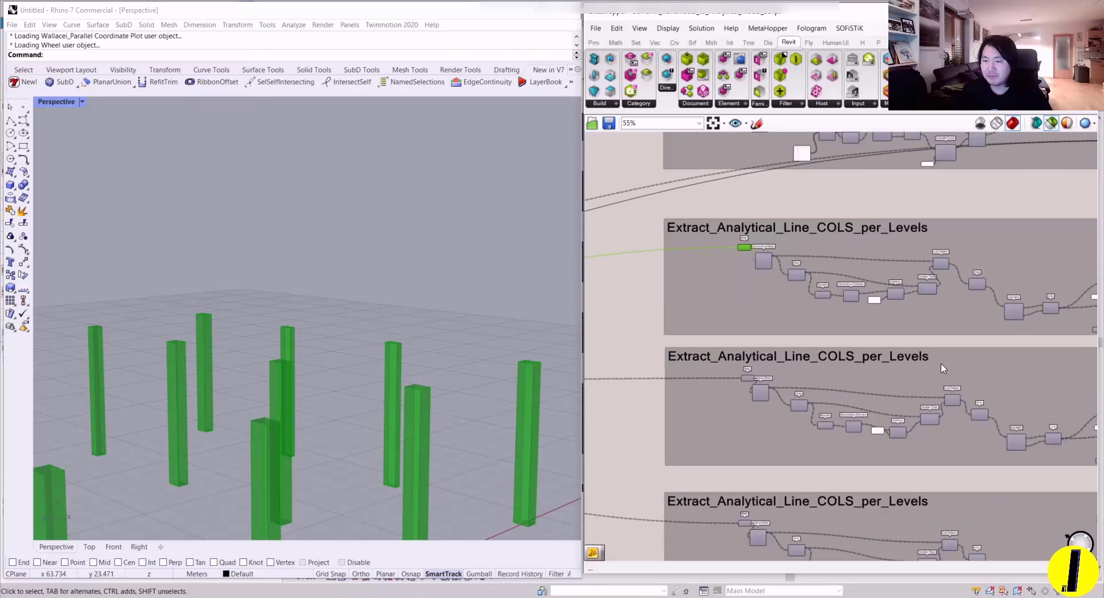
pyautogui.scroll(-5, 943, 369)
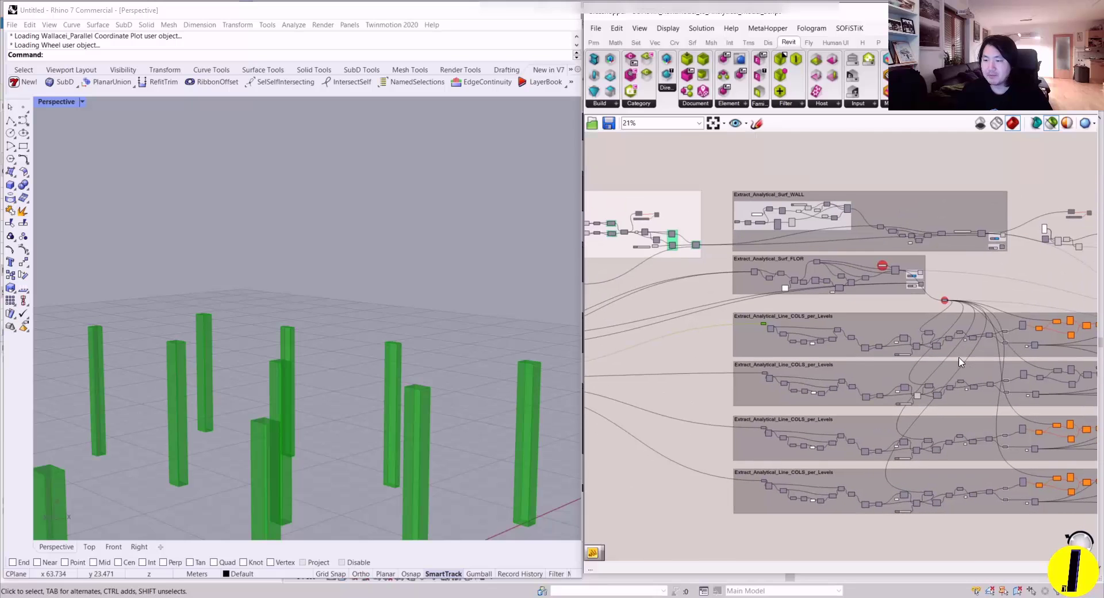
pyautogui.scroll(2, 831, 354)
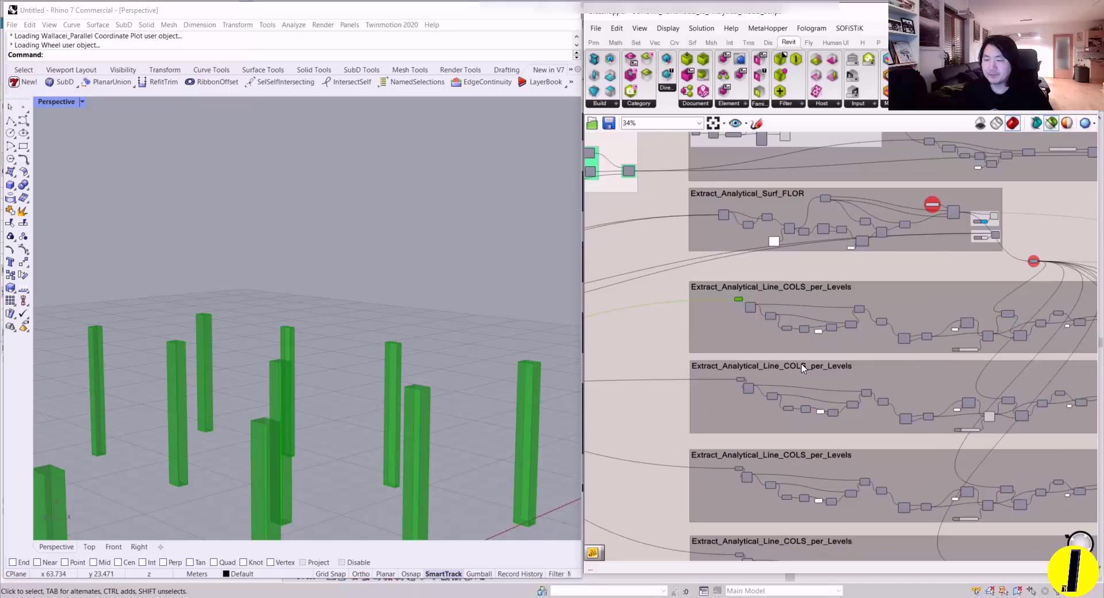
pyautogui.scroll(6, 765, 332)
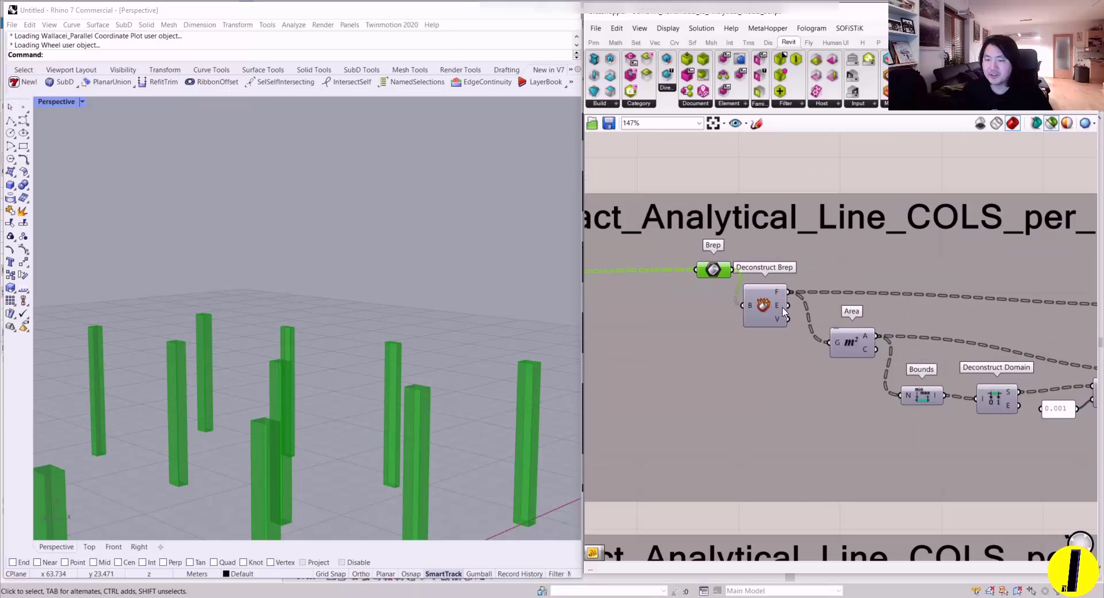
# - Move the Brep component farther away from Deconstruct Brep and preview the deconstructed columns
pyautogui.scroll(1, 785, 307)
pyautogui.moveTo(711, 268); pyautogui.dragTo(670, 306)
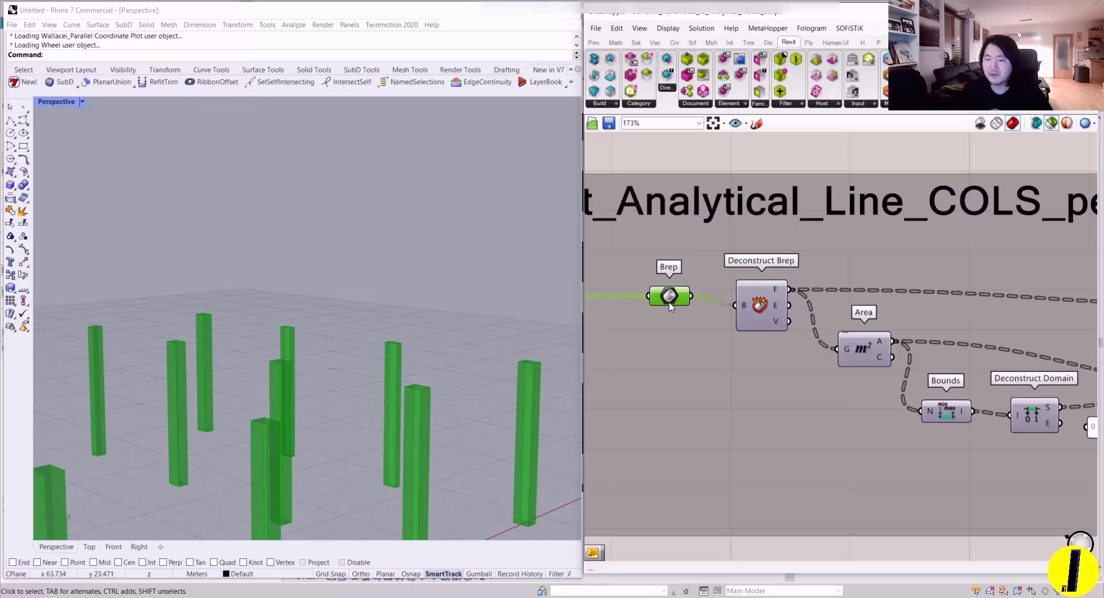
pyautogui.click(761, 300)
pyautogui.moveTo(801, 344); pyautogui.dragTo(747, 325, button='right')
pyautogui.scroll(-1, 835, 351)
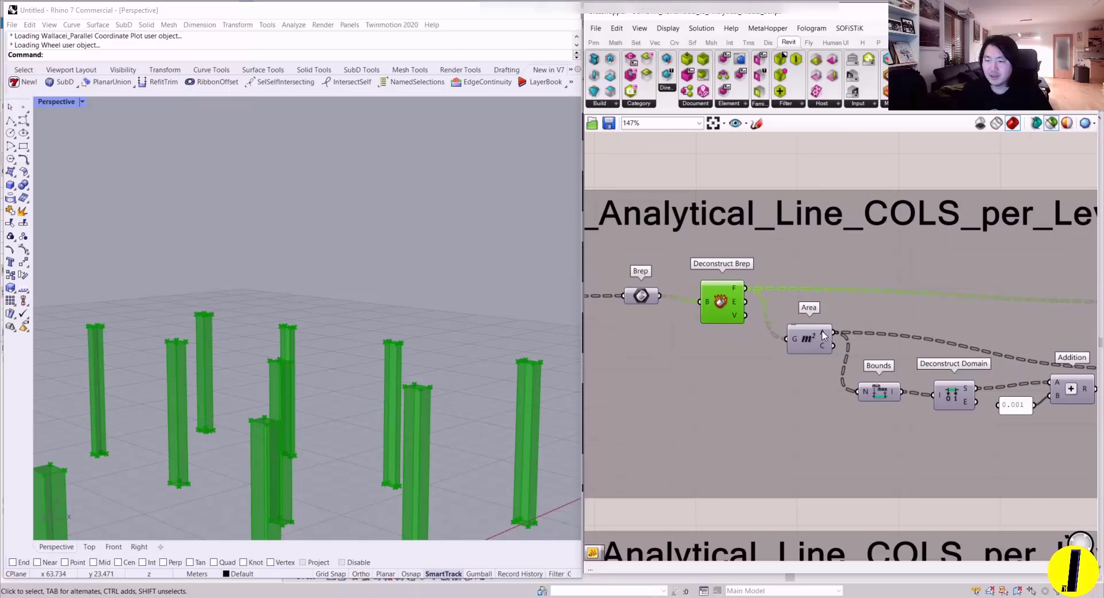
# - Preview the Area, Cull Pattern and List Item results in turn to follow the column end faces and their centre points
pyautogui.moveTo(835, 351); pyautogui.dragTo(655, 349, button='right')
pyautogui.click(669, 330)
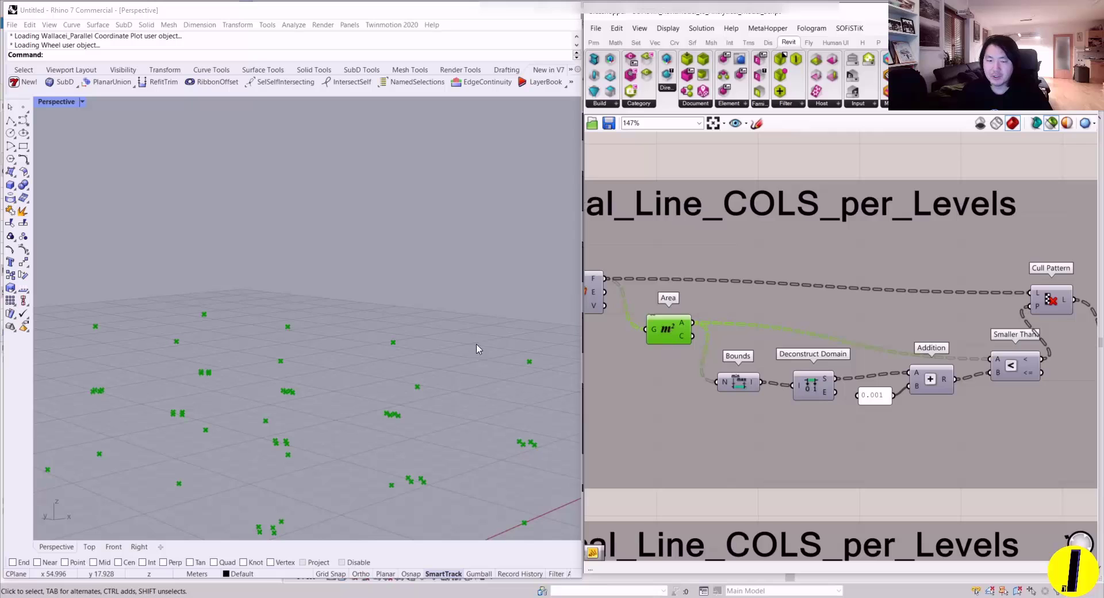
pyautogui.moveTo(978, 332); pyautogui.dragTo(799, 339, button='right')
pyautogui.click(873, 308)
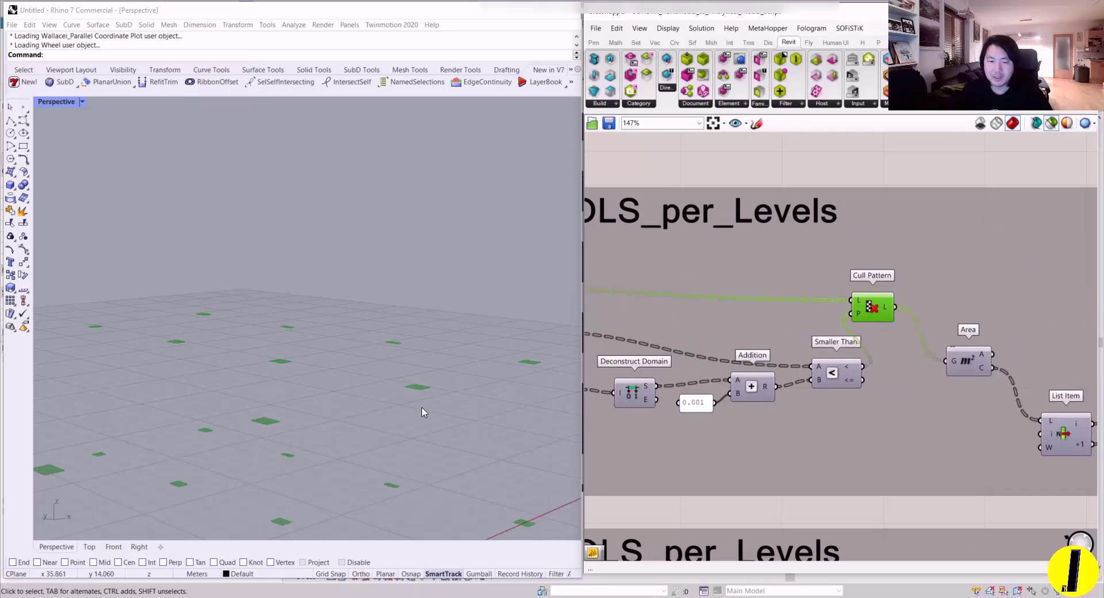
pyautogui.moveTo(423, 412); pyautogui.dragTo(410, 338, button='right')
pyautogui.moveTo(888, 282); pyautogui.dragTo(797, 280, button='right')
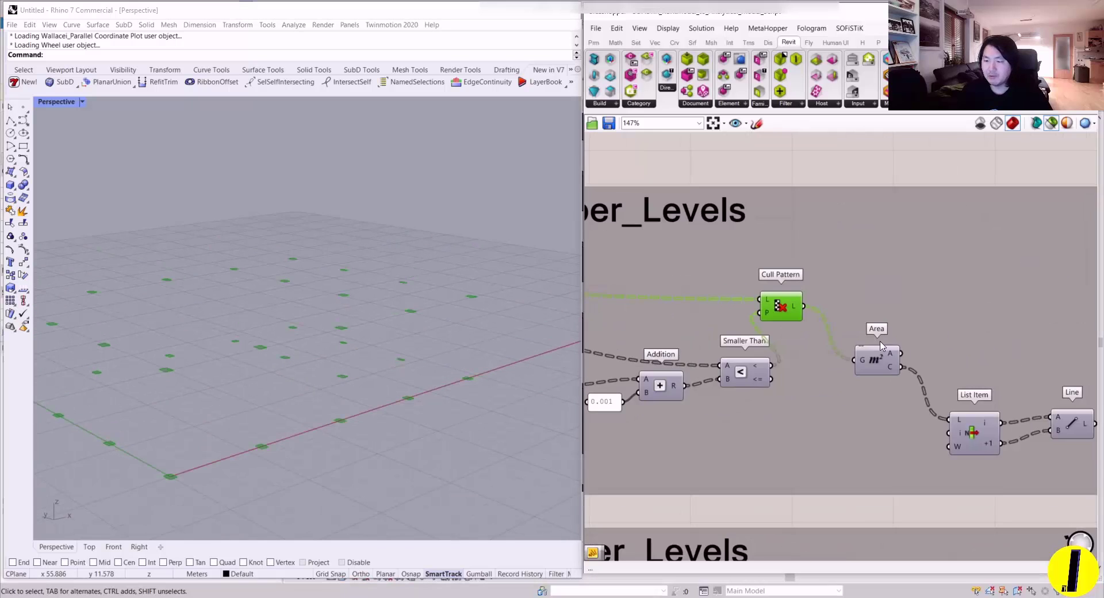
pyautogui.moveTo(941, 387); pyautogui.dragTo(778, 362, button='right')
pyautogui.click(815, 410)
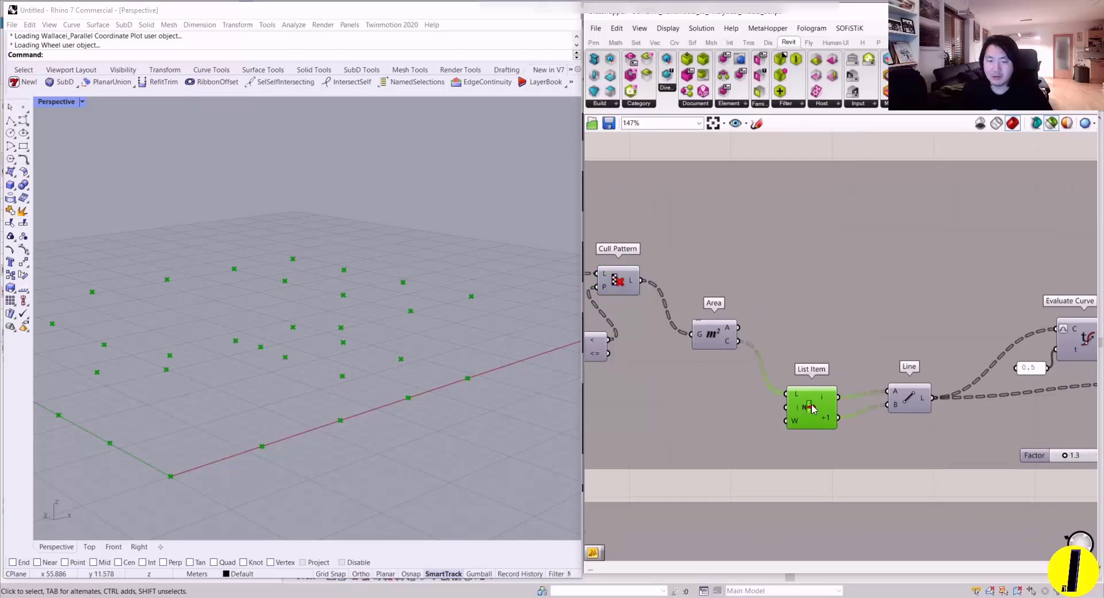
# - Preview the Line, Evaluate Curve and Scale results in turn to follow how the column centre lines are extended
pyautogui.click(910, 405)
pyautogui.moveTo(1027, 311); pyautogui.dragTo(797, 327, button='right')
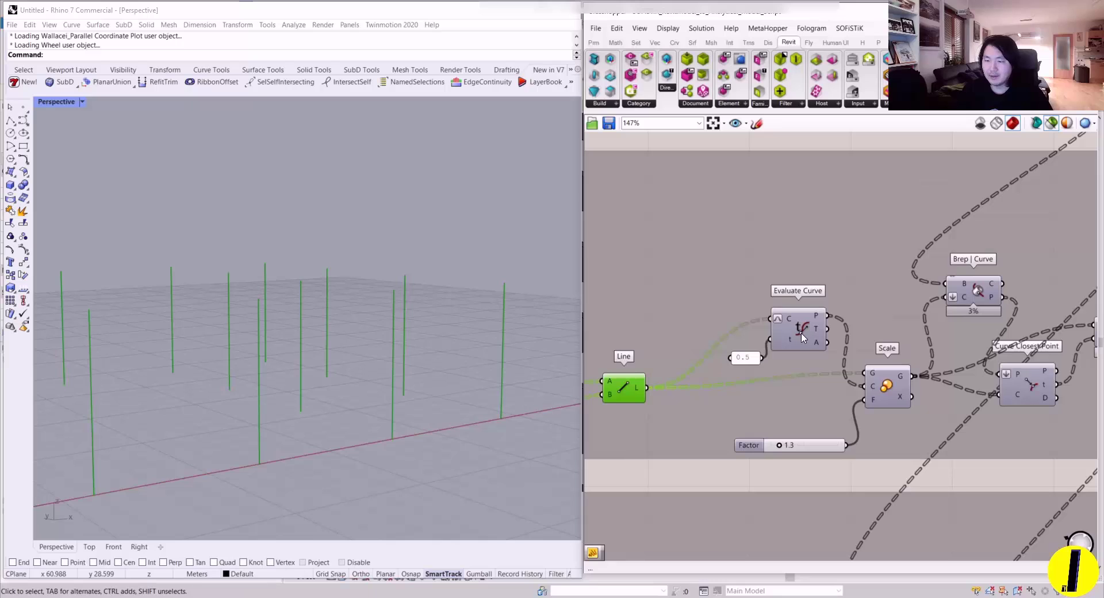
pyautogui.click(803, 335)
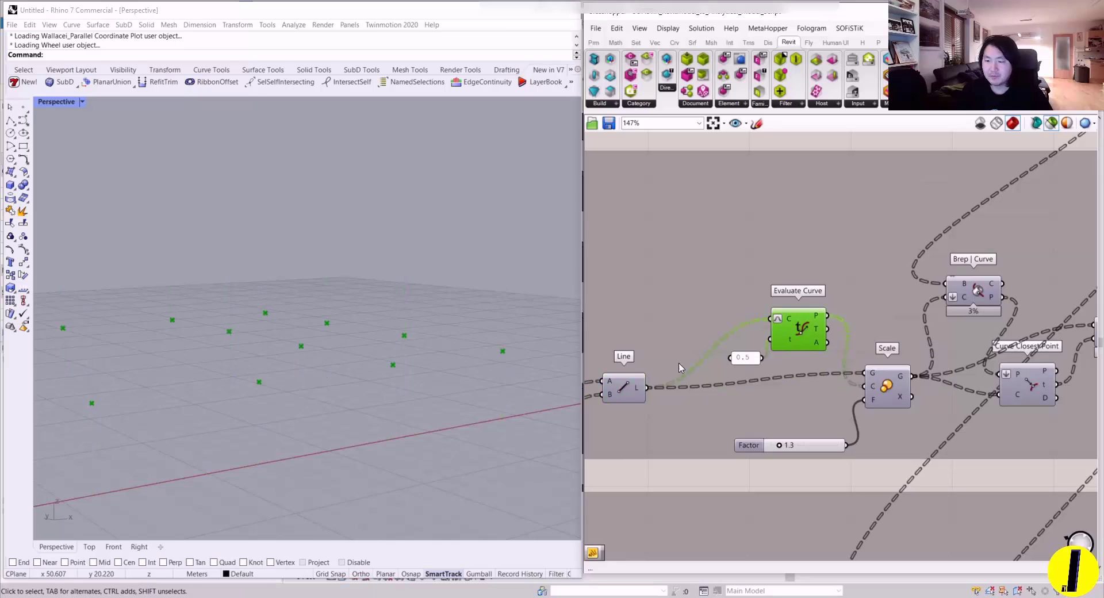
pyautogui.click(880, 382)
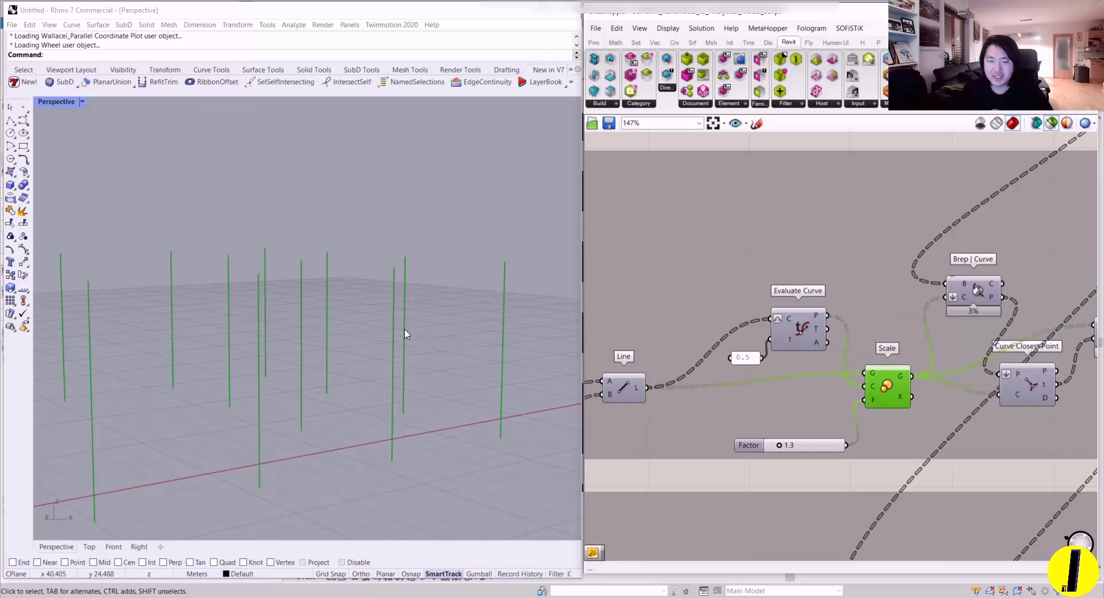
# - Preview the Stream Filter's analytical slabs together with the scaled column lines and inspect where they cross
pyautogui.scroll(-8, 791, 276)
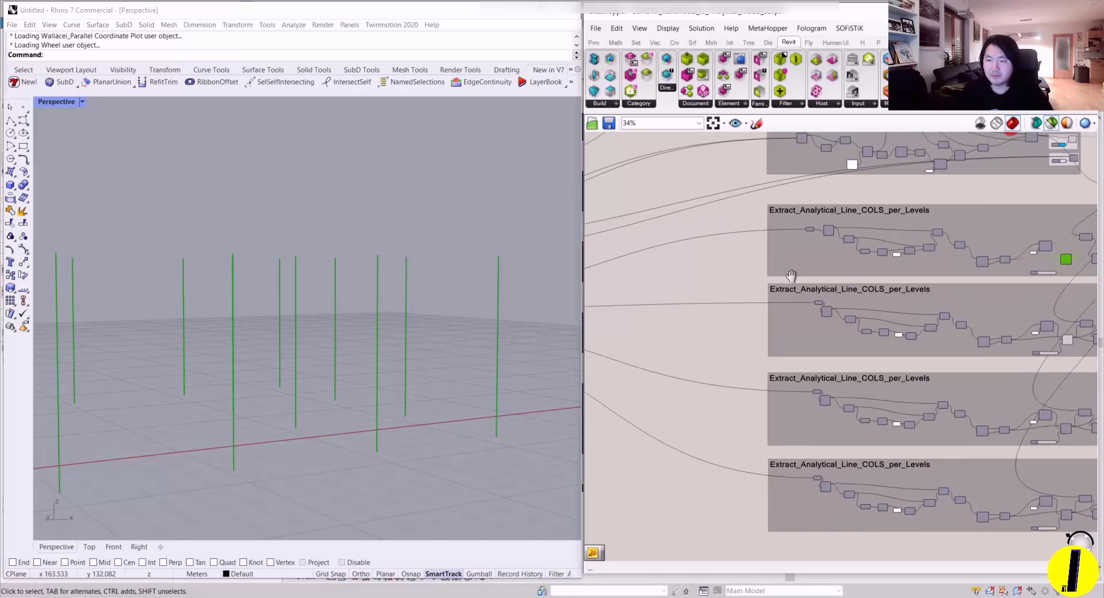
pyautogui.moveTo(791, 276); pyautogui.dragTo(704, 343, button='right')
pyautogui.scroll(5, 986, 204)
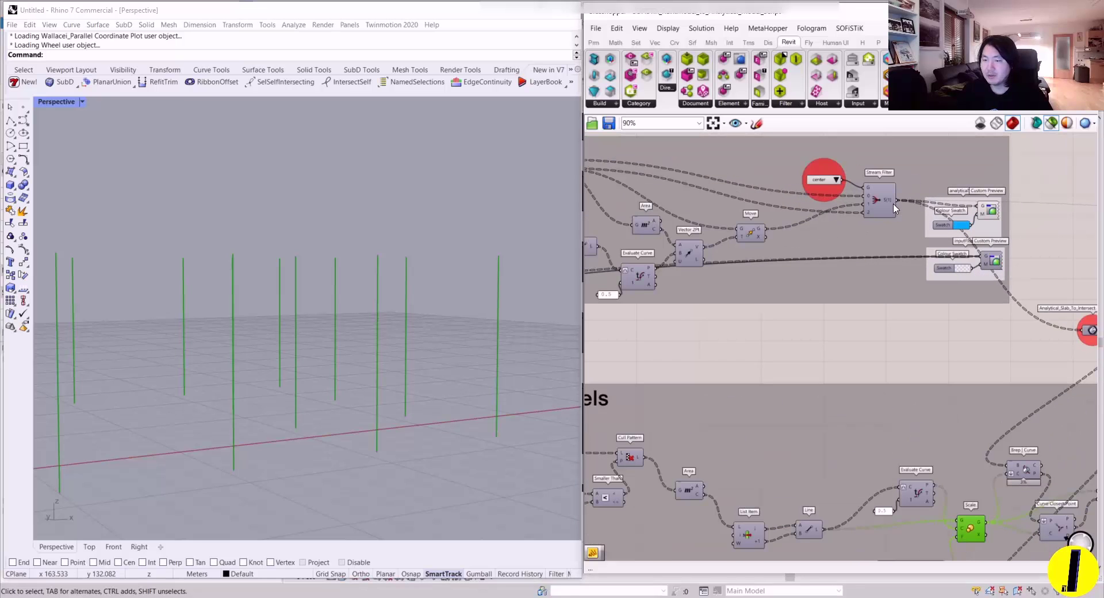
pyautogui.keyDown('shift'); pyautogui.click(880, 207); pyautogui.keyUp('shift')
pyautogui.moveTo(383, 317); pyautogui.dragTo(391, 301, button='right')
pyautogui.scroll(4, 378, 289)
pyautogui.moveTo(447, 346); pyautogui.dragTo(490, 279, button='right')
pyautogui.scroll(-5, 486, 275)
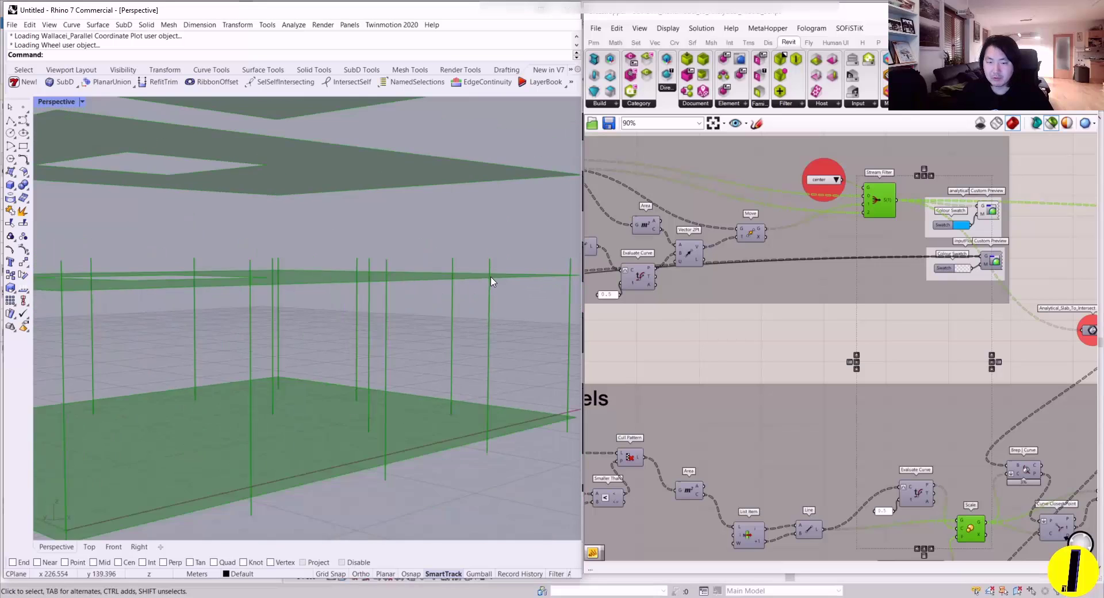
# - Preview the Brep | Curve intersection points together with the scaled column lines
pyautogui.moveTo(905, 255); pyautogui.dragTo(782, 190, button='right')
pyautogui.scroll(-3, 782, 190)
pyautogui.scroll(5, 837, 320)
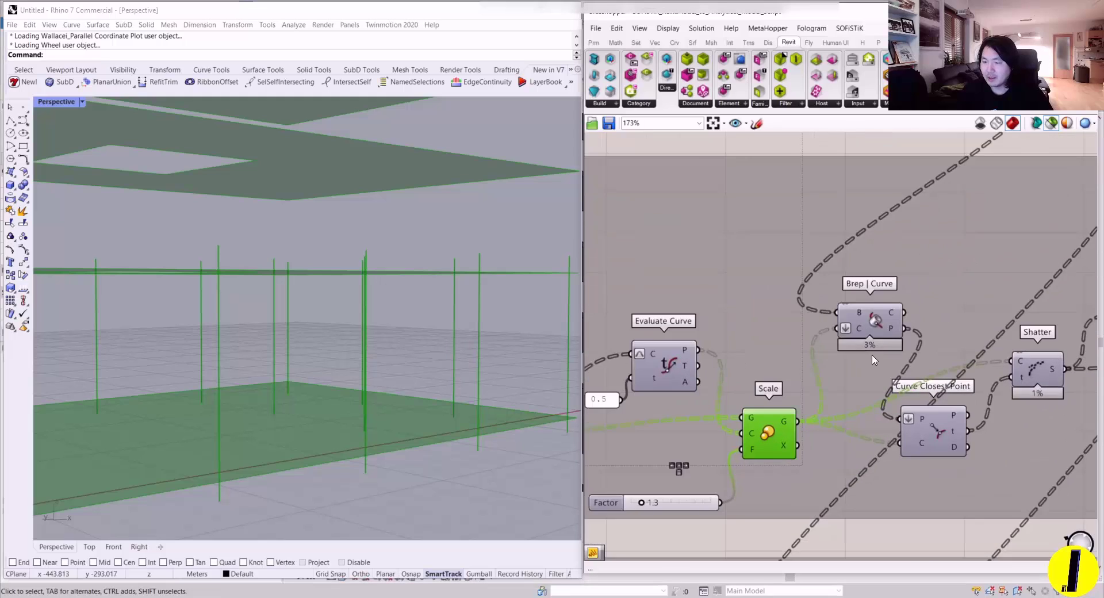
pyautogui.moveTo(836, 320); pyautogui.dragTo(753, 307, button='right')
pyautogui.click(804, 321)
pyautogui.keyDown('shift'); pyautogui.click(692, 419); pyautogui.keyUp('shift')
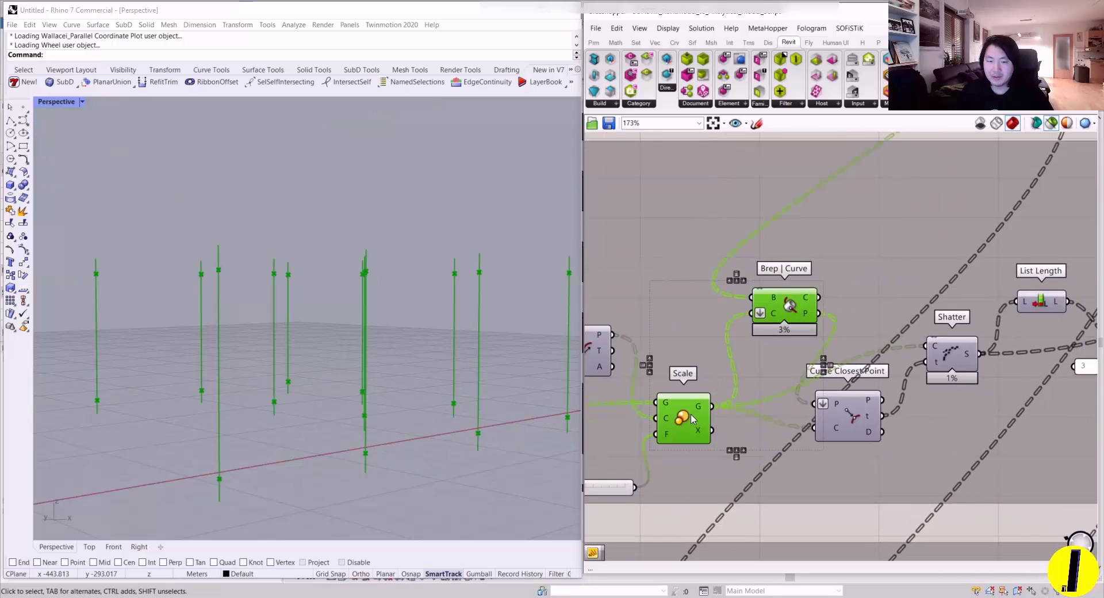
# - Preview the Shatter result, then check the Larger Than test and the Dispatch output
pyautogui.moveTo(860, 375); pyautogui.dragTo(774, 370, button='right')
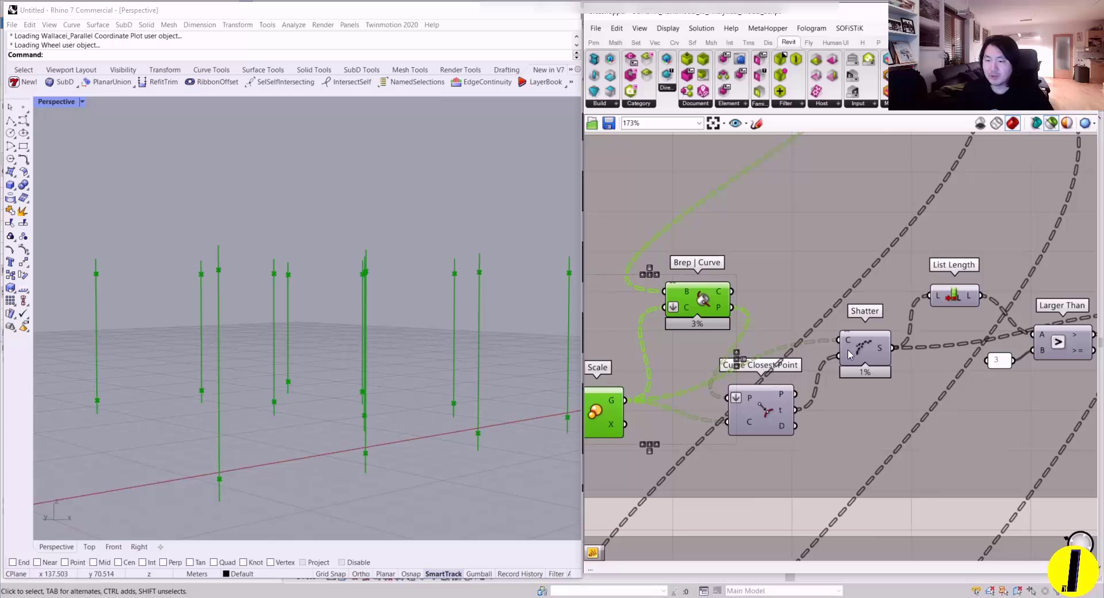
pyautogui.click(866, 348)
pyautogui.moveTo(1069, 329); pyautogui.dragTo(756, 337, button='right')
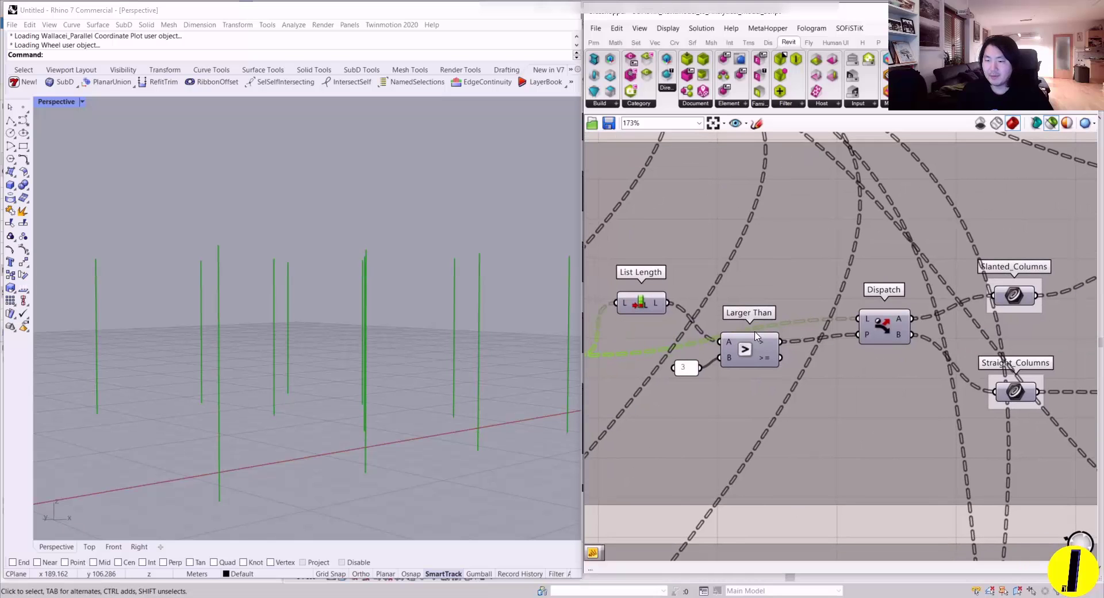
pyautogui.click(752, 351)
pyautogui.click(886, 323)
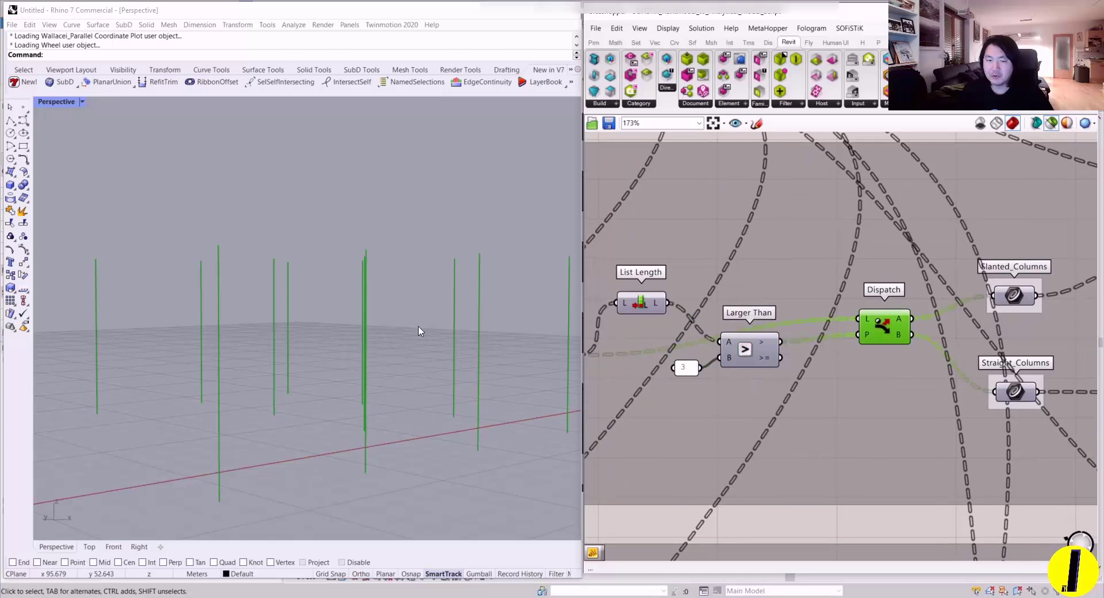
# - Compare the Slanted_Columns and Straight_Columns outputs of Dispatch by previewing each one
pyautogui.moveTo(889, 322); pyautogui.dragTo(746, 313, button='right')
pyautogui.click(872, 302)
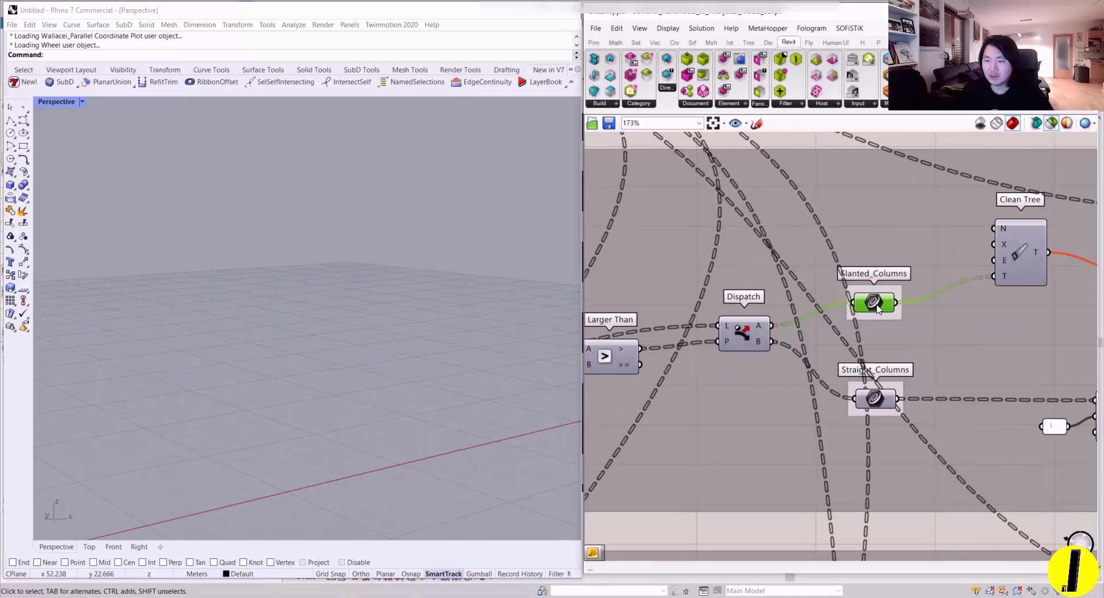
pyautogui.click(874, 397)
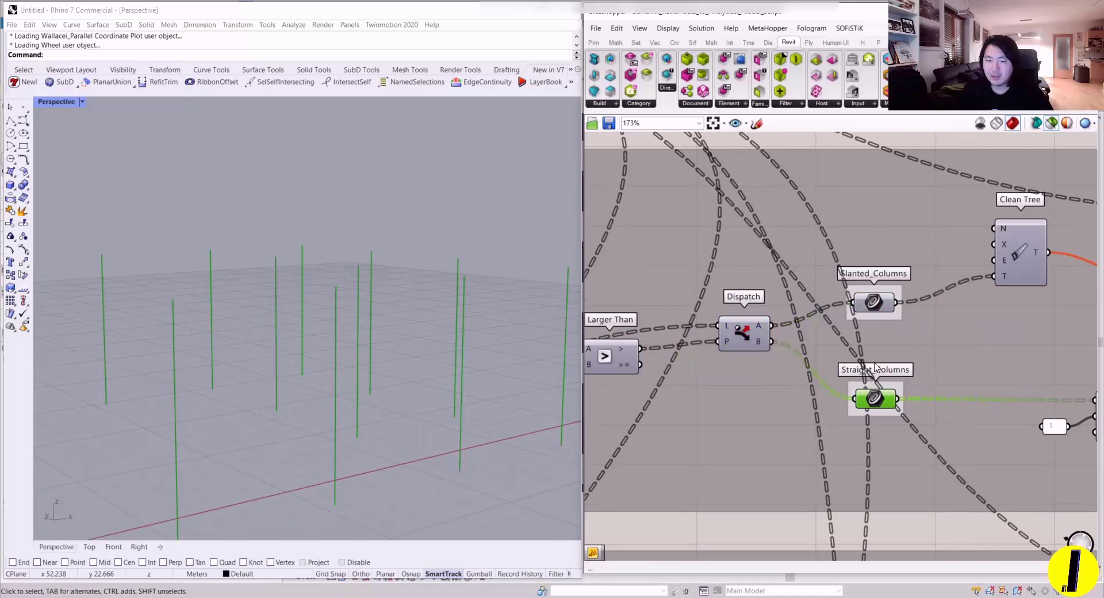
pyautogui.click(875, 303)
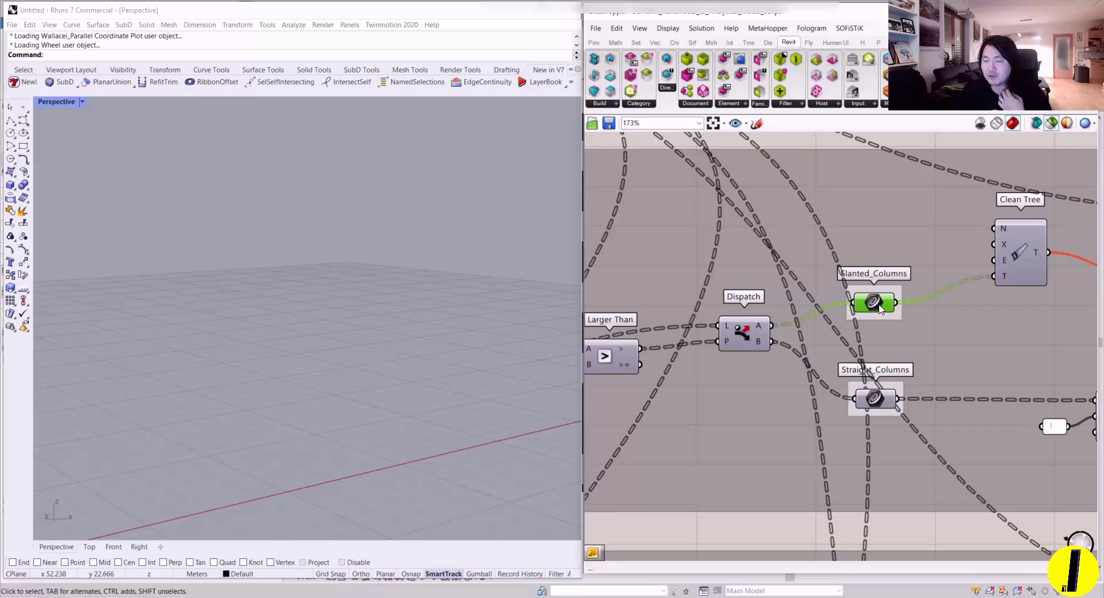
# - Examine the slanted-column branch of the first group from Clean Tree and Join Curves through to the Line component
pyautogui.moveTo(997, 335); pyautogui.dragTo(818, 322, button='right')
pyautogui.scroll(-2, 817, 322)
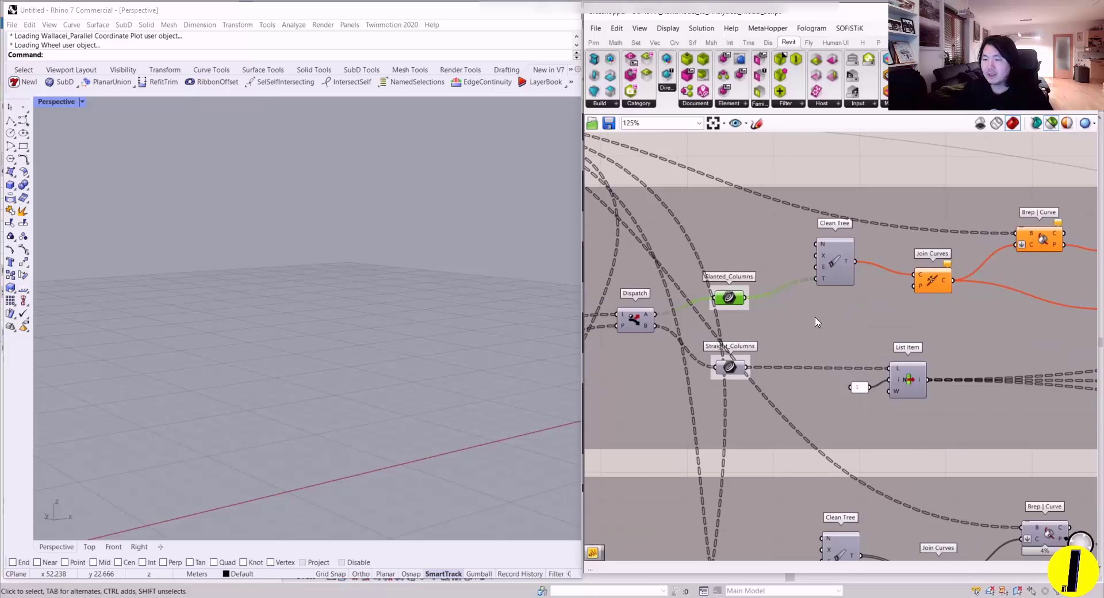
pyautogui.scroll(3, 741, 305)
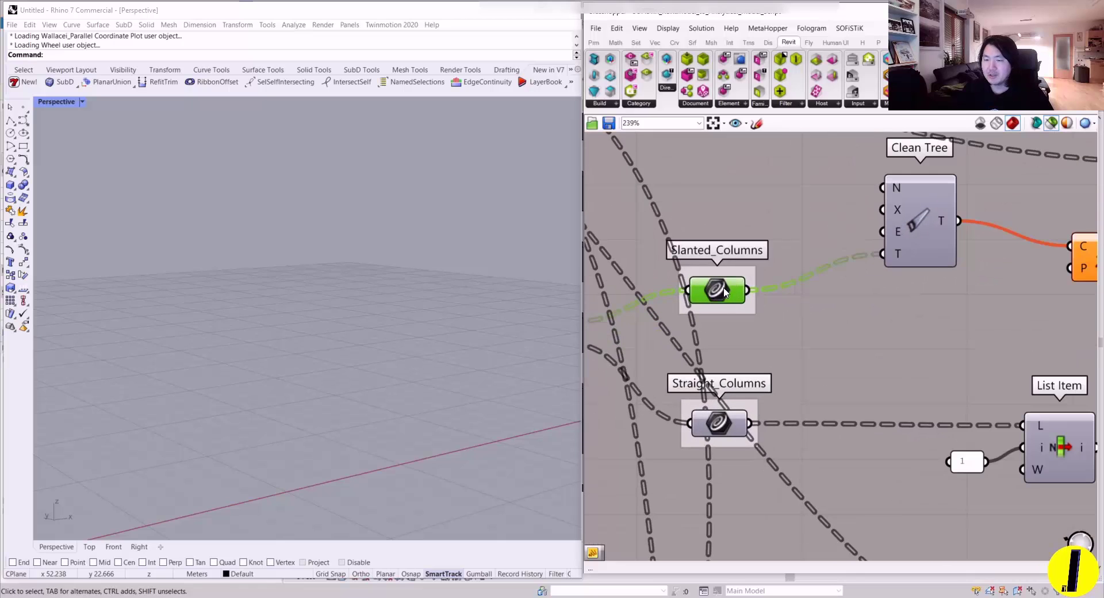
pyautogui.scroll(-4, 765, 284)
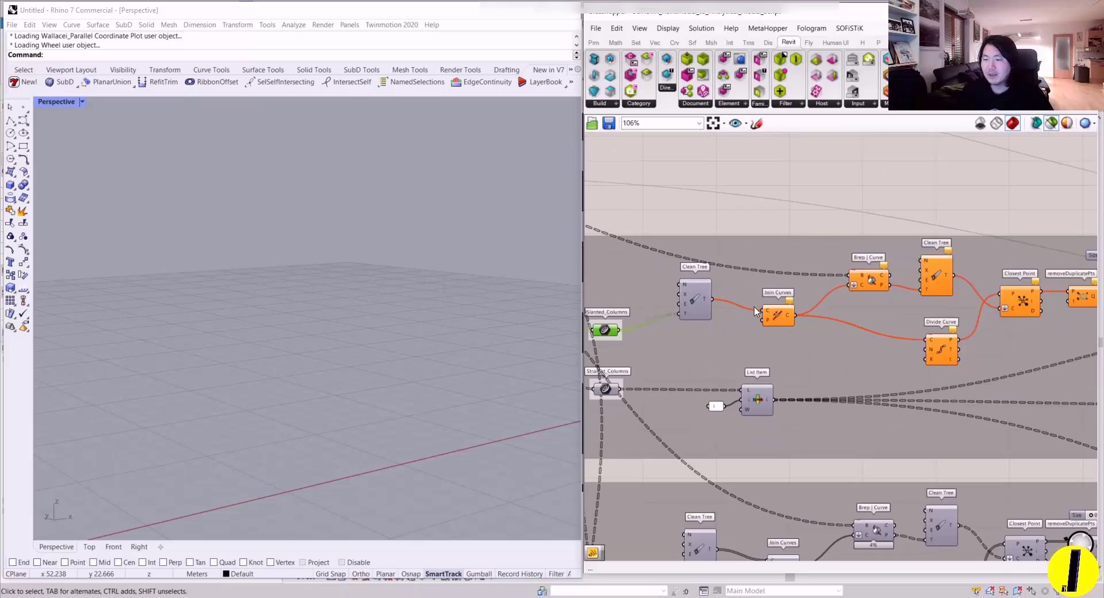
pyautogui.moveTo(925, 314); pyautogui.dragTo(759, 343, button='right')
pyautogui.scroll(-1, 850, 320)
pyautogui.moveTo(850, 321); pyautogui.dragTo(714, 320, button='right')
pyautogui.scroll(6, 856, 320)
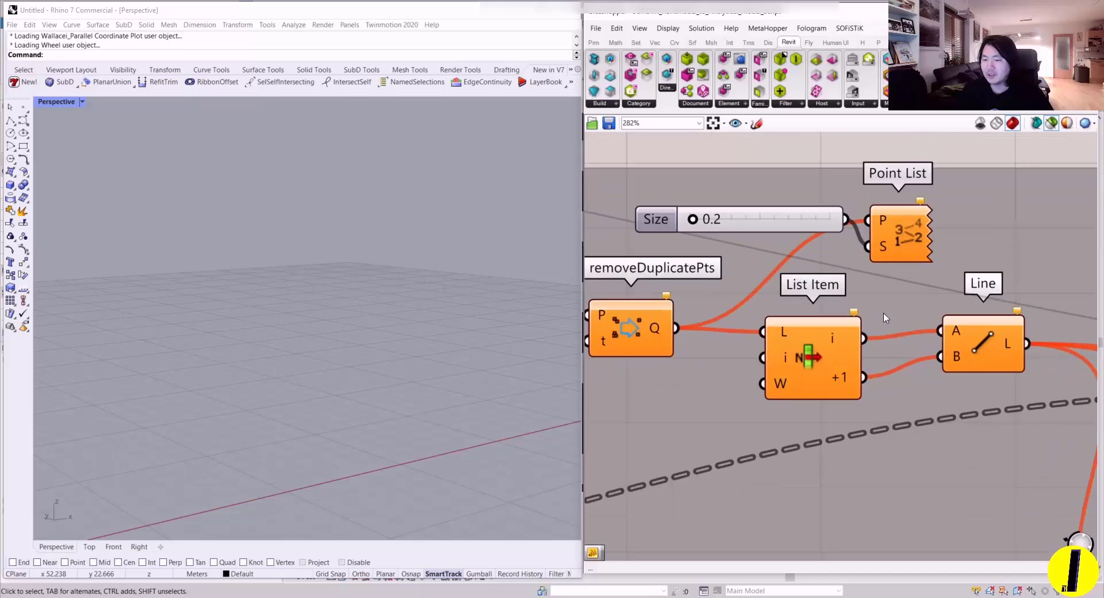
pyautogui.scroll(-6, 855, 320)
pyautogui.scroll(2, 827, 286)
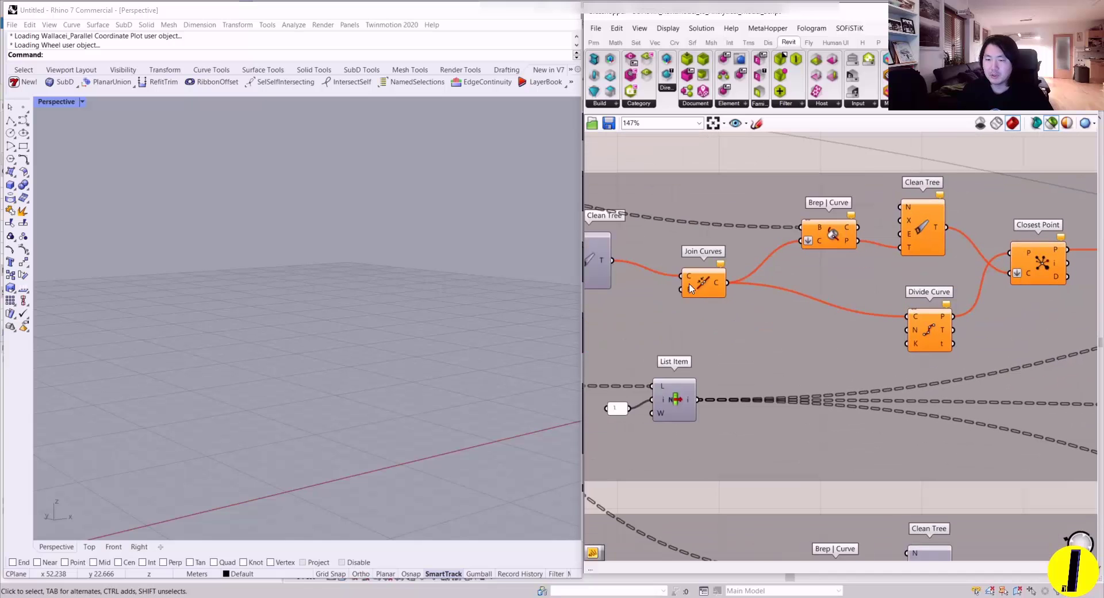
# - Preview the second Element Geometry component's columns and inspect the inclined column among them
pyautogui.scroll(-5, 690, 288)
pyautogui.moveTo(670, 357); pyautogui.dragTo(973, 305, button='right')
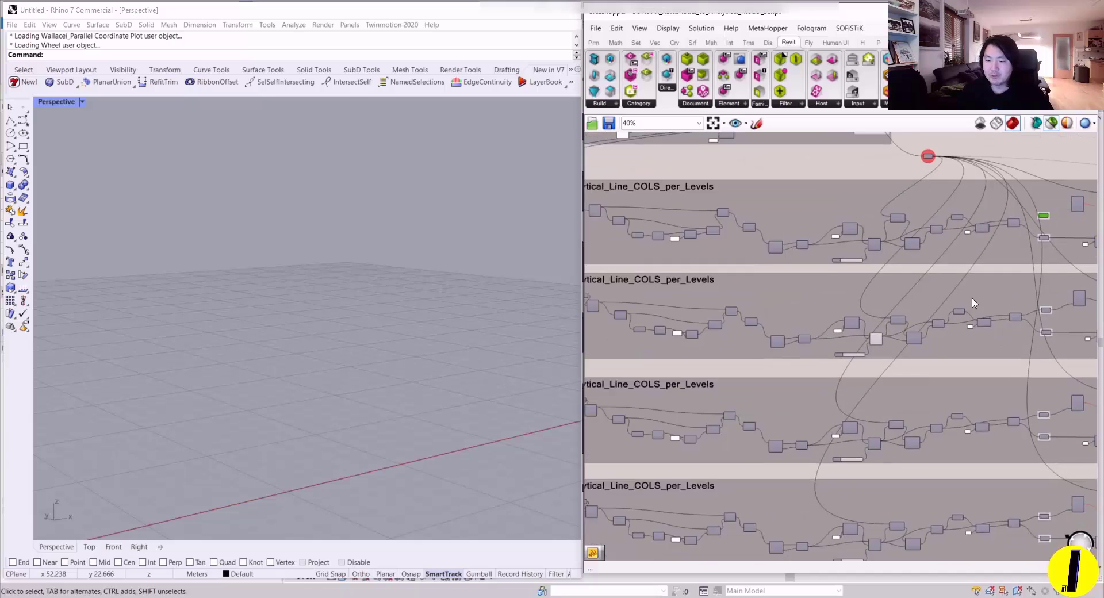
pyautogui.scroll(-2, 973, 305)
pyautogui.moveTo(805, 314); pyautogui.dragTo(1069, 298, button='right')
pyautogui.scroll(5, 727, 293)
pyautogui.click(652, 270)
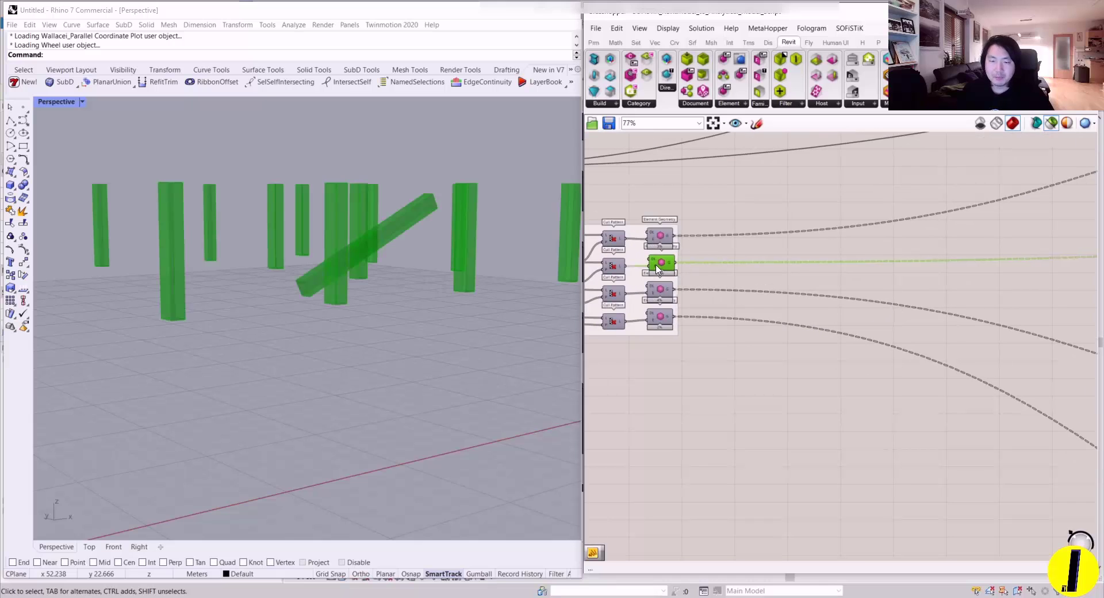
pyautogui.scroll(-3, 446, 299)
pyautogui.scroll(3, 404, 283)
pyautogui.scroll(2, 299, 427)
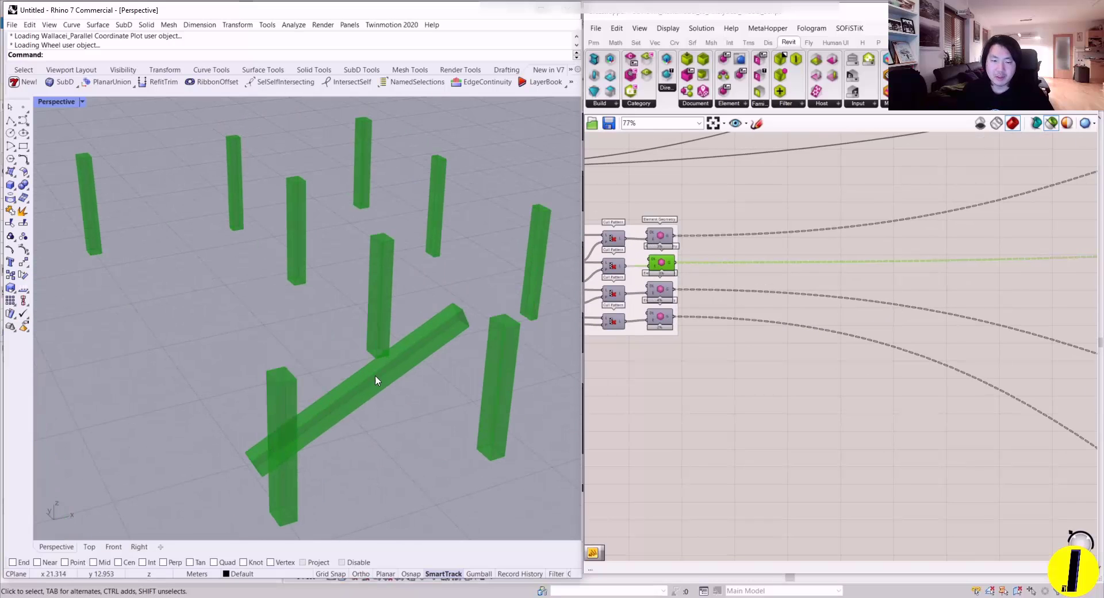
# - Follow the second level's wire into its extraction group and preview the Clean Tree fed by Slanted_Columns
pyautogui.moveTo(844, 294); pyautogui.dragTo(690, 304, button='right')
pyautogui.scroll(-4, 695, 304)
pyautogui.moveTo(782, 311); pyautogui.dragTo(737, 310, button='right')
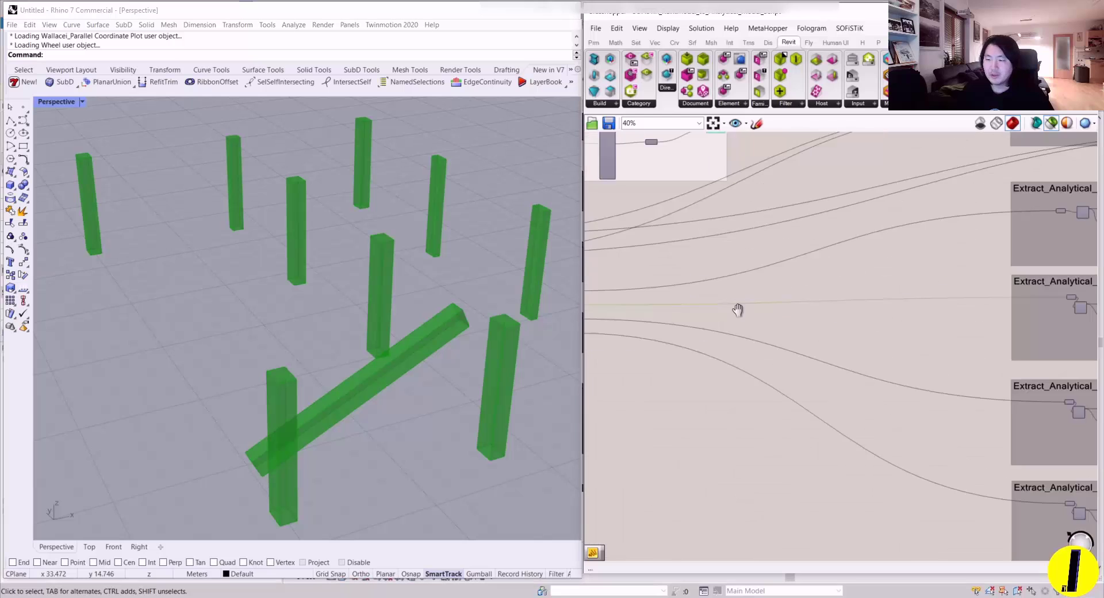
pyautogui.moveTo(811, 322); pyautogui.dragTo(644, 339, button='right')
pyautogui.moveTo(986, 299); pyautogui.dragTo(737, 338, button='right')
pyautogui.scroll(1, 990, 373)
pyautogui.scroll(5, 990, 374)
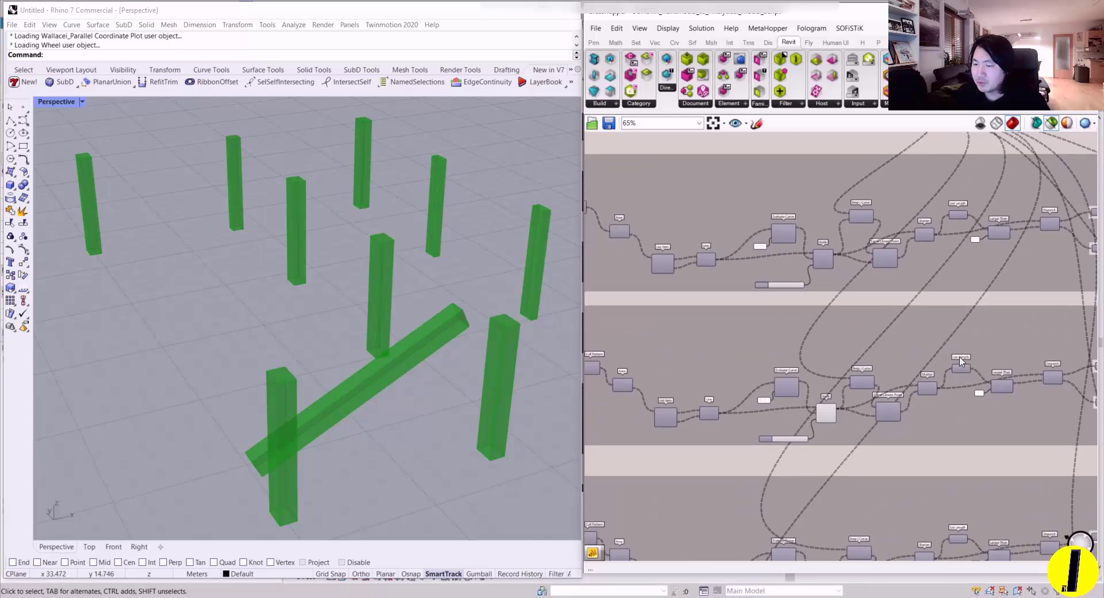
pyautogui.scroll(1, 834, 391)
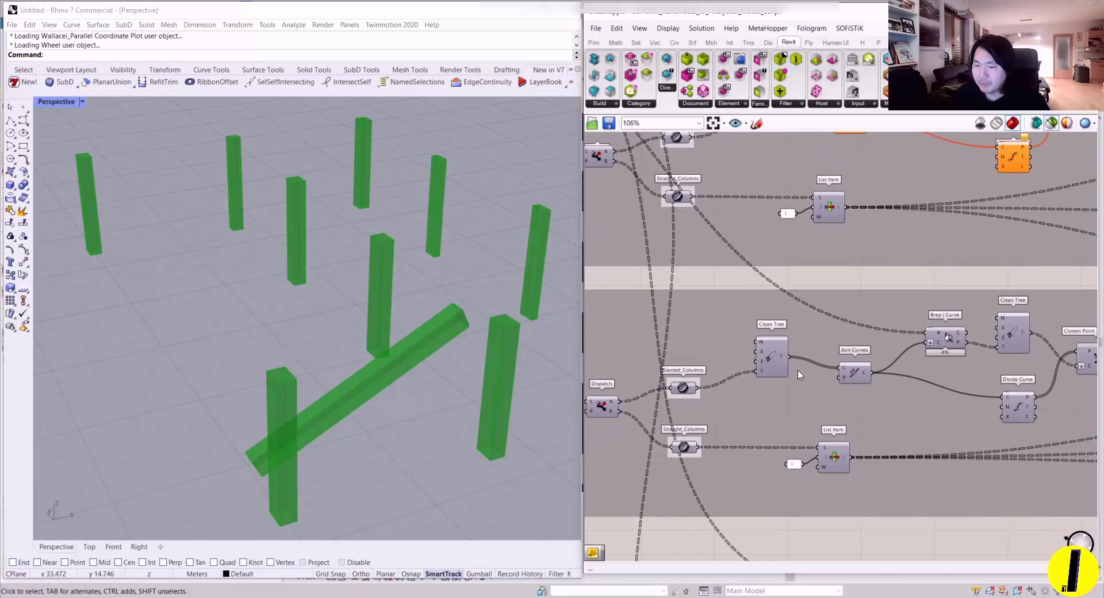
pyautogui.click(772, 357)
# - Look along the second group's slanted branch and add the straight columns' List Item to the preview
pyautogui.moveTo(905, 346); pyautogui.dragTo(752, 353, button='right')
pyautogui.scroll(-2, 889, 343)
pyautogui.moveTo(973, 325); pyautogui.dragTo(842, 338, button='right')
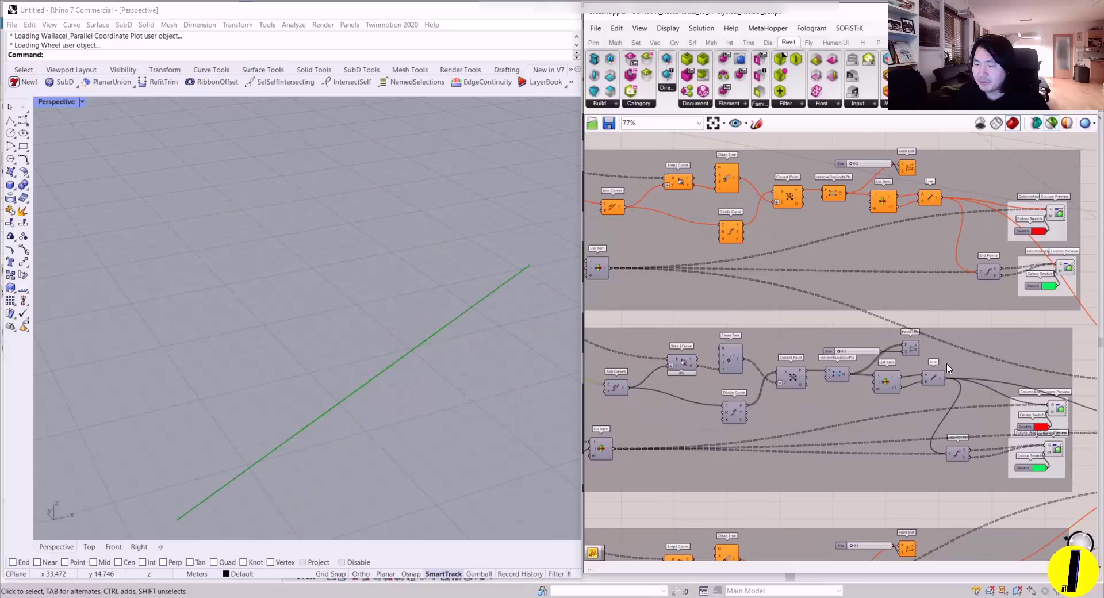
pyautogui.moveTo(949, 373); pyautogui.dragTo(999, 357, button='right')
pyautogui.keyDown('shift'); pyautogui.click(652, 433); pyautogui.keyUp('shift')
pyautogui.scroll(-5, 363, 340)
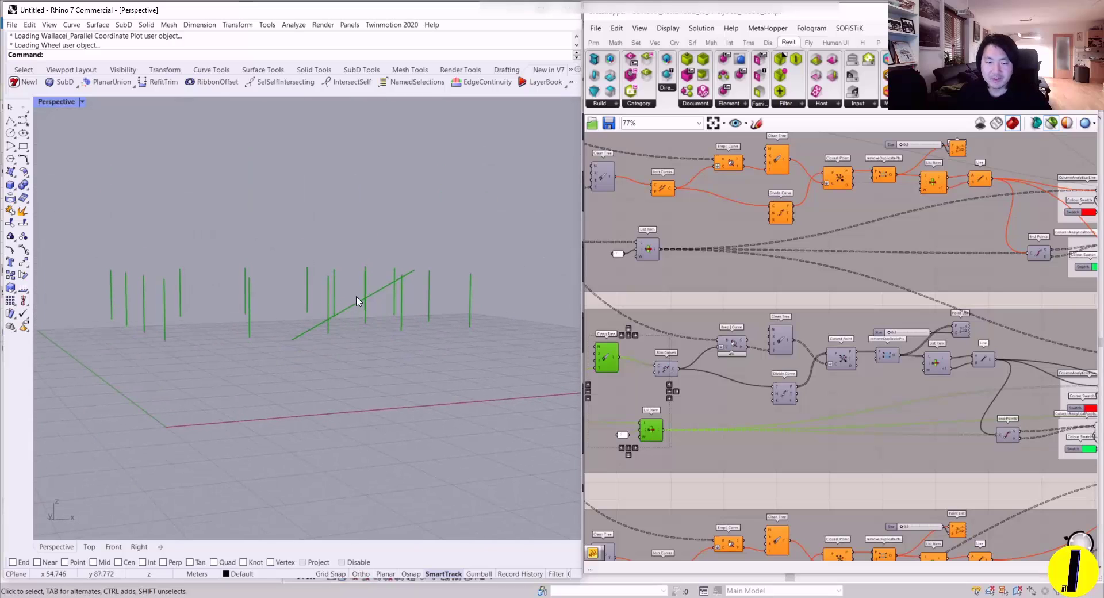
# - Preview the second group's column analytical lines through the Custom Preview with the red swatch
pyautogui.scroll(2, 937, 361)
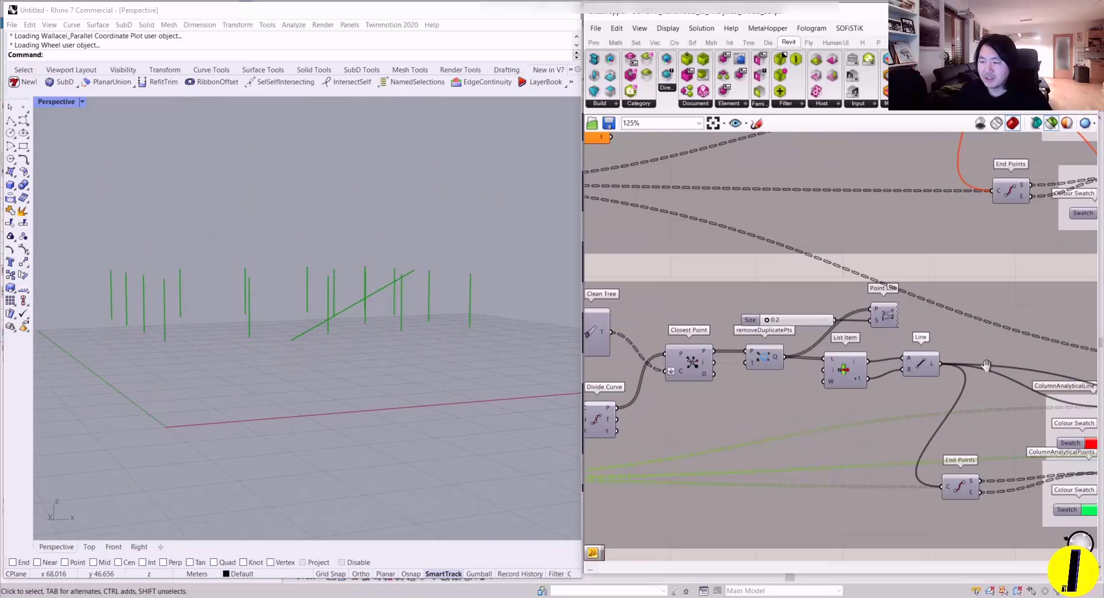
pyautogui.moveTo(986, 366); pyautogui.dragTo(840, 363, button='right')
pyautogui.click(883, 373)
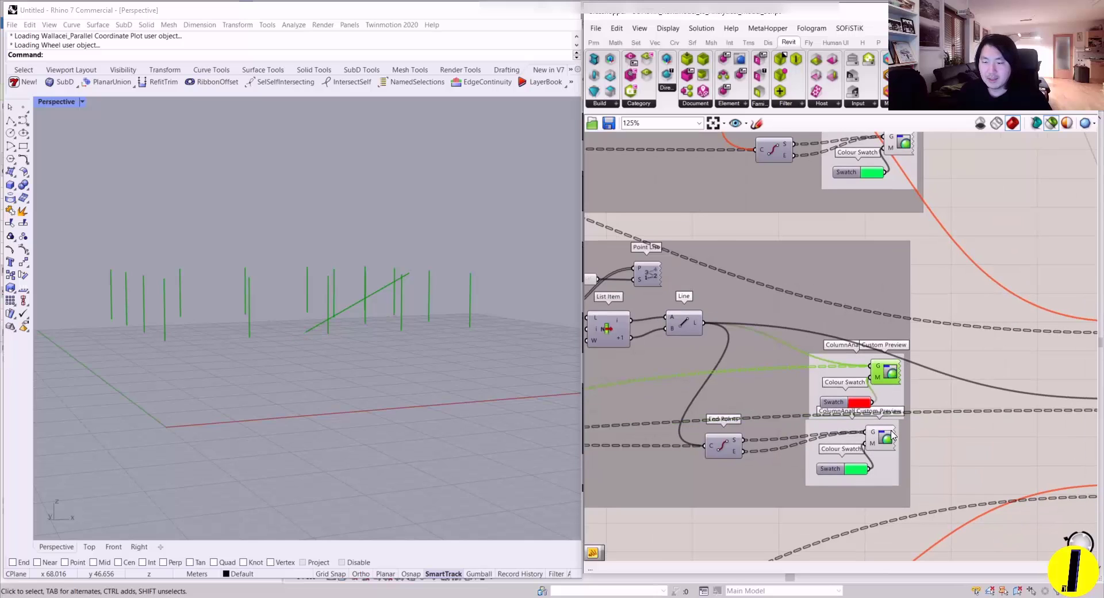
# - Trace the slanted branch back from Closest Point and preview the Join Curves result in the second group
pyautogui.moveTo(783, 384); pyautogui.dragTo(1013, 378, button='right')
pyautogui.scroll(1, 680, 315)
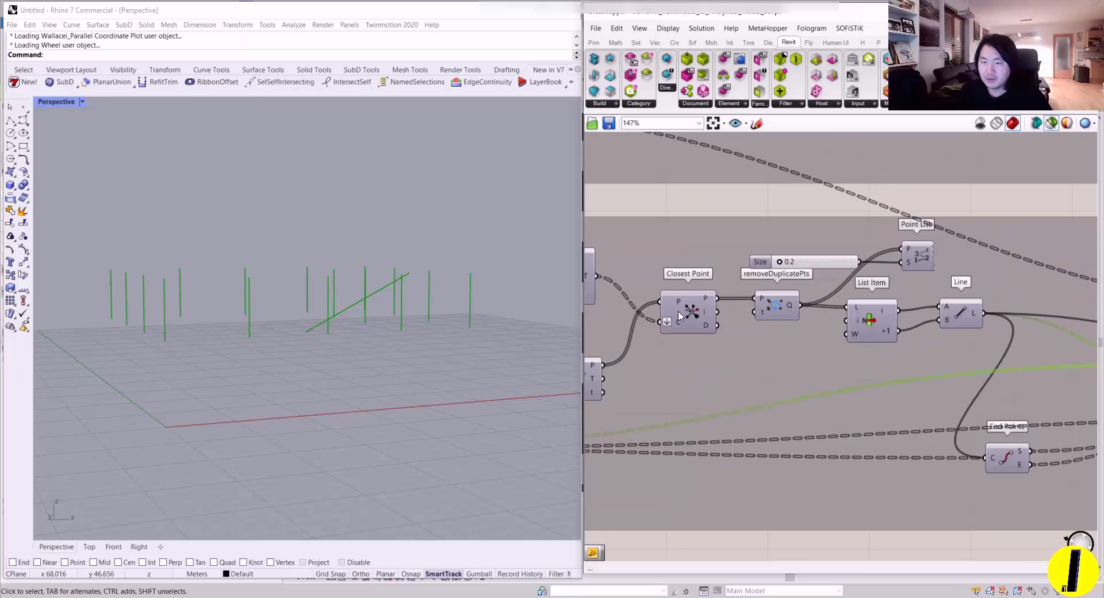
pyautogui.moveTo(688, 315); pyautogui.dragTo(783, 305, button='right')
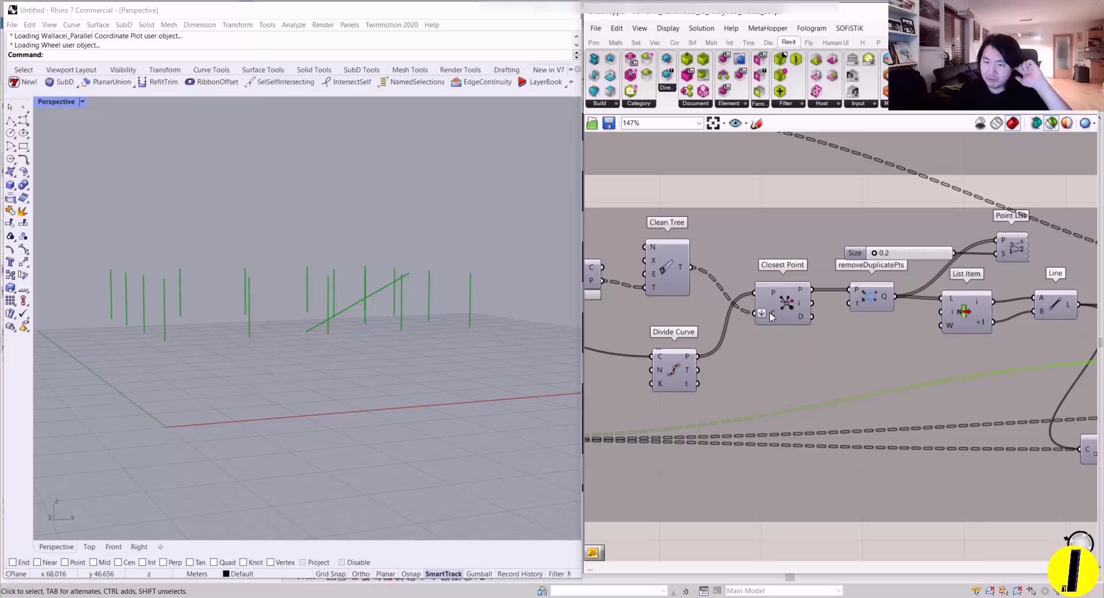
pyautogui.scroll(-5, 708, 320)
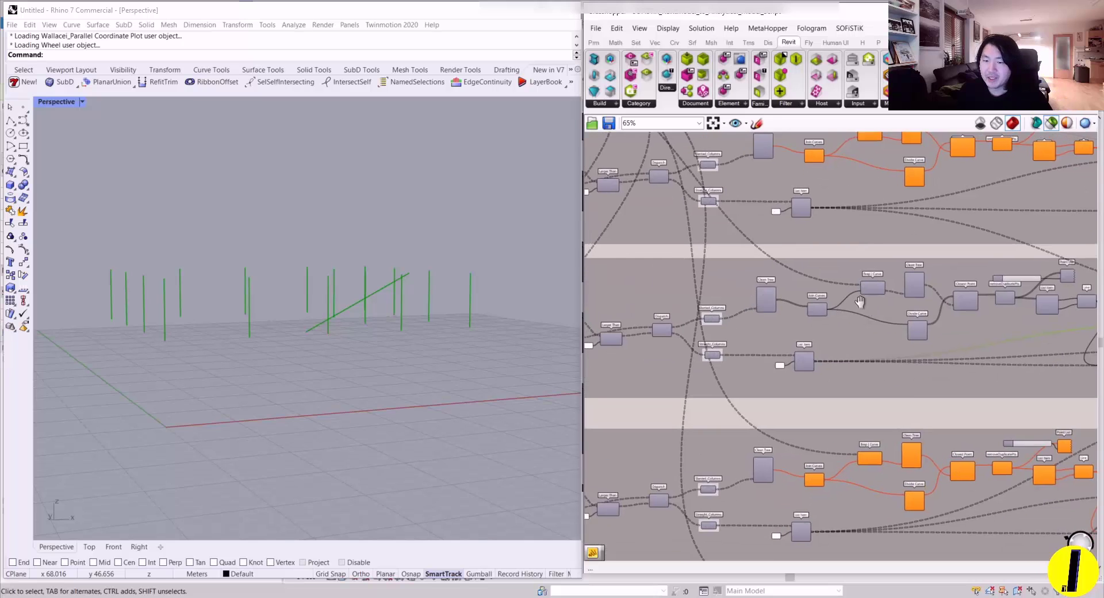
pyautogui.scroll(3, 938, 338)
pyautogui.click(864, 344)
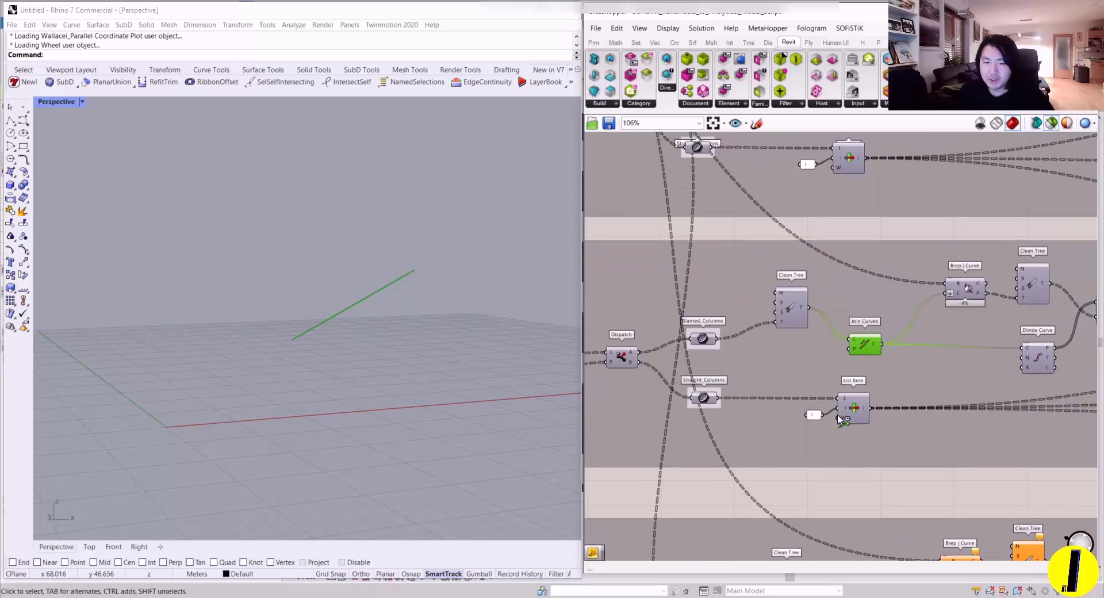
pyautogui.scroll(-2, 853, 400)
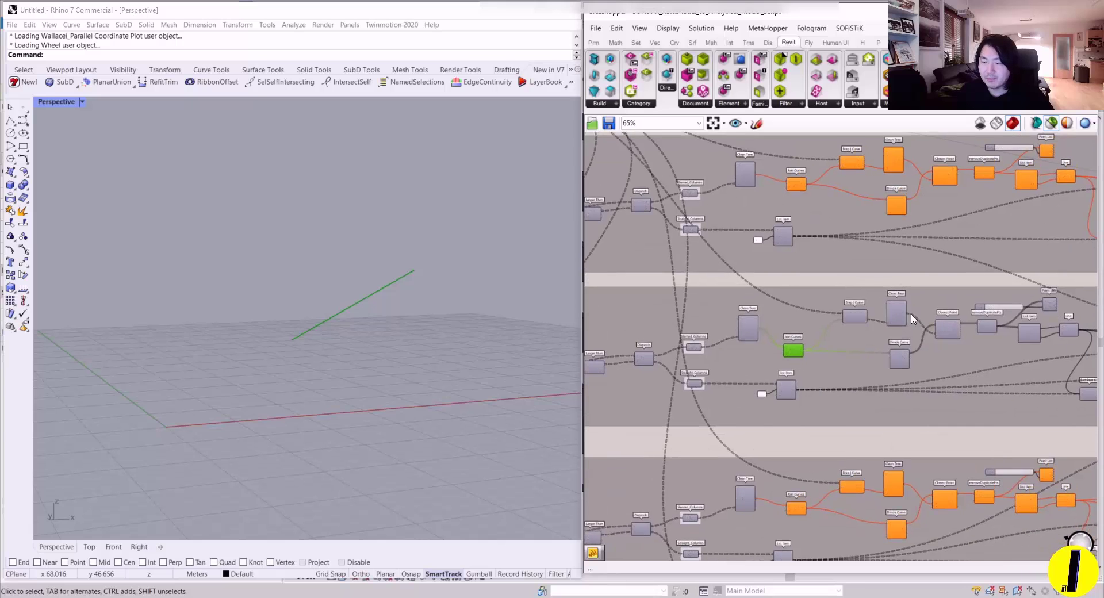
pyautogui.scroll(2, 952, 357)
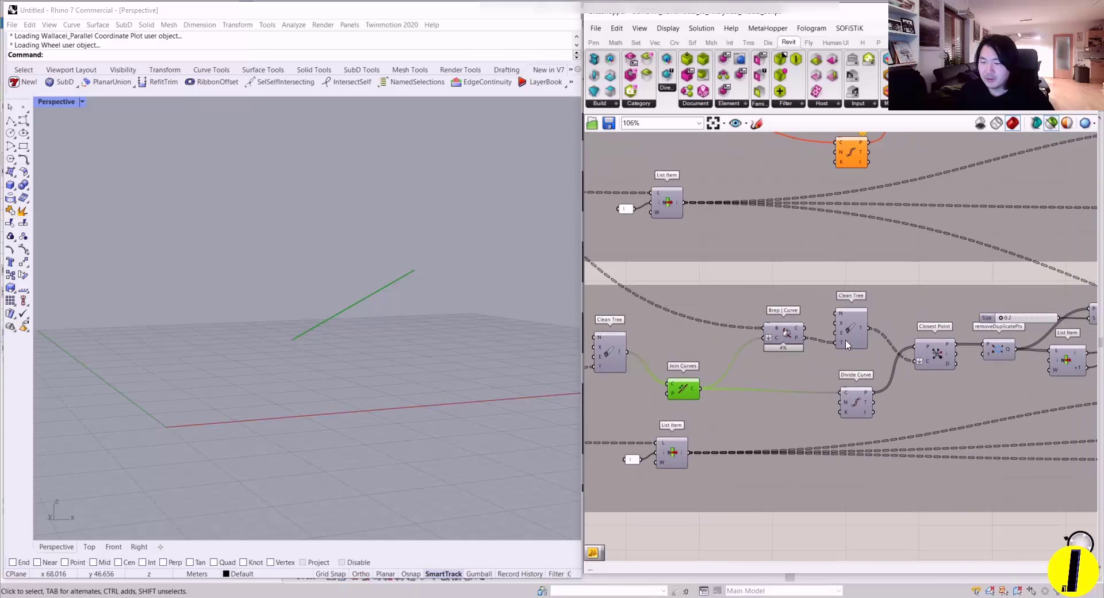
# - Preview the Closest Point result and the removeDuplicatePts output of the second group's slanted branch
pyautogui.scroll(-3, 846, 344)
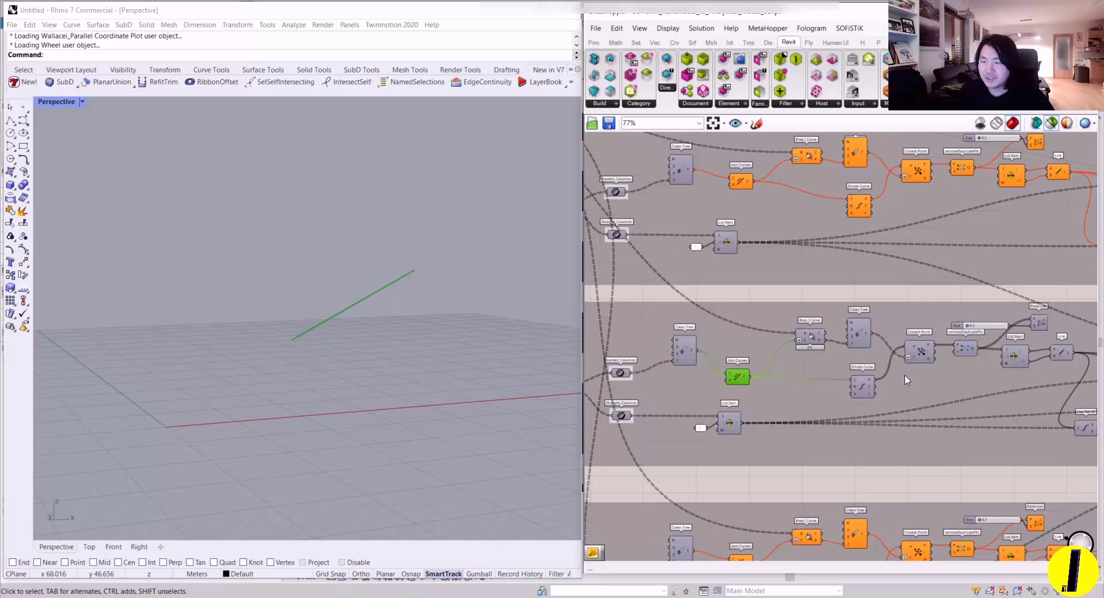
pyautogui.scroll(4, 905, 379)
pyautogui.click(923, 355)
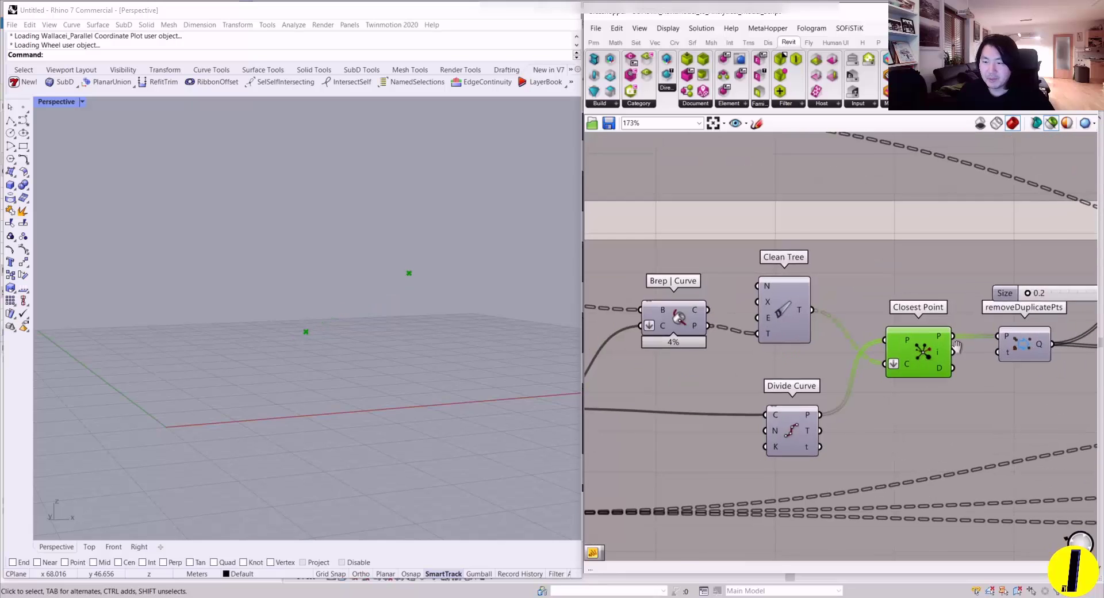
pyautogui.moveTo(1000, 349); pyautogui.dragTo(847, 357, button='right')
pyautogui.moveTo(976, 352); pyautogui.dragTo(817, 394, button='right')
pyautogui.click(768, 361)
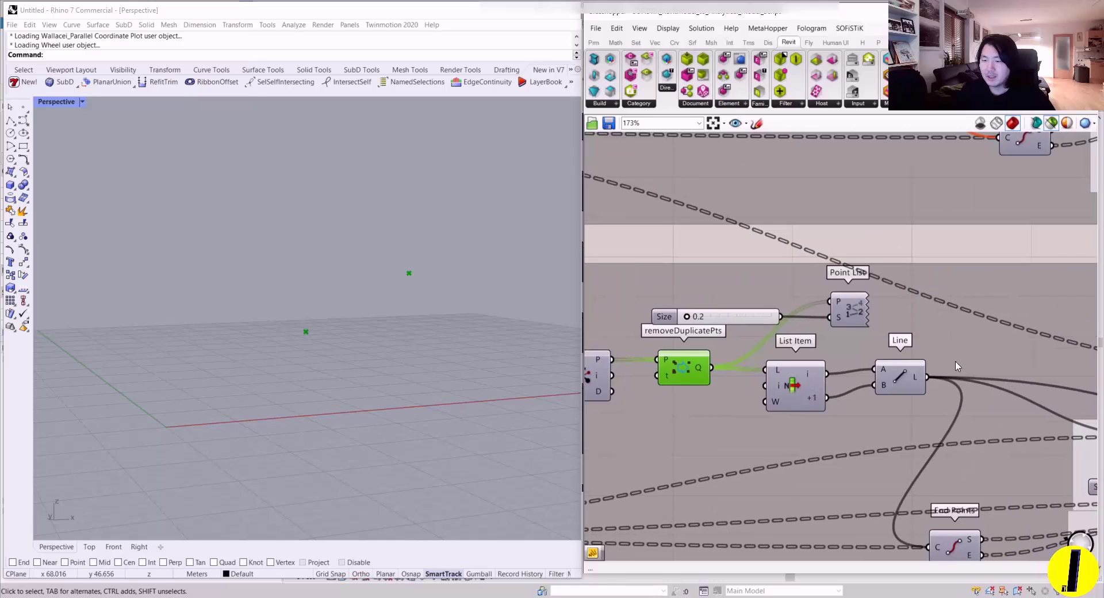
# - Preview the second group's Line together with the List Item that feeds its two end points
pyautogui.moveTo(956, 366); pyautogui.dragTo(778, 362, button='right')
pyautogui.click(743, 366)
pyautogui.keyDown('shift'); pyautogui.click(622, 377); pyautogui.keyUp('shift')
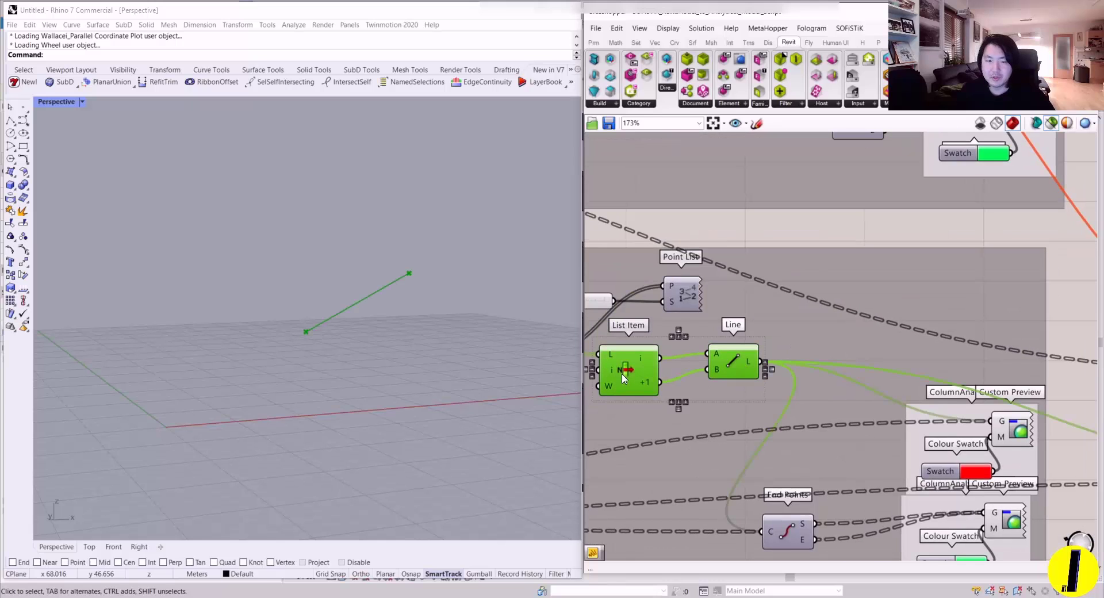
pyautogui.scroll(-5, 890, 286)
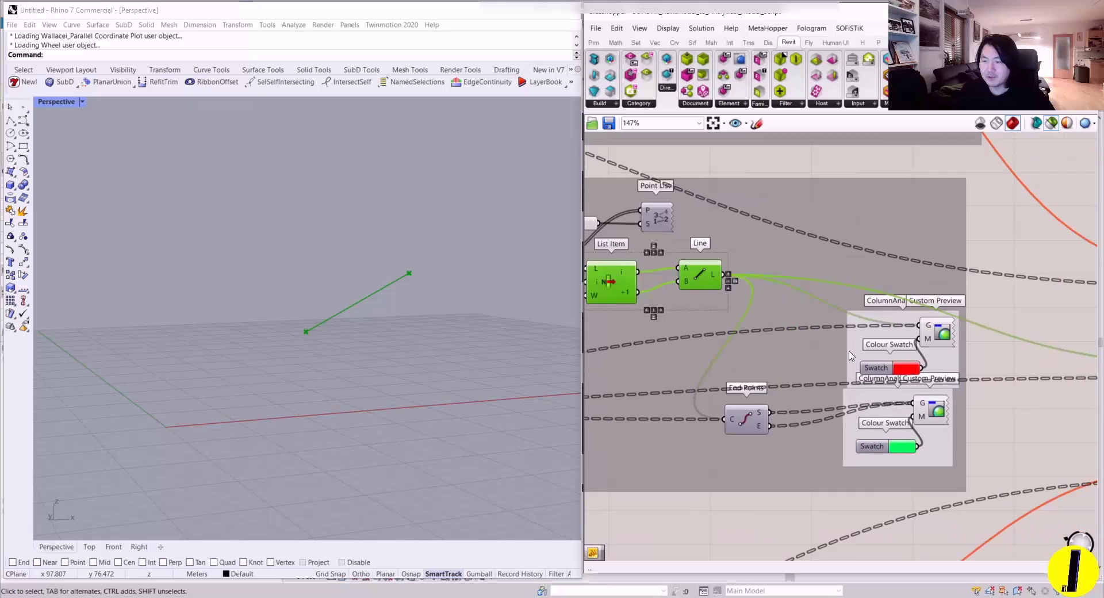
pyautogui.scroll(6, 796, 317)
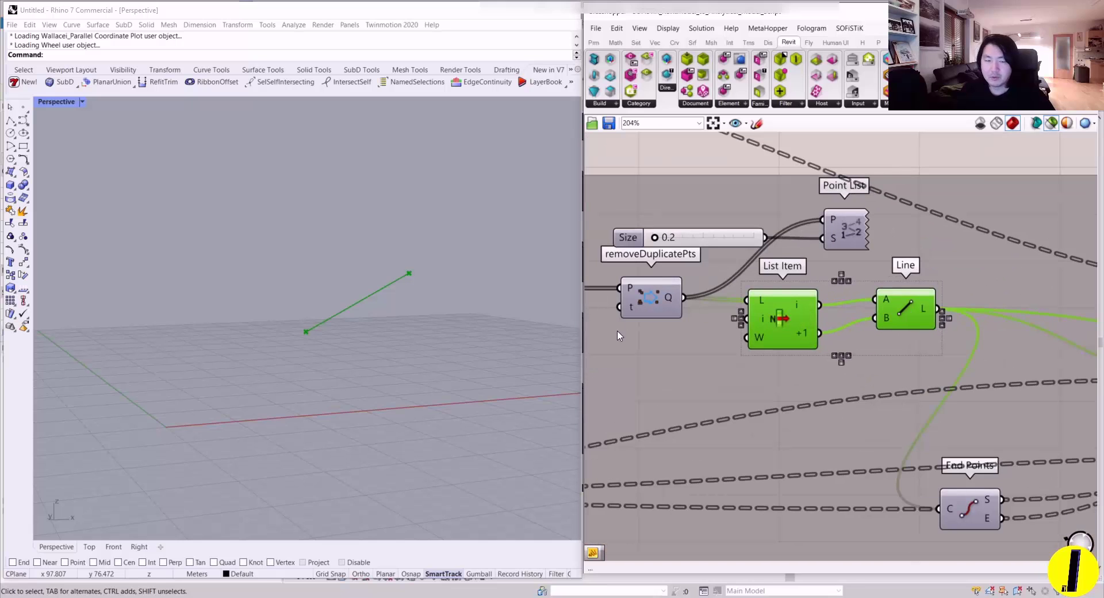
# - Turn off the selected-only preview and inspect the slanted column's analytical line within the whole building
pyautogui.click(1052, 124)
pyautogui.moveTo(368, 311); pyautogui.dragTo(409, 313, button='right')
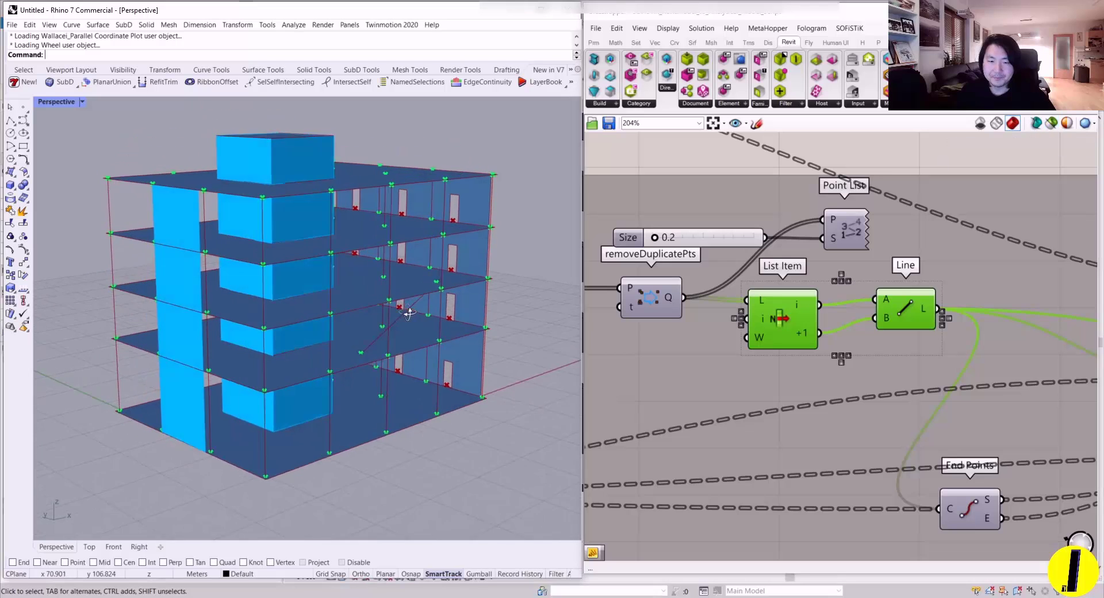
pyautogui.scroll(8, 425, 287)
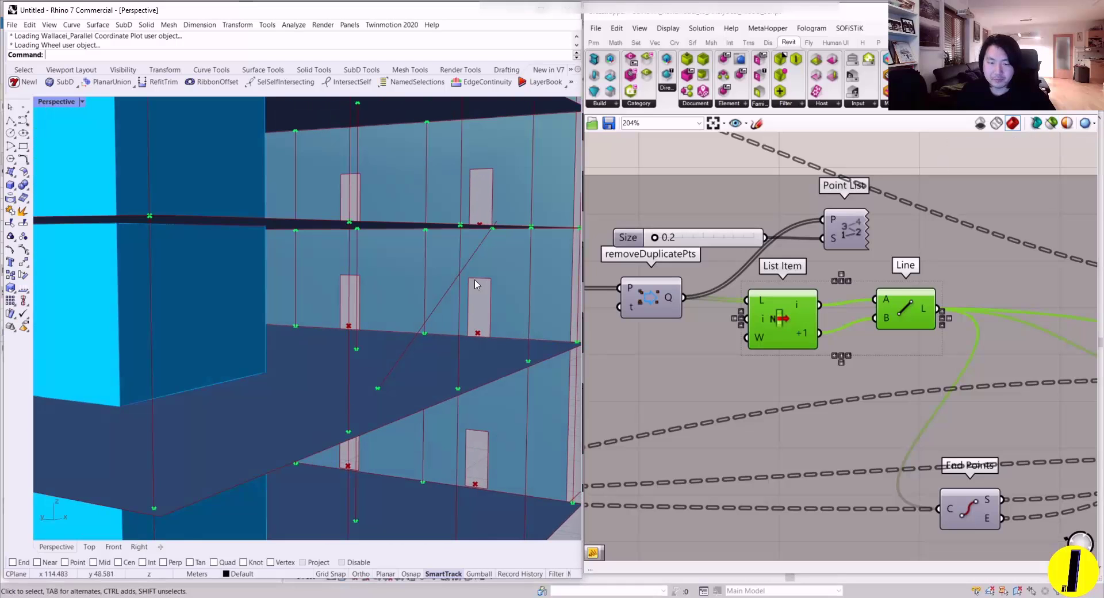
pyautogui.scroll(3, 513, 268)
# - Trace the second group's script back upstream and select the Scale component that lengthens the column lines
pyautogui.moveTo(698, 165); pyautogui.dragTo(787, 156, button='right')
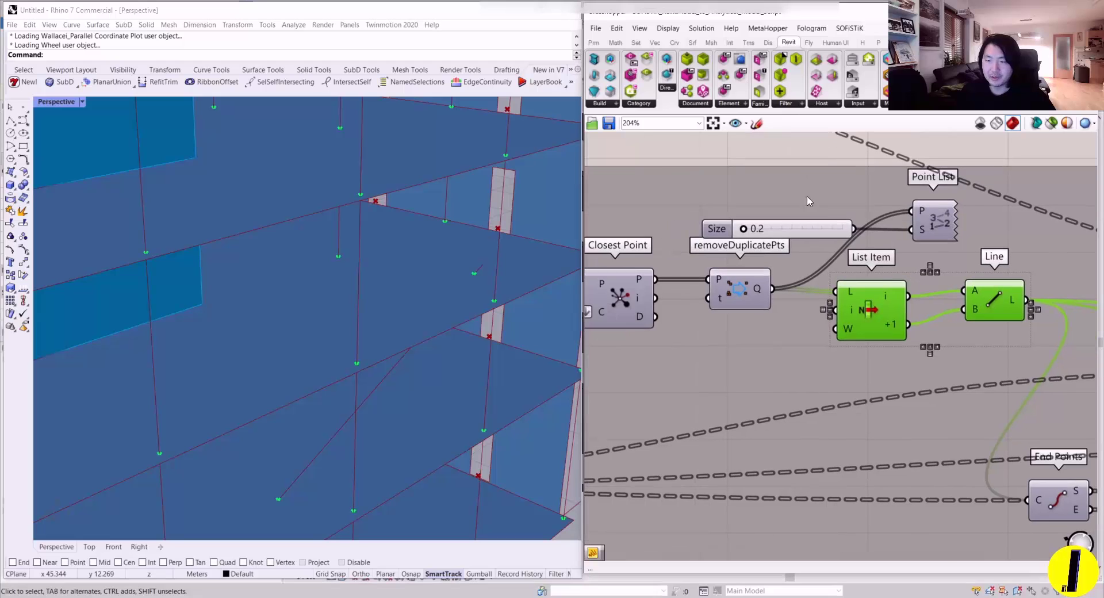
pyautogui.click(788, 157)
pyautogui.scroll(-7, 787, 157)
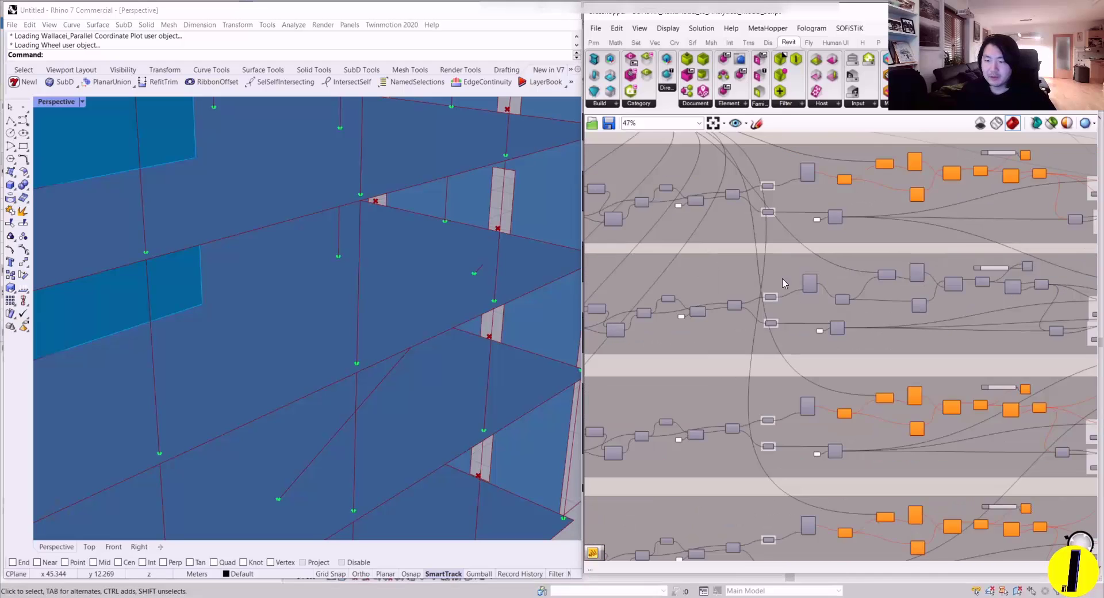
pyautogui.moveTo(845, 299); pyautogui.dragTo(890, 333, button='right')
pyautogui.scroll(5, 673, 396)
pyautogui.click(692, 358)
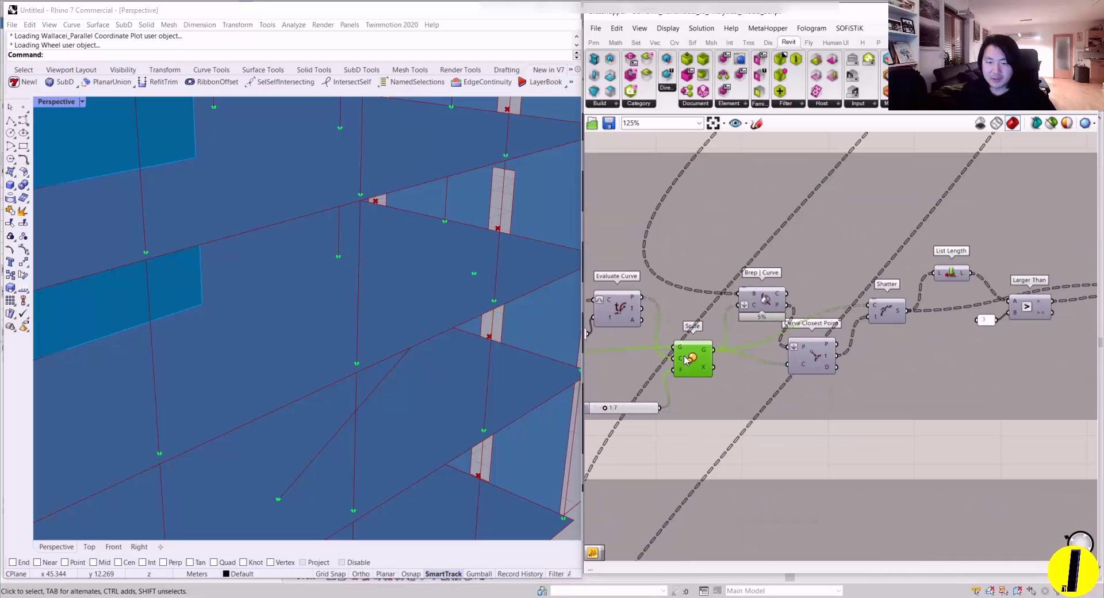
# - Examine how the slanted column's line meets the slabs and compare it with the building's other column lines
pyautogui.scroll(-3, 488, 300)
pyautogui.scroll(-5, 487, 300)
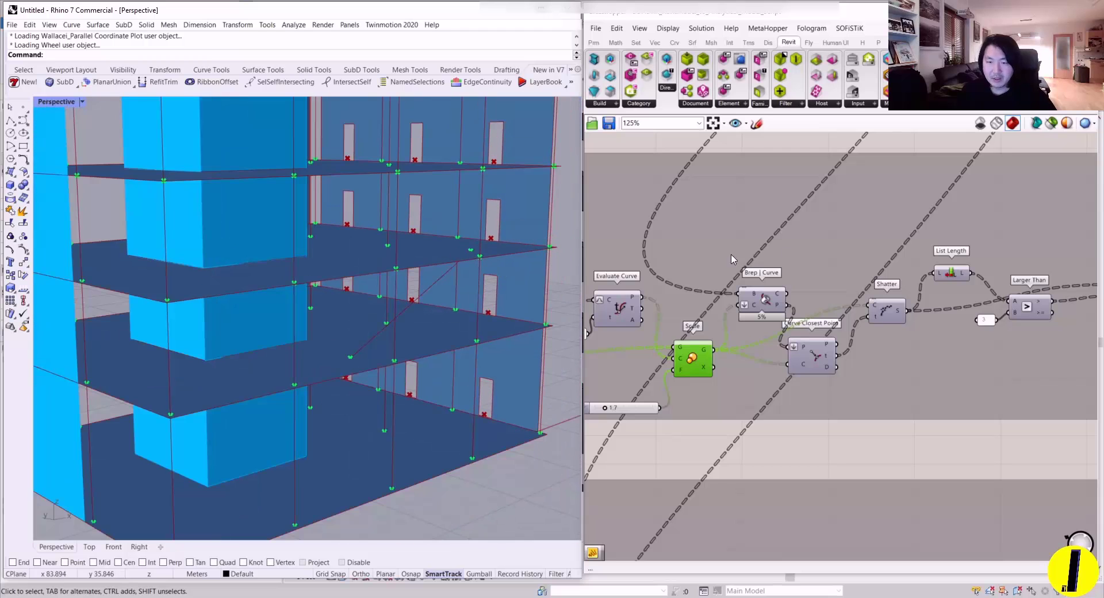
pyautogui.scroll(-3, 863, 283)
pyautogui.scroll(-3, 863, 284)
pyautogui.scroll(2, 421, 258)
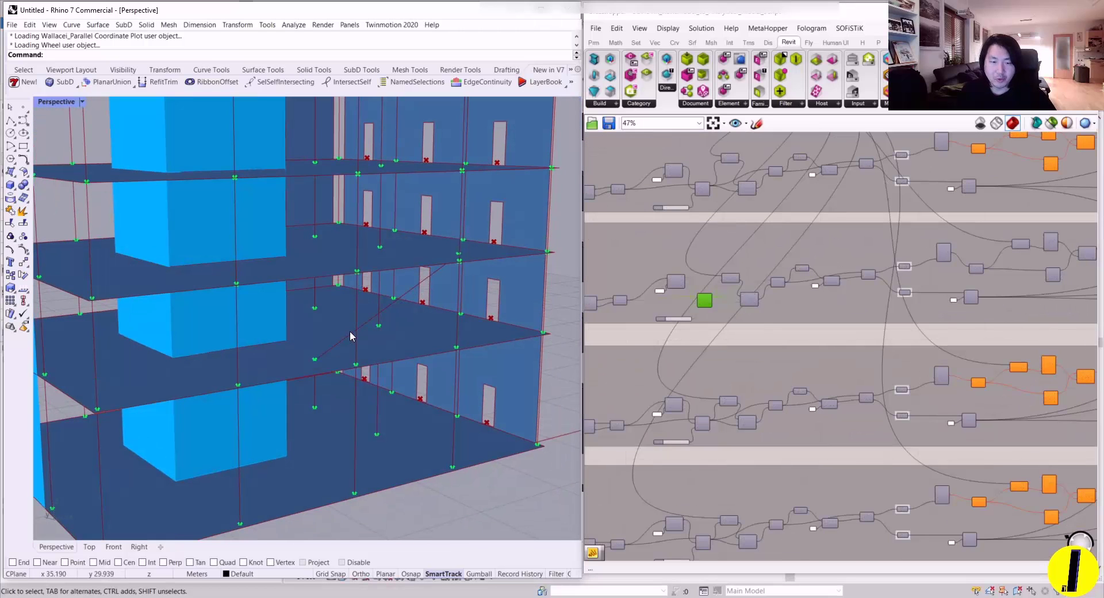
pyautogui.scroll(3, 357, 364)
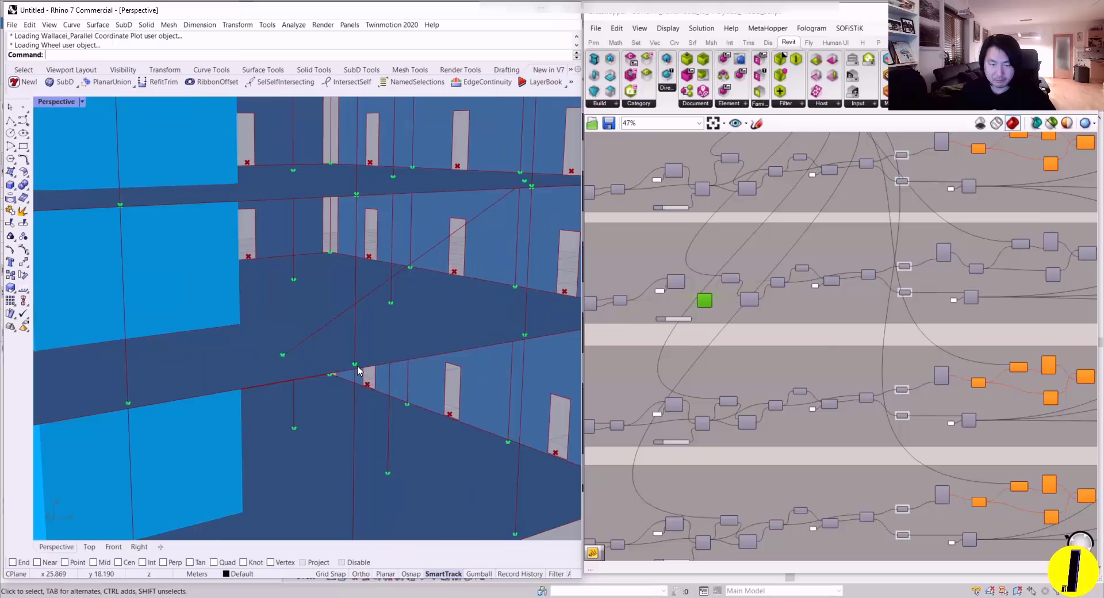
pyautogui.scroll(-10, 380, 352)
pyautogui.moveTo(380, 352); pyautogui.dragTo(406, 357, button='right')
pyautogui.scroll(4, 948, 297)
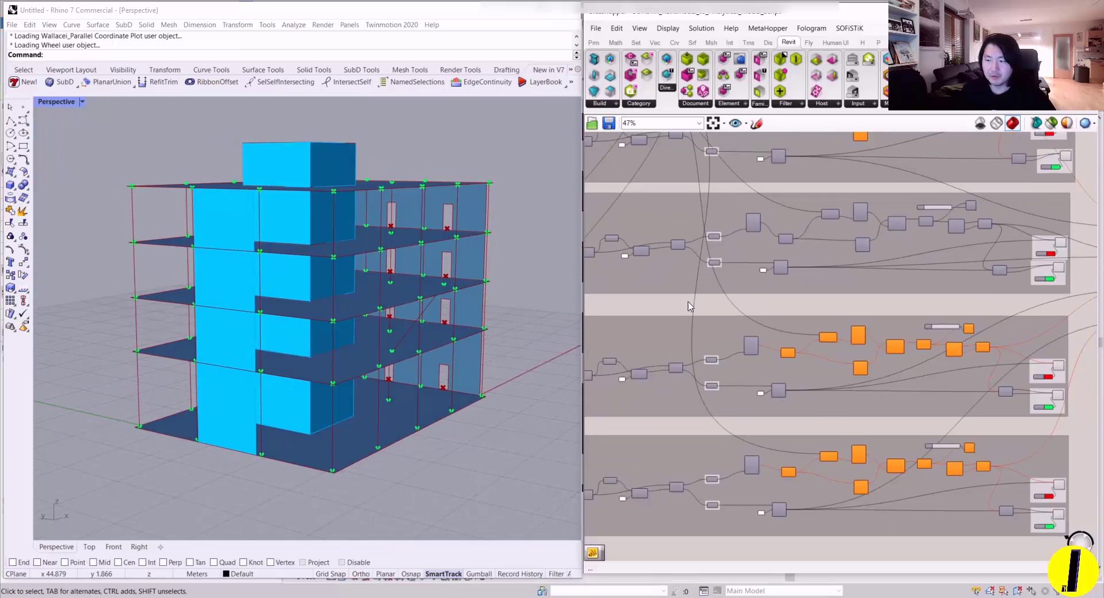
# - Look at the second group's Custom Preview components, and view the building's roof and core from above and below
pyautogui.scroll(2, 949, 297)
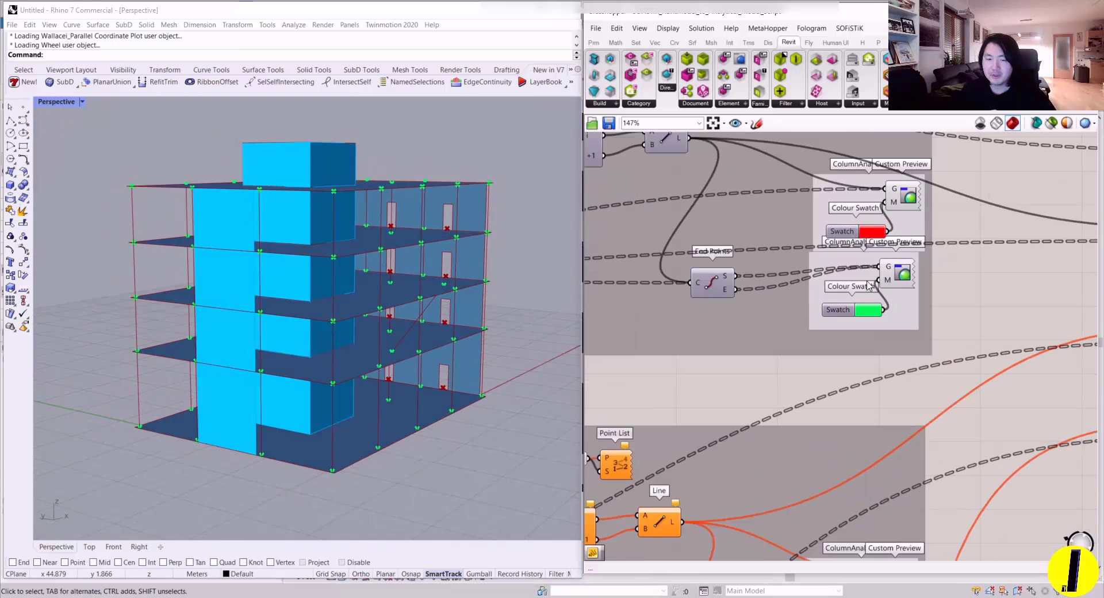
pyautogui.moveTo(368, 313); pyautogui.dragTo(437, 219, button='right')
pyautogui.moveTo(353, 183); pyautogui.dragTo(321, 167, button='right')
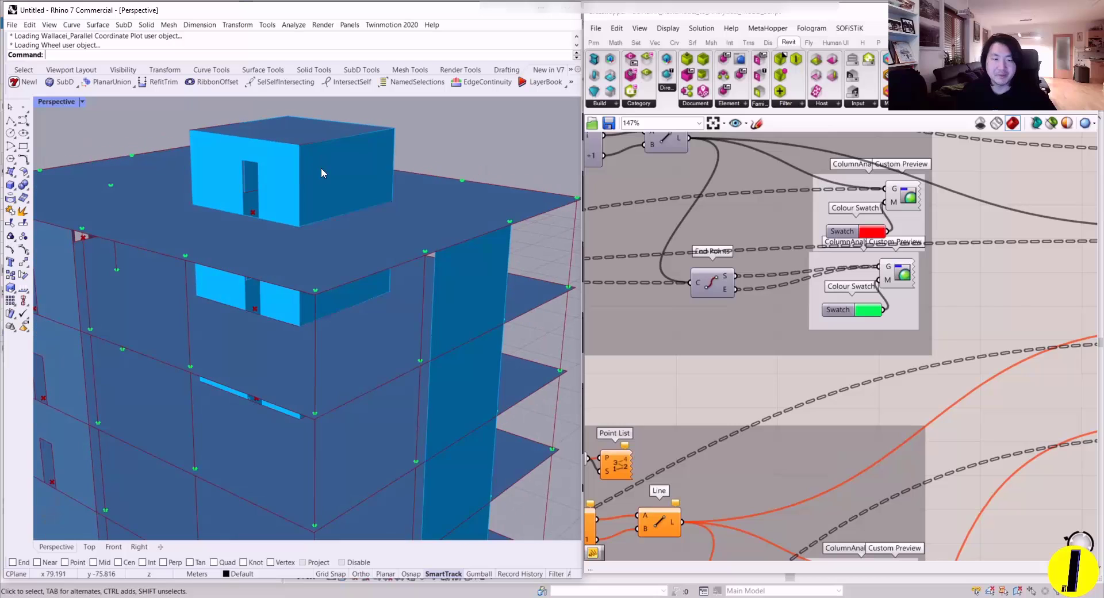
pyautogui.moveTo(340, 207); pyautogui.dragTo(331, 193, button='right')
pyautogui.scroll(-3, 890, 232)
# - Follow the column lines from all level groups through their merge into the Structural_Line_Column group
pyautogui.moveTo(889, 234); pyautogui.dragTo(824, 240, button='right')
pyautogui.scroll(-2, 824, 241)
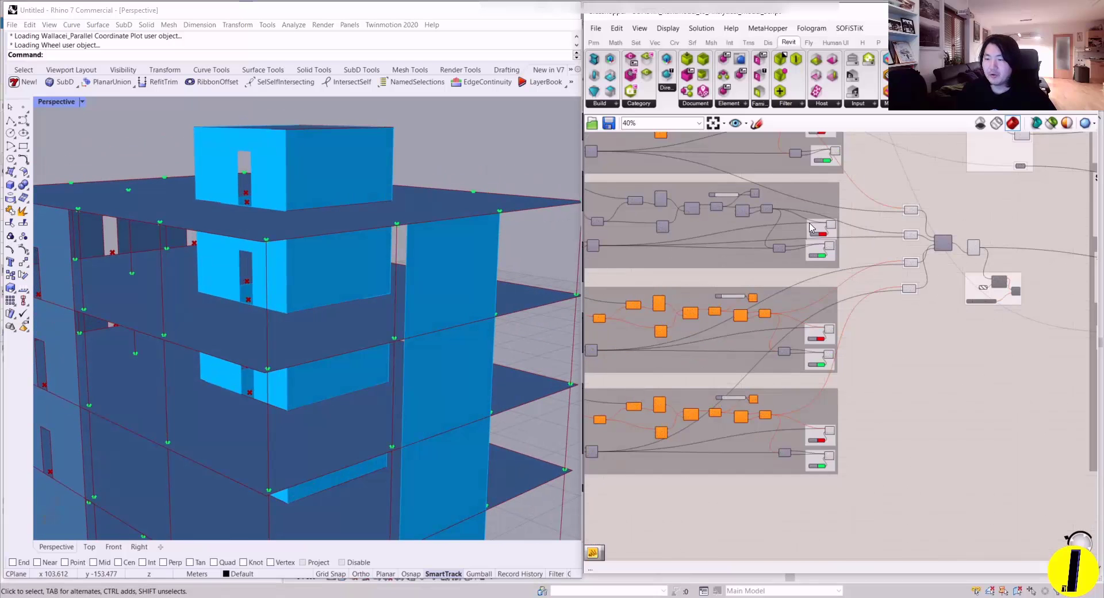
pyautogui.moveTo(903, 245); pyautogui.dragTo(652, 312, button='right')
pyautogui.scroll(-1, 805, 317)
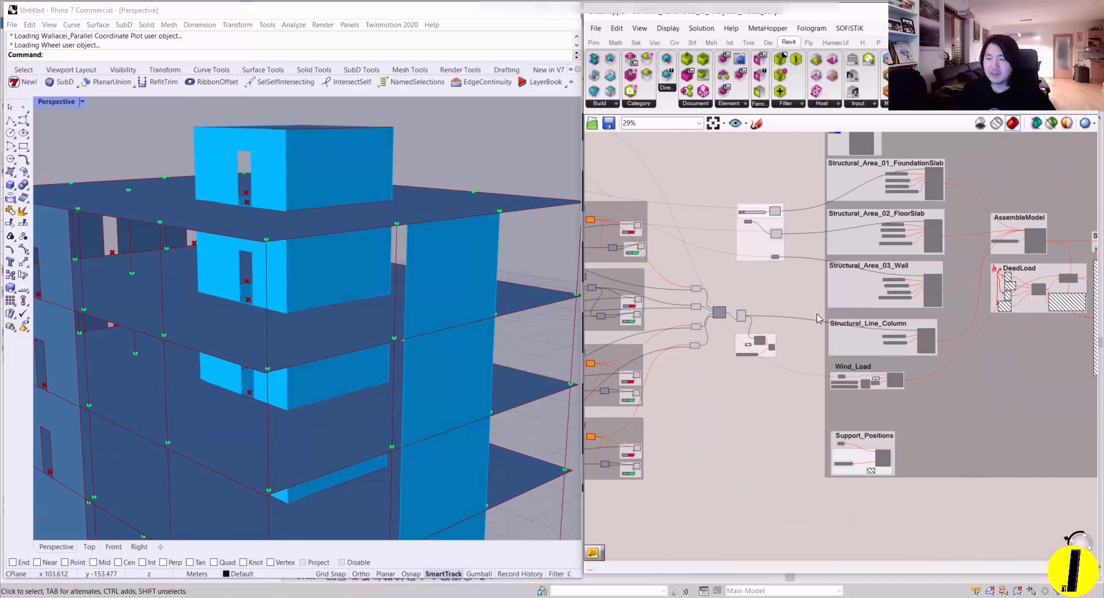
pyautogui.scroll(-3, 807, 318)
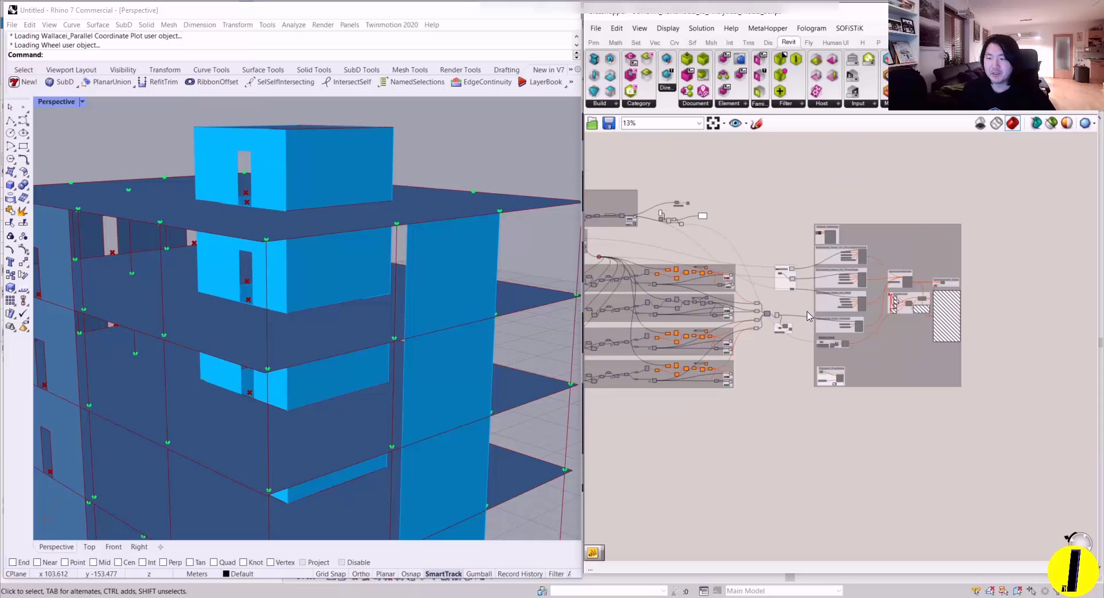
# - Enable all structural definition groups, including Global_Settings, AssembleModel, DeadLoad and Wind_Load, leaving out Synchronise_Data
pyautogui.scroll(5, 794, 389)
pyautogui.moveTo(748, 320); pyautogui.dragTo(798, 338, button='right')
pyautogui.scroll(-2, 791, 320)
pyautogui.moveTo(690, 150); pyautogui.dragTo(935, 514)
pyautogui.scroll(1, 932, 231)
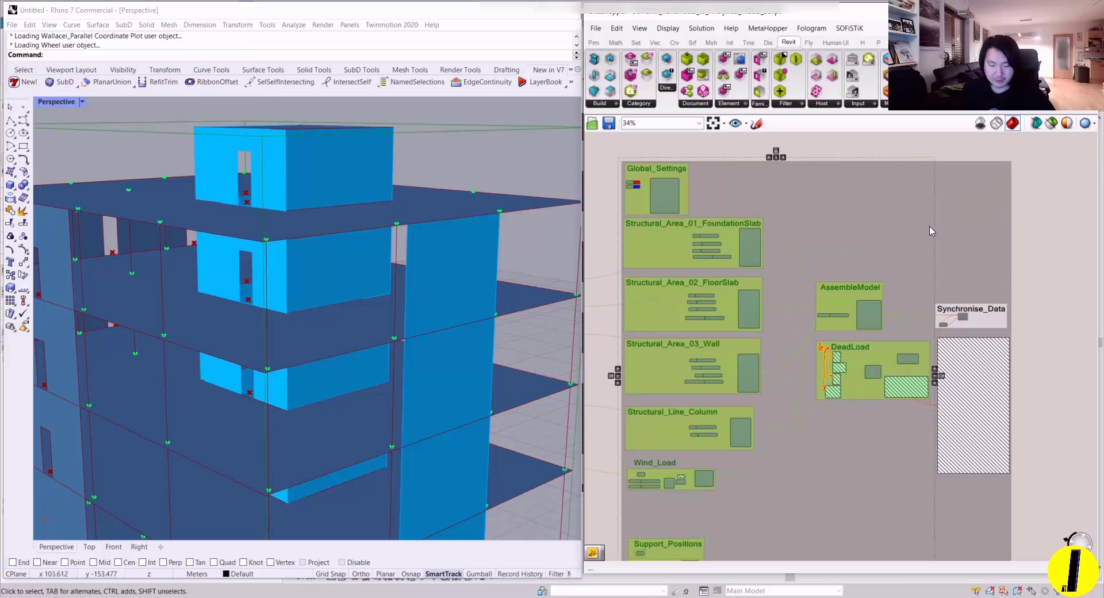
pyautogui.rightClick(1033, 243)
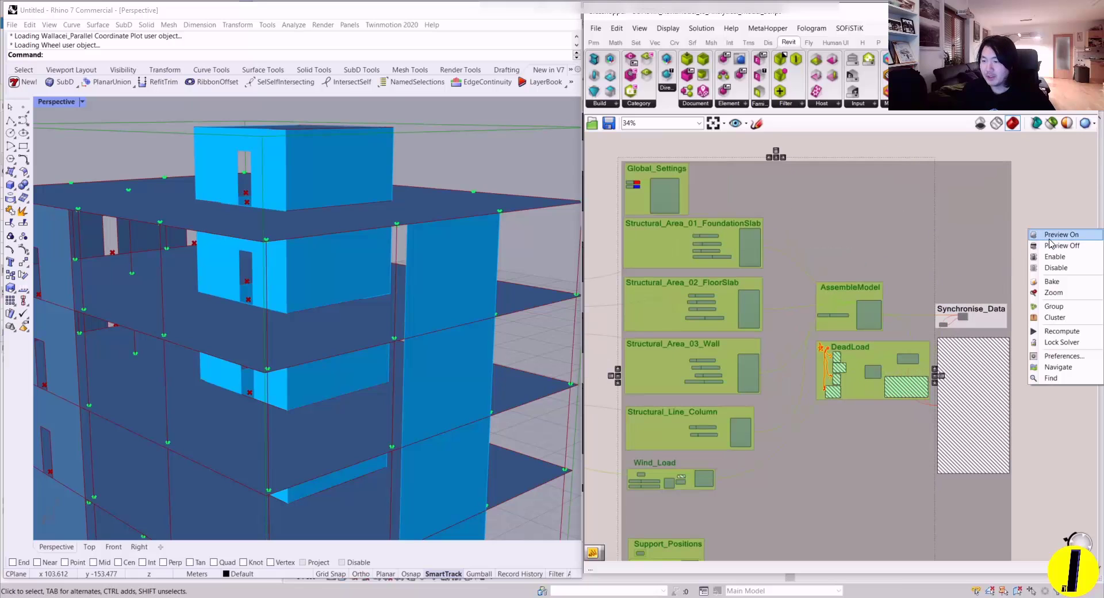
pyautogui.click(1053, 262)
# - Enable the File Path parameter and the DAT text export component in the Synchronise_Data group
pyautogui.scroll(9, 1054, 262)
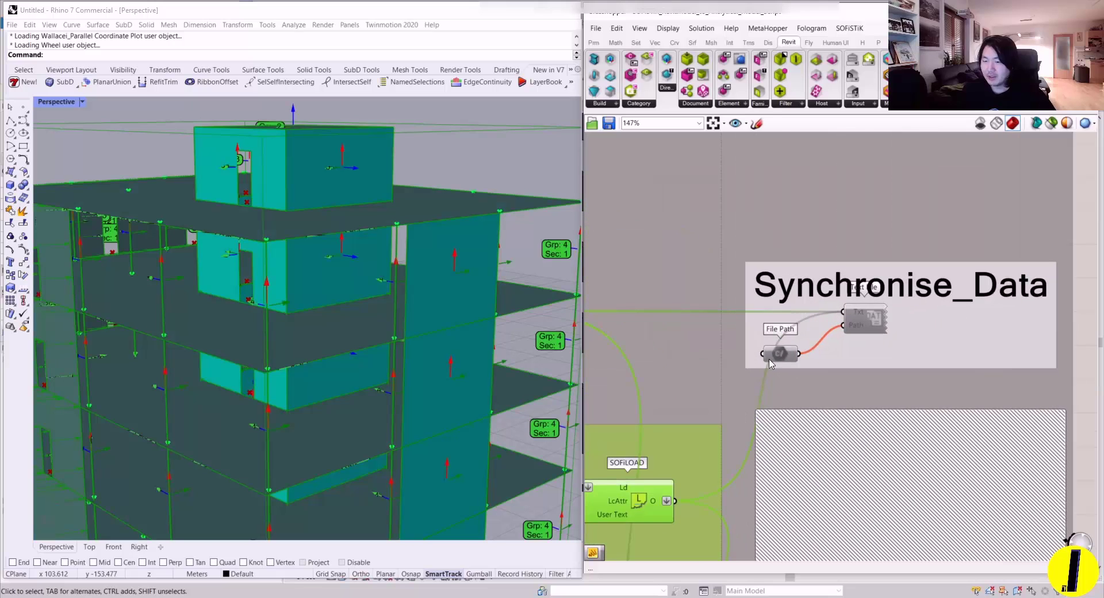
pyautogui.click(786, 361)
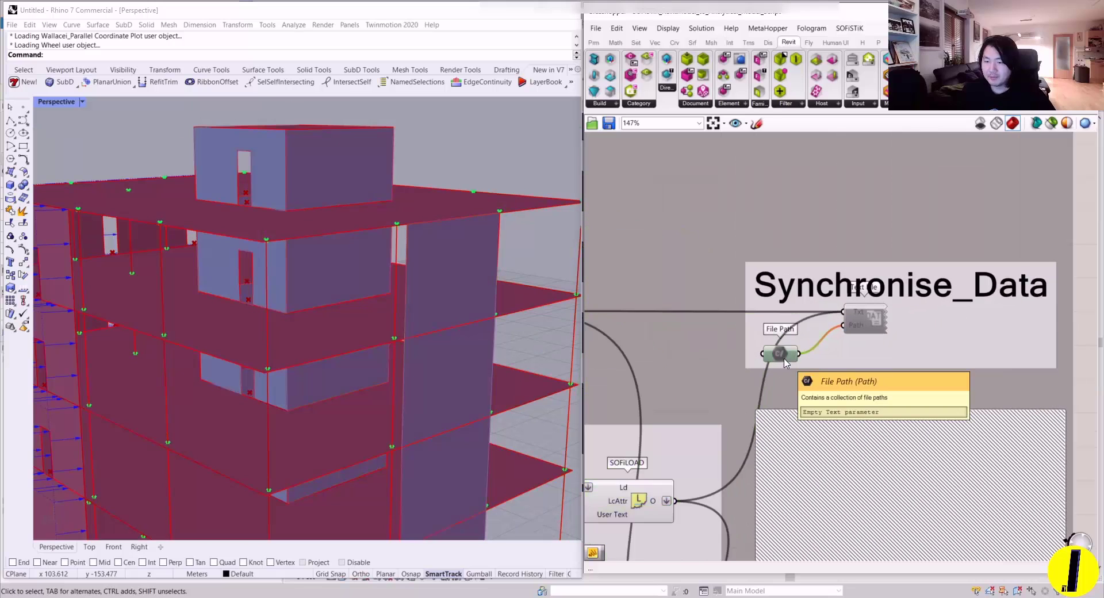
pyautogui.click(866, 322)
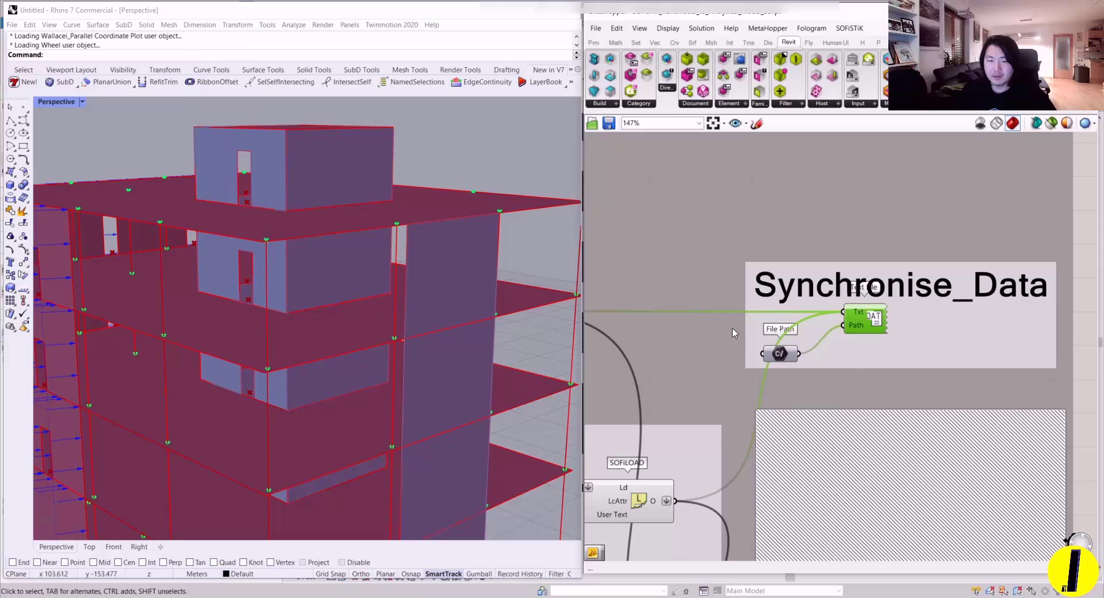
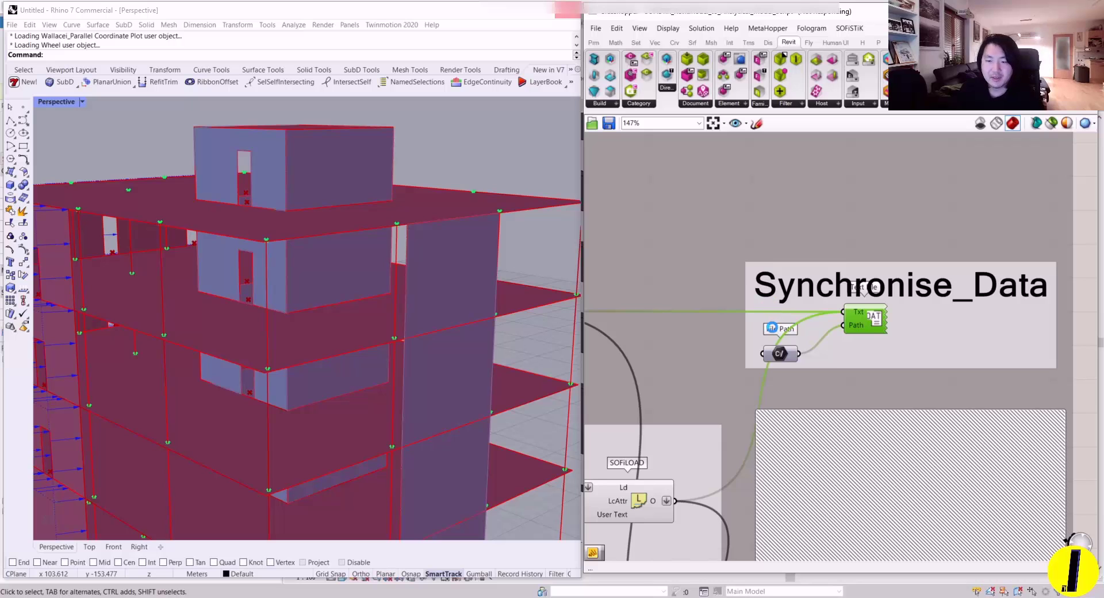
# - Inspect the assembled structural model with its wind loads from several sides, and review the AssembleModel, DeadLoad and Synchronise_Data groups
pyautogui.scroll(-3, 736, 322)
pyautogui.scroll(-4, 368, 294)
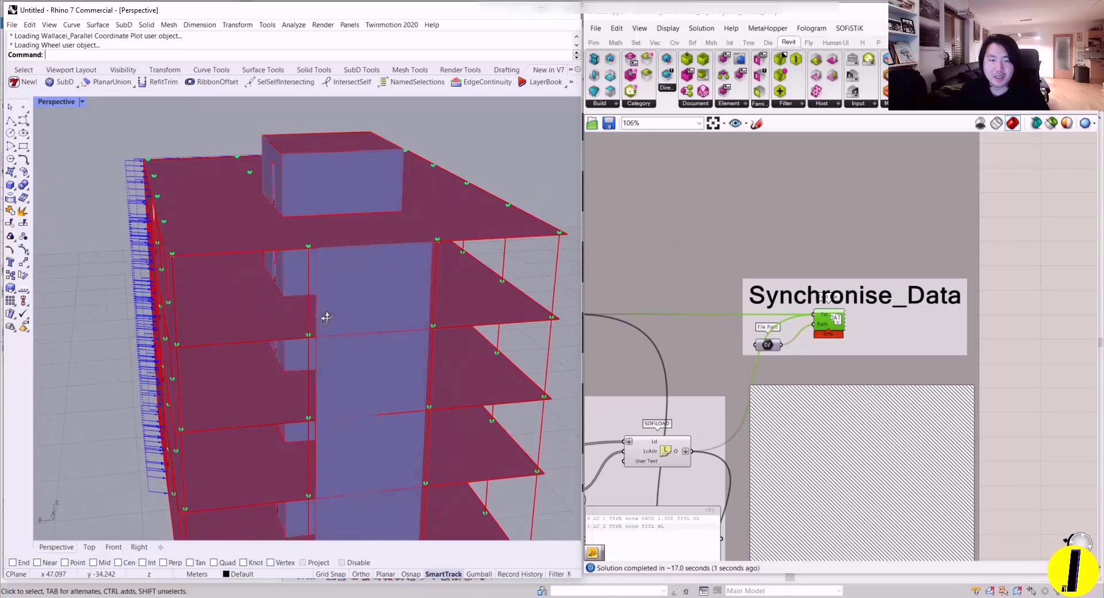
pyautogui.moveTo(368, 293)
pyautogui.mouseDown(button='right')
pyautogui.moveTo(333, 311)
pyautogui.moveTo(451, 264)
pyautogui.moveTo(490, 269)
pyautogui.moveTo(386, 290)
pyautogui.mouseUp(button='right')
pyautogui.scroll(-4, 892, 290)
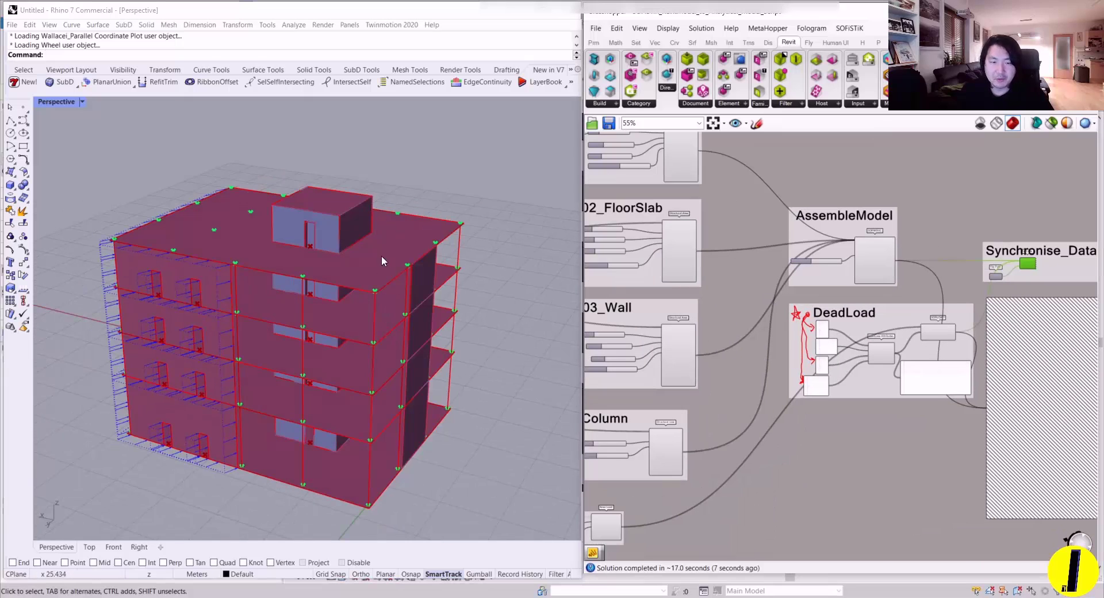
pyautogui.scroll(6, 407, 236)
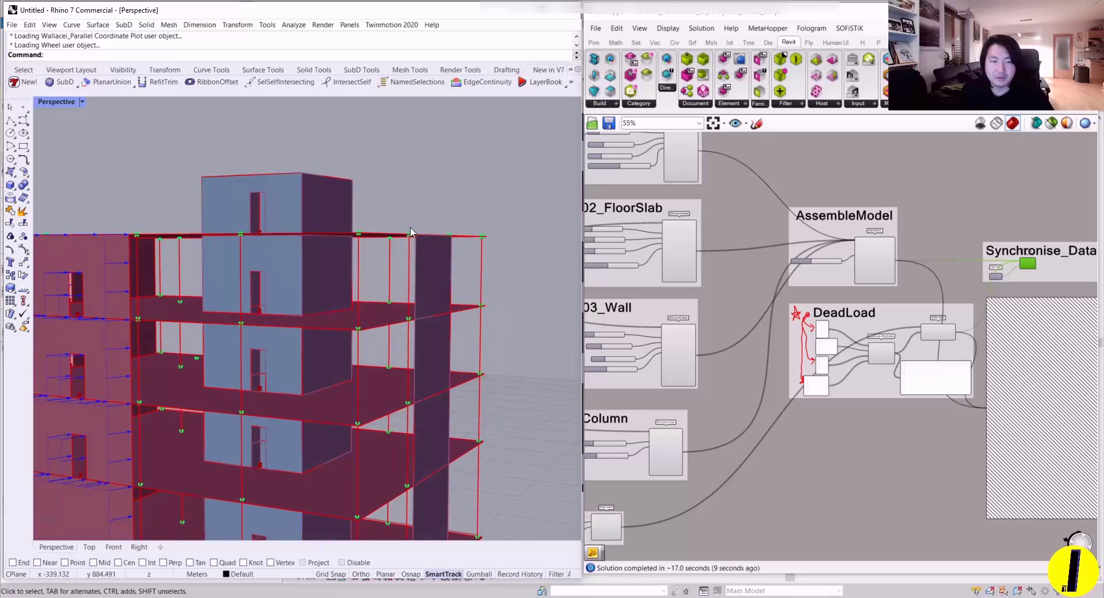
pyautogui.moveTo(411, 233); pyautogui.dragTo(259, 235, button='right')
pyautogui.moveTo(393, 256); pyautogui.dragTo(313, 251, button='right')
pyautogui.moveTo(942, 254); pyautogui.dragTo(764, 257, button='right')
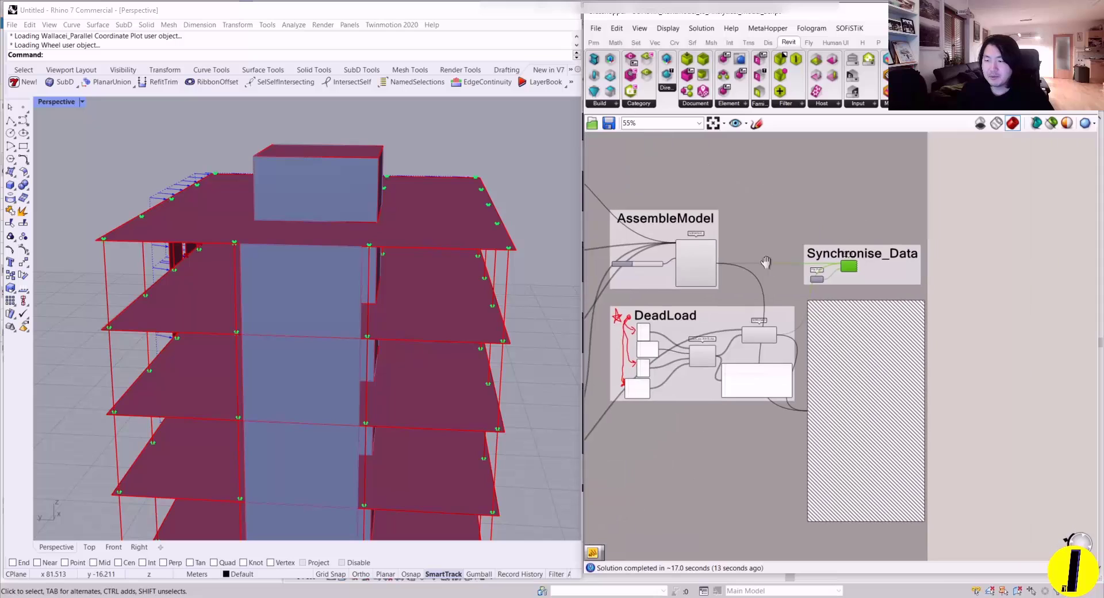
pyautogui.scroll(5, 855, 272)
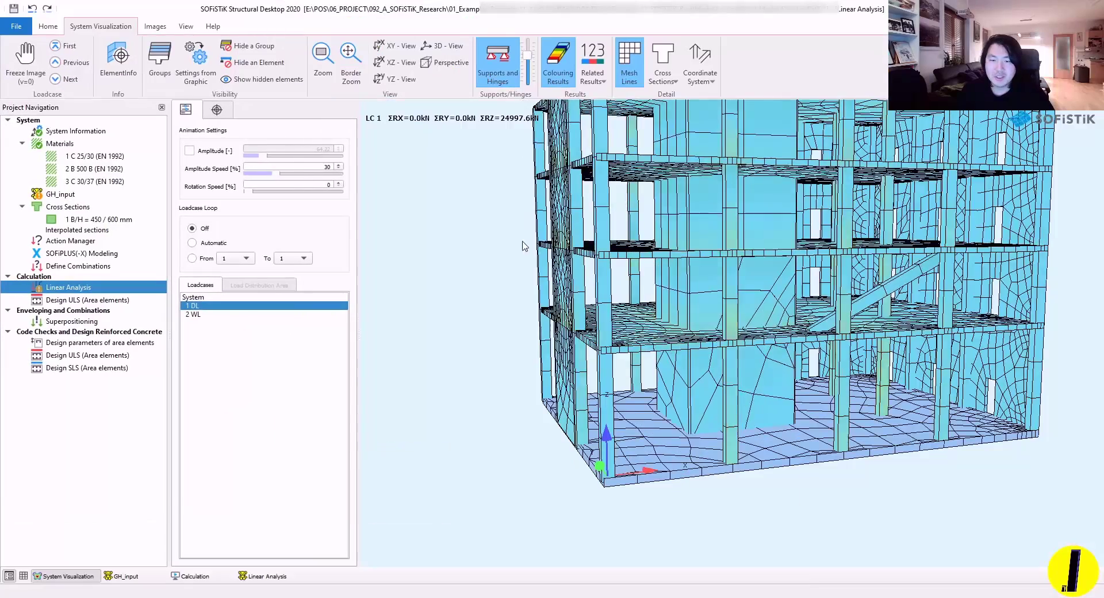
# - Switch to SOFiSTiK Structural Desktop and examine the meshed building's linear analysis results for load case 1 DL from all sides
pyautogui.moveTo(547, 262); pyautogui.dragTo(540, 402, button='middle')
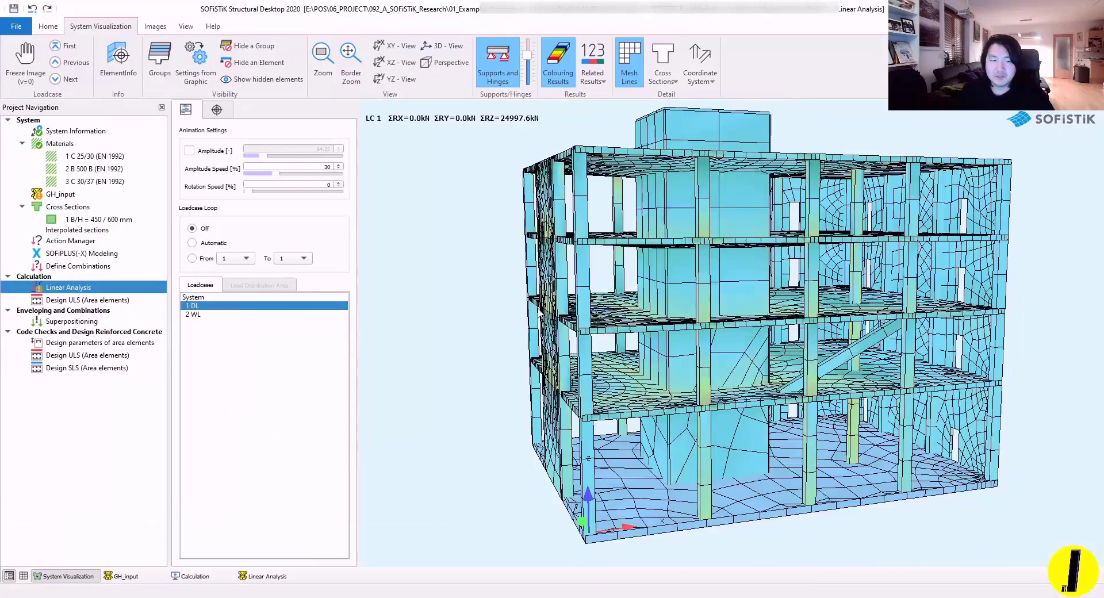
pyautogui.moveTo(540, 402); pyautogui.dragTo(701, 304)
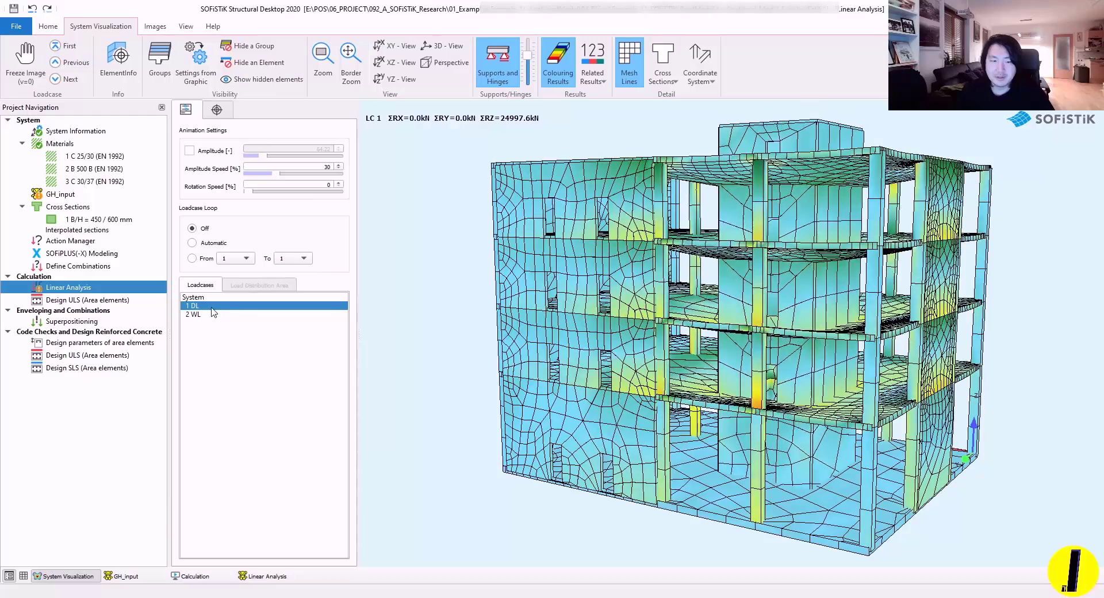
pyautogui.moveTo(821, 319); pyautogui.dragTo(559, 346)
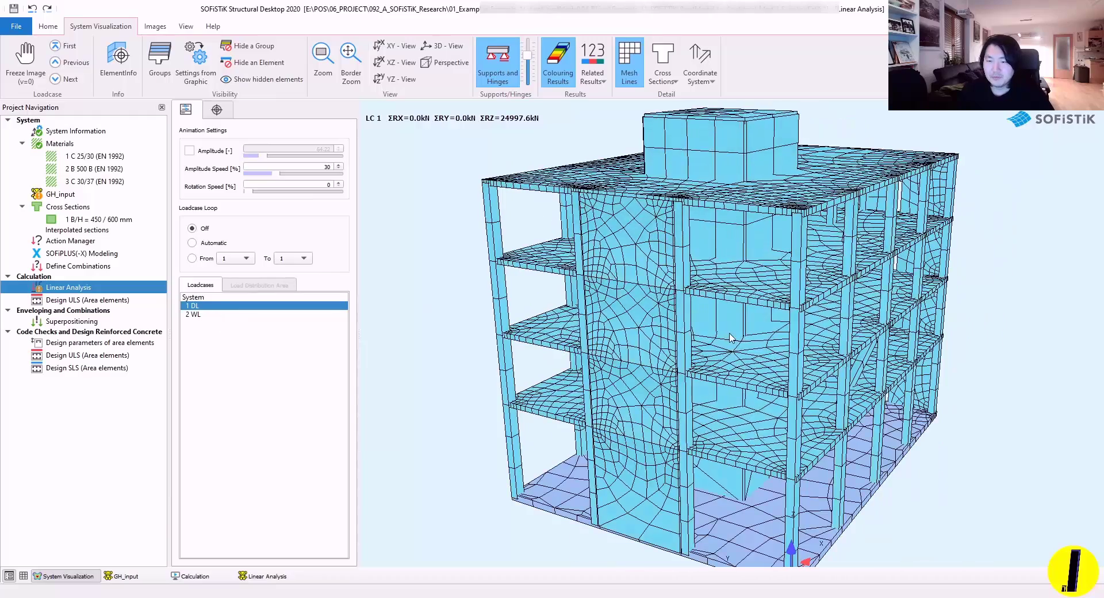
pyautogui.moveTo(729, 338); pyautogui.dragTo(851, 302)
pyautogui.moveTo(748, 314); pyautogui.dragTo(704, 266)
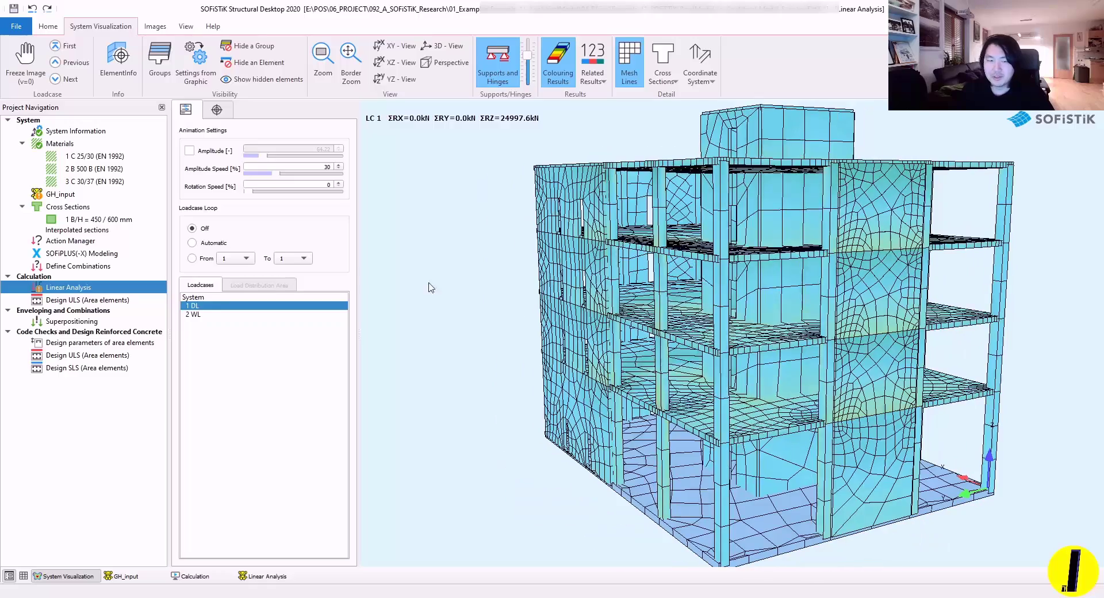
# - Display the linear analysis results for load case 2 WL and examine the wind-loaded walls from different sides
pyautogui.click(196, 315)
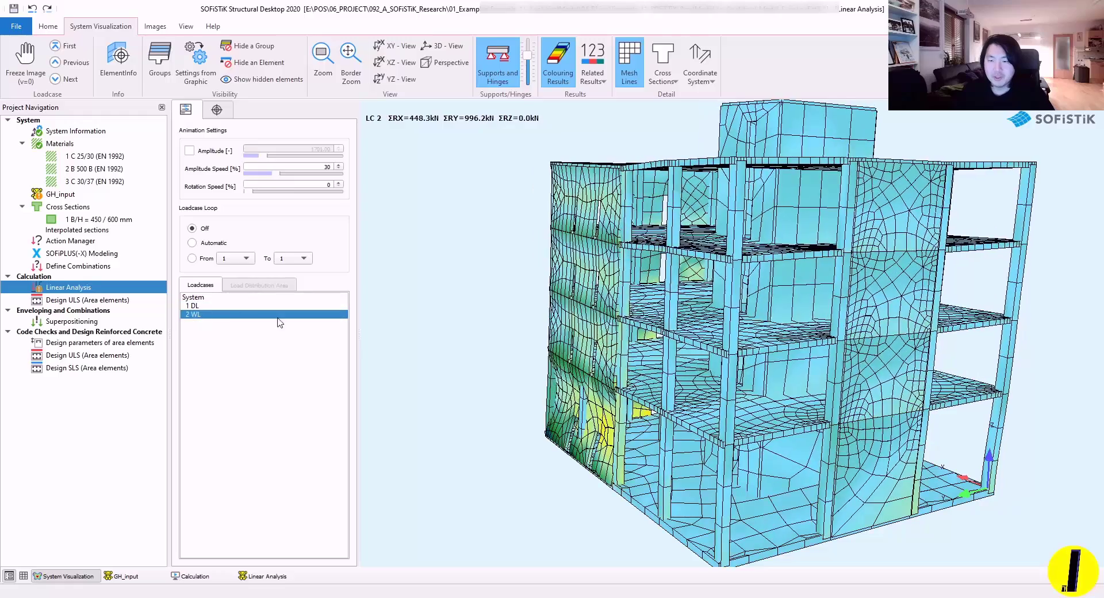
pyautogui.moveTo(600, 296); pyautogui.dragTo(747, 323)
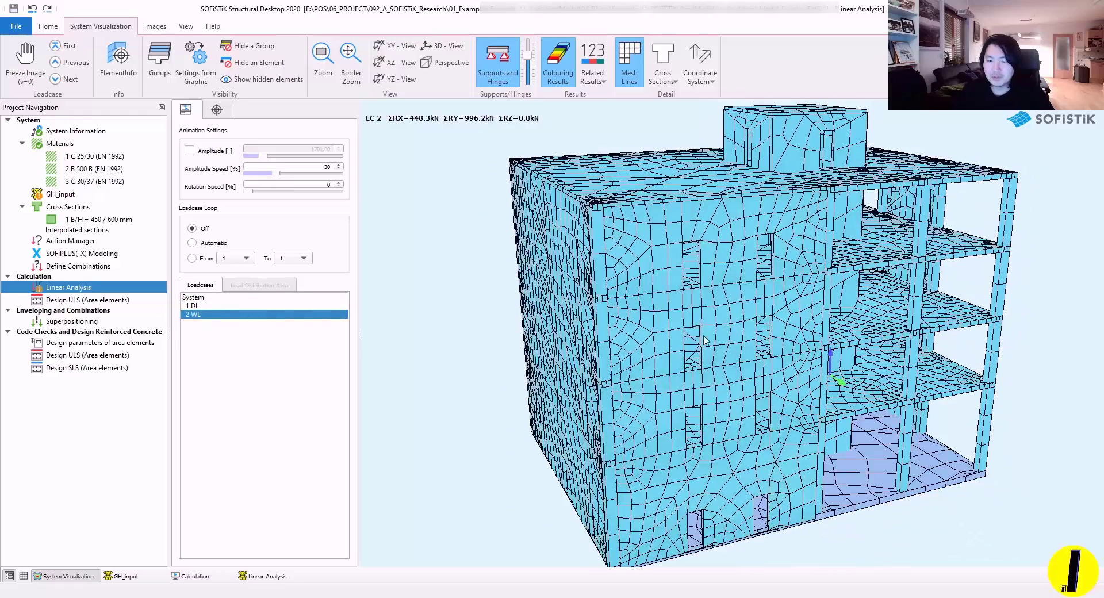
pyautogui.moveTo(559, 359); pyautogui.dragTo(648, 251)
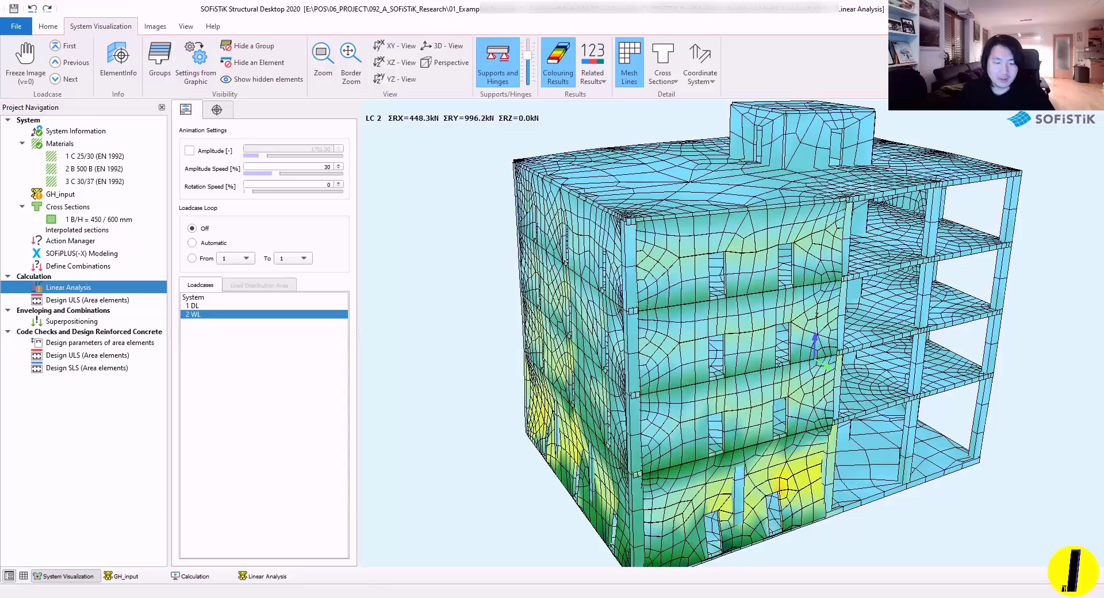
# - Switch back to Grasshopper and disable the DAT text file export component in the Synchronise_Data group
pyautogui.moveTo(267, 596)
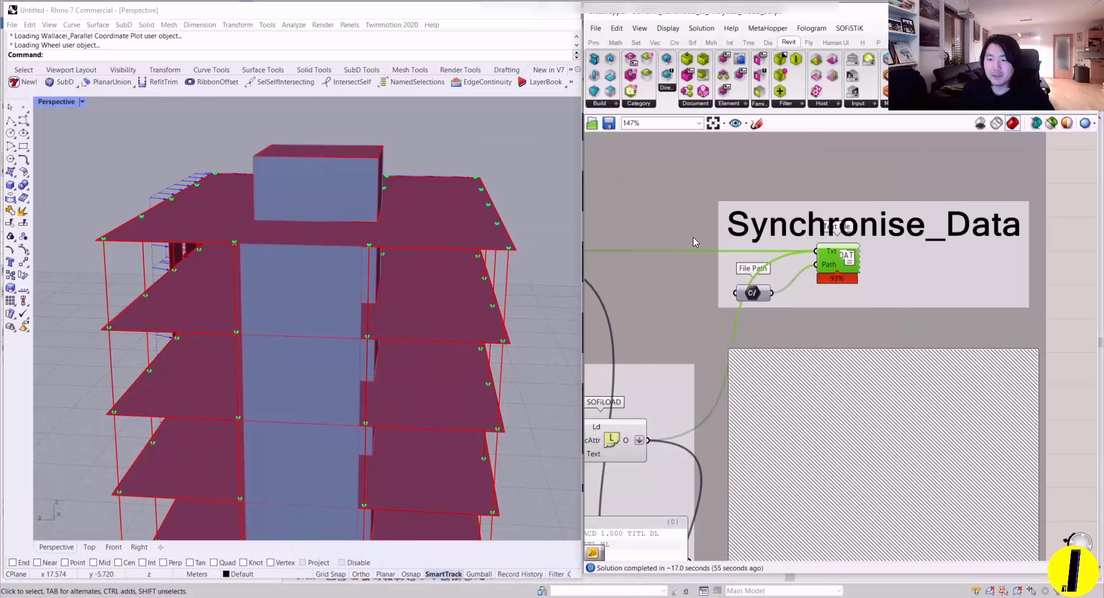
pyautogui.click(1071, 303)
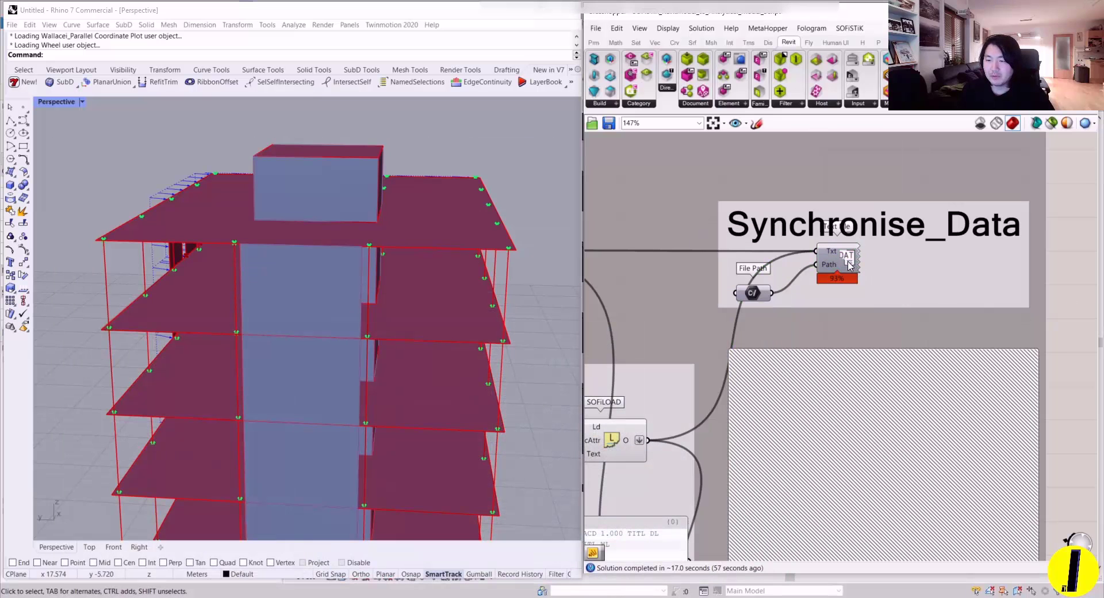
pyautogui.click(848, 265)
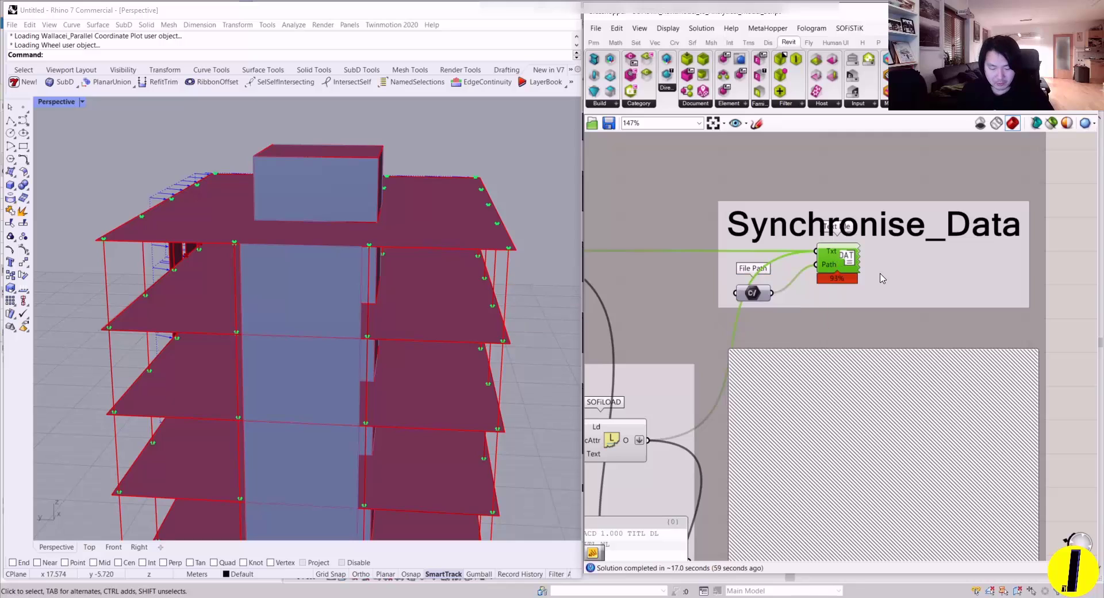
pyautogui.hotkey('ctrl', 'e')
pyautogui.moveTo(844, 259); pyautogui.dragTo(842, 278)
pyautogui.scroll(1, 830, 278)
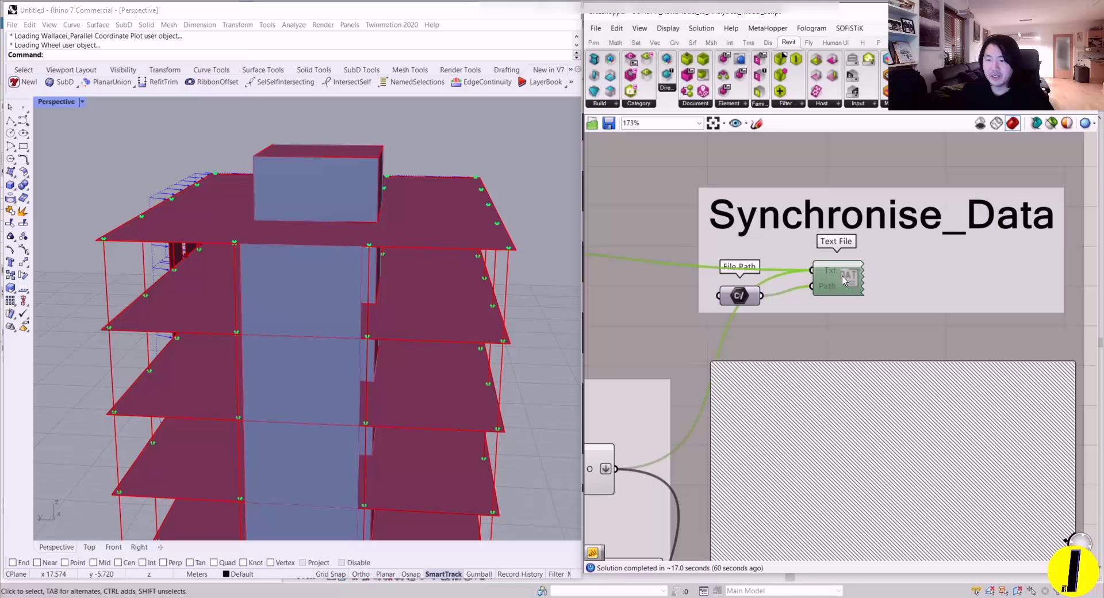
# - Disable all structural definition groups from Global_Settings to Support_Positions, including AssembleModel, DeadLoad and Synchronise_Data
pyautogui.scroll(-4, 836, 322)
pyautogui.scroll(2, 834, 344)
pyautogui.click(835, 342)
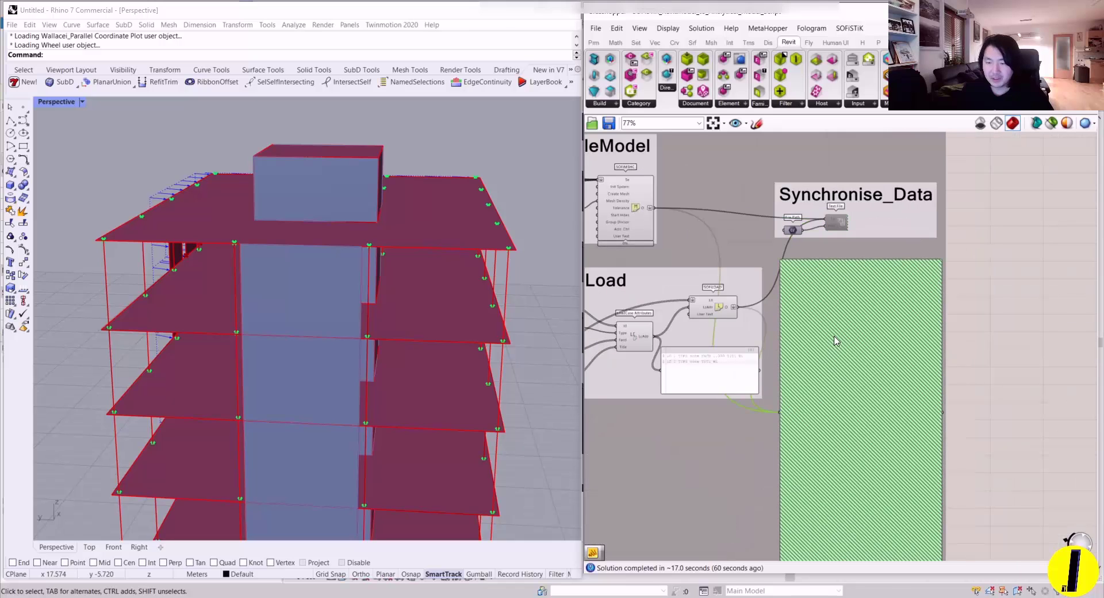
pyautogui.scroll(-6, 924, 288)
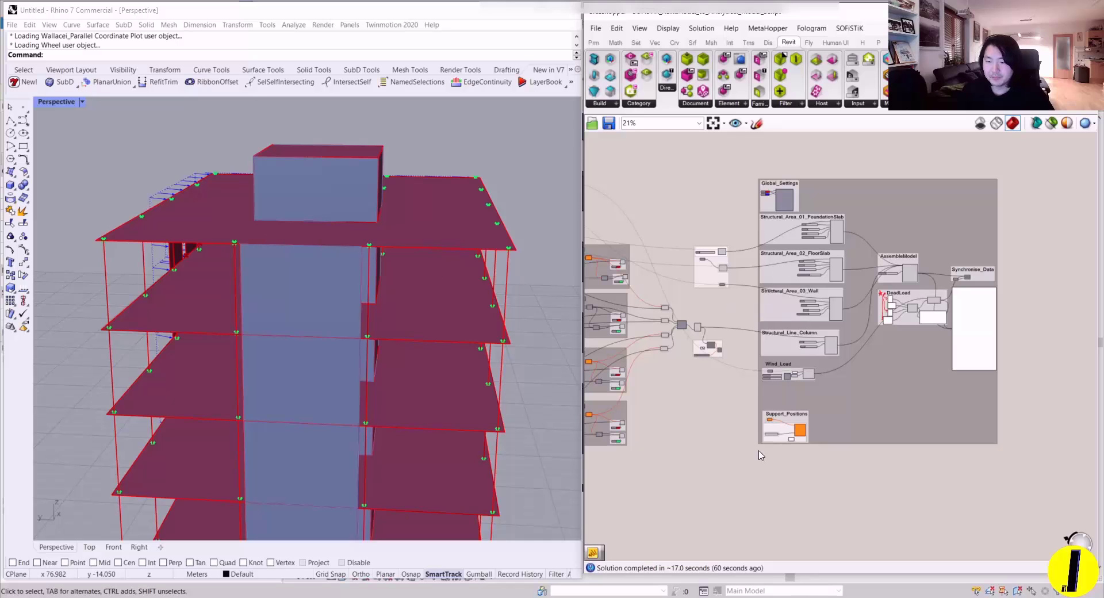
pyautogui.moveTo(761, 453); pyautogui.dragTo(1038, 159)
pyautogui.rightClick(1030, 157)
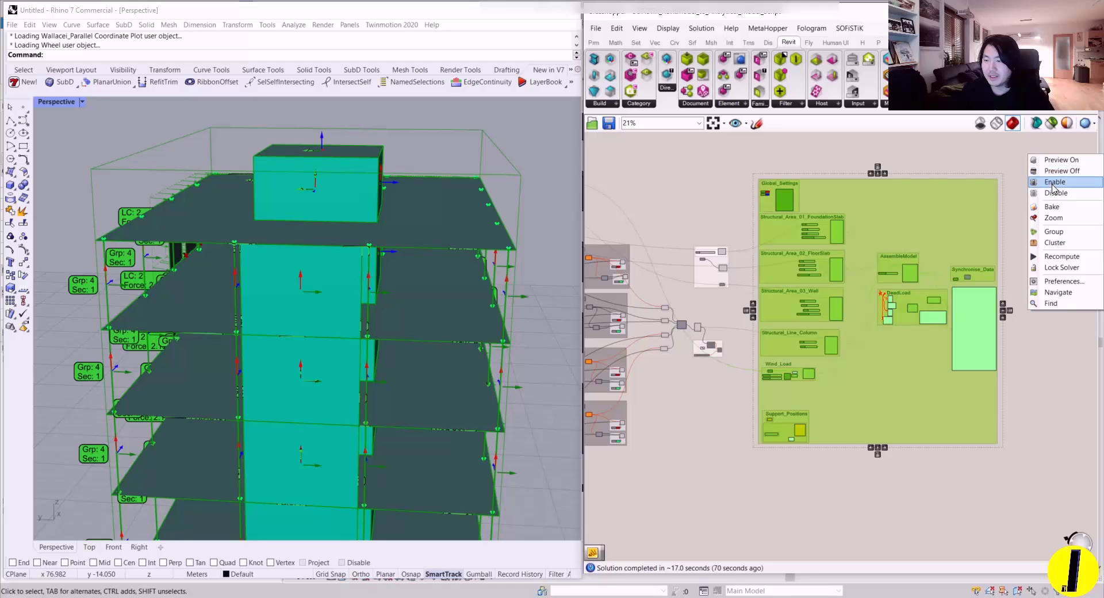
pyautogui.click(1057, 194)
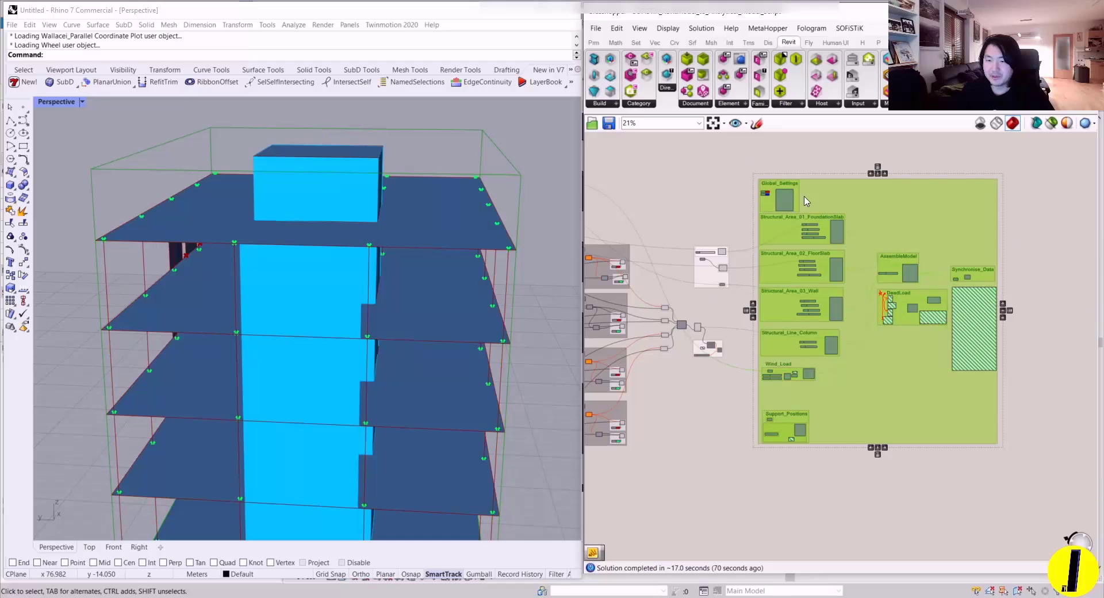
pyautogui.click(855, 156)
# - Examine the remaining slab, wall and column geometry of the whole building in the Rhino Perspective viewport
pyautogui.scroll(5, 808, 196)
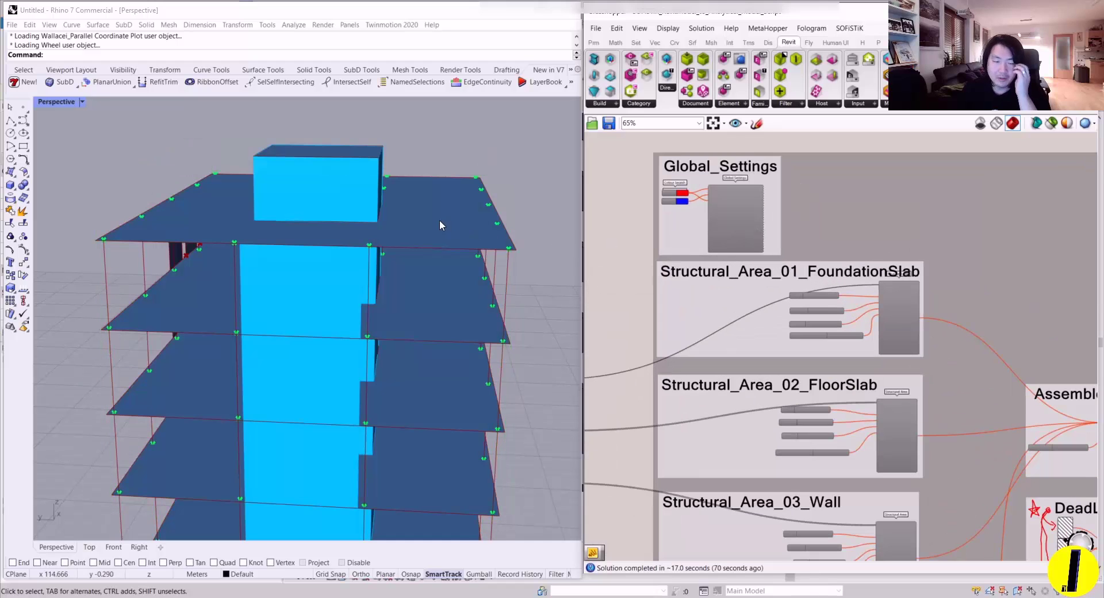
pyautogui.click(467, 167)
pyautogui.scroll(-10, 461, 195)
pyautogui.moveTo(461, 196); pyautogui.dragTo(434, 230, button='right')
pyautogui.scroll(6, 427, 272)
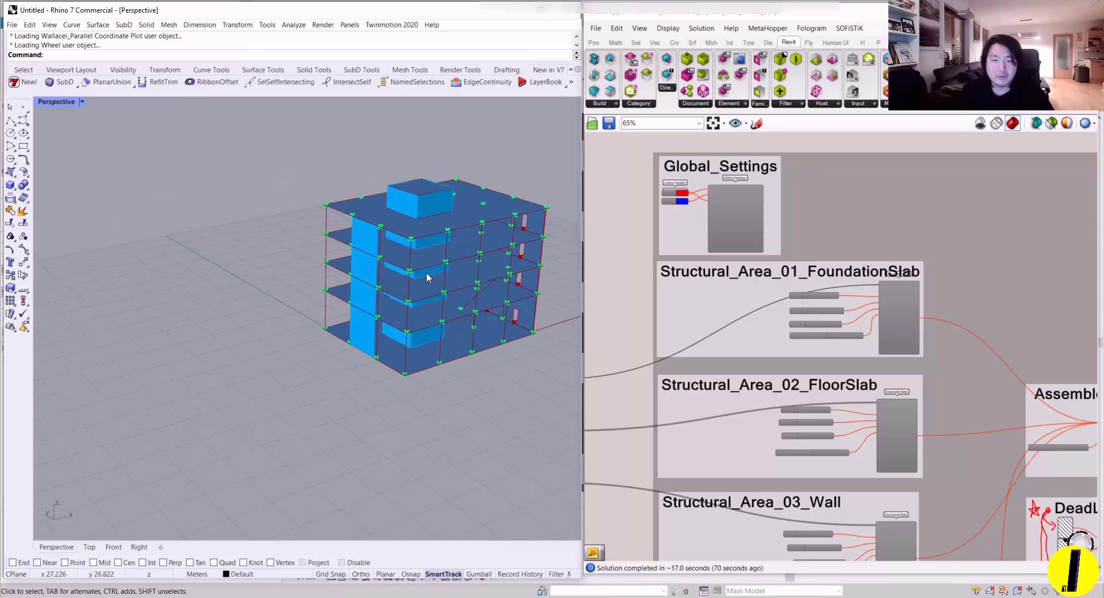
pyautogui.moveTo(426, 272); pyautogui.dragTo(362, 231, button='right')
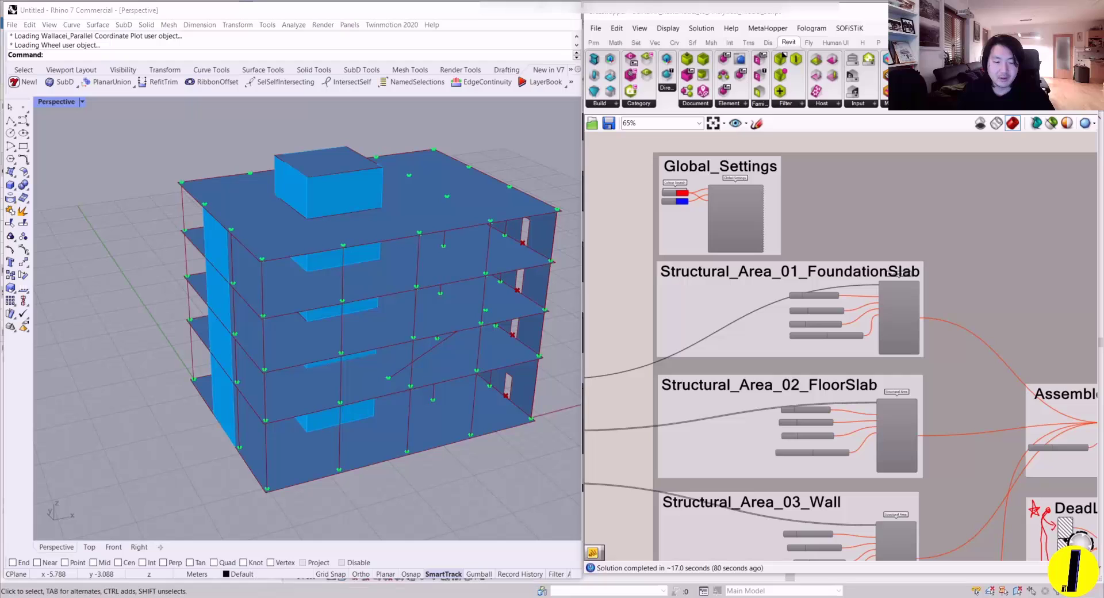
pyautogui.click(230, 549)
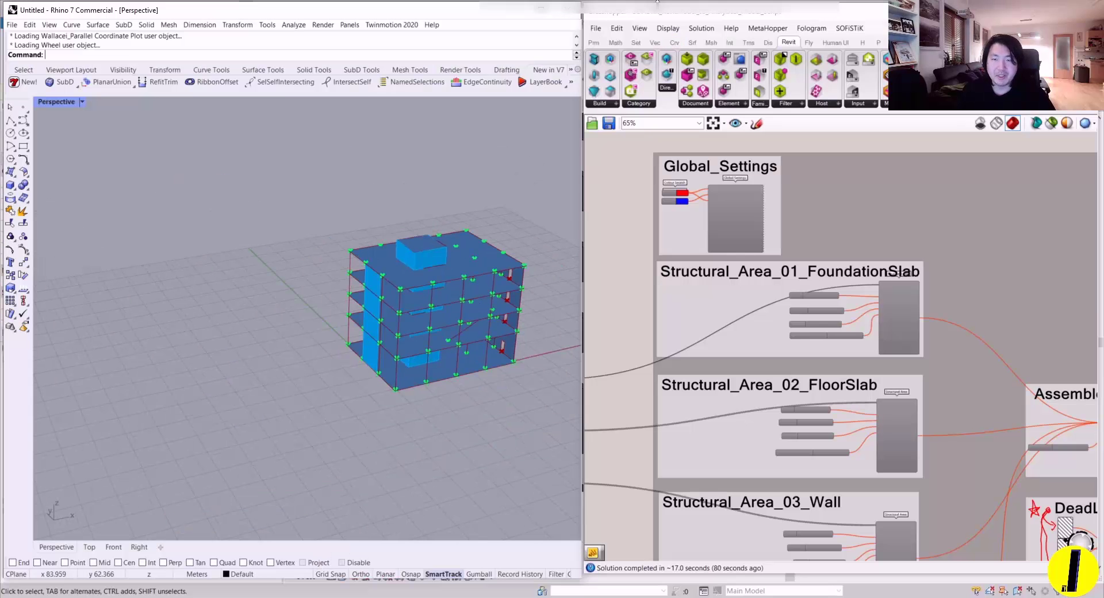
# - Switch to Revit's 3D view, clear the column selection and copy the right Level 4 door opening between the two existing openings
pyautogui.click(525, 12)
pyautogui.moveTo(464, 213); pyautogui.dragTo(519, 263, button='middle')
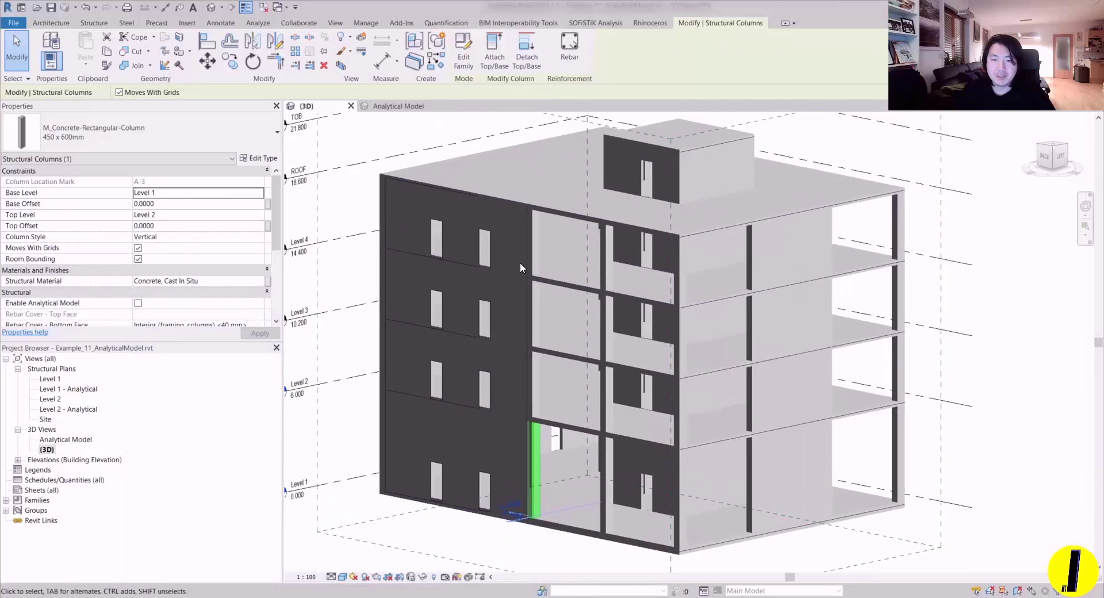
pyautogui.press('Escape')
pyautogui.scroll(5, 506, 256)
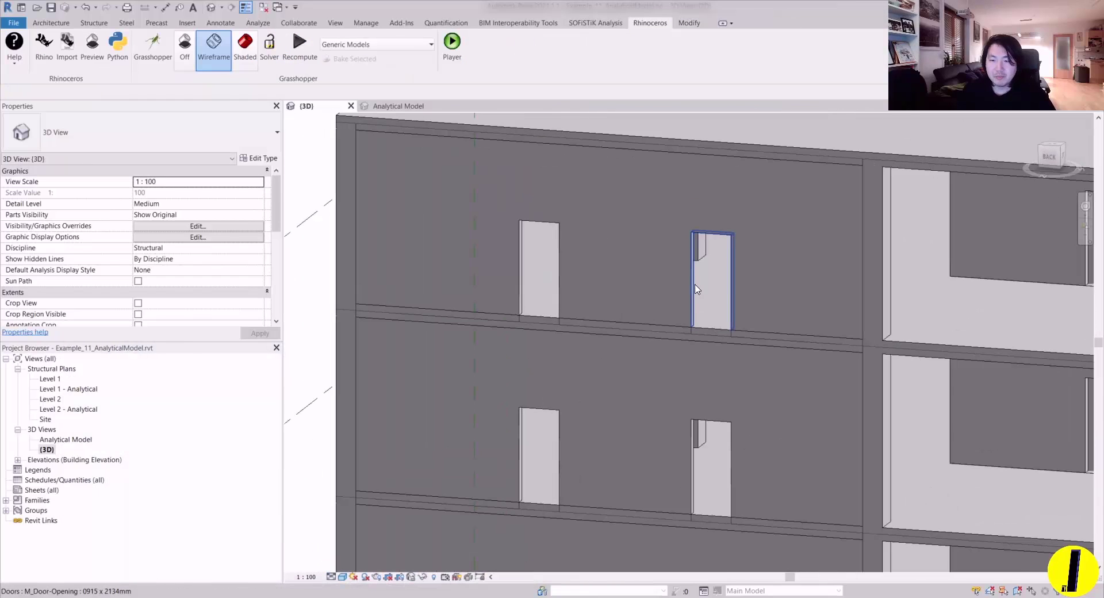
pyautogui.click(696, 290)
pyautogui.press('c')
pyautogui.press('o')
pyautogui.click(707, 270)
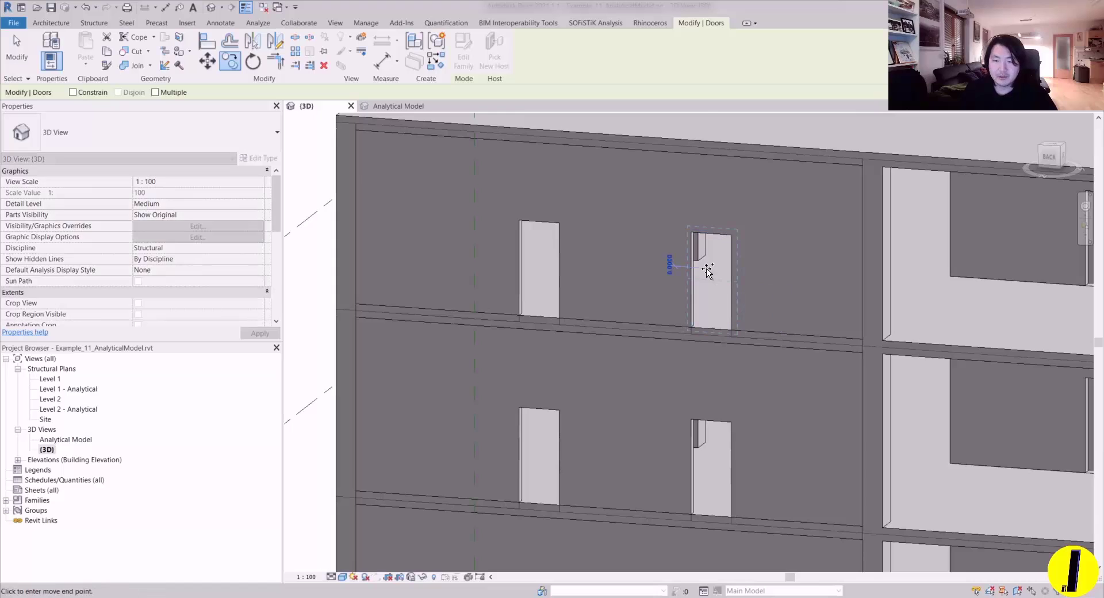
pyautogui.press('shift')
pyautogui.click(647, 217)
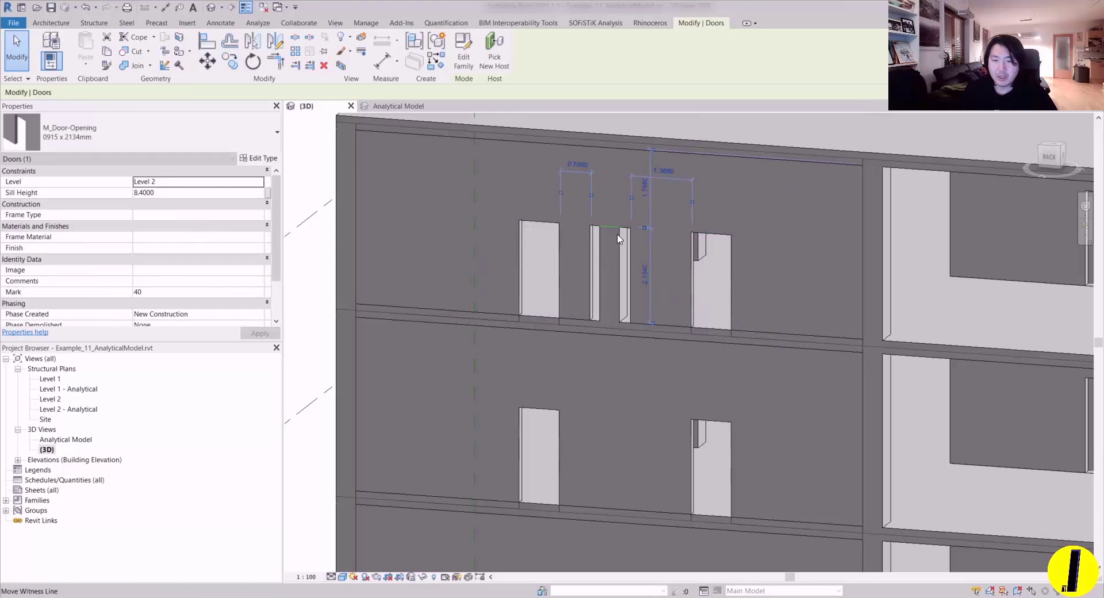
pyautogui.press('Escape')
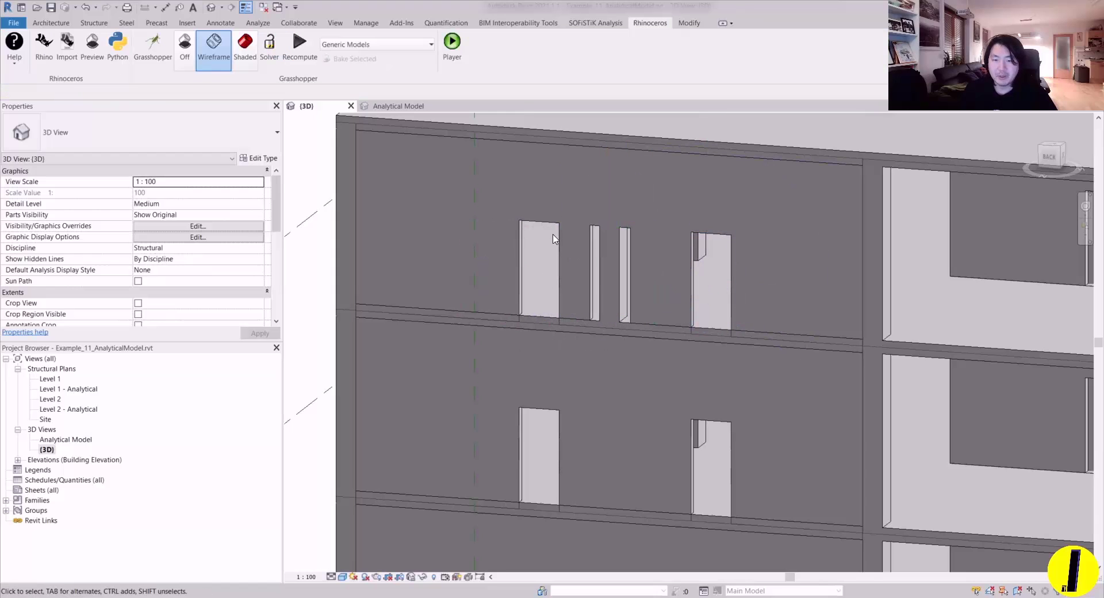
# - Move the copied Level 4 door opening to the wall section between the original right opening and the open bays
pyautogui.click(628, 247)
pyautogui.scroll(-2, 629, 249)
pyautogui.press('m')
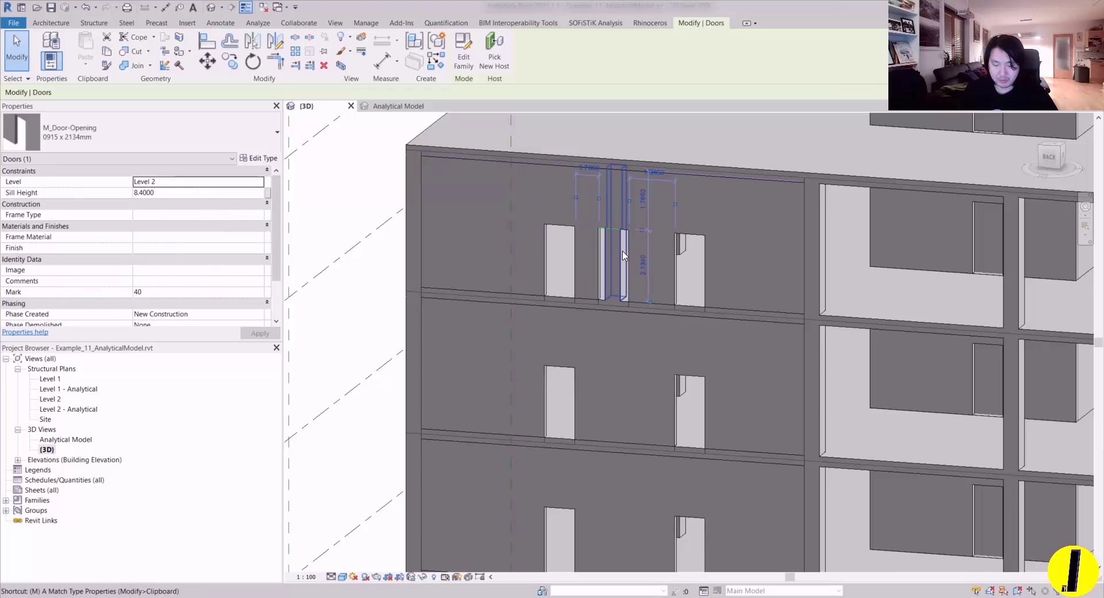
pyautogui.press('v')
pyautogui.click(621, 251)
pyautogui.click(759, 256)
pyautogui.press('Escape')
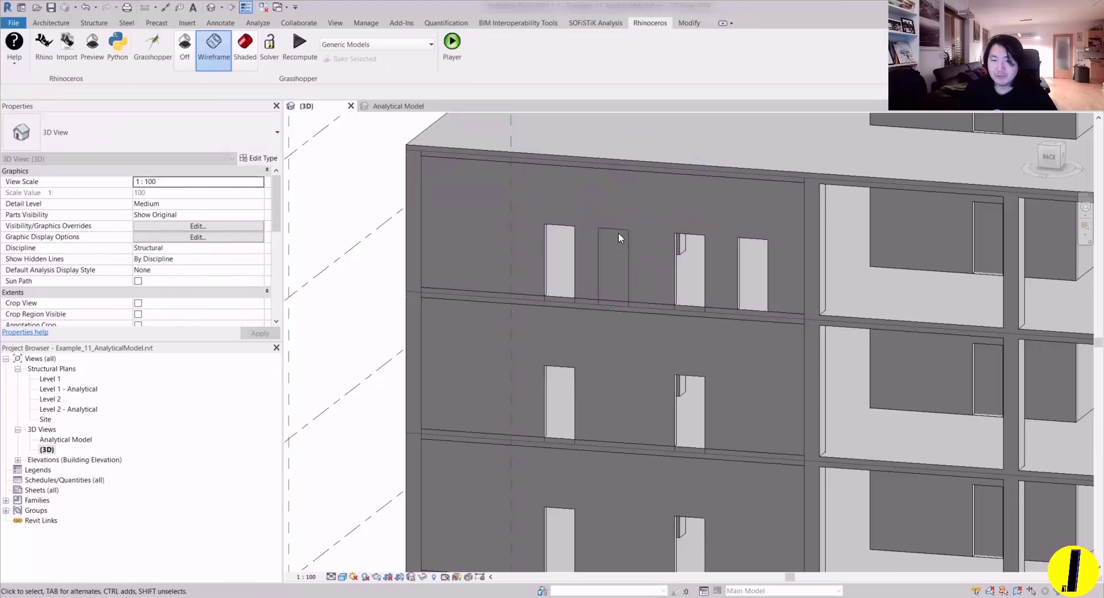
# - Nudge the middle Level 4 door opening a few increments toward the left opening
pyautogui.scroll(2, 625, 230)
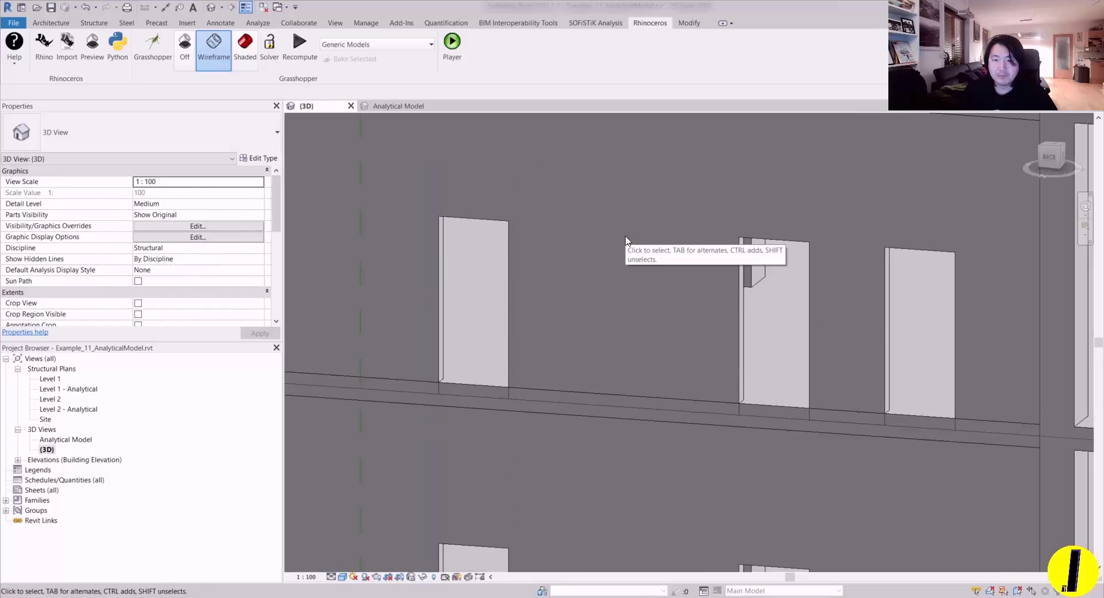
pyautogui.scroll(-4, 633, 238)
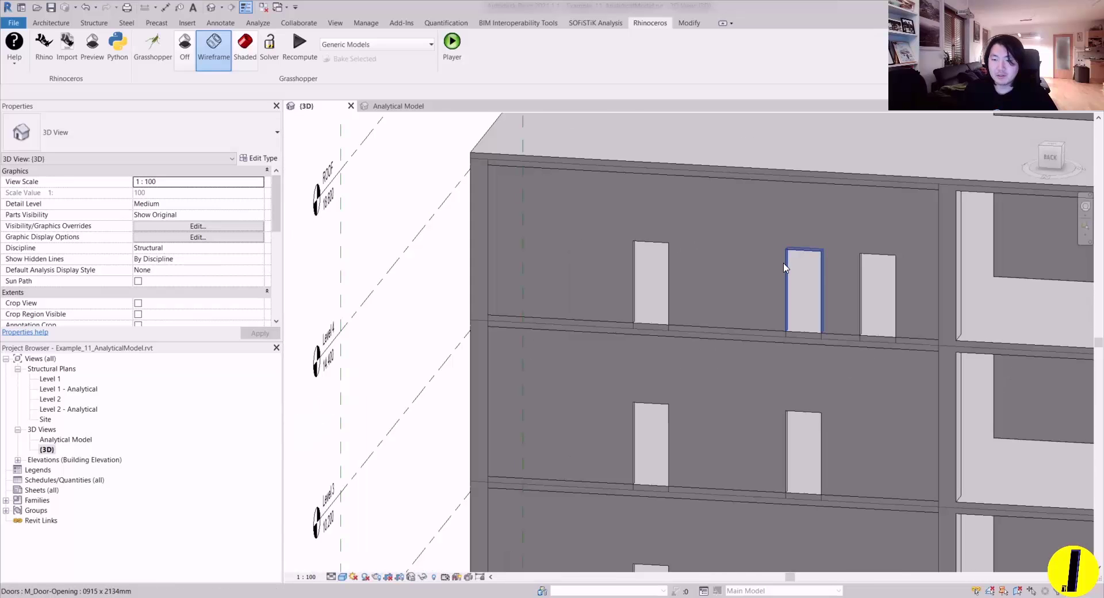
pyautogui.click(784, 263)
pyautogui.press('Left')
pyautogui.press('Left')
pyautogui.press('Left')
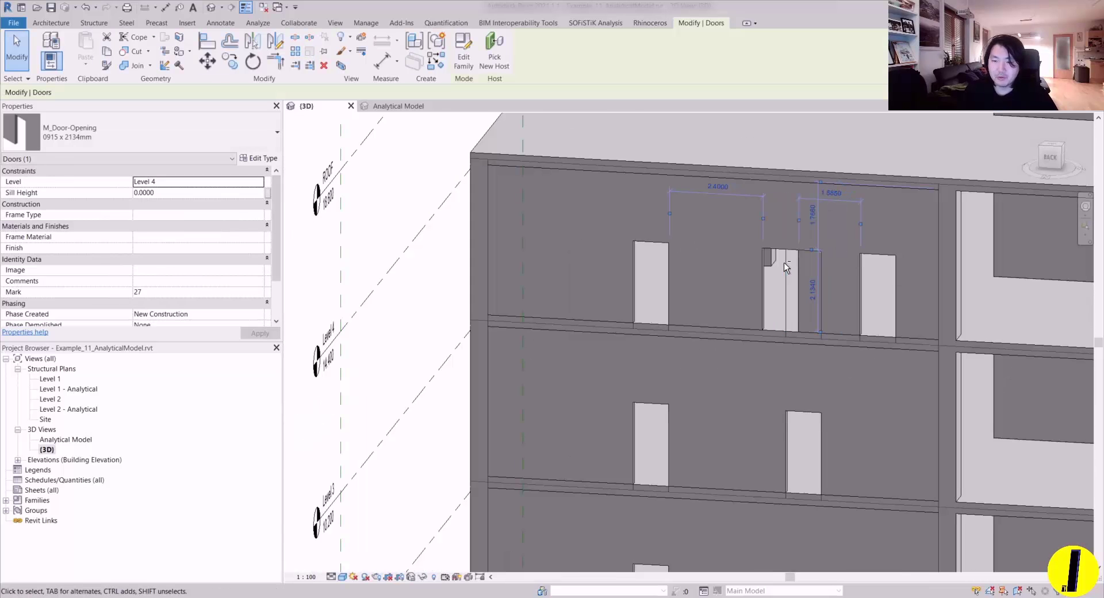
pyautogui.press('Escape')
pyautogui.click(637, 276)
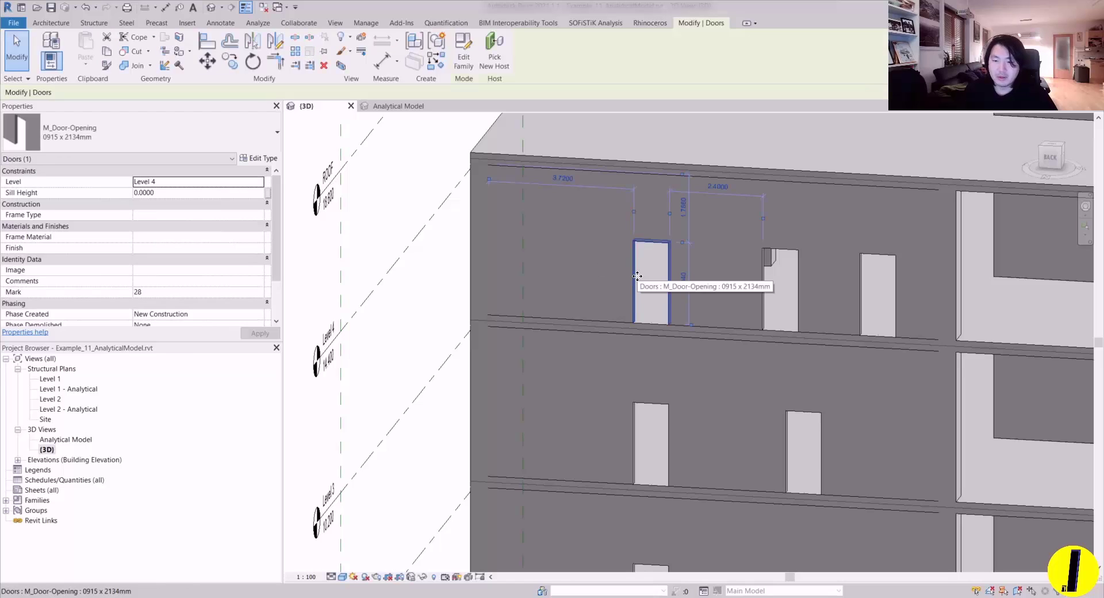
pyautogui.press('Escape')
# - Copy the left Level 3 door opening toward the wall's outer left edge
pyautogui.moveTo(667, 424); pyautogui.dragTo(651, 350, button='middle')
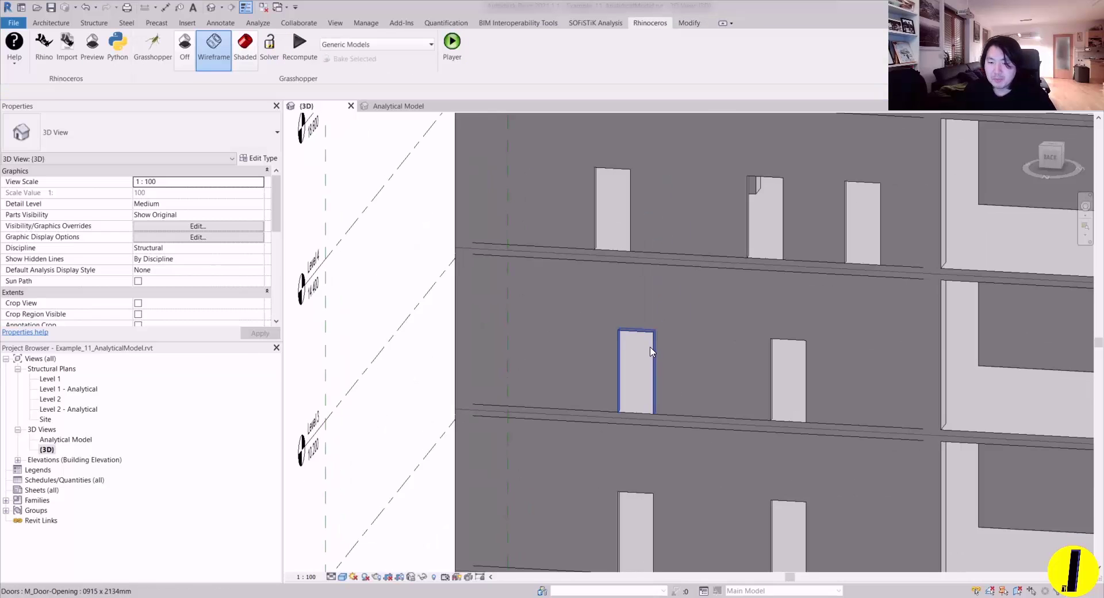
pyautogui.click(651, 352)
pyautogui.press('c')
pyautogui.press('o')
pyautogui.click(655, 315)
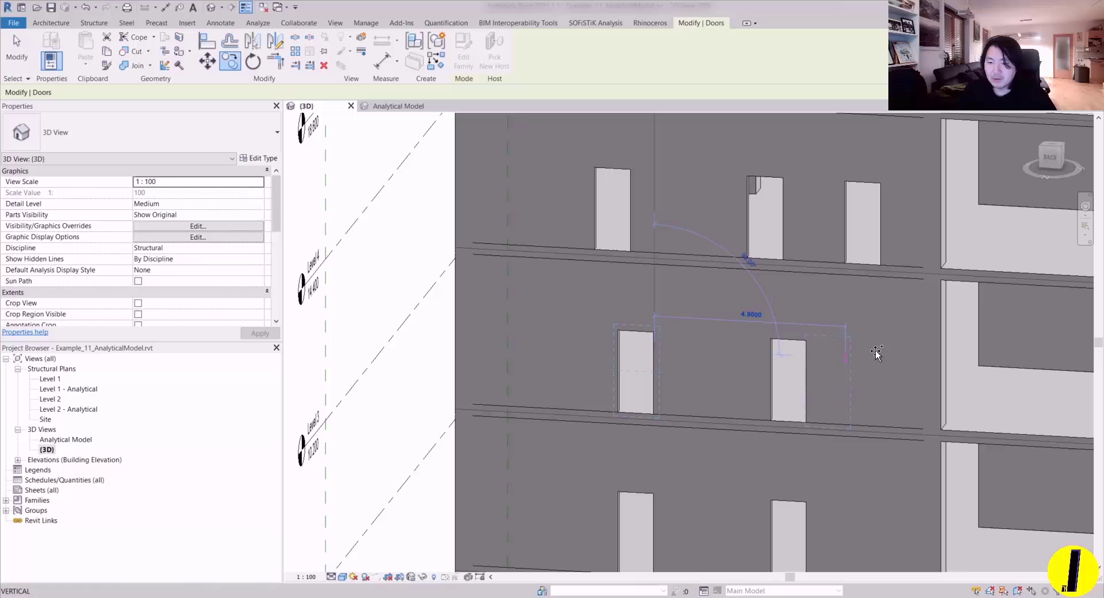
pyautogui.click(589, 328)
pyautogui.press('Escape')
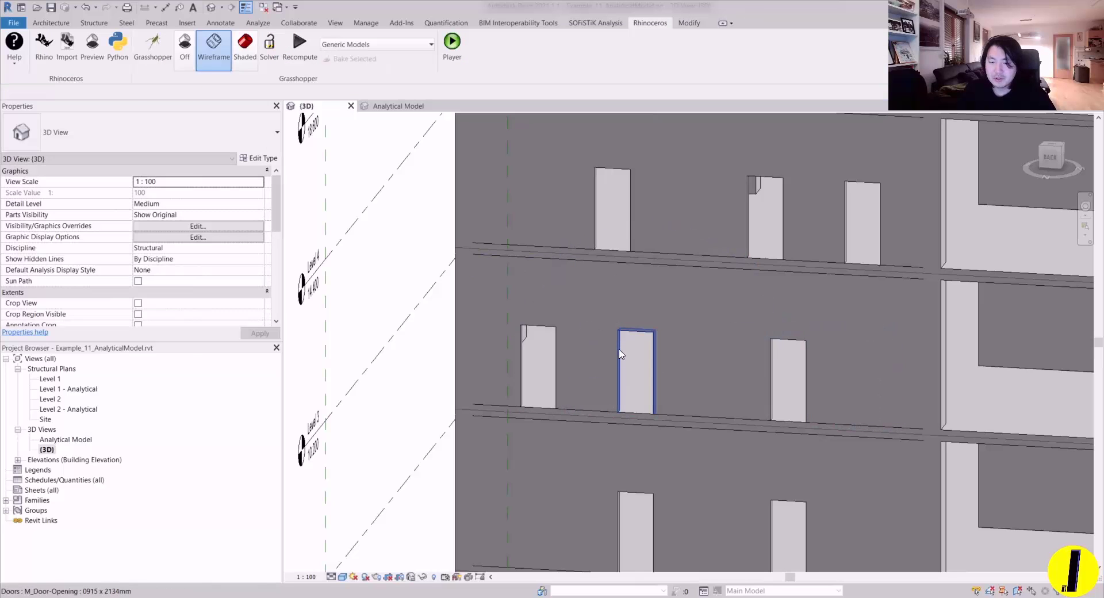
# - Nudge the original left Level 3 opening and both Level 2 door openings toward the wall's outer left edge
pyautogui.click(621, 354)
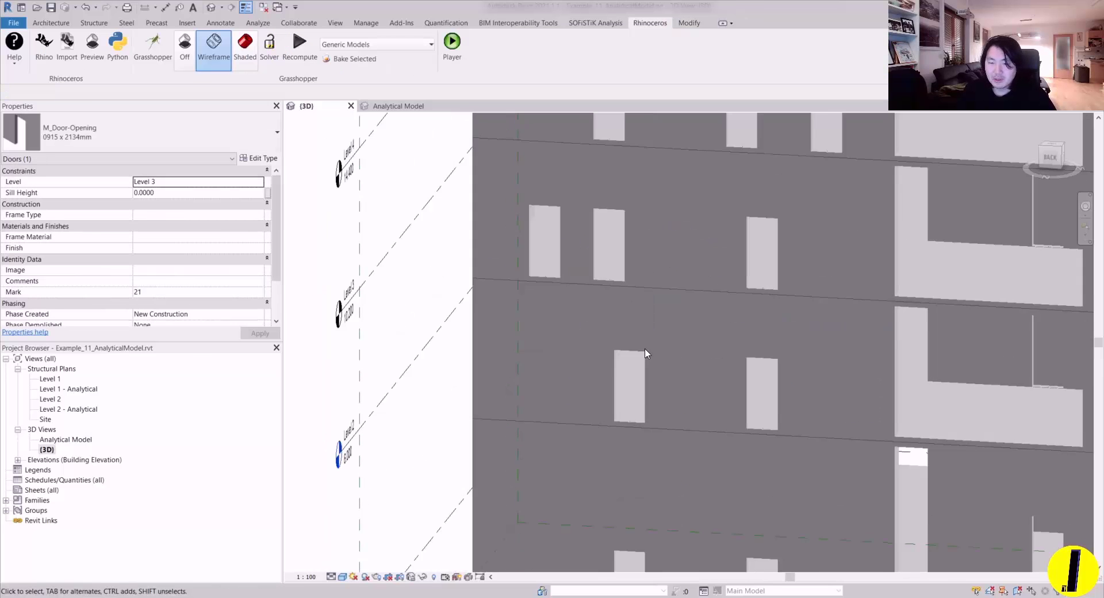
pyautogui.moveTo(645, 349); pyautogui.dragTo(645, 333, button='middle')
pyautogui.click(648, 363)
pyautogui.press('Left')
pyautogui.click(719, 353)
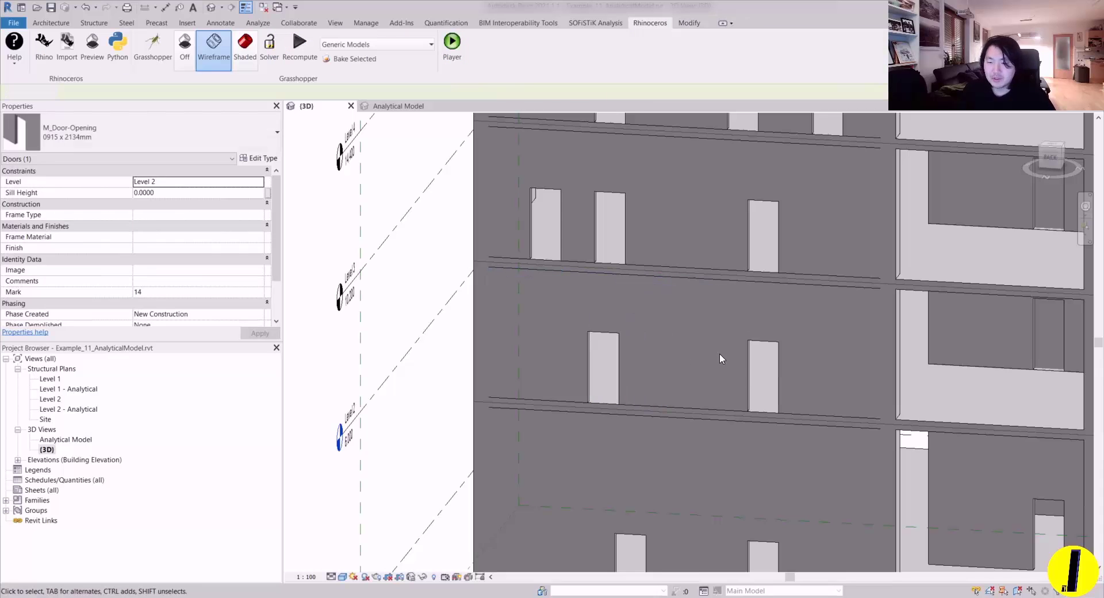
pyautogui.click(742, 359)
pyautogui.press('Left')
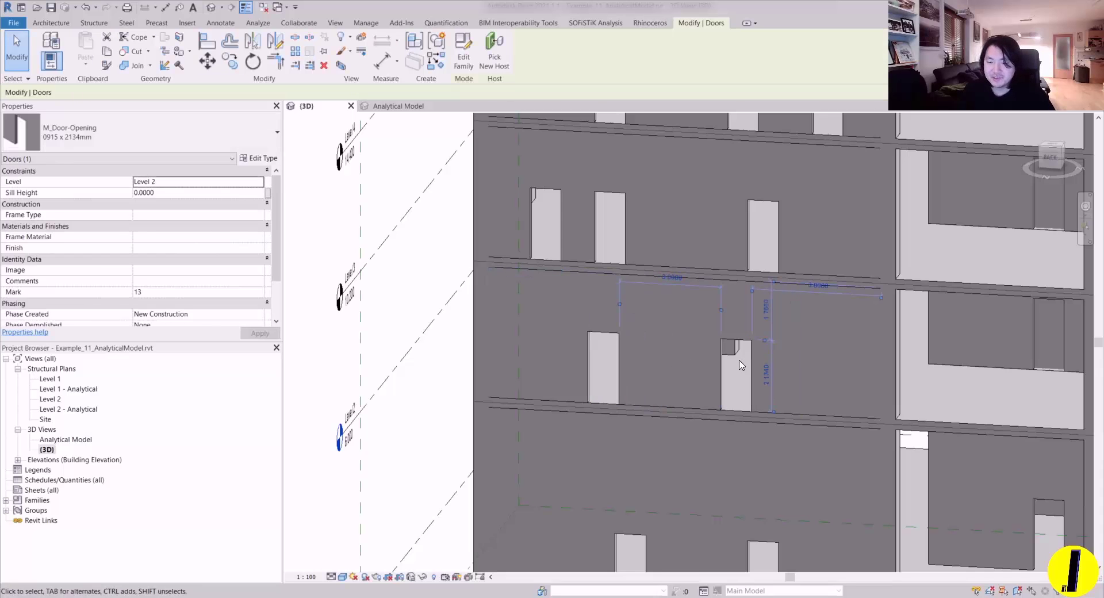
pyautogui.press('Escape')
# - Copy the left Level 1 door opening toward the wall's outer left edge
pyautogui.moveTo(698, 371); pyautogui.dragTo(686, 299, button='middle')
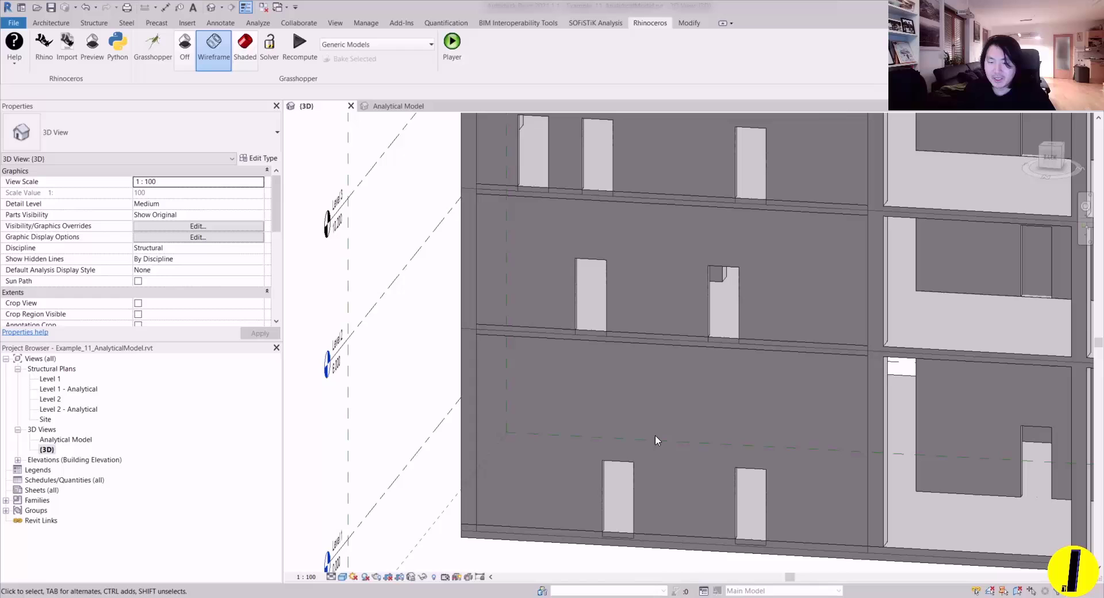
pyautogui.click(633, 475)
pyautogui.press('m')
pyautogui.press('v')
pyautogui.click(634, 463)
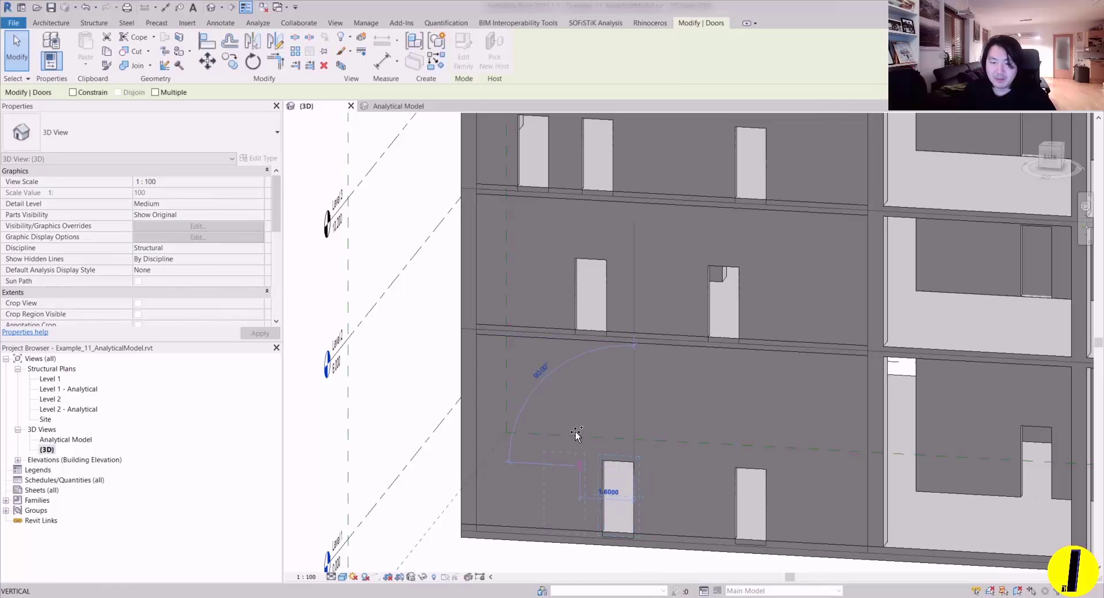
pyautogui.click(560, 436)
pyautogui.press('Escape')
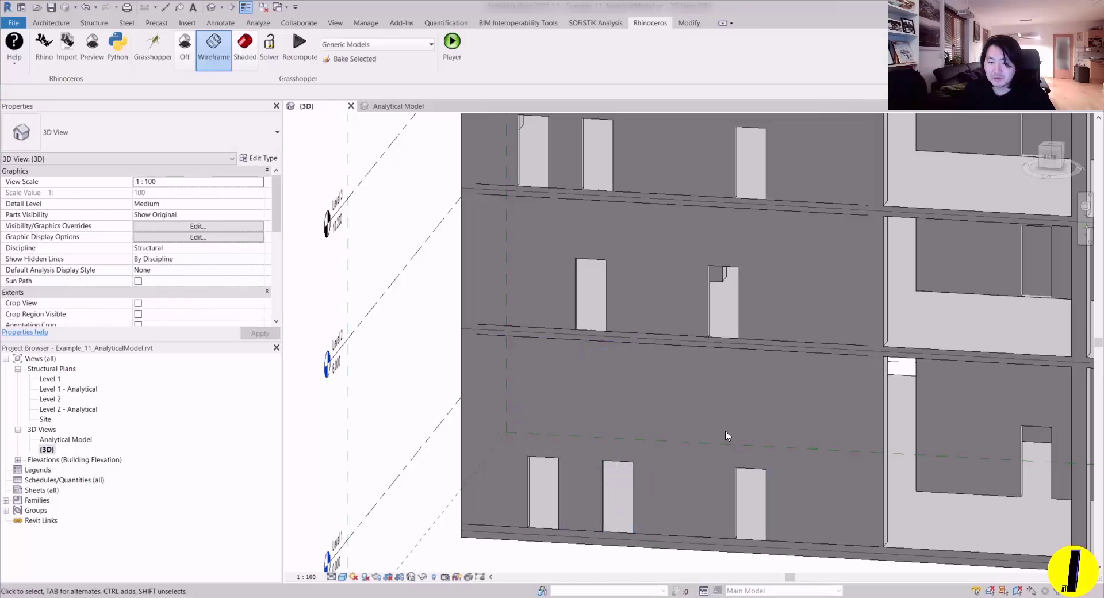
# - Nudge the middle Level 1 door opening toward the wall's right-hand opening
pyautogui.keyDown('shift'); pyautogui.moveTo(726, 436); pyautogui.dragTo(655, 469, button='middle'); pyautogui.keyUp('shift')
pyautogui.click(658, 472)
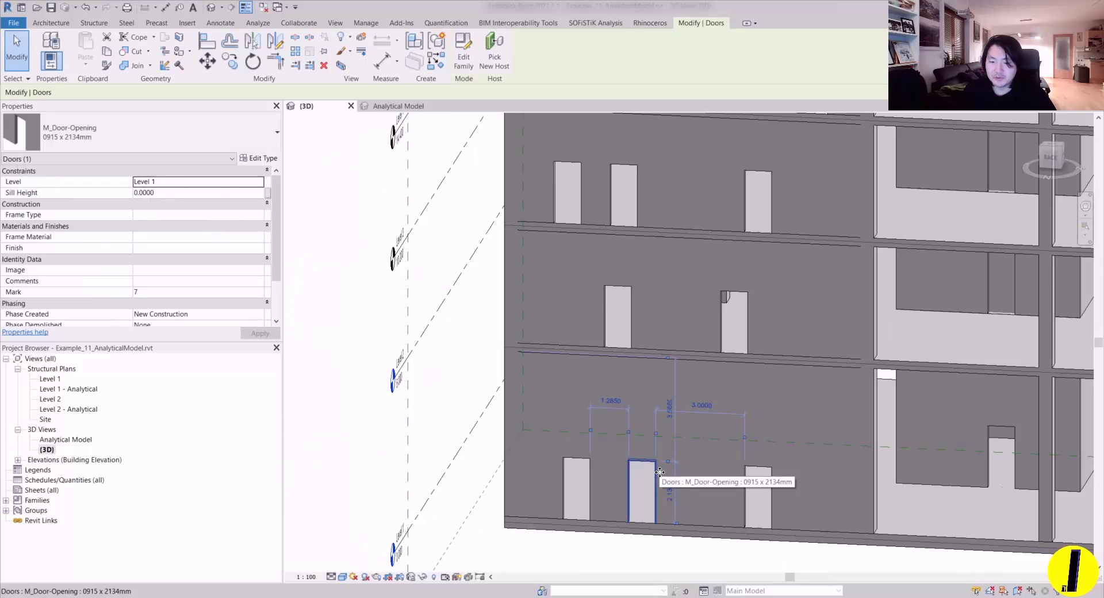
pyautogui.press('Escape')
# - Nudge the middle Level 3 door opening on the adjacent three-opening side wall toward the right opening
pyautogui.keyDown('shift'); pyautogui.moveTo(813, 379); pyautogui.dragTo(667, 297, button='middle'); pyautogui.keyUp('shift')
pyautogui.click(662, 296)
pyautogui.press('Escape')
pyautogui.scroll(3, 652, 338)
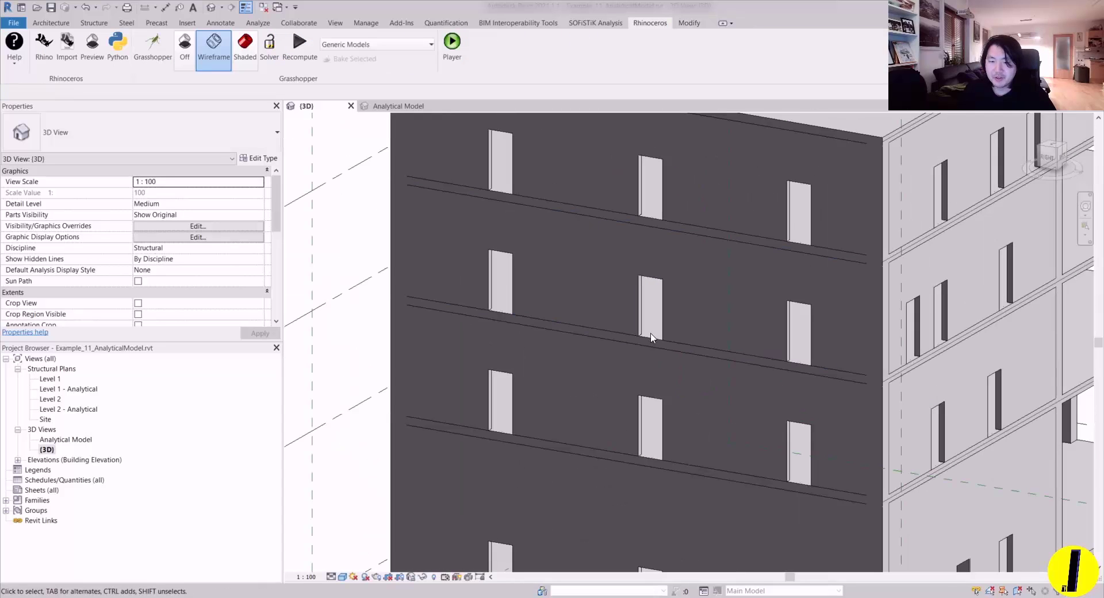
pyautogui.click(652, 337)
pyautogui.press('Escape')
pyautogui.click(647, 310)
pyautogui.keyDown('shift'); pyautogui.moveTo(647, 313); pyautogui.dragTo(739, 361, button='middle'); pyautogui.keyUp('shift')
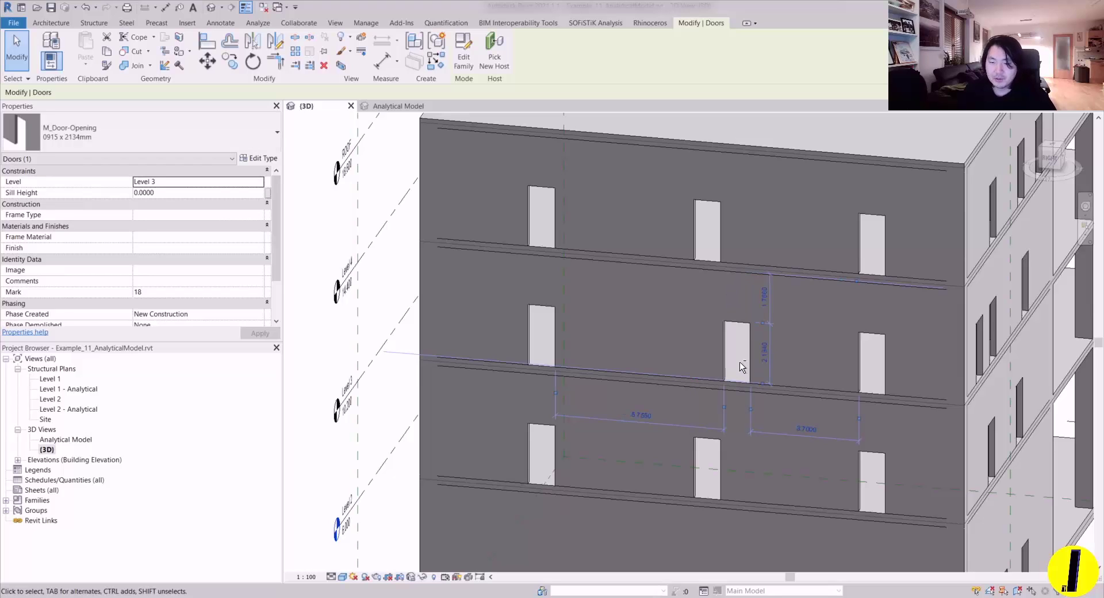
# - Try the middle Level 3 door opening one increment closer to the right opening, and move it back
pyautogui.press('Right')
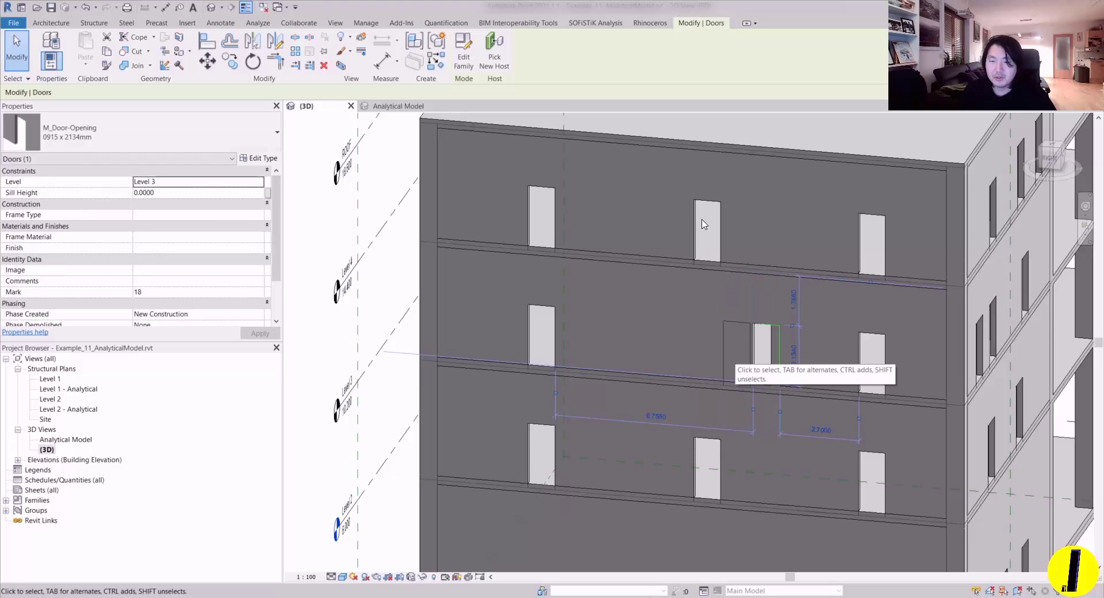
pyautogui.press('Escape')
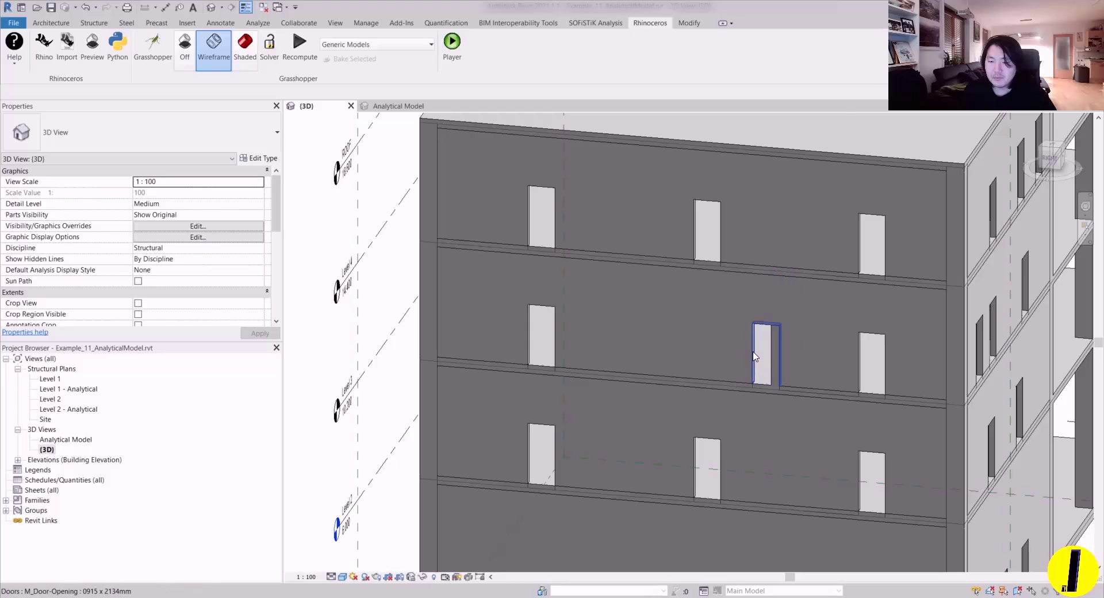
pyautogui.click(755, 357)
pyautogui.press('Left')
pyautogui.press('Escape')
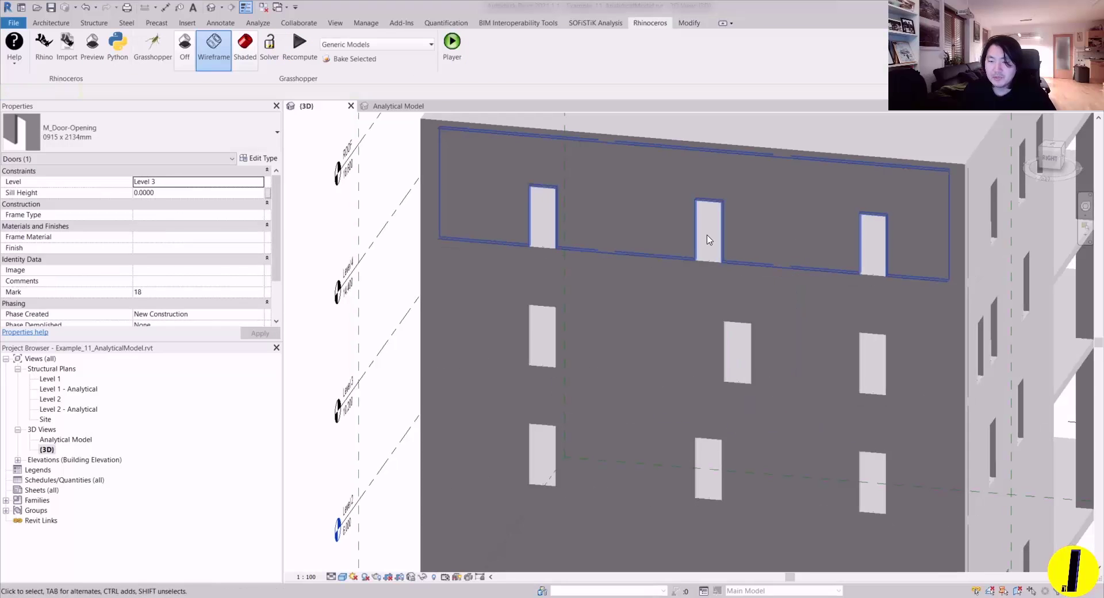
# - Nudge the middle door openings of Level 4 and Level 2 on the side wall toward the left openings
pyautogui.click(708, 236)
pyautogui.press('Left')
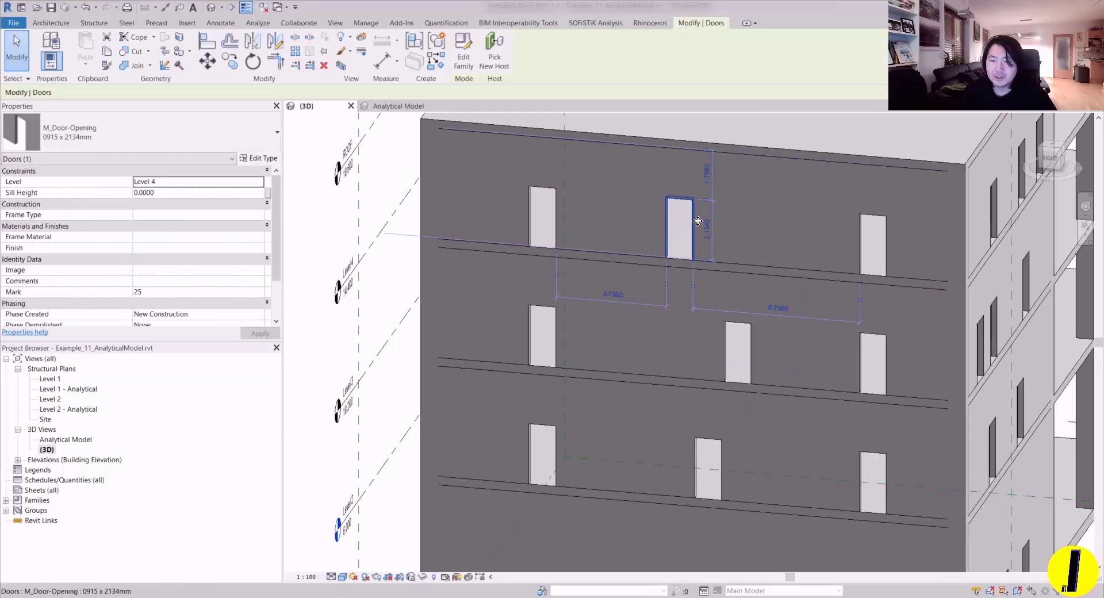
pyautogui.press('Escape')
pyautogui.scroll(-5, 677, 224)
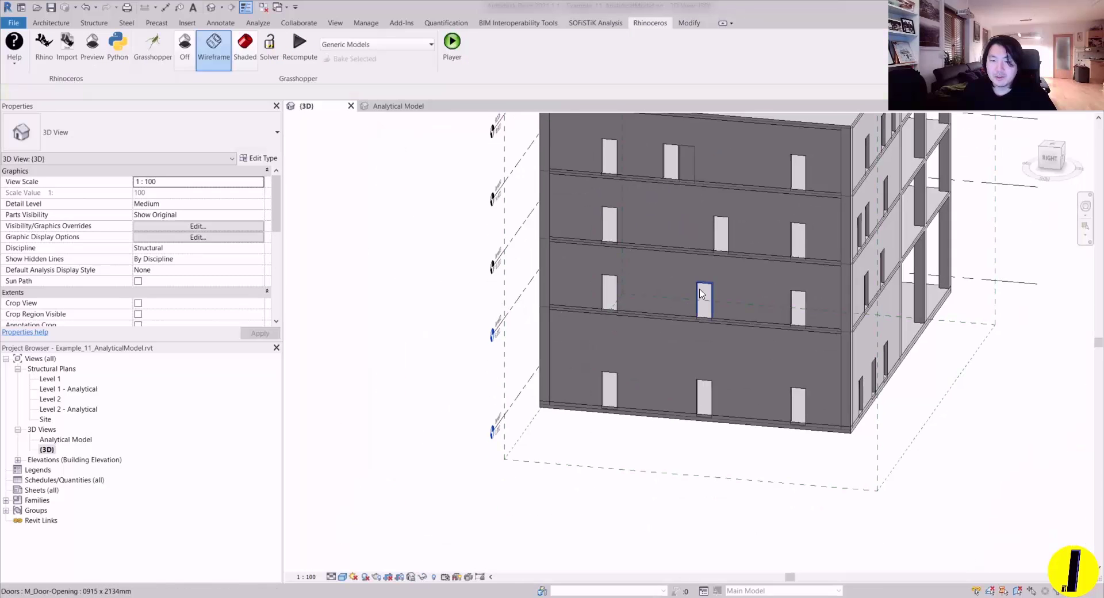
pyautogui.scroll(2, 701, 301)
pyautogui.click(696, 295)
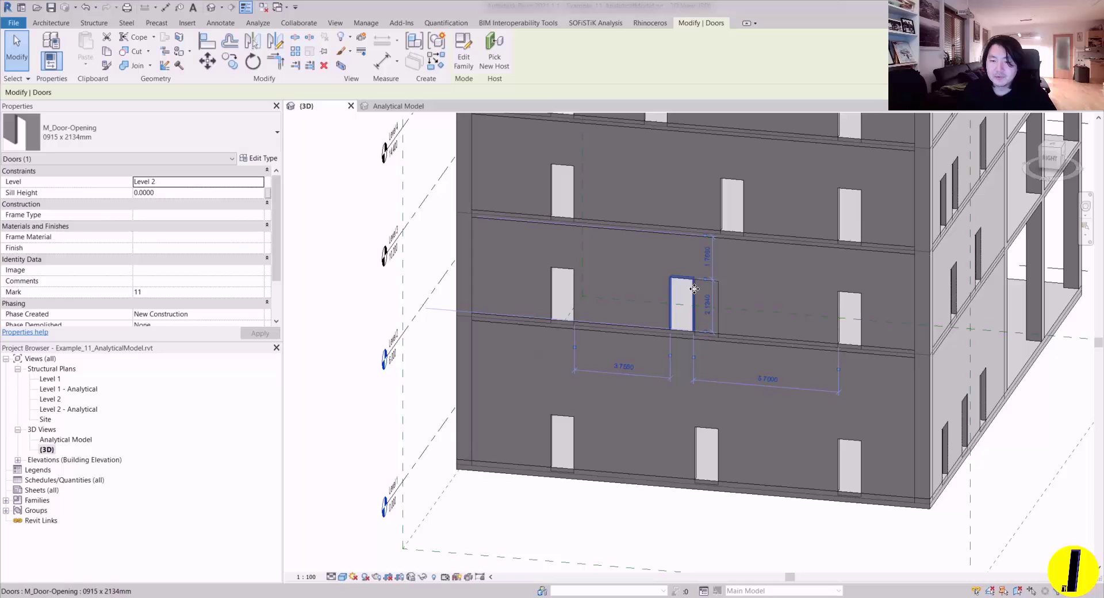
pyautogui.press('Escape')
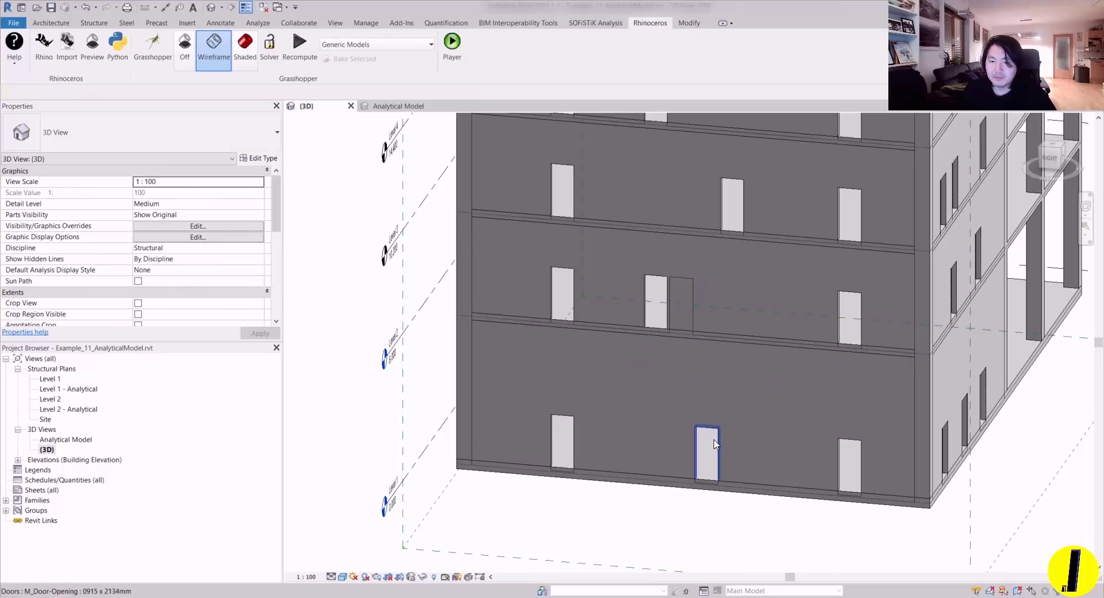
# - Nudge the side wall's middle Level 1 opening toward the right one and its right Level 2 opening toward the middle
pyautogui.click(714, 441)
pyautogui.press('Escape')
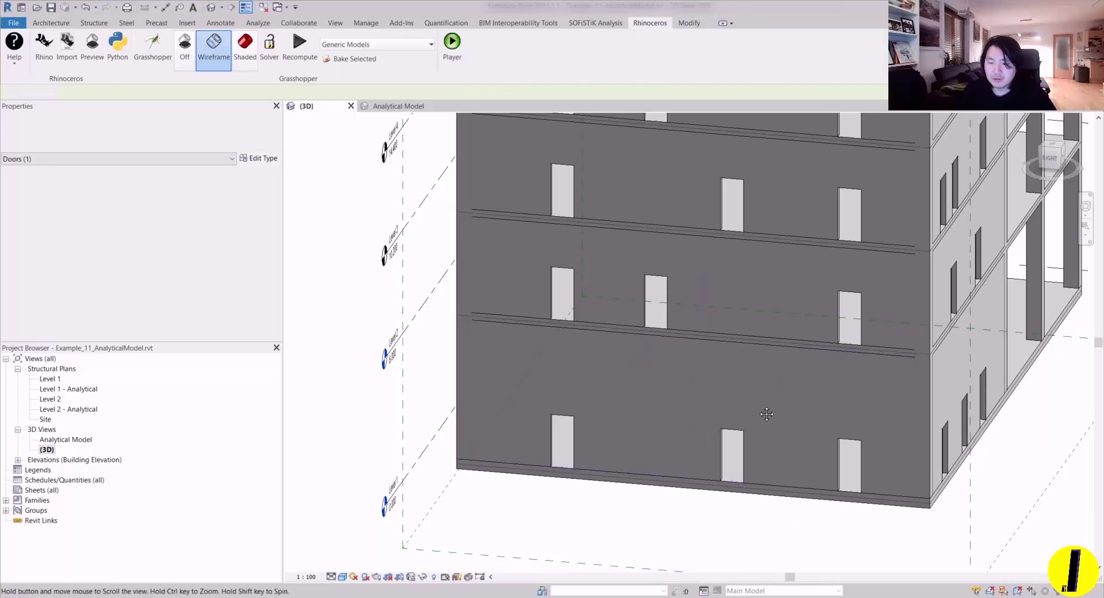
pyautogui.scroll(-3, 837, 404)
pyautogui.click(856, 324)
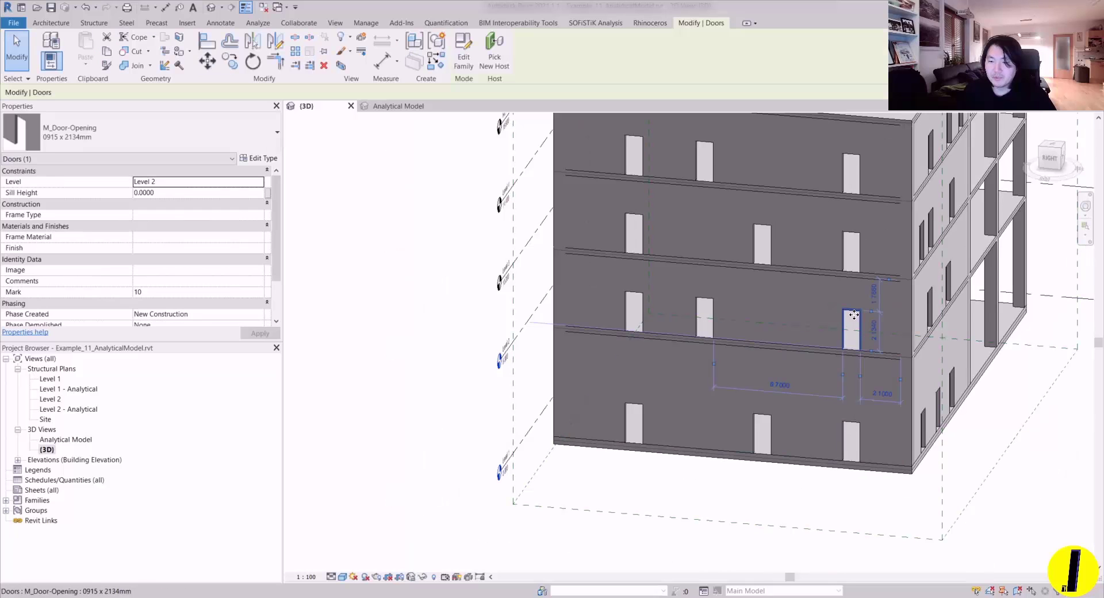
pyautogui.moveTo(856, 323); pyautogui.dragTo(816, 318)
pyautogui.press('Escape')
# - Nudge the right Level 4 door opening on the side wall toward the middle opening
pyautogui.moveTo(873, 227); pyautogui.dragTo(866, 281, button='middle')
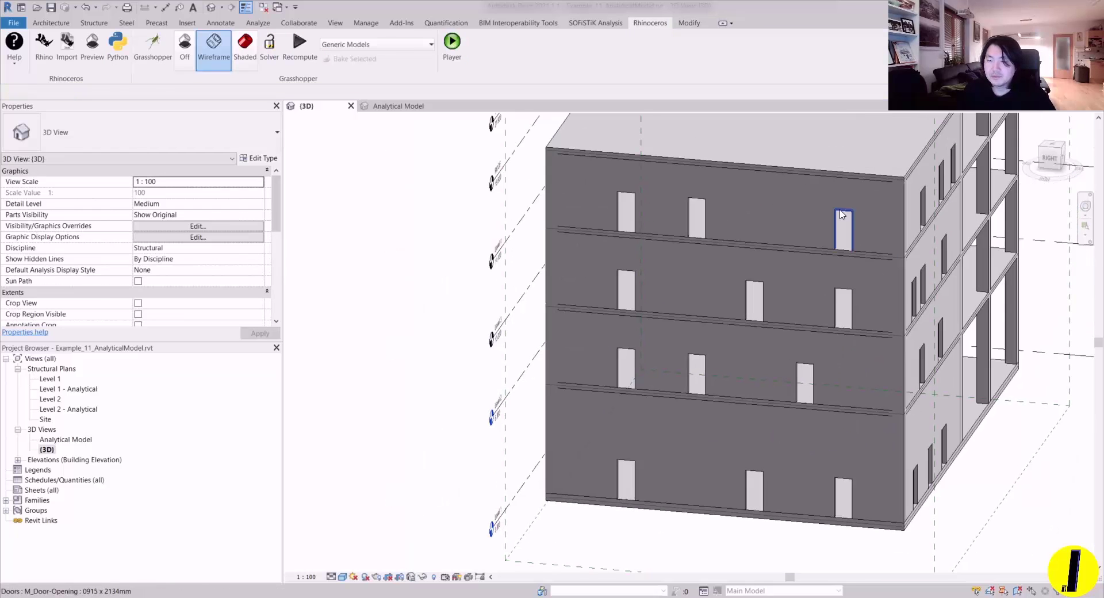
pyautogui.click(828, 225)
pyautogui.press('Escape')
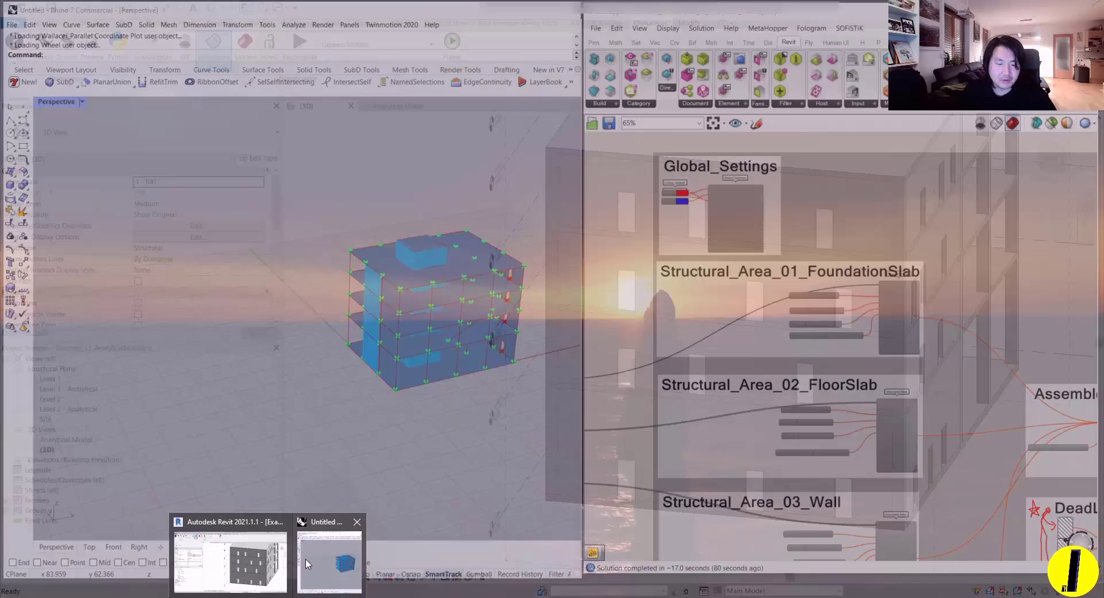
# - Switch to Rhino and examine the door openings in both altered walls of the structural model
pyautogui.click(326, 569)
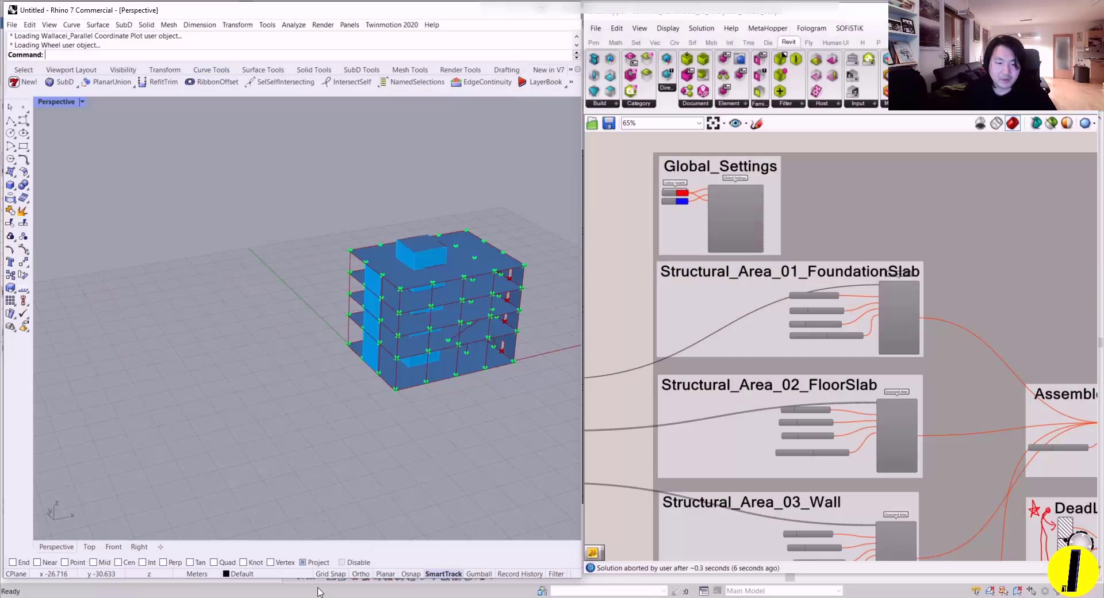
pyautogui.moveTo(359, 364); pyautogui.dragTo(540, 325, button='right')
pyautogui.scroll(4, 365, 247)
pyautogui.moveTo(364, 247); pyautogui.dragTo(275, 295, button='right')
pyautogui.scroll(4, 208, 313)
pyautogui.moveTo(208, 313); pyautogui.dragTo(227, 328, button='right')
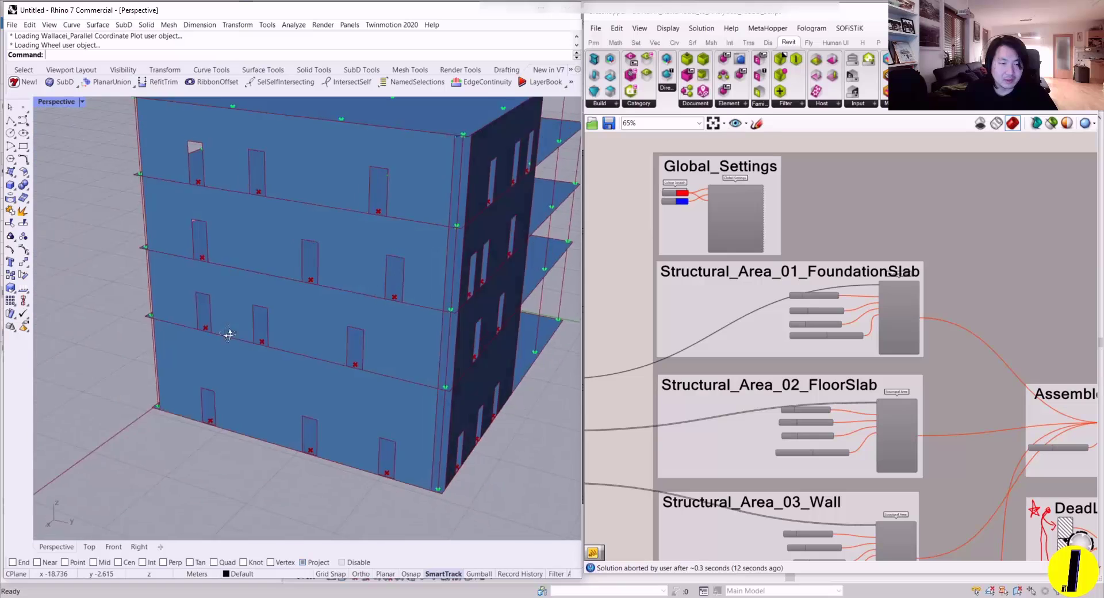
pyautogui.scroll(2, 275, 272)
pyautogui.scroll(-3, 275, 273)
pyautogui.moveTo(275, 272); pyautogui.dragTo(431, 279, button='right')
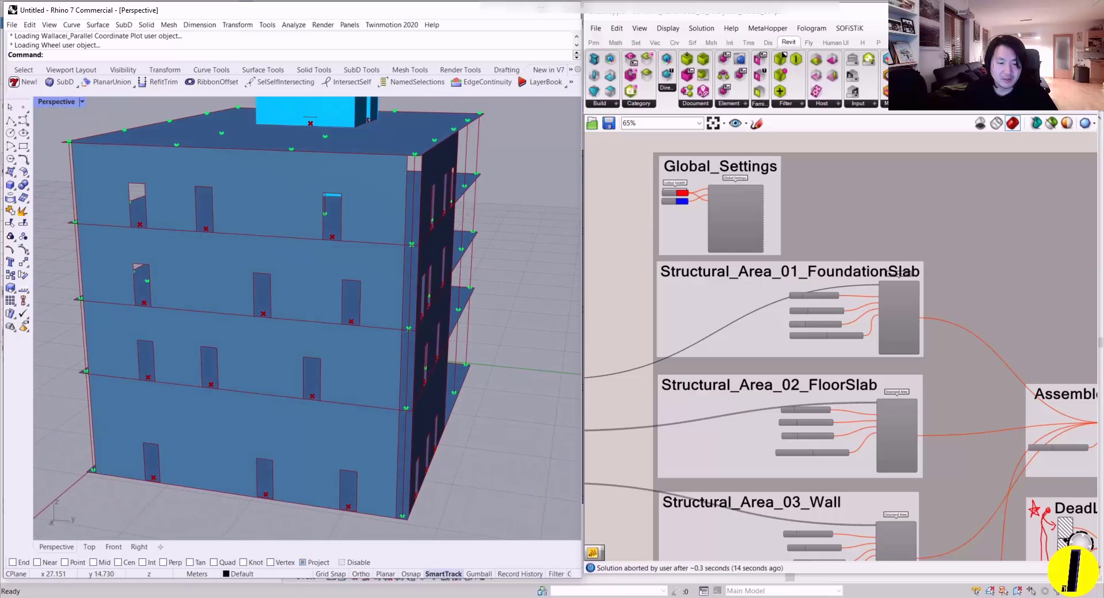
# - Examine the wall location curve and offset components in the Grasshopper definition
pyautogui.scroll(-8, 821, 334)
pyautogui.moveTo(627, 288); pyautogui.dragTo(986, 261, button='right')
pyautogui.moveTo(601, 263); pyautogui.dragTo(903, 287, button='right')
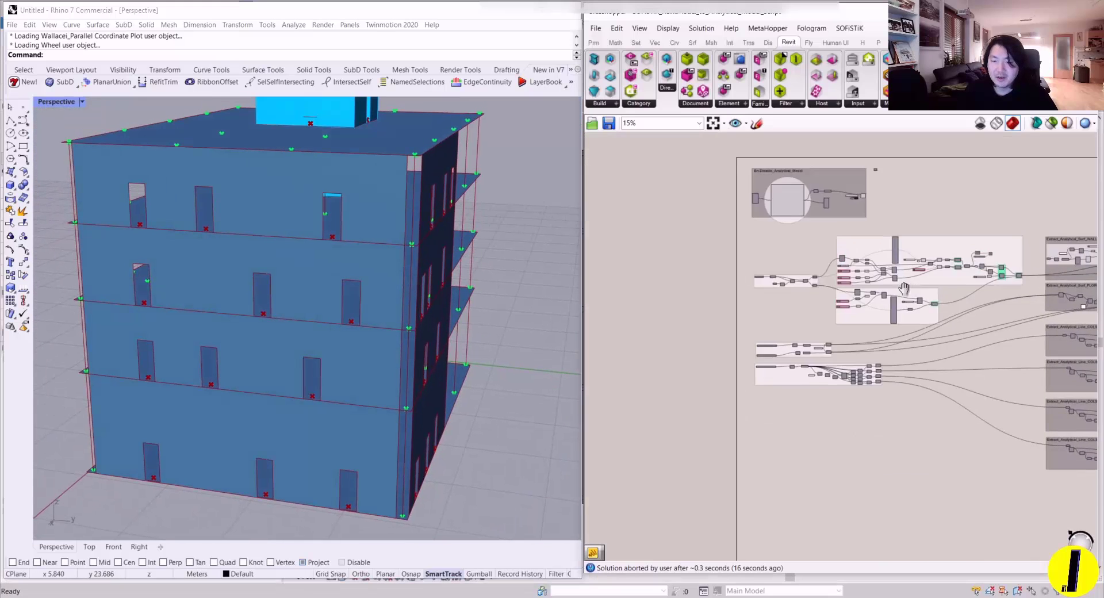
pyautogui.scroll(7, 901, 286)
pyautogui.scroll(3, 912, 281)
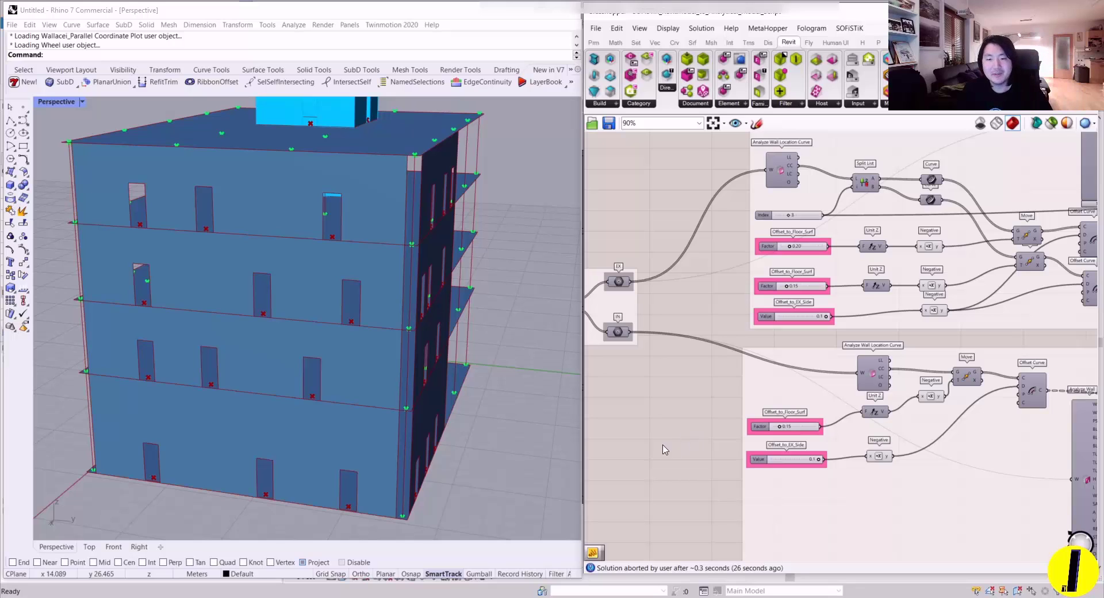
# - Switch back to Revit and display the Grasshopper preview as shaded, viewing the corner between the two altered walls
pyautogui.moveTo(307, 595)
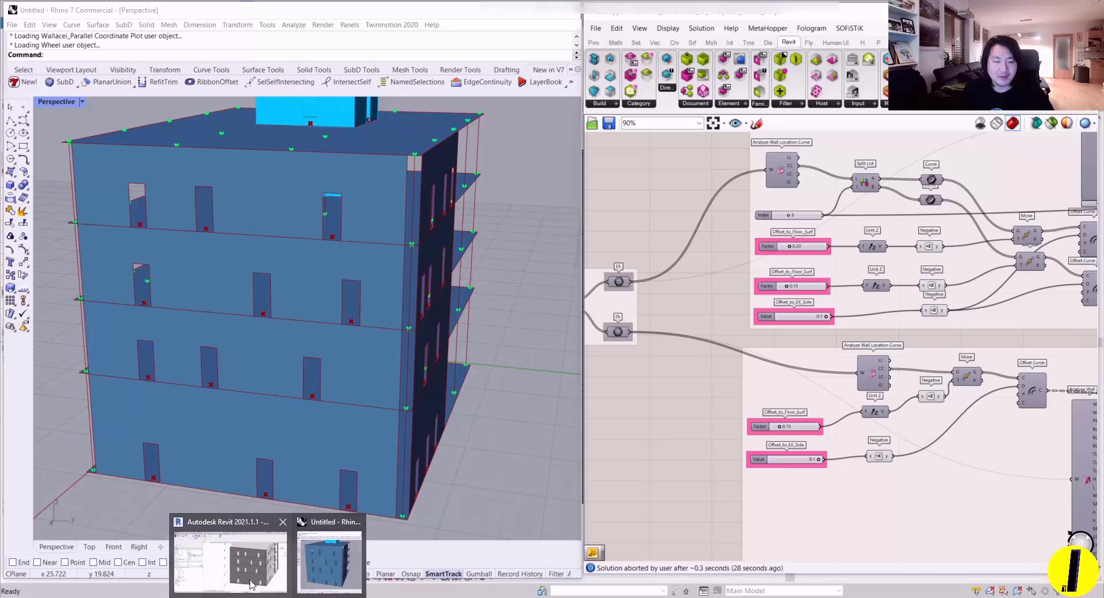
pyautogui.click(251, 583)
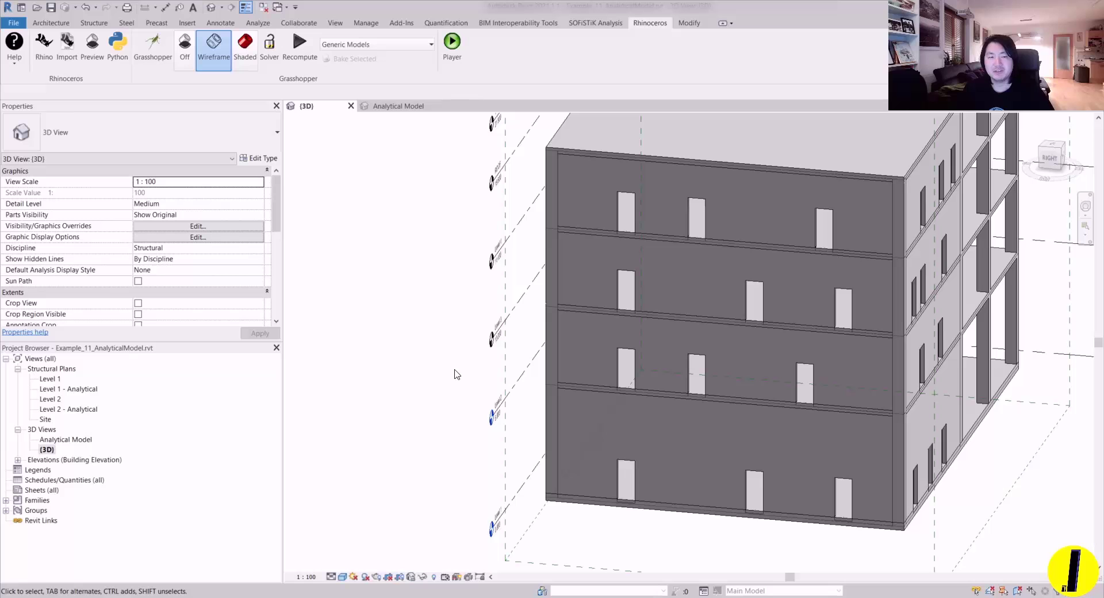
pyautogui.click(245, 49)
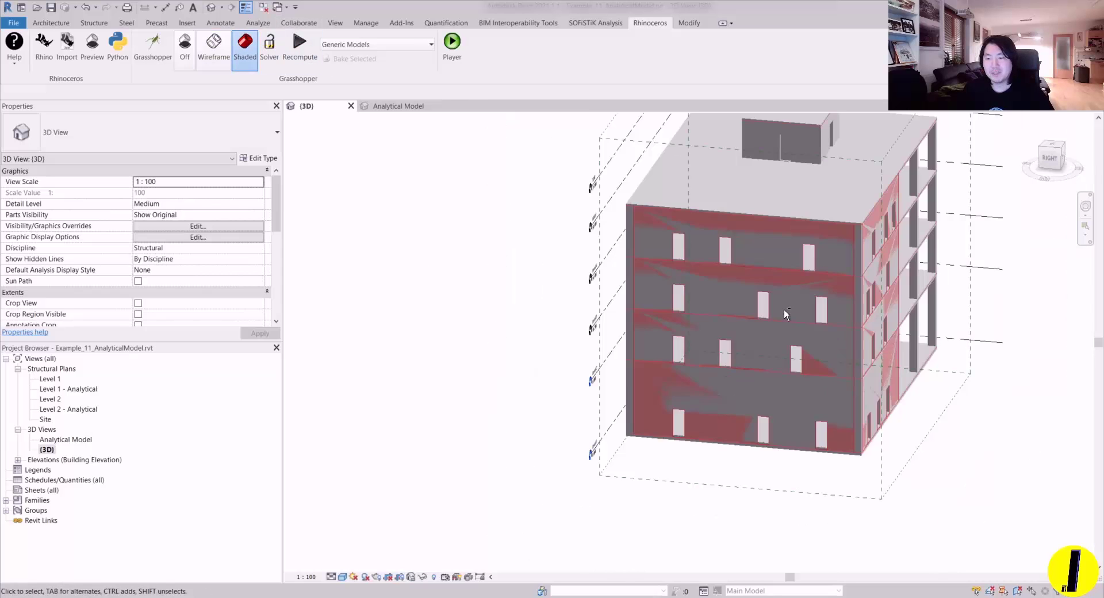
pyautogui.moveTo(784, 309)
pyautogui.keyDown('shift'); pyautogui.mouseDown(button='middle')
pyautogui.moveTo(755, 286)
pyautogui.moveTo(683, 305)
pyautogui.moveTo(672, 293)
pyautogui.mouseUp(button='middle'); pyautogui.keyUp('shift')
pyautogui.scroll(5, 765, 299)
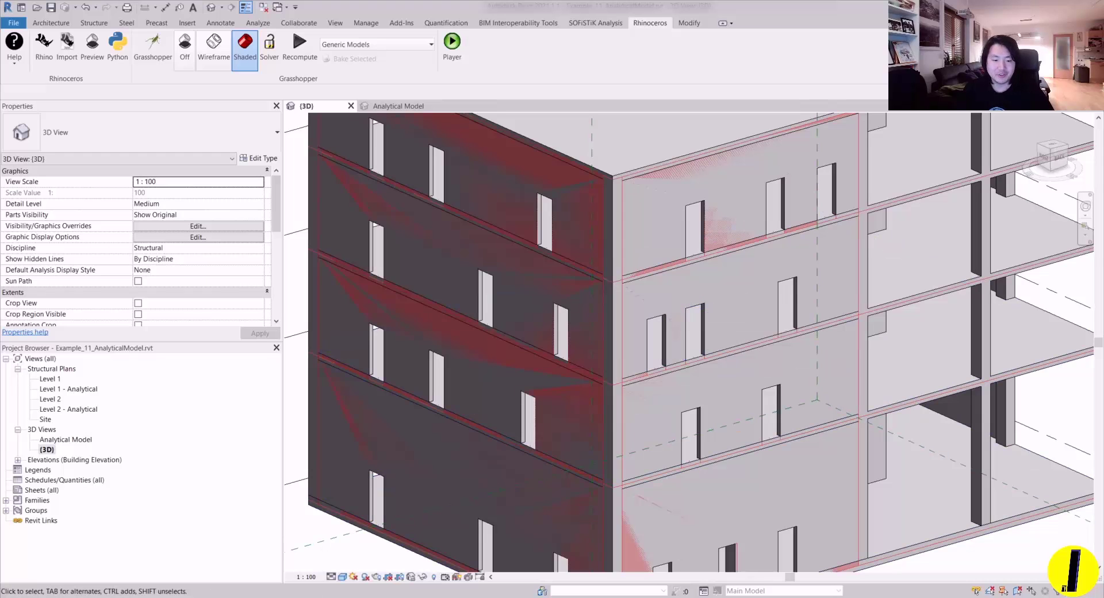
# - Switch to Rhino and review the whole building model with its door openings beside the Grasshopper definition
pyautogui.click(310, 557)
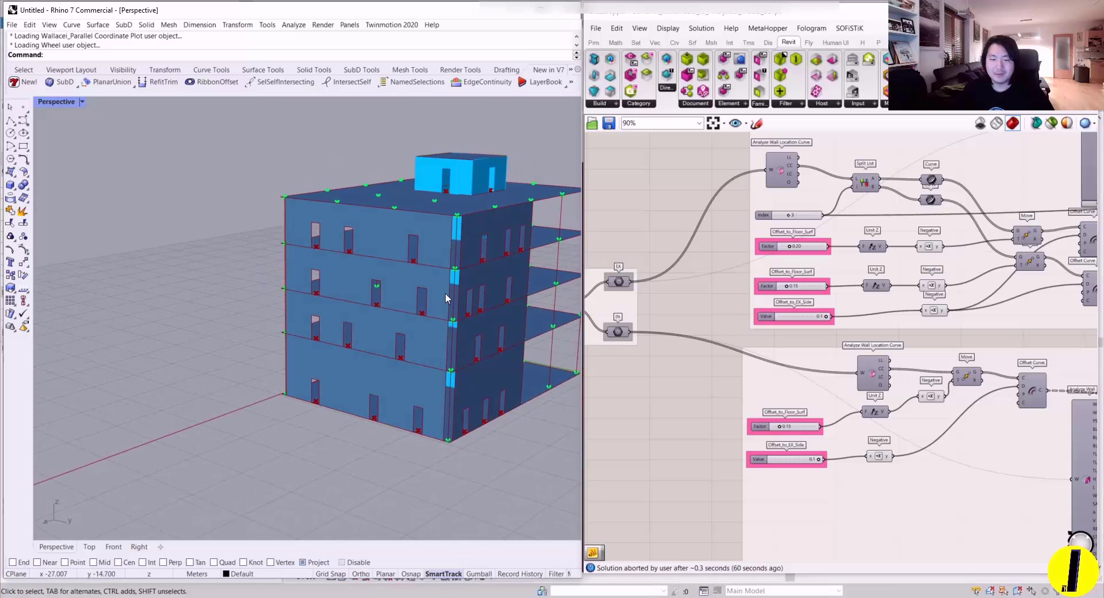
pyautogui.scroll(2, 798, 292)
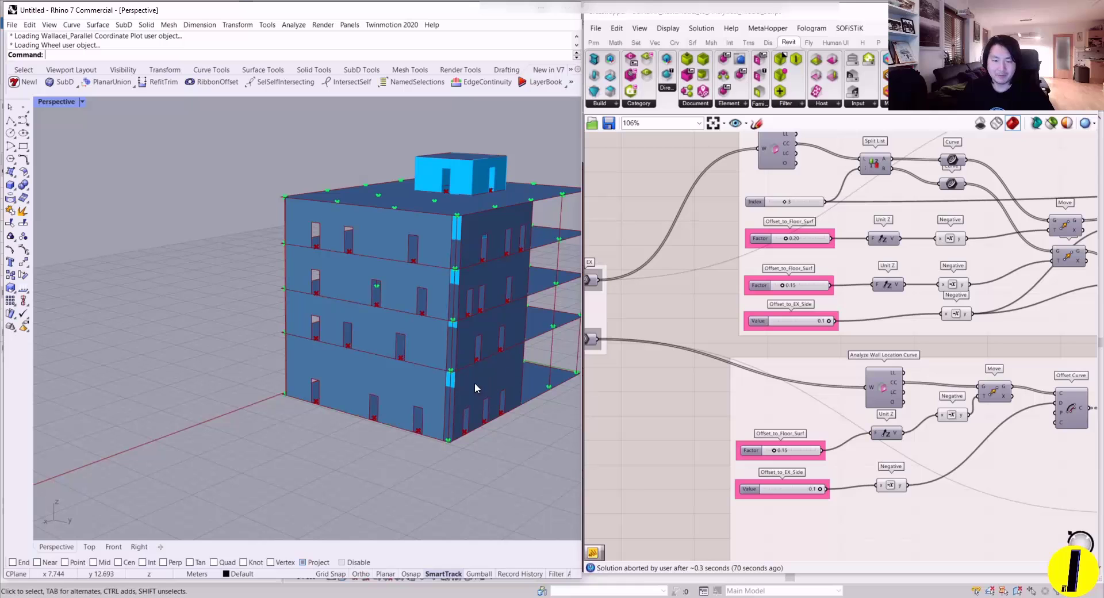
pyautogui.moveTo(266, 597)
pyautogui.click(328, 564)
pyautogui.scroll(-3, 540, 426)
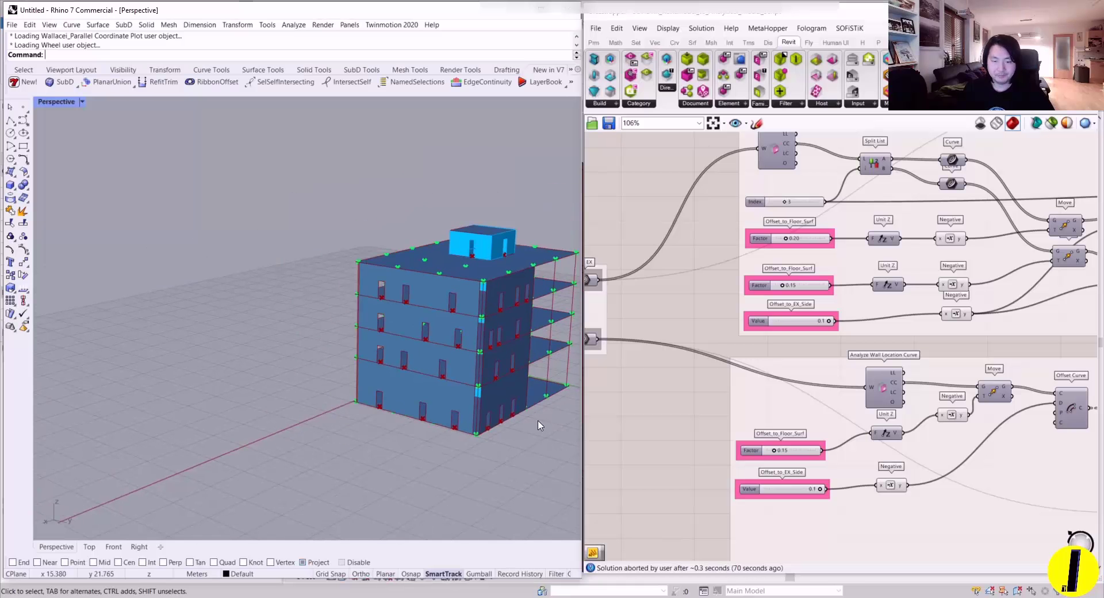
# - Return to Revit and copy the side wall's middle Level 1 door opening toward the left opening
pyautogui.click(515, 7)
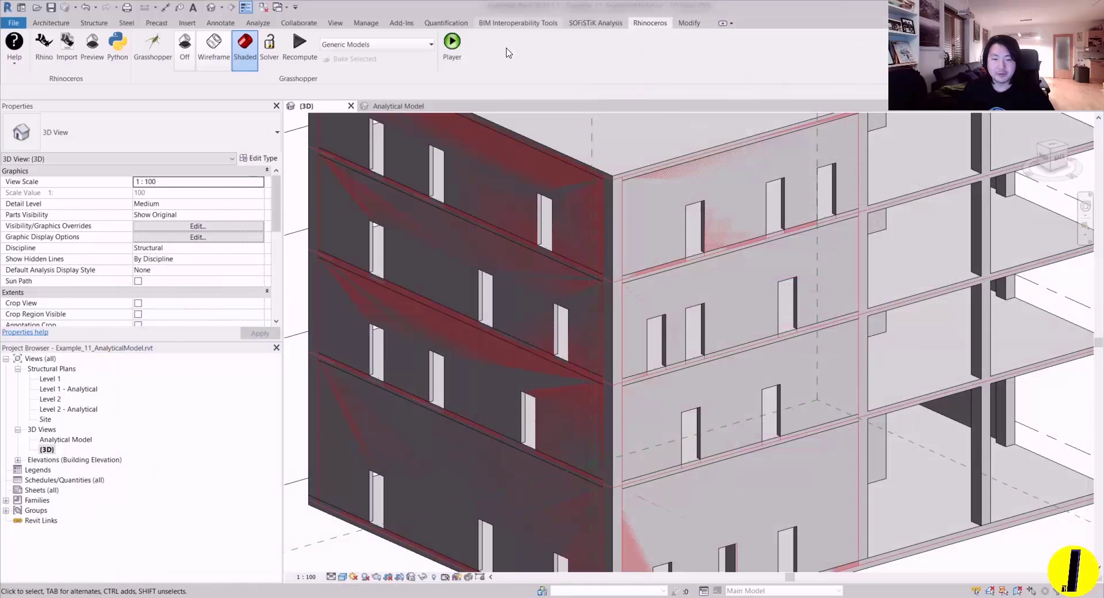
pyautogui.scroll(5, 529, 298)
pyautogui.click(511, 399)
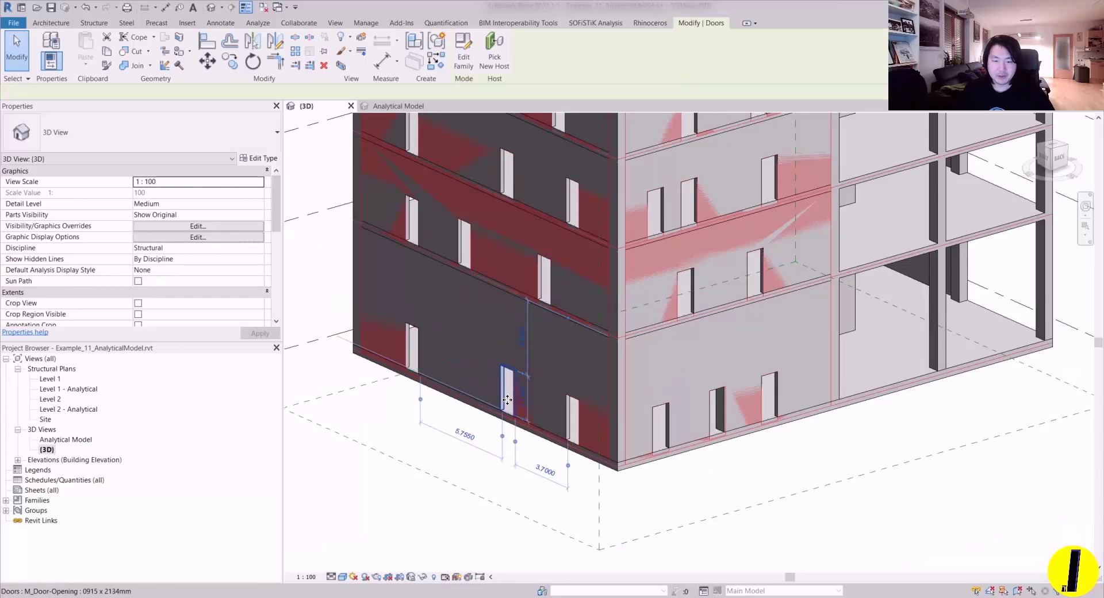
pyautogui.scroll(4, 495, 402)
pyautogui.press('Escape')
pyautogui.scroll(-3, 443, 363)
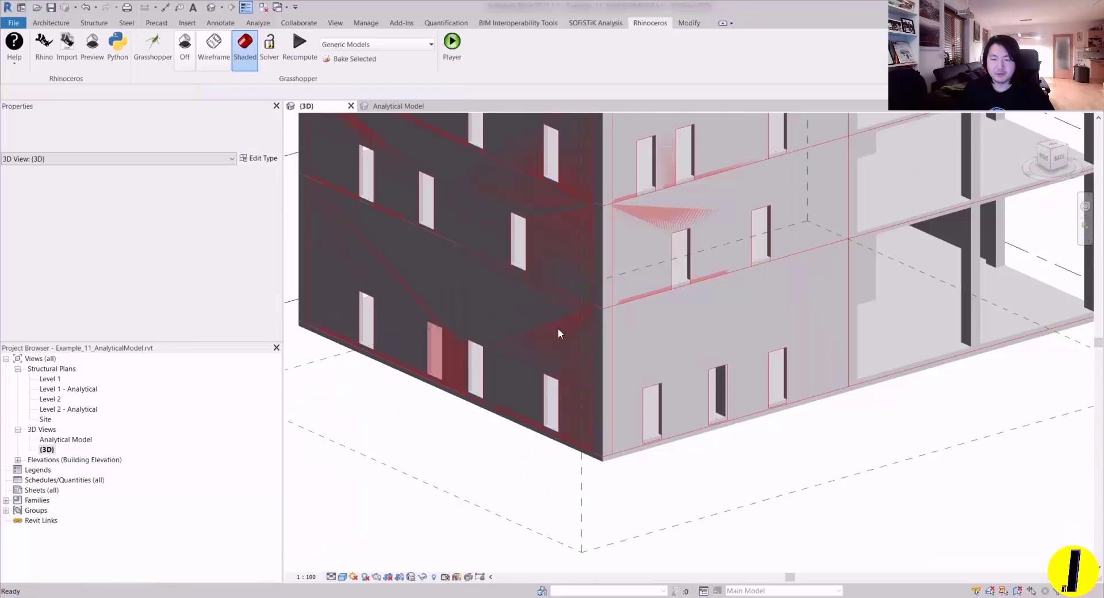
# - Shift the Level 2 facade column away from the wall with door openings and the Level 3 column toward that wall
pyautogui.keyDown('shift'); pyautogui.moveTo(633, 339); pyautogui.dragTo(495, 331, button='middle'); pyautogui.keyUp('shift')
pyautogui.scroll(1, 776, 342)
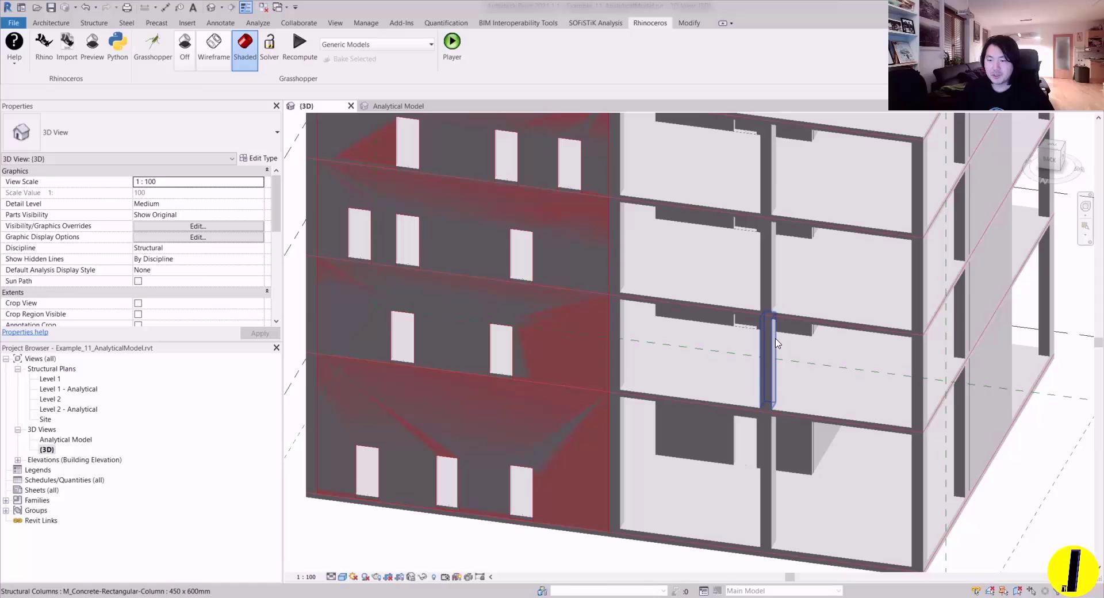
pyautogui.click(775, 343)
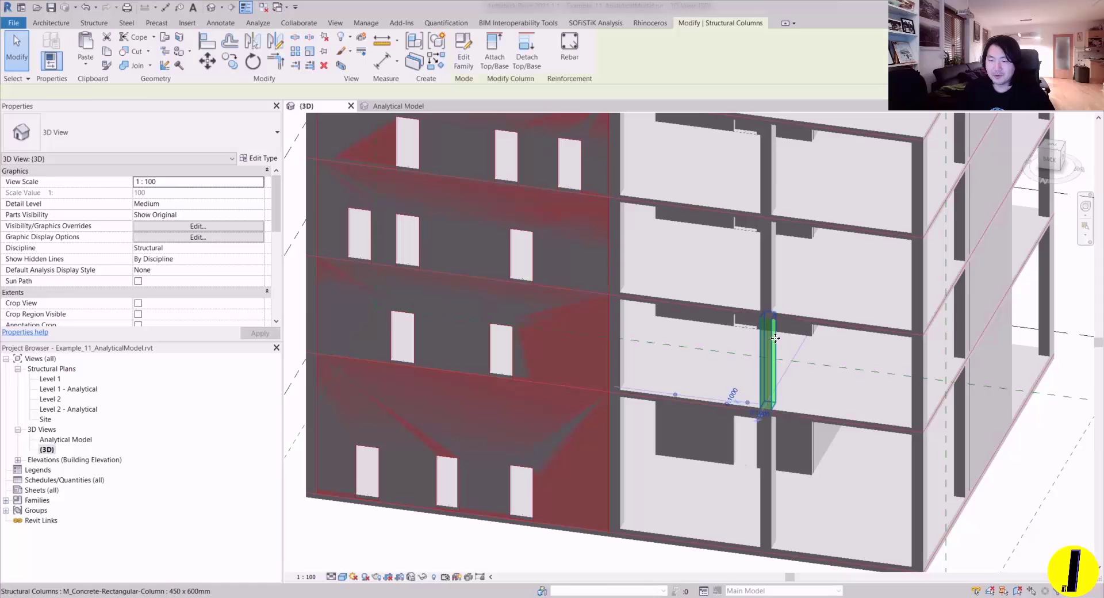
pyautogui.click(764, 257)
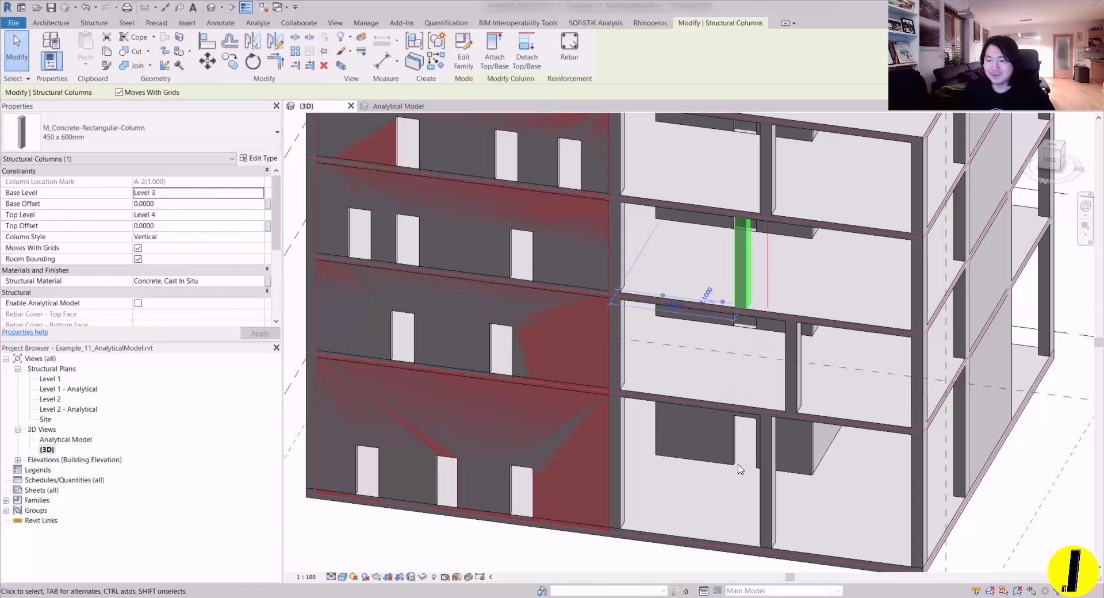
pyautogui.press('Escape')
# - On the facade with the central wall, shift the Level 4 right column and the Level 3 left column outward from that wall
pyautogui.keyDown('shift'); pyautogui.moveTo(831, 345); pyautogui.dragTo(700, 249, button='middle'); pyautogui.keyUp('shift')
pyautogui.scroll(-3, 799, 305)
pyautogui.scroll(2, 702, 247)
pyautogui.click(702, 240)
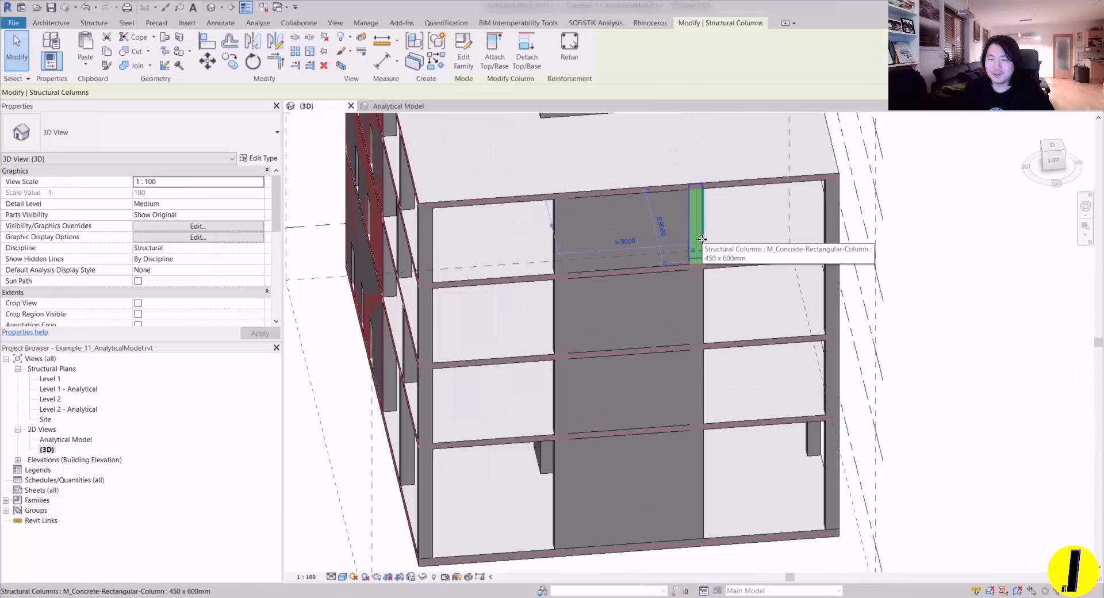
pyautogui.moveTo(702, 239); pyautogui.dragTo(716, 239)
pyautogui.press('Escape')
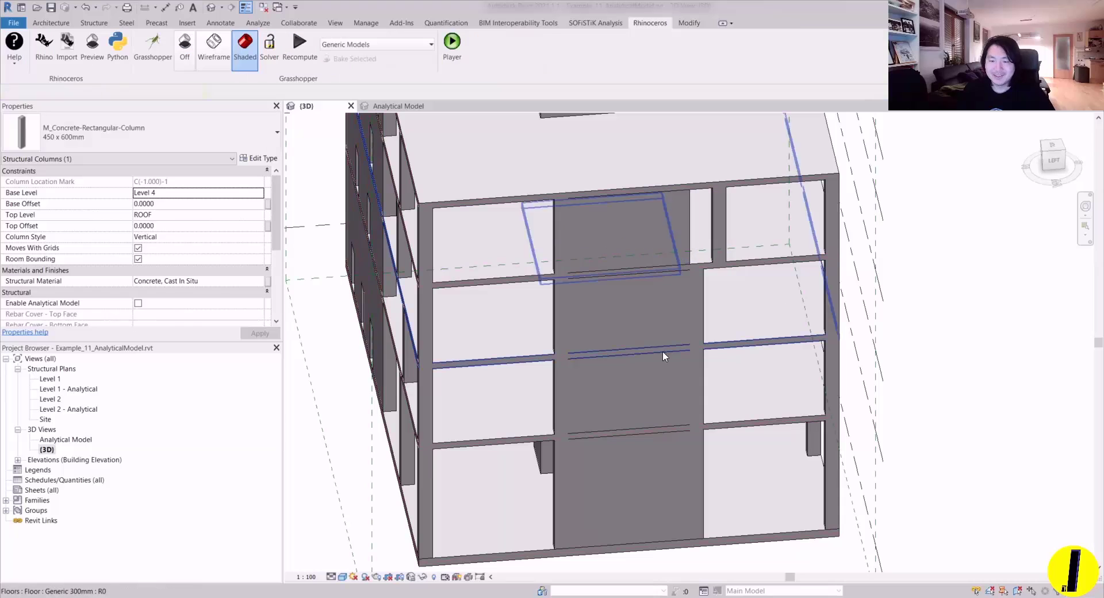
pyautogui.click(554, 316)
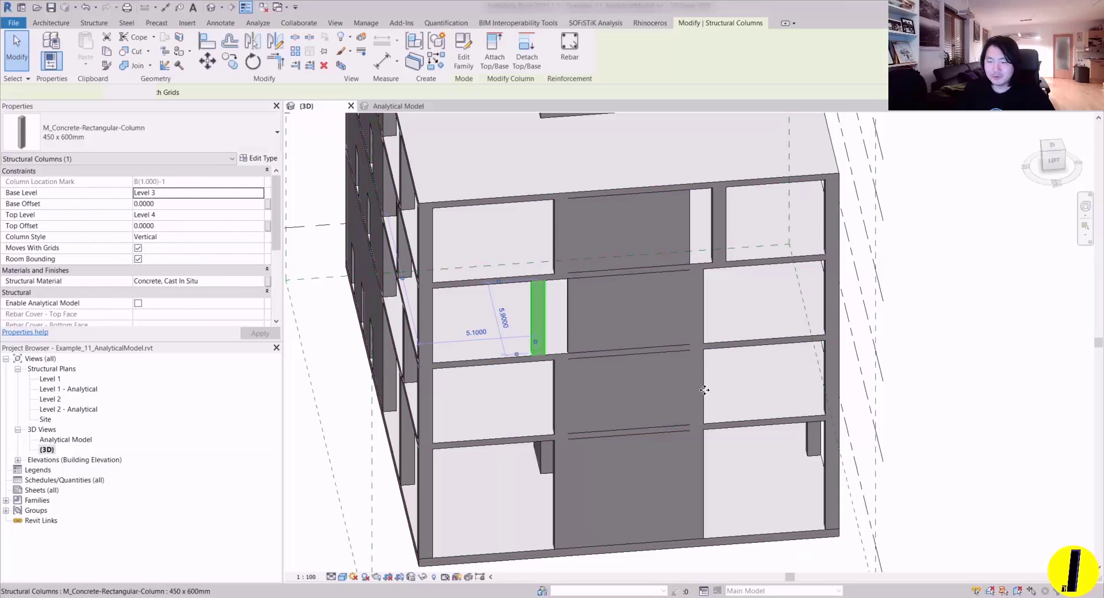
# - On the facade with the central wall, shift the Level 2 column outward from that wall and the Level 3 and Level 1 right corner columns toward it
pyautogui.click(707, 395)
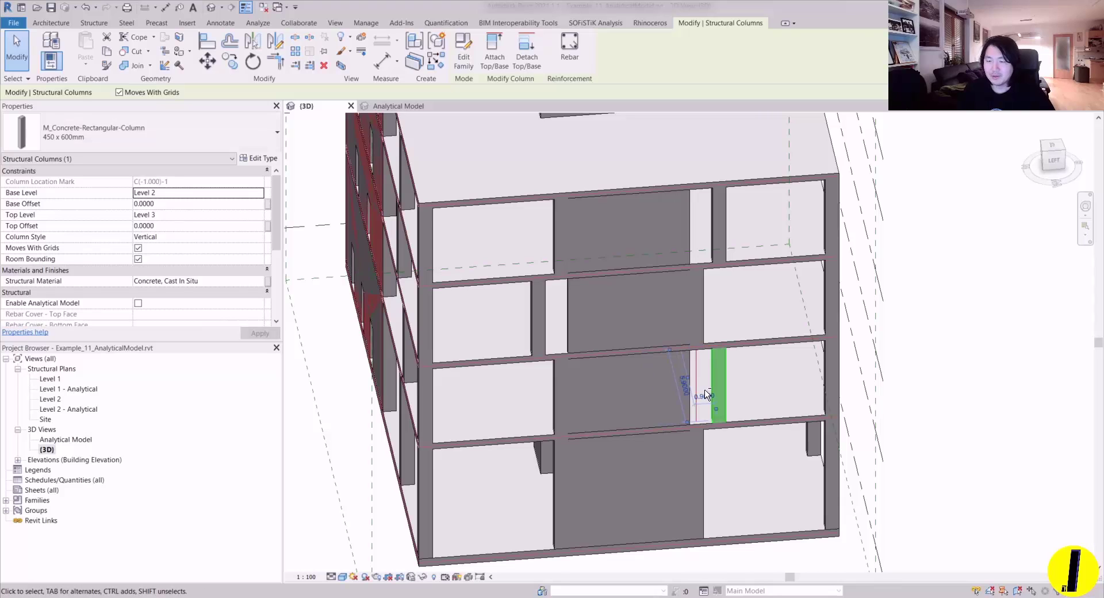
pyautogui.click(830, 315)
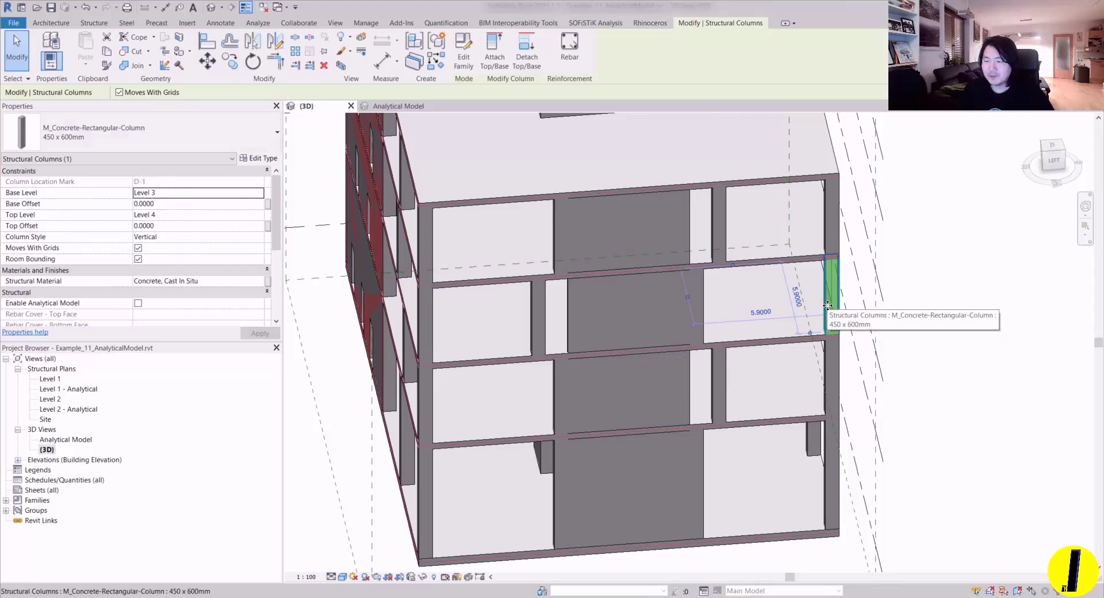
pyautogui.press('Left')
pyautogui.press('Left')
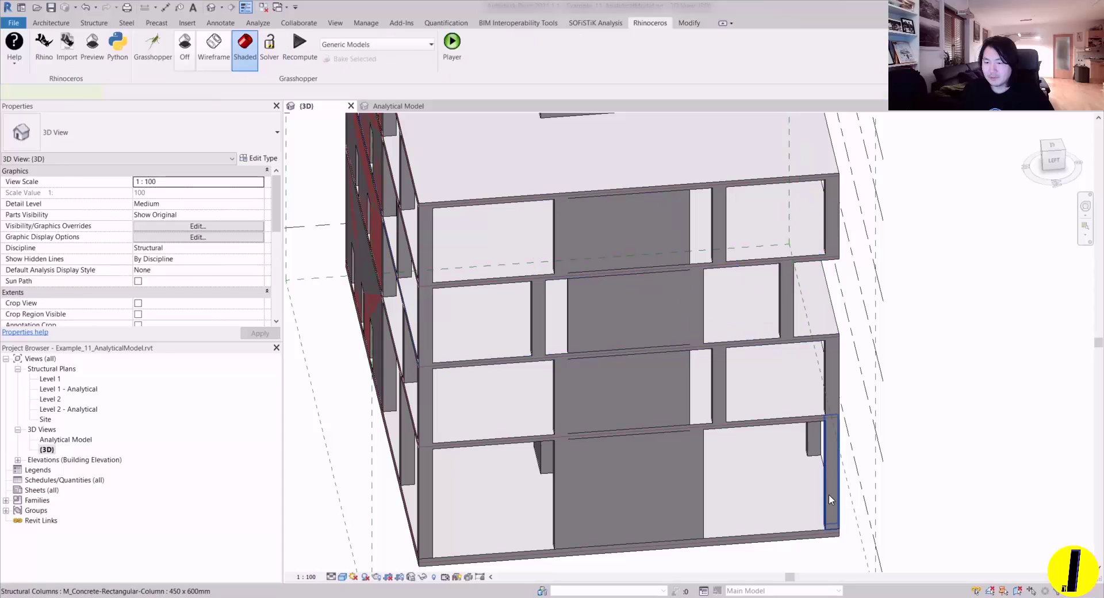
pyautogui.click(829, 489)
pyautogui.press('Left')
pyautogui.press('Left')
# - On the front facade, shift the Level 4 second column and the Level 3 third column toward the side wall with door openings
pyautogui.keyDown('shift'); pyautogui.moveTo(792, 399); pyautogui.dragTo(958, 482, button='middle'); pyautogui.keyUp('shift')
pyautogui.click(692, 288)
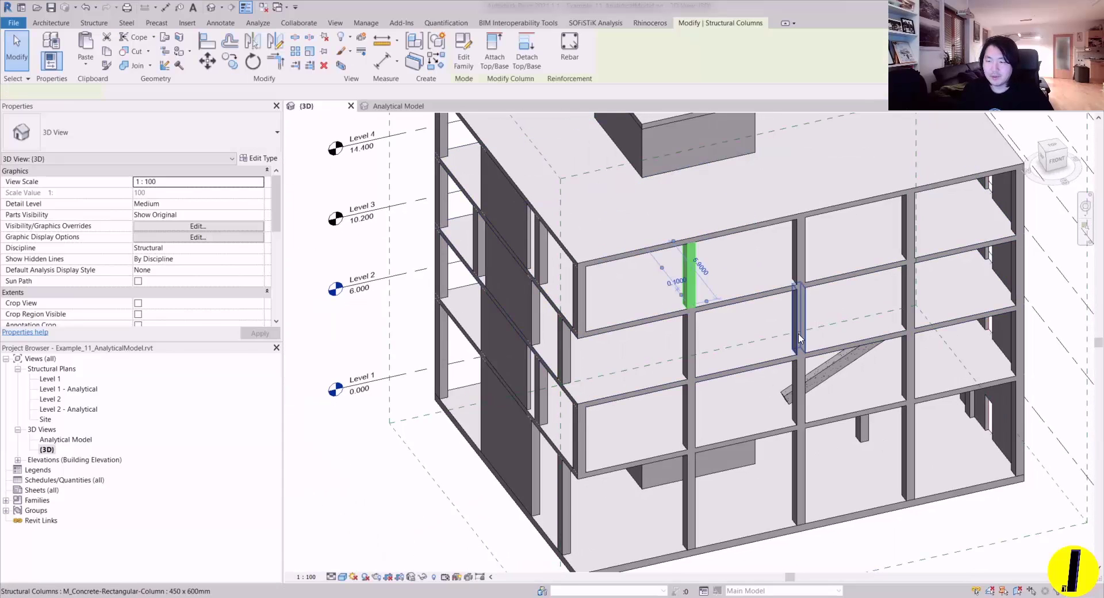
pyautogui.keyDown('ctrl'); pyautogui.click(800, 322); pyautogui.keyUp('ctrl')
pyautogui.press('Right')
pyautogui.press('Right')
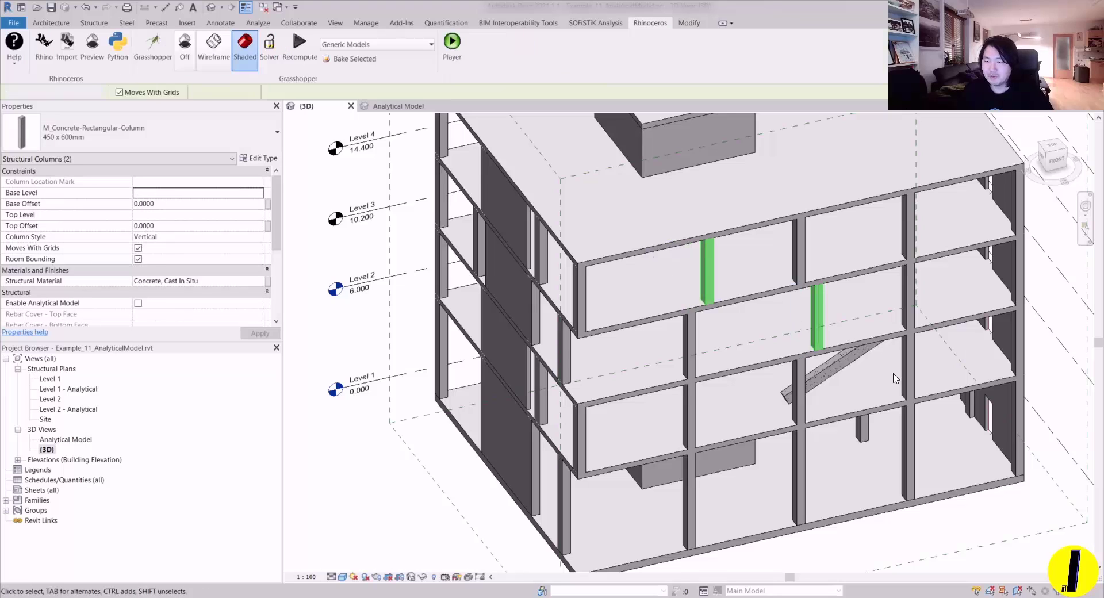
# - Shift the front facade's Level 2 second and fourth columns and its Level 1 third column away from the side wall with door openings
pyautogui.click(908, 397)
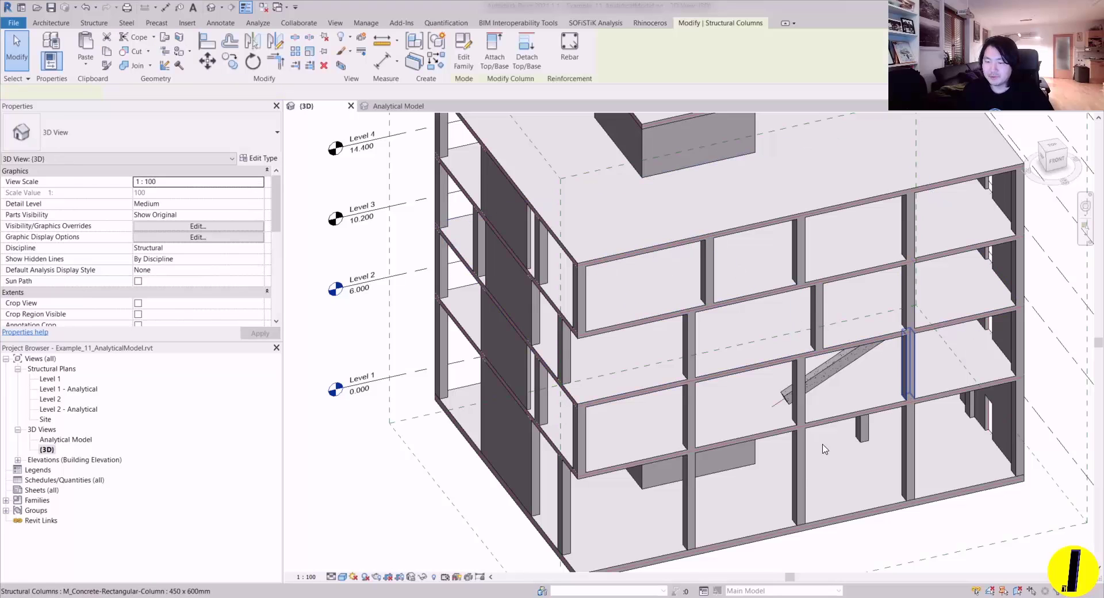
pyautogui.keyDown('ctrl'); pyautogui.click(798, 474); pyautogui.keyUp('ctrl')
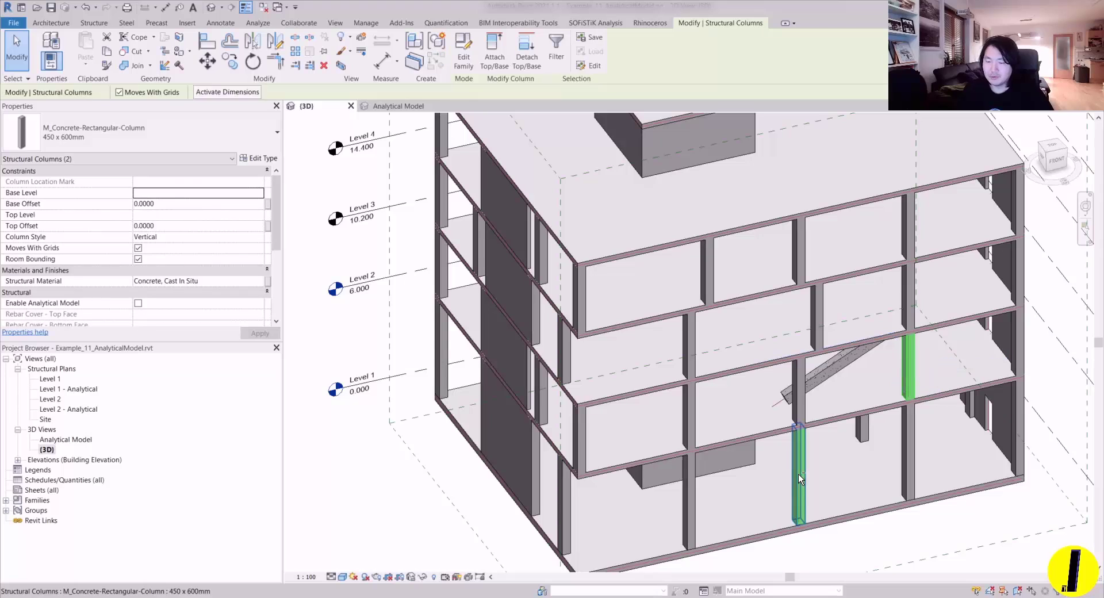
pyautogui.press('Left')
pyautogui.press('Left')
pyautogui.press('Escape')
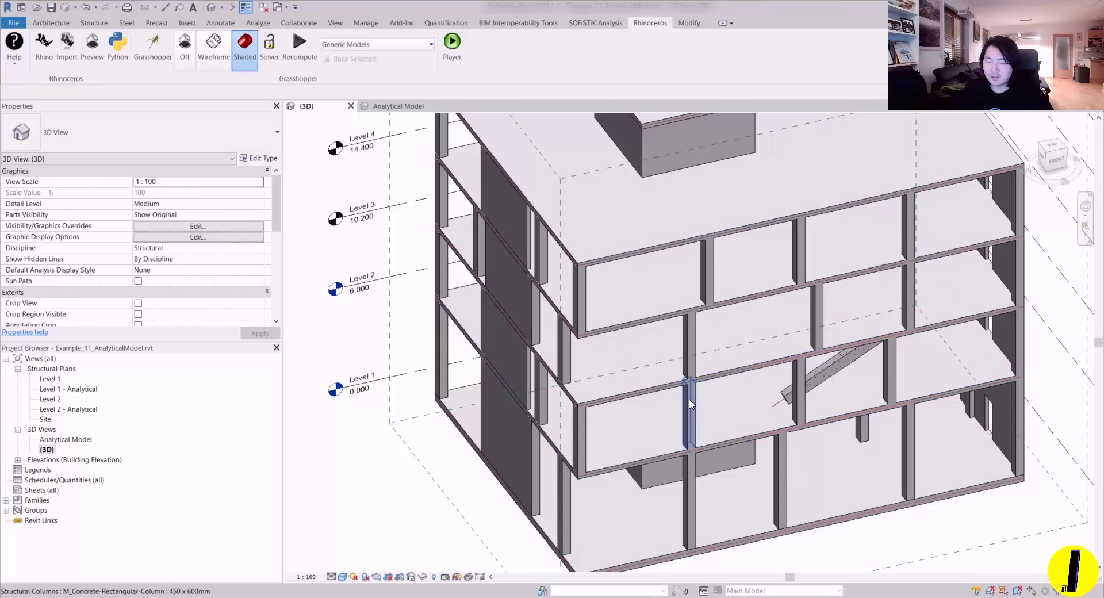
pyautogui.click(688, 408)
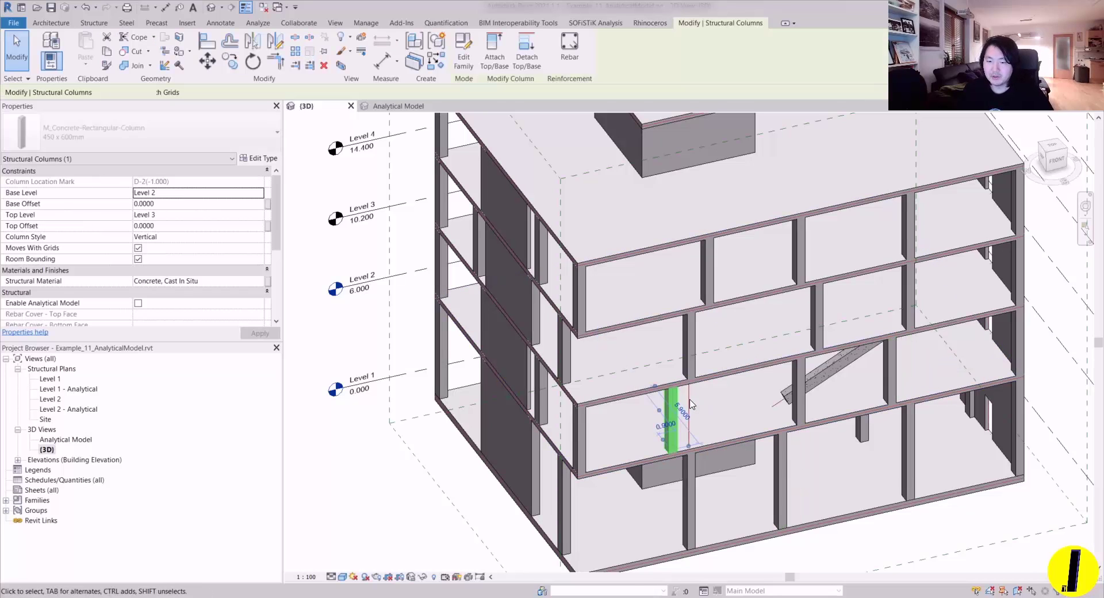
pyautogui.press('Escape')
# - Review the shifted columns in Revit, and switch to Rhino to examine the building model from several sides
pyautogui.moveTo(690, 404)
pyautogui.keyDown('shift'); pyautogui.mouseDown(button='middle')
pyautogui.moveTo(636, 314)
pyautogui.moveTo(683, 229)
pyautogui.moveTo(592, 283)
pyautogui.moveTo(557, 355)
pyautogui.moveTo(643, 312)
pyautogui.mouseUp(button='middle'); pyautogui.keyUp('shift')
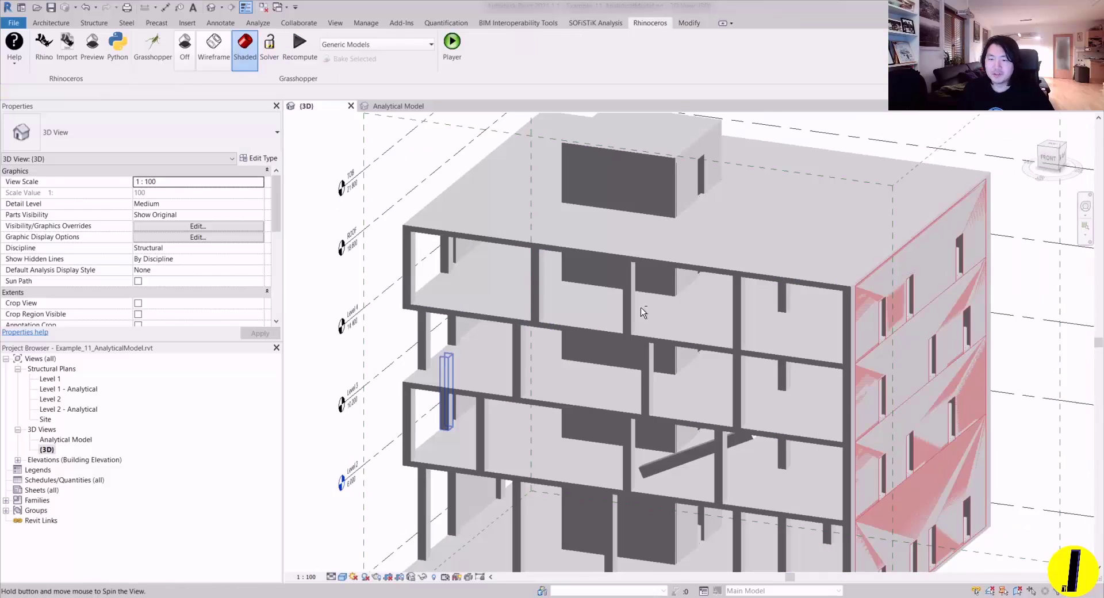
pyautogui.click(339, 516)
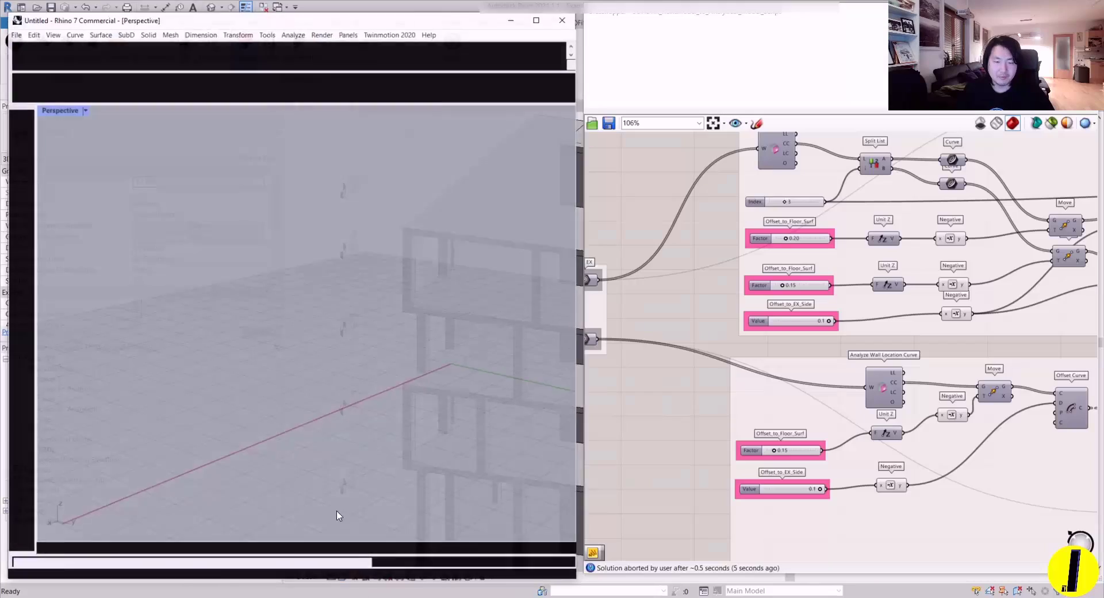
pyautogui.scroll(-5, 370, 290)
pyautogui.moveTo(370, 291); pyautogui.dragTo(322, 276, button='right')
pyautogui.scroll(10, 473, 303)
pyautogui.scroll(-6, 283, 269)
pyautogui.scroll(6, 374, 281)
pyautogui.scroll(-5, 328, 308)
pyautogui.keyDown('shift'); pyautogui.moveTo(397, 271); pyautogui.dragTo(286, 227, button='right'); pyautogui.keyUp('shift')
pyautogui.scroll(3, 311, 199)
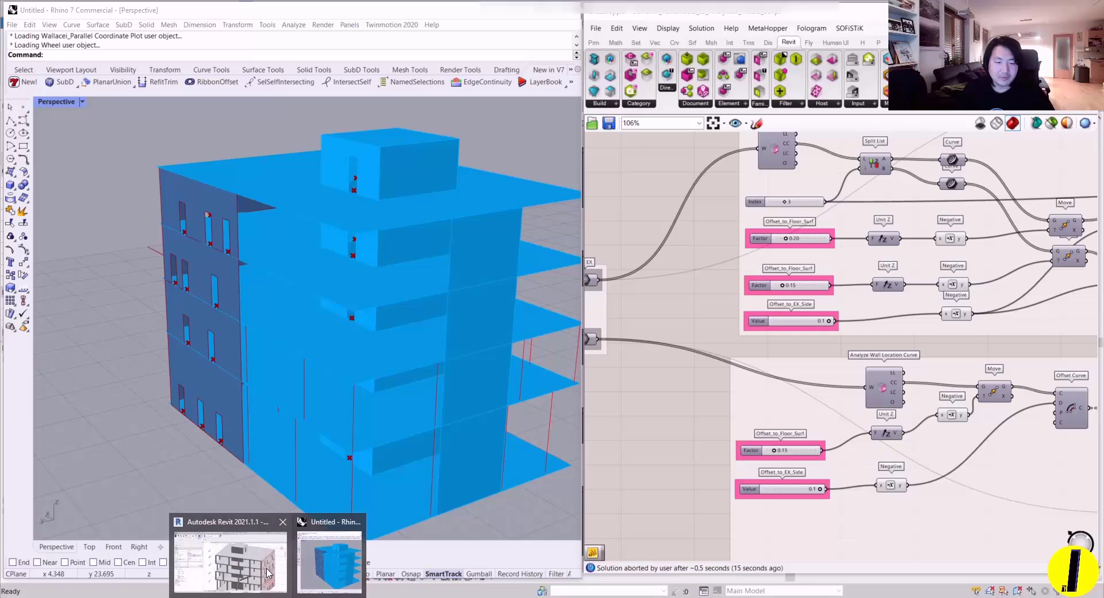
# - Return to Revit to let the definition recompute, and reopen Rhino to examine the column lines between the floors
pyautogui.click(234, 561)
pyautogui.click(524, 15)
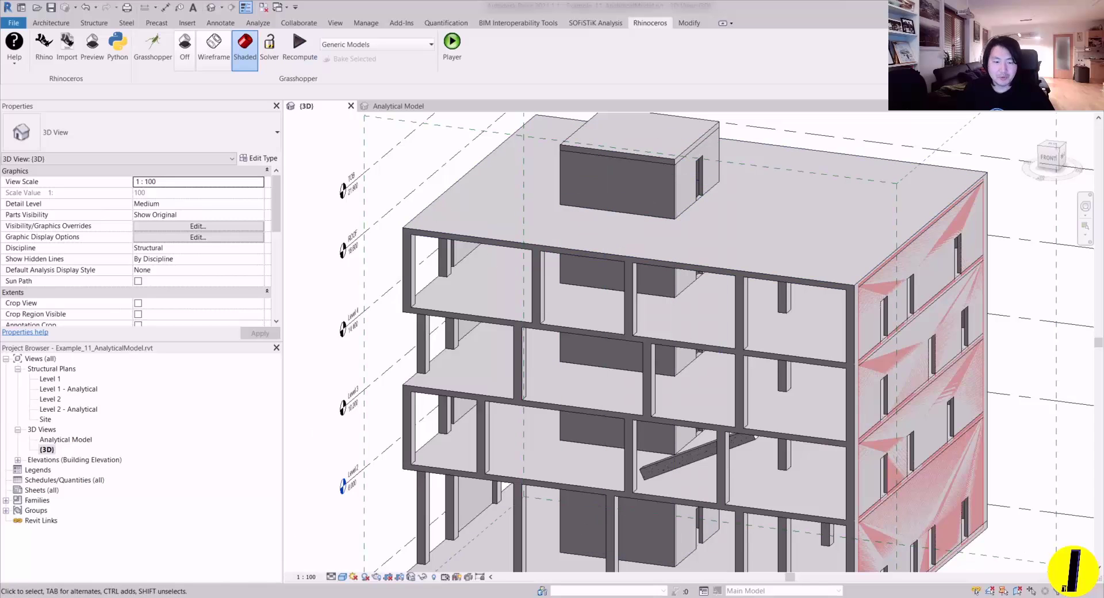
pyautogui.moveTo(269, 595)
pyautogui.click(338, 552)
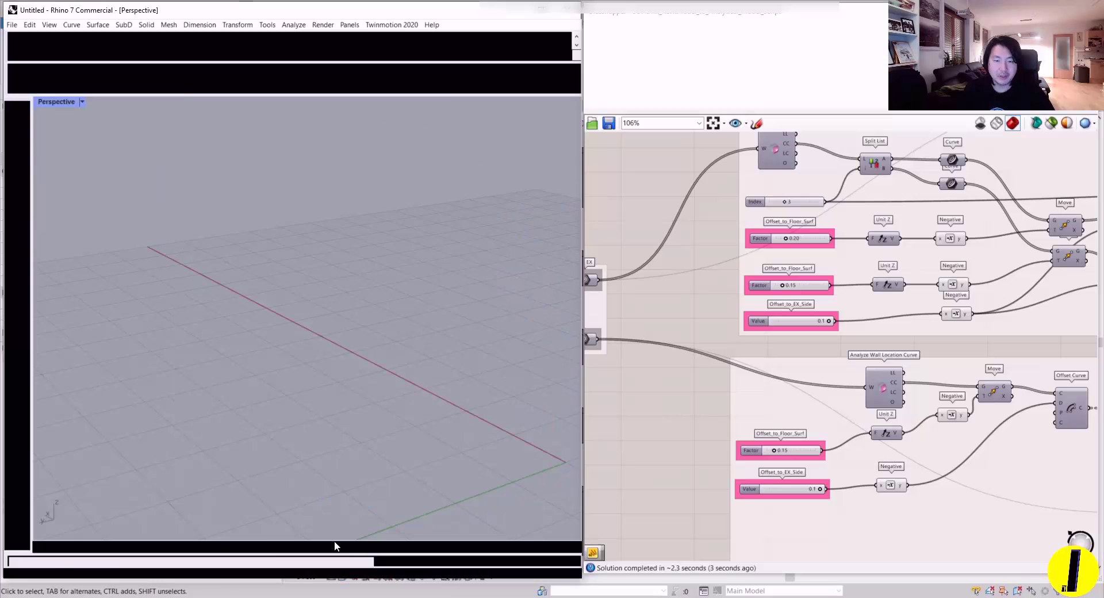
pyautogui.moveTo(365, 300); pyautogui.dragTo(316, 276, button='right')
pyautogui.scroll(3, 317, 276)
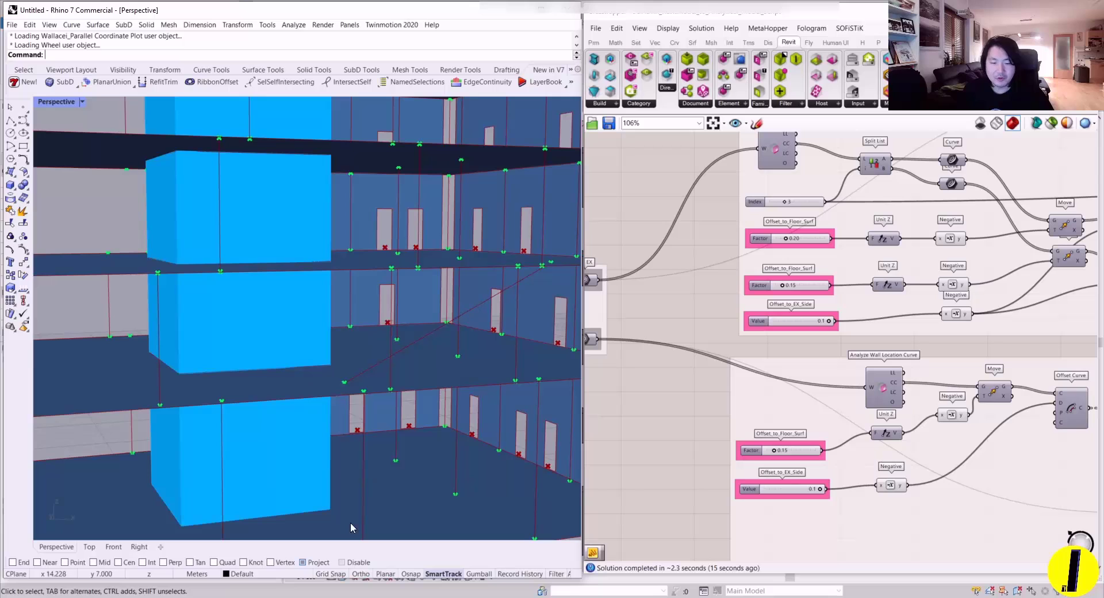
# - Compare the slanted Level 2 column in Revit with its line in the Rhino model
pyautogui.click(329, 535)
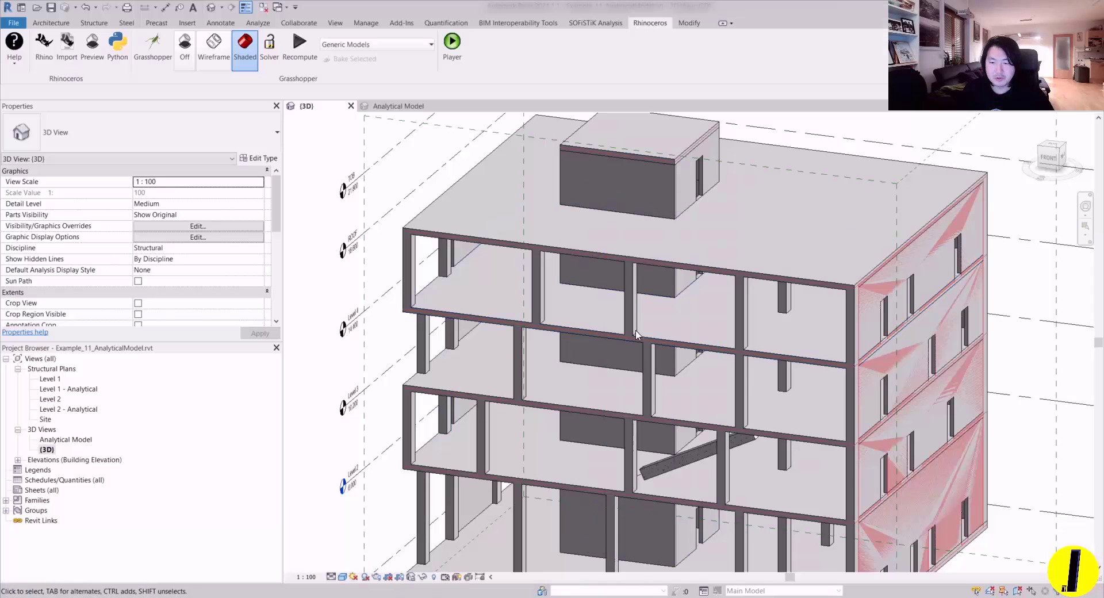
pyautogui.keyDown('shift'); pyautogui.moveTo(596, 324); pyautogui.dragTo(734, 320, button='middle'); pyautogui.keyUp('shift')
pyautogui.scroll(3, 734, 320)
pyautogui.hotkey('alt', 'Tab')
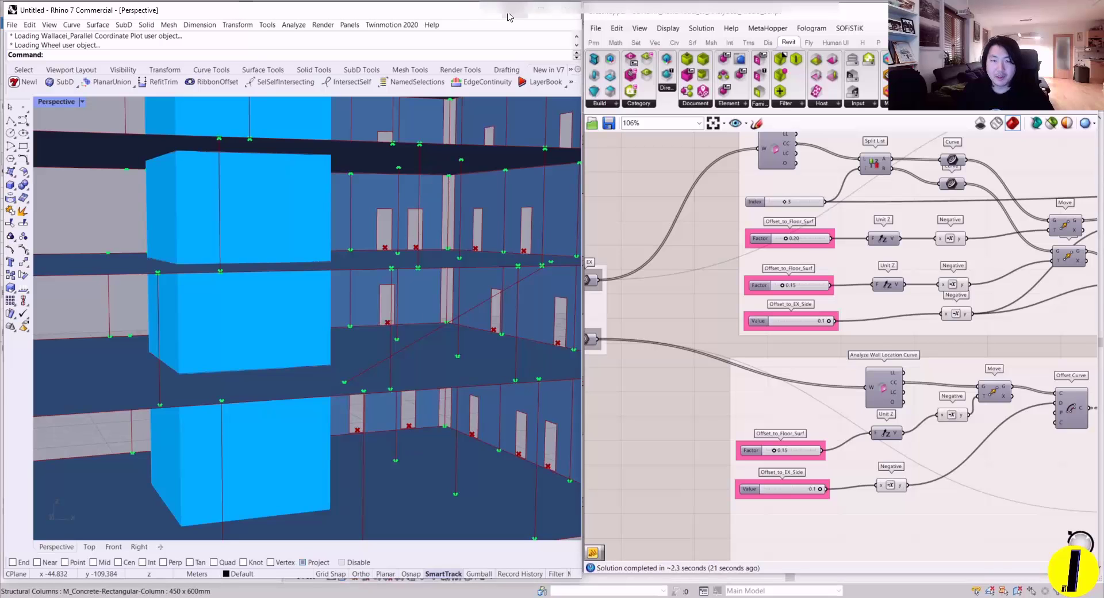
pyautogui.hotkey('alt', 'Tab')
# - Set the slanted Level 2 column's top offset to -1.1750 m by shifting its upper end, and recompute the Grasshopper definition
pyautogui.click(713, 392)
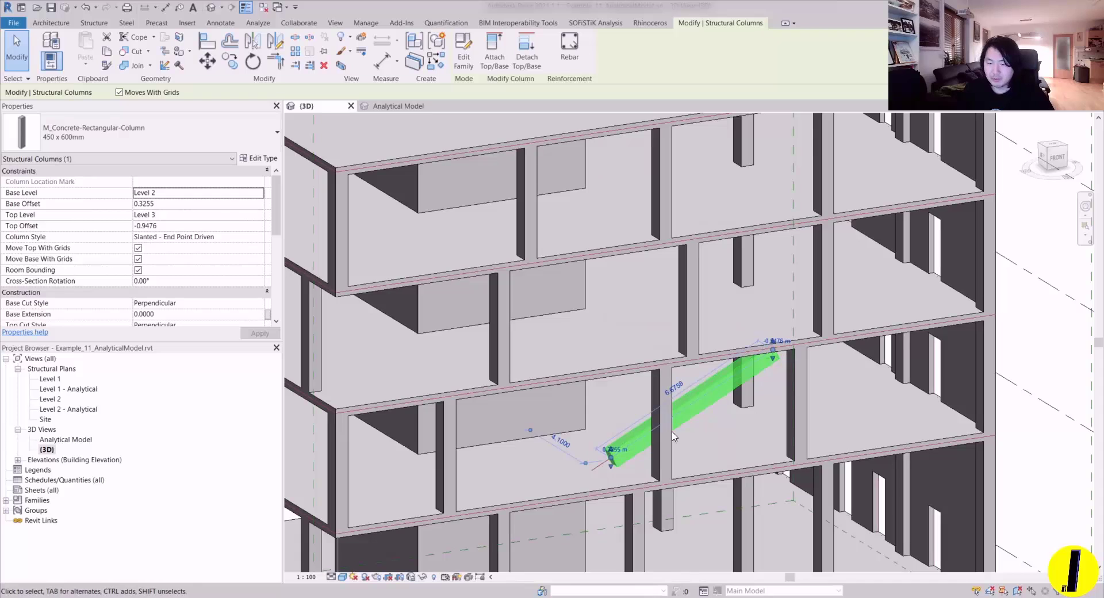
pyautogui.scroll(2, 598, 454)
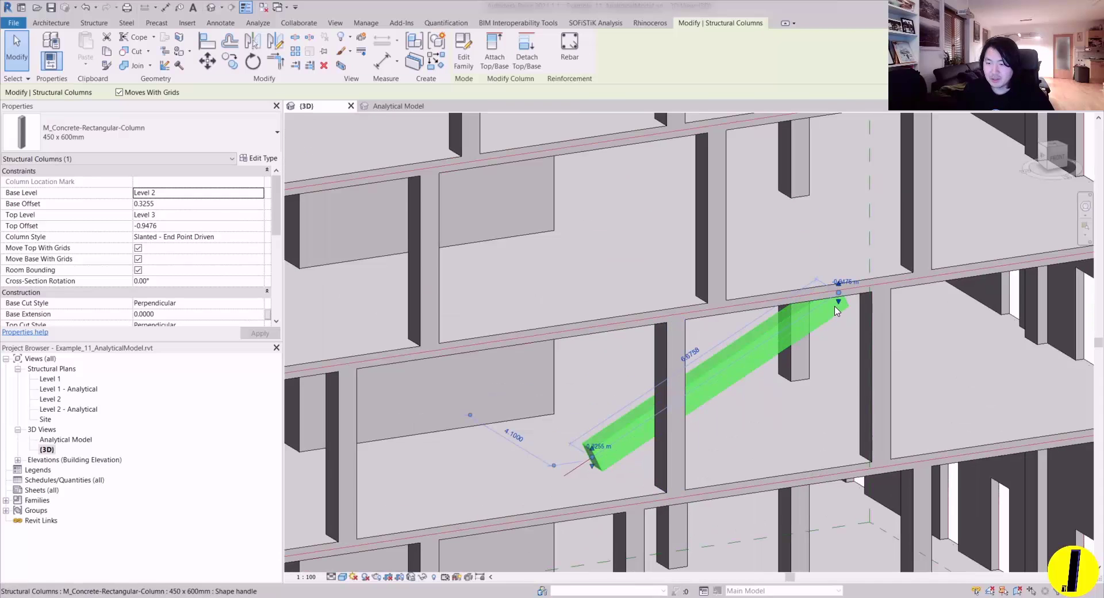
pyautogui.moveTo(837, 307); pyautogui.dragTo(841, 320)
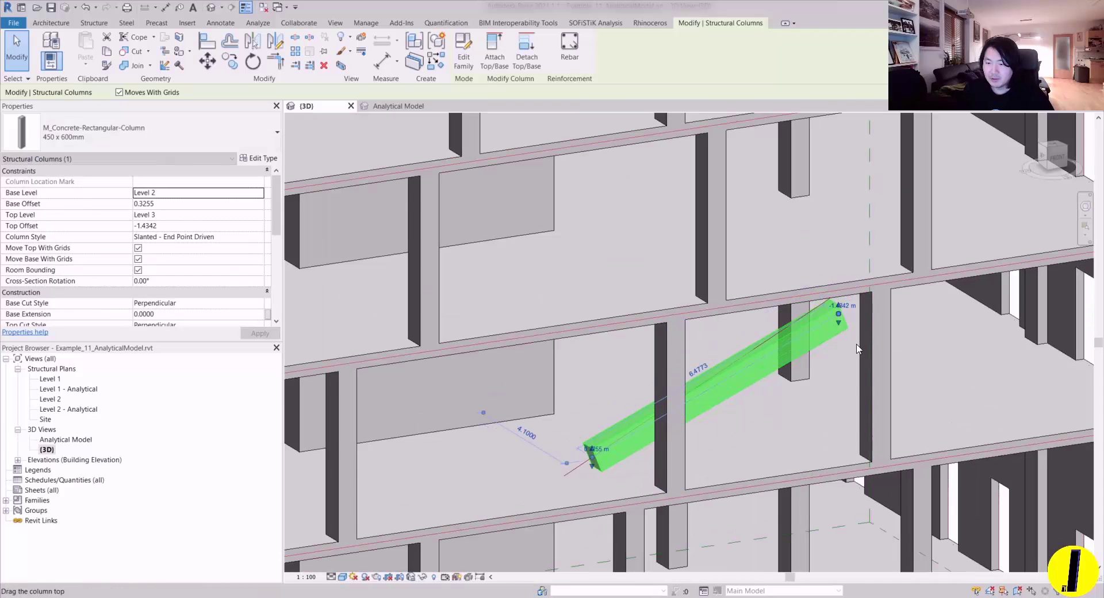
pyautogui.scroll(2, 851, 342)
pyautogui.scroll(2, 840, 331)
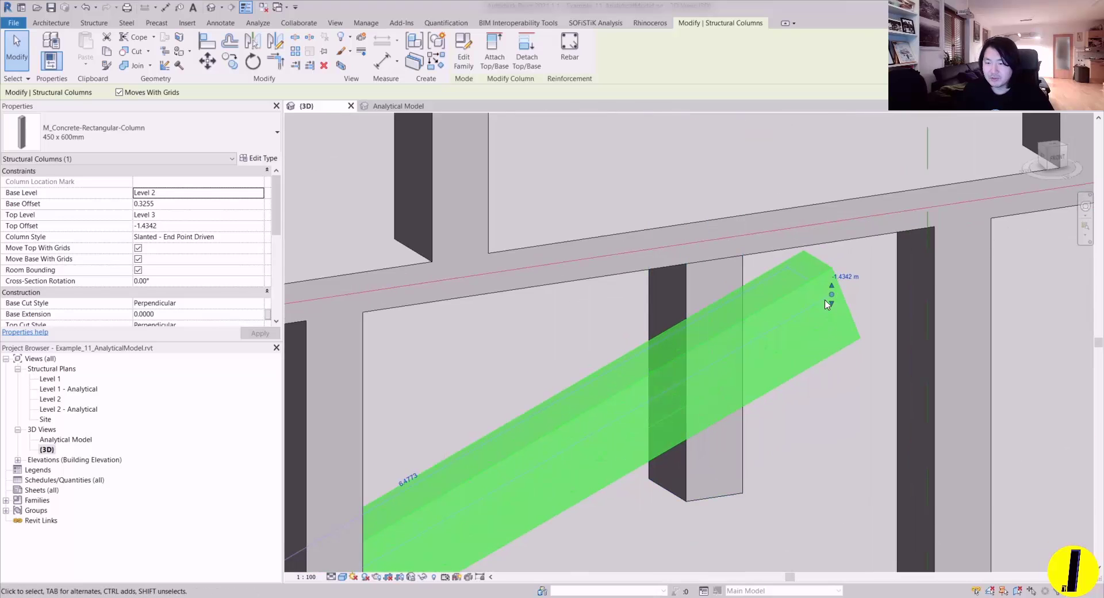
pyautogui.moveTo(832, 286); pyautogui.dragTo(833, 264)
pyautogui.click(840, 321)
pyautogui.scroll(-4, 838, 331)
pyautogui.keyDown('shift'); pyautogui.moveTo(836, 333); pyautogui.dragTo(657, 373, button='middle'); pyautogui.keyUp('shift')
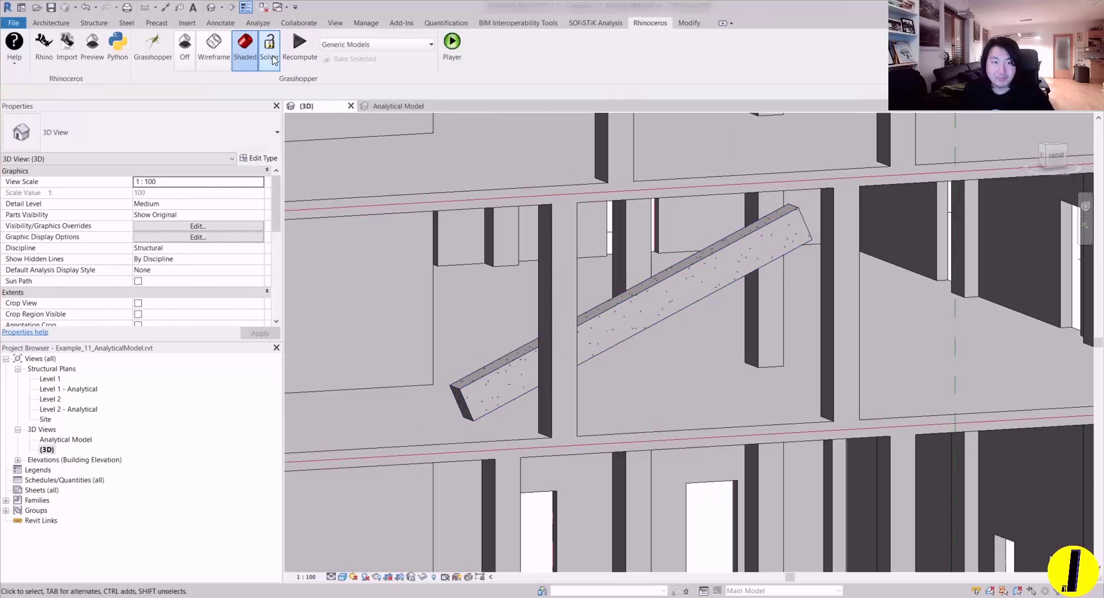
pyautogui.click(300, 50)
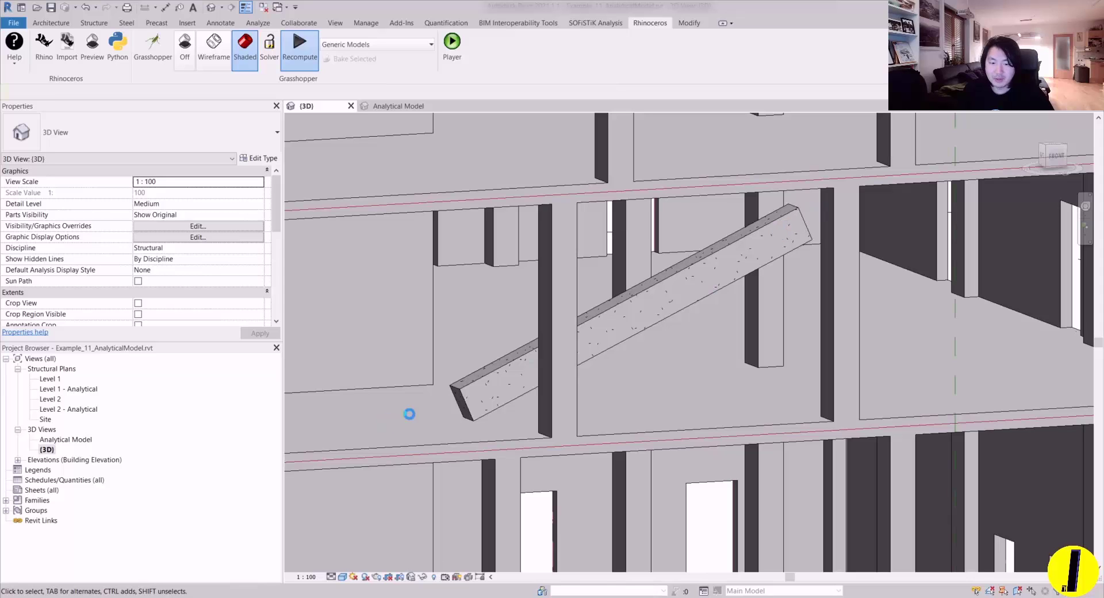
# - Adjust the height of the slanted Level 2 column's lower end above the floor
pyautogui.click(464, 404)
pyautogui.scroll(2, 463, 404)
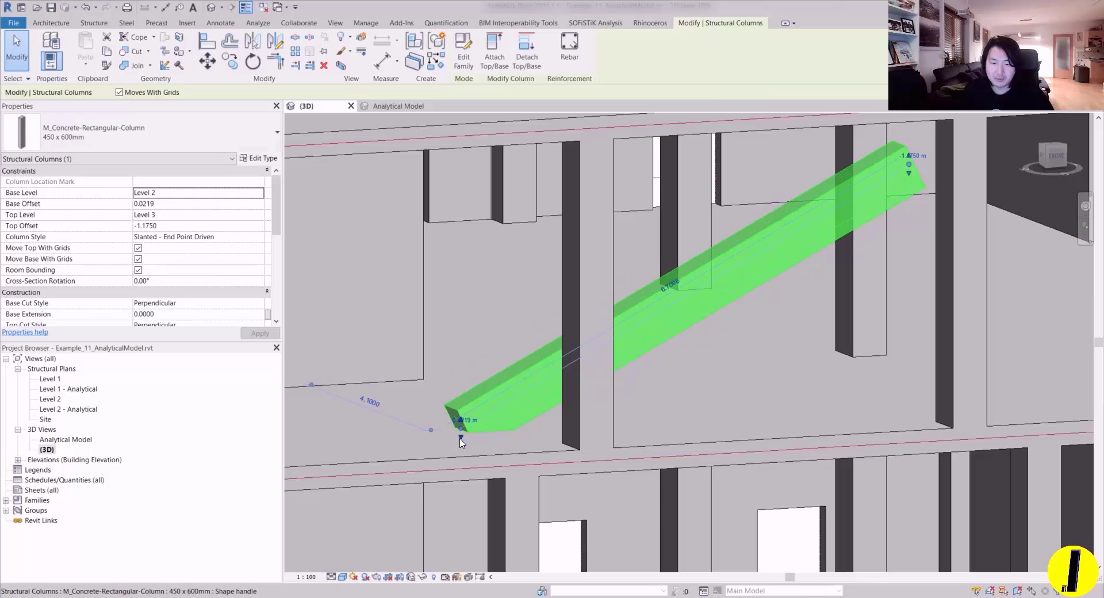
pyautogui.press('Escape')
pyautogui.click(465, 404)
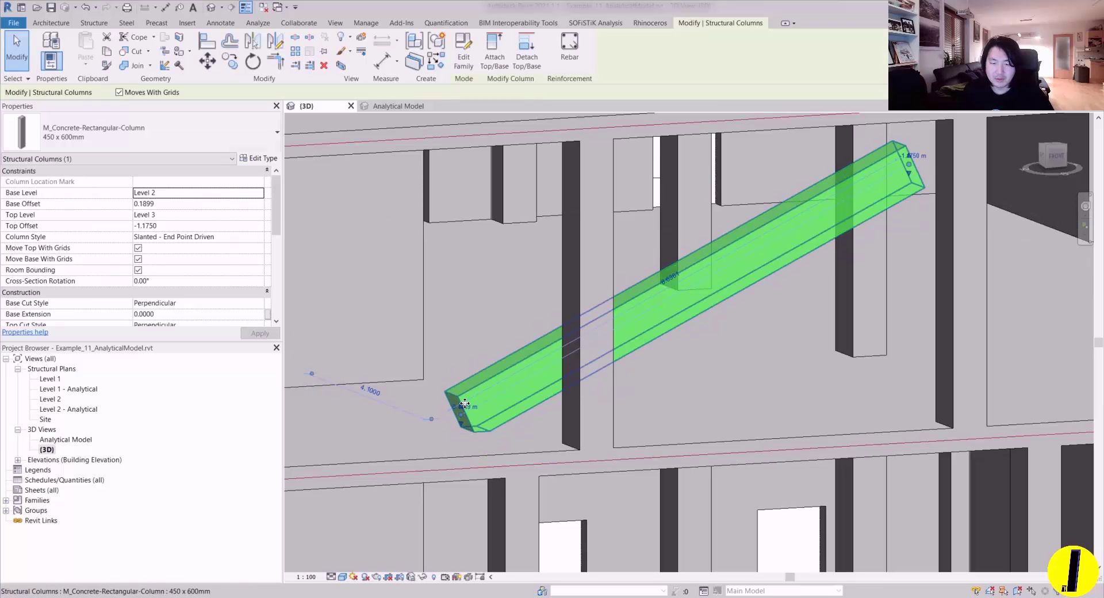
pyautogui.press('Escape')
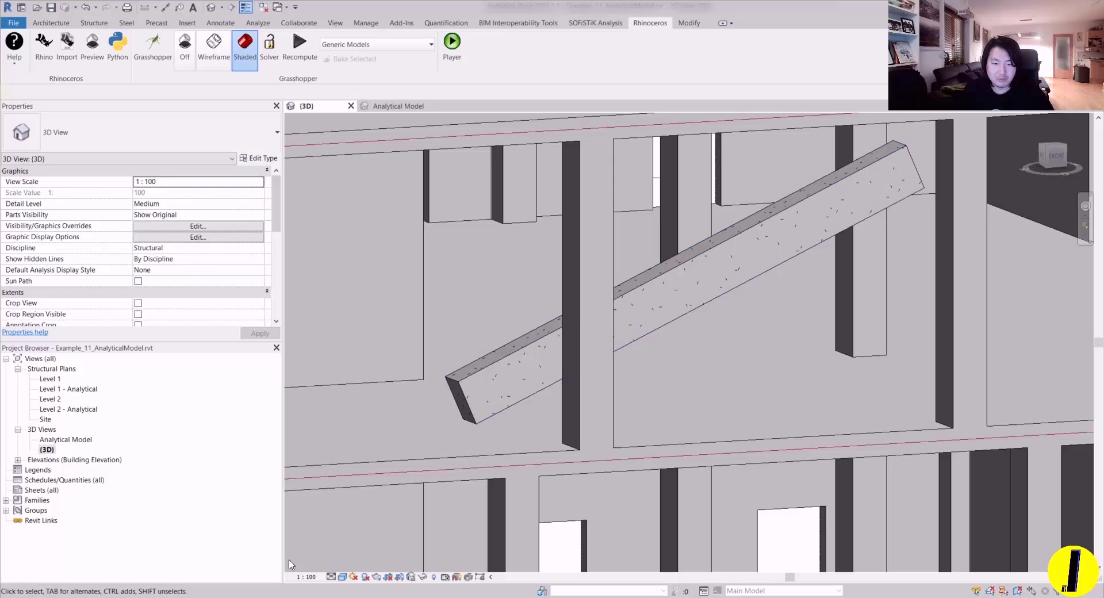
# - Switch to Rhino and set the Scale component's Factor to 2.3 in the second Extract_Analytical_Line_COLS_per_Levels group of the Grasshopper definition
pyautogui.click(320, 518)
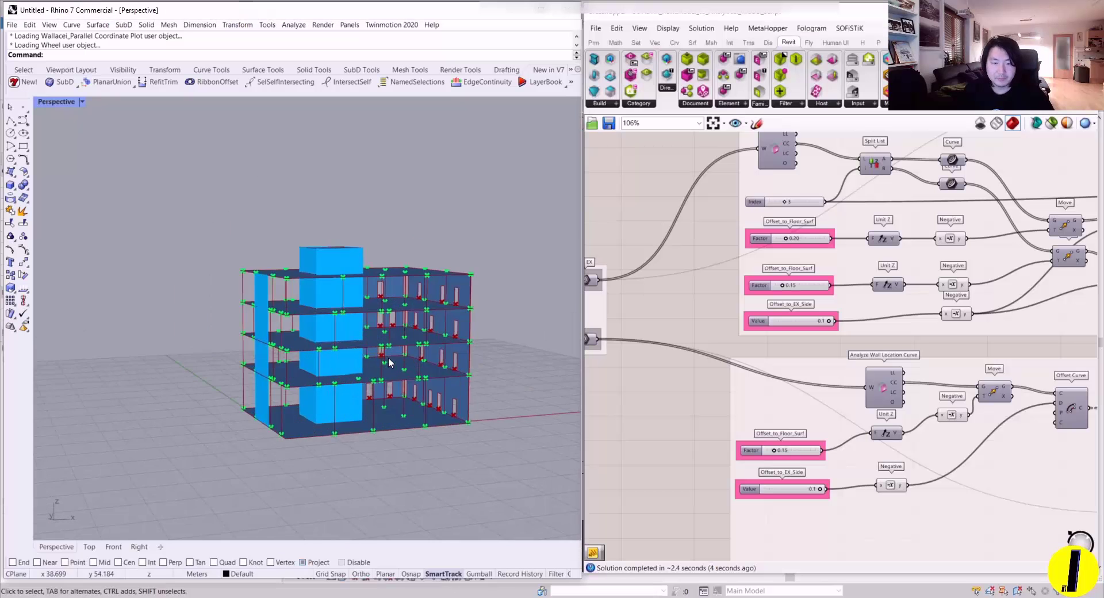
pyautogui.scroll(-6, 844, 343)
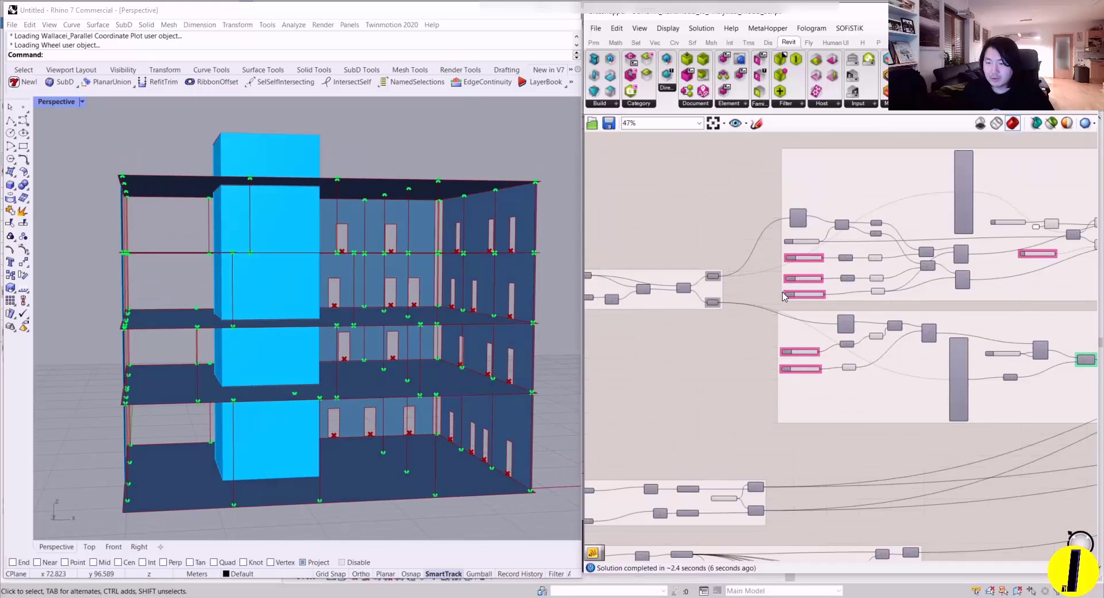
pyautogui.scroll(5, 843, 343)
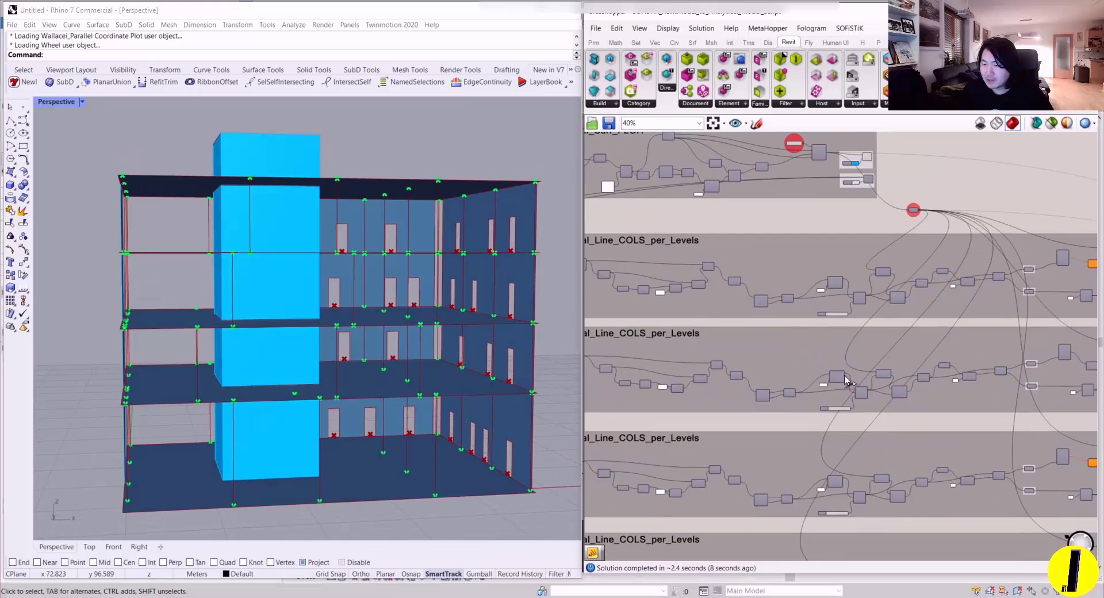
pyautogui.scroll(-2, 919, 357)
pyautogui.scroll(-6, 953, 367)
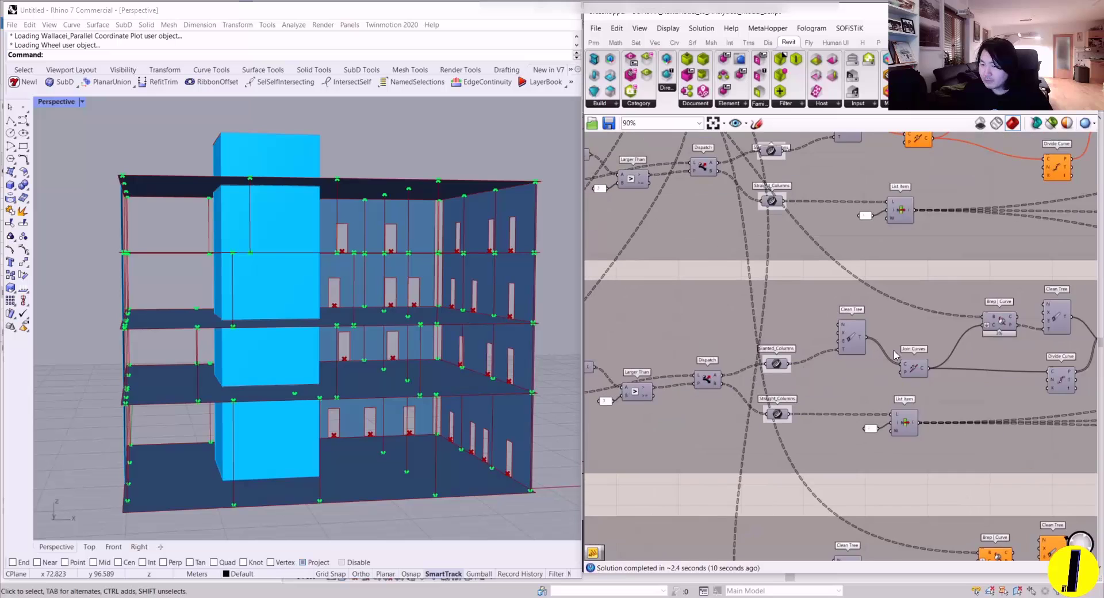
pyautogui.scroll(2, 750, 352)
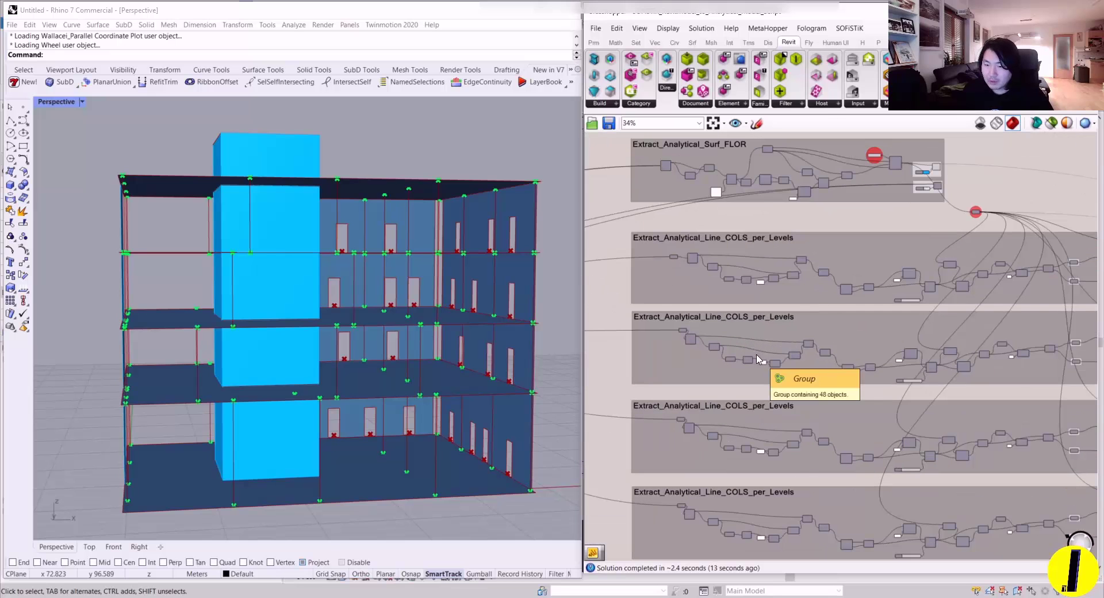
pyautogui.scroll(8, 766, 354)
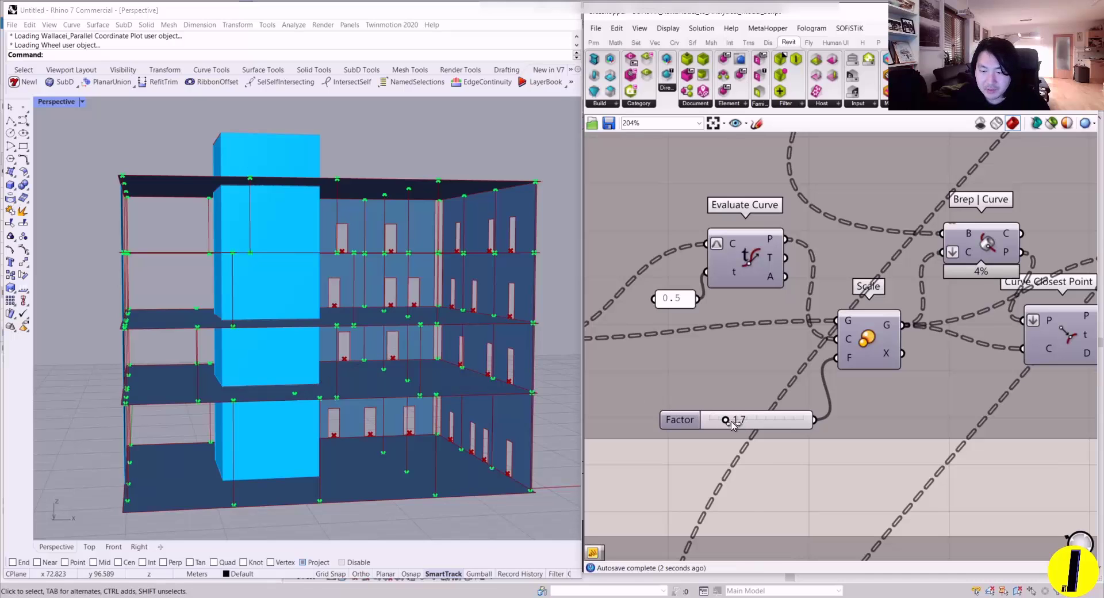
# - Inspect in the Rhino model how the slanted column's line meets the floors above and below
pyautogui.moveTo(380, 396); pyautogui.dragTo(352, 394, button='right')
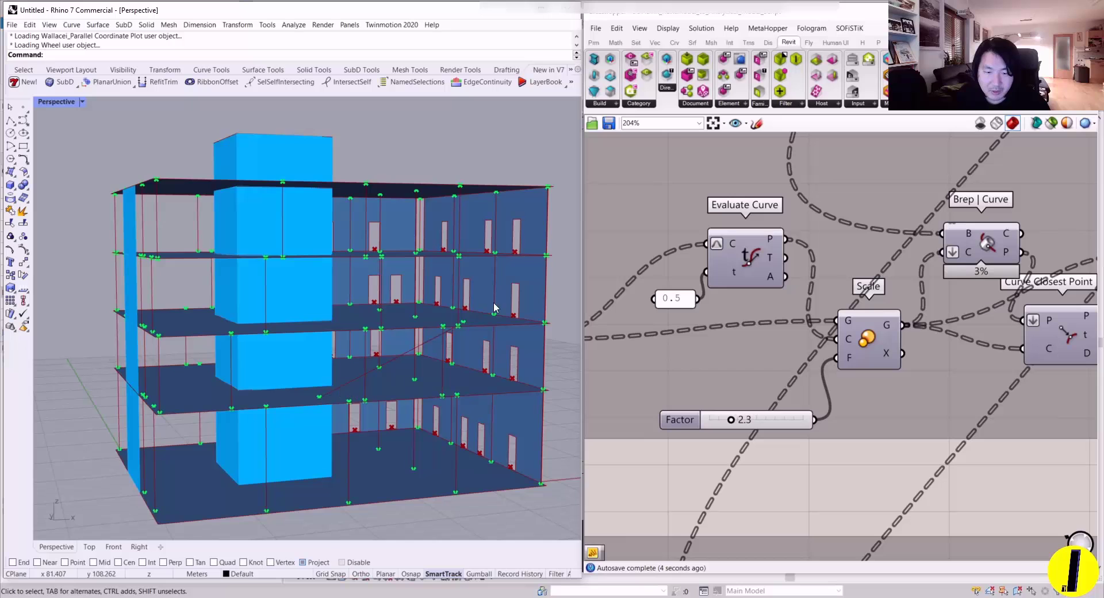
pyautogui.scroll(3, 465, 321)
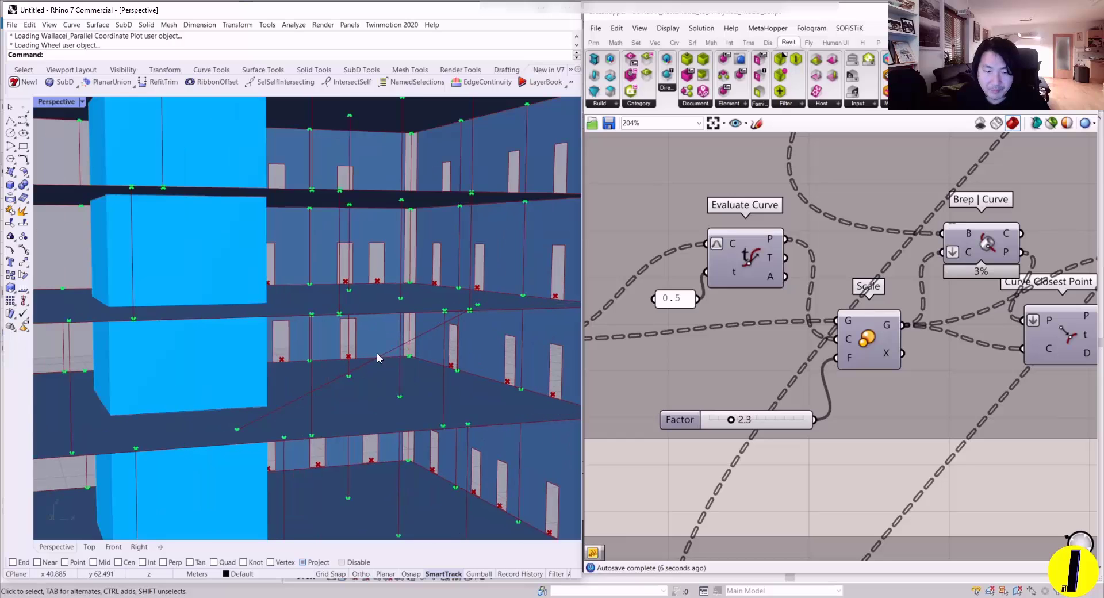
pyautogui.moveTo(377, 353); pyautogui.dragTo(449, 296, button='right')
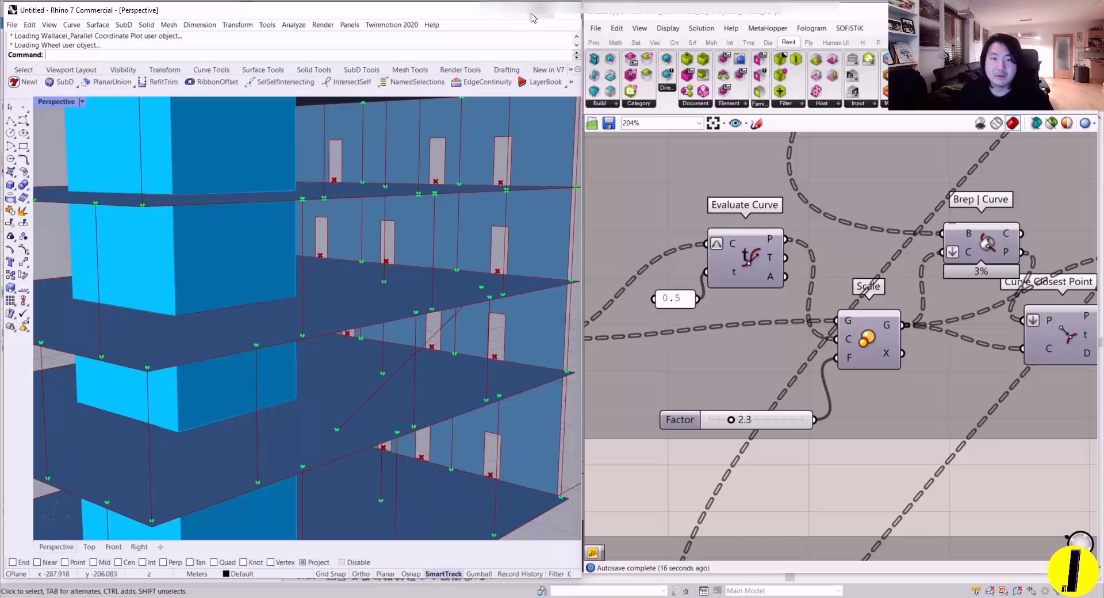
# - Switch to Revit and open the Level 2 structural plan
pyautogui.click(528, 13)
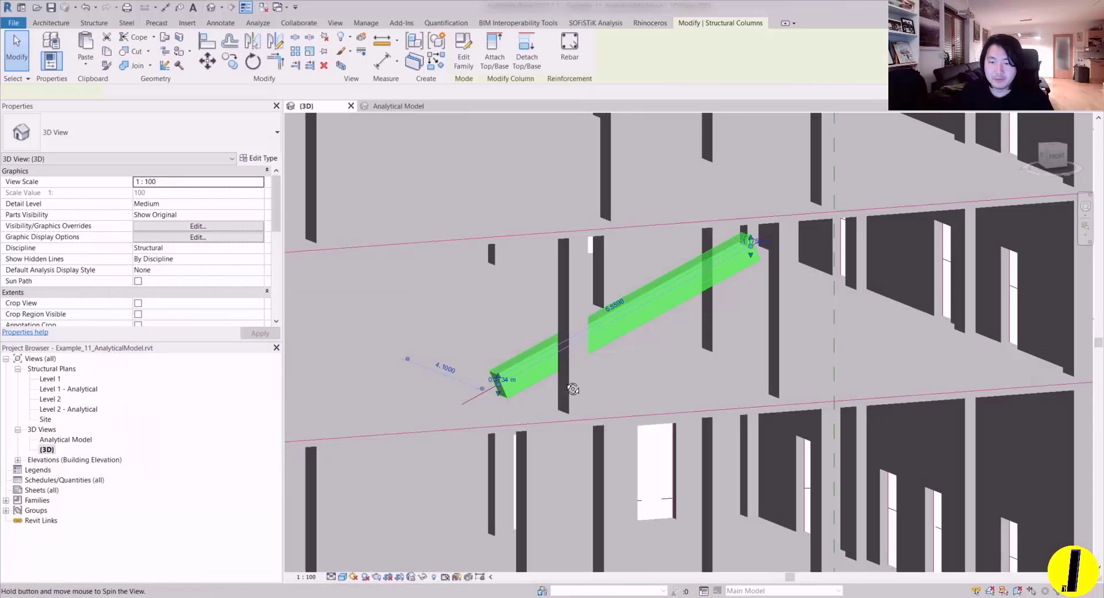
pyautogui.keyDown('shift'); pyautogui.moveTo(573, 389); pyautogui.dragTo(448, 400, button='middle'); pyautogui.keyUp('shift')
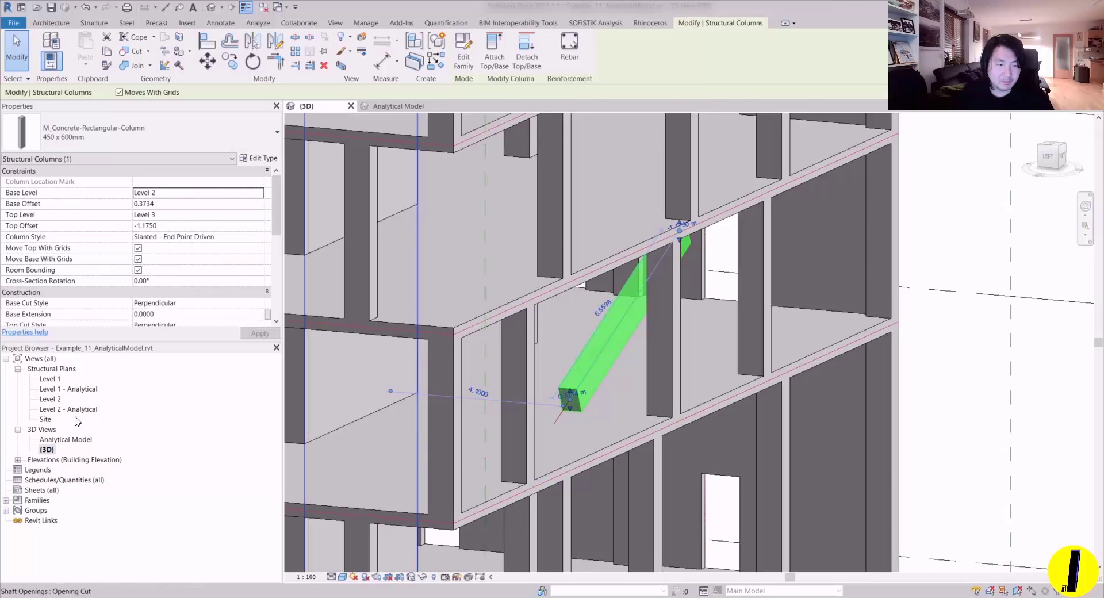
pyautogui.doubleClick(58, 400)
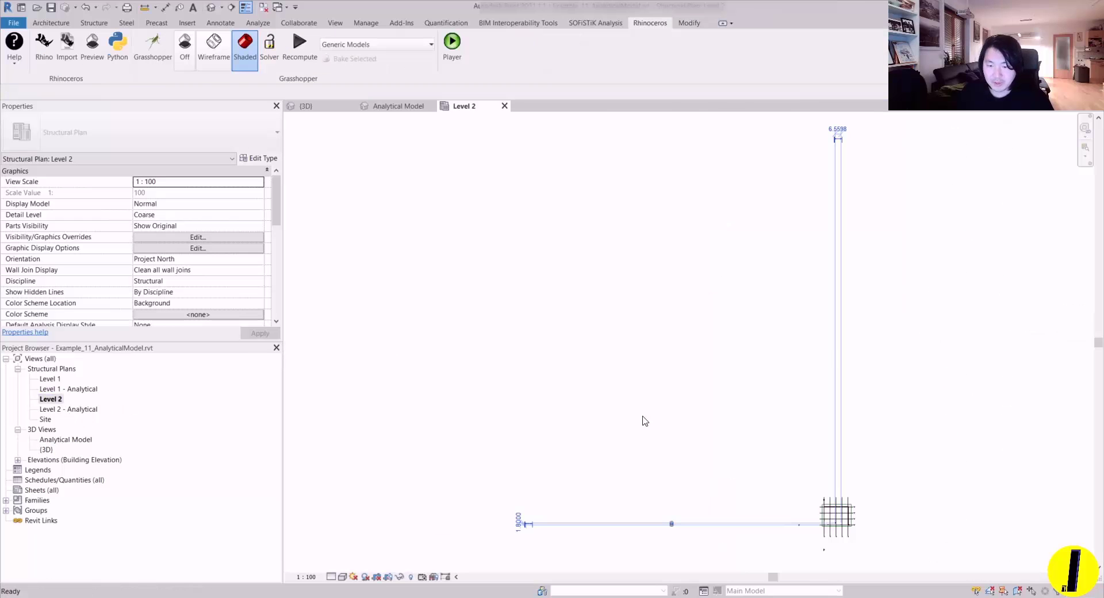
pyautogui.press('Escape')
pyautogui.scroll(8, 834, 518)
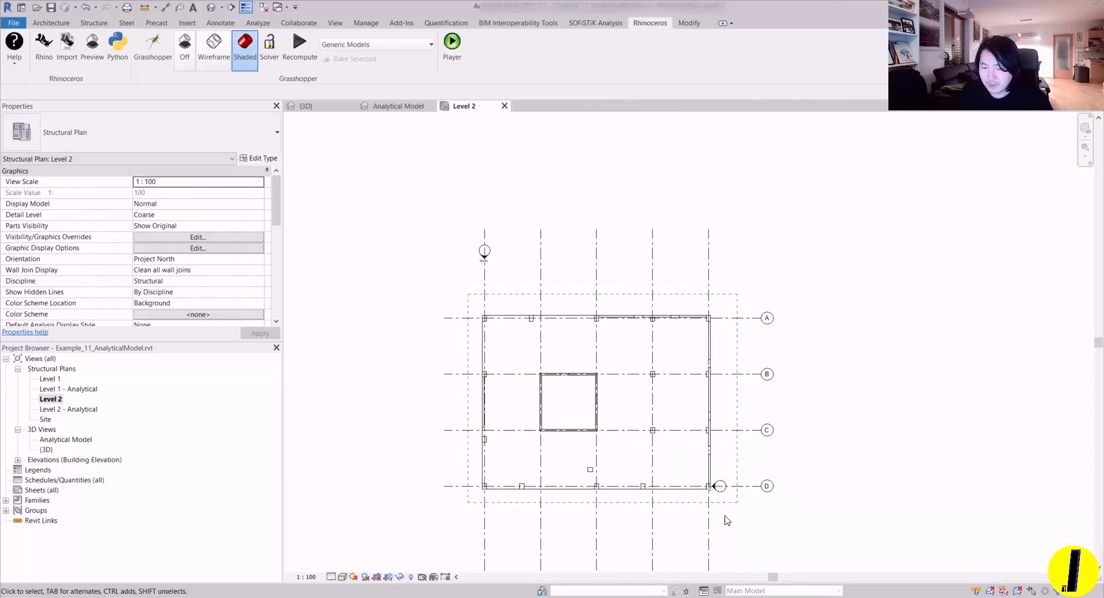
# - Rotate the slanted Level 2 column slightly counterclockwise about its centre in the plan
pyautogui.click(483, 432)
pyautogui.scroll(2, 494, 434)
pyautogui.press('r')
pyautogui.press('o')
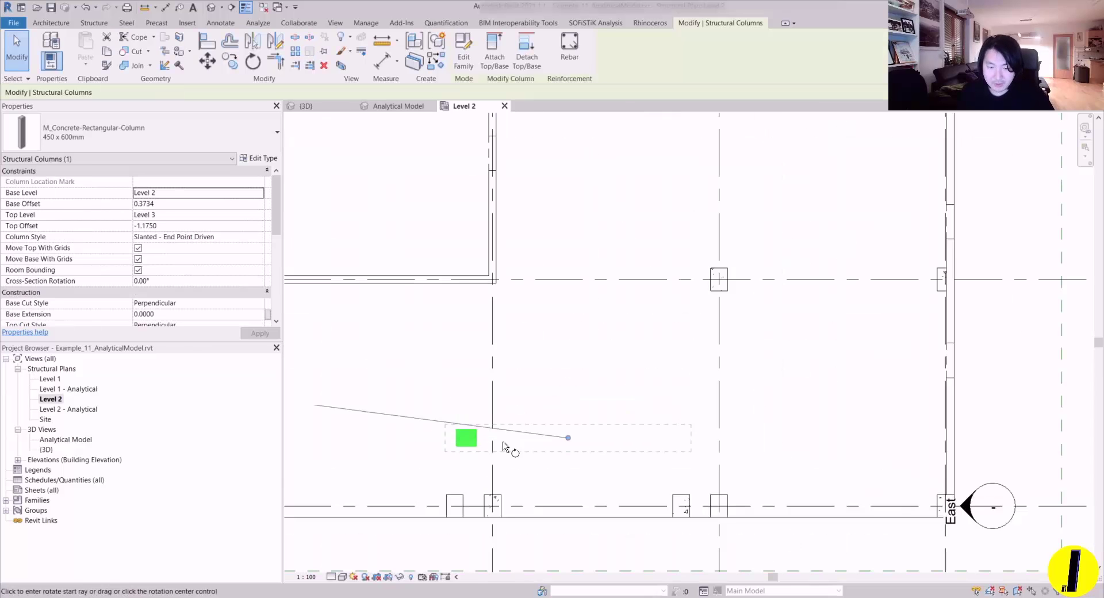
pyautogui.click(633, 439)
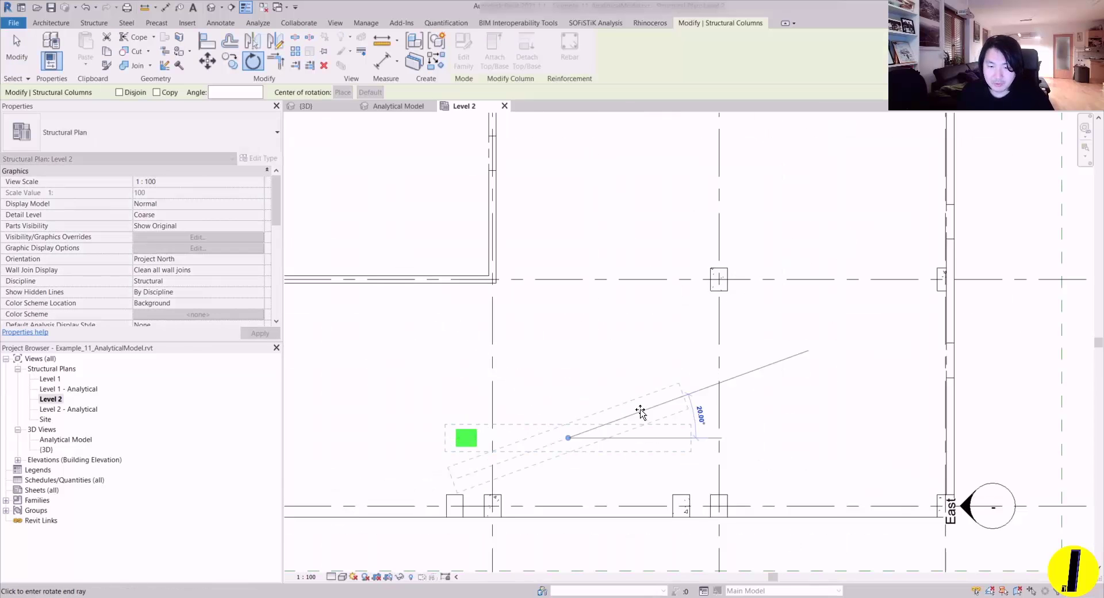
pyautogui.click(637, 422)
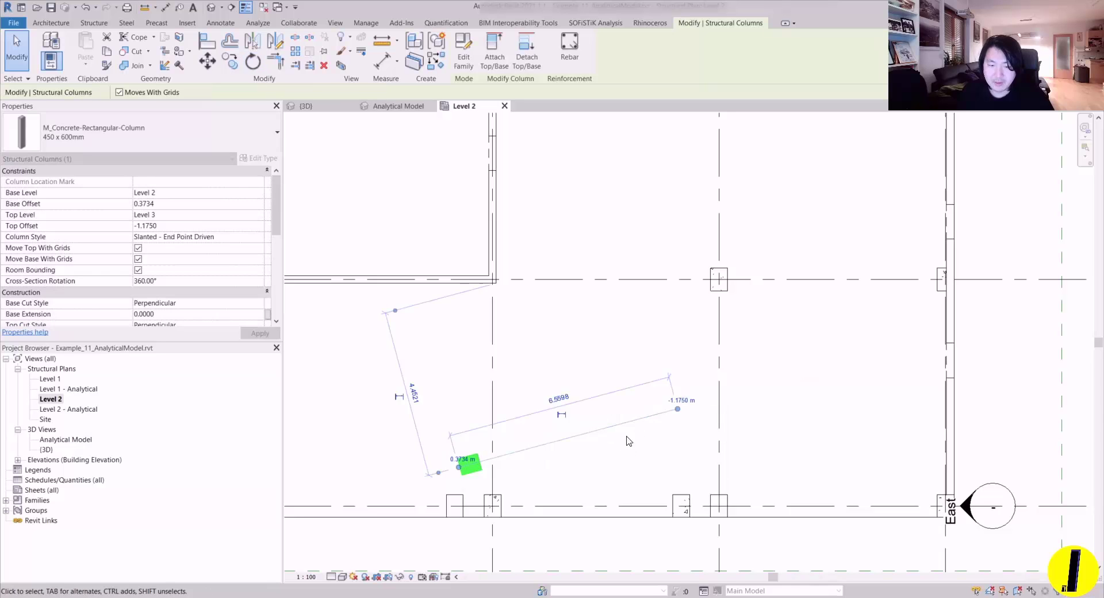
pyautogui.click(678, 135)
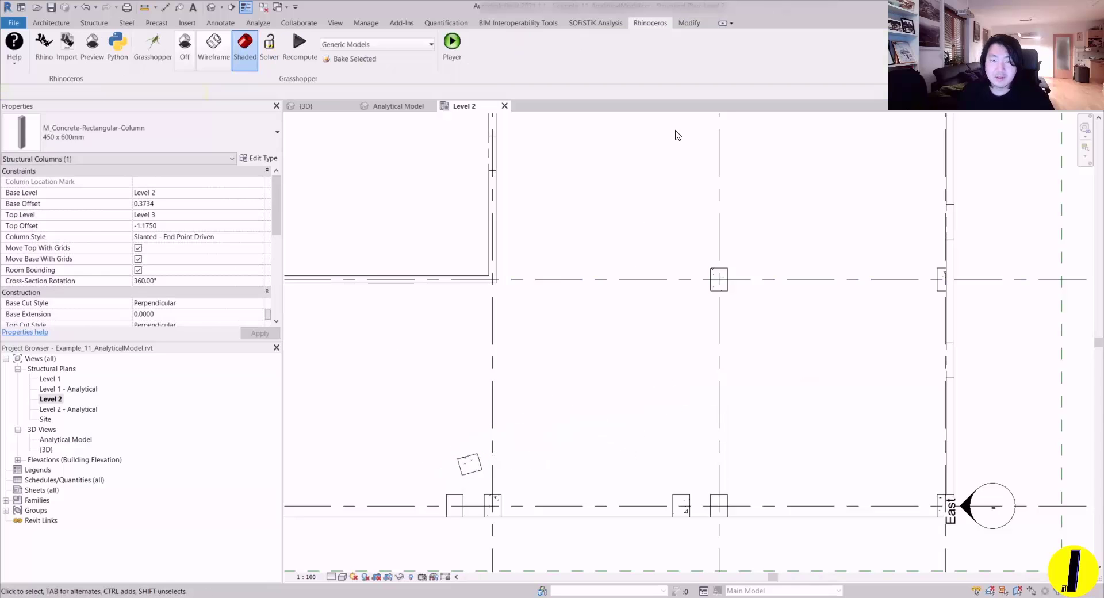
# - Return to the Revit 3D view and examine the rotated slanted column from several directions
pyautogui.click(328, 108)
pyautogui.keyDown('shift'); pyautogui.moveTo(611, 368); pyautogui.dragTo(691, 345, button='middle'); pyautogui.keyUp('shift')
pyautogui.keyDown('shift'); pyautogui.moveTo(592, 257); pyautogui.dragTo(594, 242, button='middle'); pyautogui.keyUp('shift')
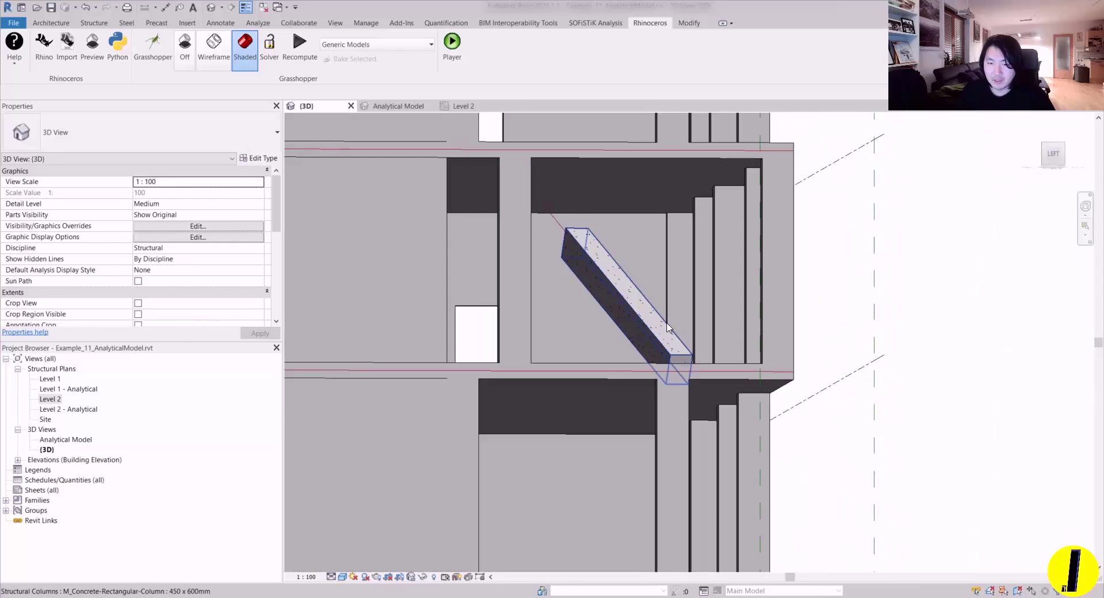
pyautogui.keyDown('shift'); pyautogui.moveTo(667, 327); pyautogui.dragTo(506, 460, button='middle'); pyautogui.keyUp('shift')
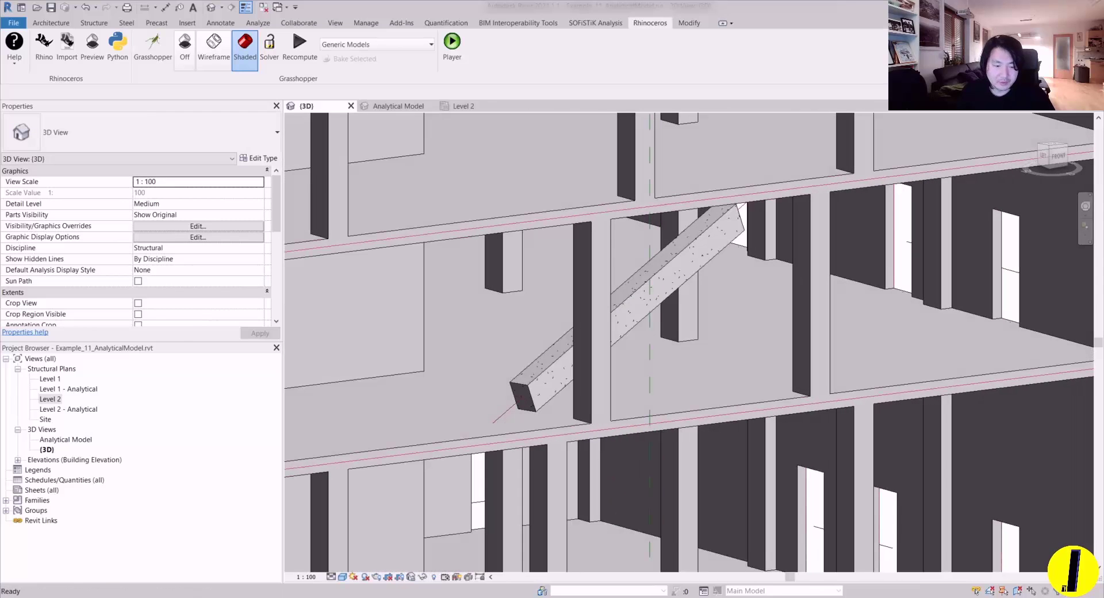
# - Switch to Rhino and inspect the slanted column's line and the rest of the structural model from several sides
pyautogui.click(269, 569)
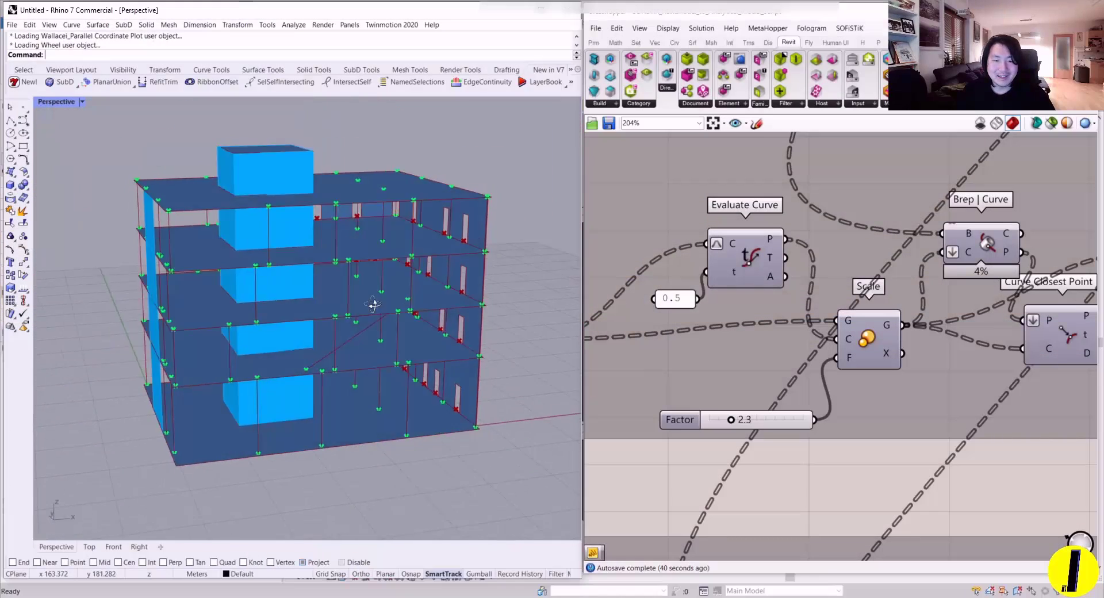
pyautogui.moveTo(374, 304); pyautogui.dragTo(470, 295, button='right')
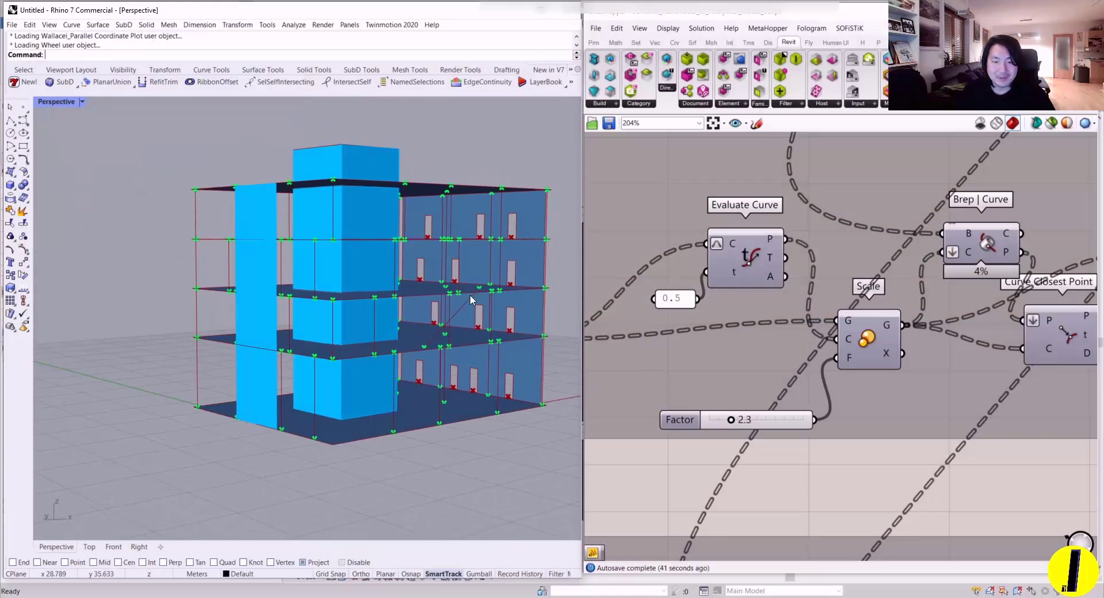
pyautogui.scroll(5, 470, 295)
pyautogui.scroll(-6, 399, 317)
pyautogui.moveTo(314, 310)
pyautogui.mouseDown(button='right')
pyautogui.moveTo(433, 293)
pyautogui.moveTo(311, 315)
pyautogui.mouseUp(button='right')
# - Enable the Grasshopper components from Global_Settings through the structural, load, support, AssembleModel and DeadLoad groups
pyautogui.scroll(-10, 782, 302)
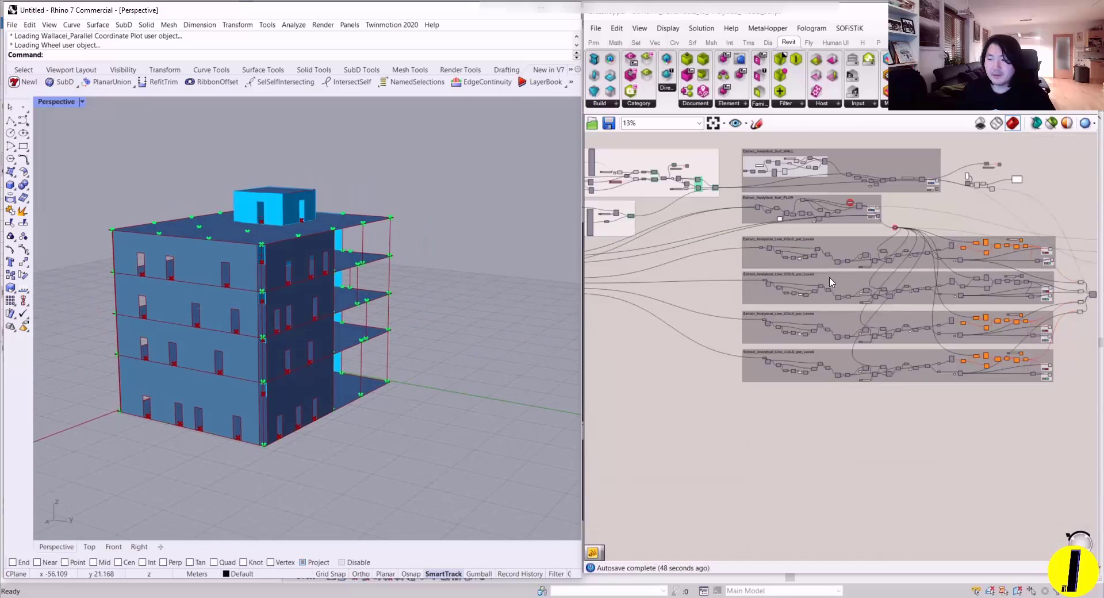
pyautogui.scroll(2, 863, 289)
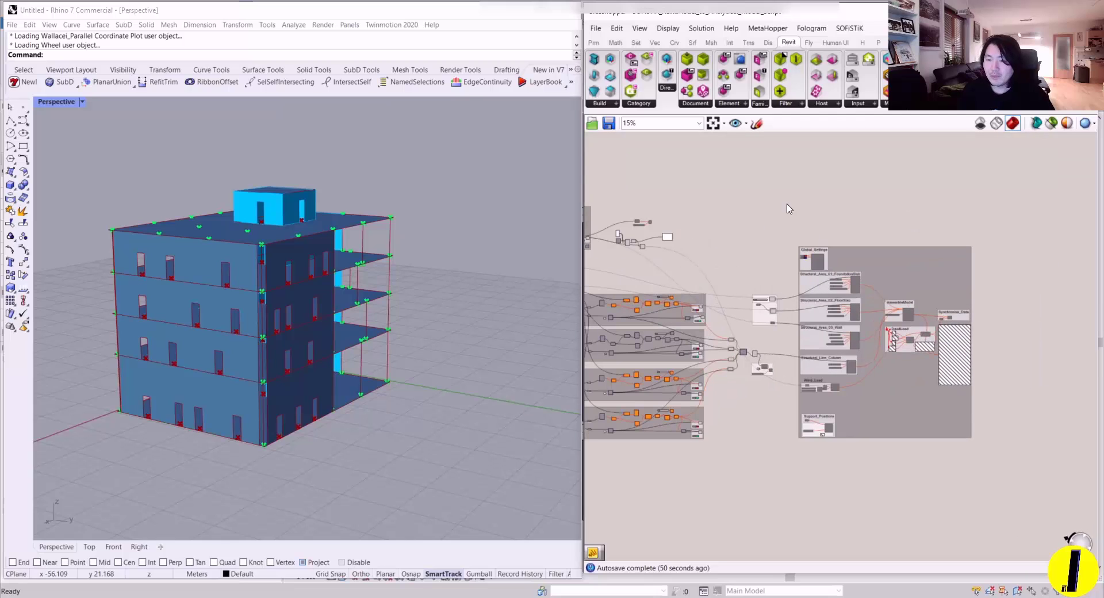
pyautogui.moveTo(785, 202); pyautogui.dragTo(950, 478)
pyautogui.rightClick(937, 152)
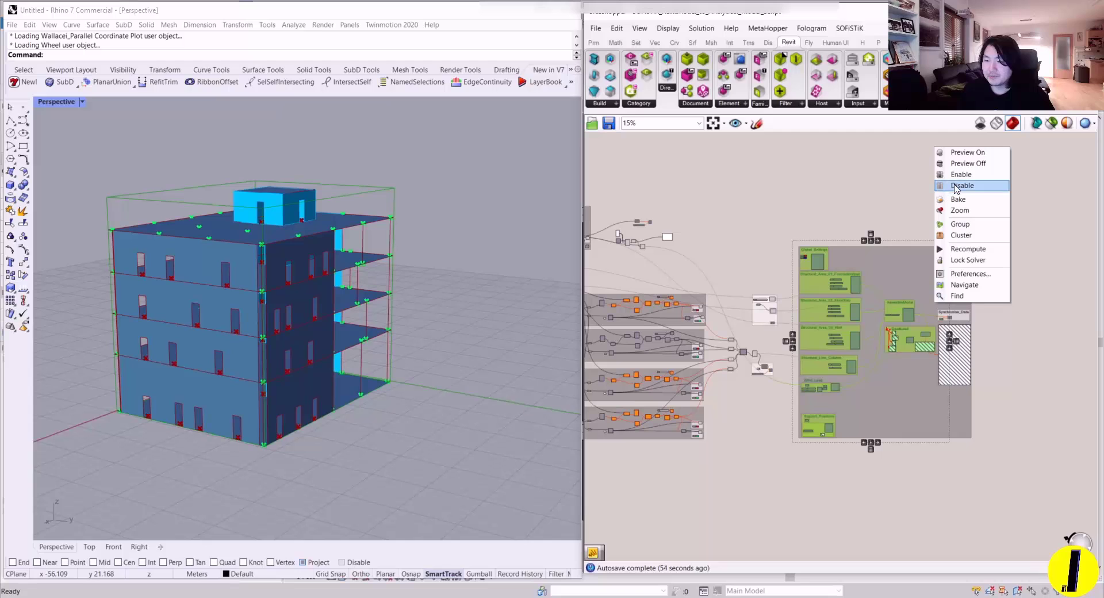
pyautogui.click(960, 185)
# - Enable the large text panel below the Synchronise_Data group
pyautogui.scroll(5, 957, 357)
pyautogui.rightClick(956, 340)
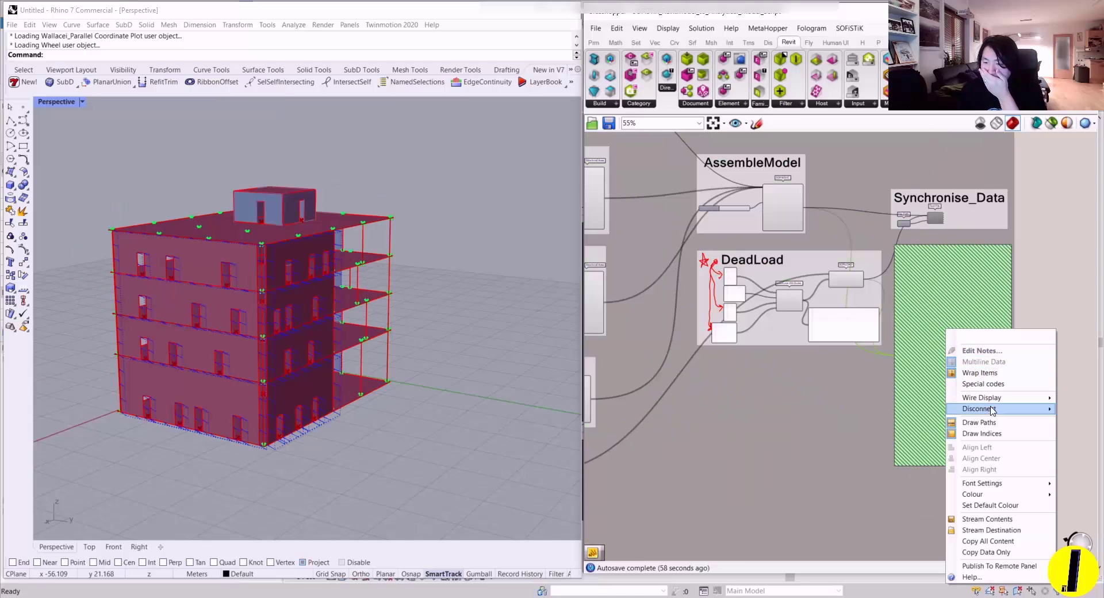
pyautogui.click(1061, 319)
pyautogui.click(923, 327)
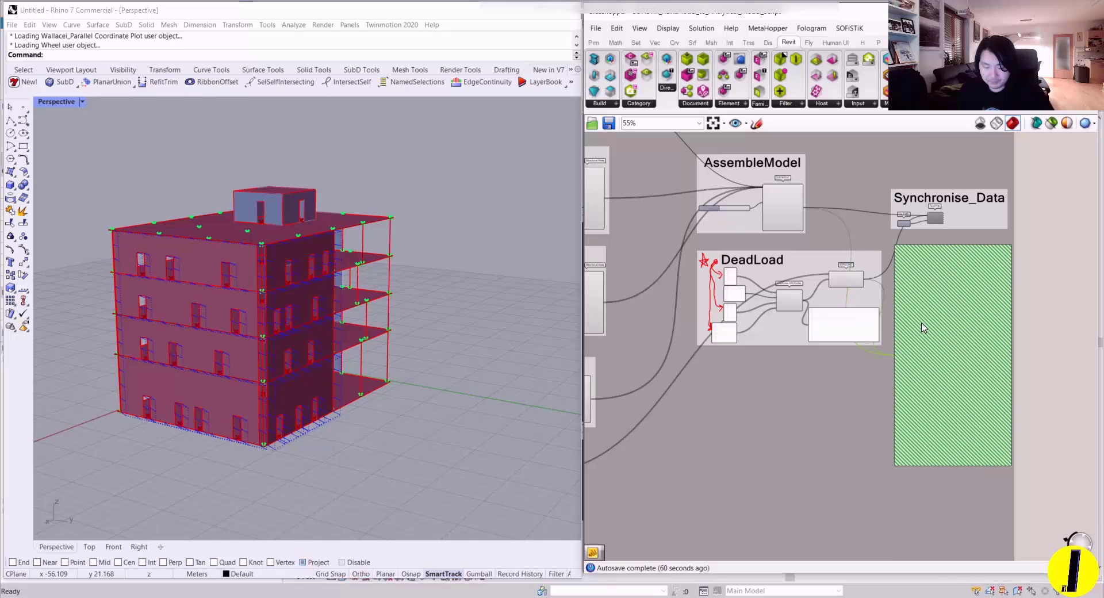
pyautogui.scroll(-1, 871, 335)
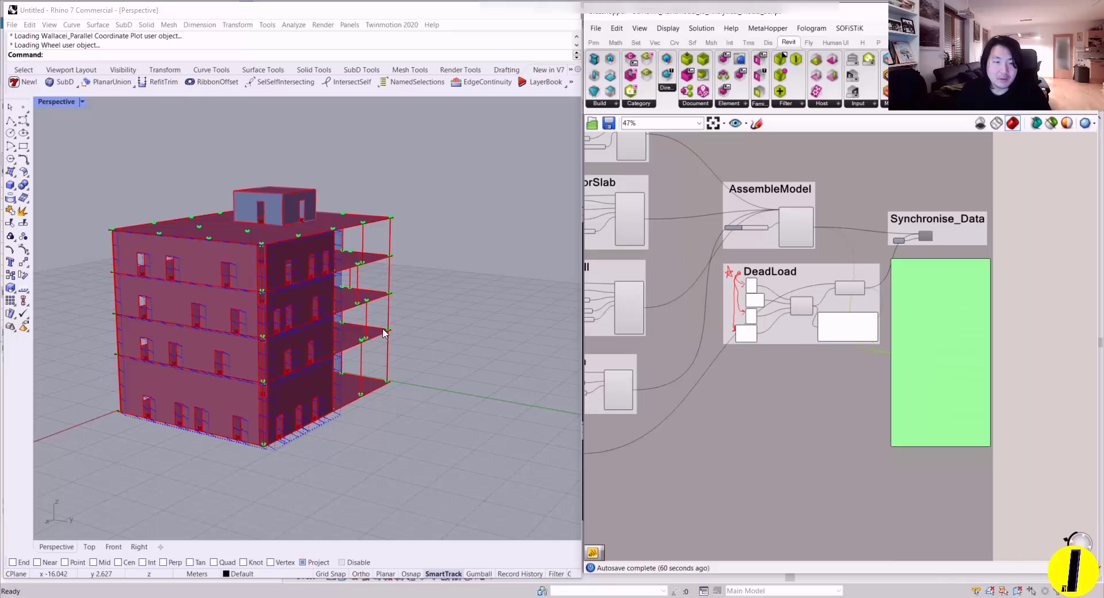
# - Inspect the structural preview and the wind load arrows on the building's facades in the Rhino model
pyautogui.moveTo(383, 330); pyautogui.dragTo(197, 260, button='right')
pyautogui.scroll(4, 216, 282)
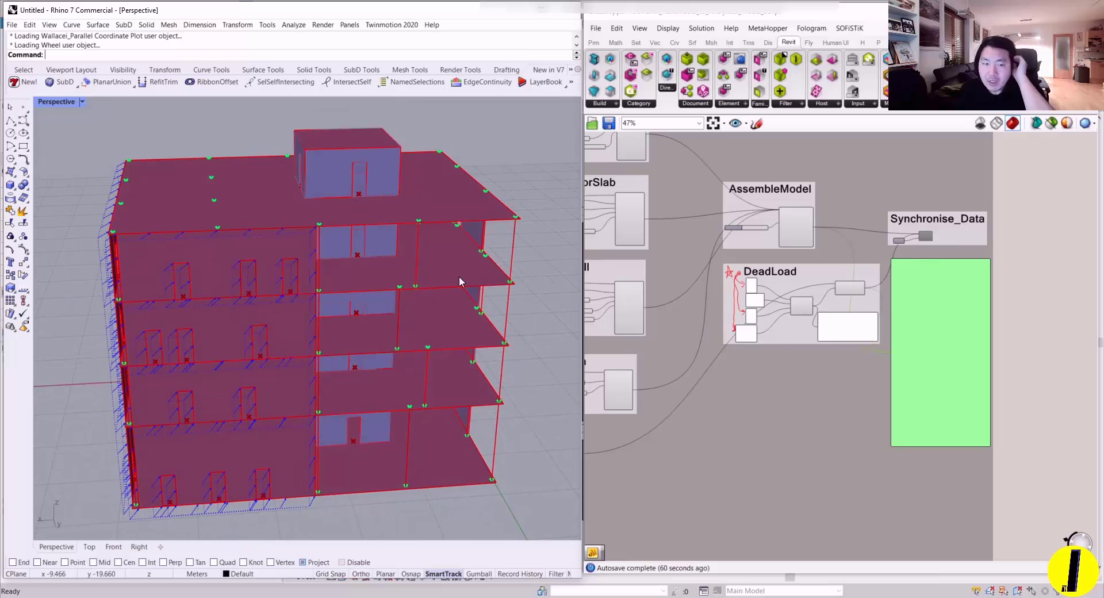
pyautogui.moveTo(364, 256); pyautogui.dragTo(358, 257, button='right')
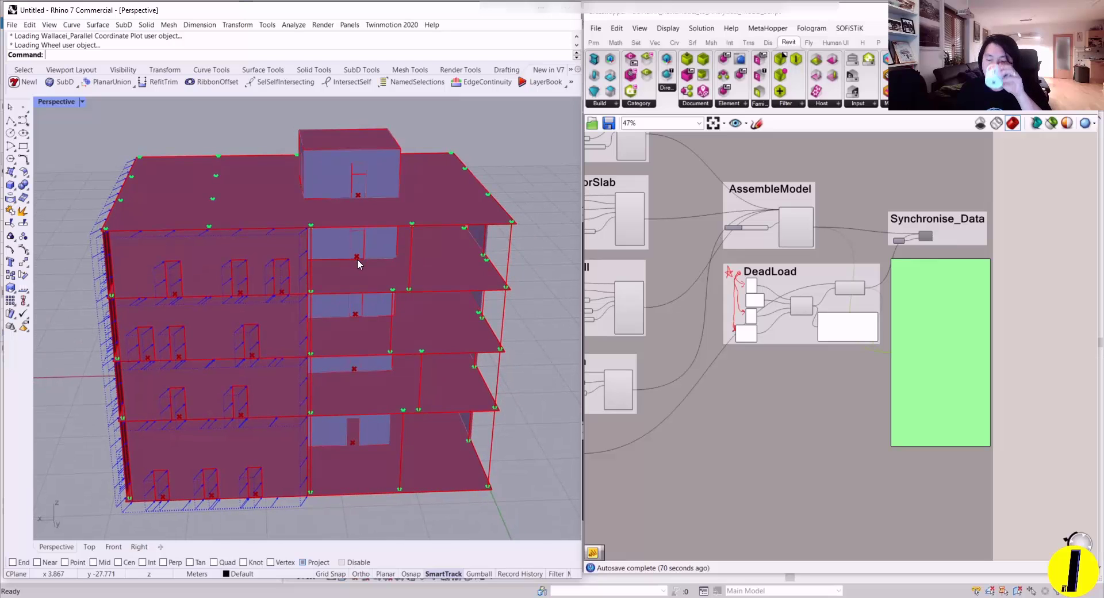
pyautogui.moveTo(253, 259); pyautogui.dragTo(437, 253, button='right')
pyautogui.scroll(2, 262, 154)
# - Maximize the Grasshopper window and examine the slab inputs feeding the Structural_Area_01_FoundationSlab and Structural_Area_02_FloorSlab groups
pyautogui.scroll(-3, 825, 261)
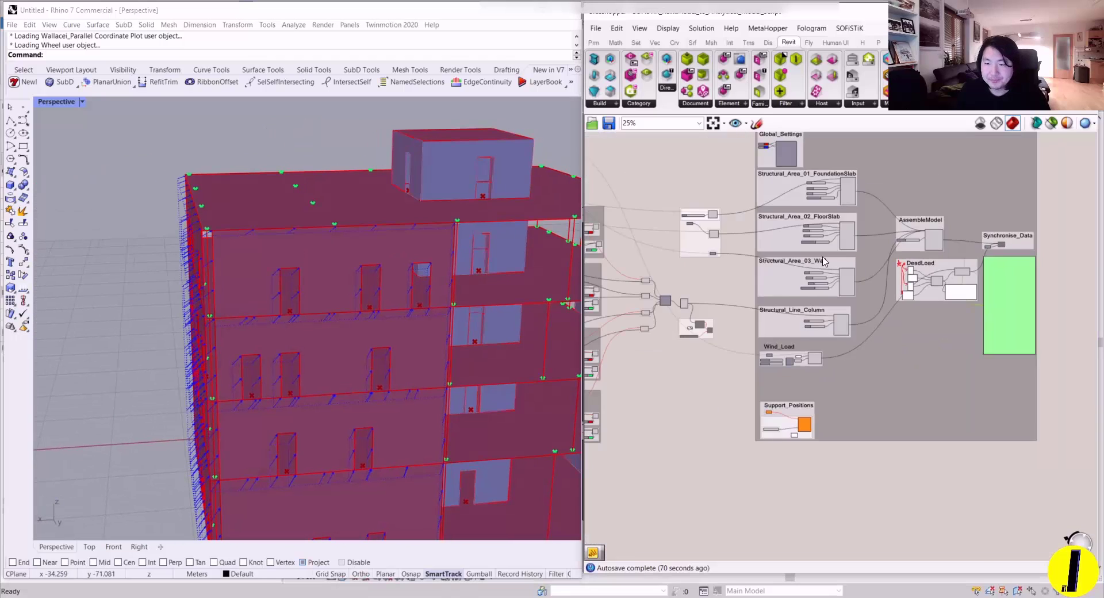
pyautogui.scroll(2, 825, 262)
pyautogui.doubleClick(707, 11)
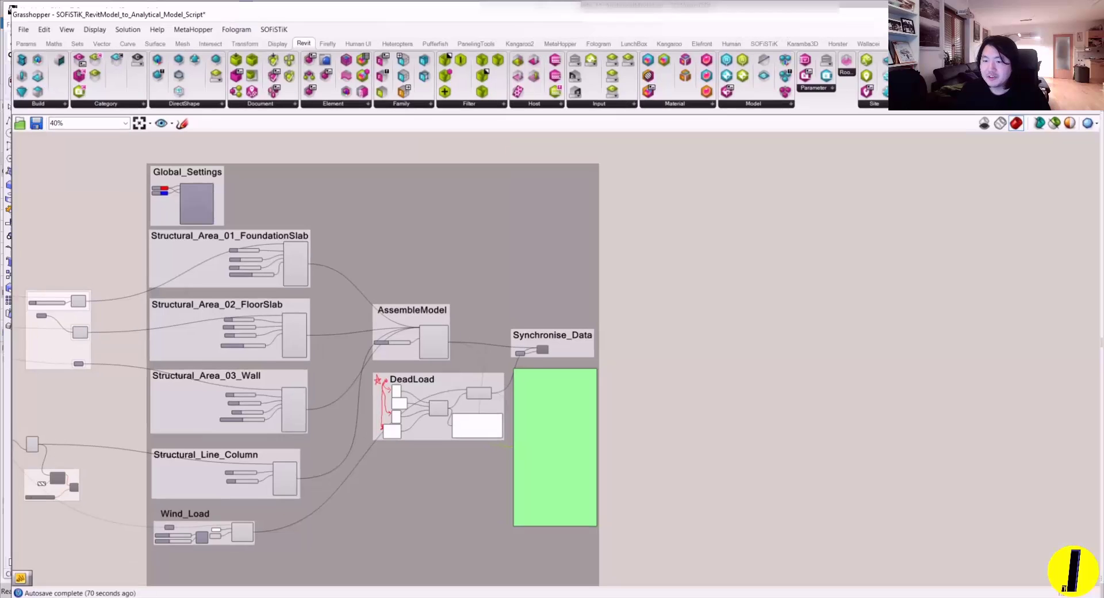
pyautogui.moveTo(572, 222); pyautogui.dragTo(849, 207, button='right')
pyautogui.scroll(5, 379, 294)
pyautogui.moveTo(658, 256); pyautogui.dragTo(485, 392, button='right')
pyautogui.moveTo(398, 330); pyautogui.dragTo(427, 336, button='right')
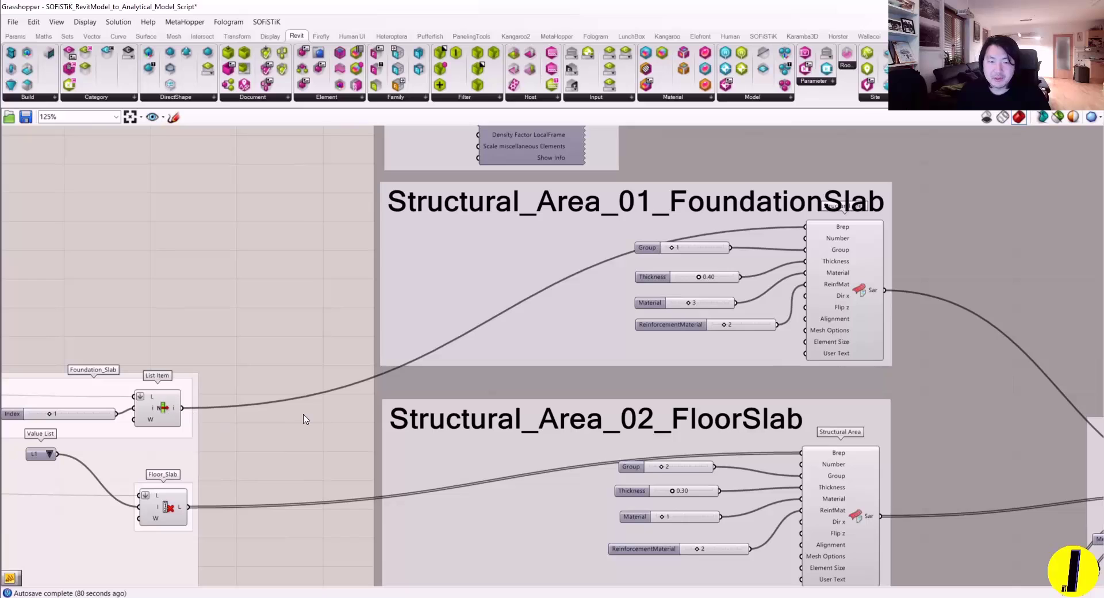
# - Trace the wires from the analytical extraction groups to the foundation and floor slab structural area groups
pyautogui.moveTo(166, 418); pyautogui.dragTo(299, 398, button='right')
pyautogui.scroll(-3, 232, 313)
pyautogui.moveTo(232, 313); pyautogui.dragTo(353, 324, button='right')
pyautogui.scroll(-1, 353, 324)
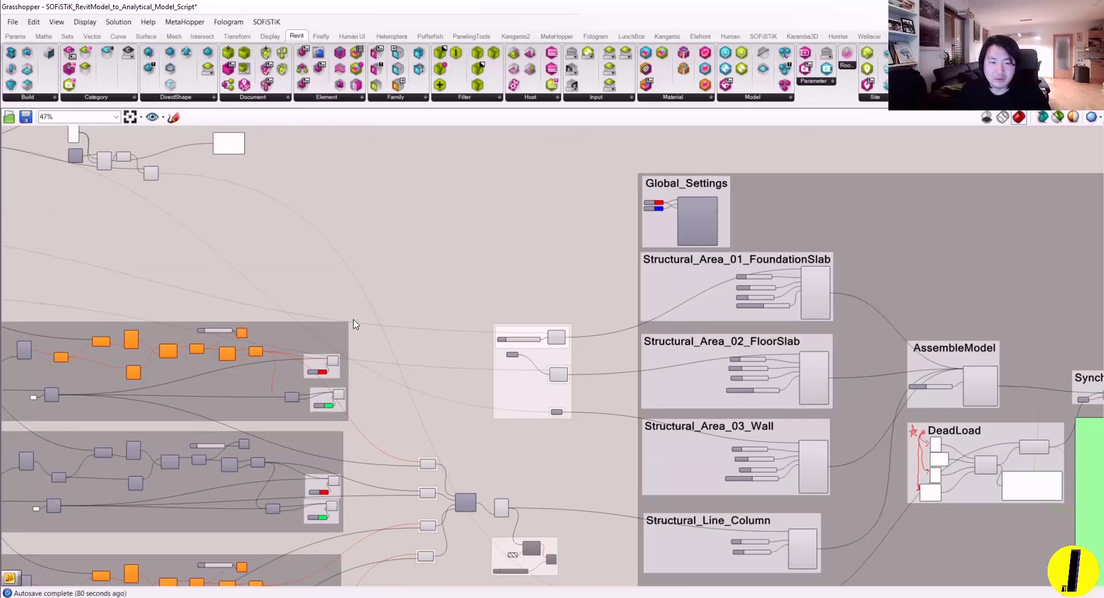
pyautogui.scroll(-3, 163, 207)
pyautogui.moveTo(167, 214); pyautogui.dragTo(325, 201, button='right')
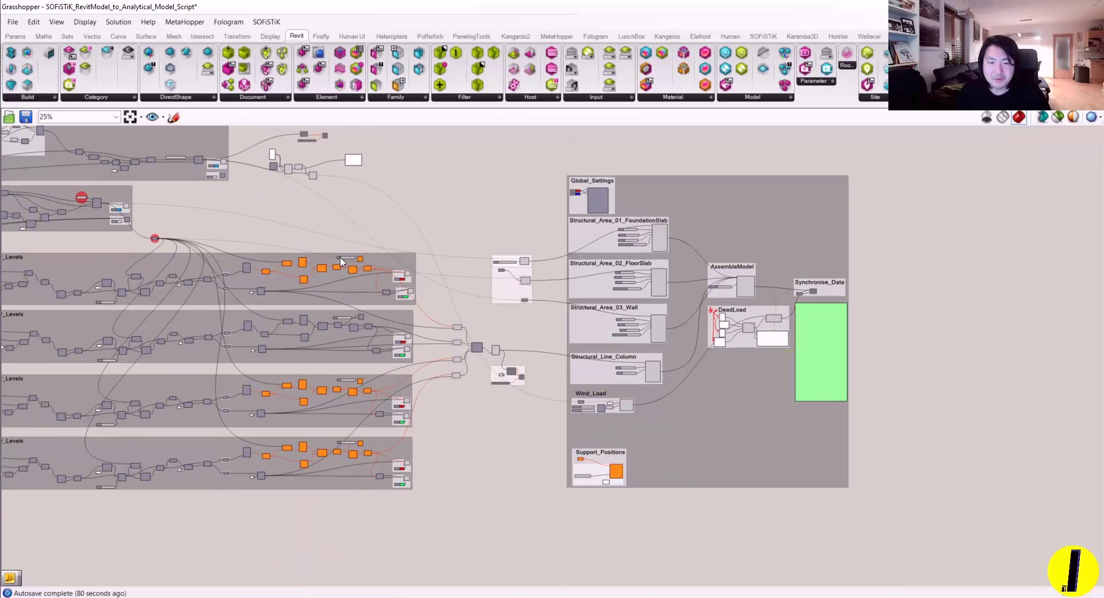
pyautogui.moveTo(446, 313); pyautogui.dragTo(333, 298, button='right')
pyautogui.scroll(4, 525, 246)
pyautogui.scroll(4, 405, 282)
pyautogui.moveTo(625, 205); pyautogui.dragTo(433, 292, button='right')
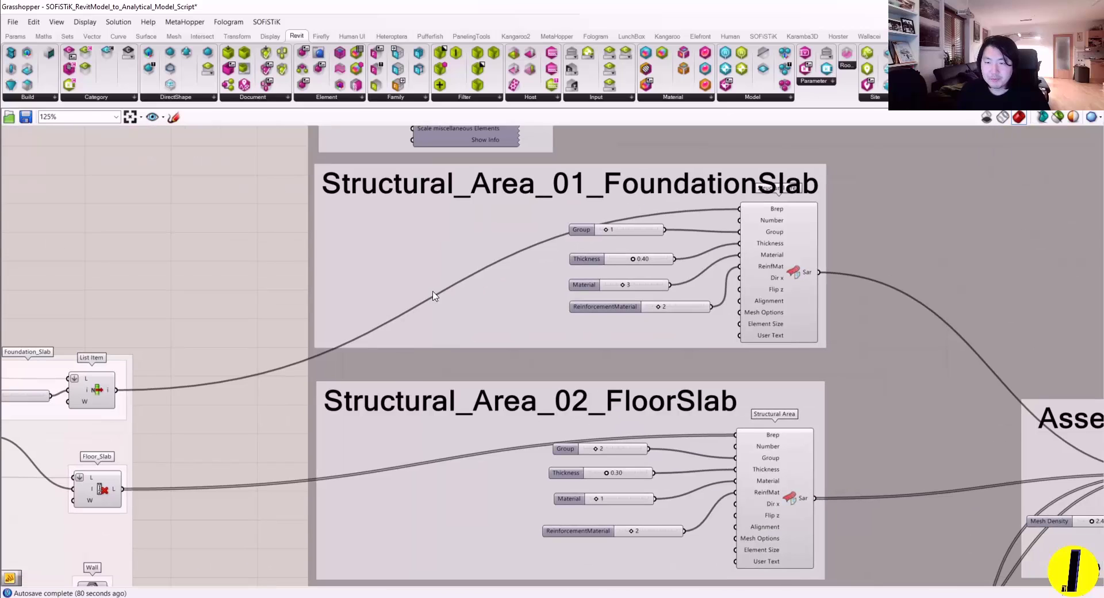
# - Move the Structural Area component slightly down within the Structural_Area_01_FoundationSlab group
pyautogui.moveTo(786, 244); pyautogui.dragTo(784, 263)
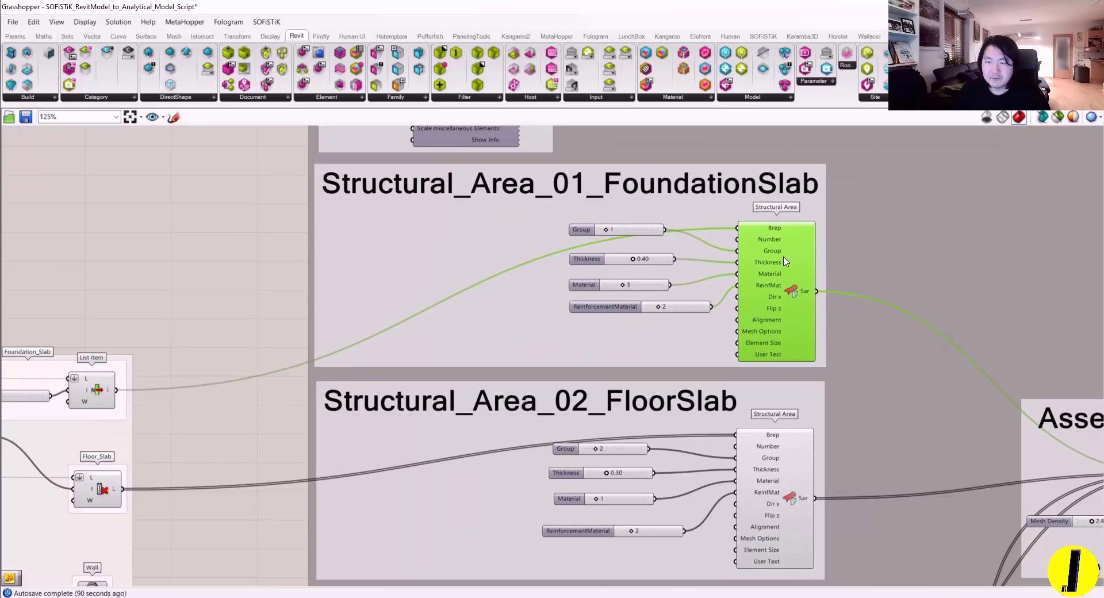
pyautogui.moveTo(784, 263); pyautogui.dragTo(793, 254, button='right')
pyautogui.scroll(-2, 673, 218)
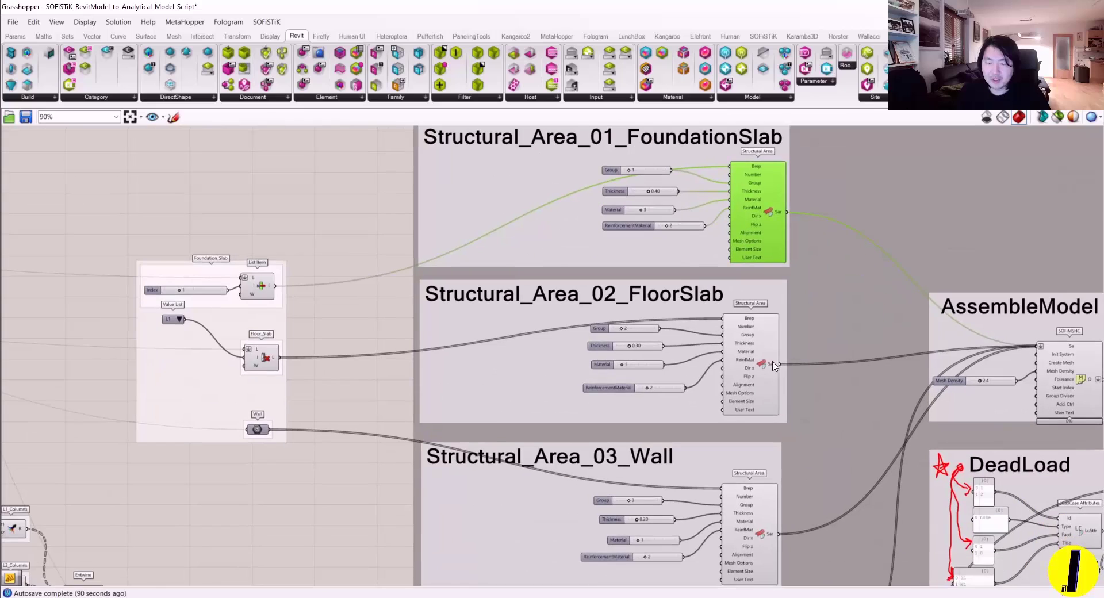
# - Examine the main components and inputs of the Structural_Area_02_FloorSlab, Structural_Area_03_Wall, Structural_Line_Column and Wind_Load groups
pyautogui.click(764, 363)
pyautogui.moveTo(724, 526); pyautogui.dragTo(715, 386, button='right')
pyautogui.click(736, 384)
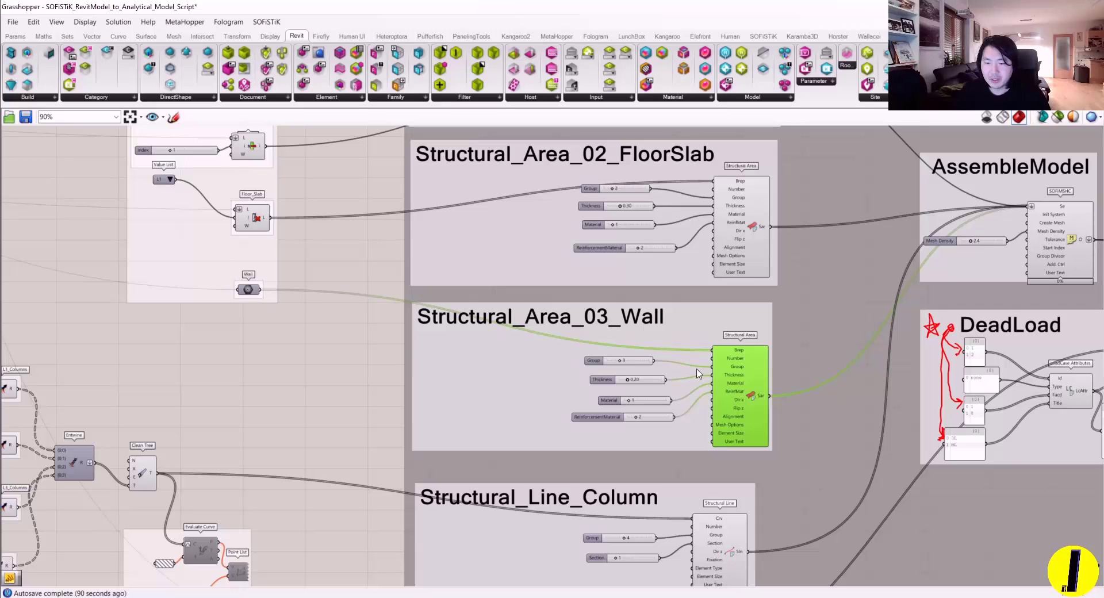
pyautogui.scroll(4, 697, 374)
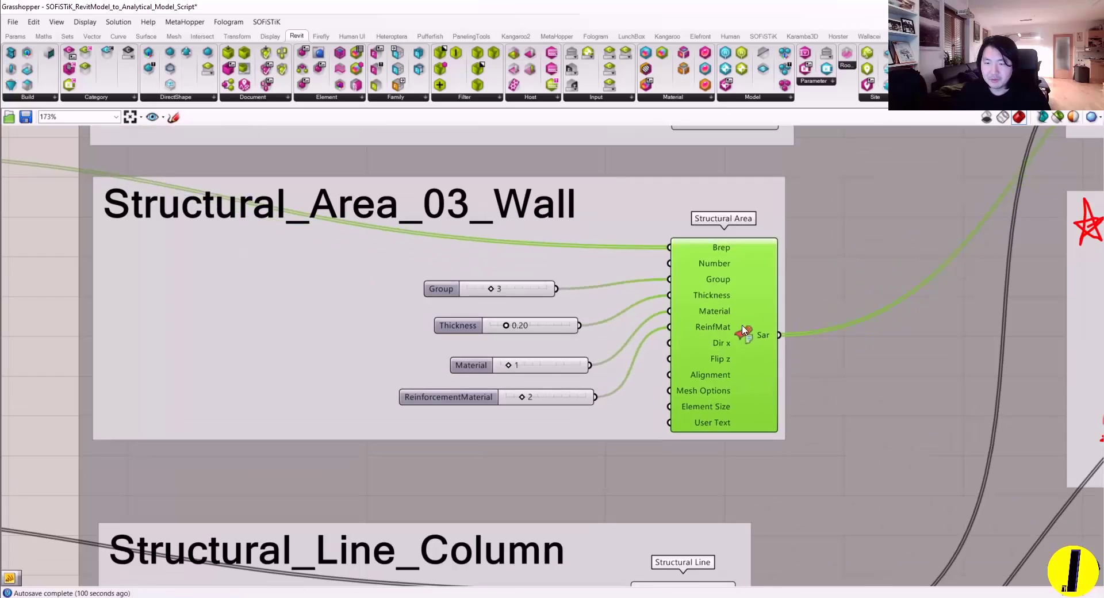
pyautogui.scroll(-3, 744, 345)
pyautogui.moveTo(708, 359); pyautogui.dragTo(701, 318, button='right')
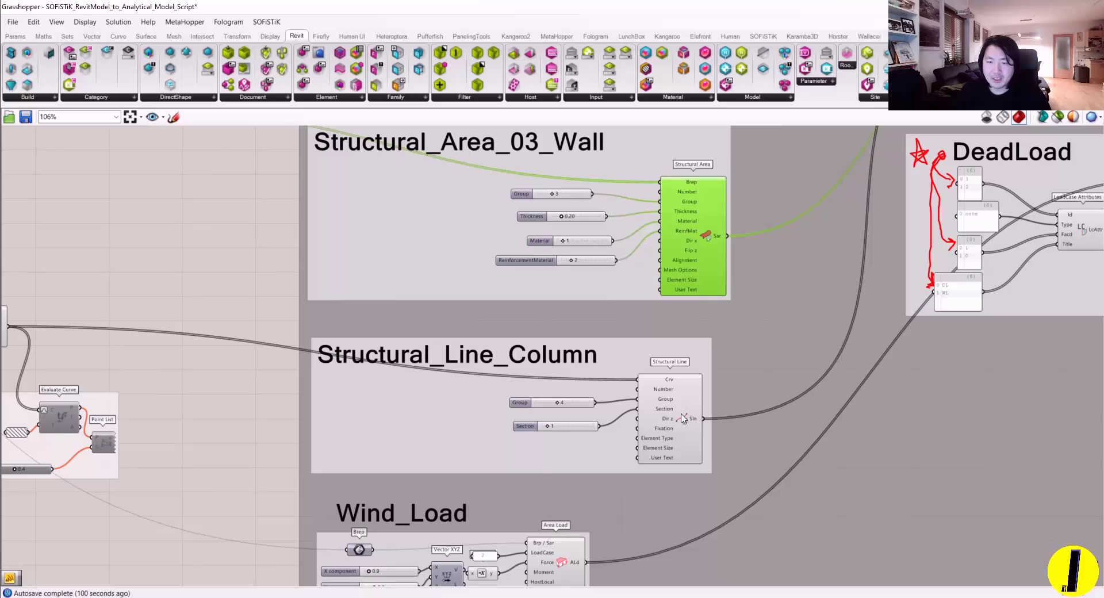
pyautogui.click(683, 418)
pyautogui.moveTo(626, 442); pyautogui.dragTo(618, 302, button='right')
pyautogui.click(556, 418)
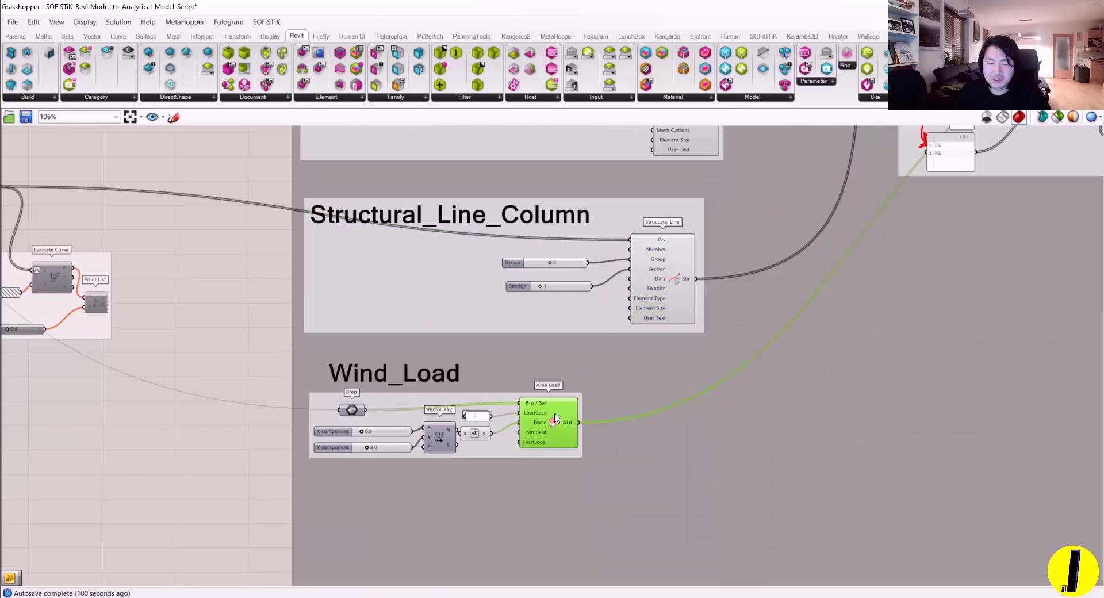
pyautogui.scroll(3, 290, 459)
pyautogui.scroll(-3, 215, 318)
# - Trace the Wind_Load Brep input back to the Series, Insert Items and Sort List components and select the Cull Index component
pyautogui.moveTo(213, 318); pyautogui.dragTo(290, 328, button='right')
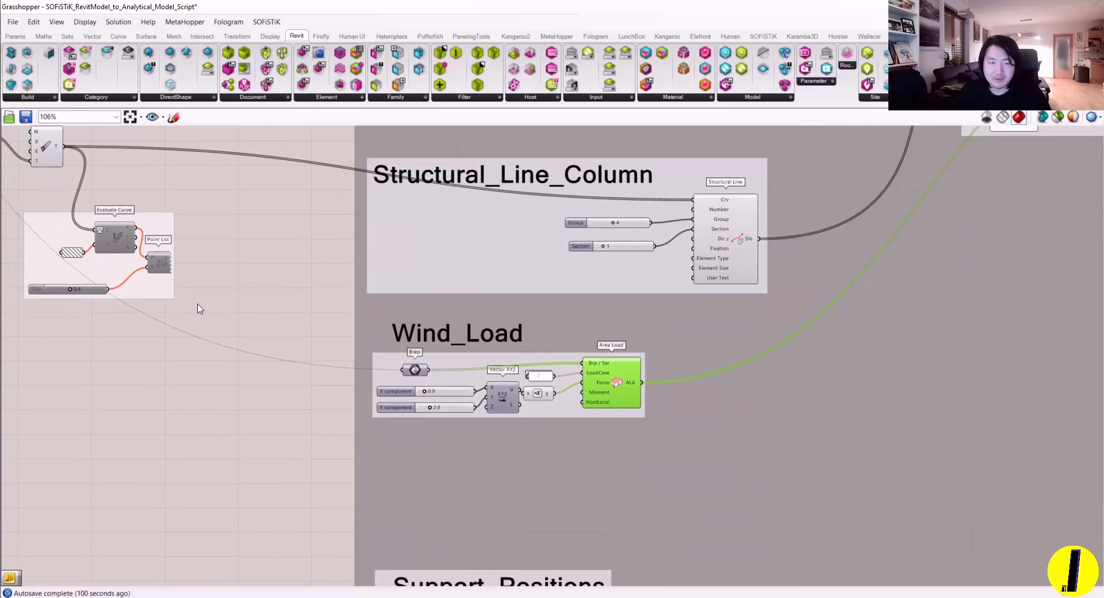
pyautogui.moveTo(144, 296); pyautogui.dragTo(350, 308, button='right')
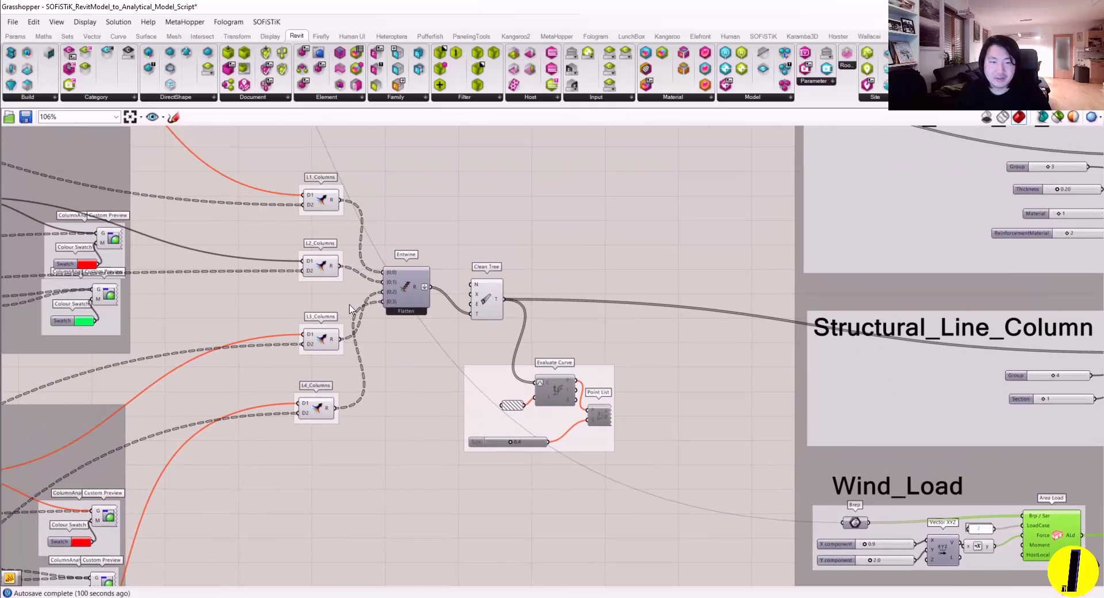
pyautogui.scroll(-5, 523, 357)
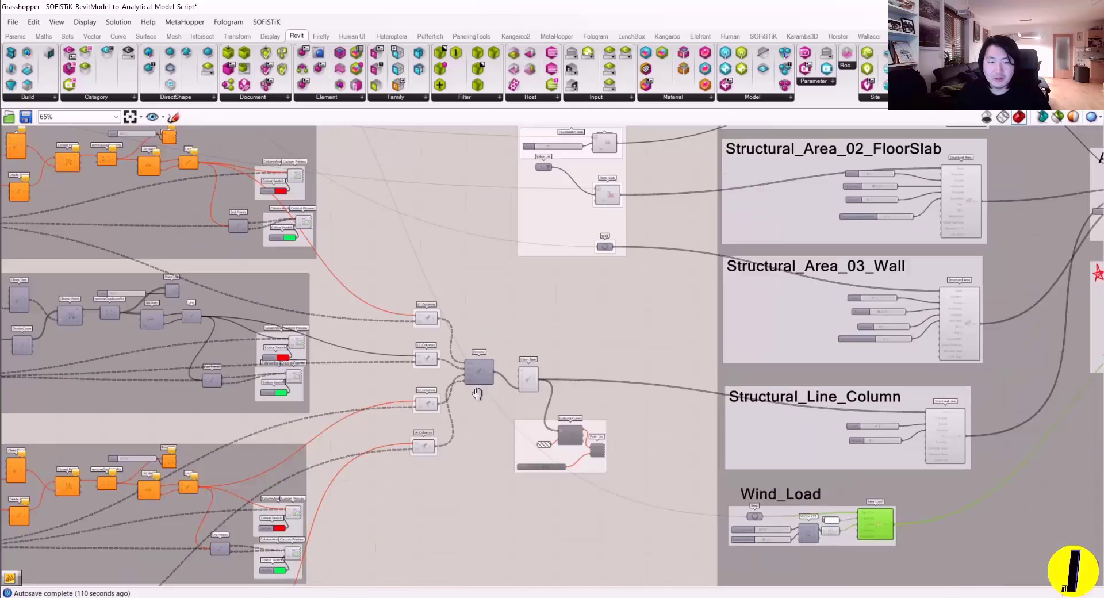
pyautogui.moveTo(402, 242); pyautogui.dragTo(381, 284, button='right')
pyautogui.scroll(6, 381, 284)
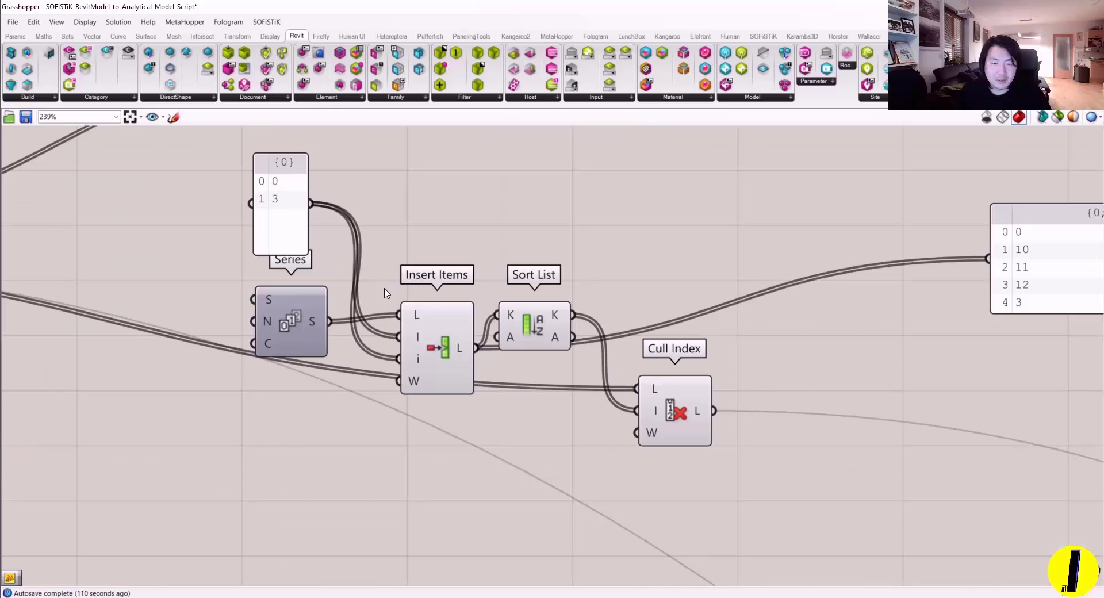
pyautogui.moveTo(725, 479); pyautogui.dragTo(625, 413)
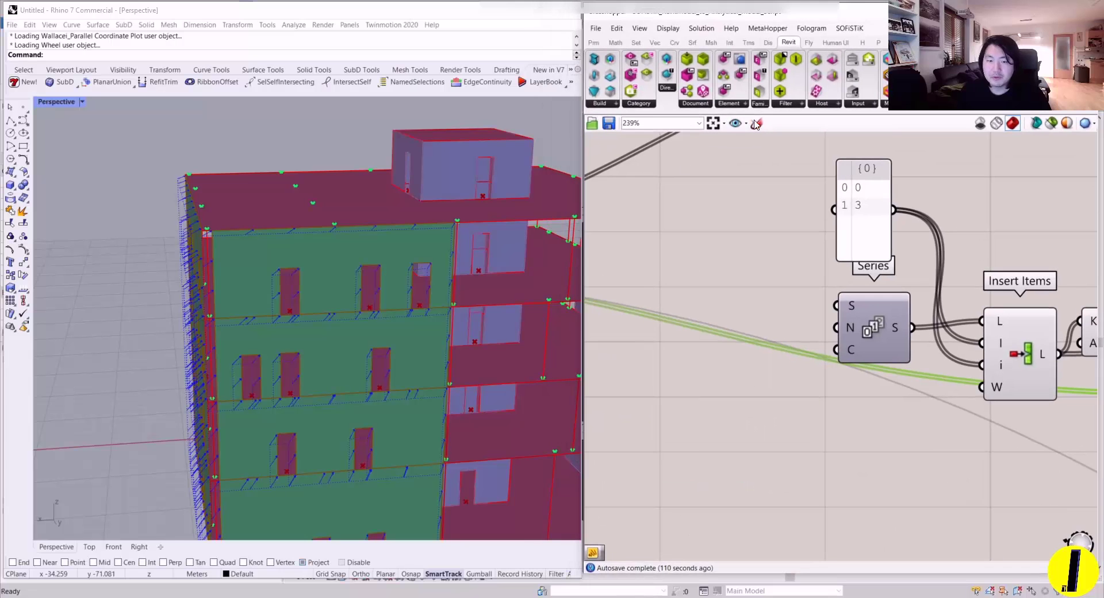
# - Examine the wind load arrows on the building facades in the Rhino perspective view
pyautogui.moveTo(259, 288); pyautogui.dragTo(263, 223, button='right')
pyautogui.scroll(4, 245, 371)
pyautogui.scroll(3, 326, 381)
pyautogui.scroll(2, 326, 381)
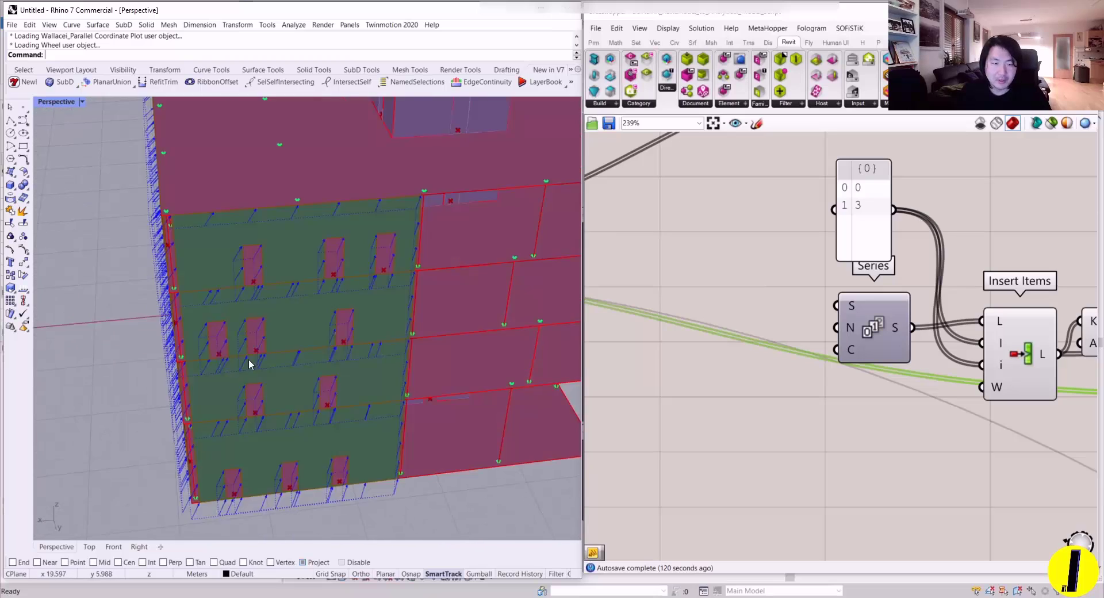
pyautogui.scroll(-6, 248, 359)
pyautogui.moveTo(249, 359); pyautogui.dragTo(175, 402, button='right')
pyautogui.scroll(-6, 834, 345)
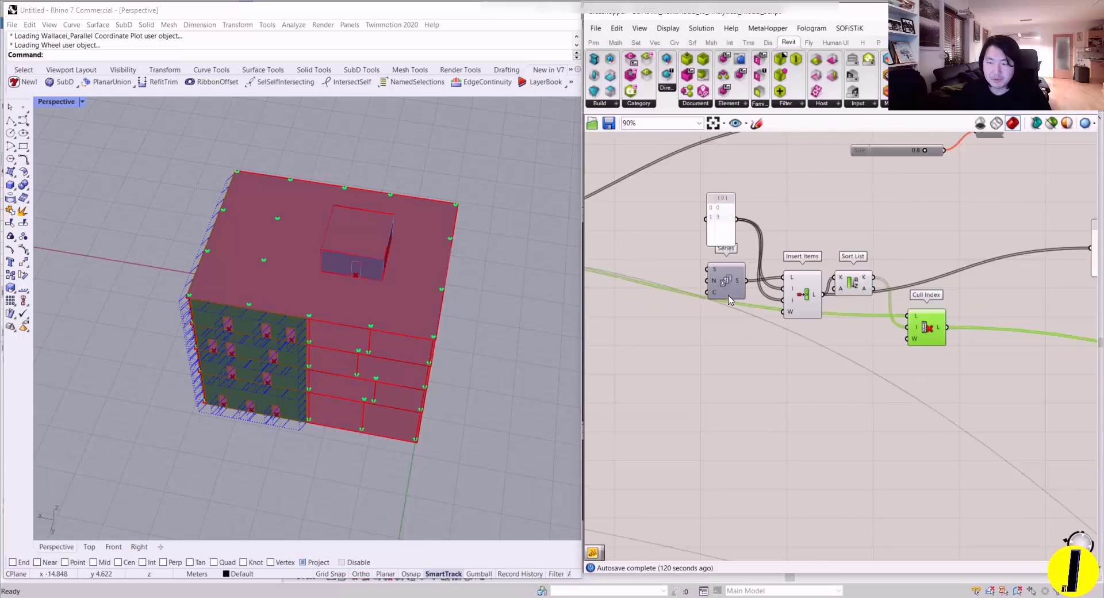
# - Set the X component slider in the Wind_Load group to 1.8
pyautogui.scroll(3, 907, 381)
pyautogui.scroll(5, 949, 471)
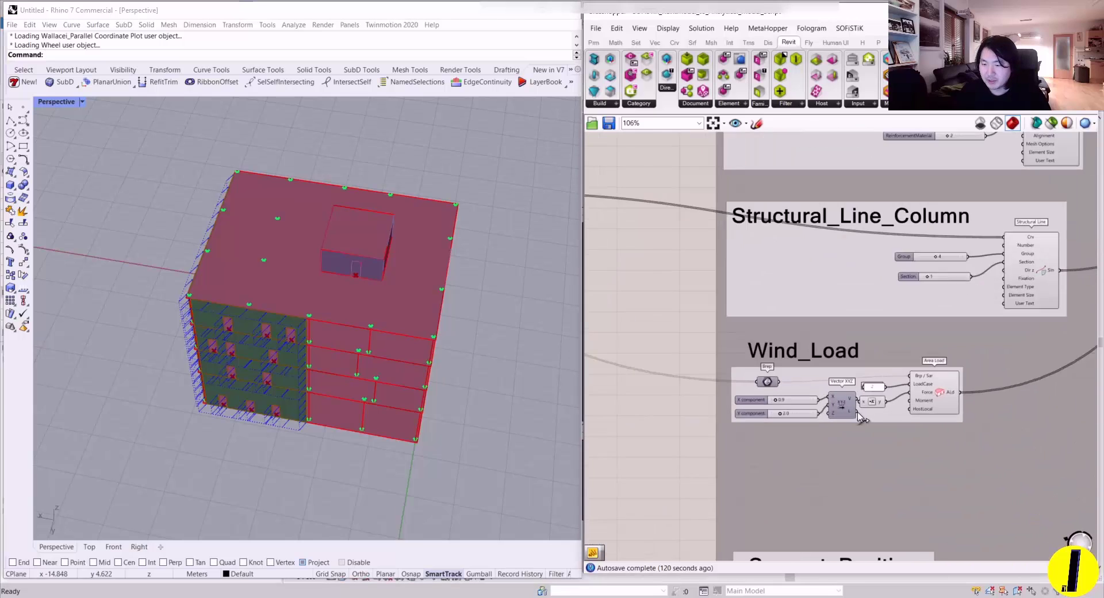
pyautogui.moveTo(701, 385); pyautogui.dragTo(713, 388)
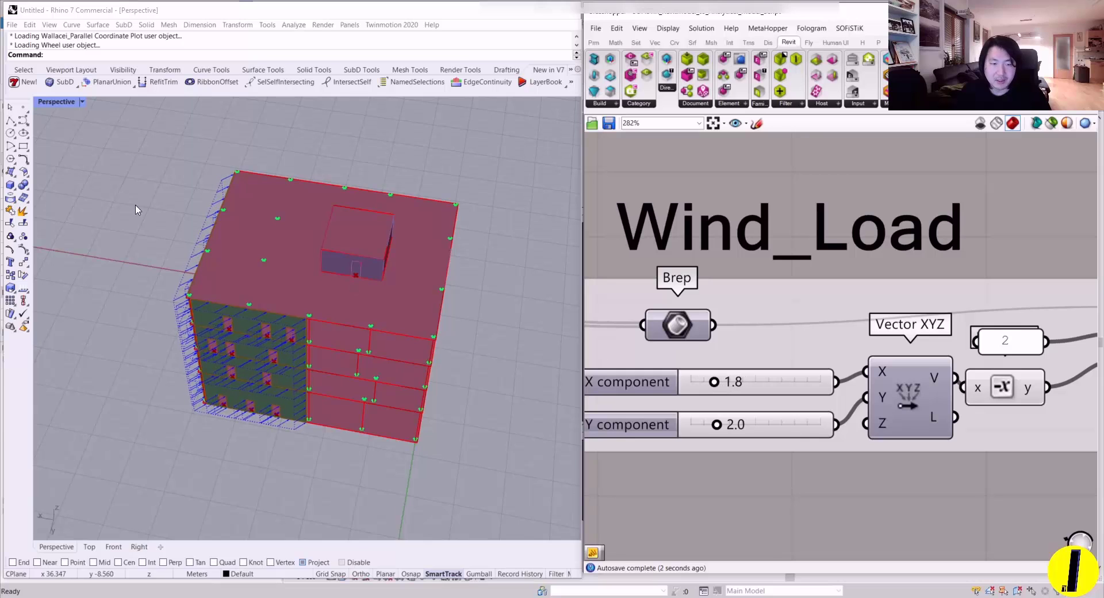
# - Select the Support_Positions group with its components below the Wind_Load group
pyautogui.scroll(-8, 789, 381)
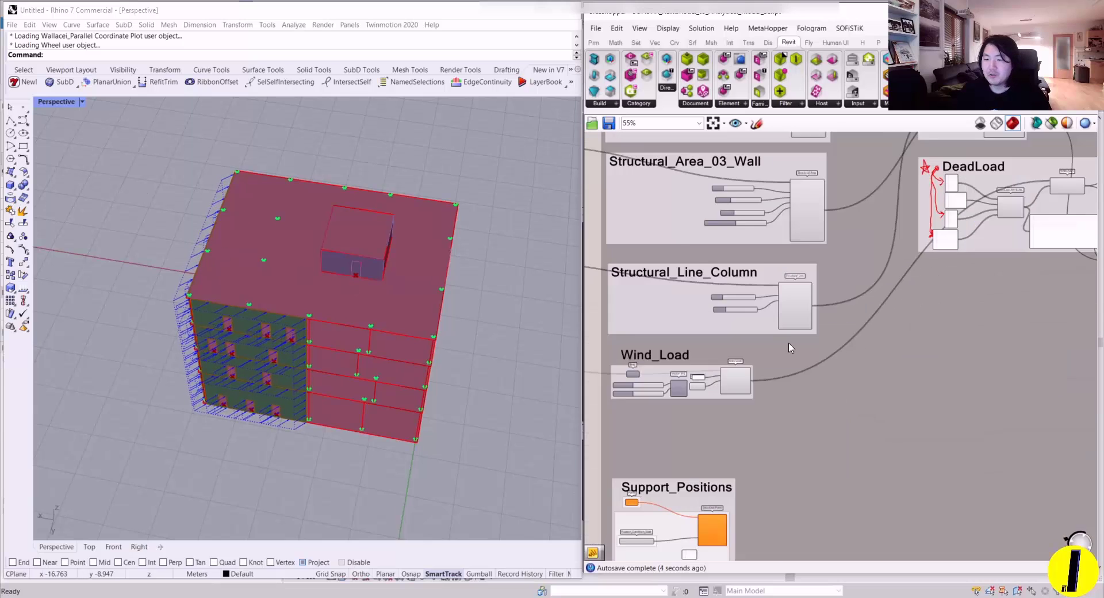
pyautogui.scroll(5, 789, 380)
pyautogui.moveTo(705, 300); pyautogui.dragTo(1044, 546)
pyautogui.scroll(-4, 978, 460)
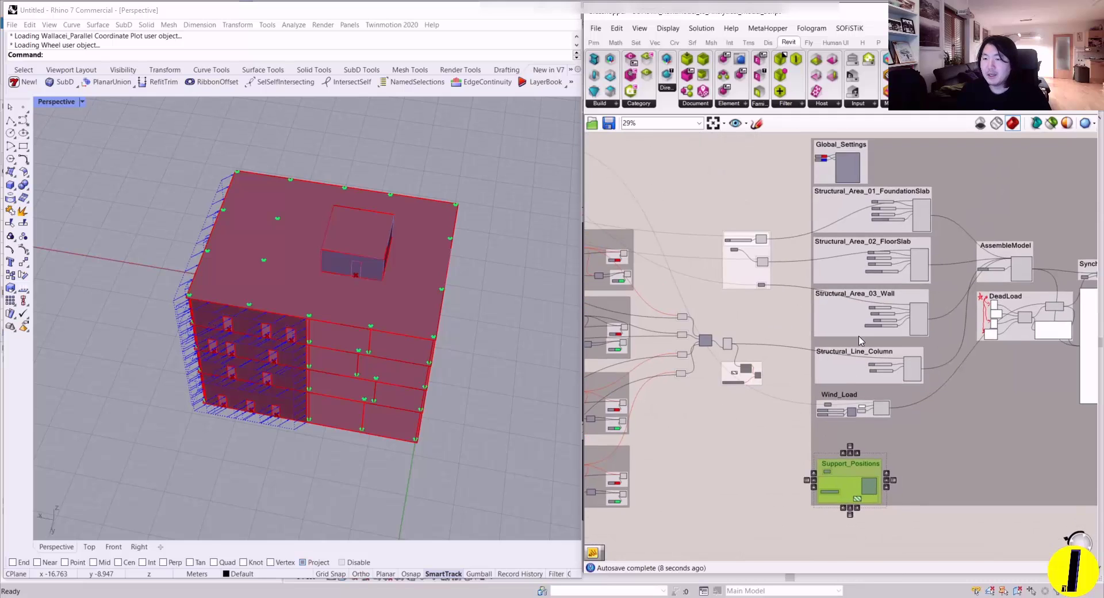
# - Check the foundation slab's material input, inspect the bedding settings of material 3 C 30/37 in SOFiSTiK, and return to Grasshopper
pyautogui.scroll(2, 850, 318)
pyautogui.scroll(4, 850, 318)
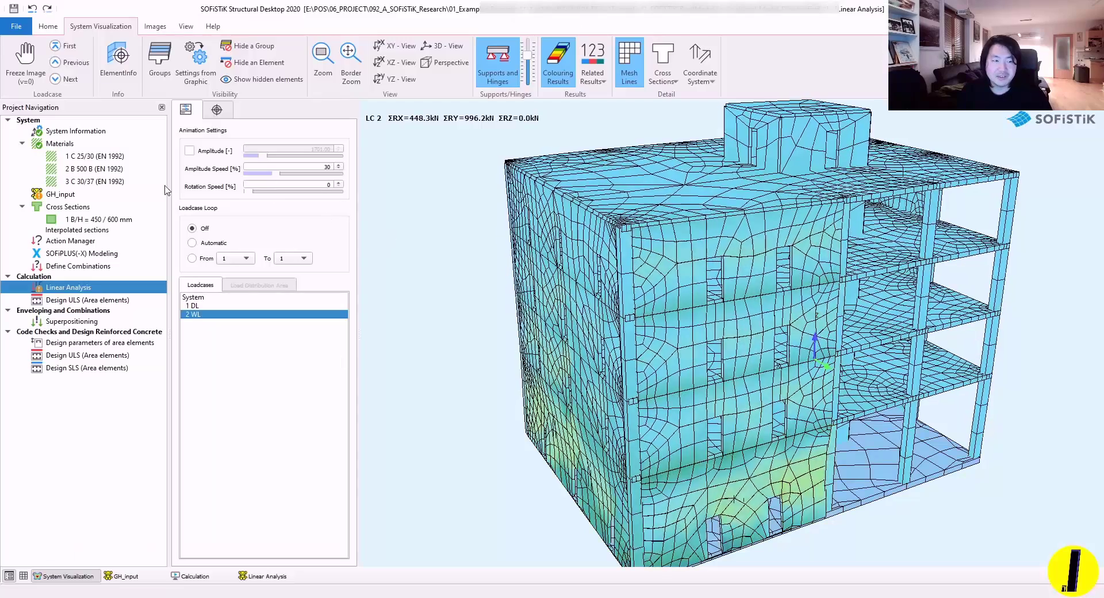
pyautogui.doubleClick(95, 181)
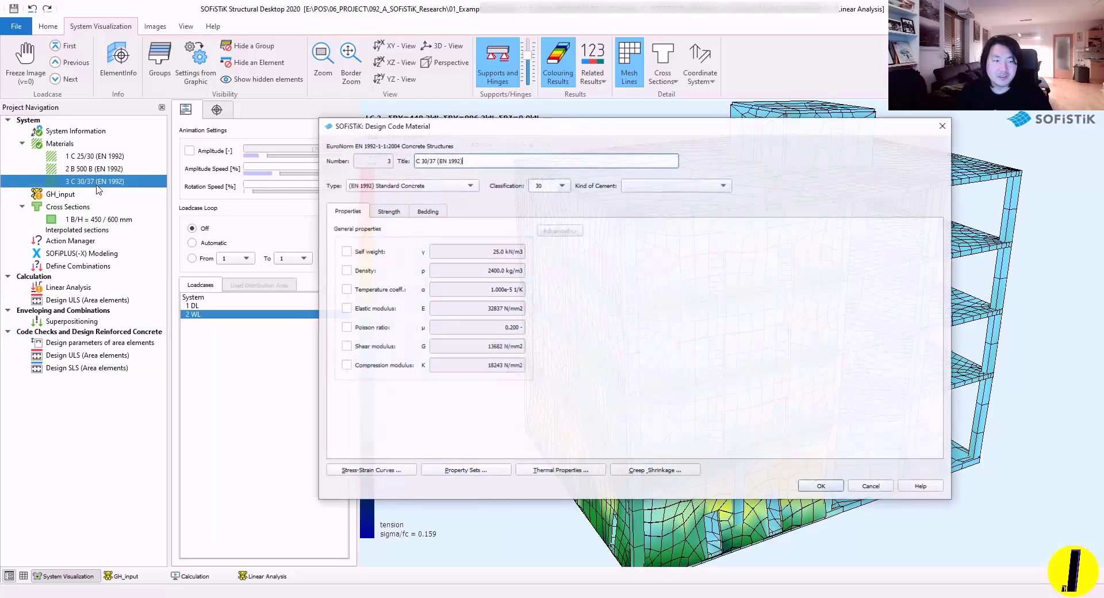
pyautogui.click(426, 213)
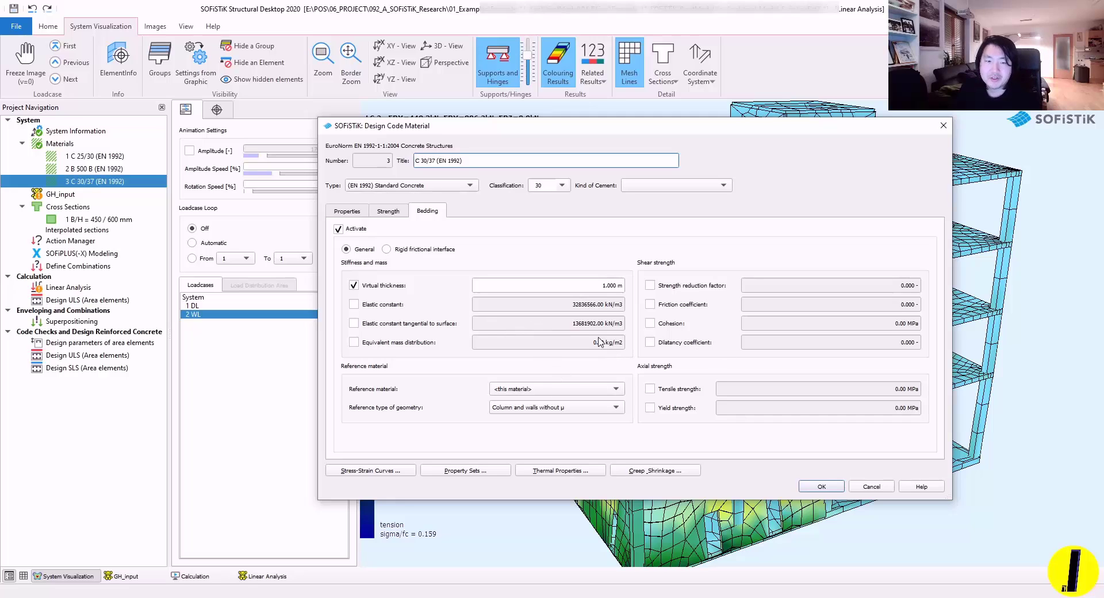
pyautogui.click(821, 486)
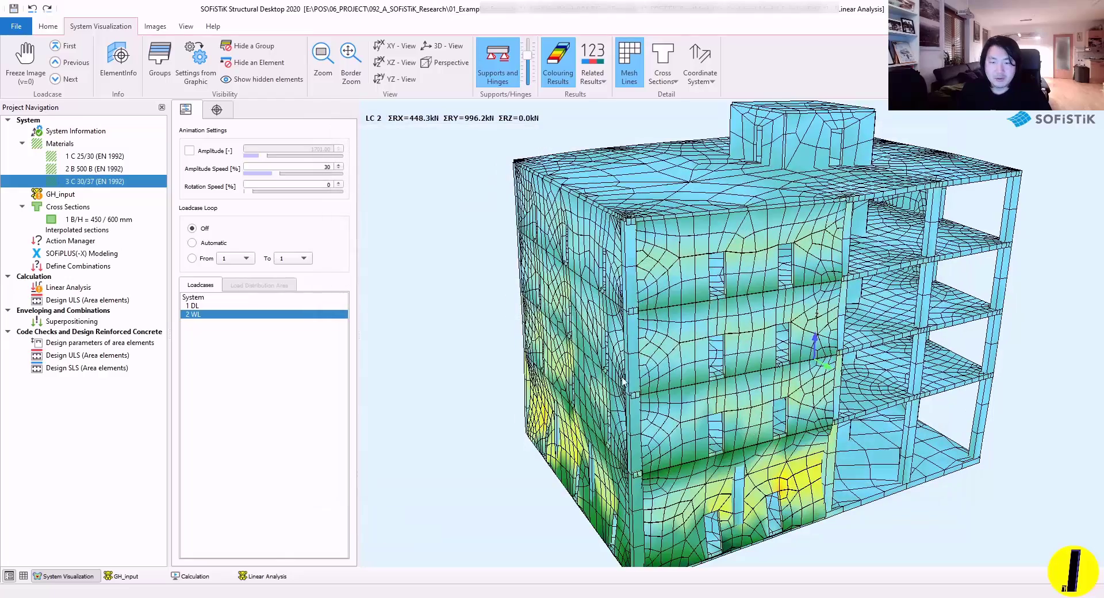
pyautogui.hotkey('alt', 'Tab')
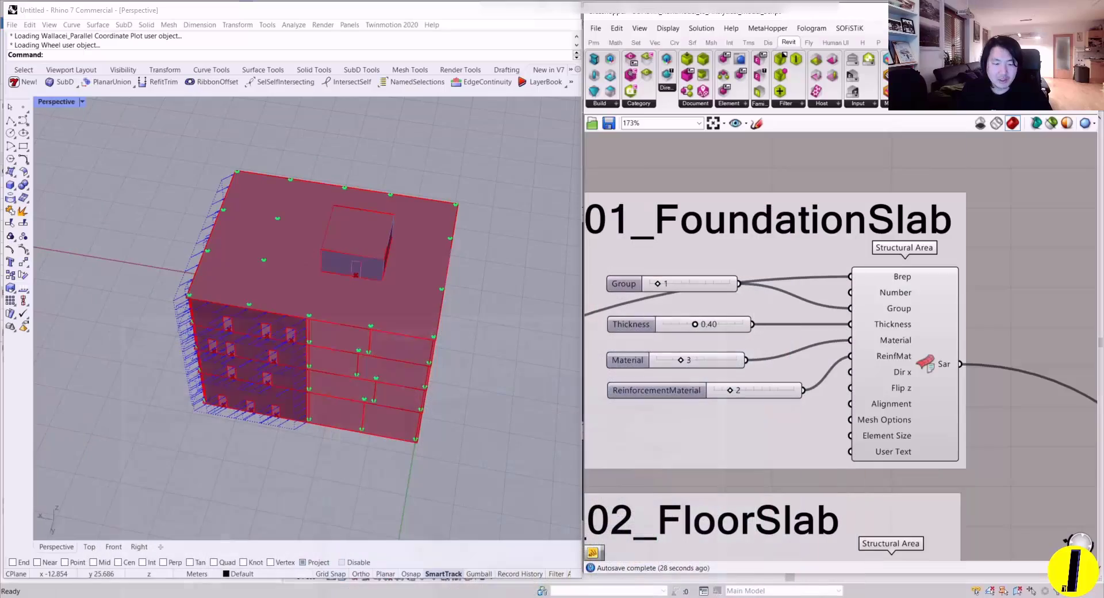
# - Move the SOFiMSHC component slightly left within the AssembleModel group and set the Mesh Density slider to 1.1
pyautogui.scroll(-5, 611, 304)
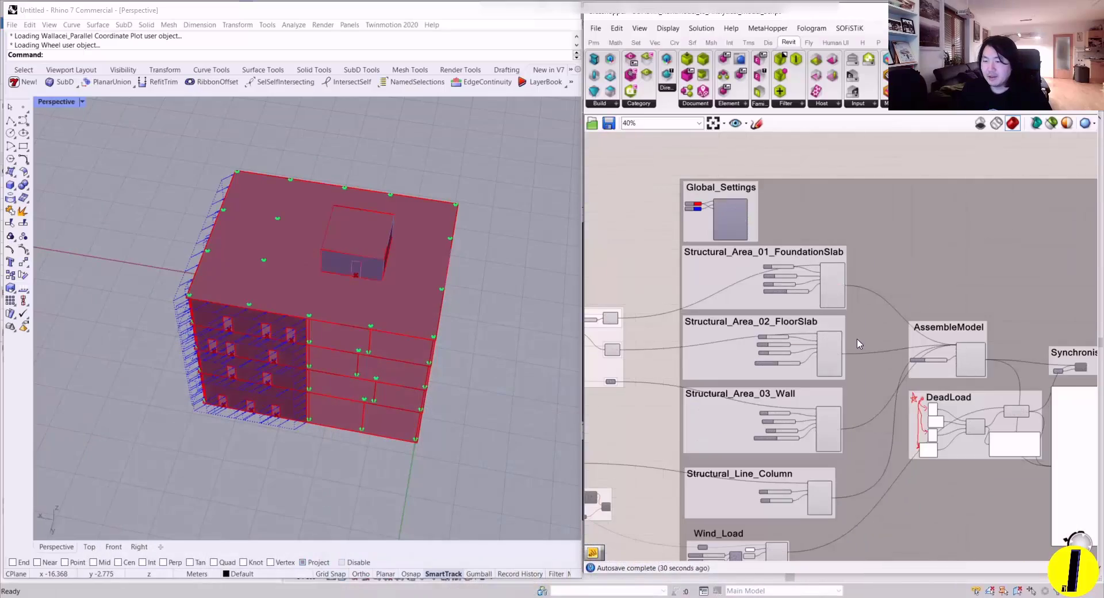
pyautogui.moveTo(811, 240); pyautogui.dragTo(811, 187, button='right')
pyautogui.scroll(3, 943, 330)
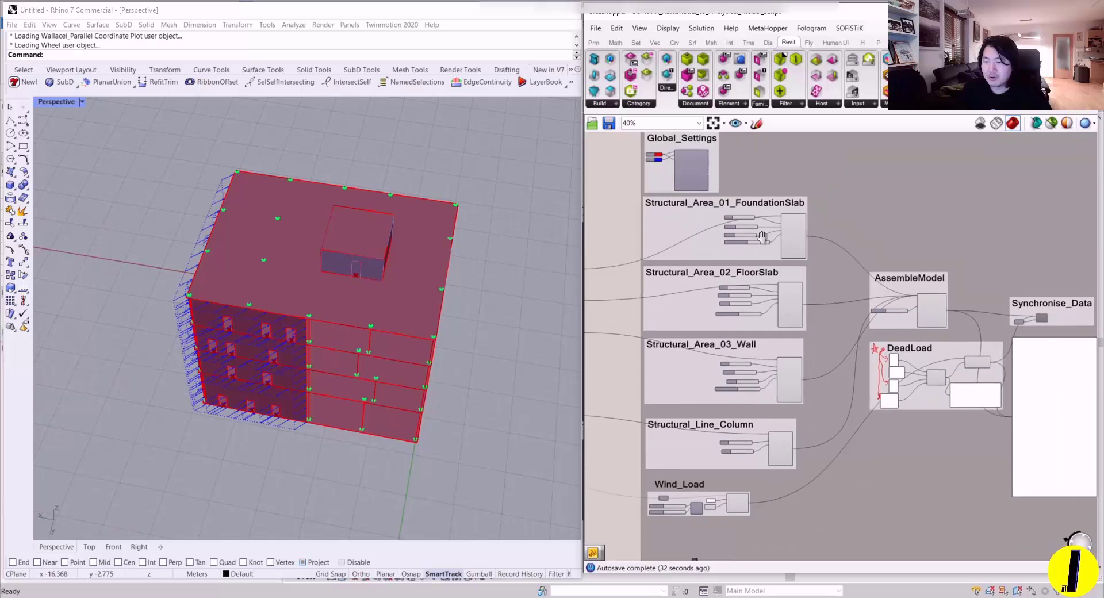
pyautogui.scroll(1, 943, 330)
pyautogui.click(943, 330)
pyautogui.scroll(3, 943, 330)
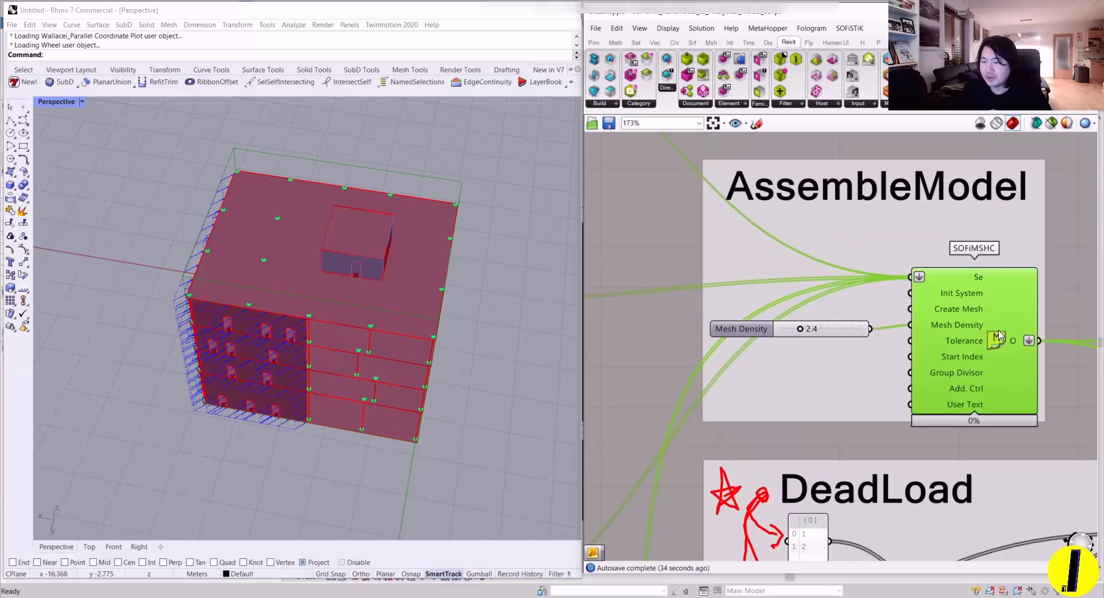
pyautogui.moveTo(971, 338); pyautogui.dragTo(967, 342)
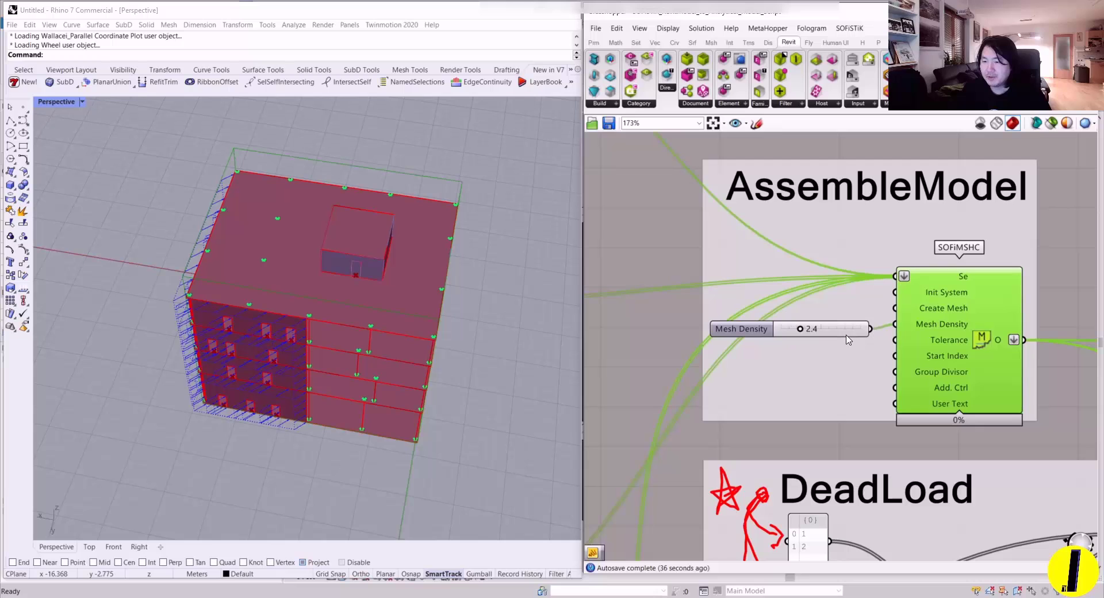
pyautogui.moveTo(844, 335); pyautogui.dragTo(848, 331)
pyautogui.scroll(2, 817, 327)
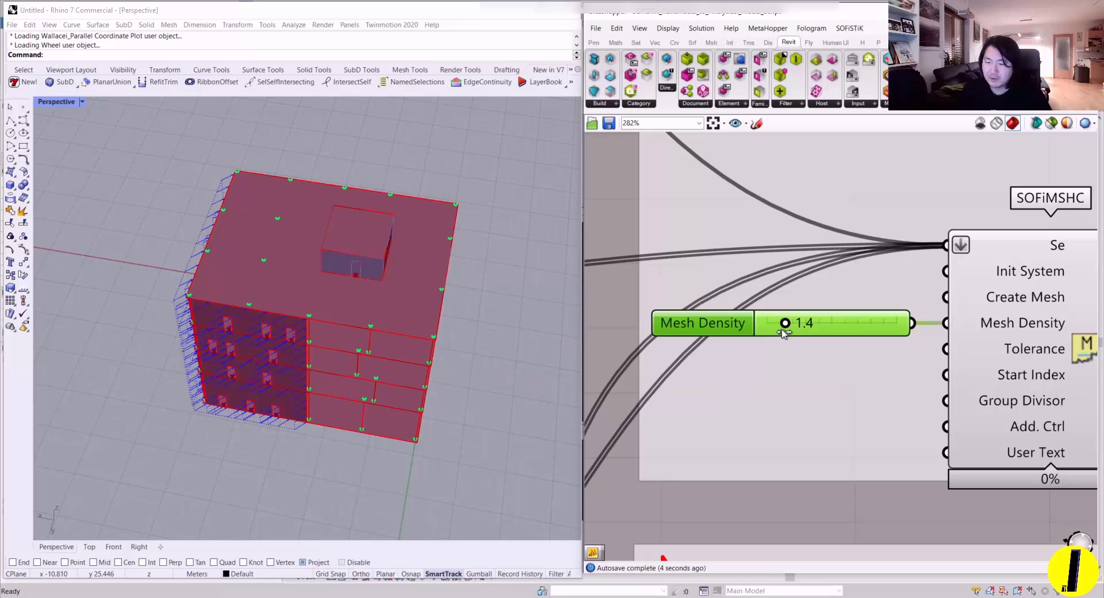
# - Examine the DeadLoad group's LoadCase Attributes component and the load case ID panel feeding it
pyautogui.scroll(-8, 788, 343)
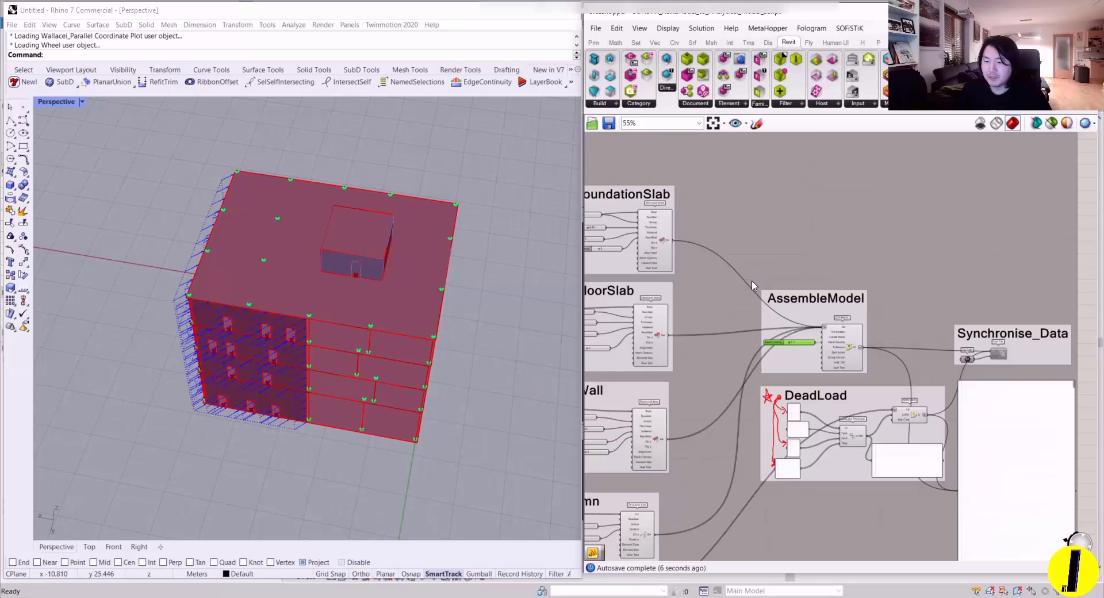
pyautogui.moveTo(754, 286); pyautogui.dragTo(695, 207, button='right')
pyautogui.scroll(5, 733, 345)
pyautogui.scroll(1, 732, 345)
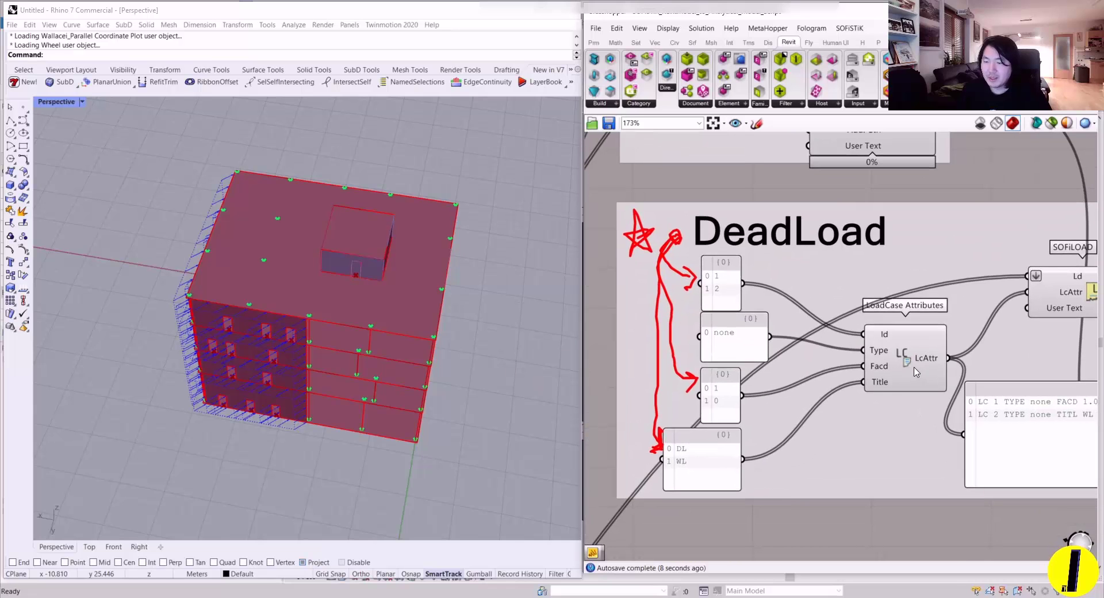
pyautogui.scroll(-2, 799, 353)
pyautogui.moveTo(736, 350); pyautogui.dragTo(1005, 276, button='right')
pyautogui.scroll(-2, 1002, 274)
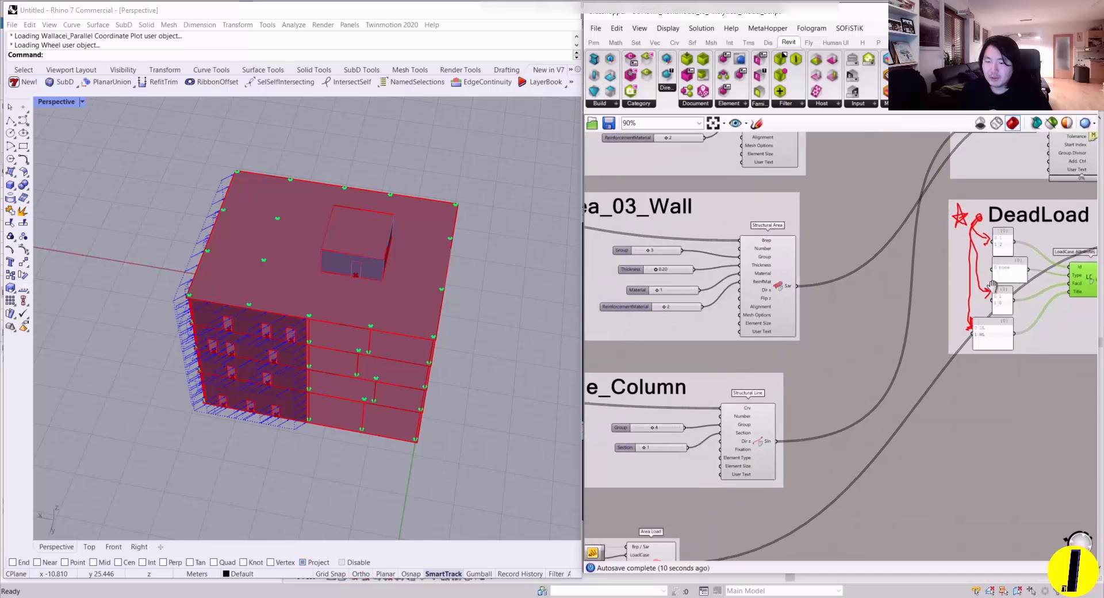
pyautogui.scroll(3, 1029, 268)
pyautogui.moveTo(1010, 236); pyautogui.dragTo(805, 279, button='right')
pyautogui.scroll(3, 806, 281)
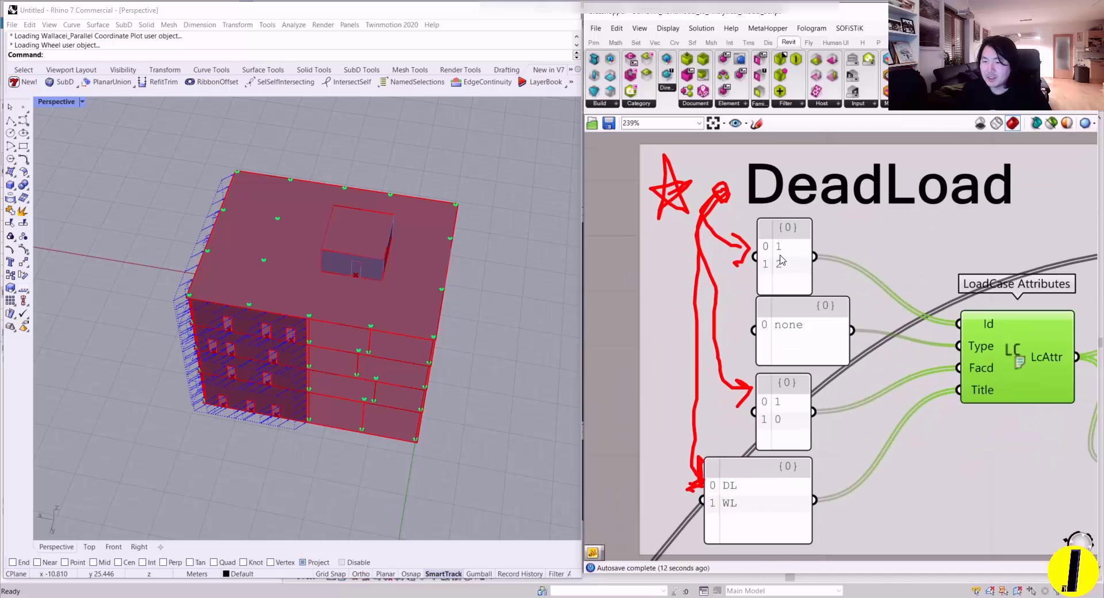
# - Trace back to the Wind_Load group and check the load case number feeding the Area Load component
pyautogui.scroll(-8, 792, 299)
pyautogui.scroll(-1, 790, 315)
pyautogui.moveTo(638, 407); pyautogui.dragTo(859, 335, button='right')
pyautogui.scroll(9, 707, 470)
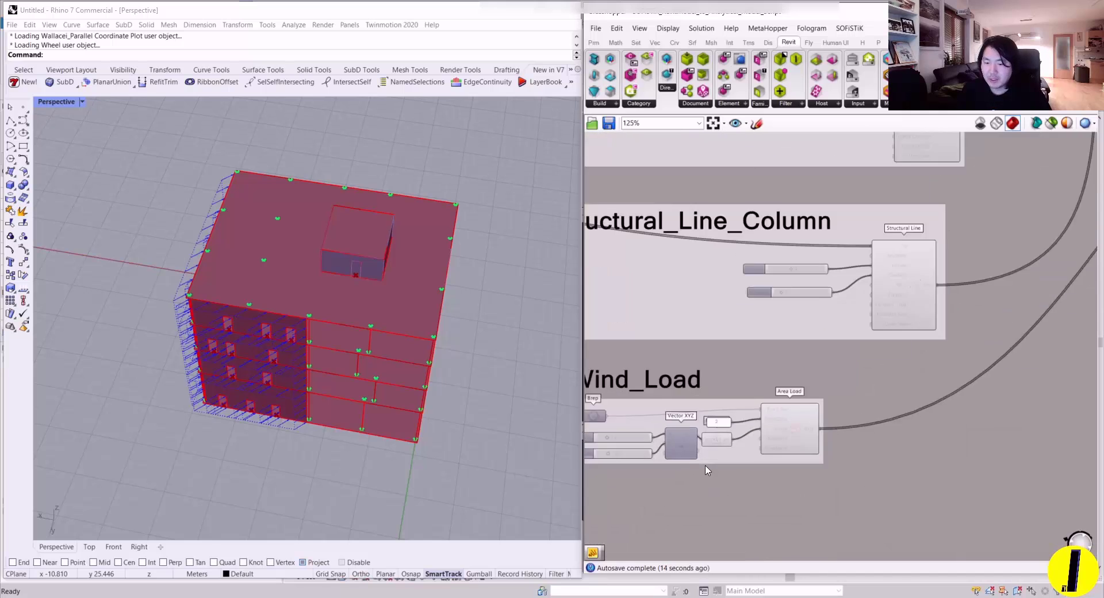
pyautogui.scroll(-2, 780, 393)
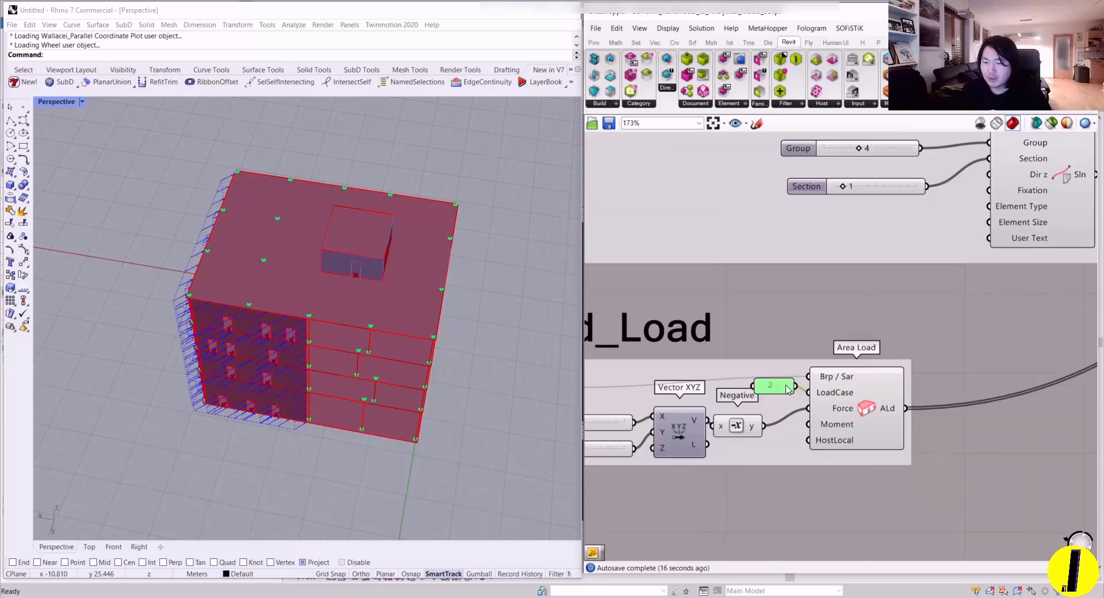
pyautogui.moveTo(779, 393); pyautogui.dragTo(695, 381, button='right')
pyautogui.scroll(4, 697, 377)
pyautogui.scroll(-4, 725, 397)
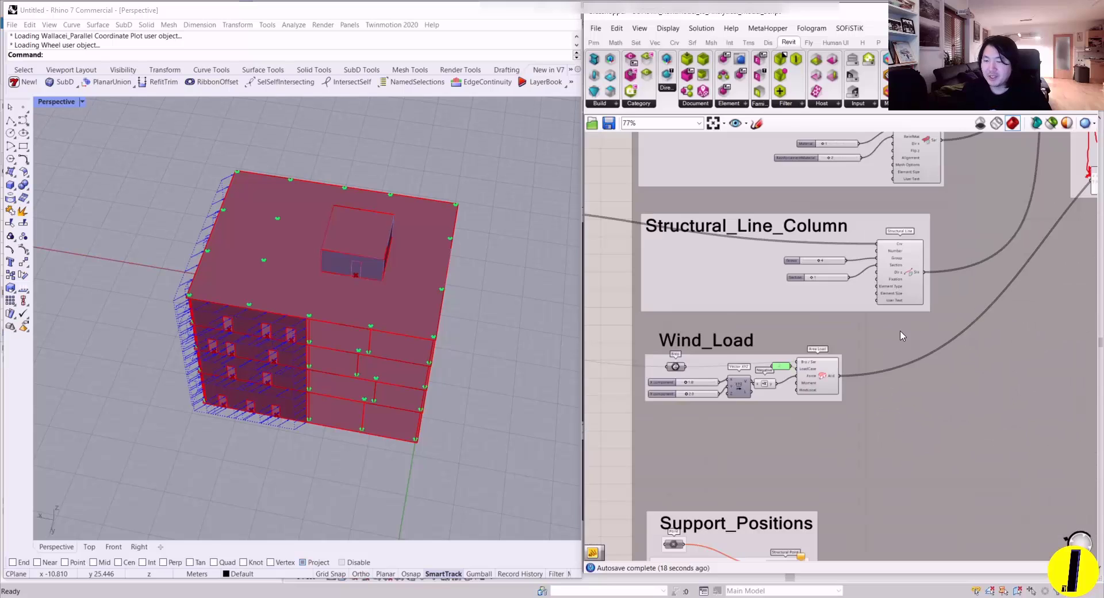
# - Examine the type, dead load factor and title panels connected to LoadCase Attributes in the DeadLoad group
pyautogui.moveTo(897, 258); pyautogui.dragTo(817, 322, button='right')
pyautogui.scroll(2, 779, 322)
pyautogui.moveTo(773, 297); pyautogui.dragTo(766, 299)
pyautogui.scroll(2, 717, 320)
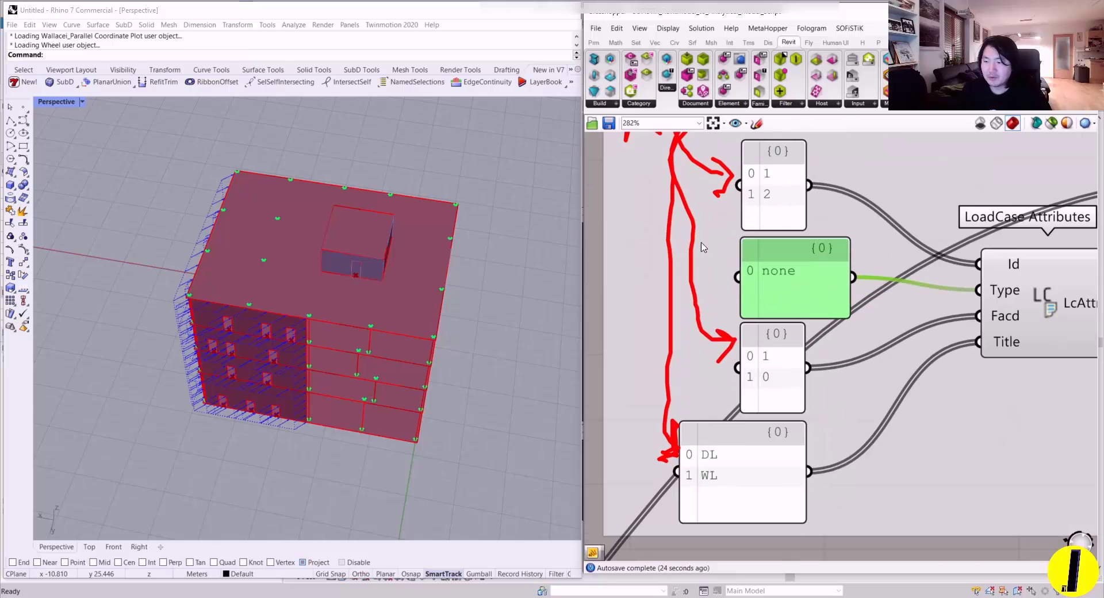
pyautogui.moveTo(711, 296); pyautogui.dragTo(674, 289, button='right')
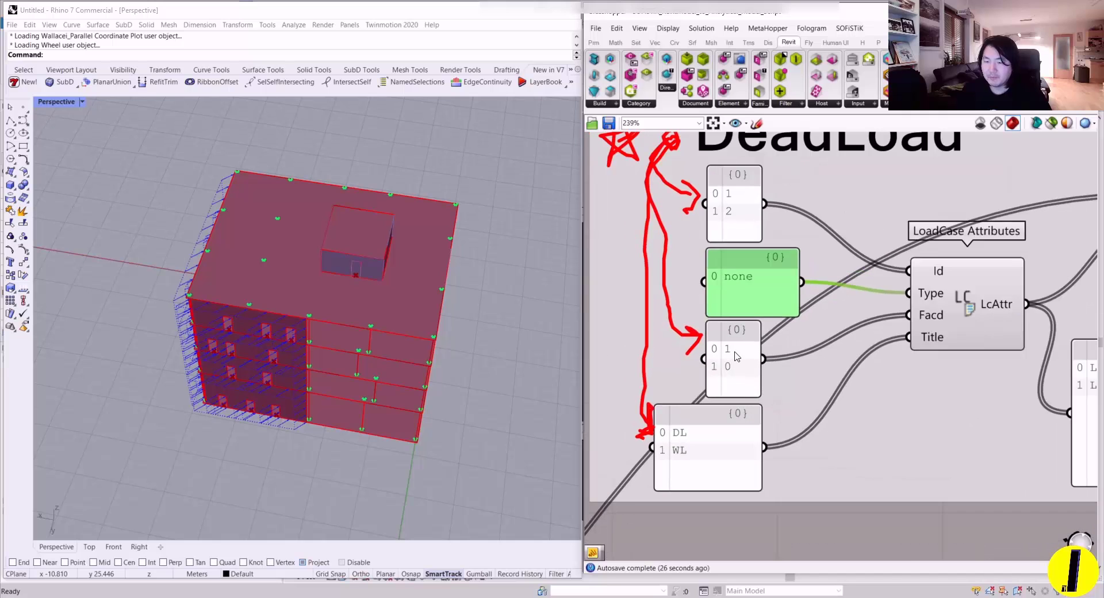
pyautogui.scroll(-2, 736, 369)
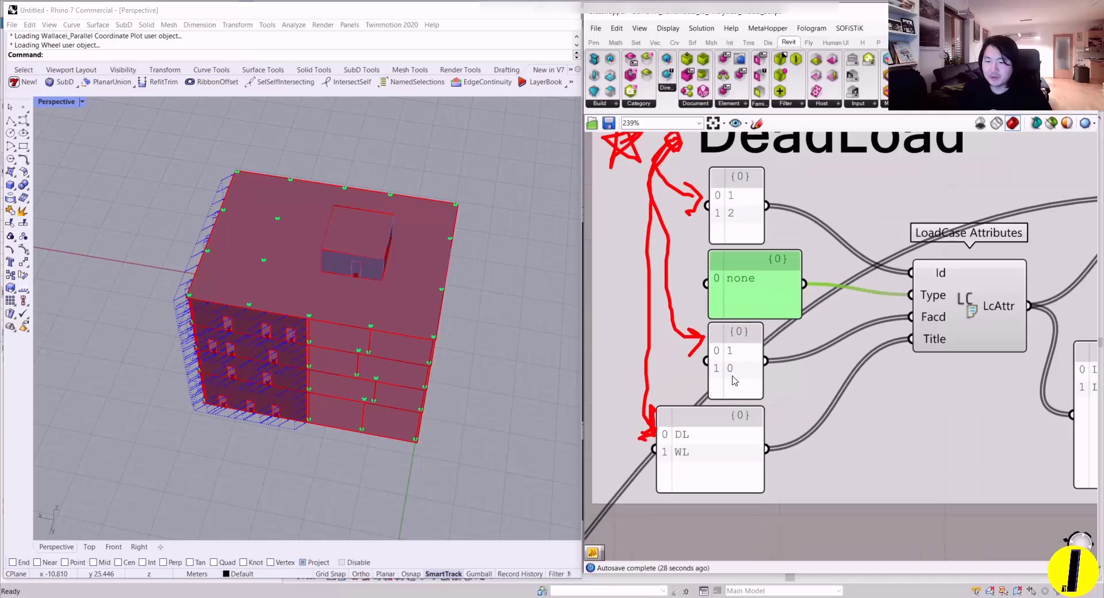
pyautogui.moveTo(686, 393); pyautogui.dragTo(721, 391)
# - Move the LoadCase Attributes component slightly down and the SOFiLOAD component slightly left within the DeadLoad group
pyautogui.moveTo(845, 353); pyautogui.dragTo(660, 406, button='right')
pyautogui.scroll(-1, 792, 348)
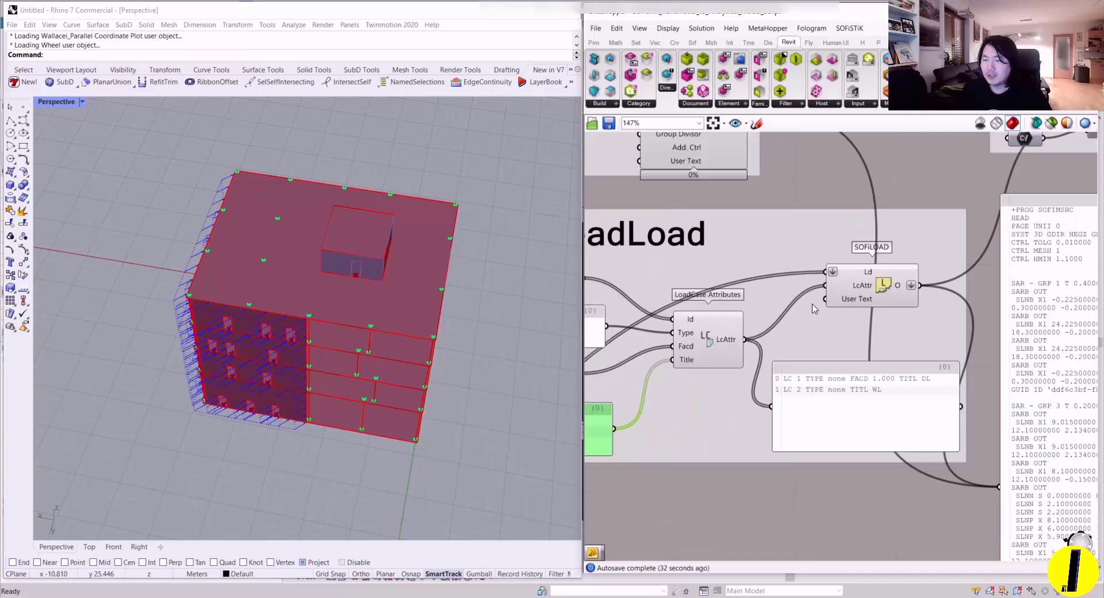
pyautogui.moveTo(718, 348); pyautogui.dragTo(707, 368)
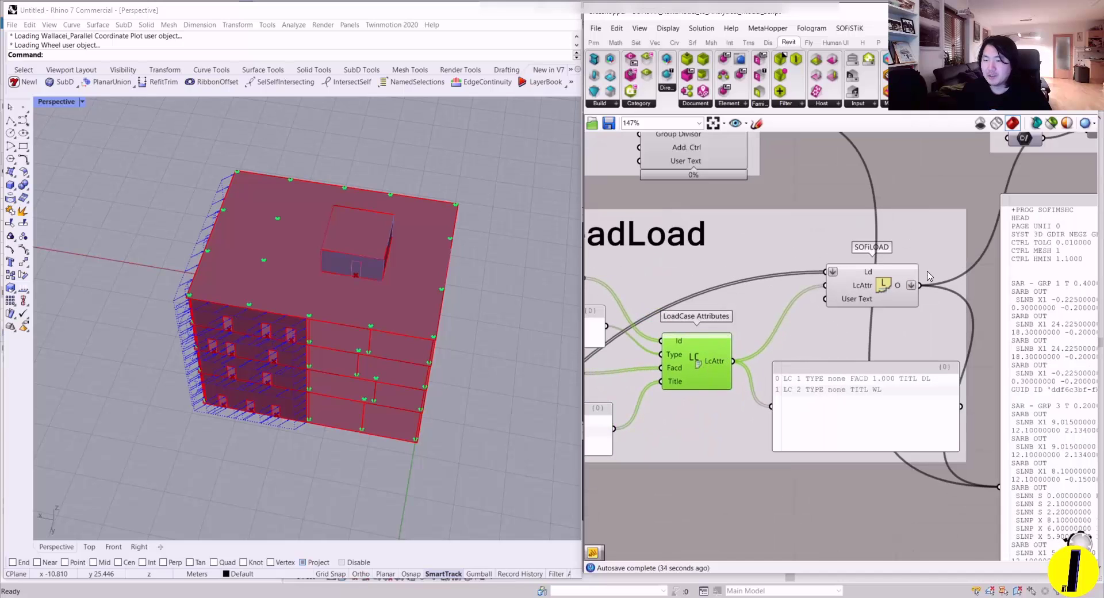
pyautogui.moveTo(896, 298); pyautogui.dragTo(833, 303)
# - Follow the SOFiLOAD output to the Synchronise_Data group and move the load case text panel slightly up in the DeadLoad group
pyautogui.scroll(-1, 834, 303)
pyautogui.moveTo(834, 303); pyautogui.dragTo(745, 331, button='right')
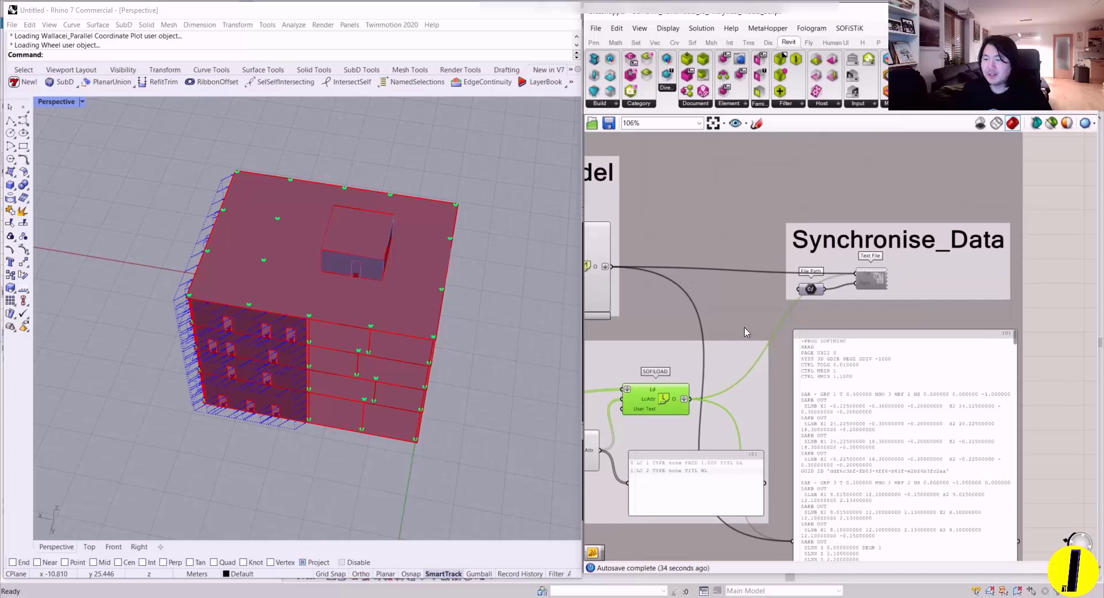
pyautogui.moveTo(719, 280); pyautogui.dragTo(796, 285, button='right')
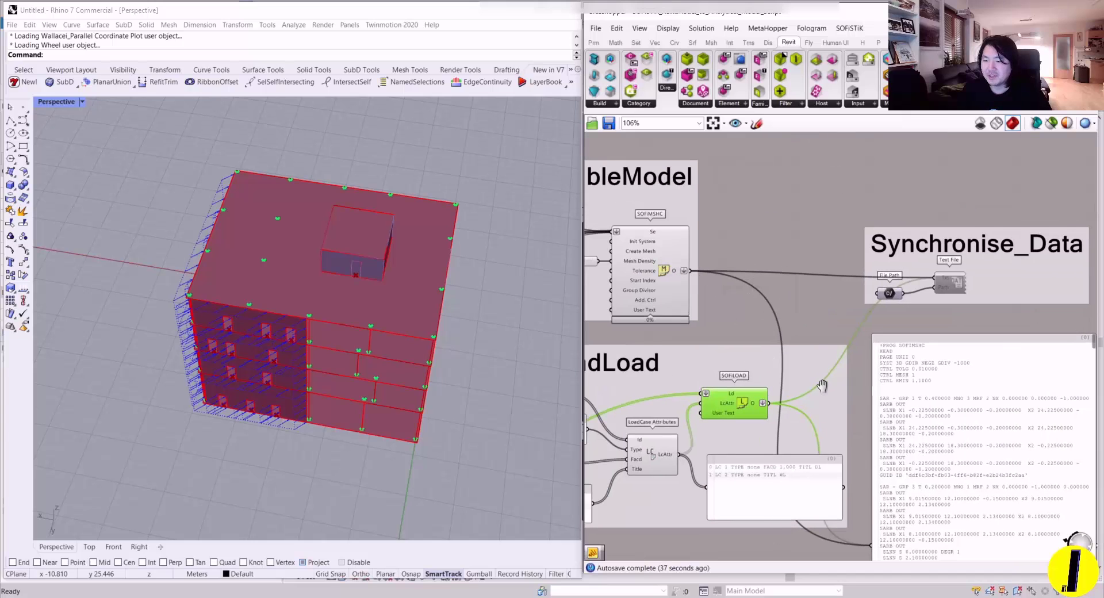
pyautogui.moveTo(822, 387); pyautogui.dragTo(771, 361, button='right')
pyautogui.moveTo(740, 461); pyautogui.dragTo(742, 442)
pyautogui.scroll(1, 692, 448)
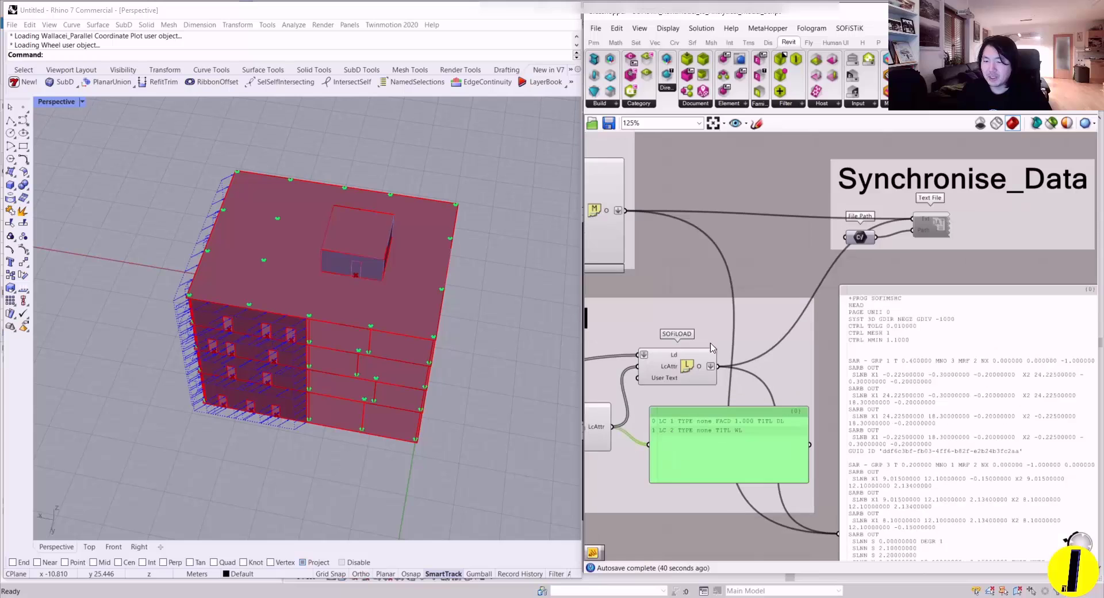
# - Enable the Text File component in the Synchronise_Data group and check the File Path component feeding it
pyautogui.moveTo(873, 245); pyautogui.dragTo(857, 280, button='right')
pyautogui.scroll(4, 859, 282)
pyautogui.click(914, 265)
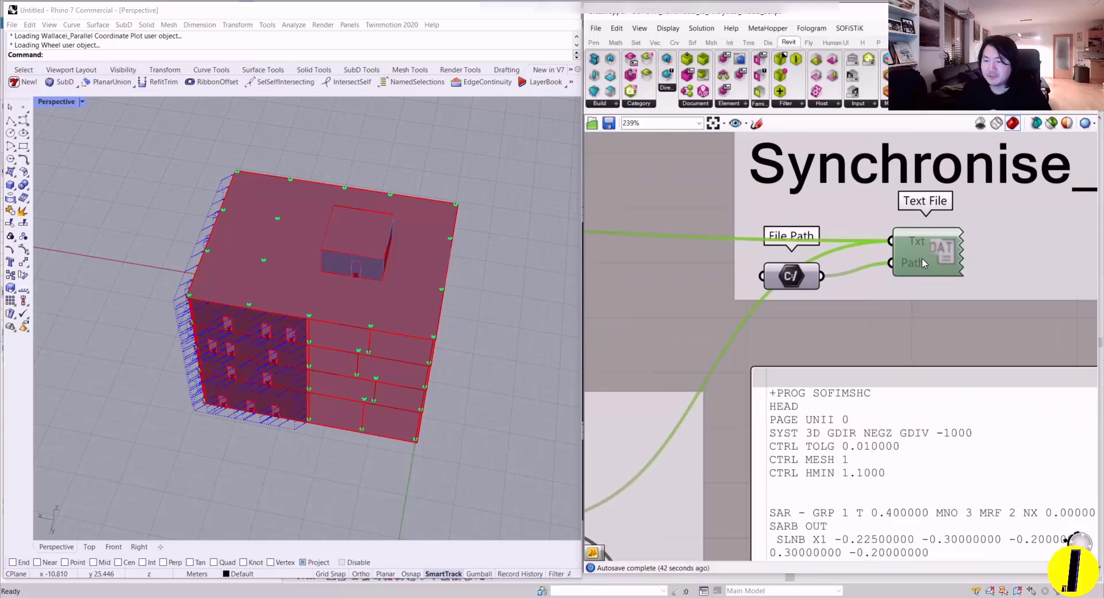
pyautogui.scroll(-2, 862, 261)
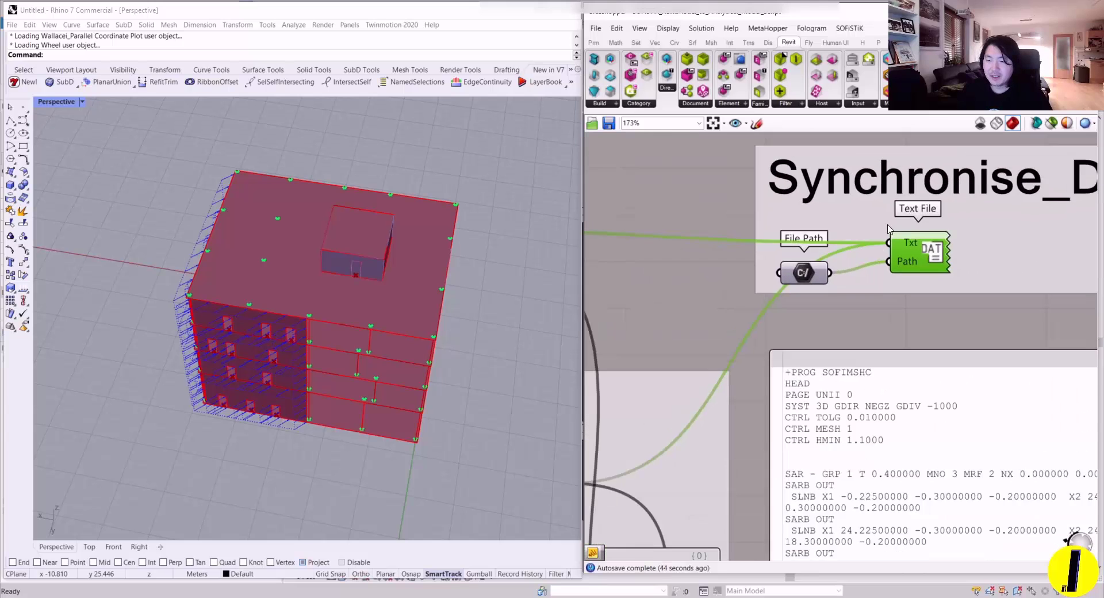
pyautogui.moveTo(816, 275); pyautogui.dragTo(815, 285)
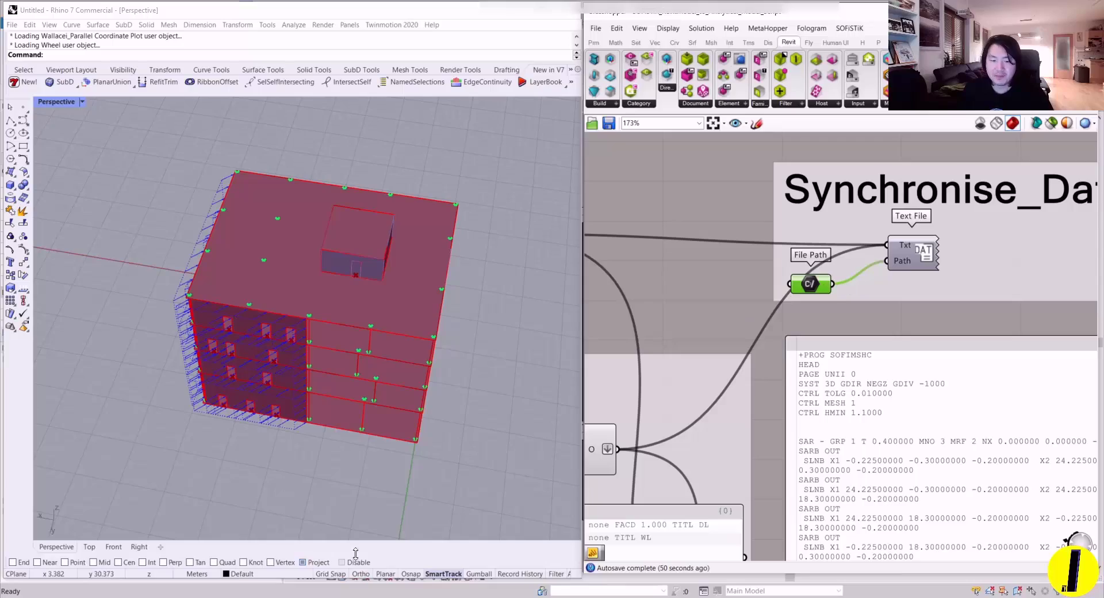
# - Switch to SOFiSTiK Structural Desktop and calculate the GH_input task
pyautogui.click(357, 597)
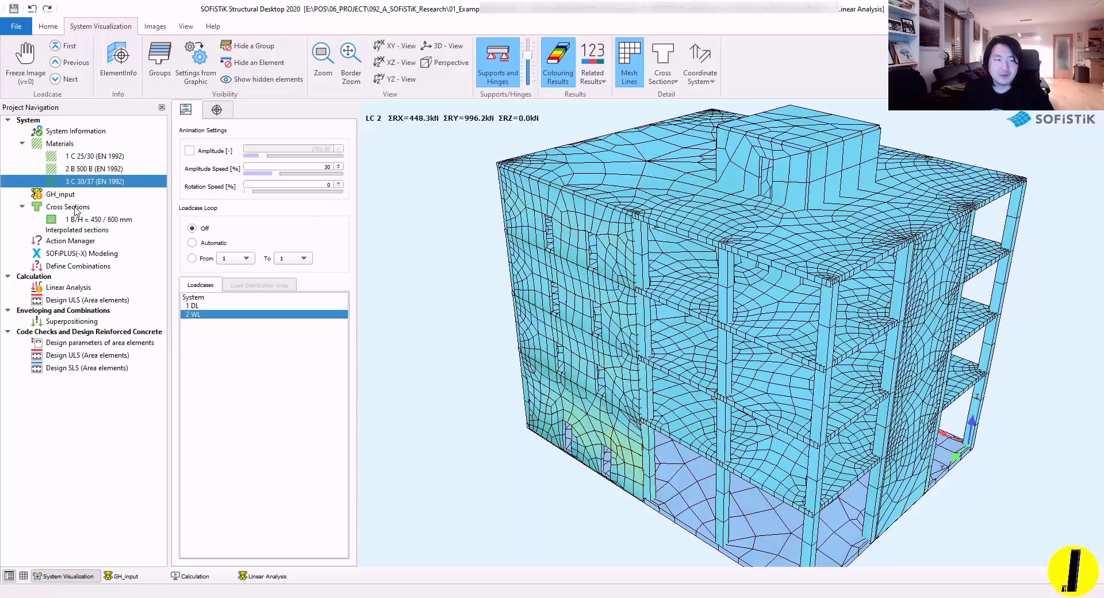
pyautogui.click(70, 195)
pyautogui.rightClick(70, 196)
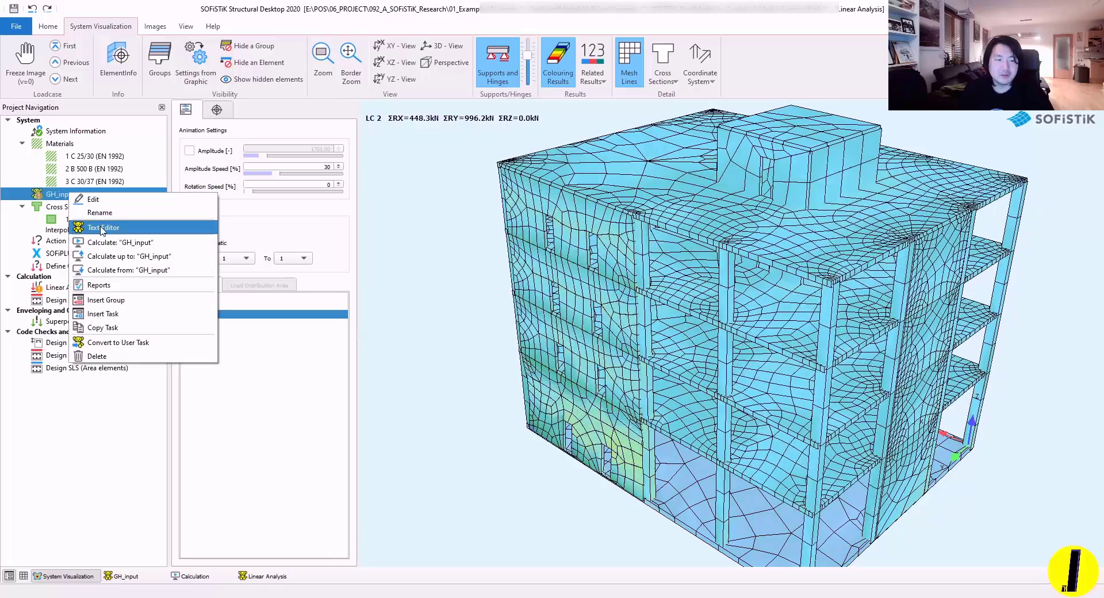
pyautogui.click(109, 244)
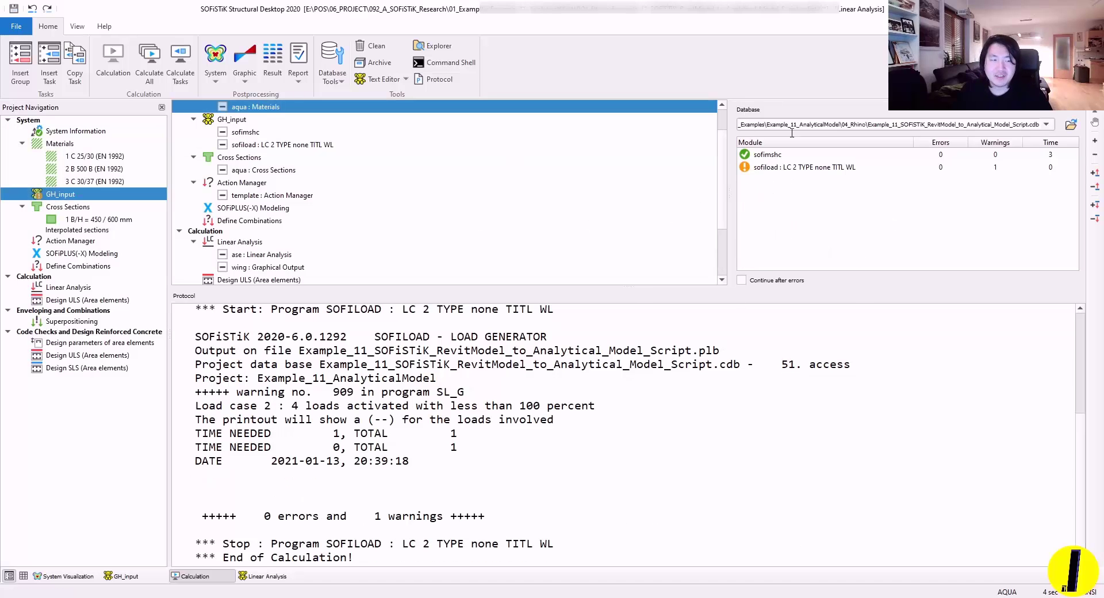
# - Calculate the Linear Analysis task and open the system visualization of the model
pyautogui.rightClick(73, 286)
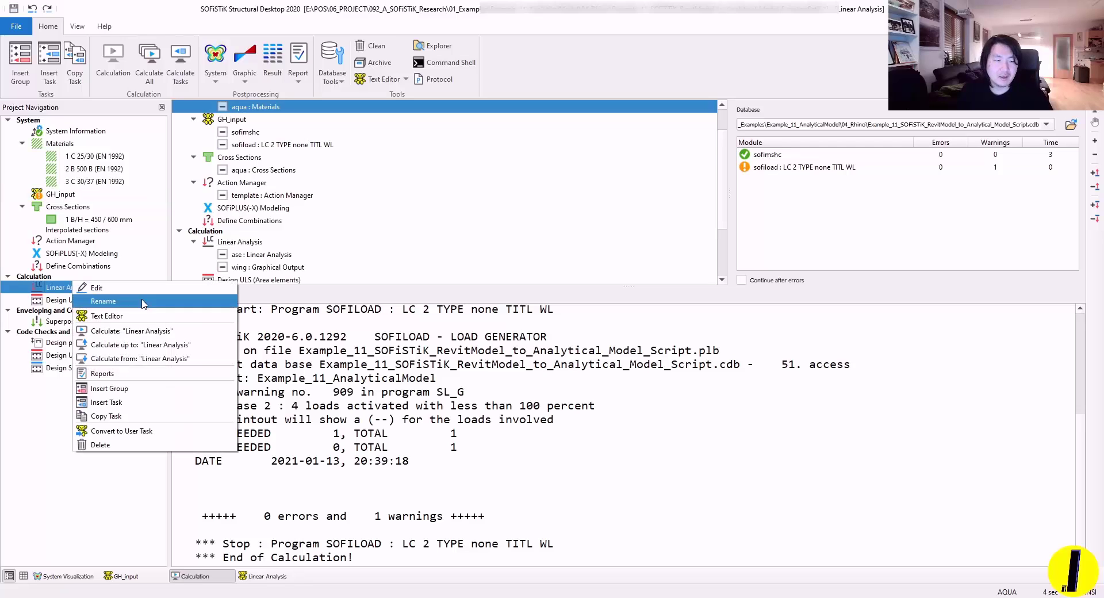
pyautogui.click(124, 332)
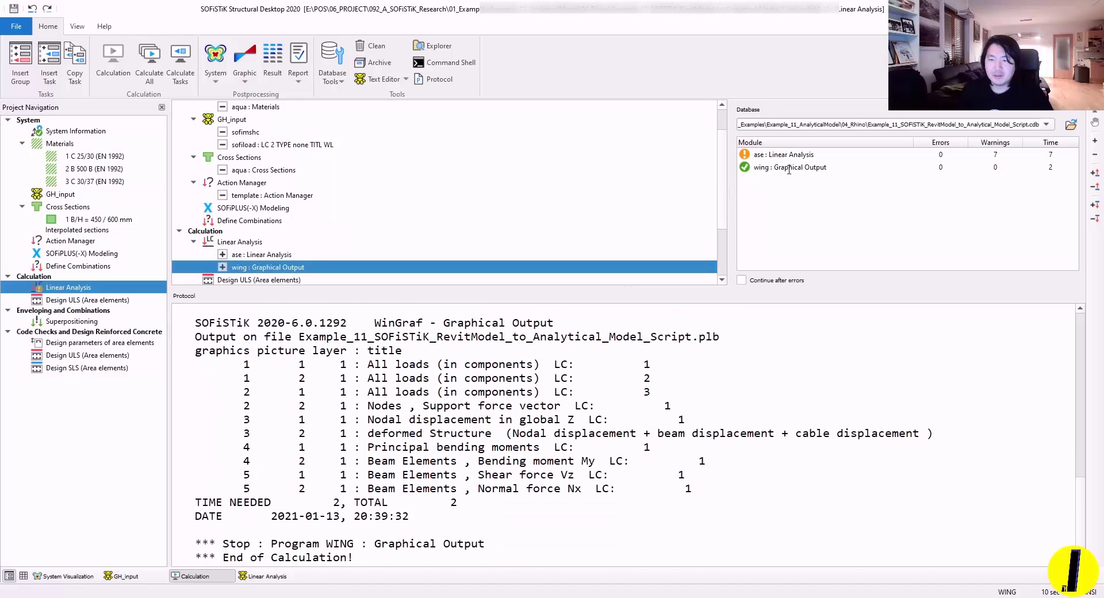
pyautogui.click(35, 576)
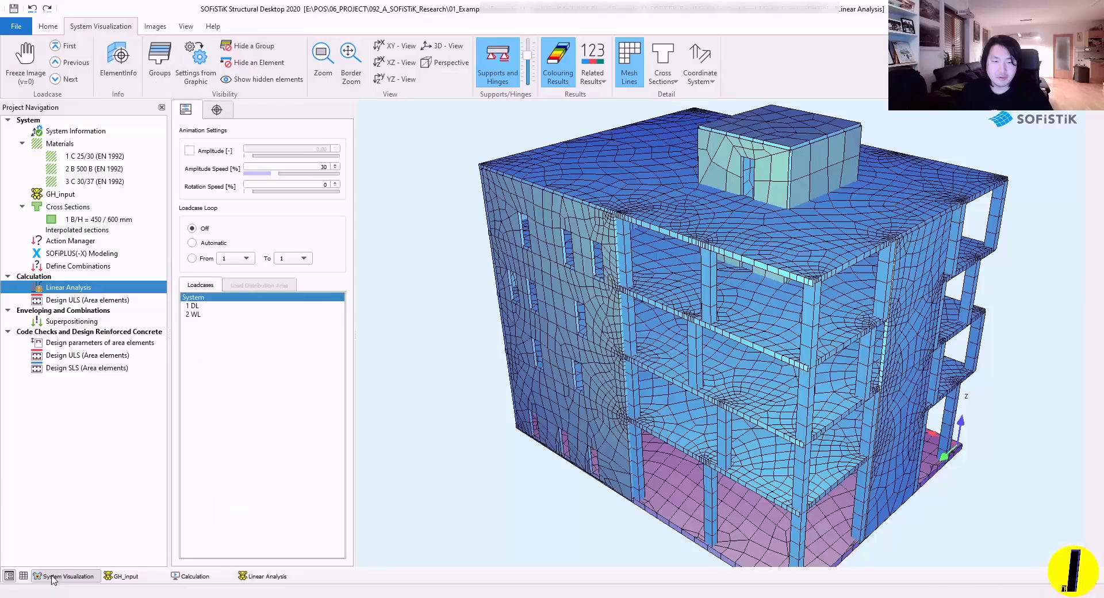
# - Inspect the meshed building from all sides, examining its walls, slabs, columns, core and diagonal member
pyautogui.moveTo(636, 415); pyautogui.dragTo(696, 207)
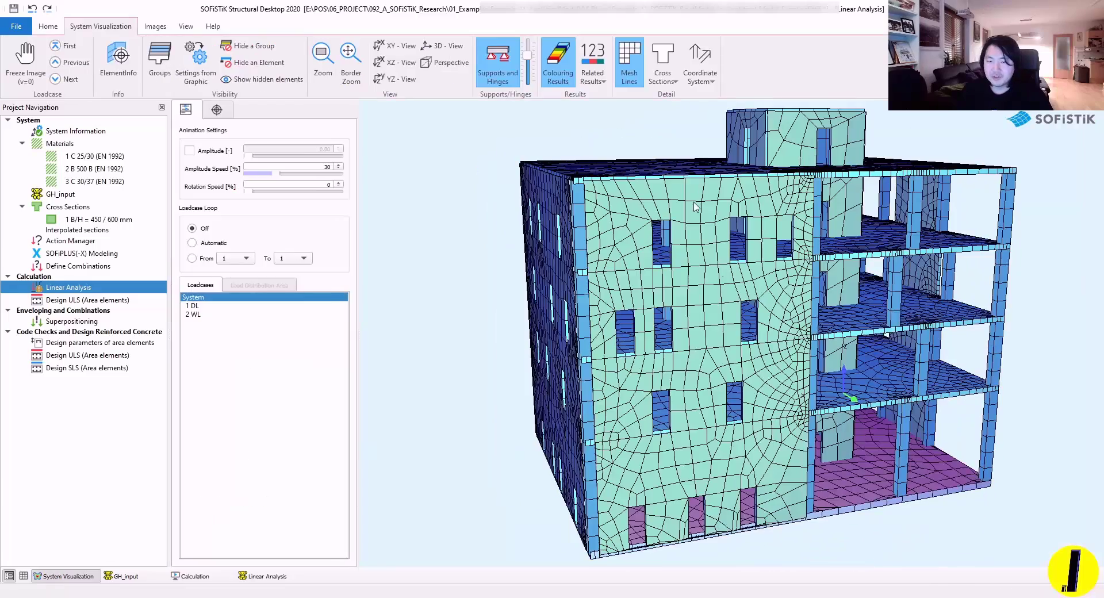
pyautogui.moveTo(892, 276); pyautogui.dragTo(582, 337)
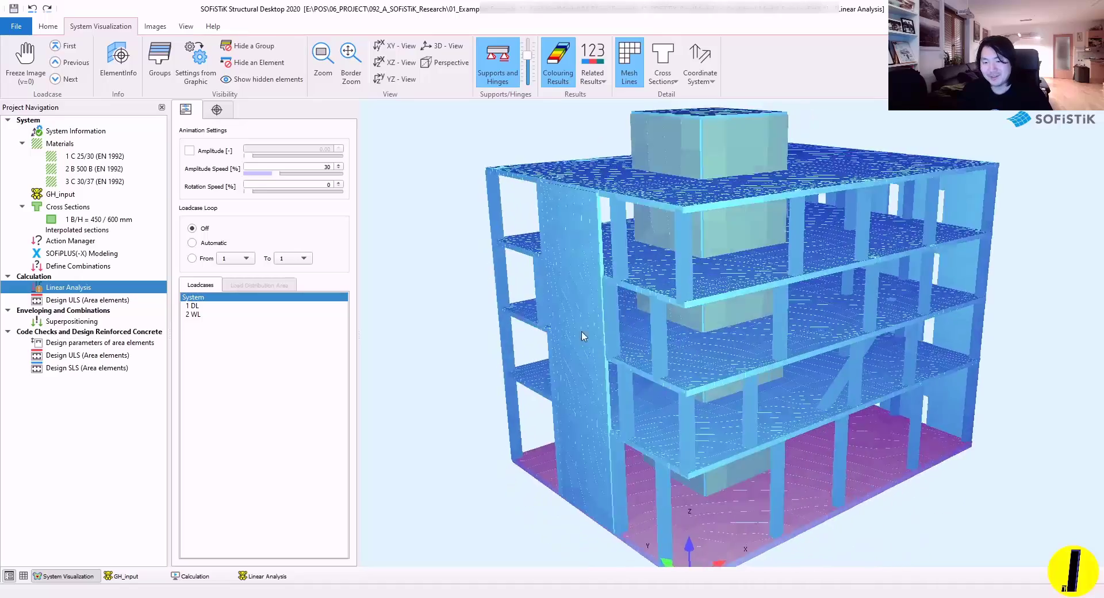
pyautogui.moveTo(460, 339); pyautogui.dragTo(418, 357)
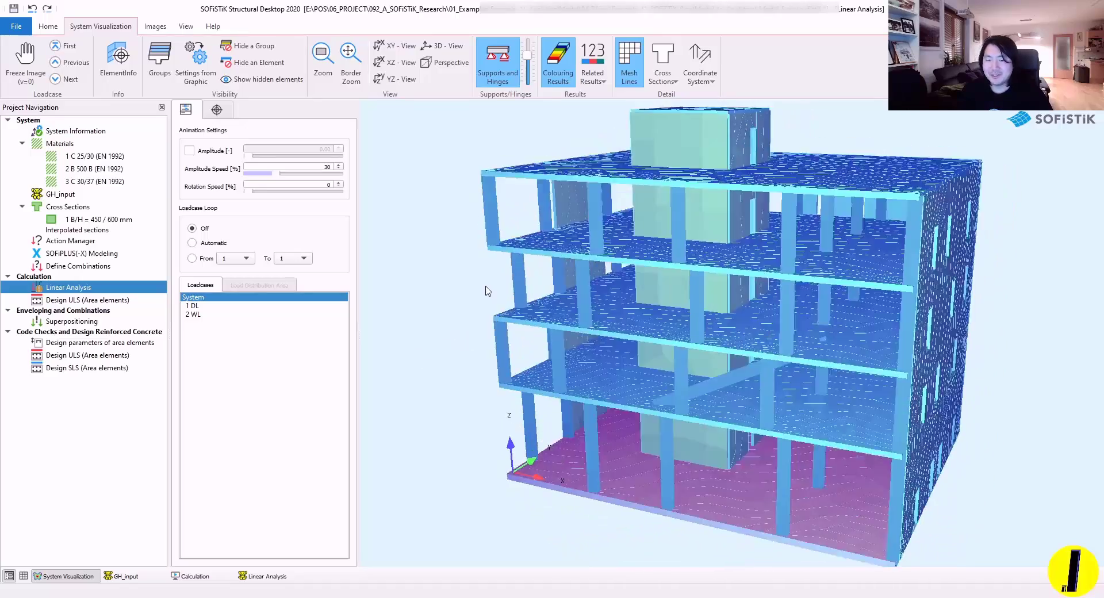
pyautogui.scroll(1, 494, 309)
pyautogui.moveTo(496, 309); pyautogui.dragTo(662, 306)
pyautogui.moveTo(783, 295); pyautogui.dragTo(698, 315, button='middle')
pyautogui.moveTo(690, 313); pyautogui.dragTo(782, 269)
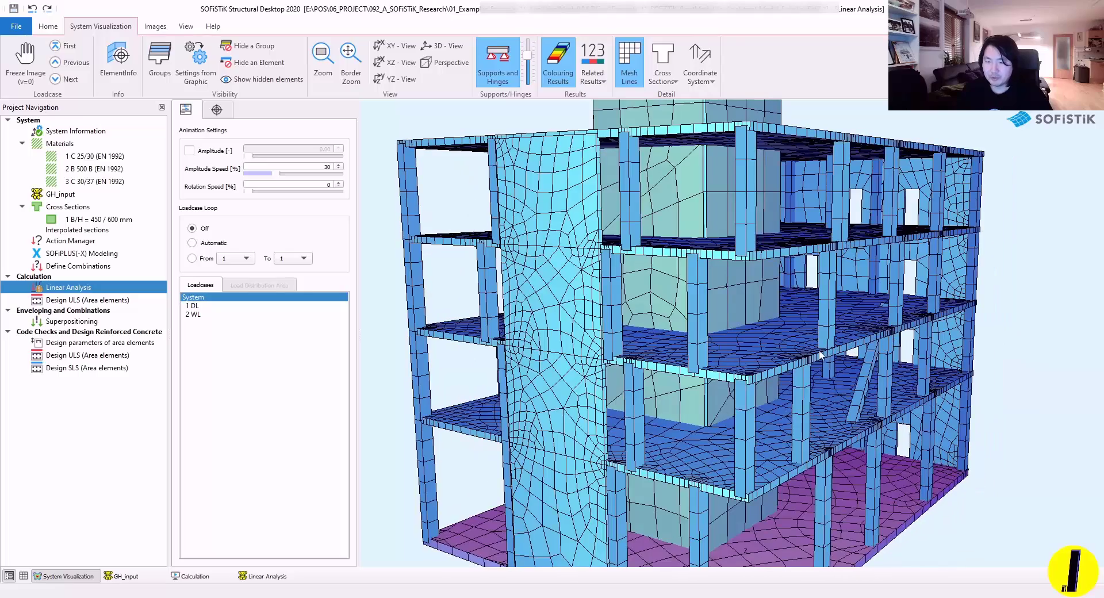
pyautogui.moveTo(821, 354); pyautogui.dragTo(718, 333)
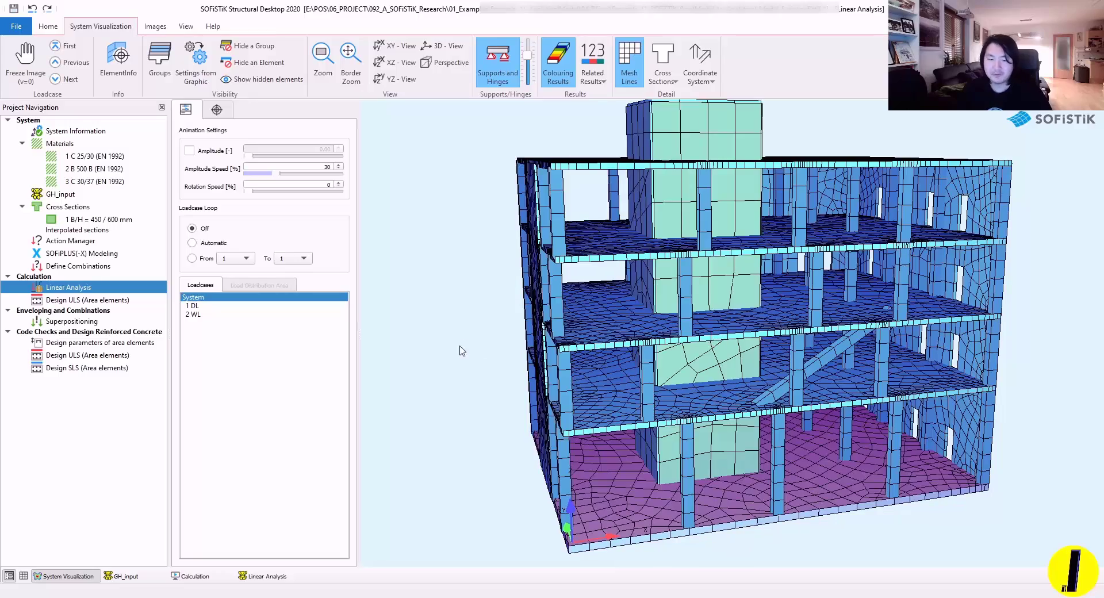
pyautogui.moveTo(529, 343); pyautogui.dragTo(648, 328)
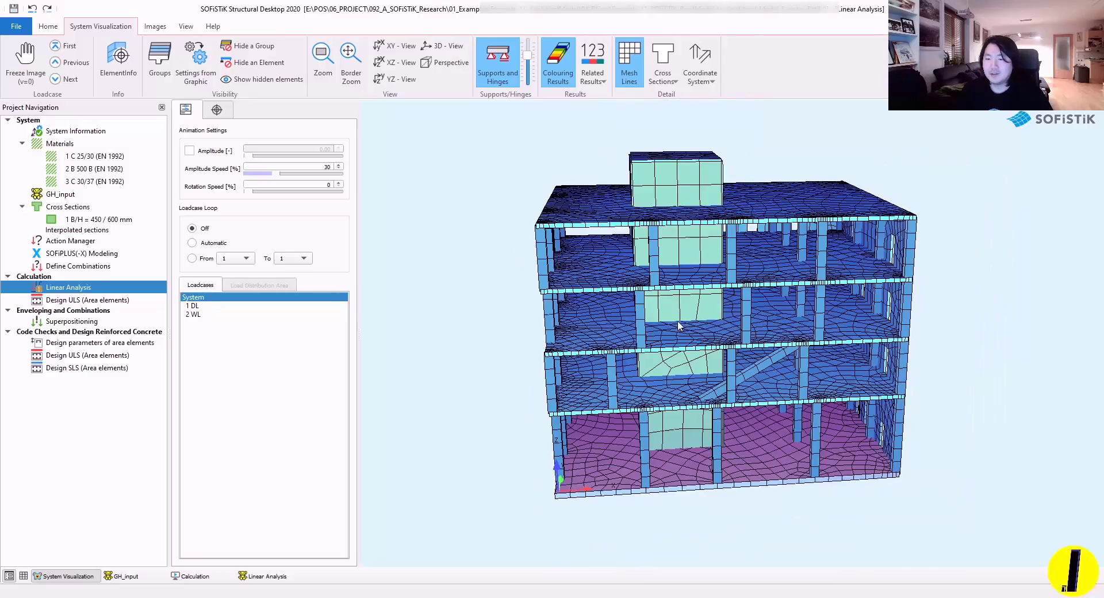
# - Display the results for load cases 1 DL and 2 WL and inspect the deformed building, including its wind-loaded facade
pyautogui.click(221, 306)
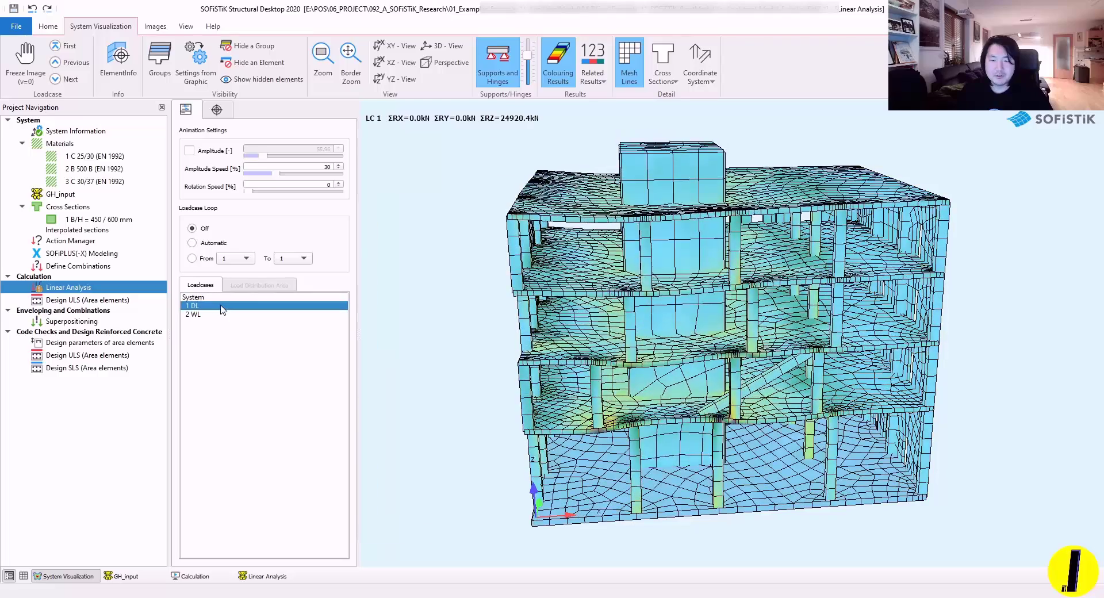
pyautogui.moveTo(632, 356); pyautogui.dragTo(759, 336)
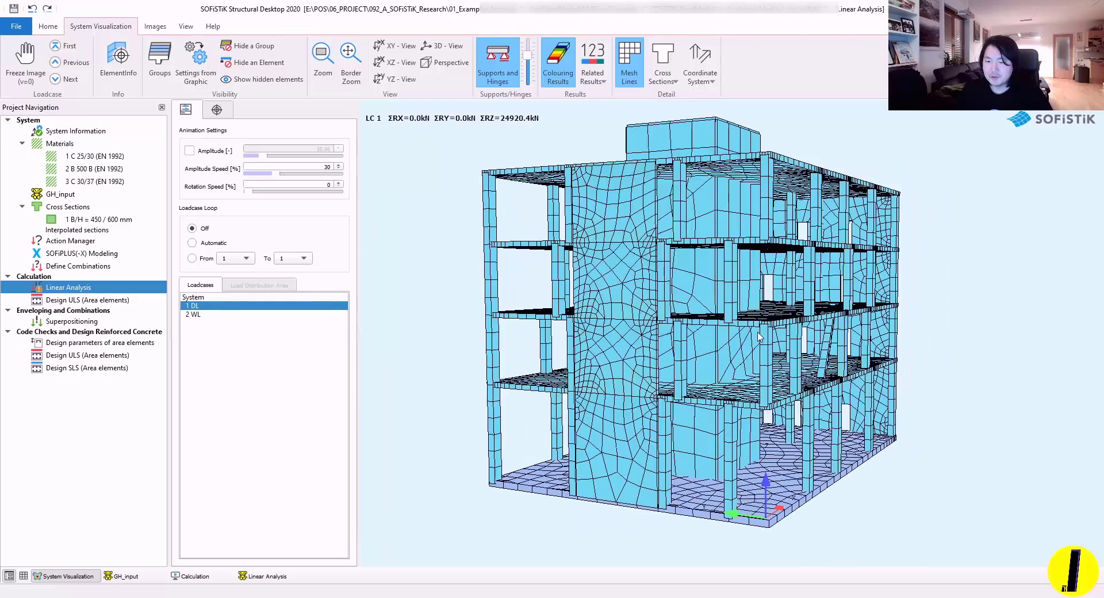
pyautogui.click(248, 315)
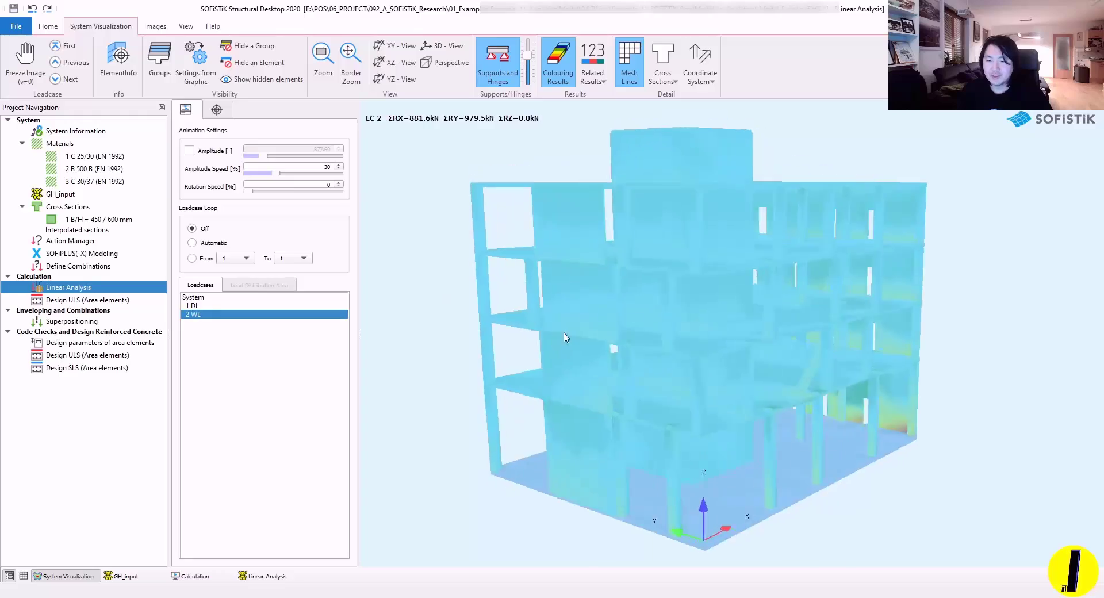
pyautogui.moveTo(566, 338); pyautogui.dragTo(349, 360)
pyautogui.moveTo(661, 334); pyautogui.dragTo(425, 376)
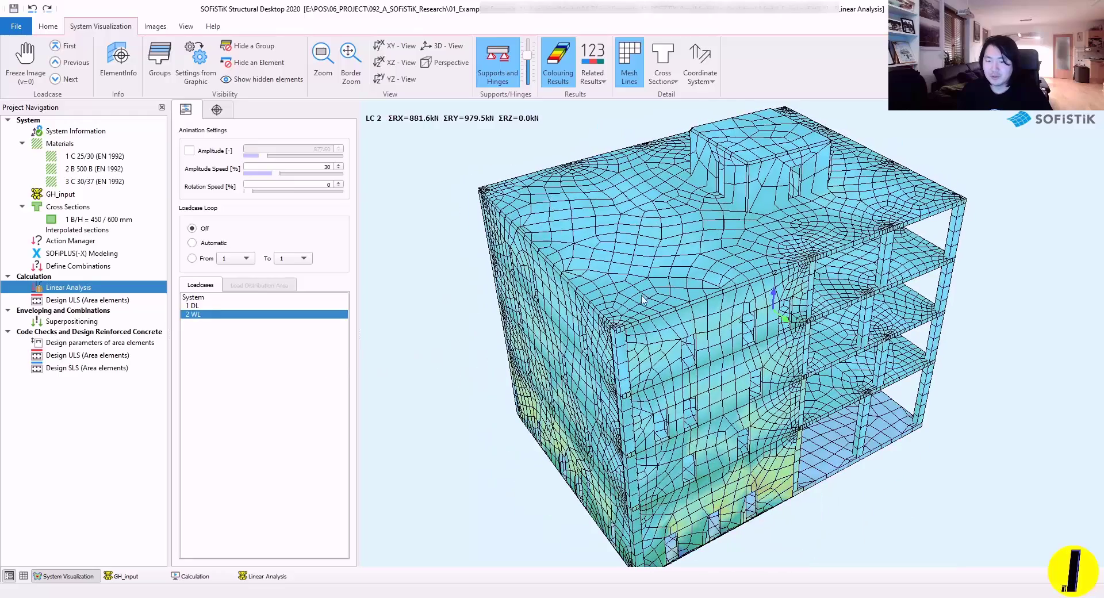
pyautogui.moveTo(642, 299); pyautogui.dragTo(667, 449)
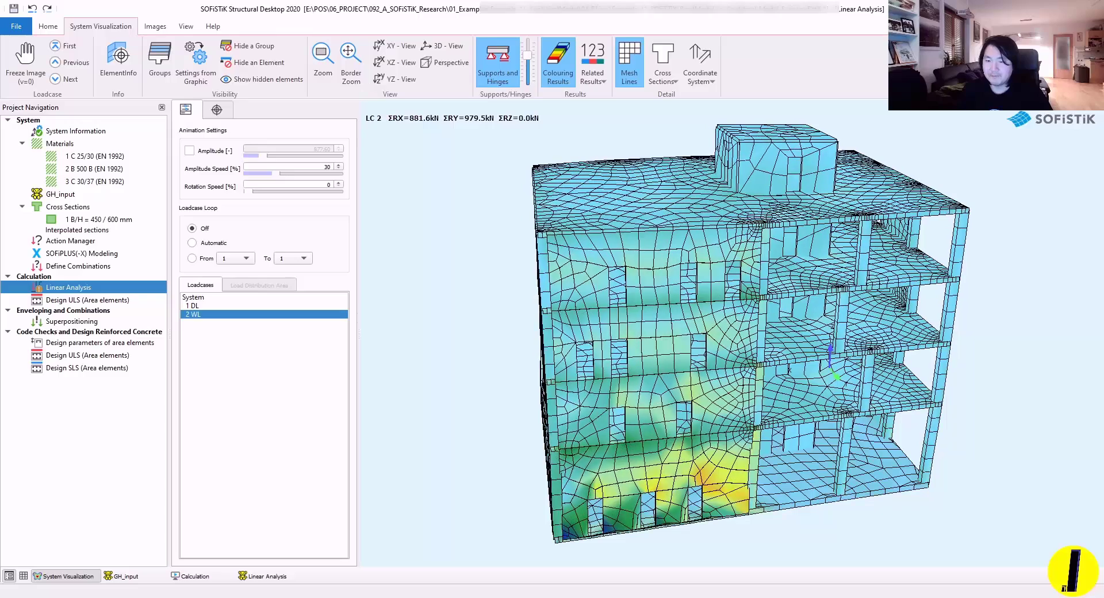
pyautogui.moveTo(920, 259); pyautogui.dragTo(862, 288)
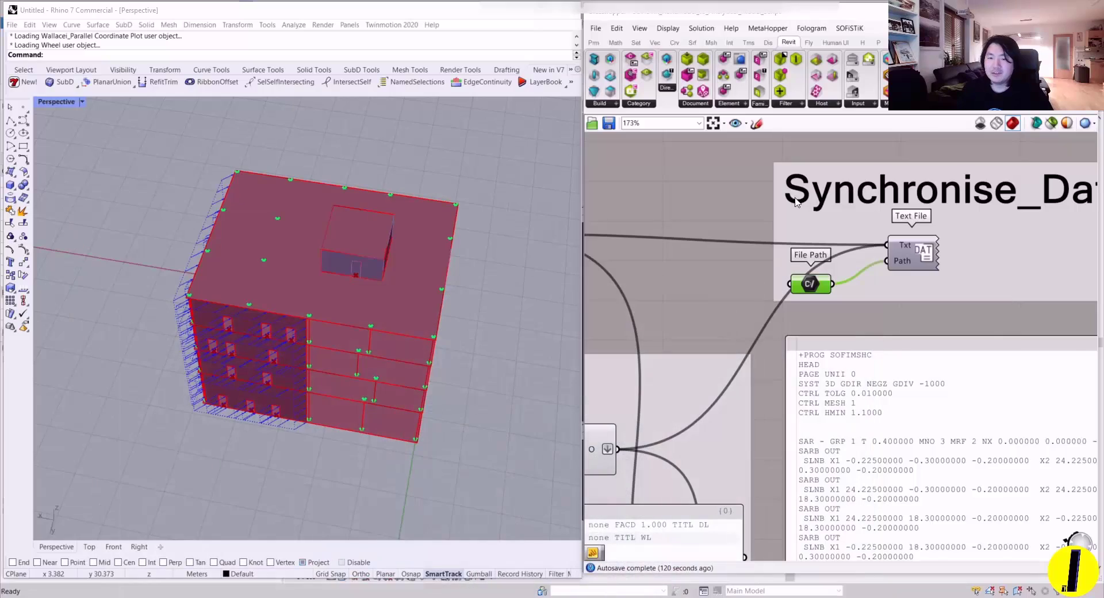
# - Switch back to Grasshopper and survey the whole definition, from the Synchronise_Data group back to the initial input groups
pyautogui.scroll(-1, 746, 249)
pyautogui.scroll(-8, 746, 249)
pyautogui.rightClick(771, 329)
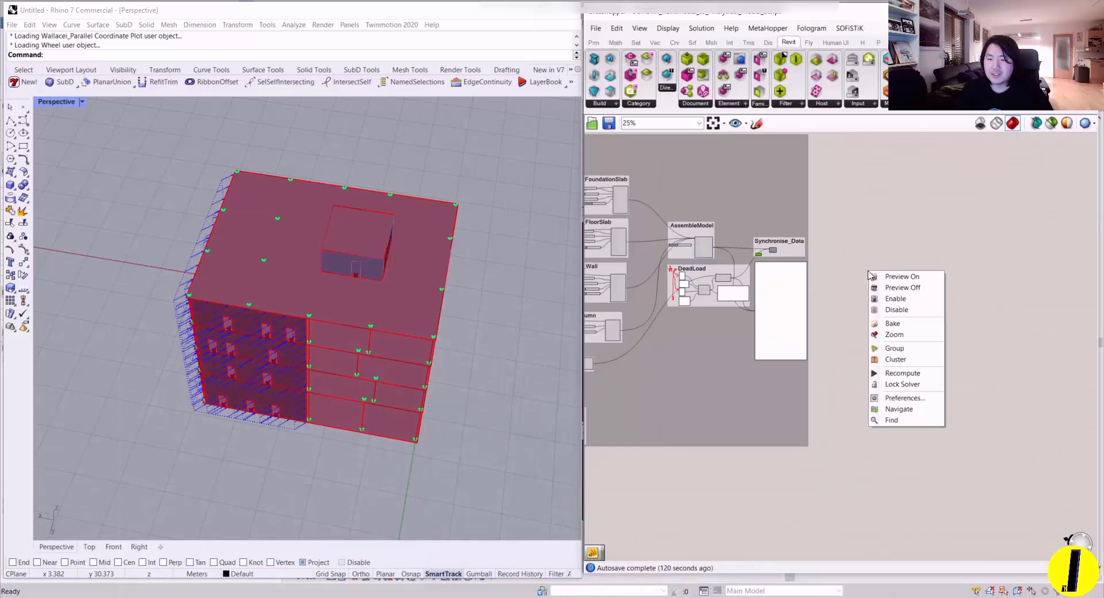
pyautogui.moveTo(681, 377); pyautogui.dragTo(852, 390, button='right')
pyautogui.moveTo(788, 381); pyautogui.dragTo(935, 383, button='right')
pyautogui.scroll(-3, 858, 376)
pyautogui.scroll(4, 806, 325)
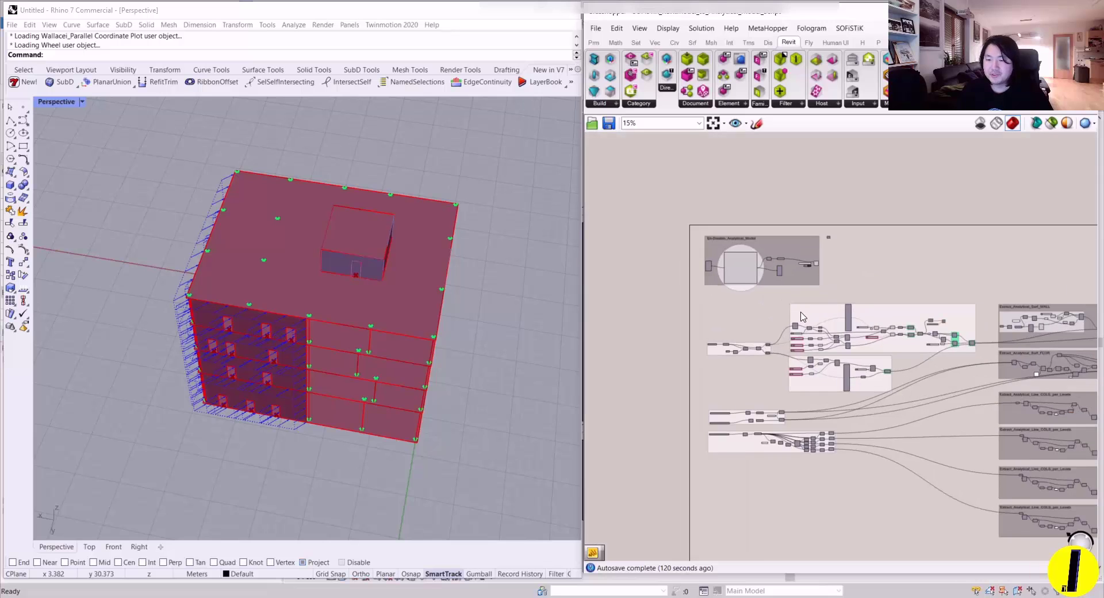
pyautogui.scroll(-4, 820, 422)
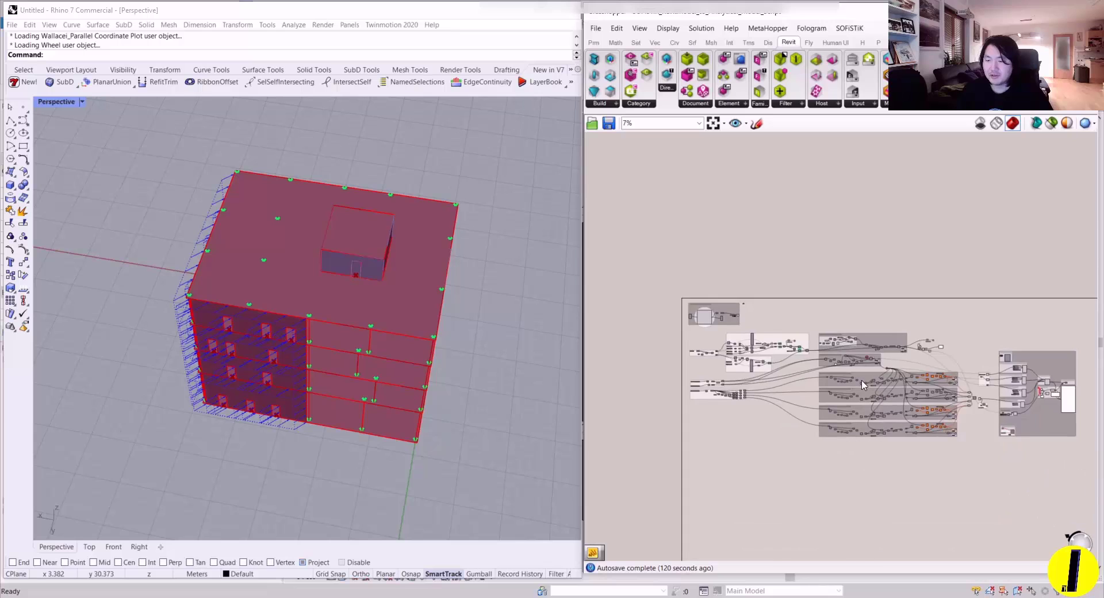
# - Maximize the Grasshopper window and examine the input groups at the start of the definition
pyautogui.doubleClick(719, 11)
pyautogui.moveTo(365, 350); pyautogui.dragTo(678, 319, button='right')
pyautogui.scroll(5, 394, 279)
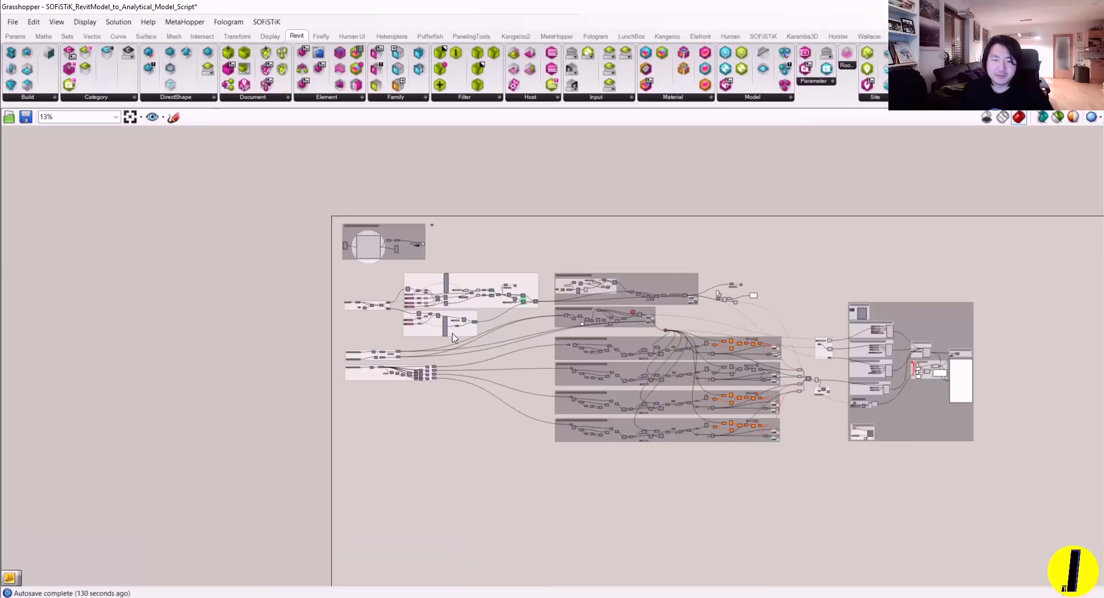
pyautogui.moveTo(394, 311); pyautogui.dragTo(393, 414, button='right')
pyautogui.moveTo(316, 338); pyautogui.dragTo(401, 321, button='right')
pyautogui.scroll(-3, 425, 331)
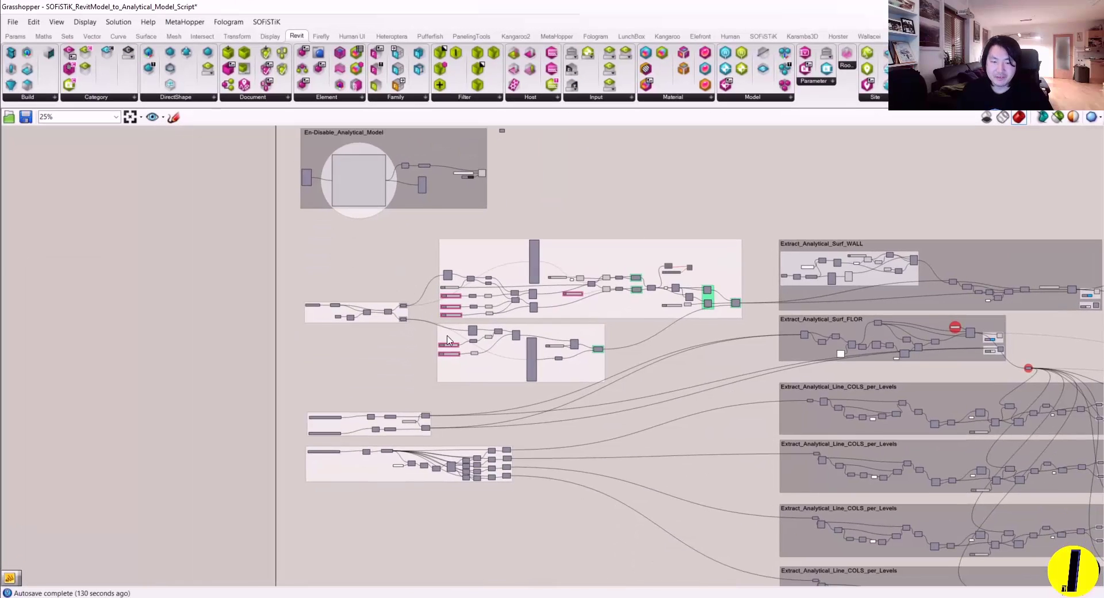
# - Select all the input groups ahead of the Extract_Analytical groups to review their extent, and clear the selection
pyautogui.moveTo(762, 513); pyautogui.dragTo(282, 238)
pyautogui.scroll(4, 370, 300)
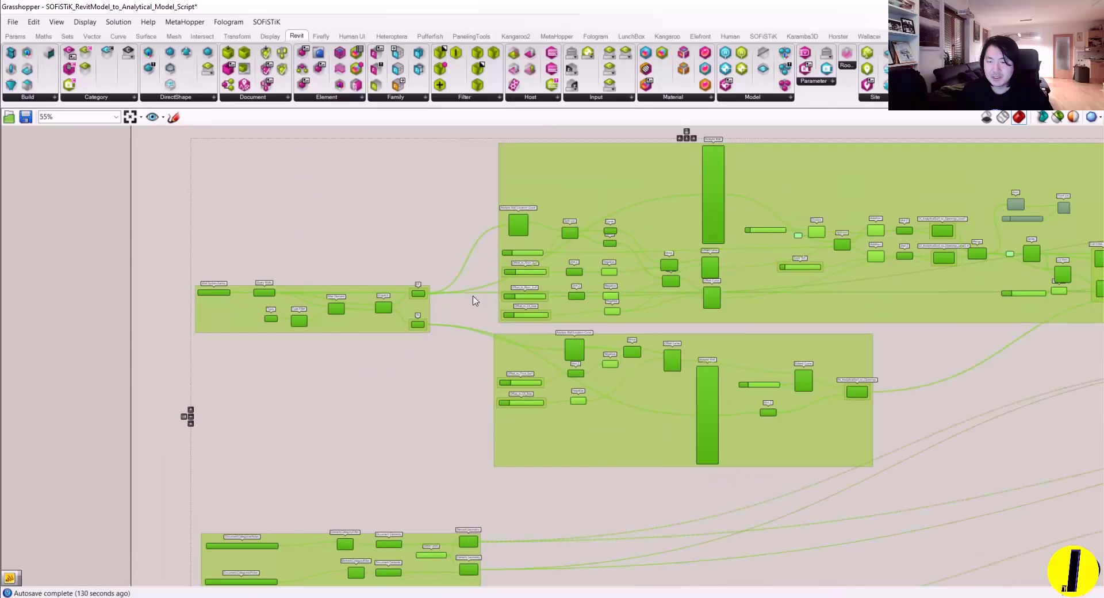
pyautogui.scroll(-2, 580, 325)
pyautogui.moveTo(816, 300); pyautogui.dragTo(584, 296, button='right')
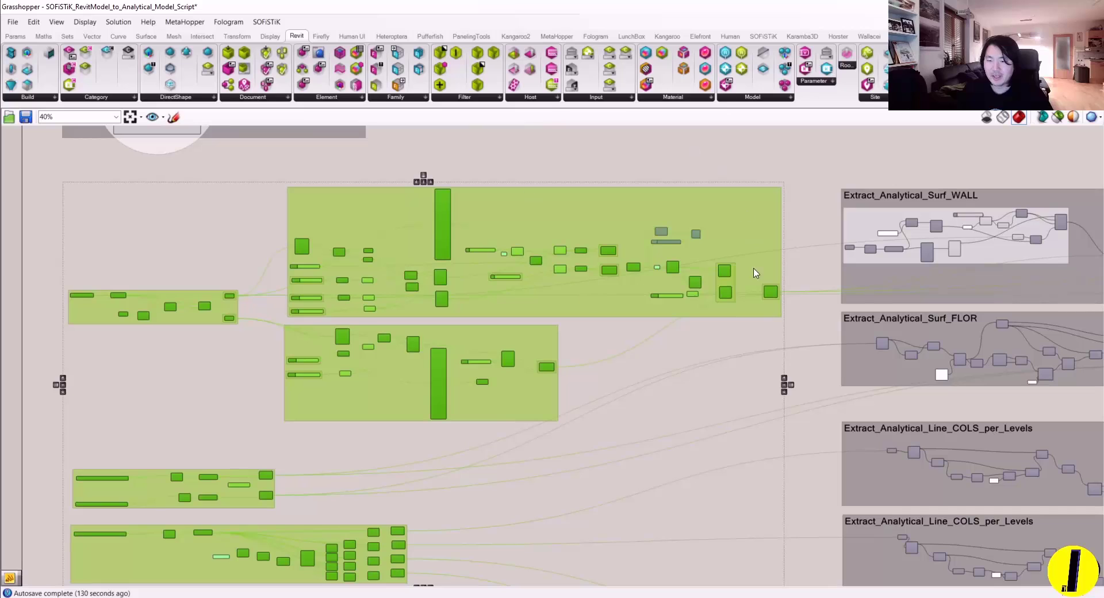
pyautogui.moveTo(755, 272); pyautogui.dragTo(706, 295, button='right')
pyautogui.scroll(1, 766, 167)
pyautogui.click(773, 165)
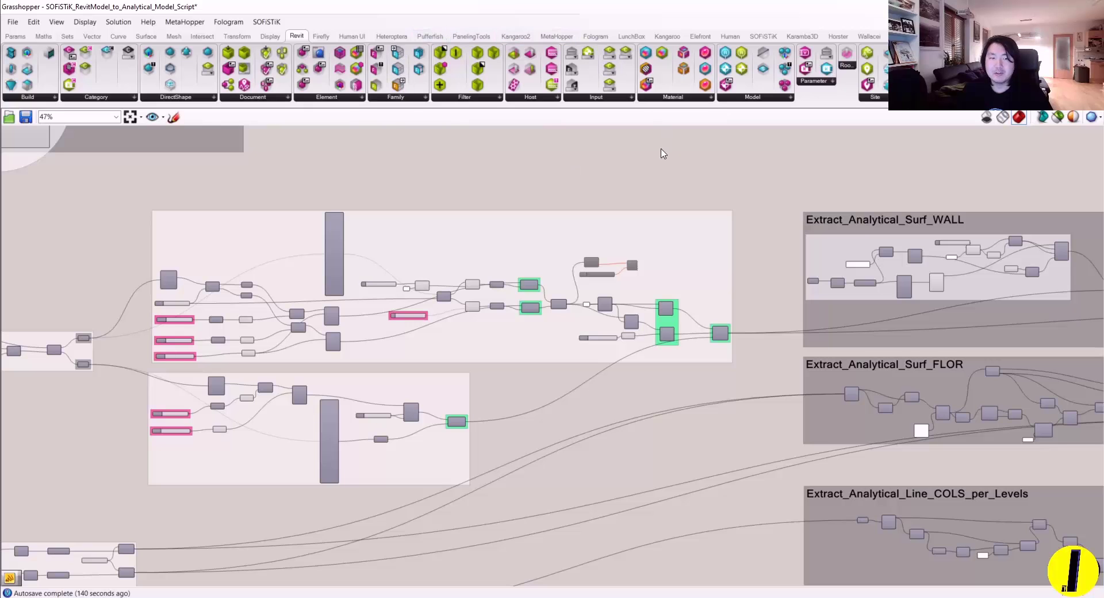
# - Examine the components that produce Wall_AnalyticalSurf_no_Openings and their connection towards the Extract_Analytical_Surf_WALL group
pyautogui.moveTo(523, 166); pyautogui.dragTo(508, 147, button='right')
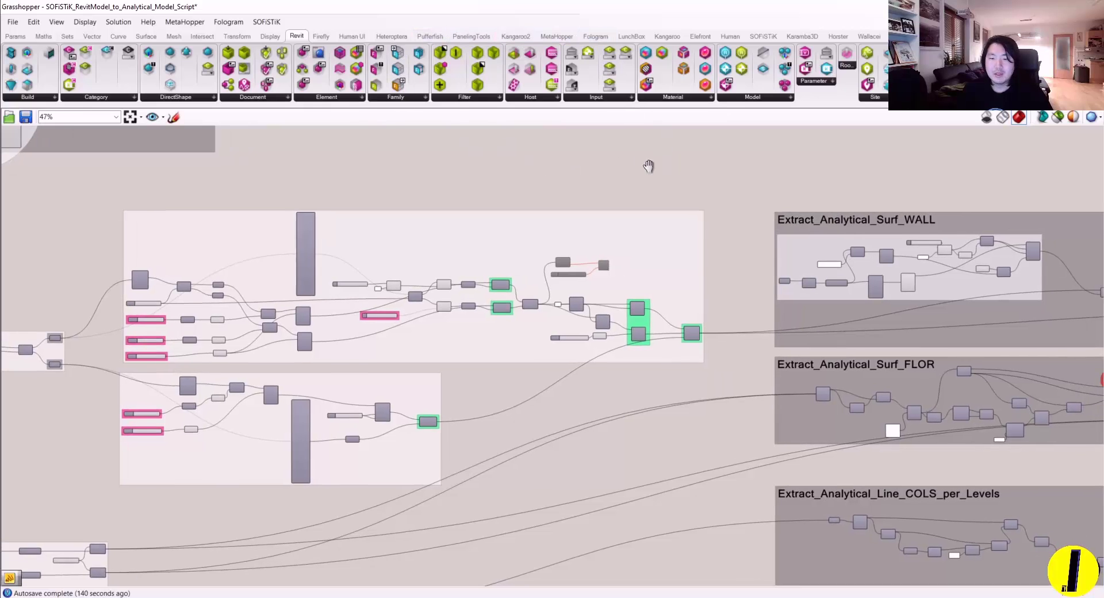
pyautogui.scroll(2, 646, 260)
pyautogui.scroll(2, 647, 260)
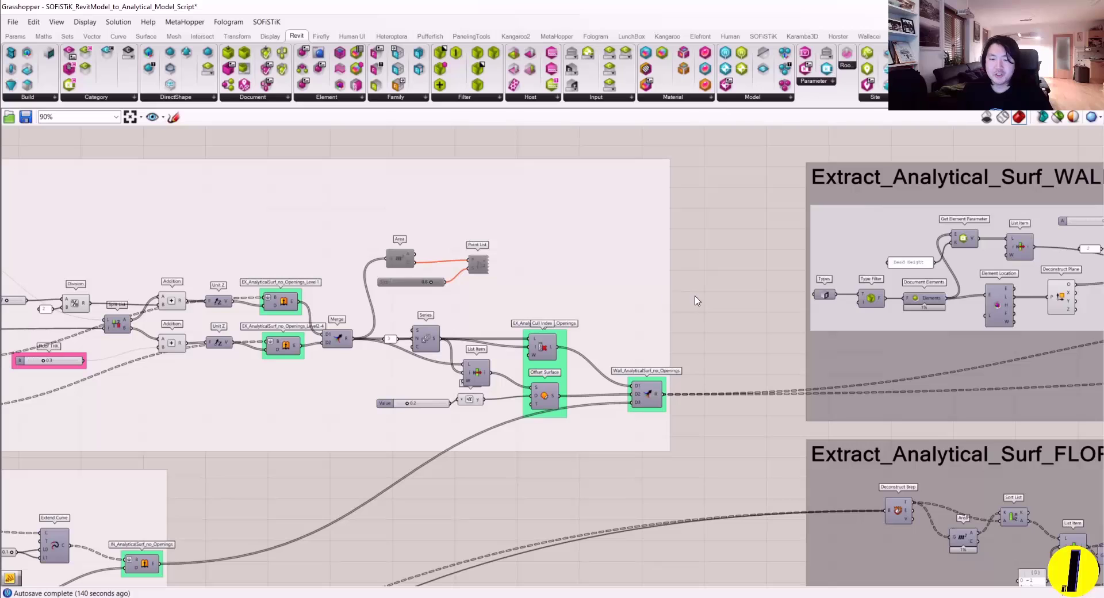
pyautogui.scroll(-1, 697, 303)
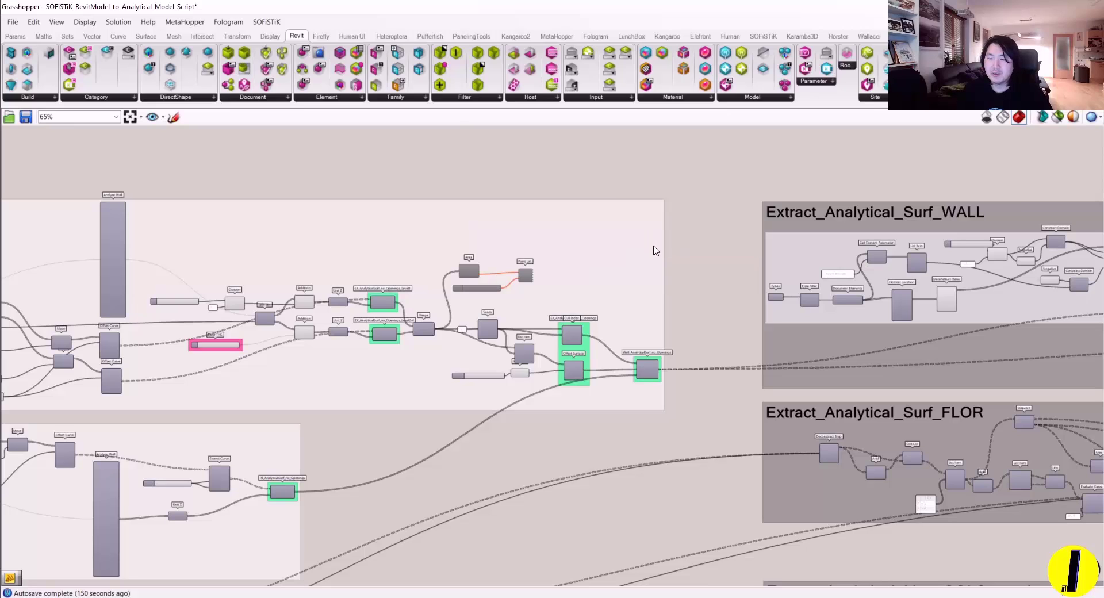
# - Select all the input groups ahead of the Extract_Analytical groups to show their extent, and clear the selection
pyautogui.moveTo(697, 255); pyautogui.dragTo(490, 226, button='right')
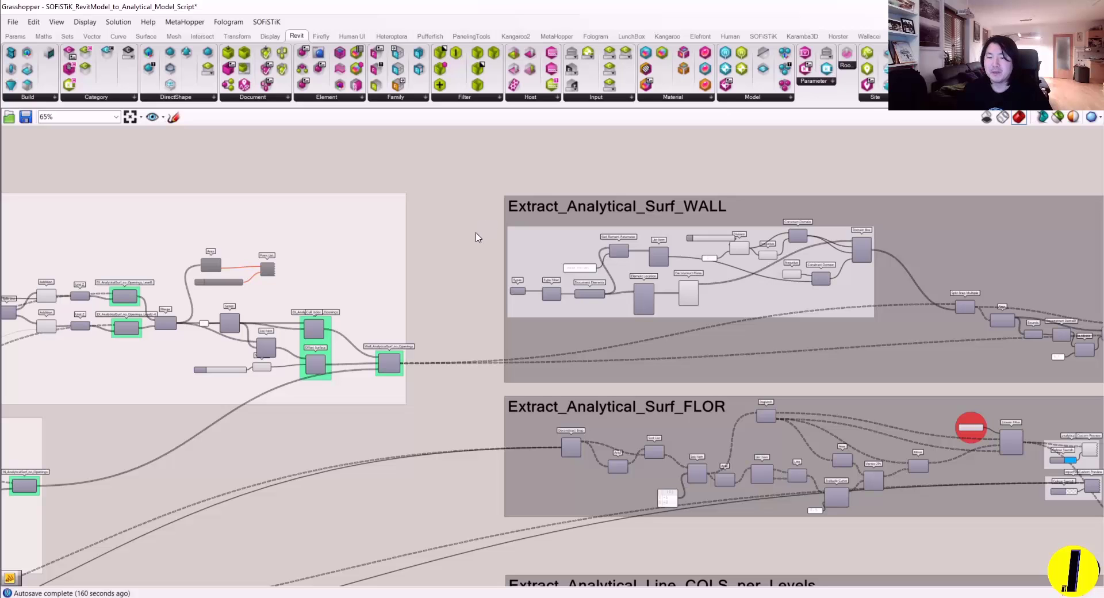
pyautogui.scroll(-5, 460, 247)
pyautogui.moveTo(506, 198); pyautogui.dragTo(581, 201, button='right')
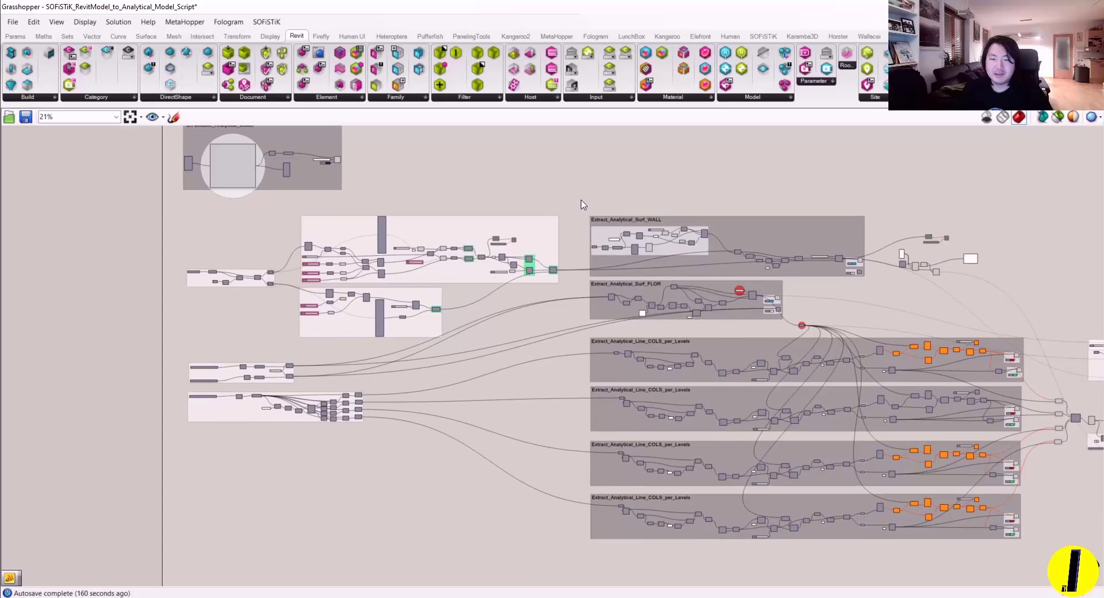
pyautogui.moveTo(581, 200); pyautogui.dragTo(135, 508)
pyautogui.rightClick(604, 283)
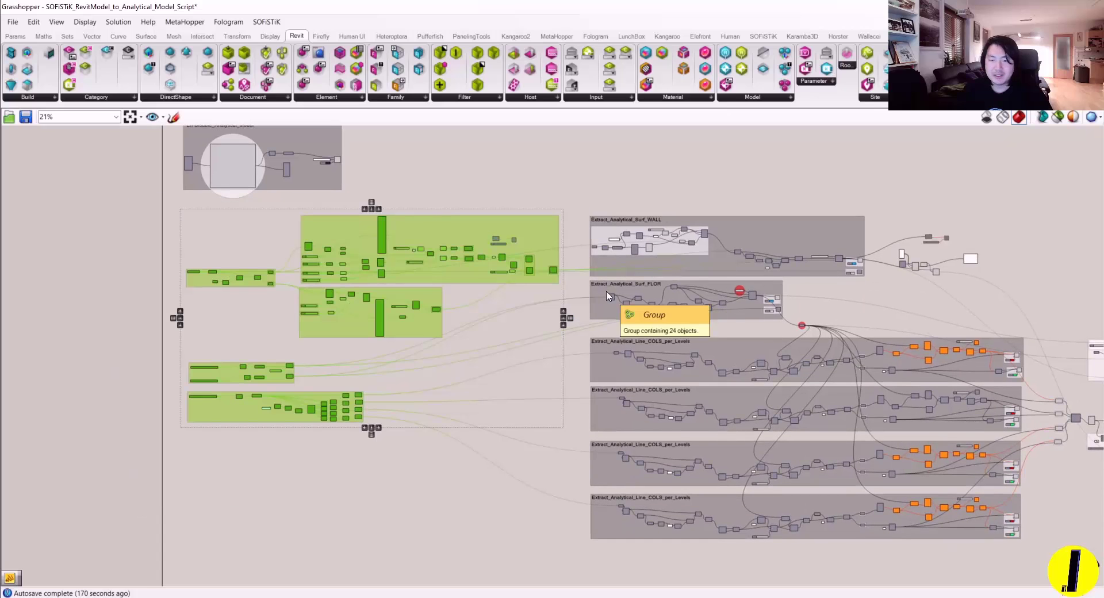
pyautogui.moveTo(604, 285); pyautogui.dragTo(495, 254, button='right')
pyautogui.click(470, 156)
# - Select the Extract_Analytical groups, examine the components in the Extract_Analytical_Surf_WALL group, and clear the selection
pyautogui.moveTo(471, 155); pyautogui.dragTo(943, 526)
pyautogui.scroll(3, 599, 220)
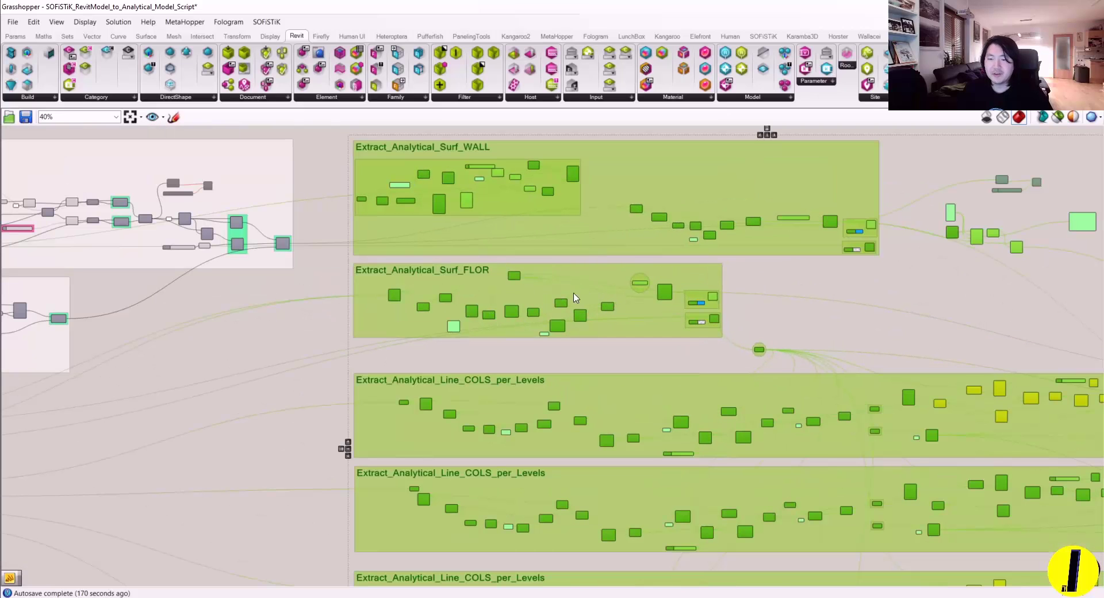
pyautogui.scroll(5, 483, 207)
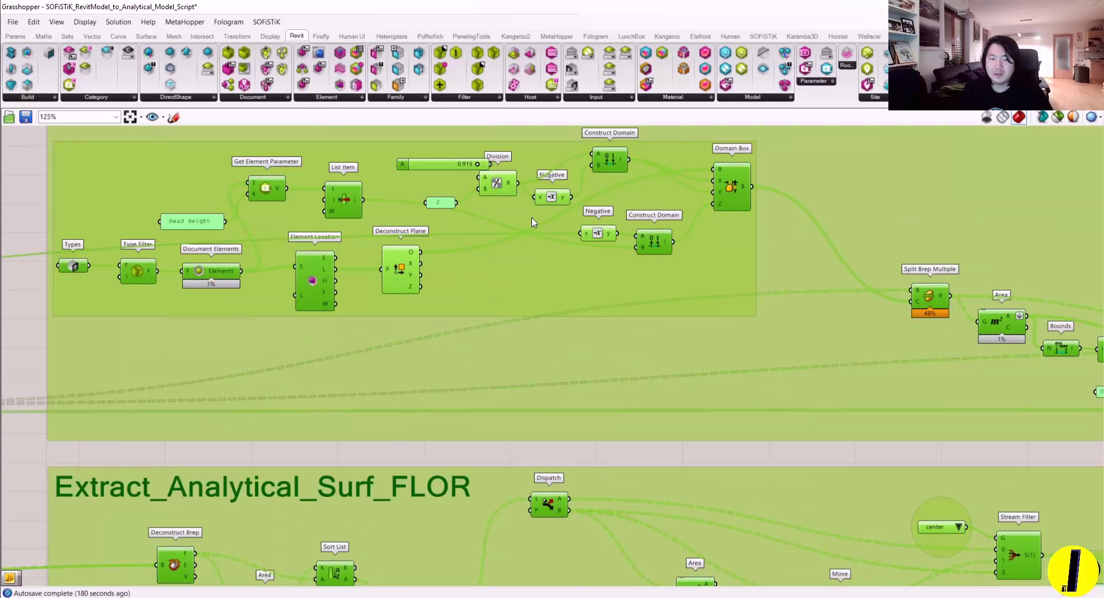
pyautogui.scroll(-3, 597, 265)
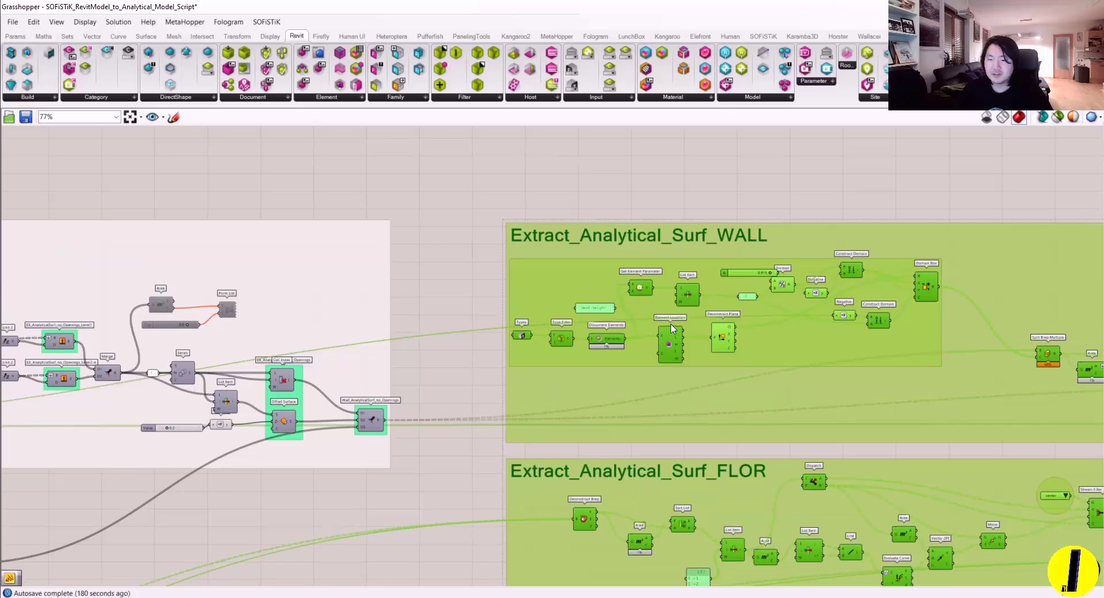
pyautogui.moveTo(839, 355); pyautogui.dragTo(586, 277, button='right')
pyautogui.click(998, 406)
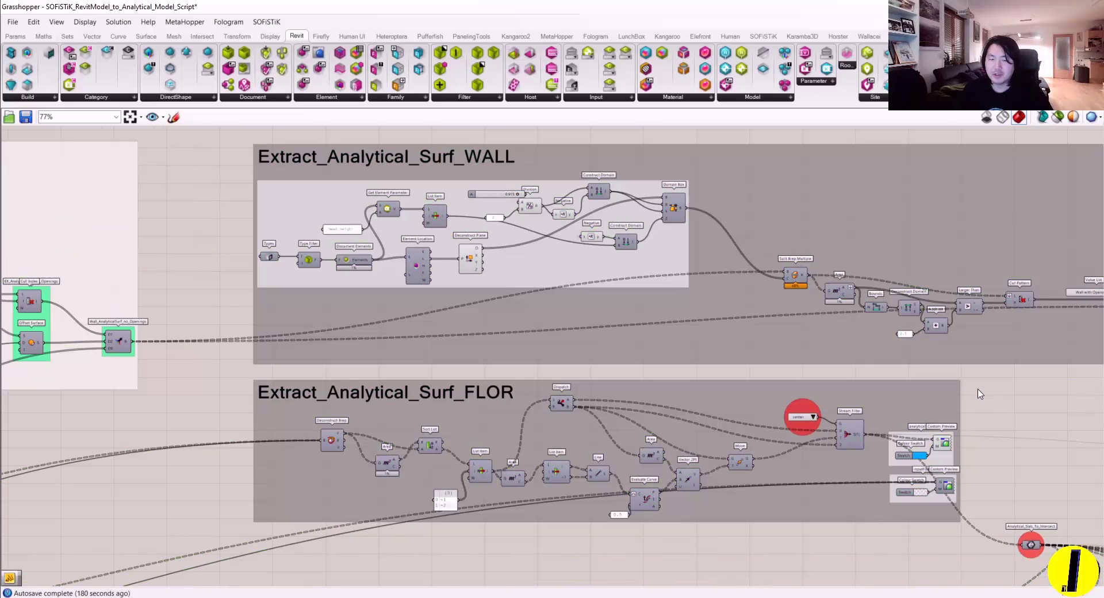
# - Survey the Extract_Analytical_Line_COLS_per_Levels groups and follow their outputs to the merging components
pyautogui.scroll(-5, 922, 386)
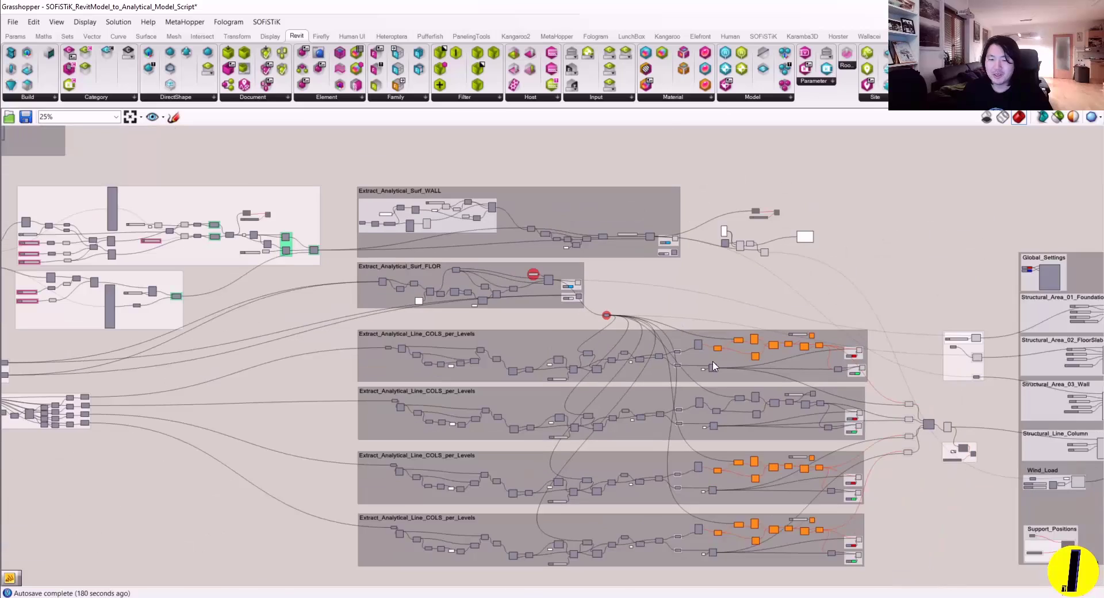
pyautogui.moveTo(713, 366); pyautogui.dragTo(712, 341, button='right')
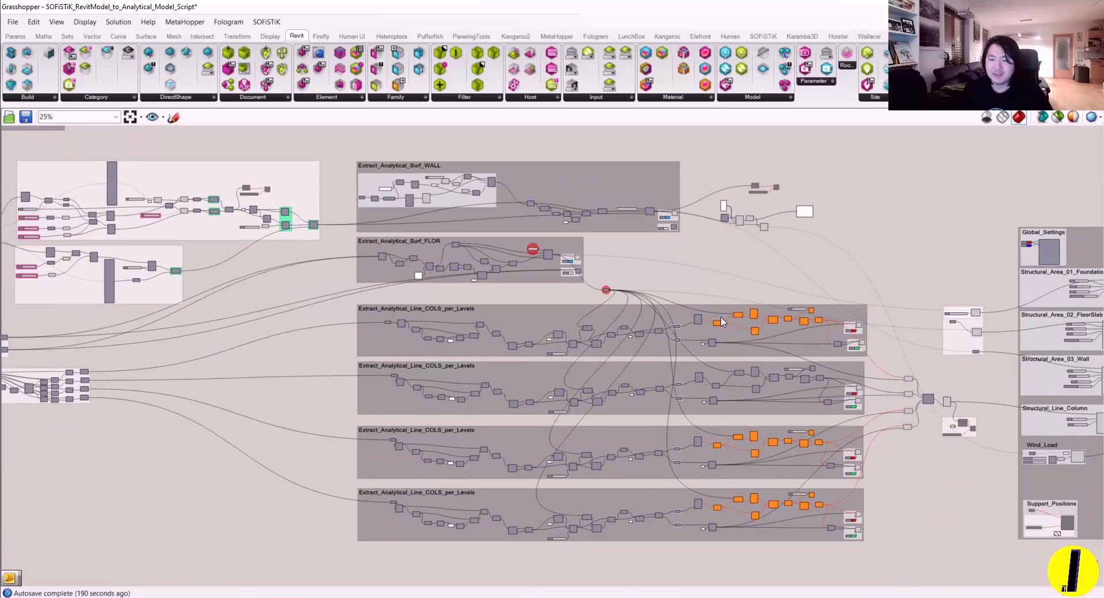
pyautogui.moveTo(791, 266); pyautogui.dragTo(707, 273, button='right')
pyautogui.scroll(1, 697, 495)
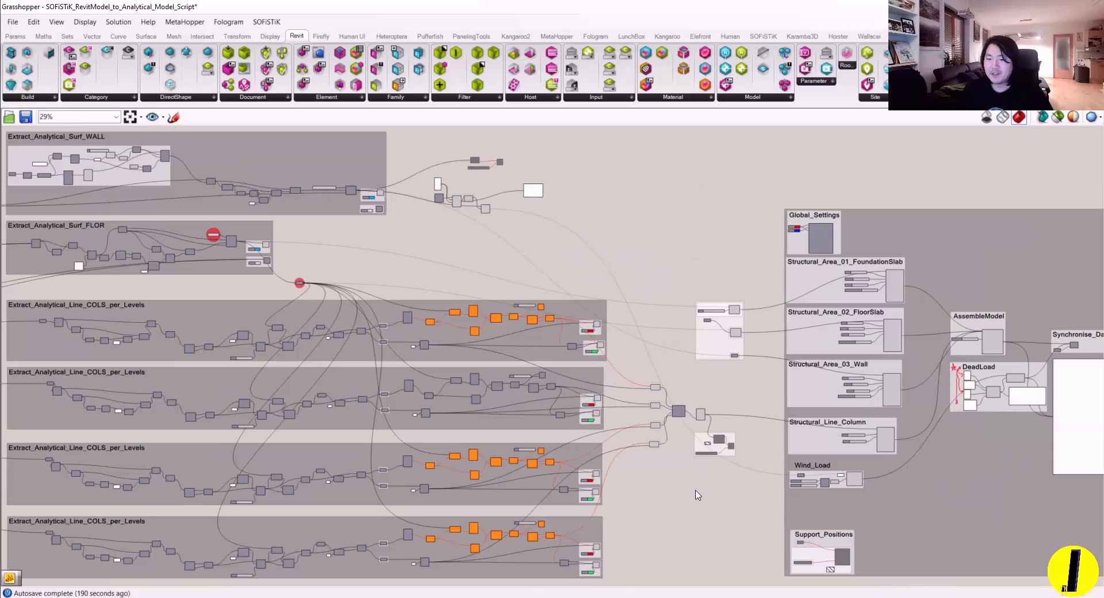
pyautogui.moveTo(591, 373); pyautogui.dragTo(535, 365, button='right')
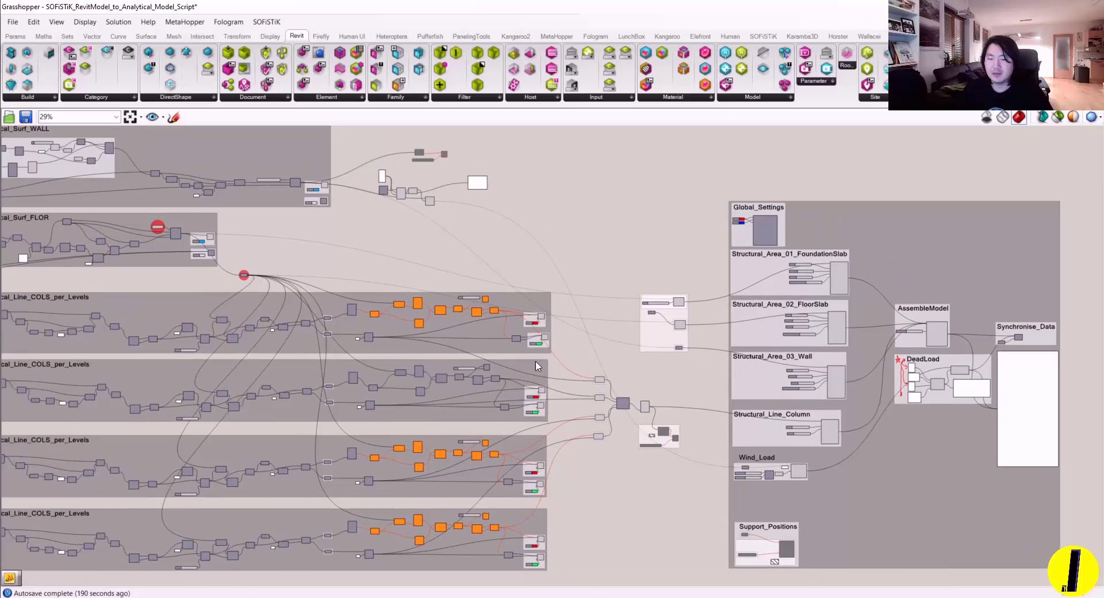
pyautogui.scroll(3, 612, 373)
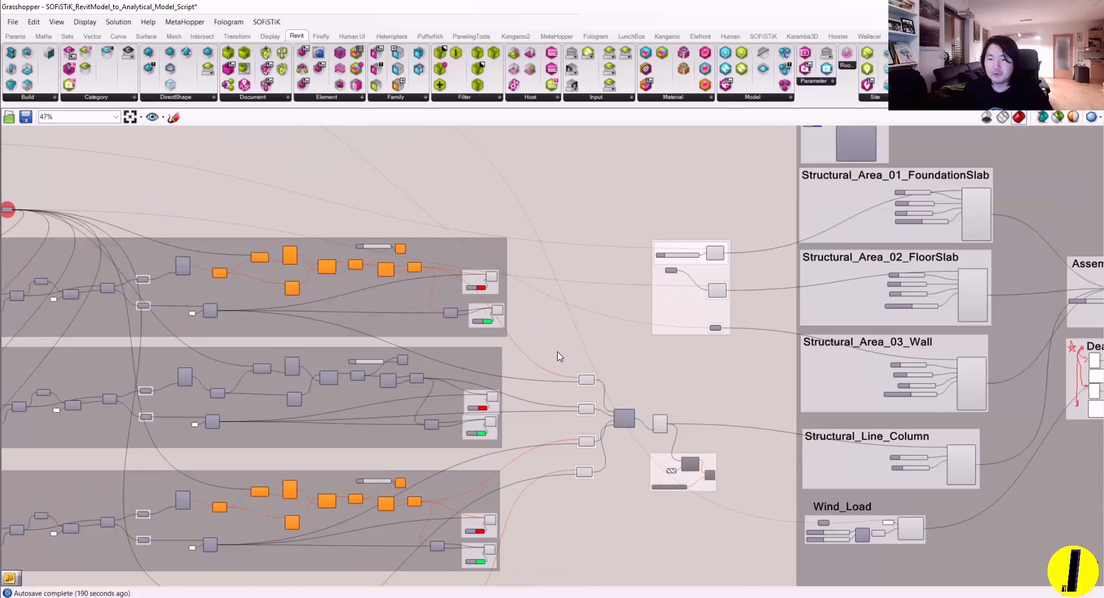
# - Examine the Foundation_Slab, Floor_Slab and Wall components and their connections to the Structural_Area groups
pyautogui.moveTo(636, 394); pyautogui.dragTo(432, 400, button='right')
pyautogui.scroll(-1, 544, 385)
pyautogui.moveTo(553, 382); pyautogui.dragTo(385, 400, button='right')
pyautogui.scroll(2, 517, 223)
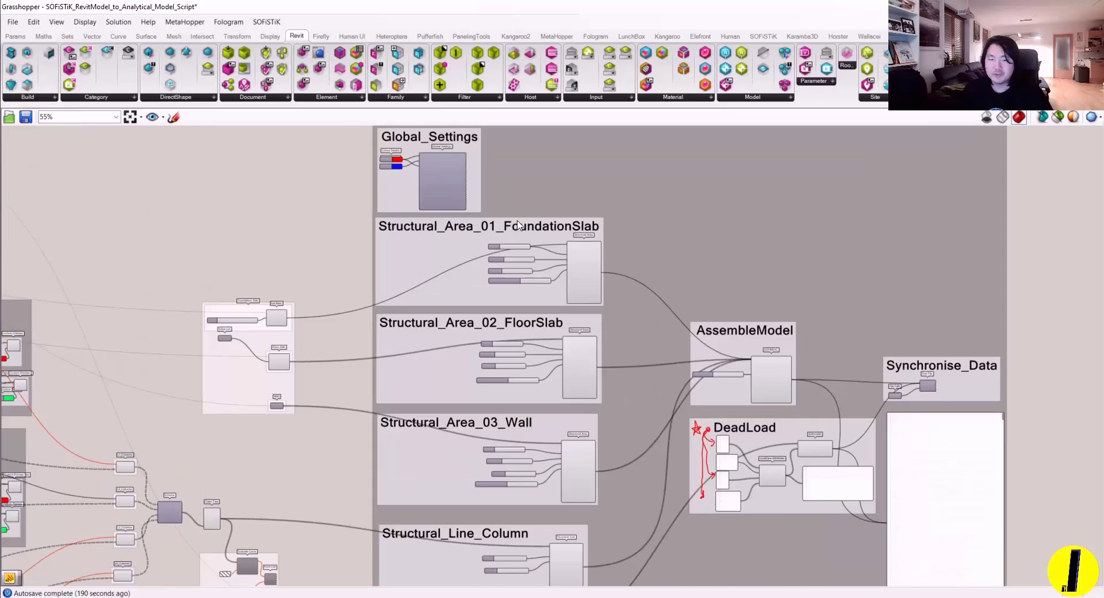
pyautogui.scroll(2, 516, 222)
pyautogui.moveTo(305, 305); pyautogui.dragTo(404, 187, button='right')
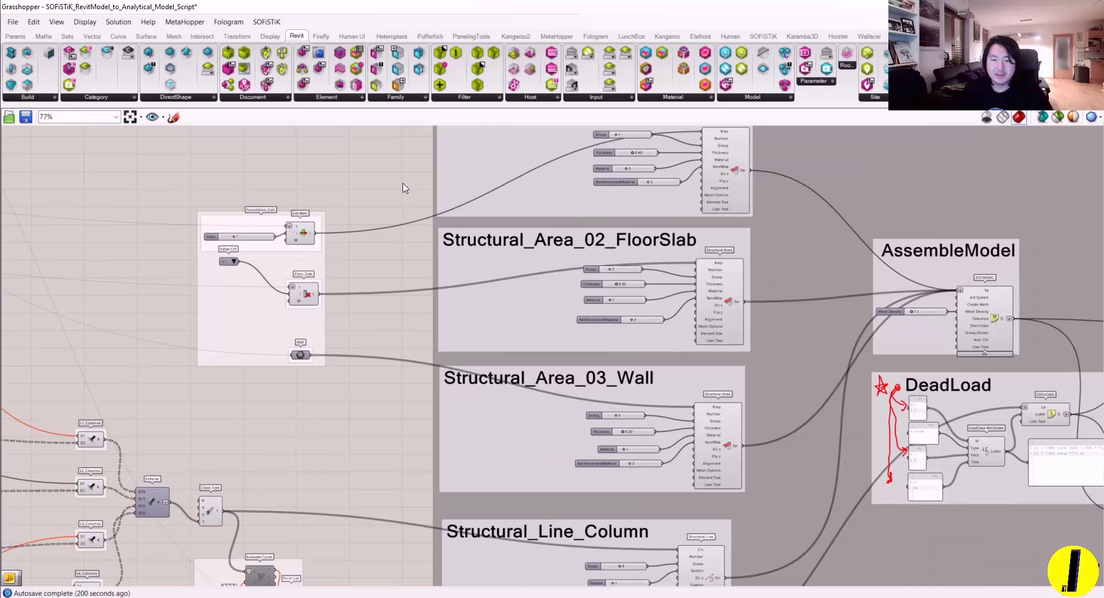
# - Examine the group, thickness and material inputs of the foundation slab, floor slab and wall Structural Area components
pyautogui.scroll(-6, 405, 187)
pyautogui.moveTo(642, 183); pyautogui.dragTo(567, 180, button='right')
pyautogui.scroll(7, 567, 180)
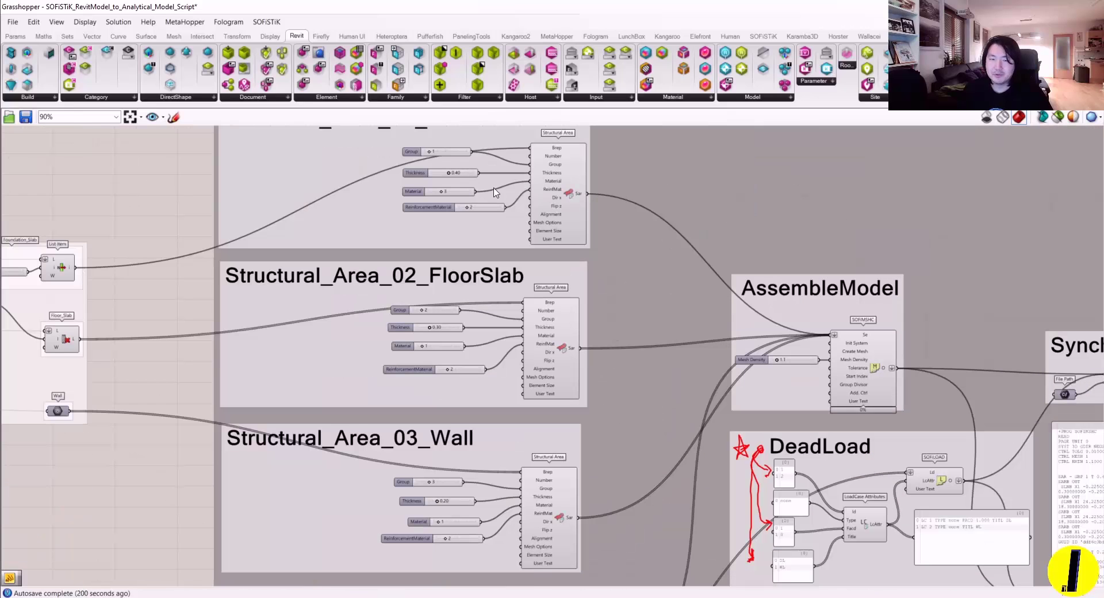
pyautogui.click(557, 197)
pyautogui.scroll(3, 557, 197)
pyautogui.moveTo(494, 207); pyautogui.dragTo(451, 222, button='right')
pyautogui.scroll(-2, 454, 247)
pyautogui.moveTo(451, 311); pyautogui.dragTo(450, 230, button='right')
pyautogui.moveTo(483, 442); pyautogui.dragTo(483, 304, button='right')
pyautogui.moveTo(485, 368); pyautogui.dragTo(499, 296, button='right')
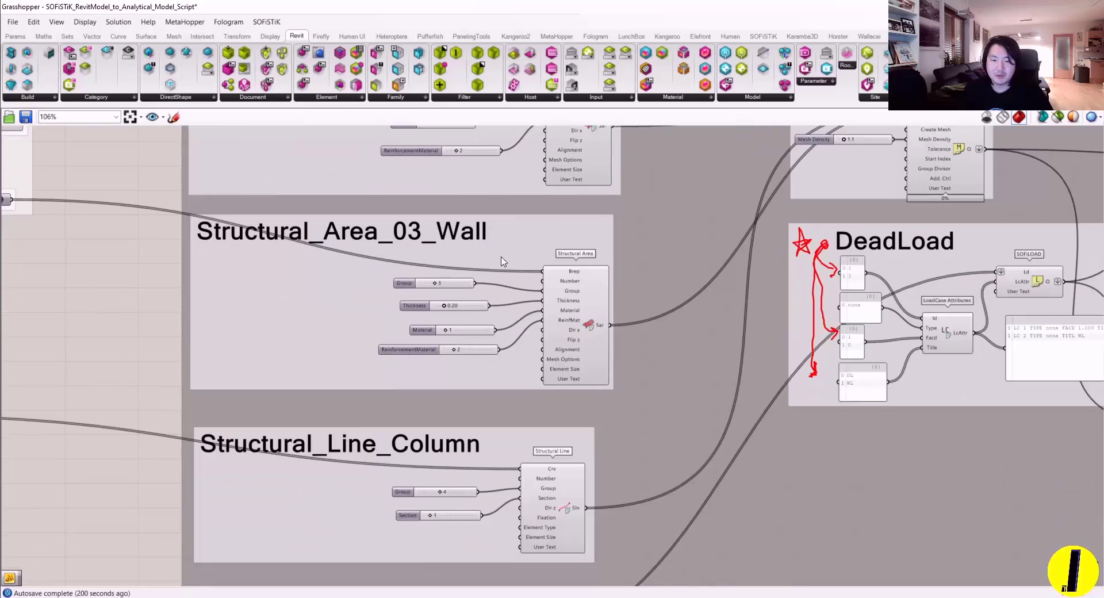
# - Examine the Structural_Line_Column group's Group and Section inputs and the load case attributes in the DeadLoad group
pyautogui.moveTo(490, 402); pyautogui.dragTo(489, 259, button='right')
pyautogui.scroll(3, 466, 356)
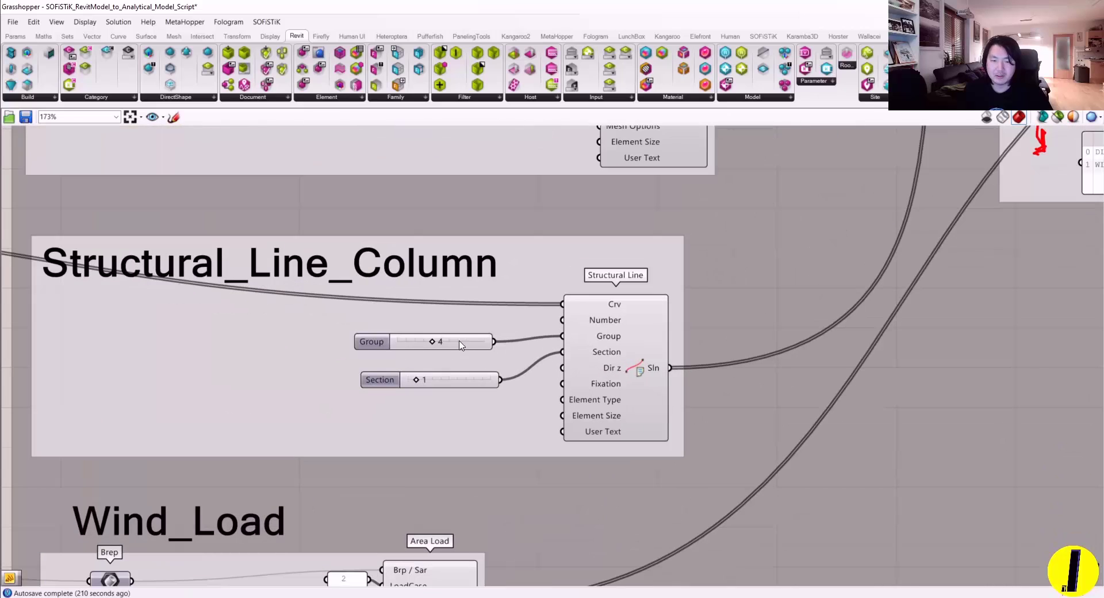
pyautogui.scroll(-5, 488, 344)
pyautogui.moveTo(646, 278); pyautogui.dragTo(477, 364, button='right')
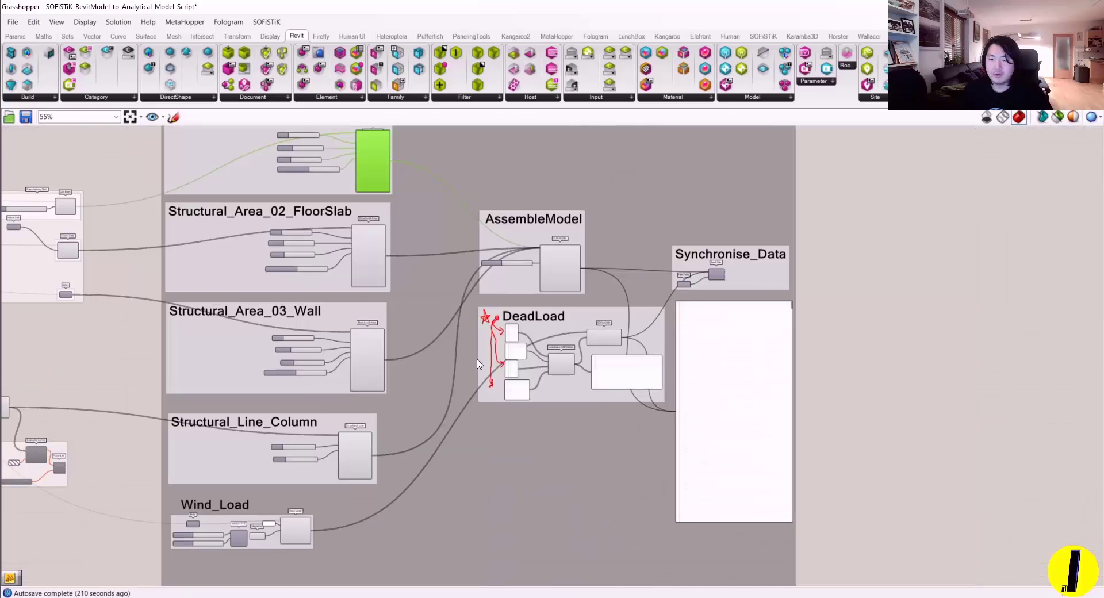
pyautogui.scroll(5, 503, 260)
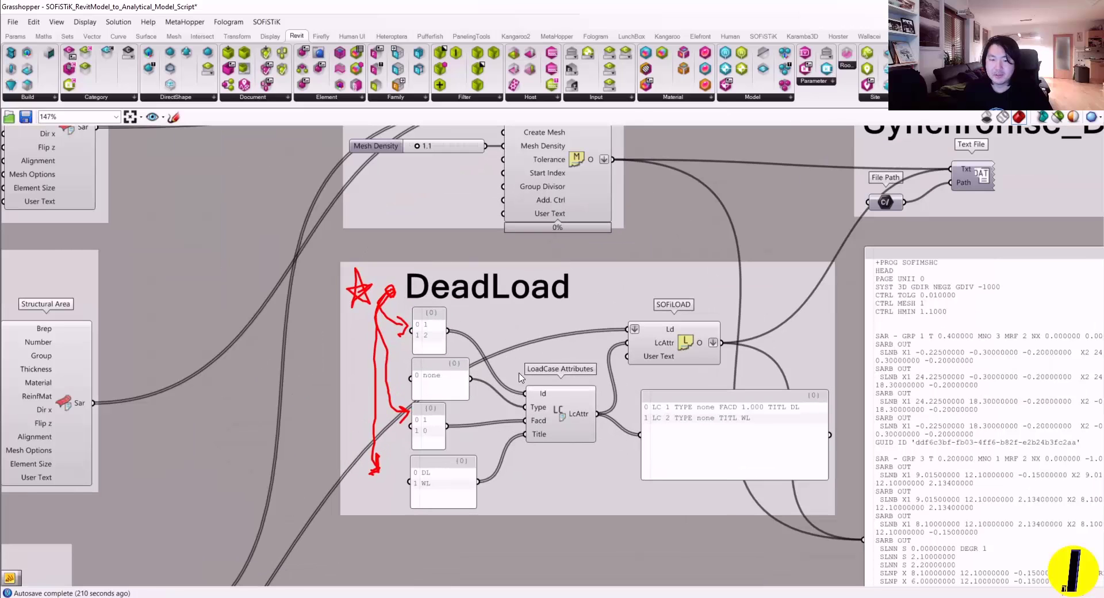
pyautogui.scroll(-1, 490, 347)
# - Review the Wind_Load group with its X and Y vector components and Area Load component
pyautogui.moveTo(654, 225); pyautogui.dragTo(1081, 249, button='right')
pyautogui.scroll(2, 481, 455)
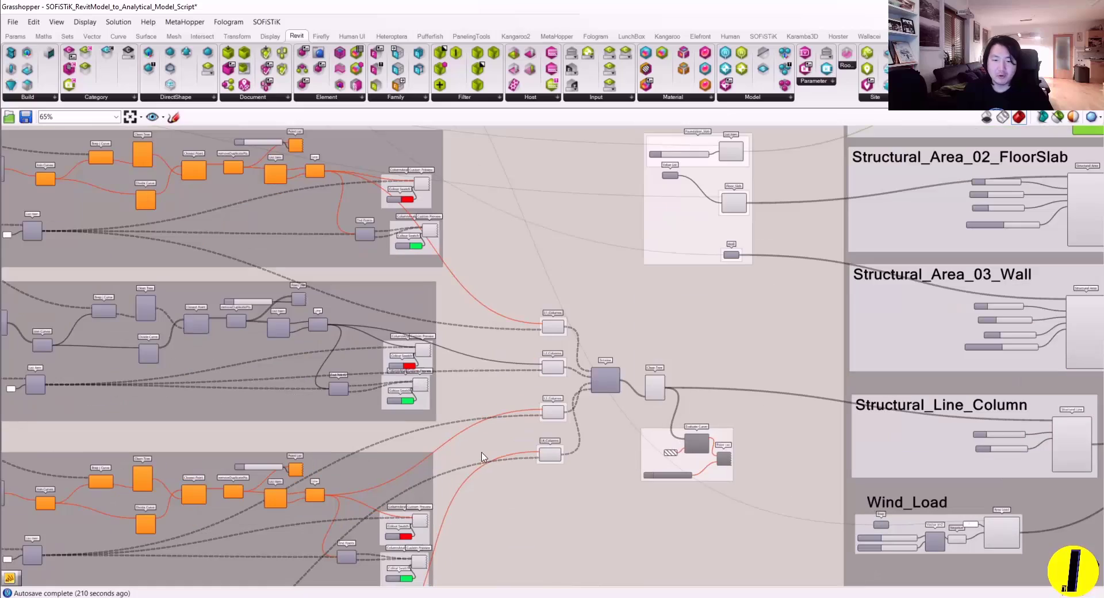
pyautogui.moveTo(893, 407); pyautogui.dragTo(633, 315, button='right')
pyautogui.scroll(2, 673, 340)
pyautogui.moveTo(747, 395); pyautogui.dragTo(656, 184, button='right')
pyautogui.scroll(1, 610, 273)
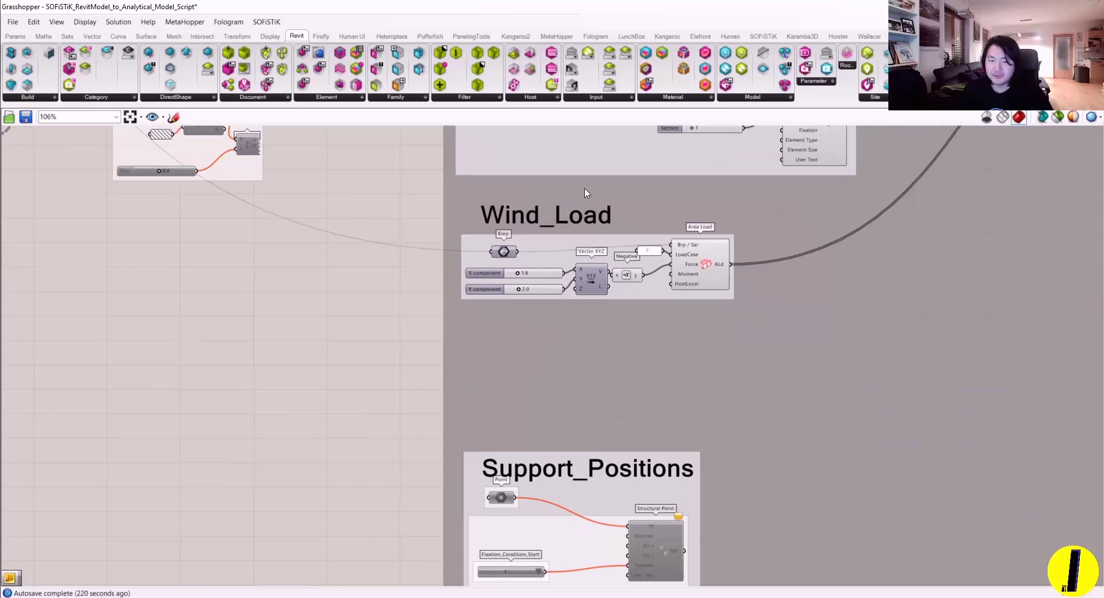
# - Examine how the AssembleModel and DeadLoad outputs connect to the Text File component in the Synchronise_Data group
pyautogui.scroll(-3, 707, 227)
pyautogui.moveTo(739, 221); pyautogui.dragTo(402, 434, button='right')
pyautogui.moveTo(805, 232); pyautogui.dragTo(663, 318, button='right')
pyautogui.scroll(7, 759, 234)
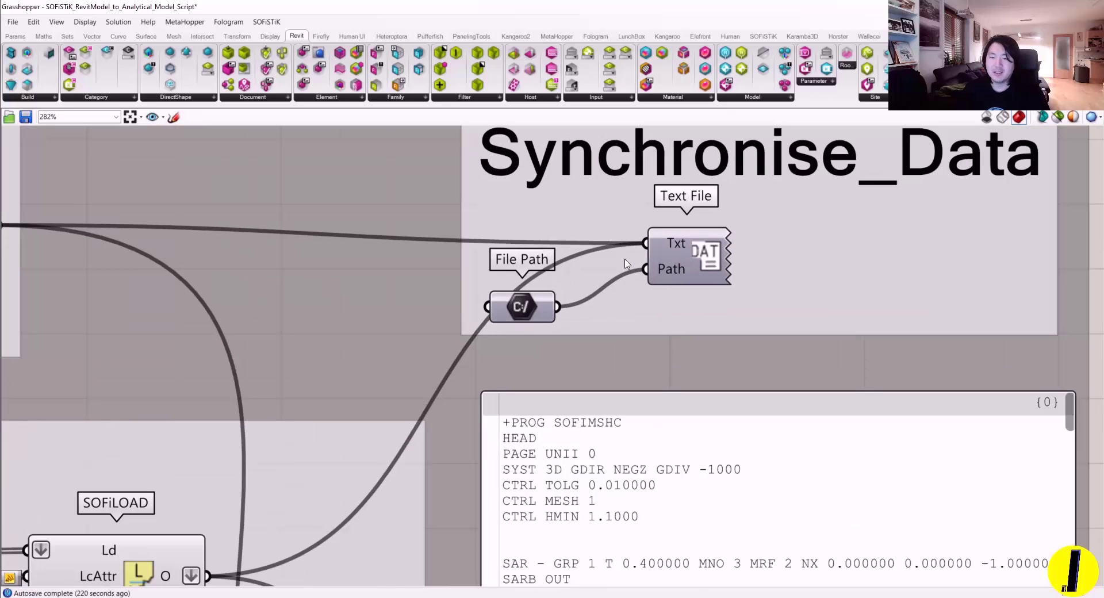
pyautogui.scroll(-4, 611, 242)
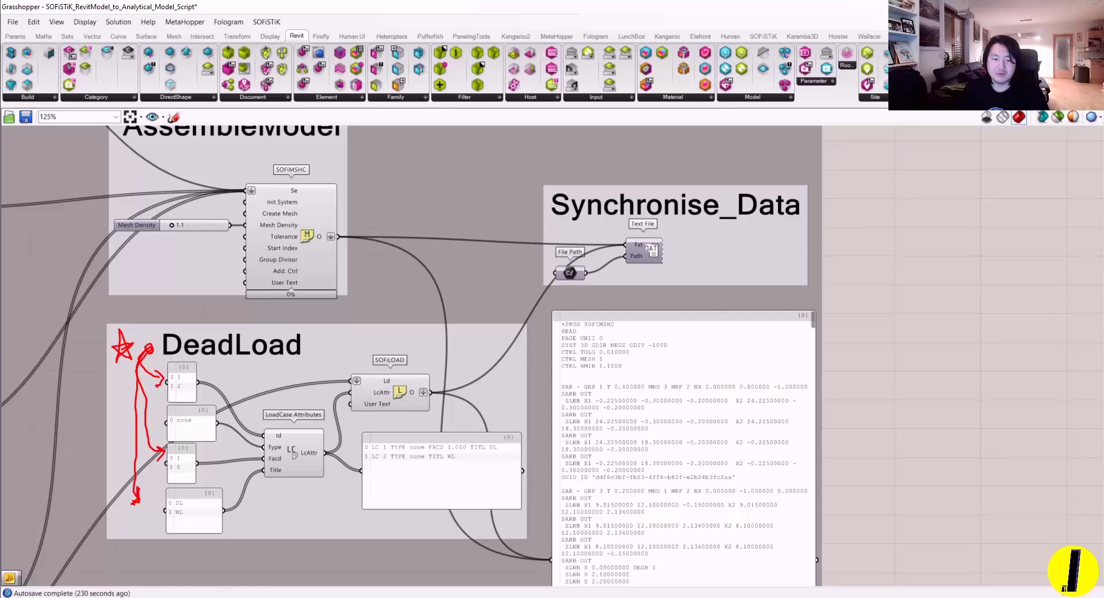
# - Switch to SOFiSTiK Structural Desktop and inspect the building model for load case 2 WL from different angles
pyautogui.click(277, 596)
pyautogui.moveTo(650, 270); pyautogui.dragTo(769, 288)
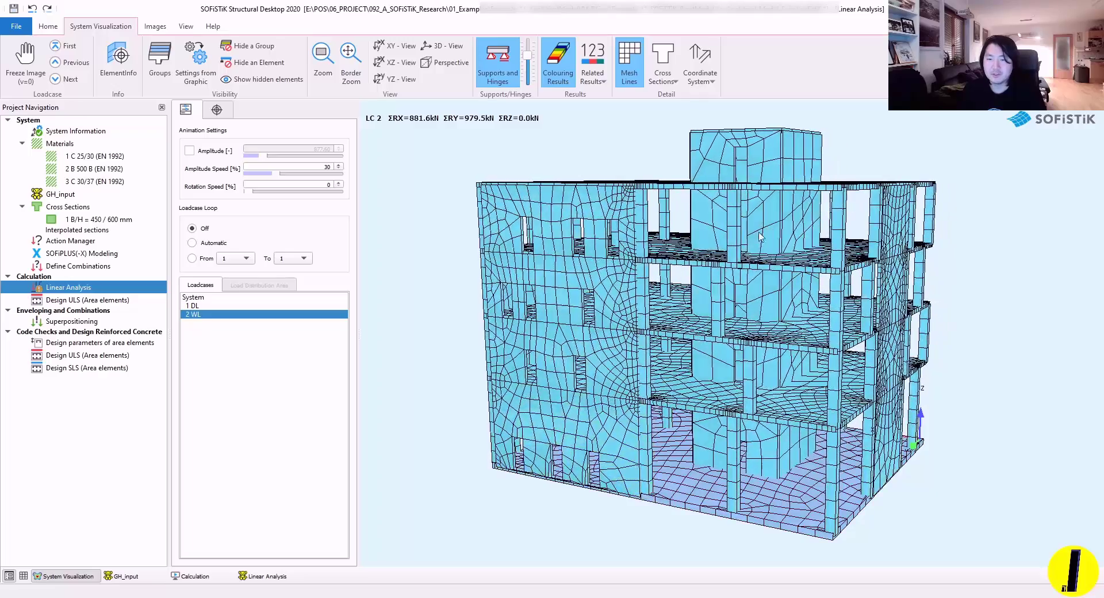
pyautogui.moveTo(753, 275); pyautogui.dragTo(742, 286)
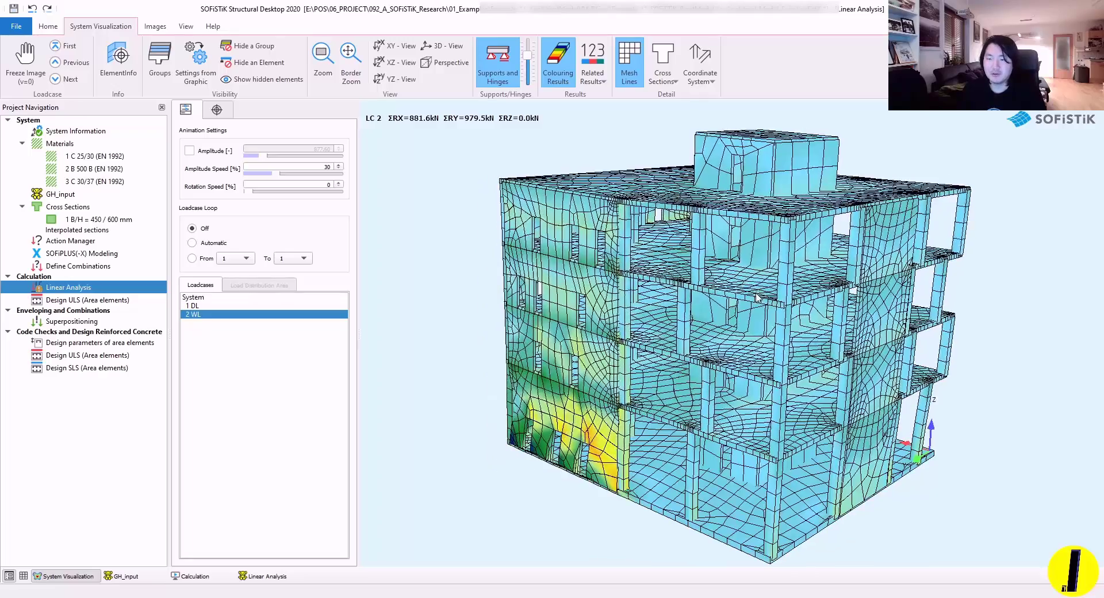